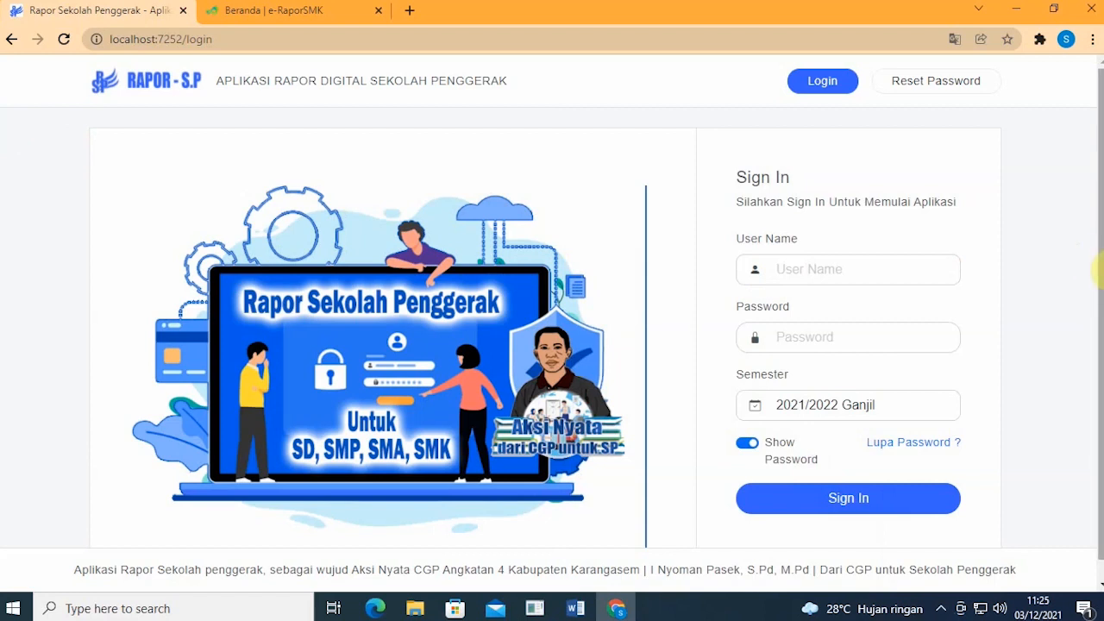
Step: Switch to the e-Rapor SMK home page listing Teknologi Pengolahan Audio dan Video for XII-MMD
left_click_drag(1100, 273, 1100, 282)
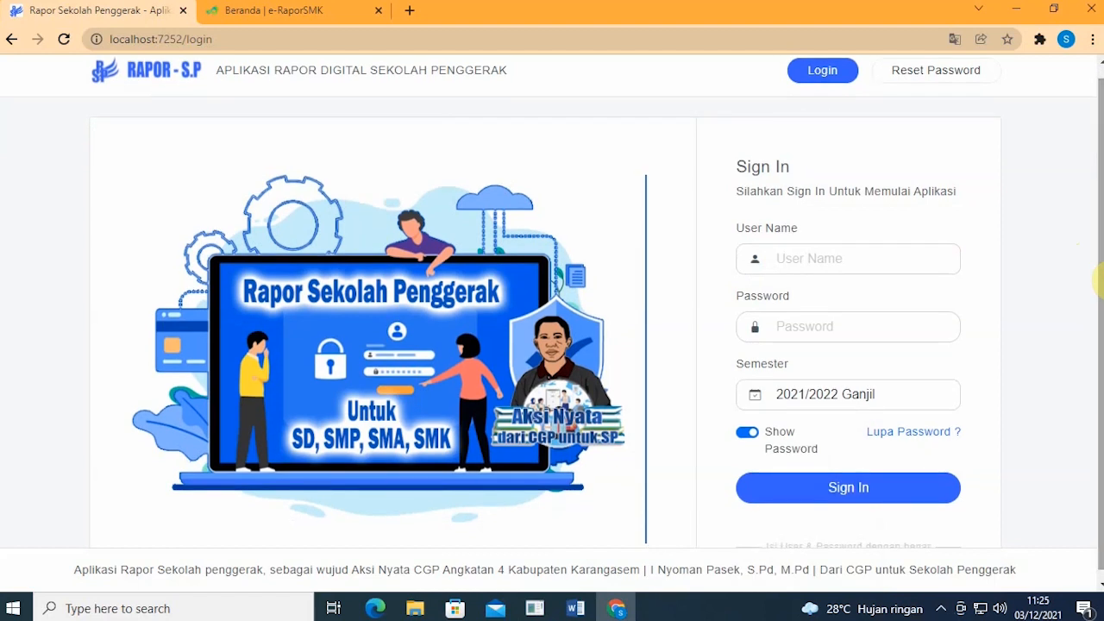
left_click_drag(1100, 280, 1100, 271)
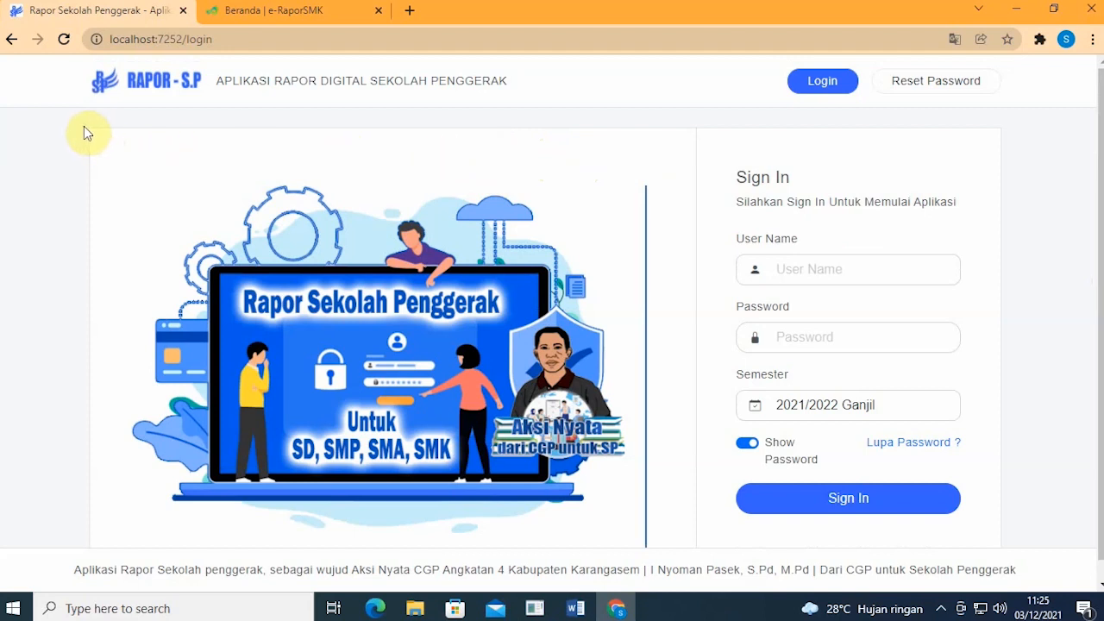
left_click(236, 17)
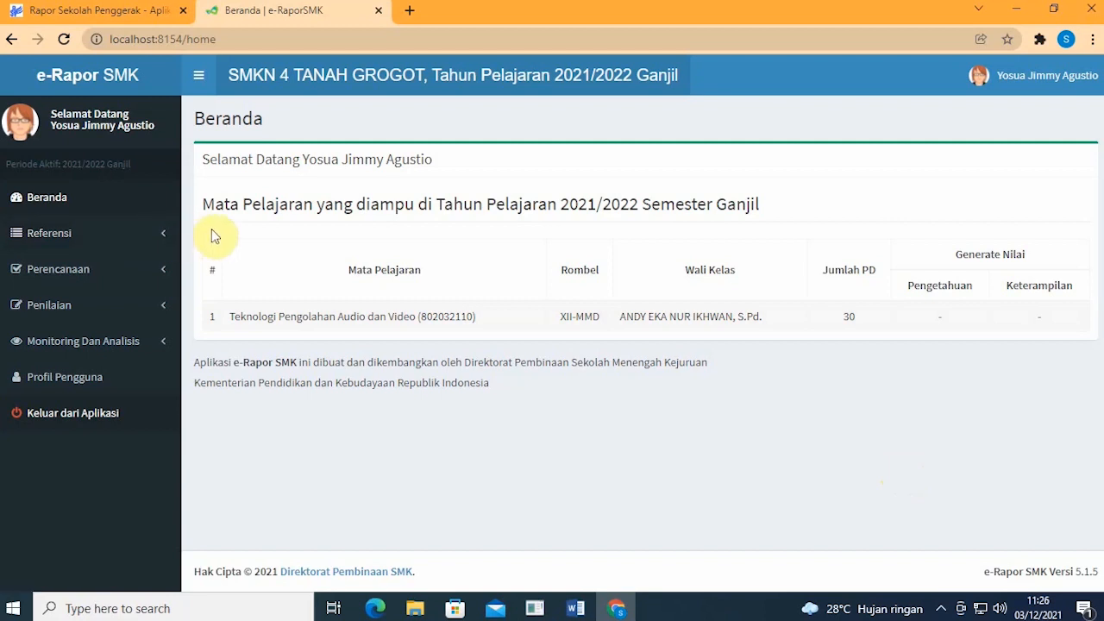
Step: Go to Perencanaan > Penilaian Pengetahuan in the sidebar, showing the empty plan table
left_click(106, 276)
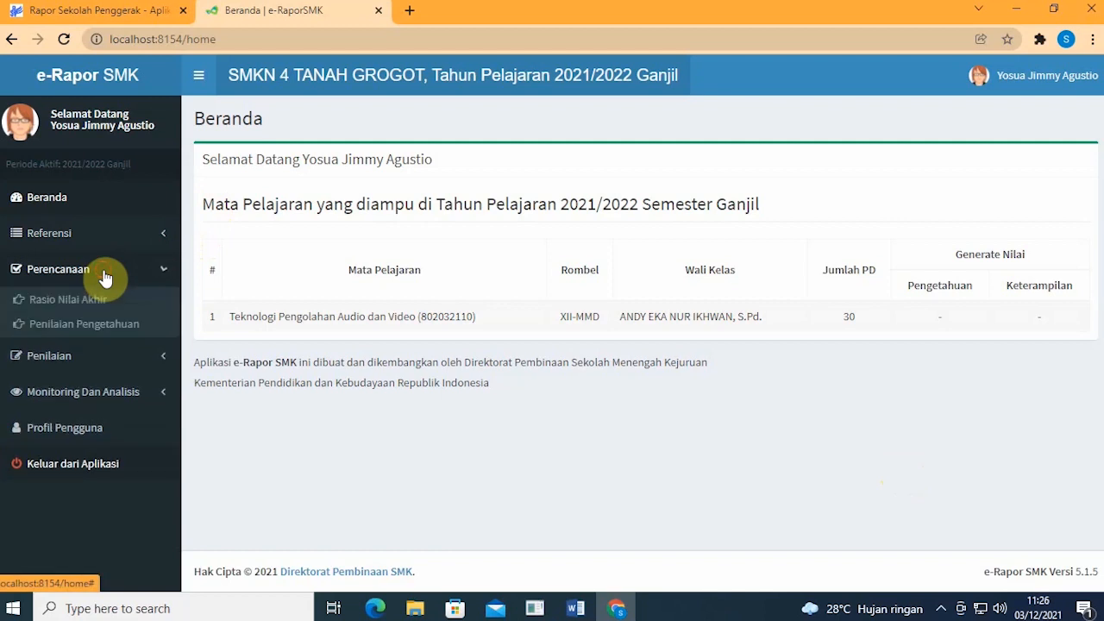
left_click(135, 325)
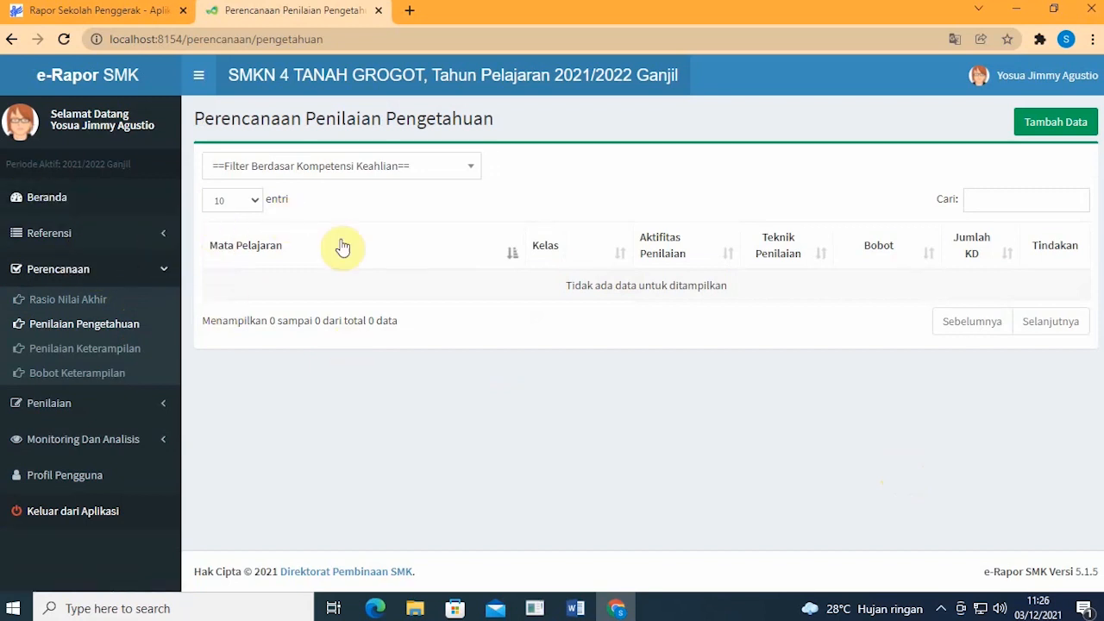
left_click(152, 267)
left_click(151, 270)
left_click(140, 322)
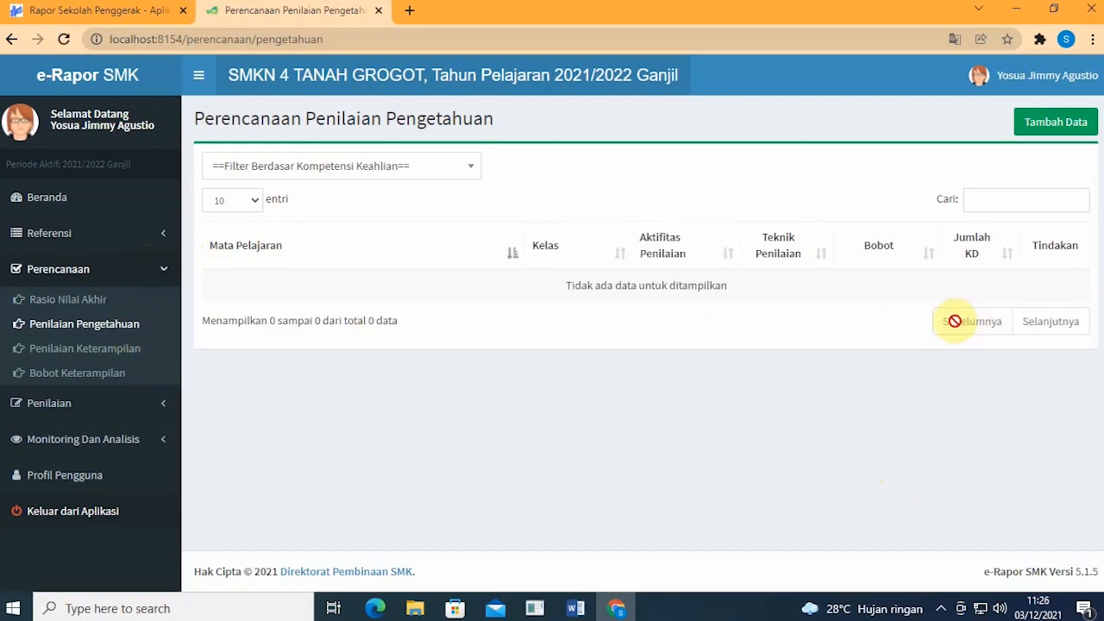
Step: Add a new knowledge plan for Kelas 12, XII-MMD, Teknologi Pengolahan Audio dan Video
left_click(1051, 126)
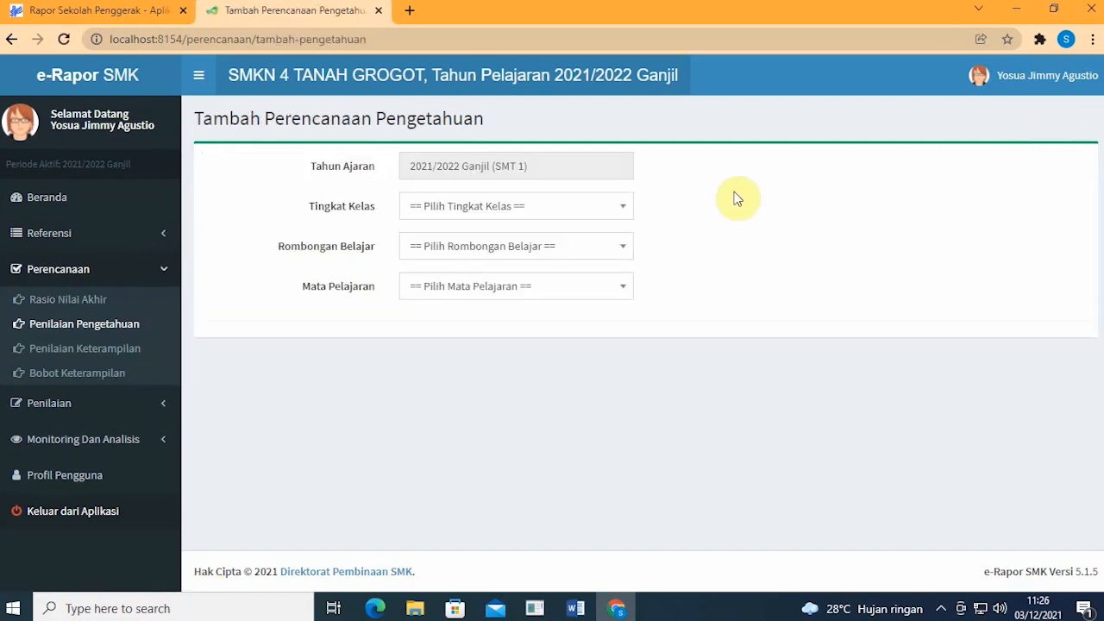
left_click(571, 203)
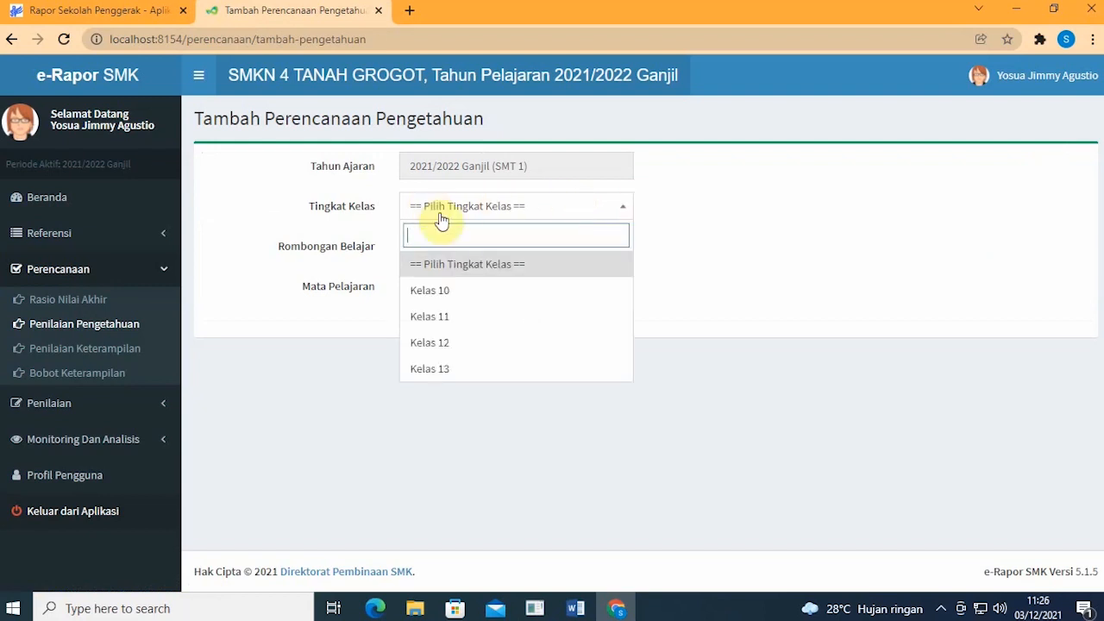
left_click(455, 342)
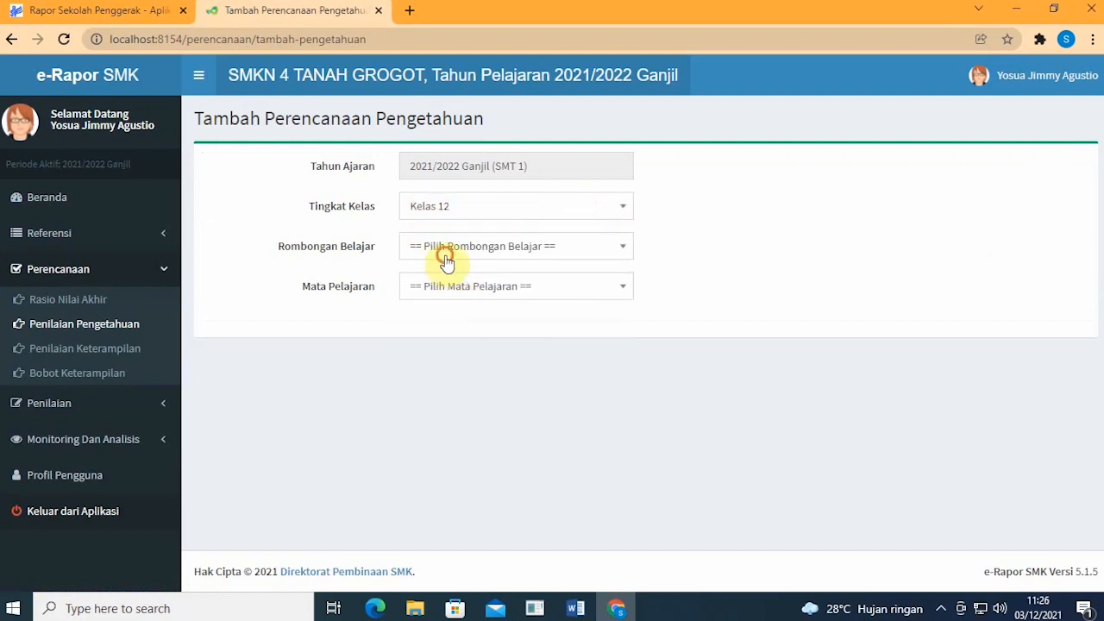
left_click(446, 261)
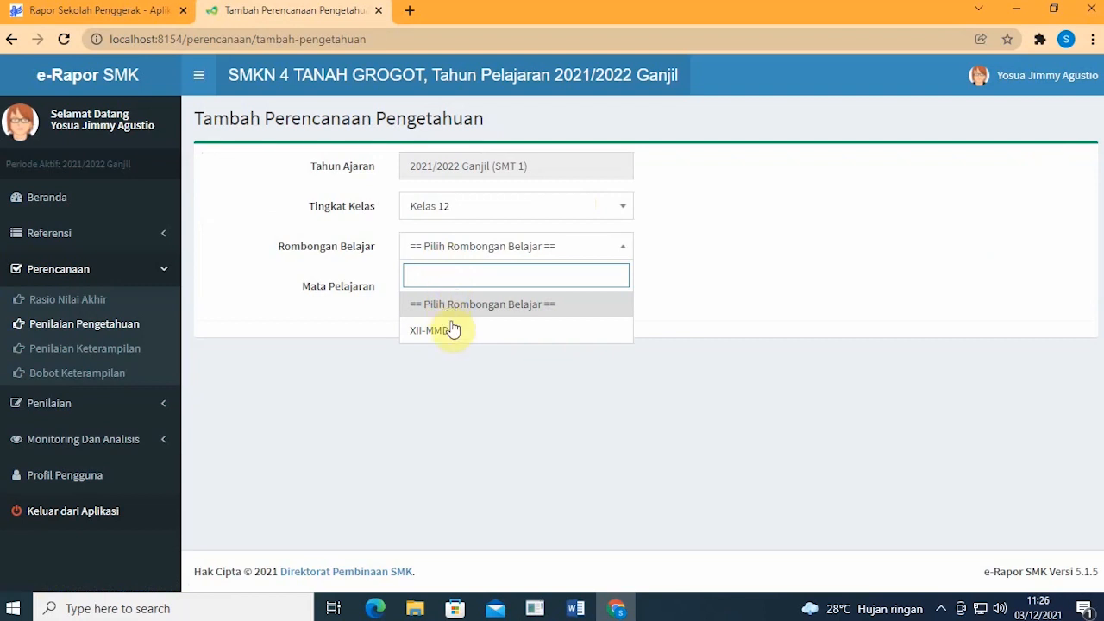
left_click(450, 330)
left_click(446, 298)
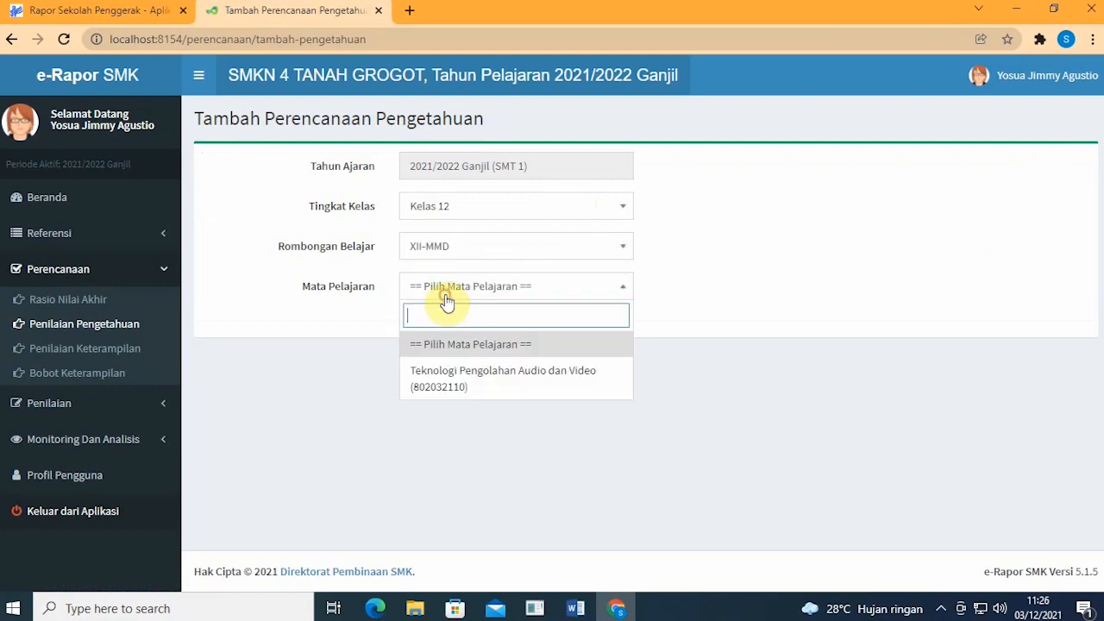
left_click(455, 395)
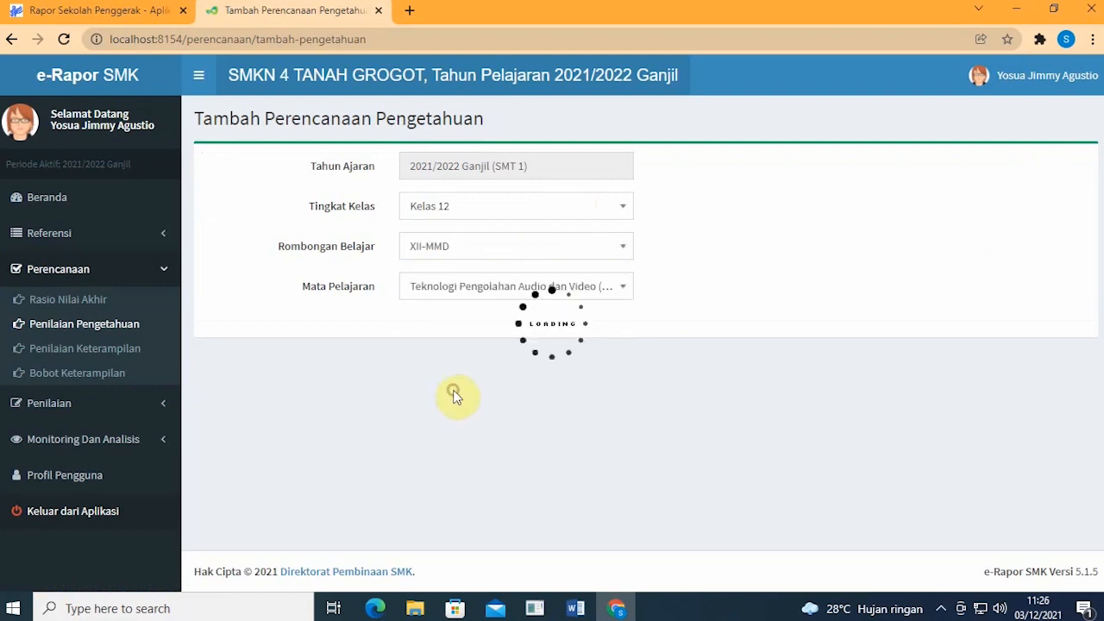
Step: Look at the first activity row's assessment technique choices without selecting one
scroll(457, 389, "down", 1)
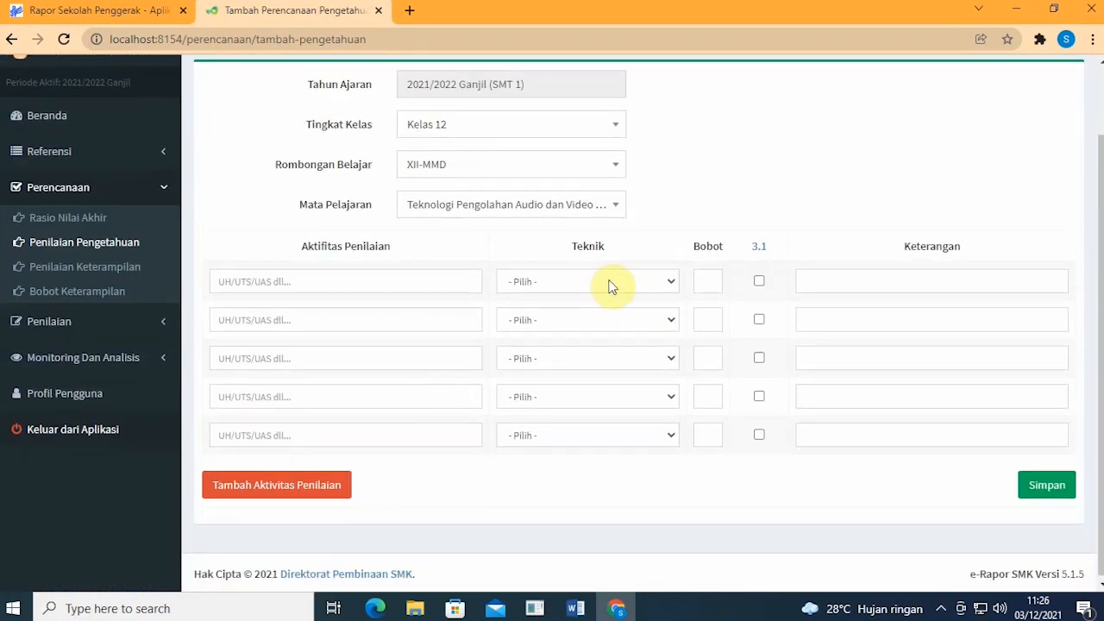
left_click(645, 284)
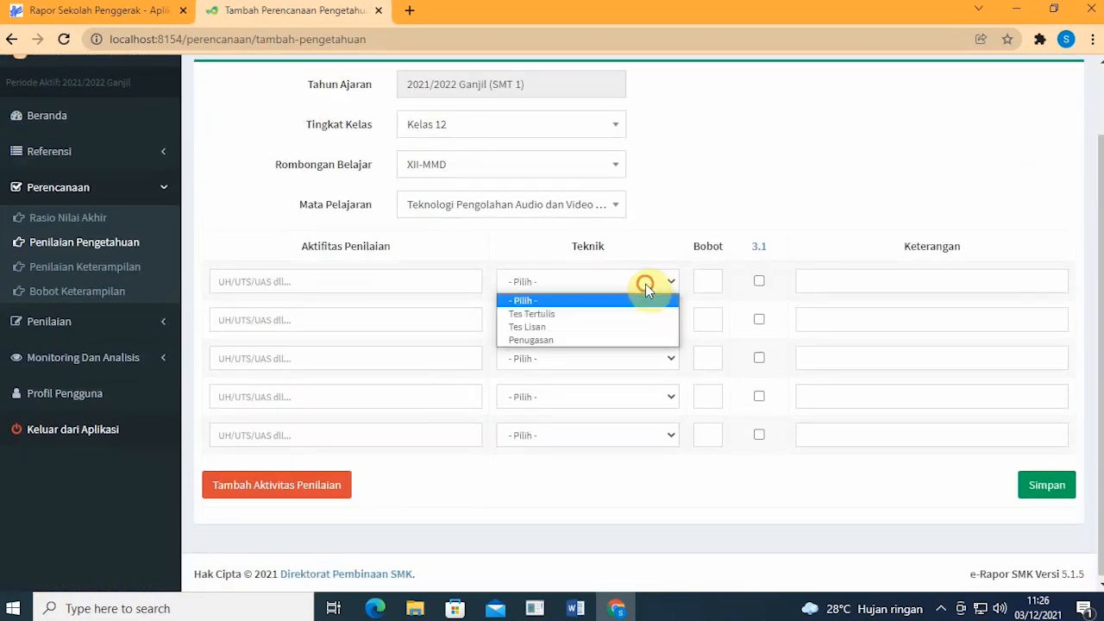
left_click(727, 216)
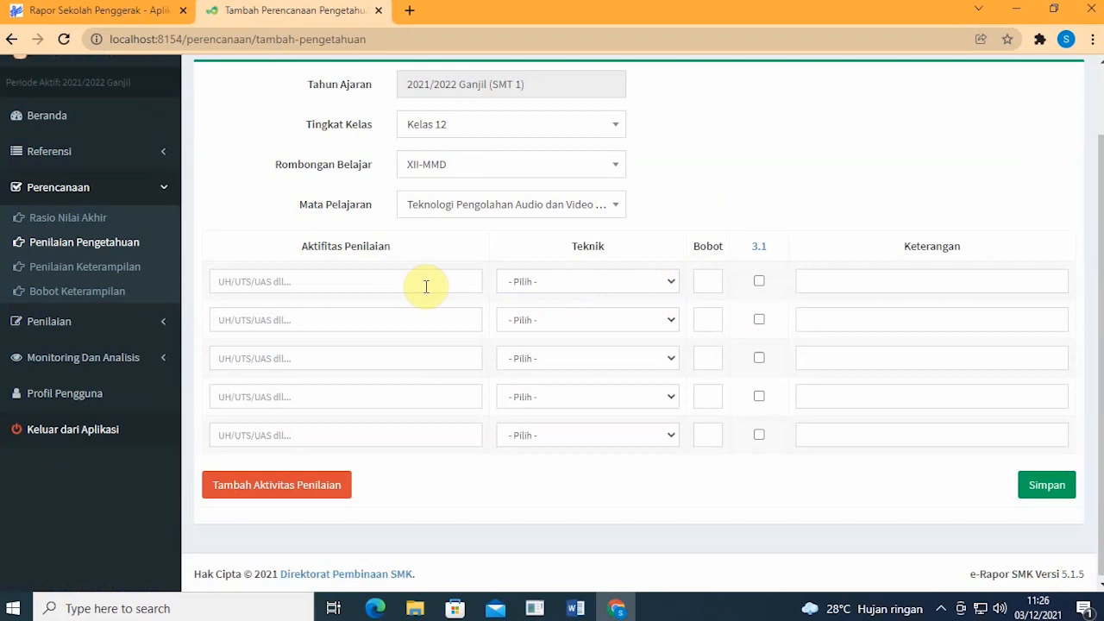
left_click(524, 285)
left_click(527, 287)
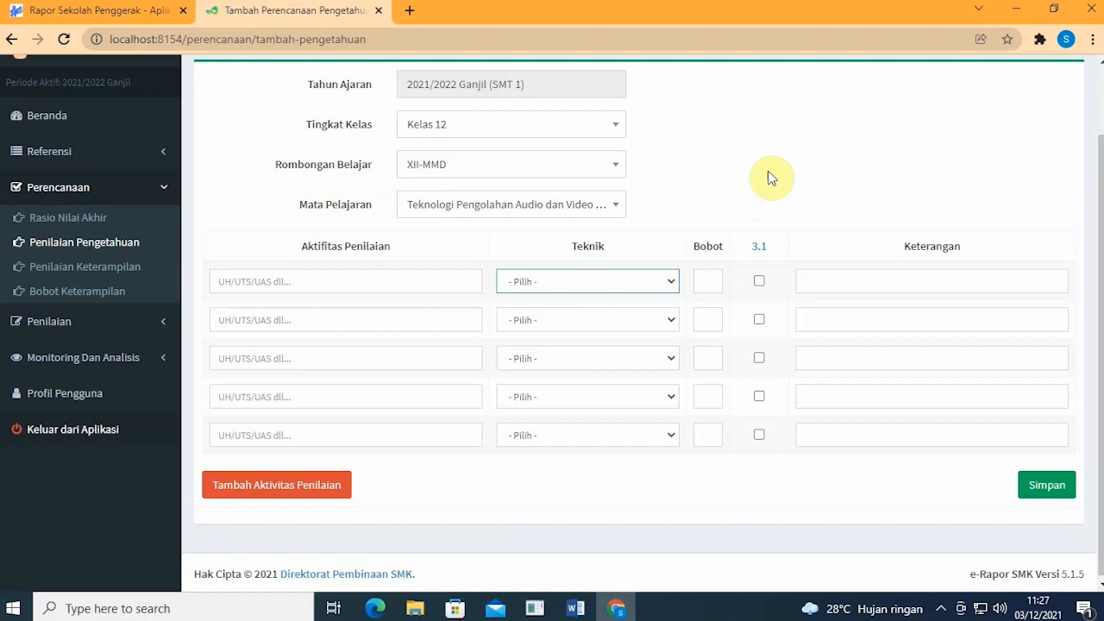
Step: Fill in activity rows UH1 (Tes Tertulis) and UH2 (Tes Lisan), each with weight 1
left_click(464, 278)
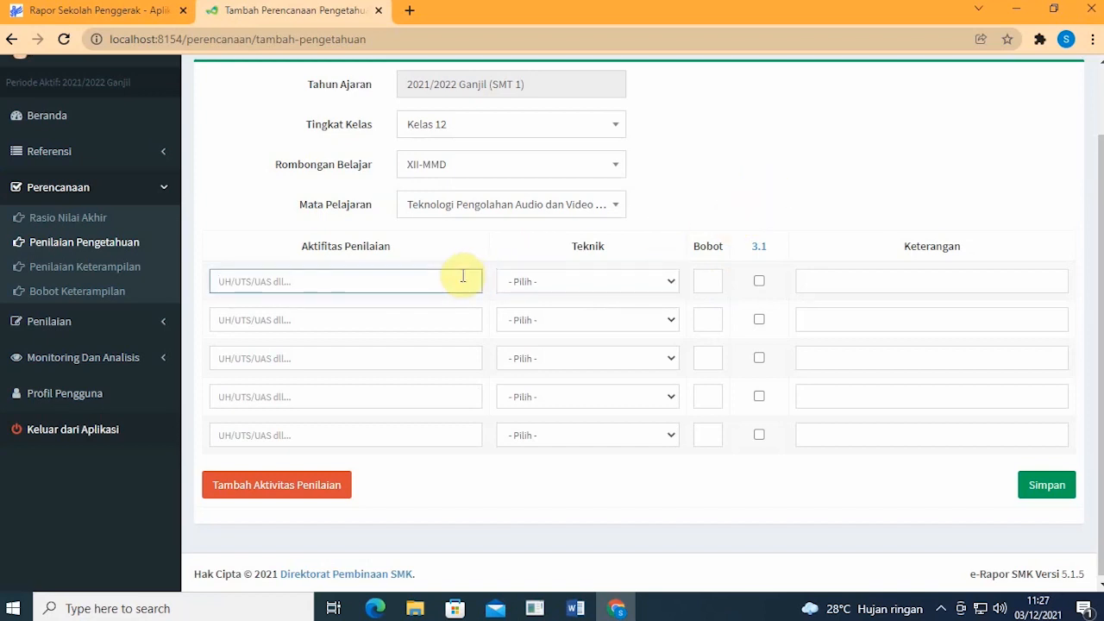
type("UH1")
left_click(536, 280)
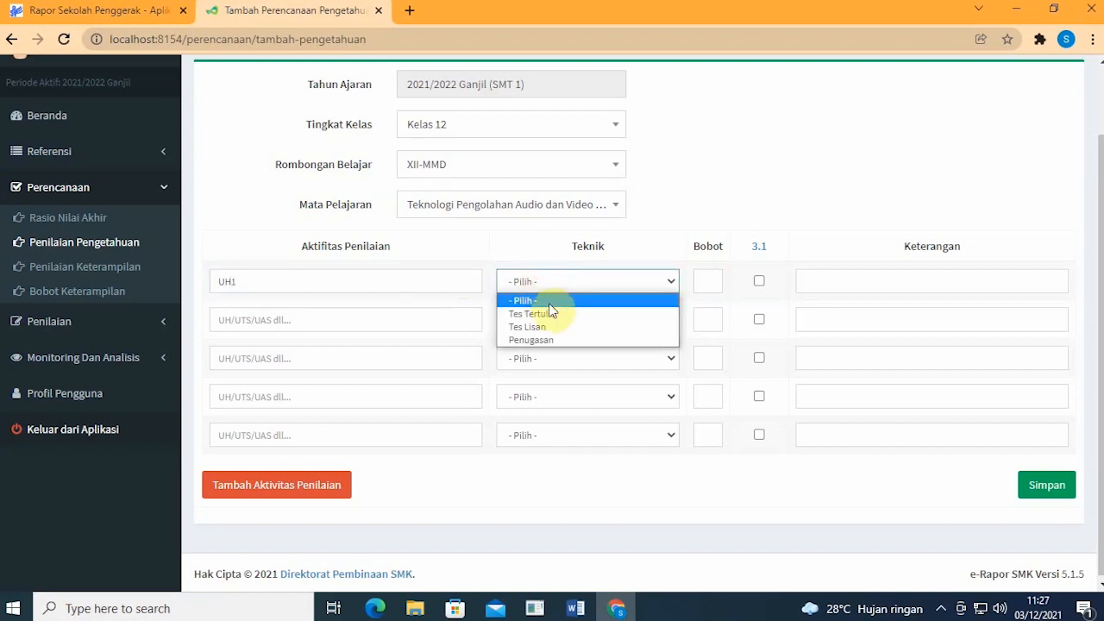
left_click(557, 313)
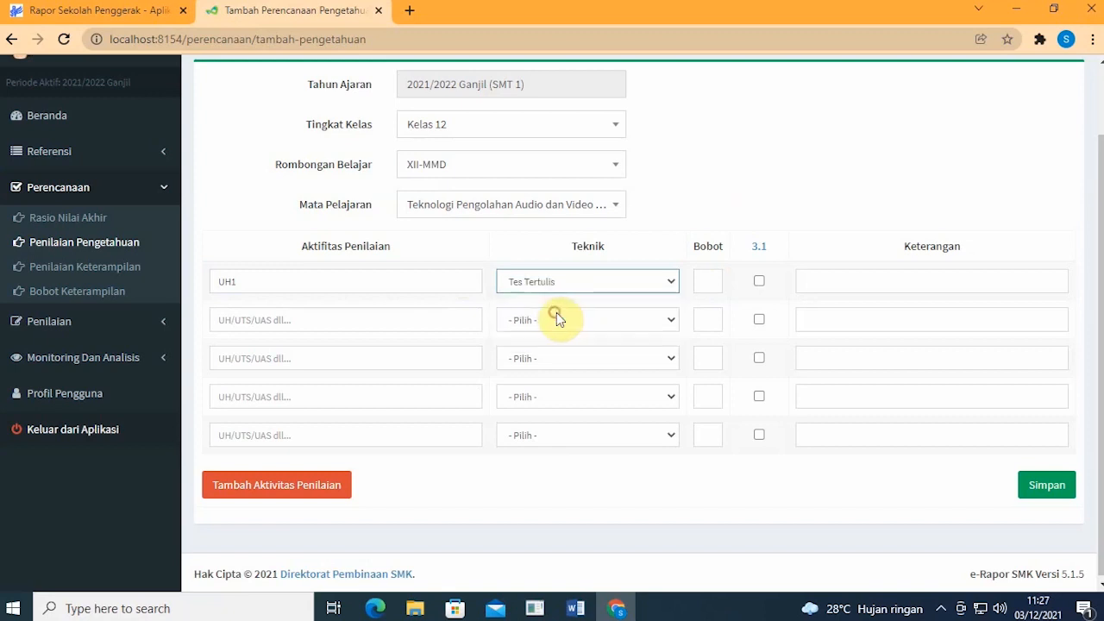
left_click(706, 284)
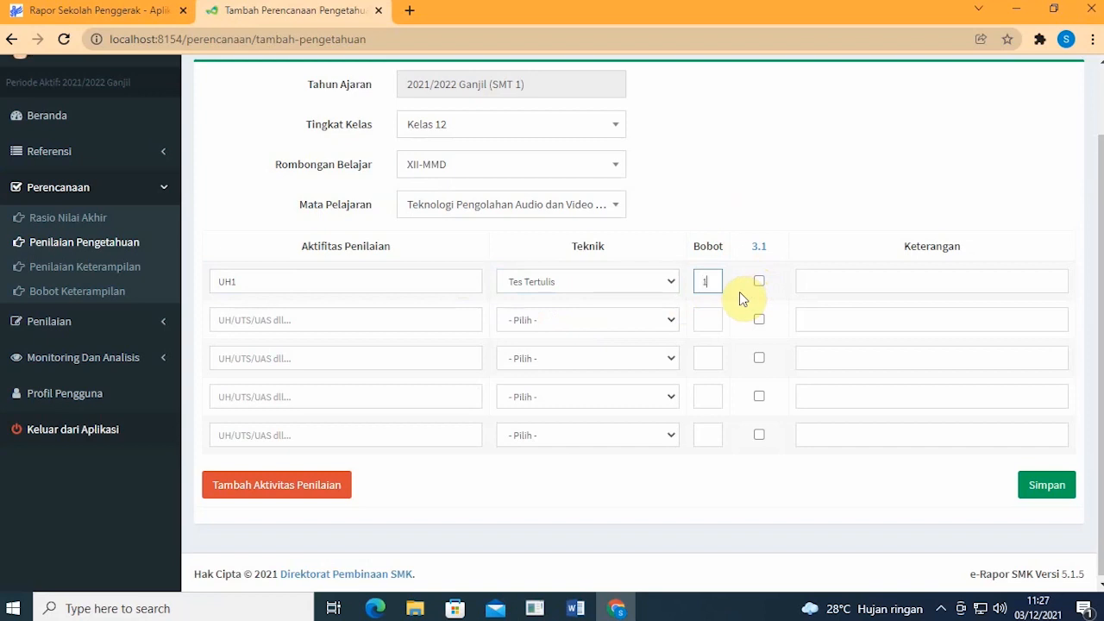
left_click(411, 308)
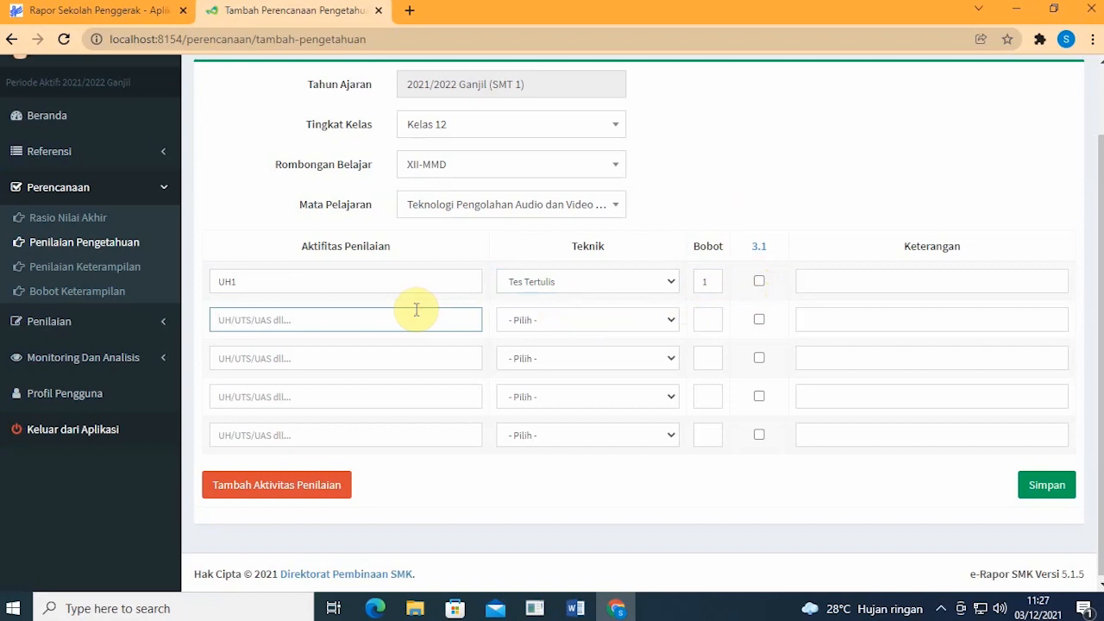
type("UH2")
left_click(506, 320)
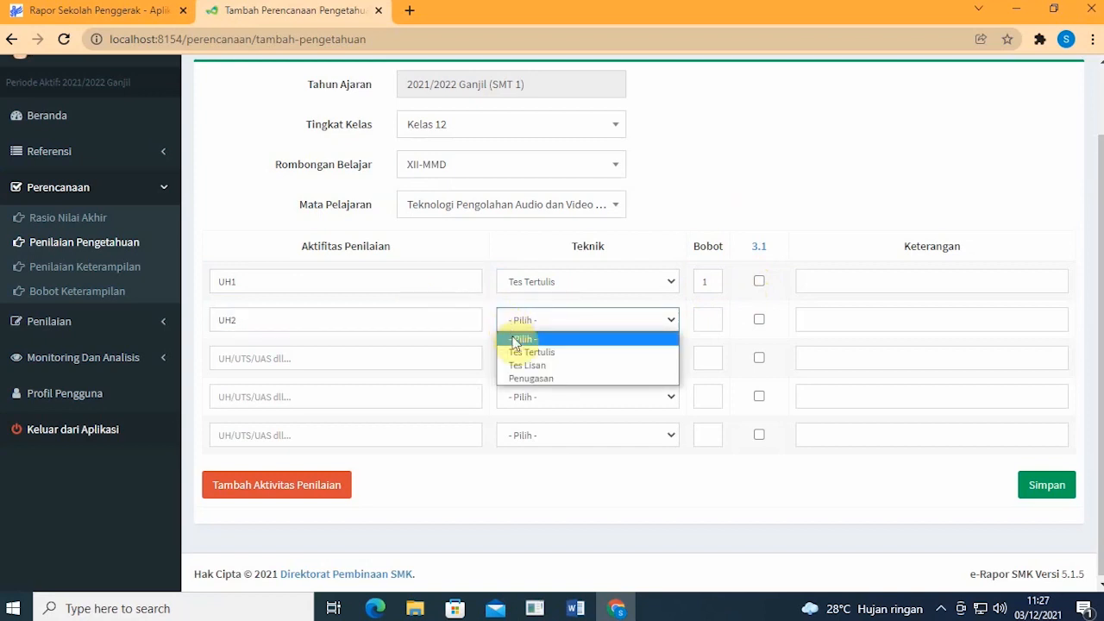
left_click(526, 365)
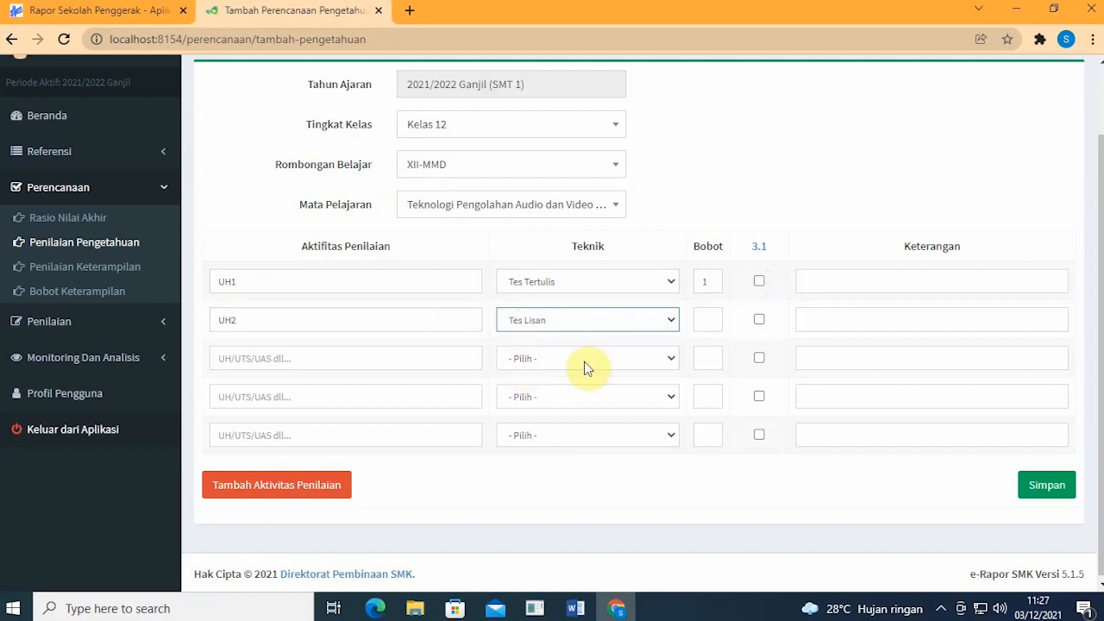
left_click(706, 328)
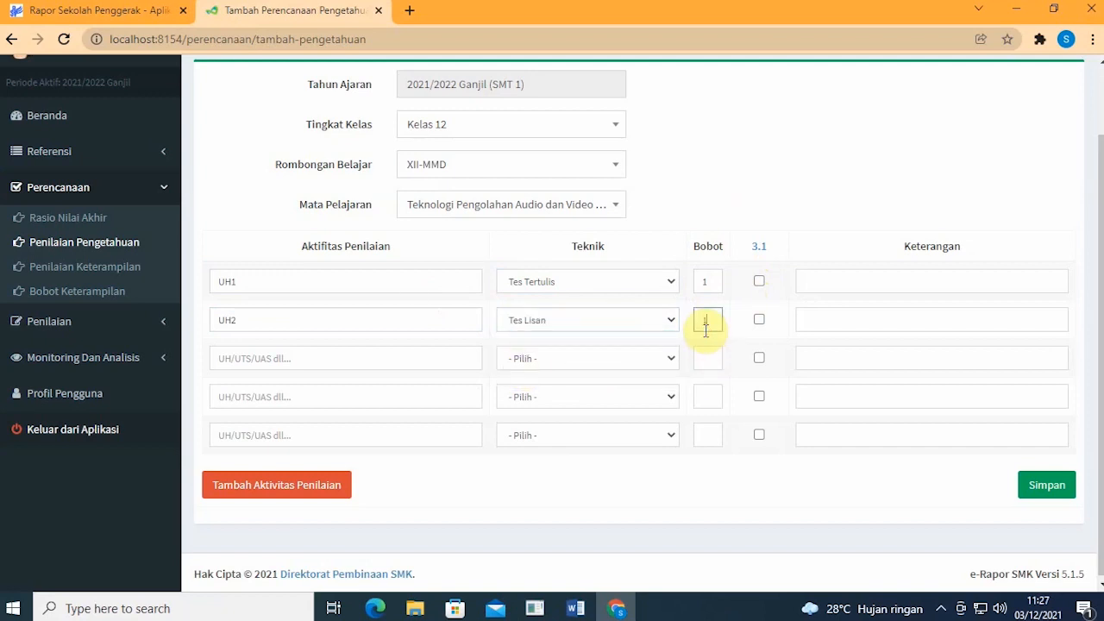
Step: Fill in activity rows UTS (Tes Tertulis, weight 2) and UAS (Tes Tertulis, weight 3)
left_click(471, 358)
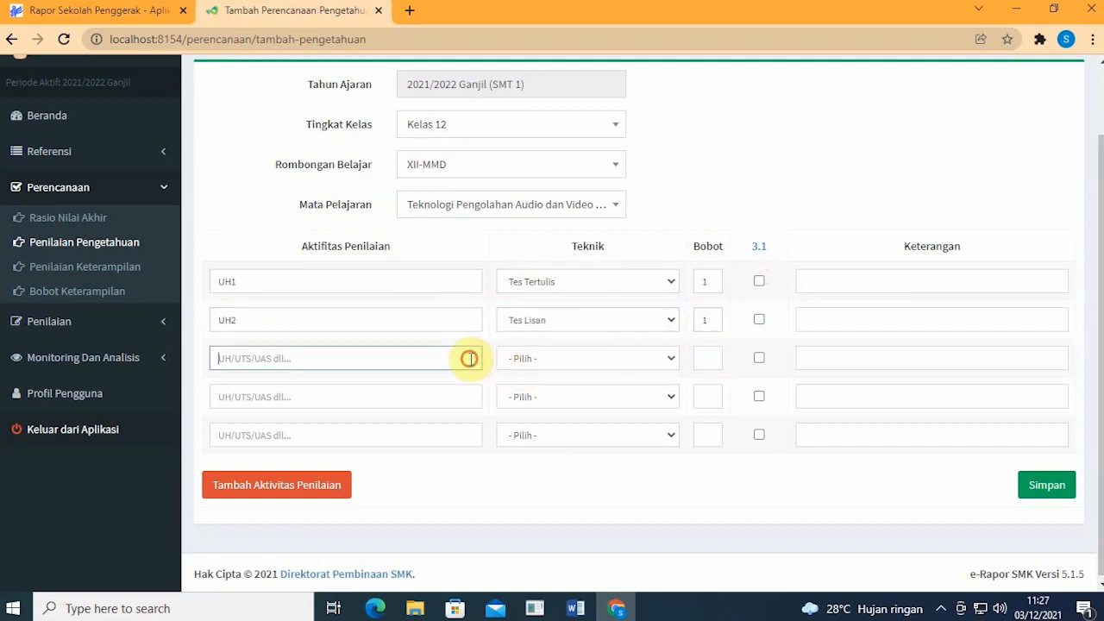
type("UTS")
left_click(580, 358)
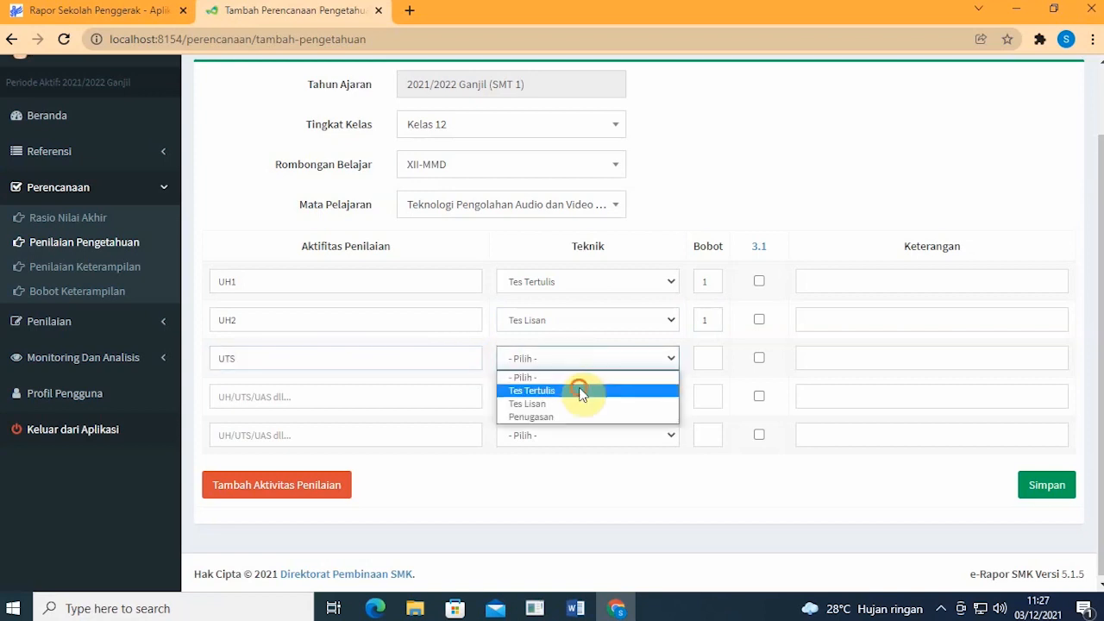
left_click(581, 389)
left_click(703, 361)
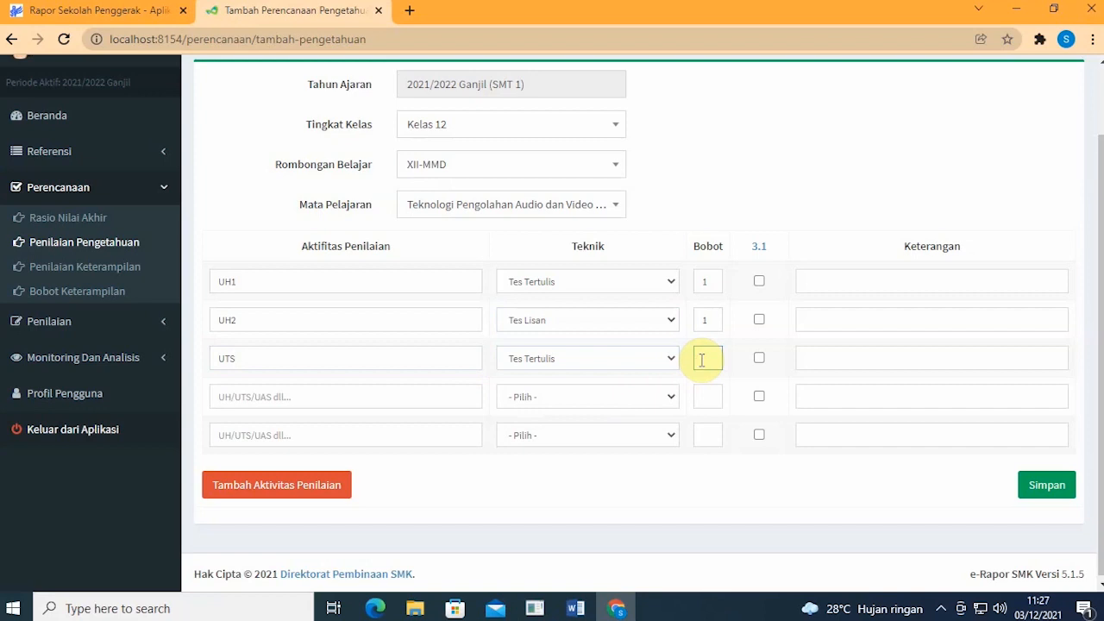
type("2")
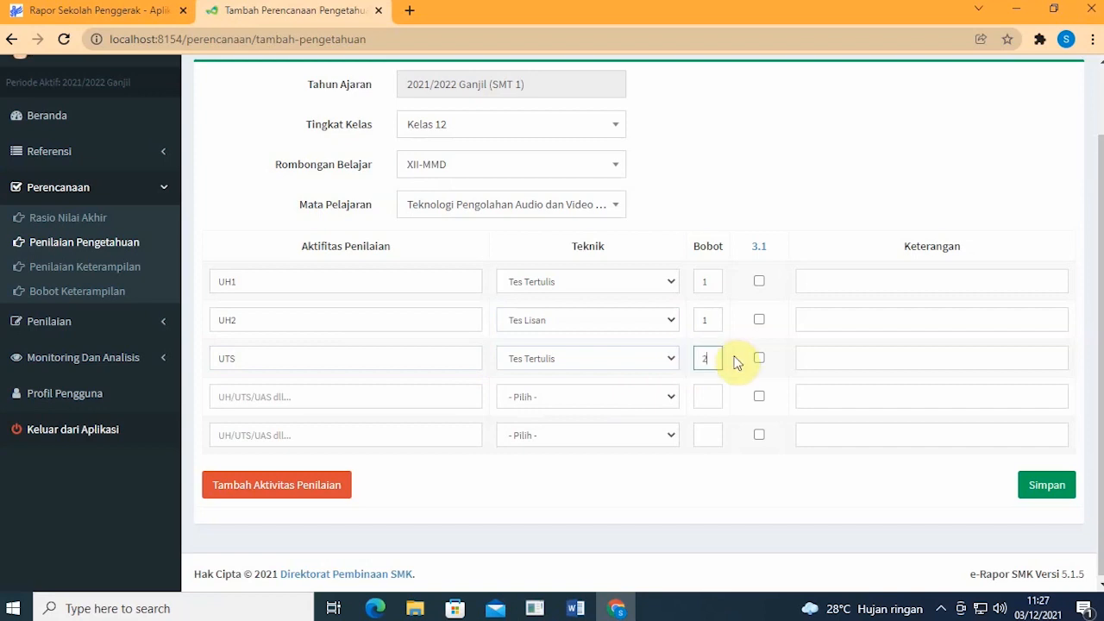
left_click(418, 389)
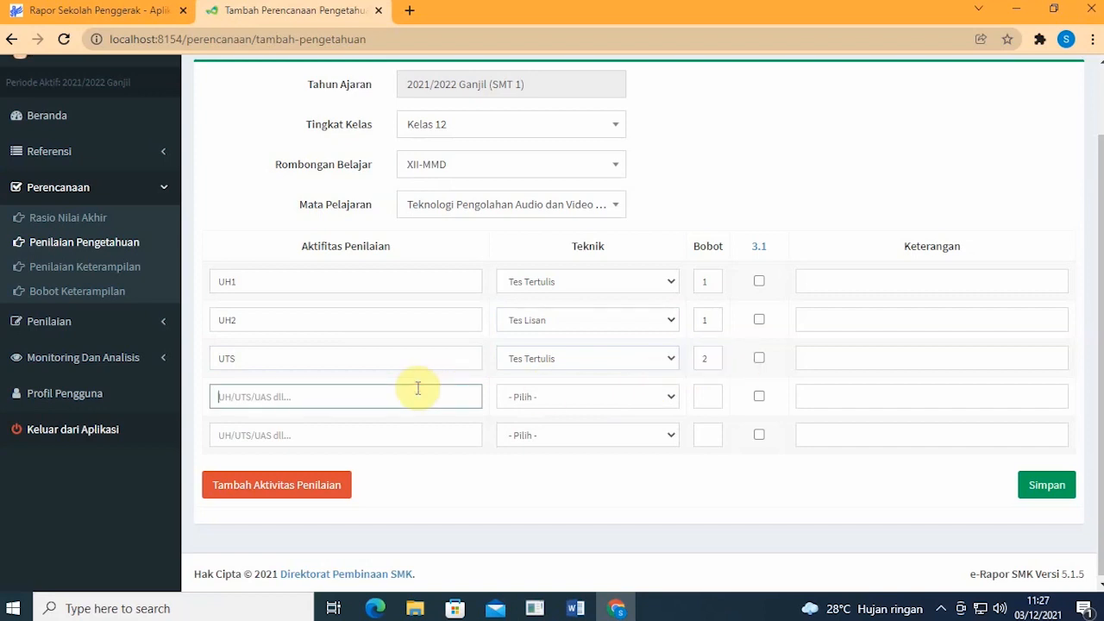
type("UAS")
left_click(522, 396)
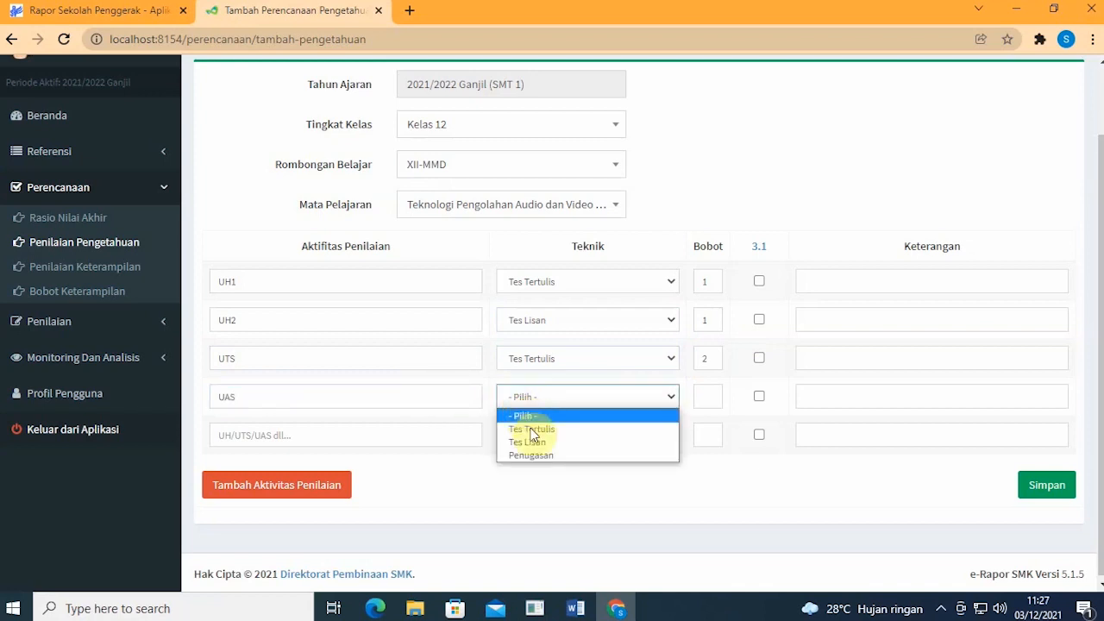
left_click(531, 431)
left_click(701, 397)
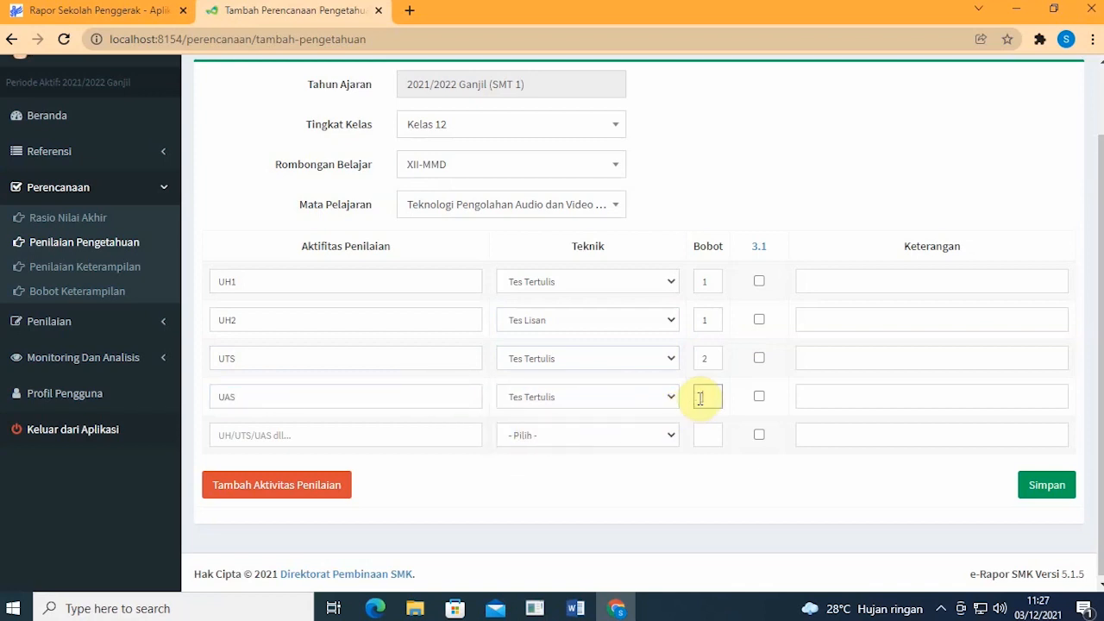
type("3")
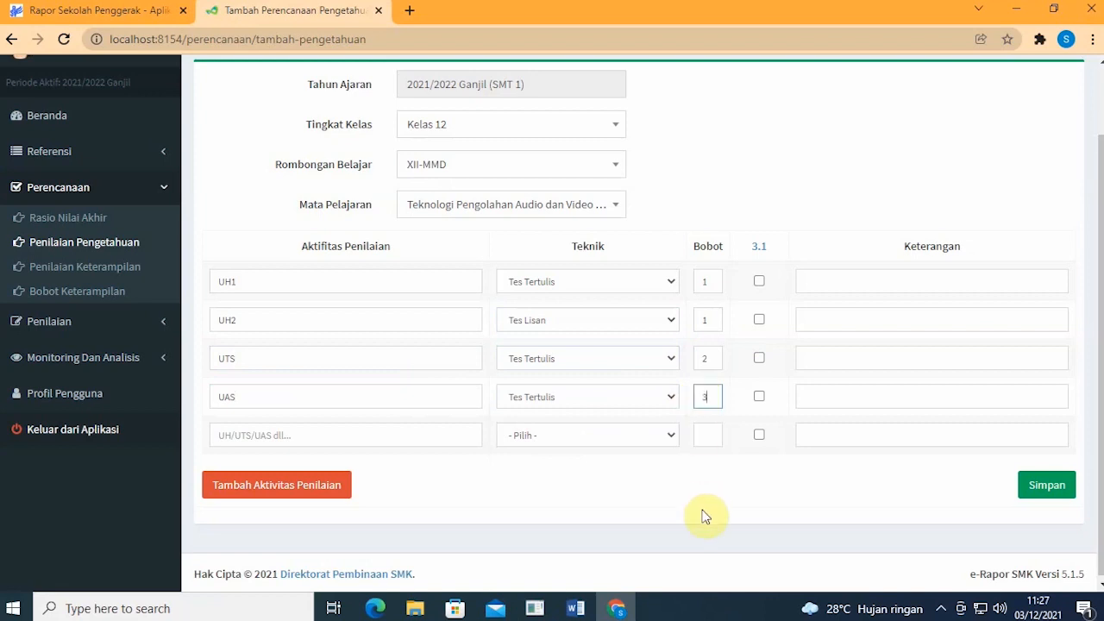
Step: Link the activities to competency 3.1, save the plan, and return to Beranda
left_click(740, 222)
left_click(759, 319)
left_click(1051, 487)
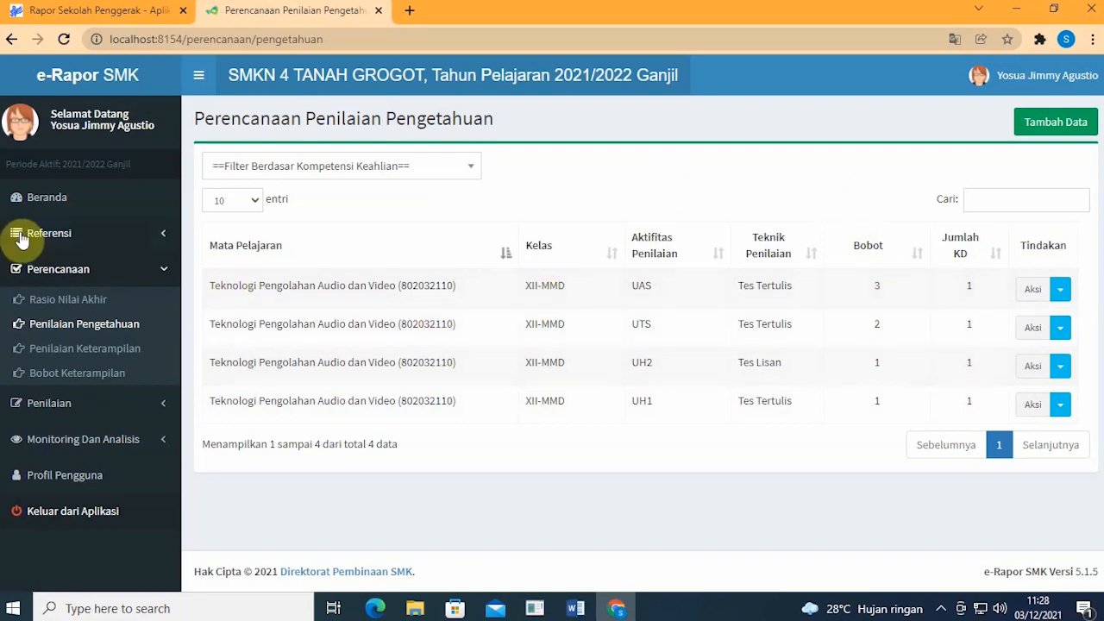
left_click(40, 202)
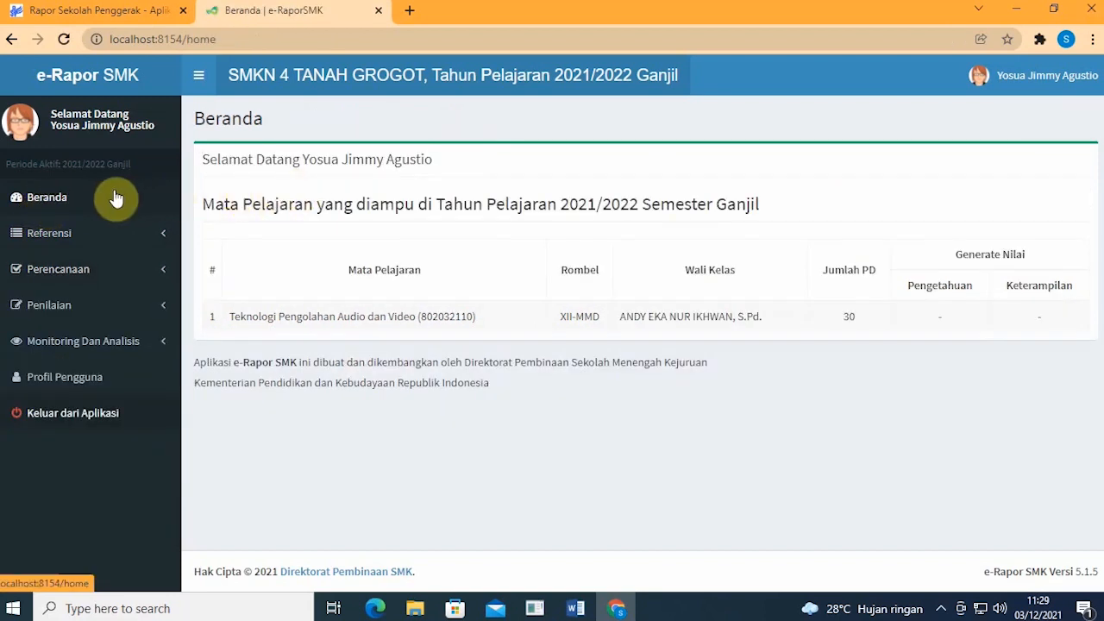
Step: Browse the Referensi, Penilaian and Perencanaan sidebar sections
left_click(112, 231)
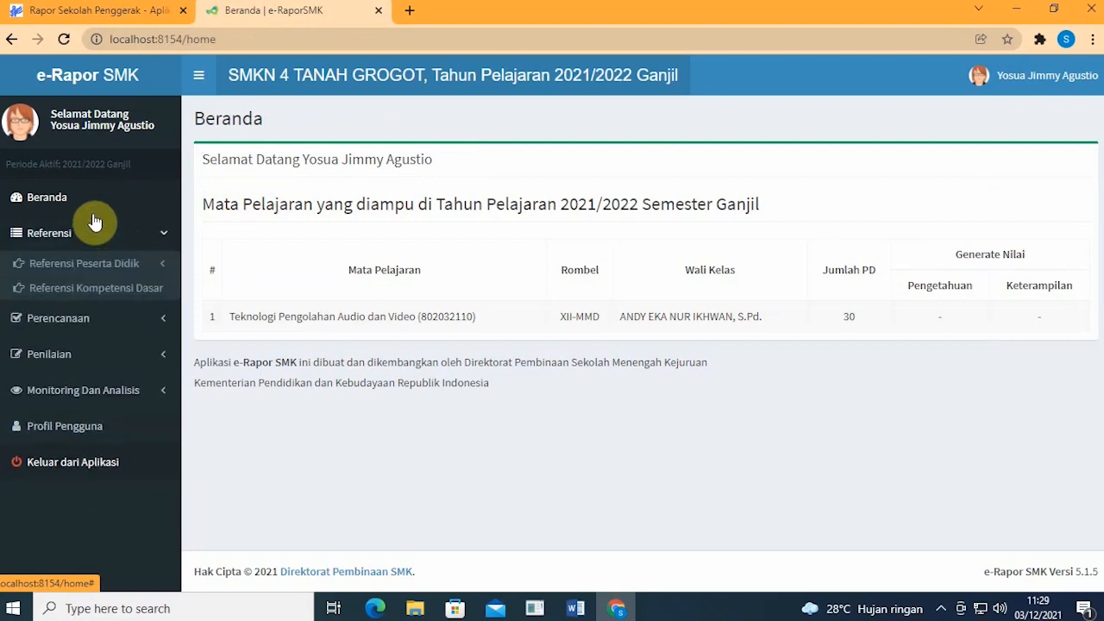
left_click(88, 205)
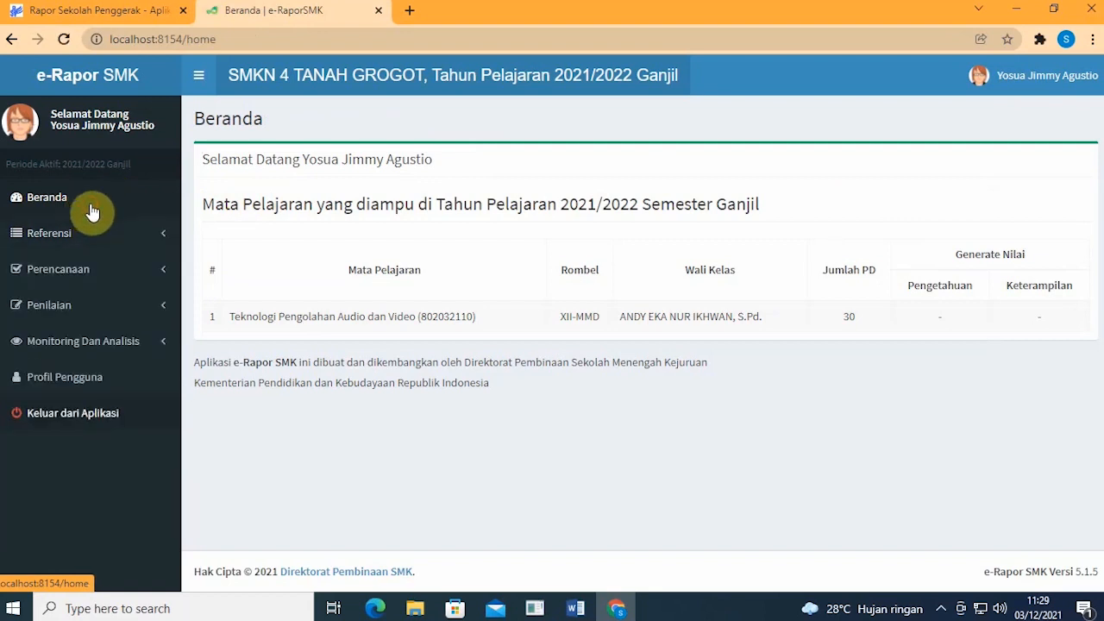
left_click(120, 307)
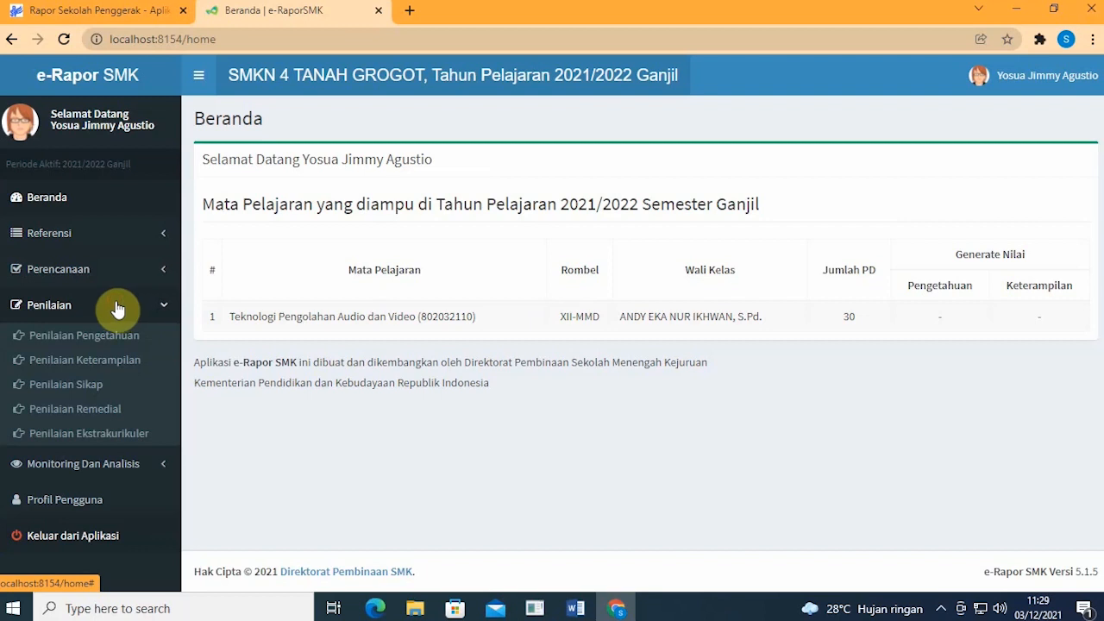
left_click(69, 209)
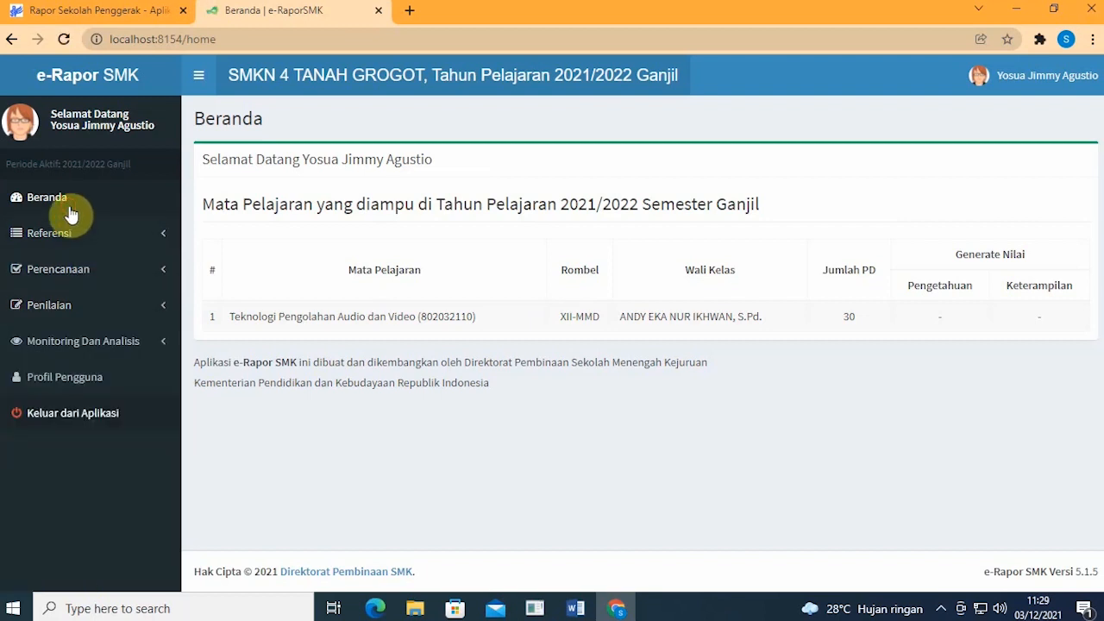
left_click(98, 270)
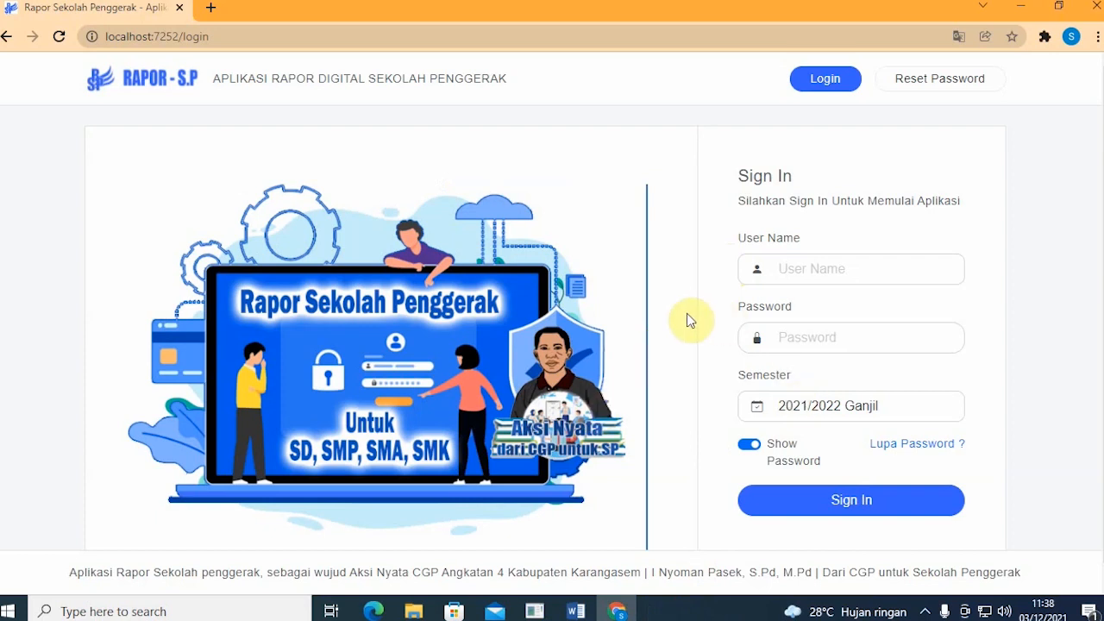
Step: Sign in to Rapor SP for 2021/2022 Ganjil with the saved teacher username and account password
scroll(690, 319, "down", 1)
scroll(695, 319, "up", 1)
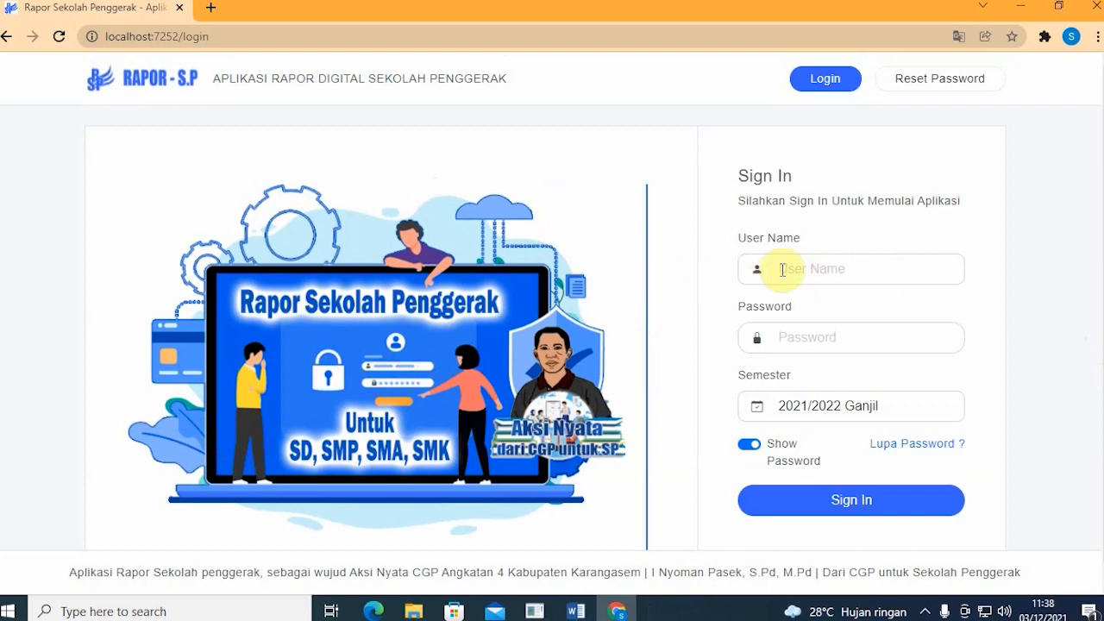
scroll(785, 270, "down", 1)
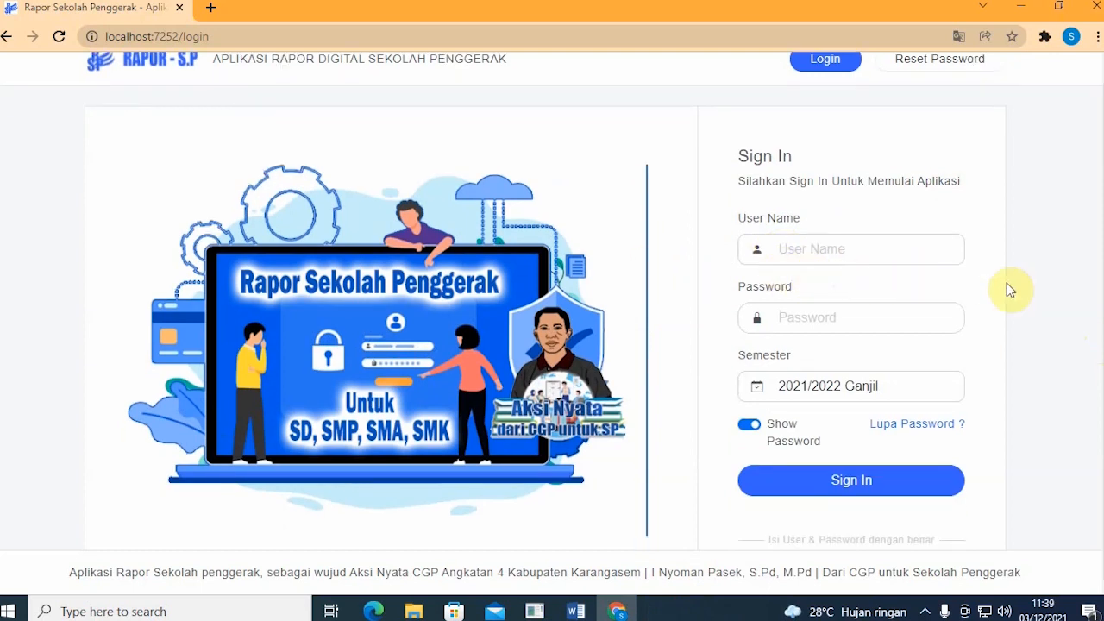
left_click(940, 240)
left_click(999, 231)
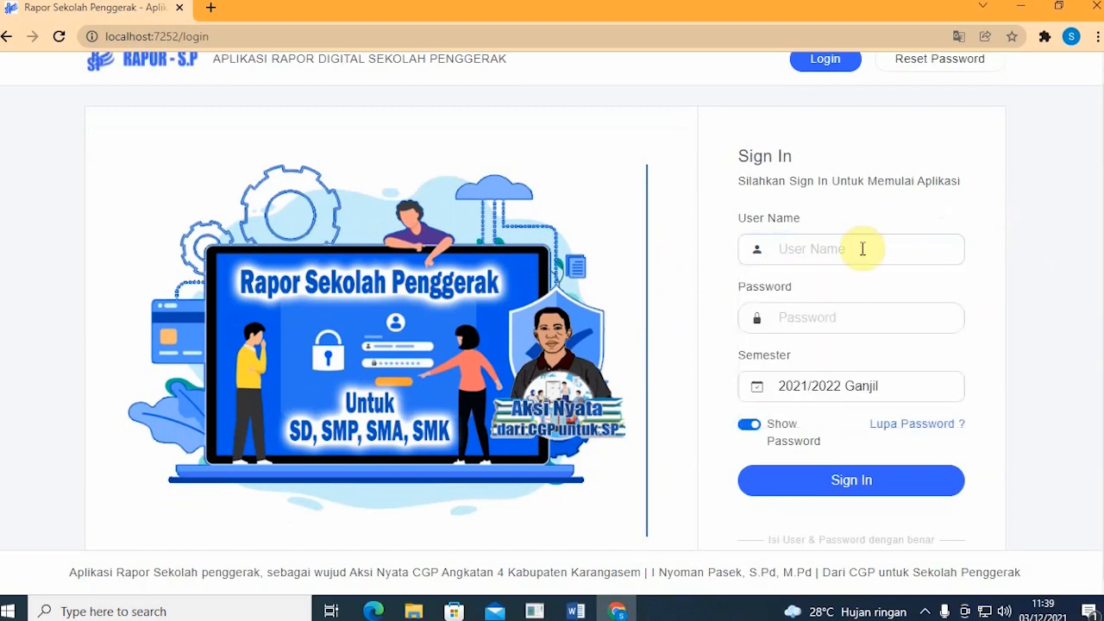
left_click(873, 252)
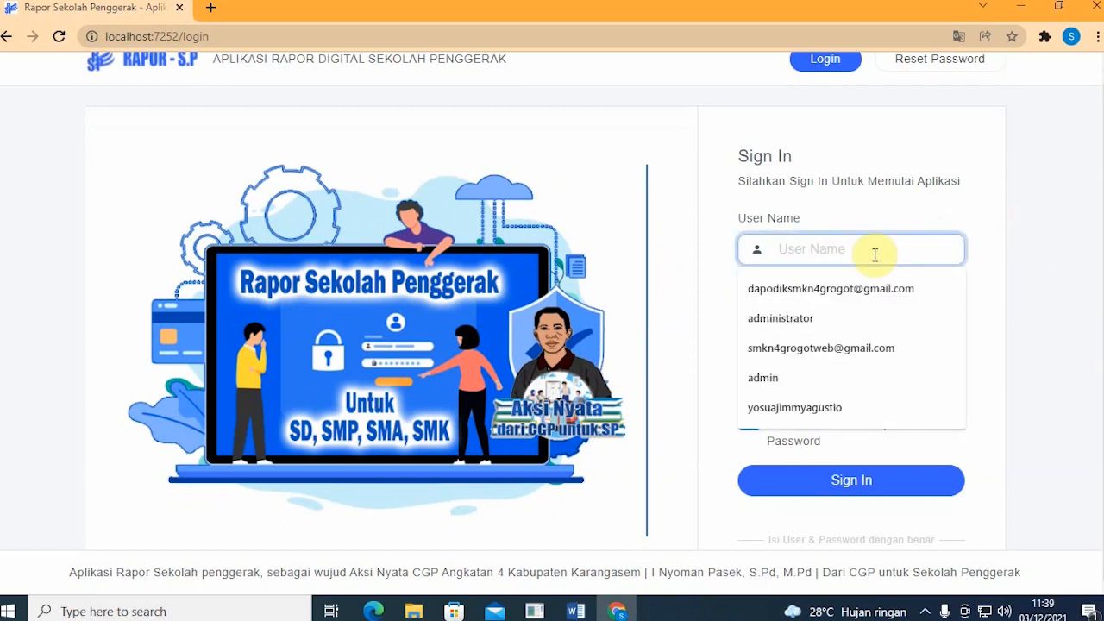
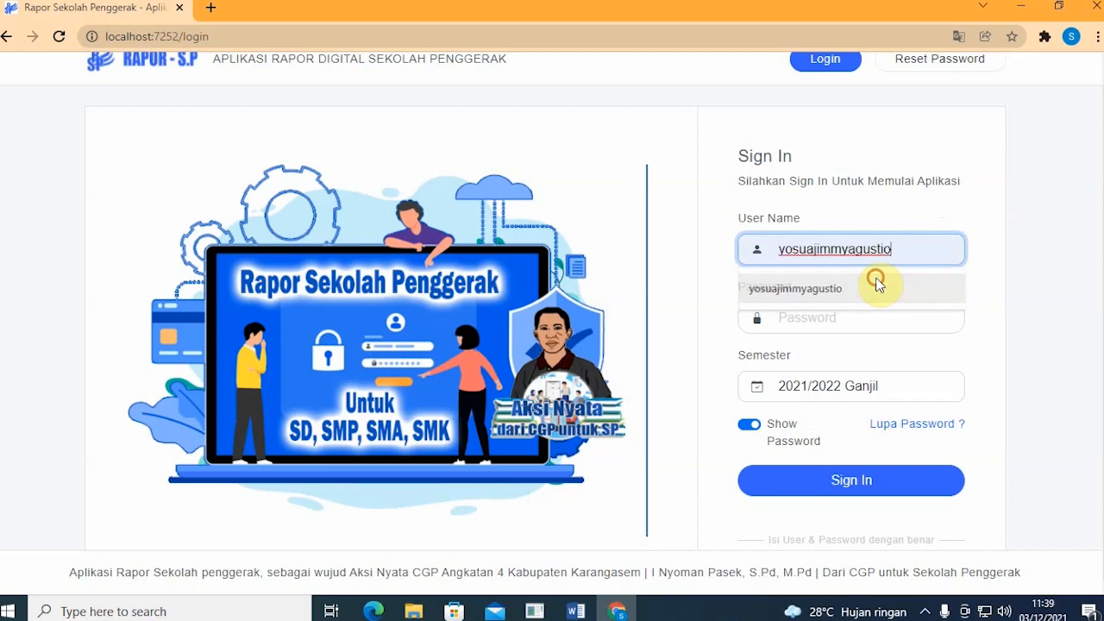
left_click(875, 284)
left_click(877, 310)
type("•••")
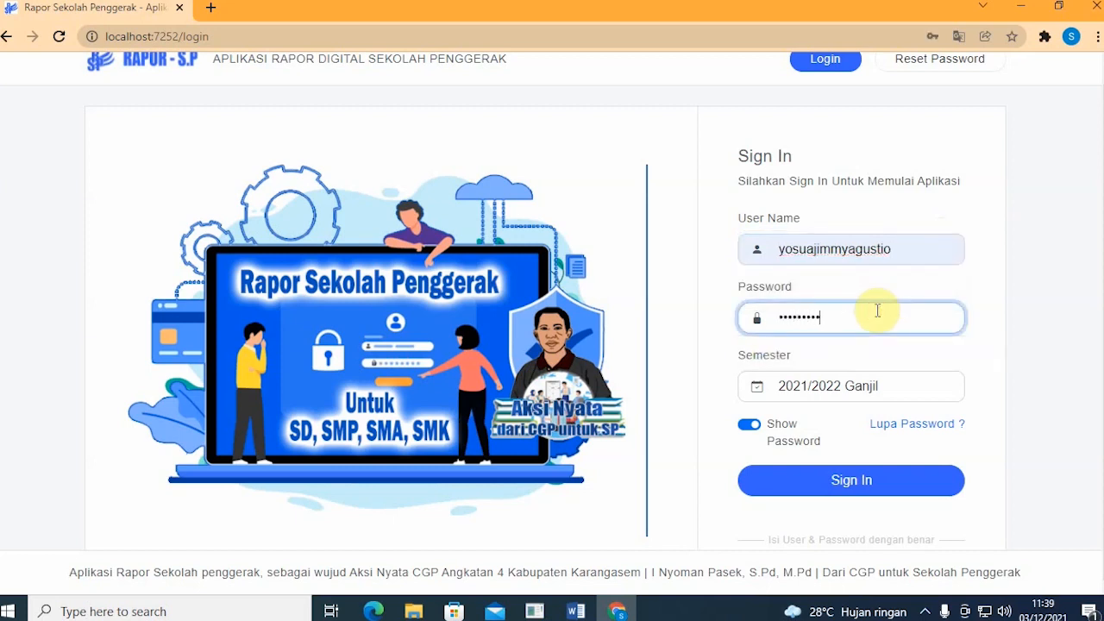
key("Return")
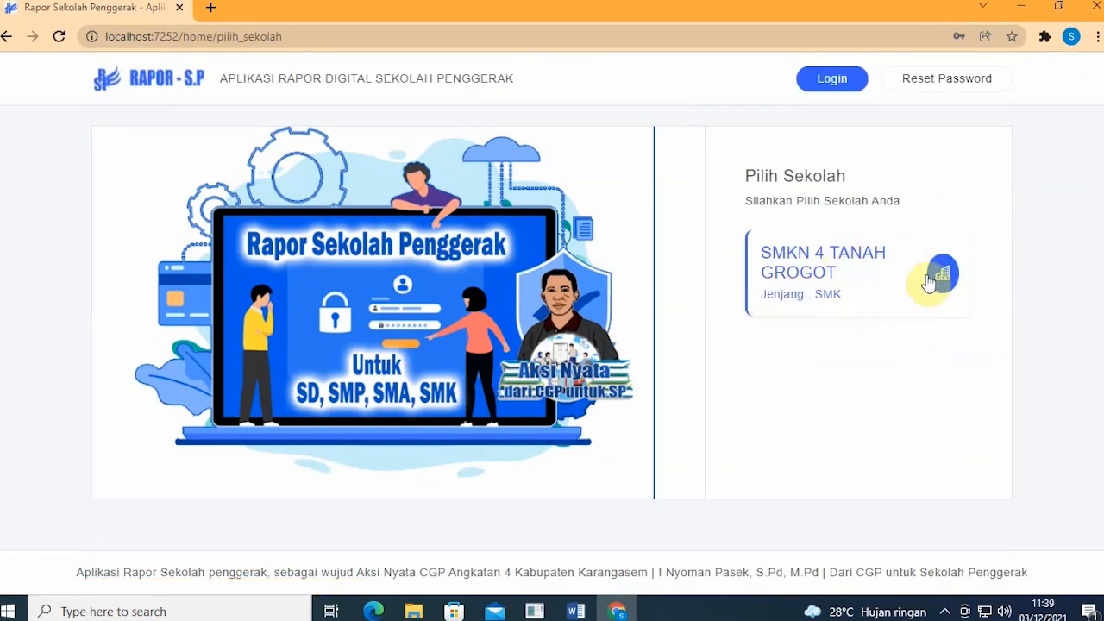
Step: Select SMKN 4 TANAH GROGOT and review its dashboard: 124 students, 5 classes, 3 subjects
left_click(842, 280)
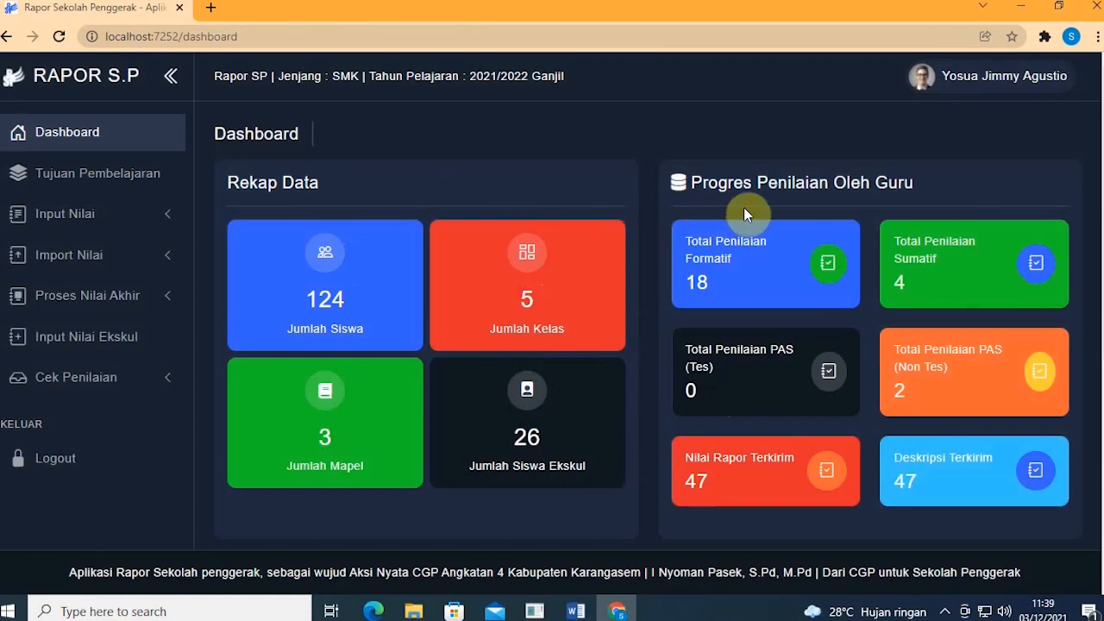
scroll(803, 201, "down", 5)
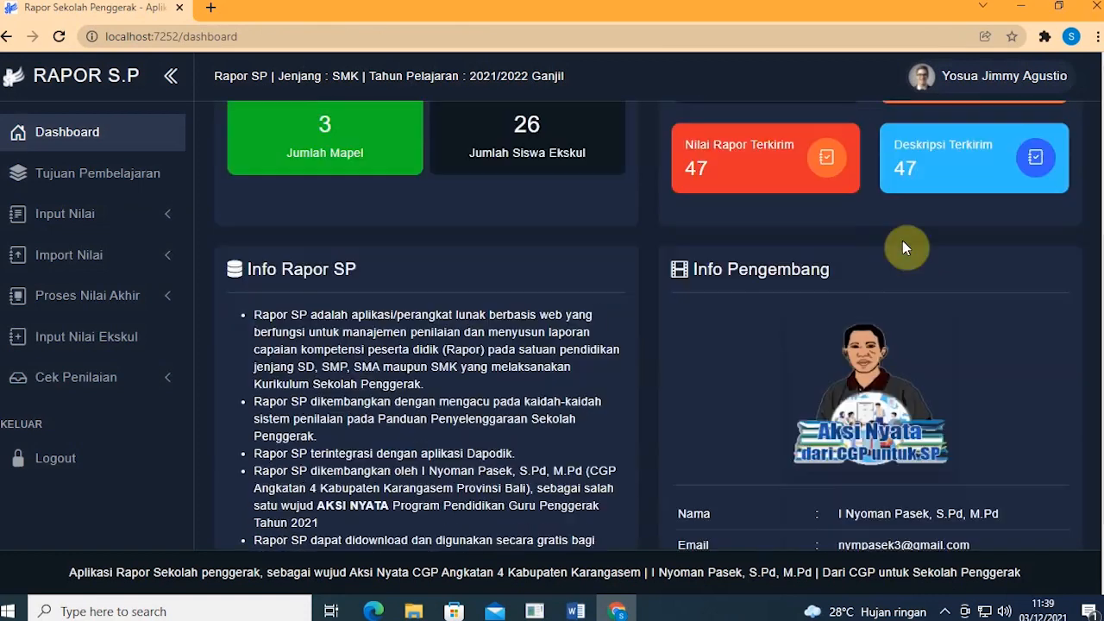
scroll(815, 235, "up", 5)
scroll(806, 230, "down", 5)
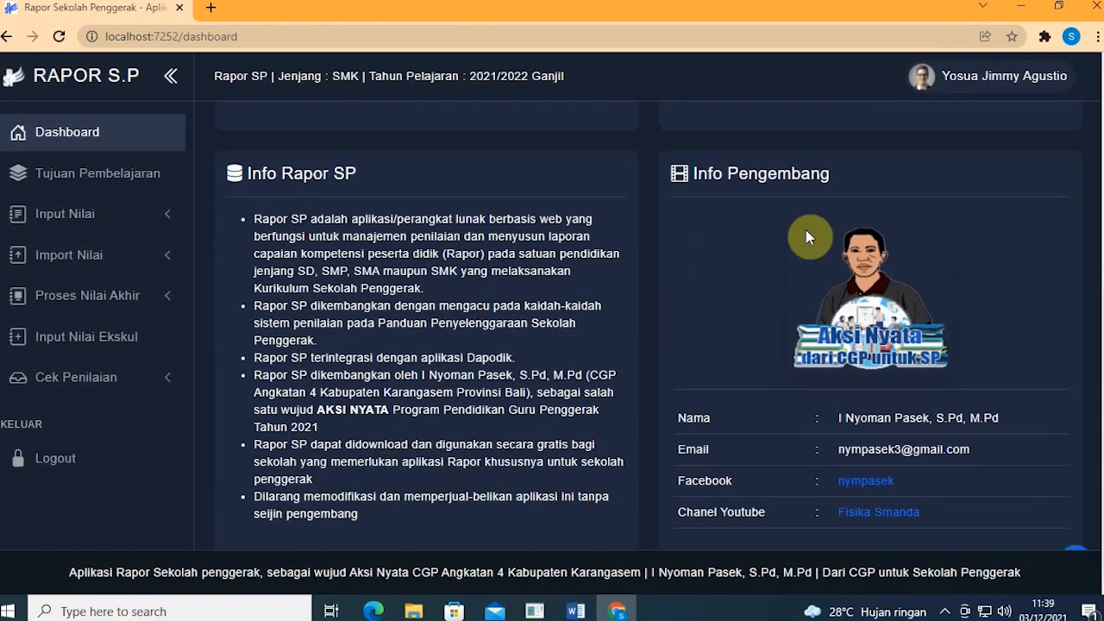
scroll(806, 229, "up", 5)
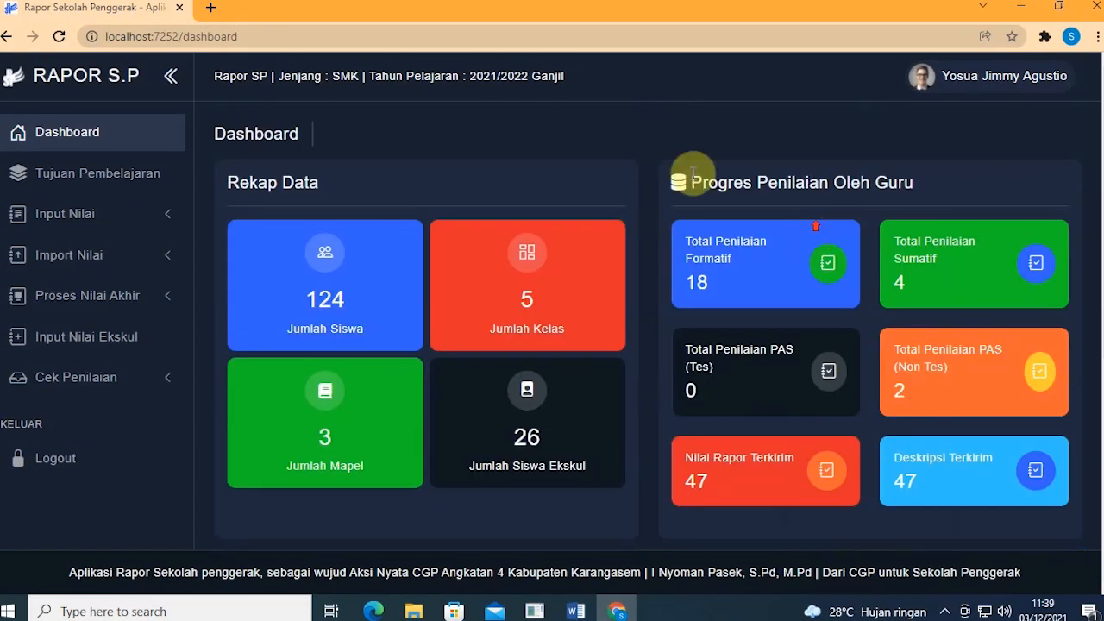
Step: Open Profile from the user avatar menu to view the teacher's details
left_click(936, 88)
left_click(676, 103)
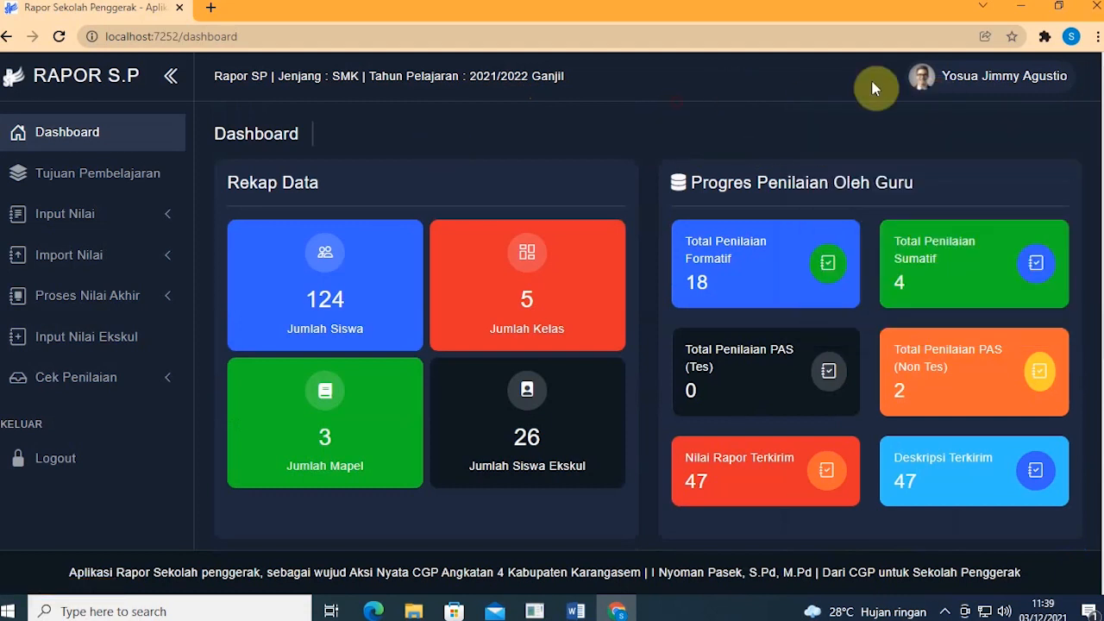
left_click(941, 90)
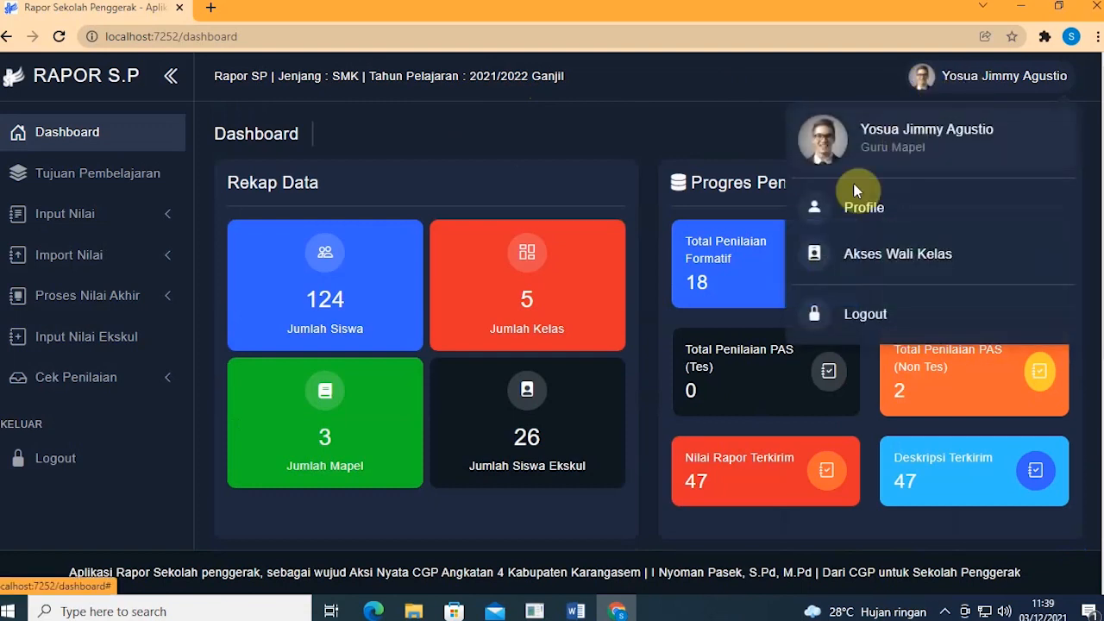
left_click(858, 207)
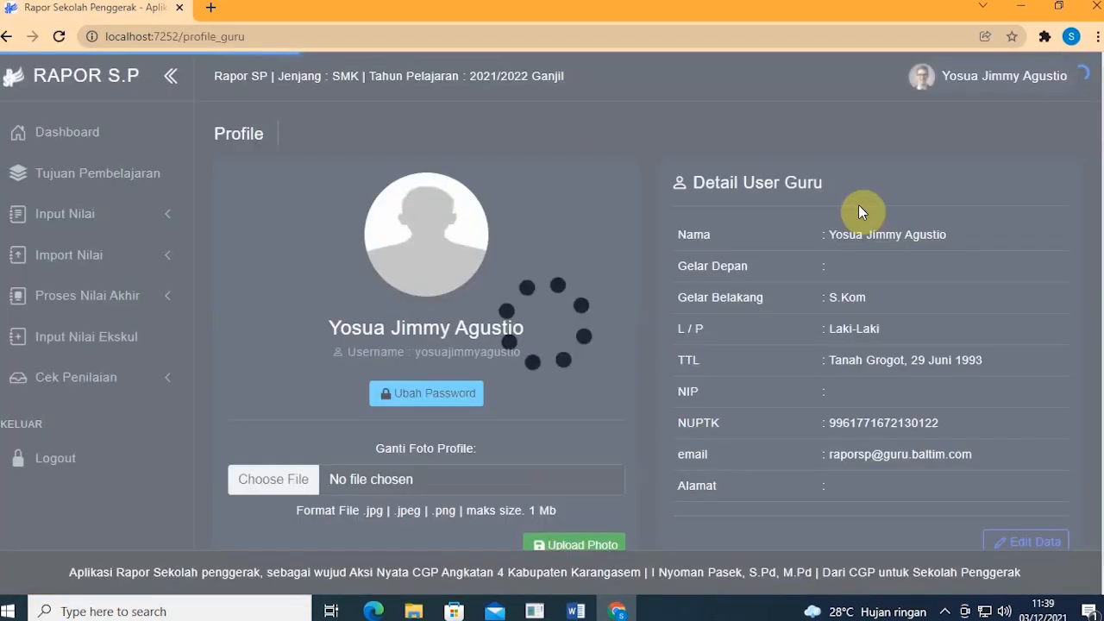
scroll(828, 216, "down", 1)
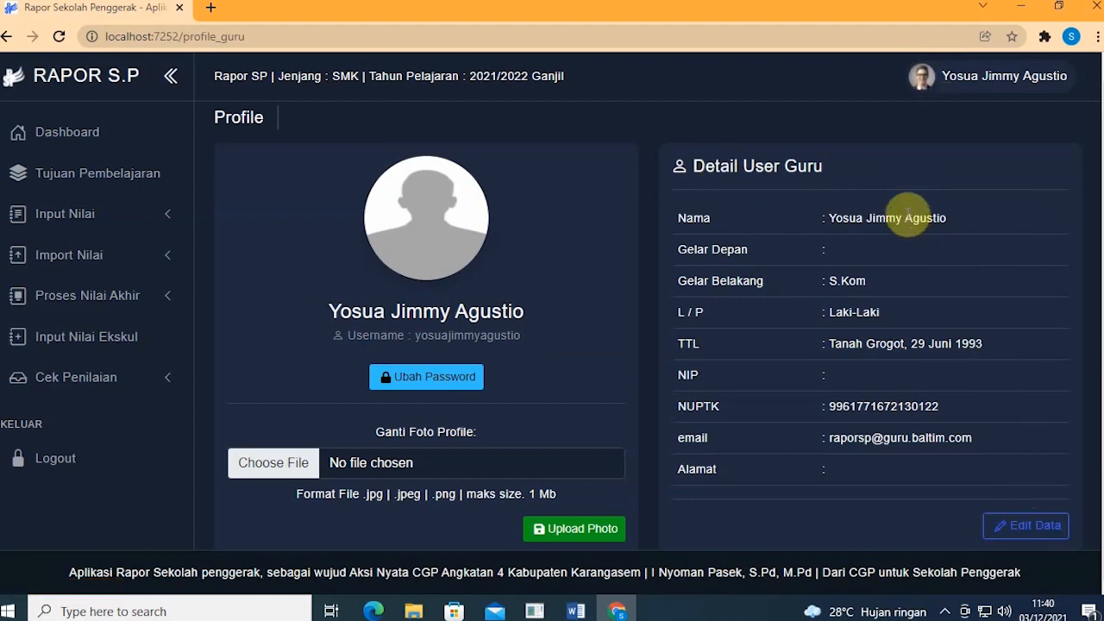
Step: Replace the profile e-mail with the saved autofill address, save it, and go back
left_click(1048, 526)
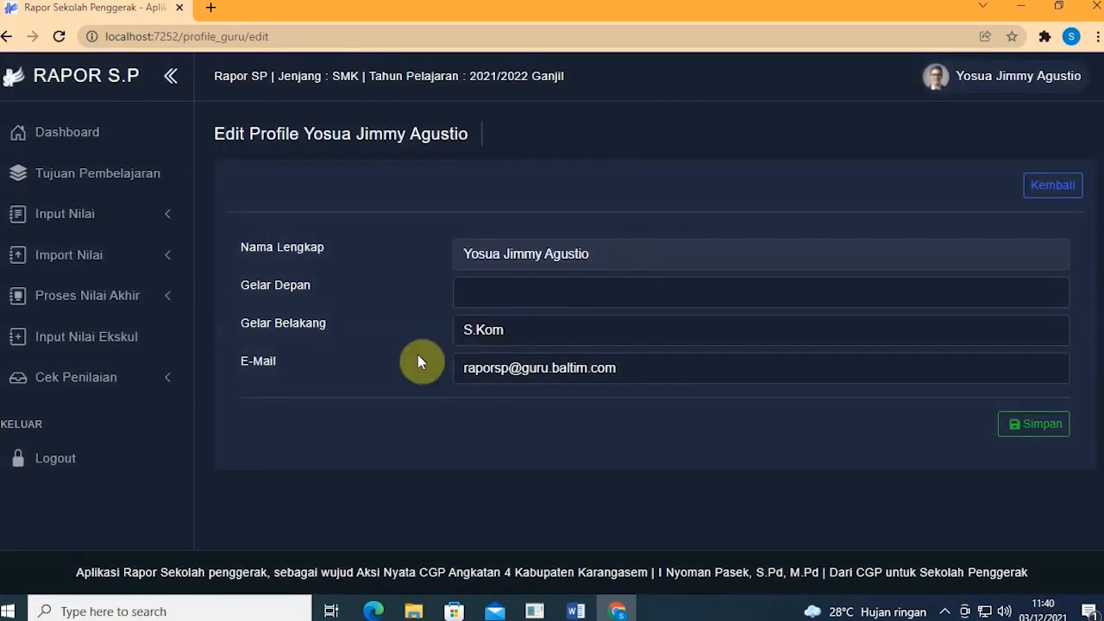
left_click(679, 359)
key("ctrl+a")
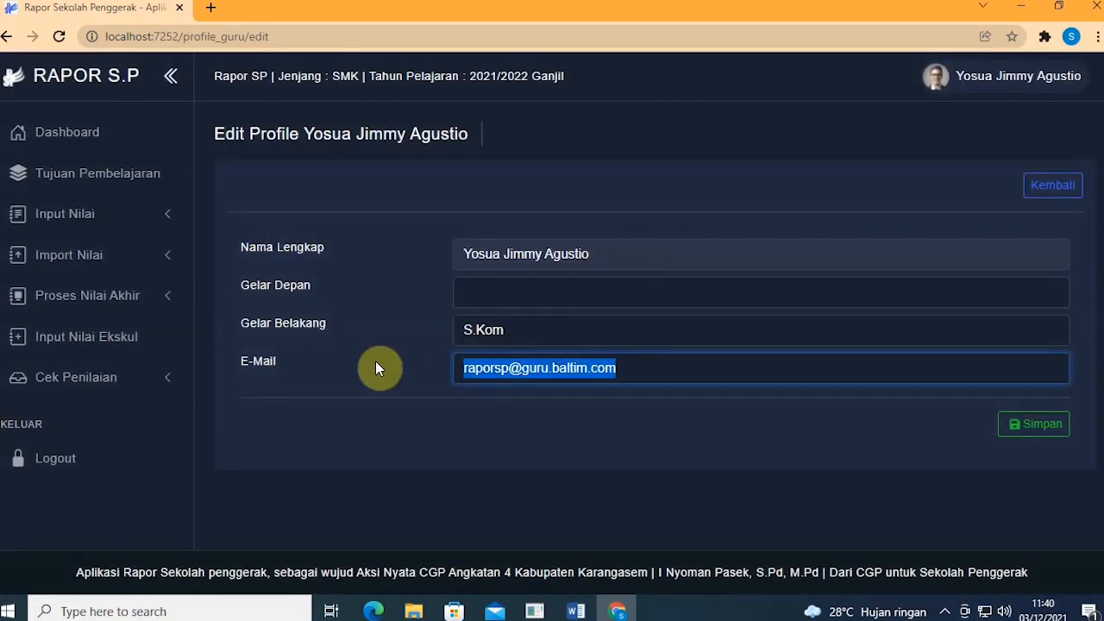
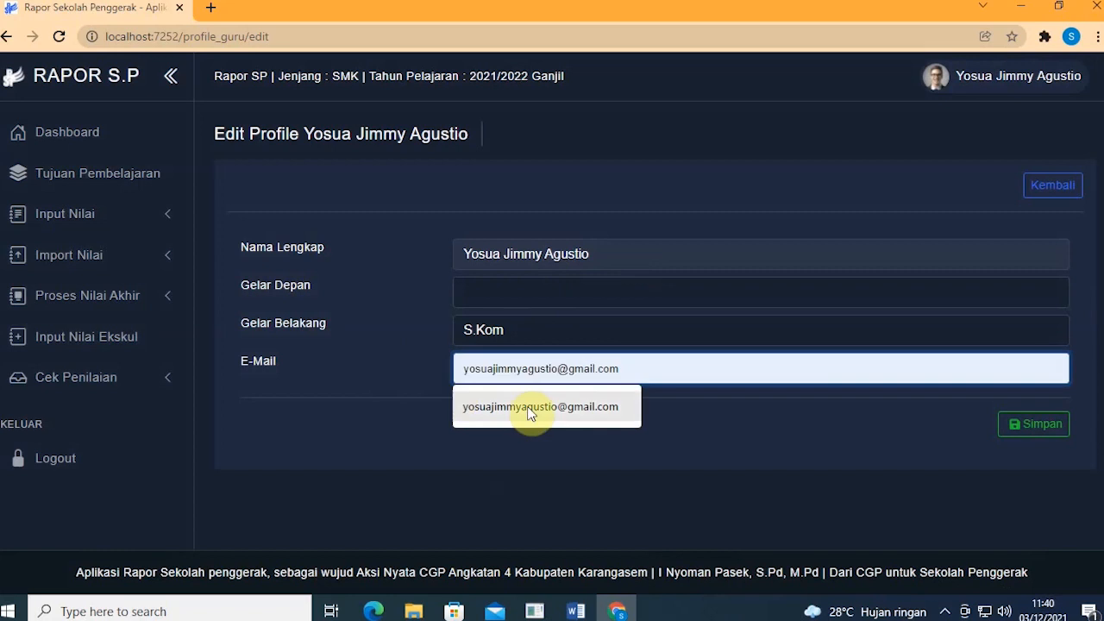
left_click(543, 410)
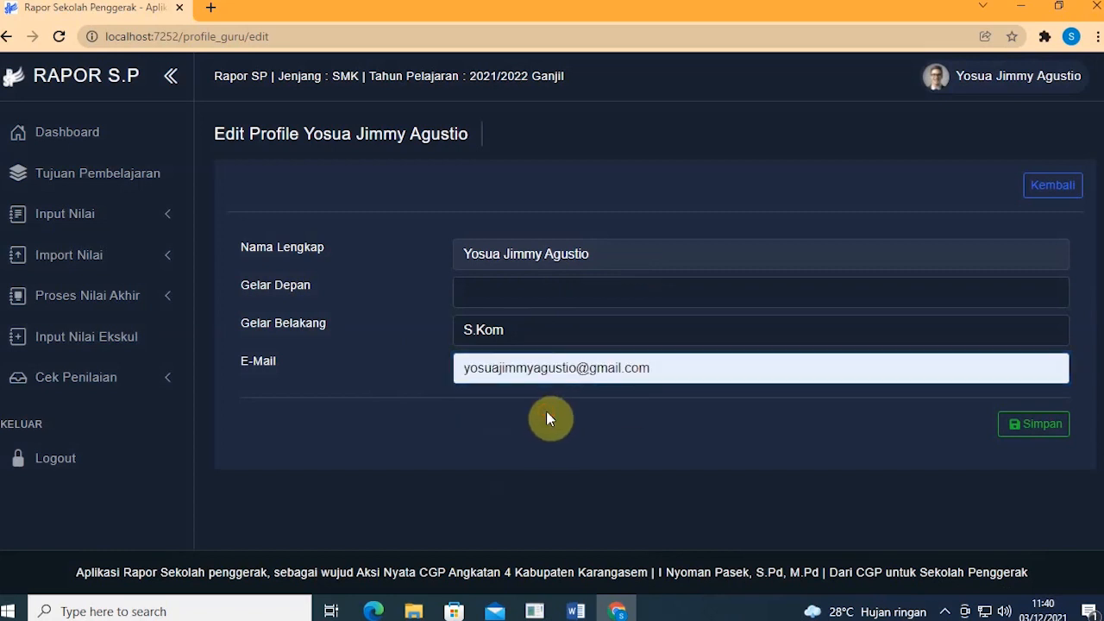
left_click(558, 298)
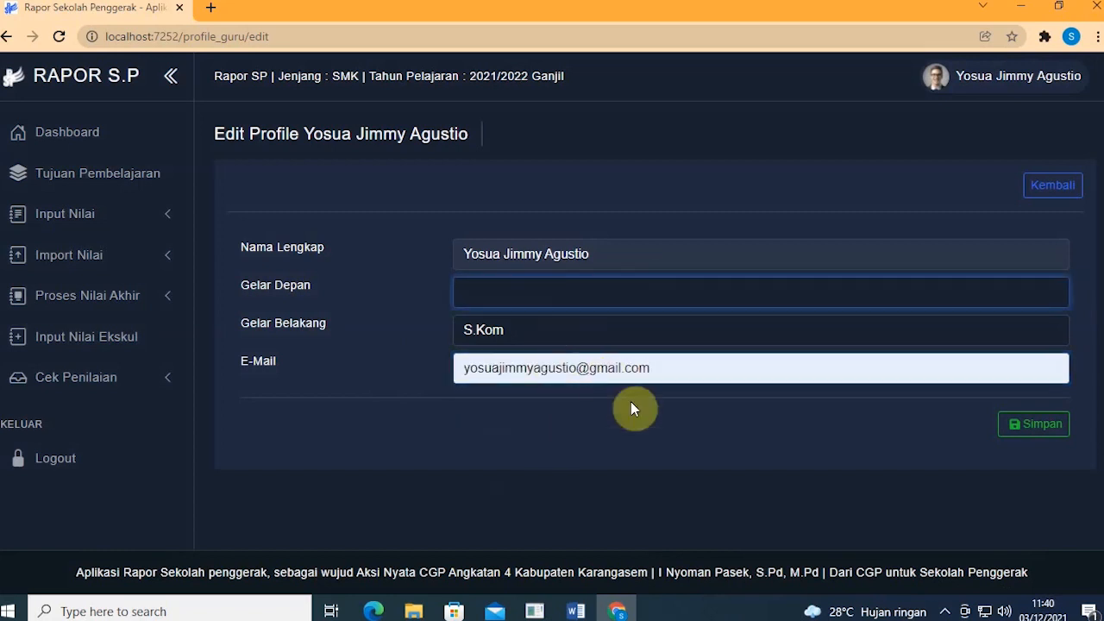
left_click(1027, 424)
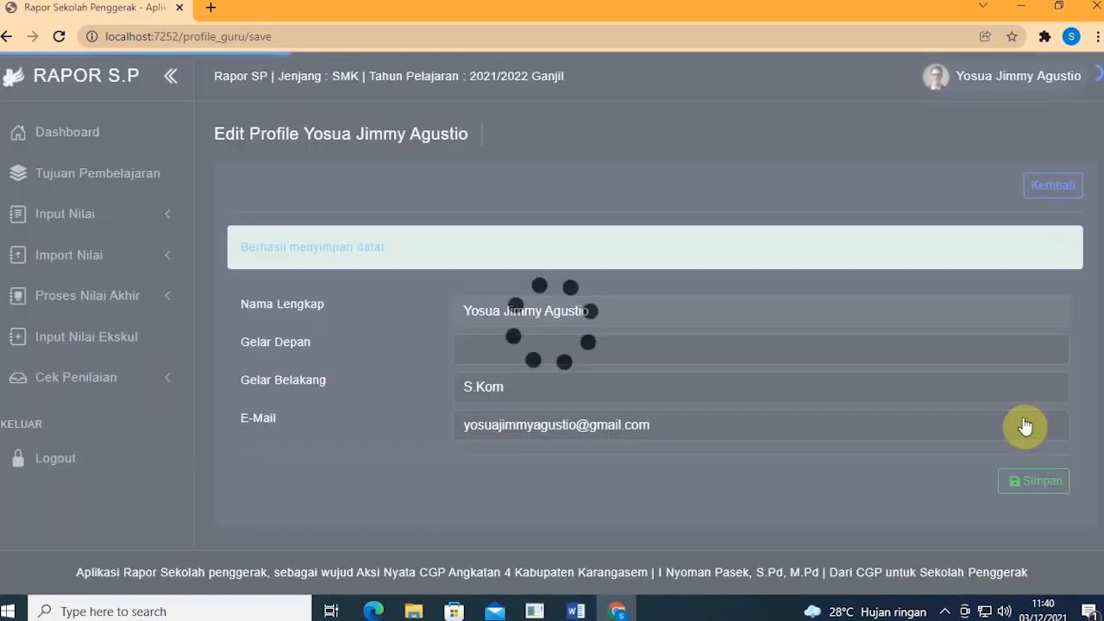
left_click(1045, 197)
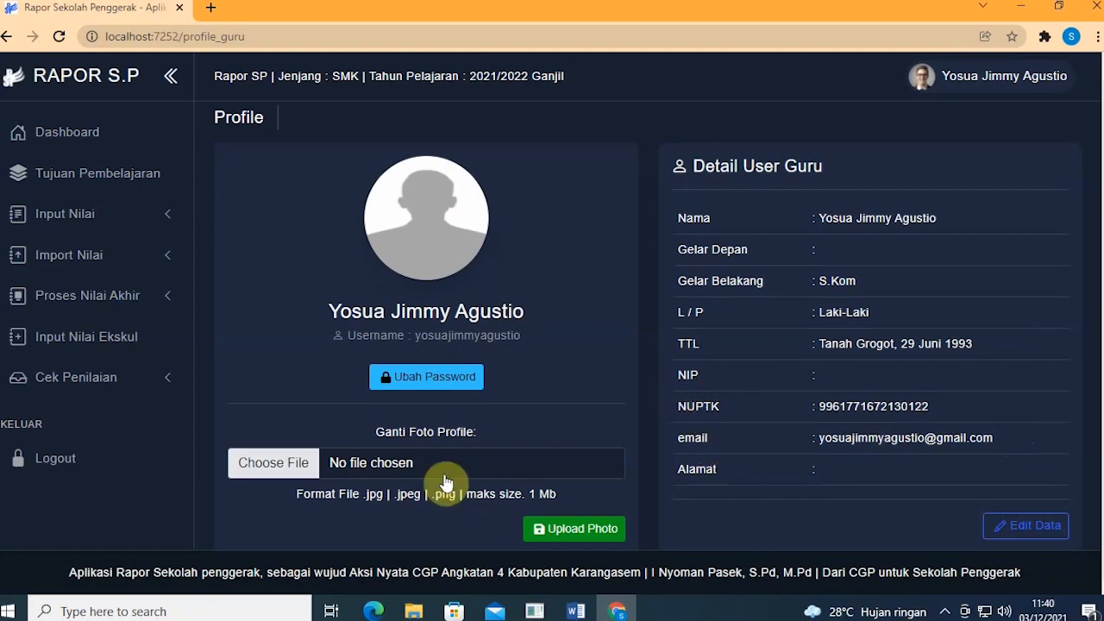
Step: Pick 5duKc.jpg from the Pictures folder and upload it as the profile photo
left_click(304, 467)
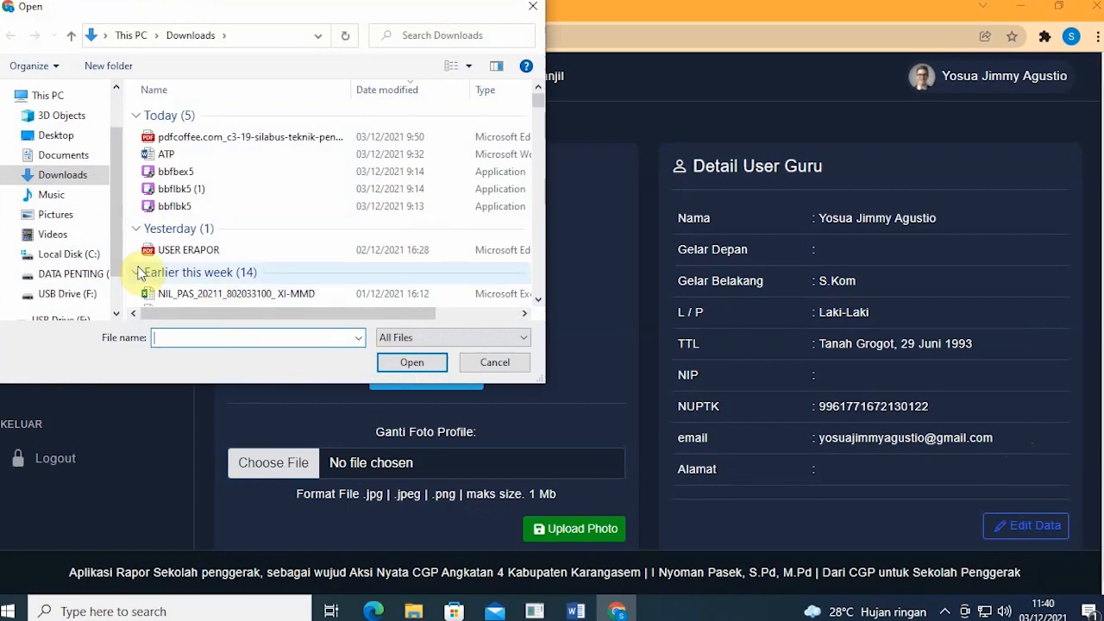
left_click(74, 225)
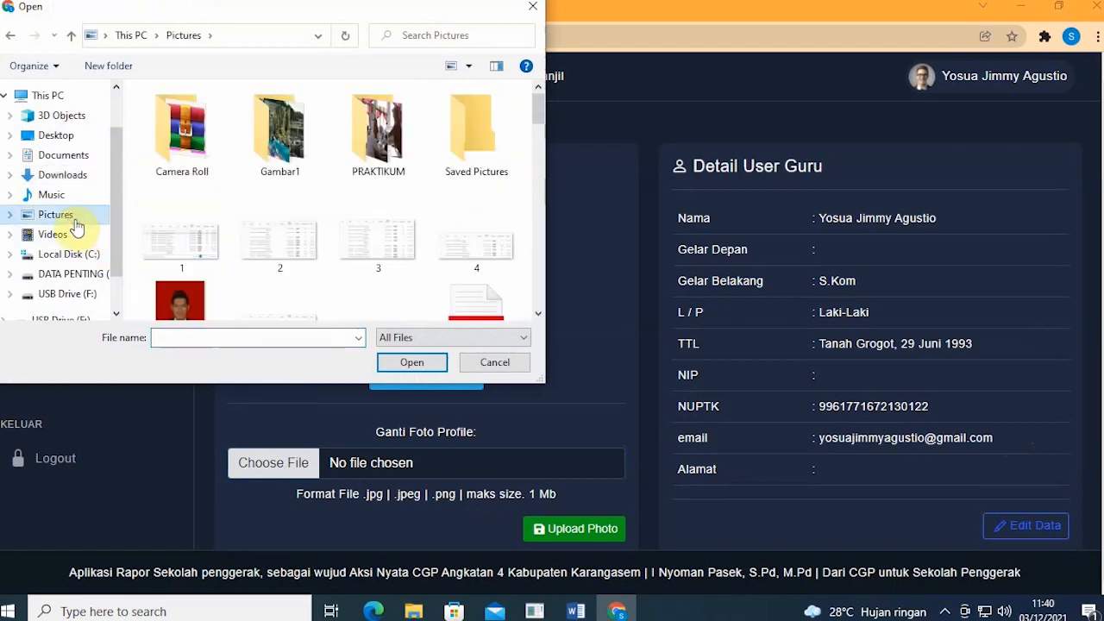
scroll(159, 240, "down", 1)
left_click(172, 233)
left_click(410, 362)
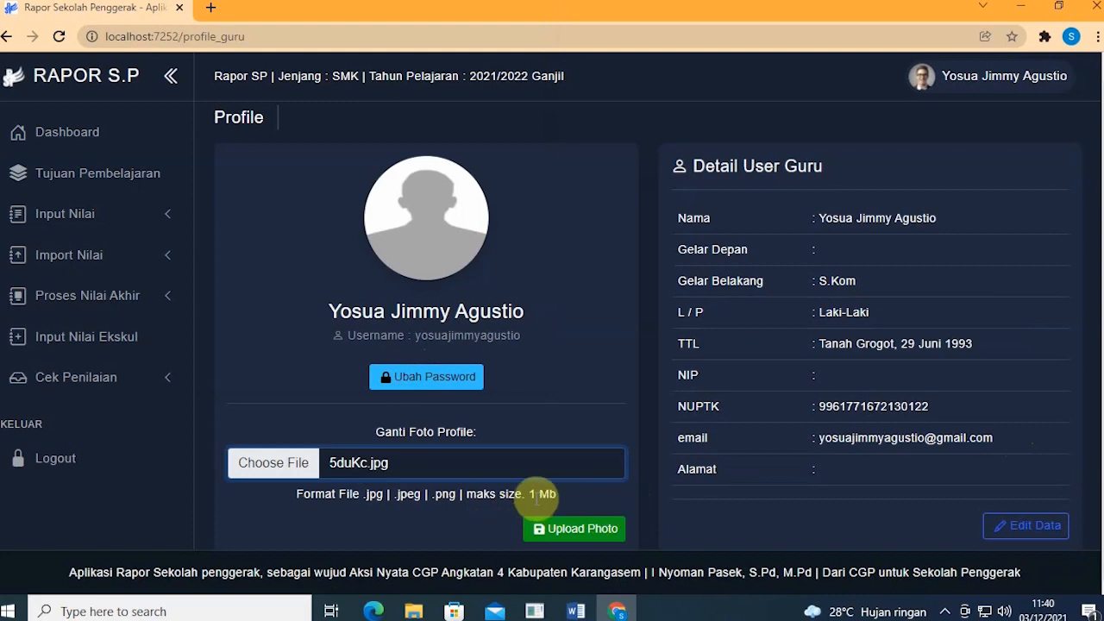
left_click_drag(536, 497, 565, 503)
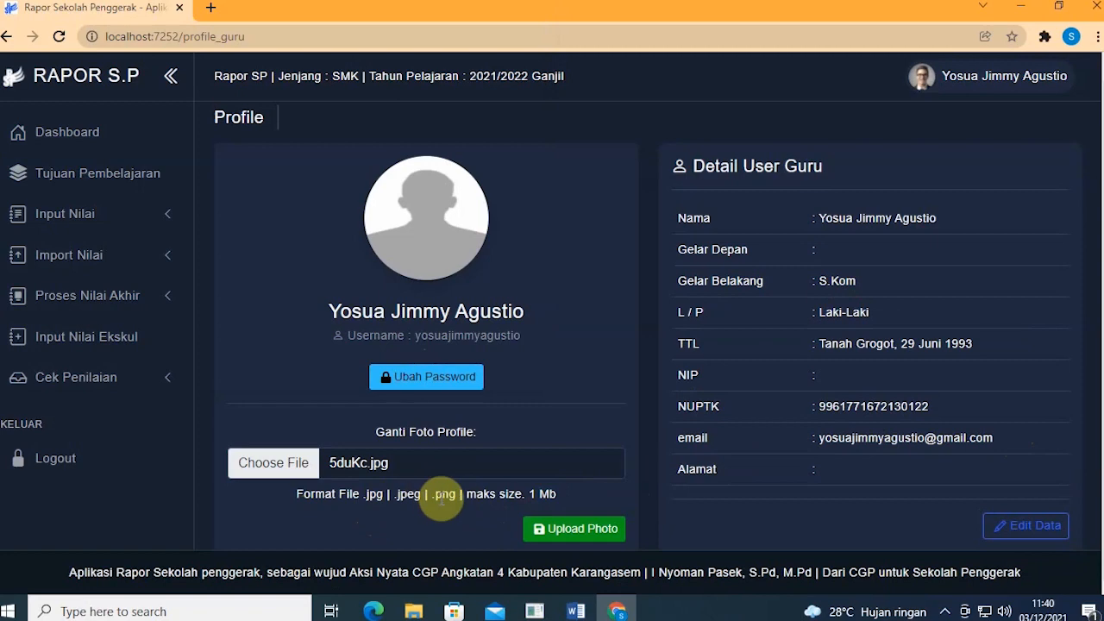
left_click(607, 537)
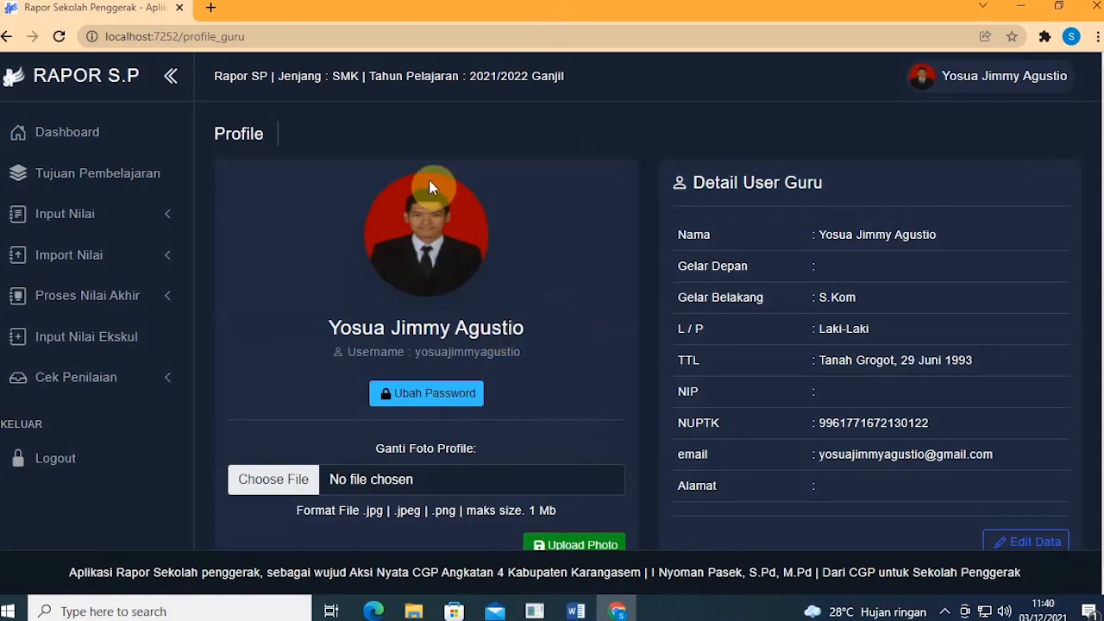
Step: Check the user account dropdown in the top bar, then close it
left_click(968, 75)
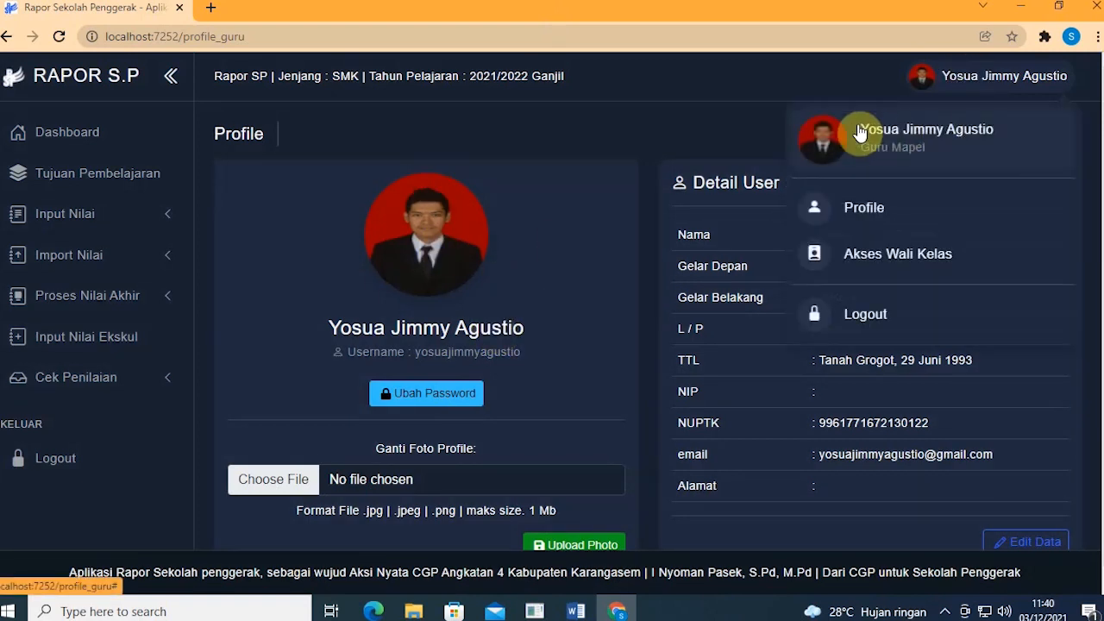
left_click(588, 179)
scroll(566, 302, "down", 1)
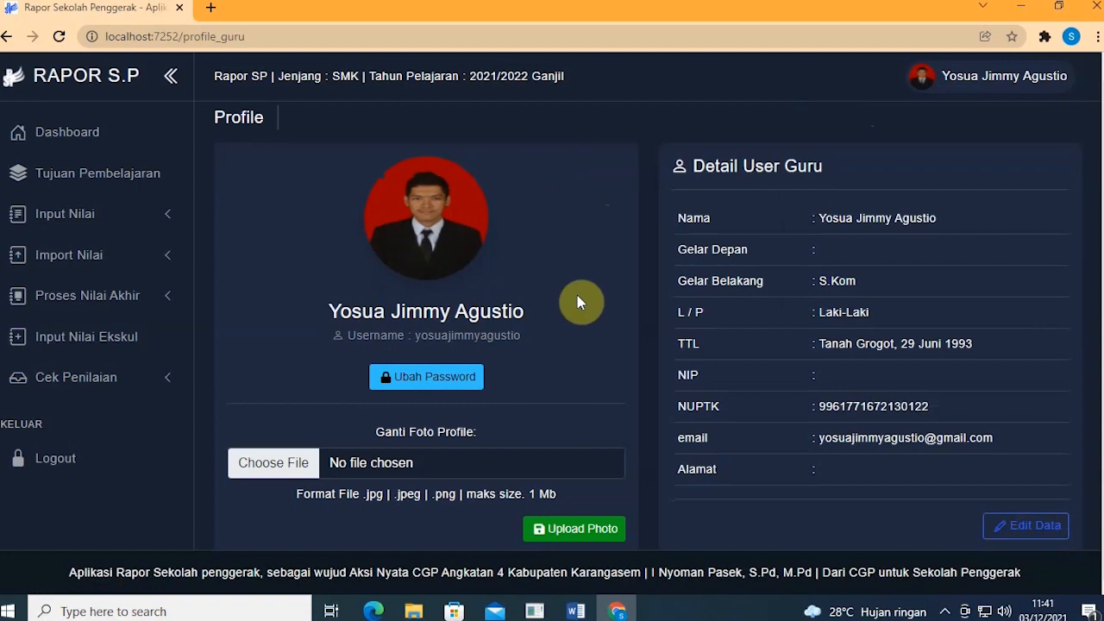
Step: Look over the current, new and confirm fields of Ubah Password, then close without saving
left_click(409, 375)
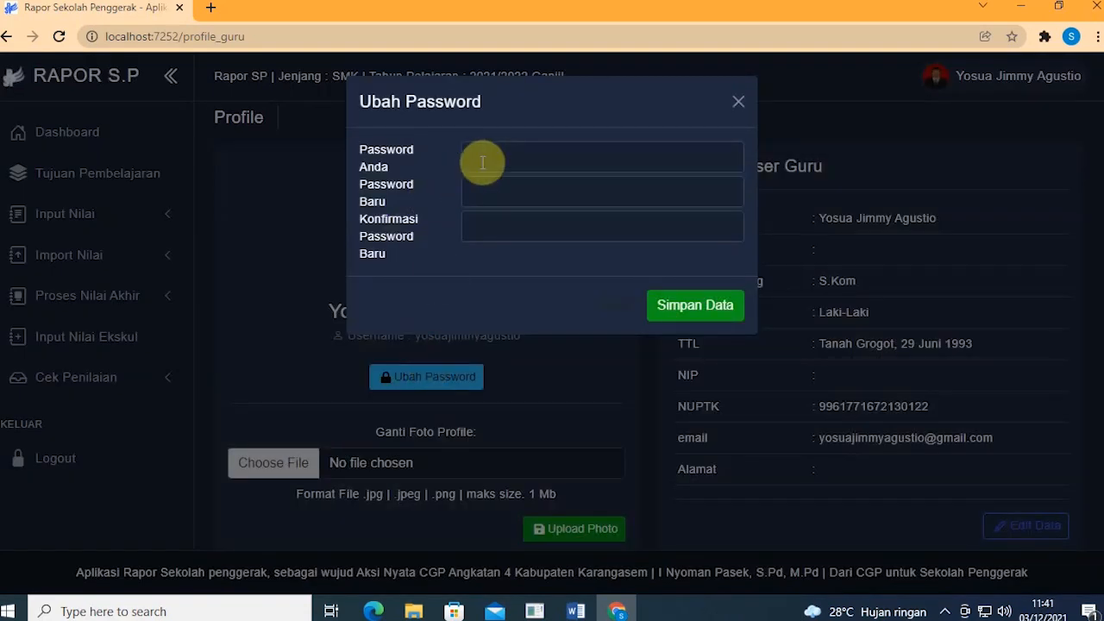
left_click(480, 160)
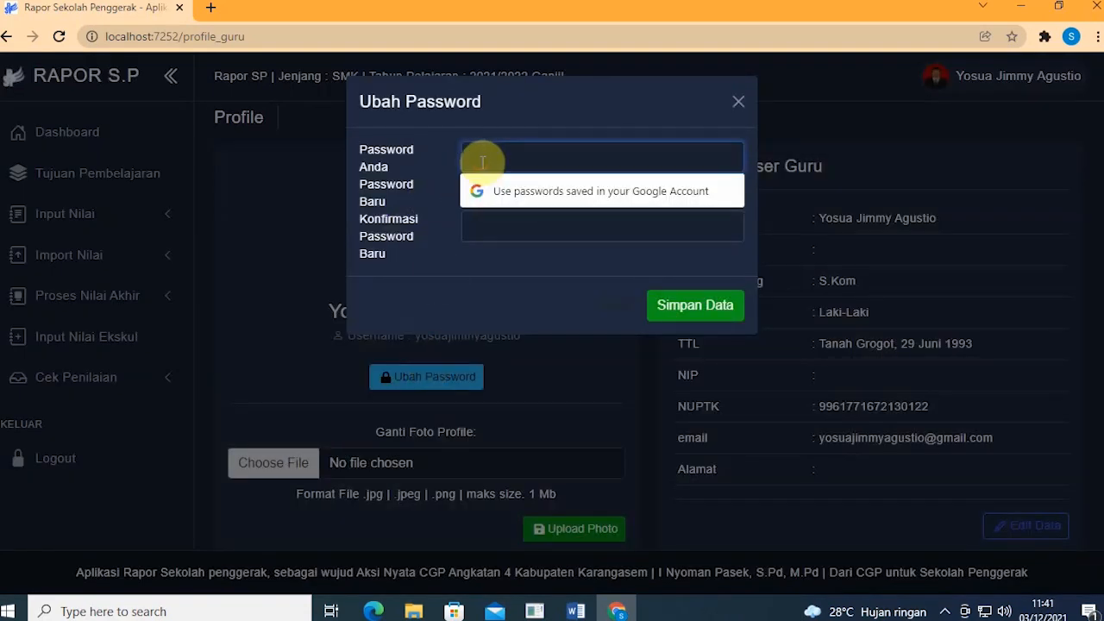
left_click(449, 168)
left_click(470, 161)
left_click(393, 185)
left_click(472, 187)
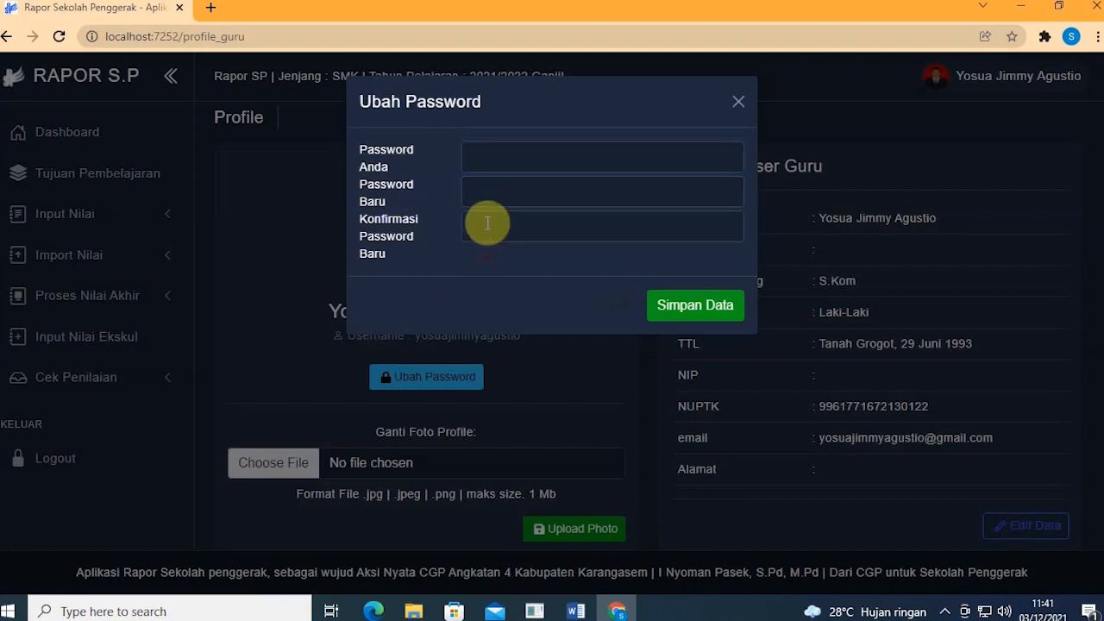
left_click(487, 224)
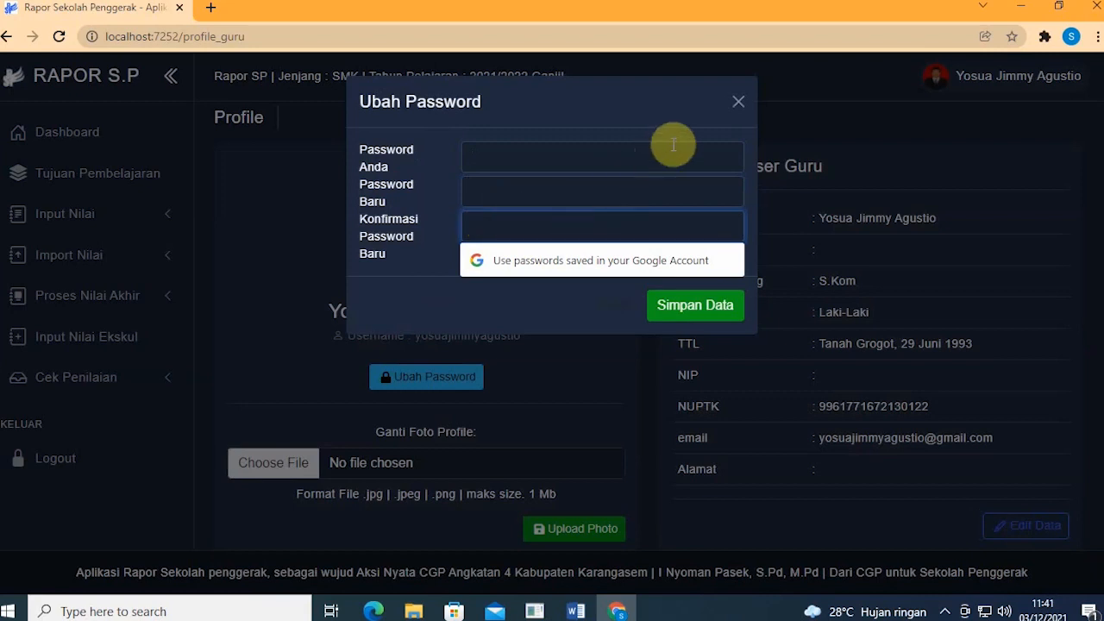
left_click(737, 105)
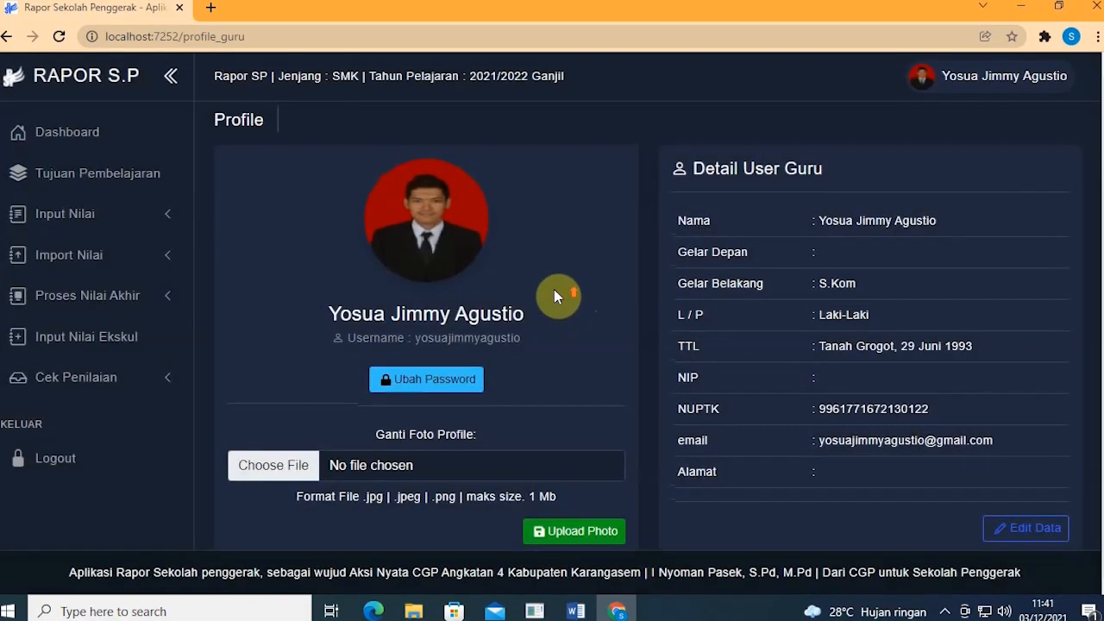
Step: Return to the Dashboard to view the data recap and assessment progress
scroll(604, 276, "up", 1)
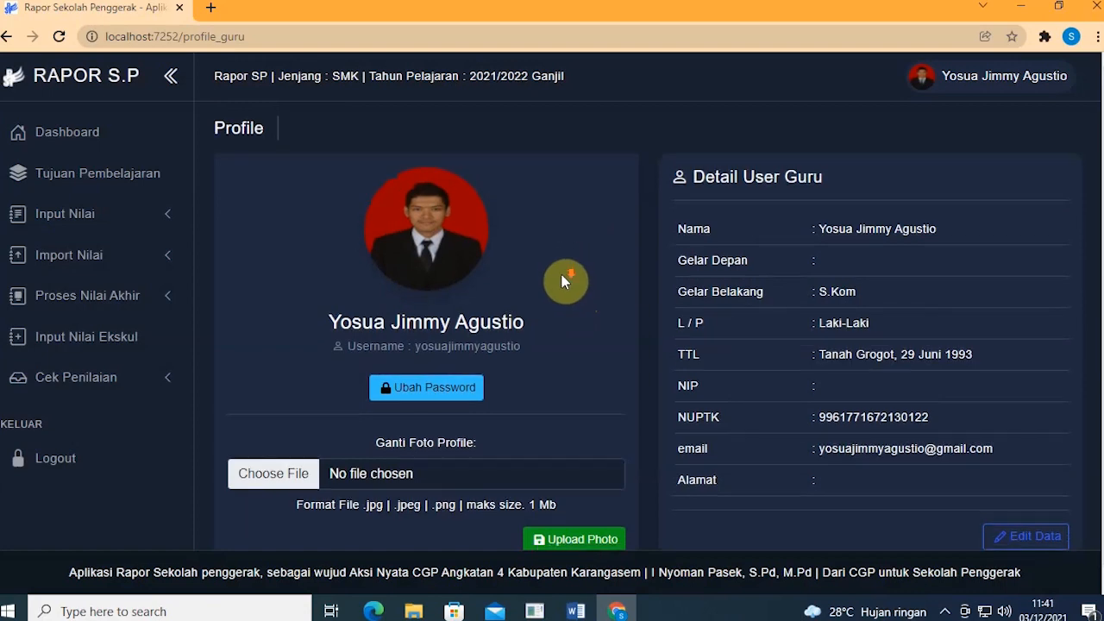
scroll(578, 276, "down", 1)
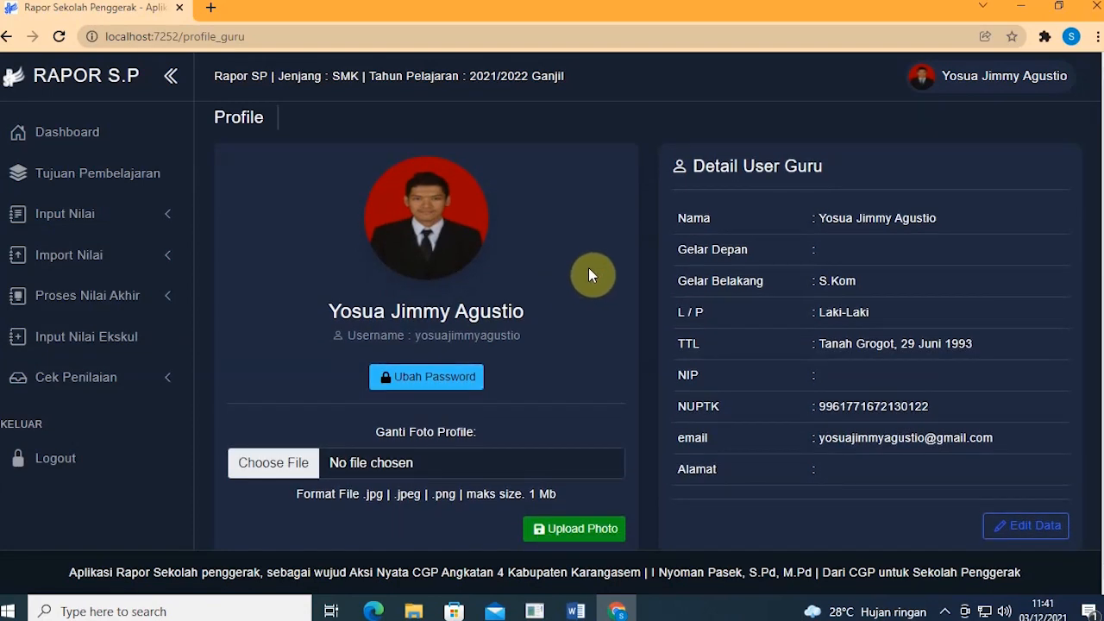
left_click(74, 149)
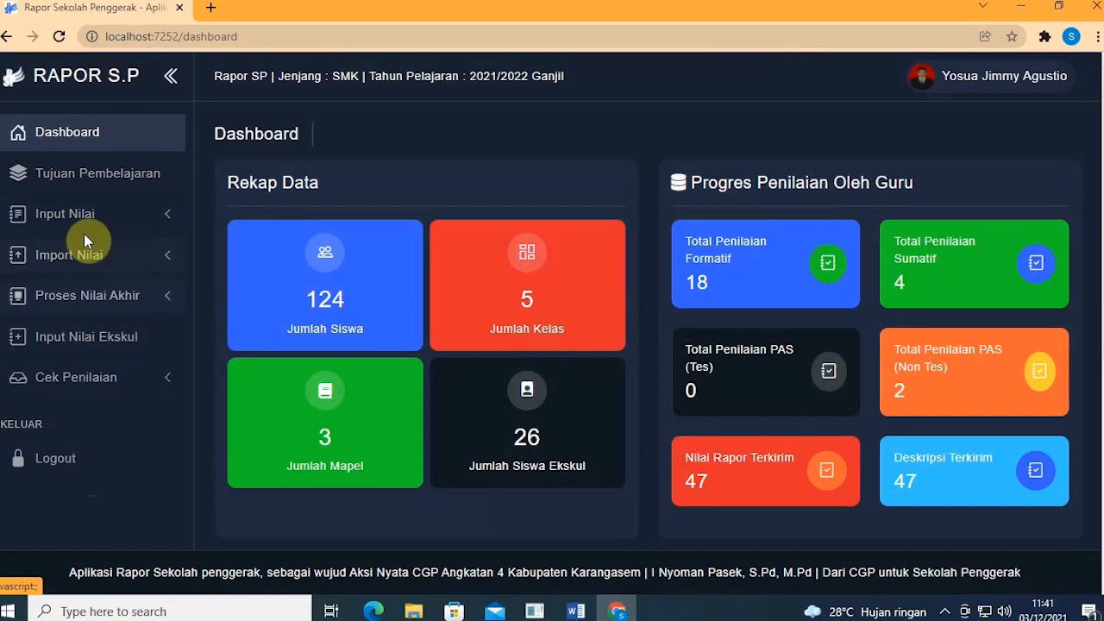
Step: Go to the Mapping Capaian dan Tujuan Pembelajaran page, then switch to the ATP Word document
left_click(82, 185)
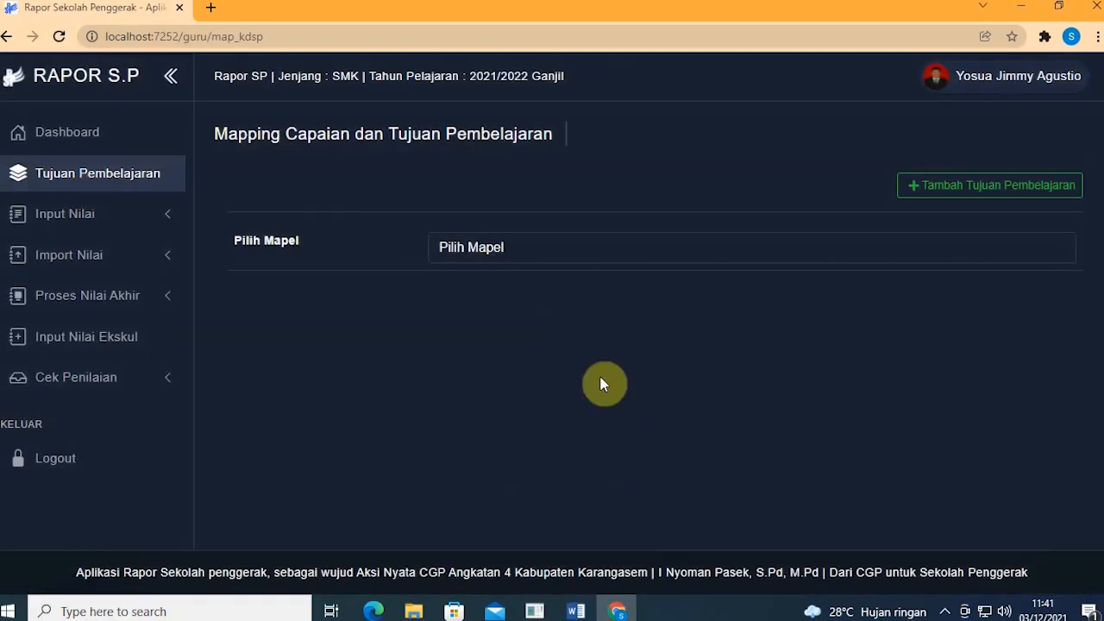
left_click(577, 611)
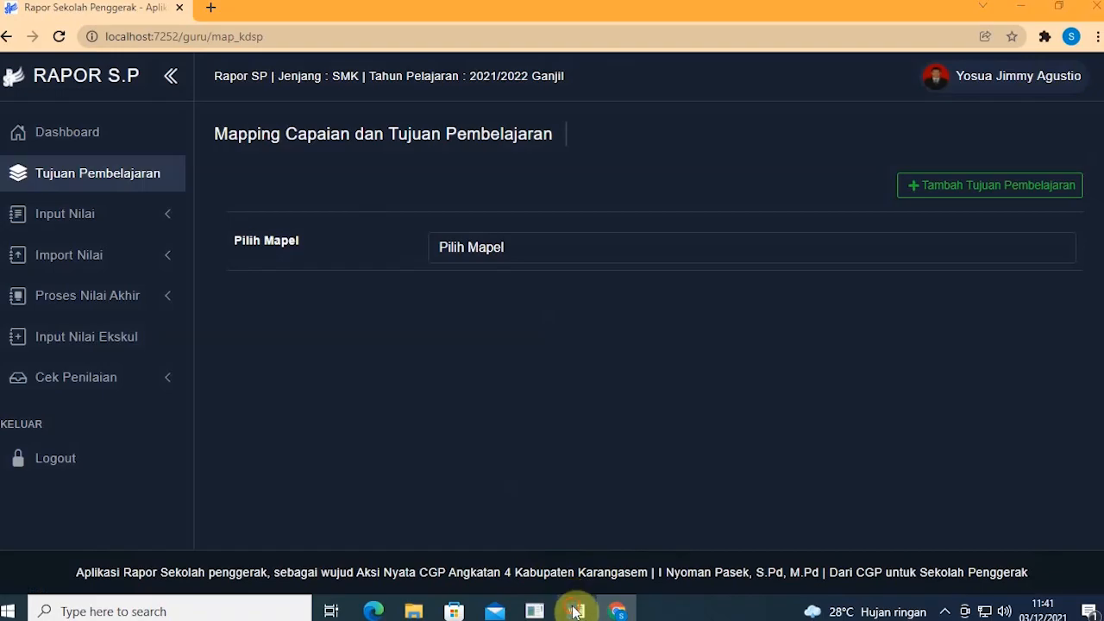
scroll(583, 309, "down", 2)
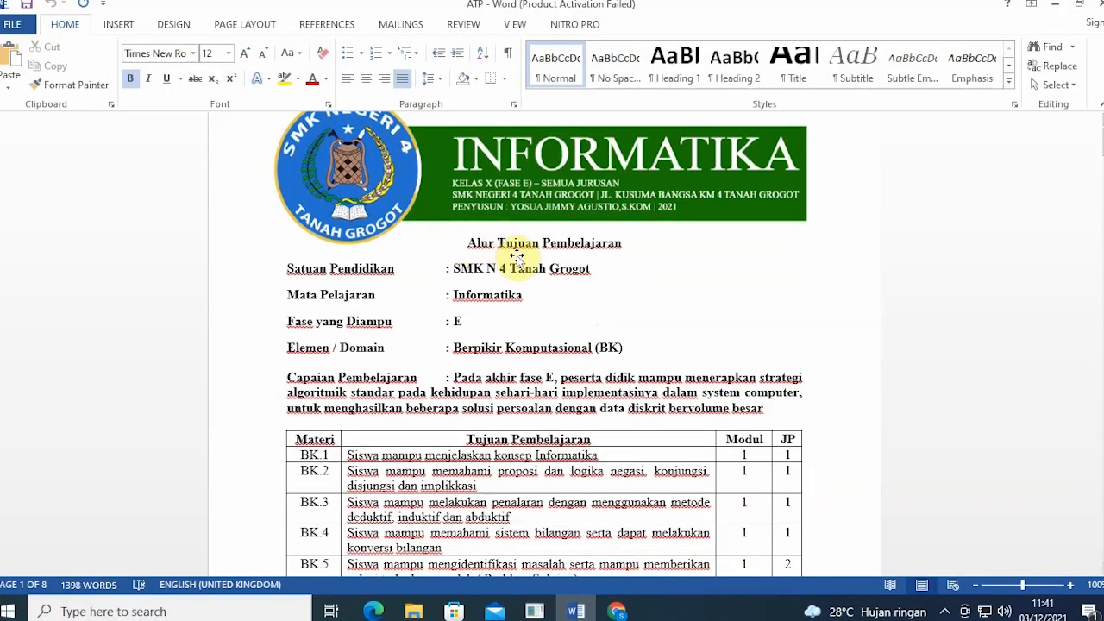
Step: Scroll through the ATP objectives table BK.1–BK.5, then go back to Rapor SP
scroll(526, 259, "down", 2)
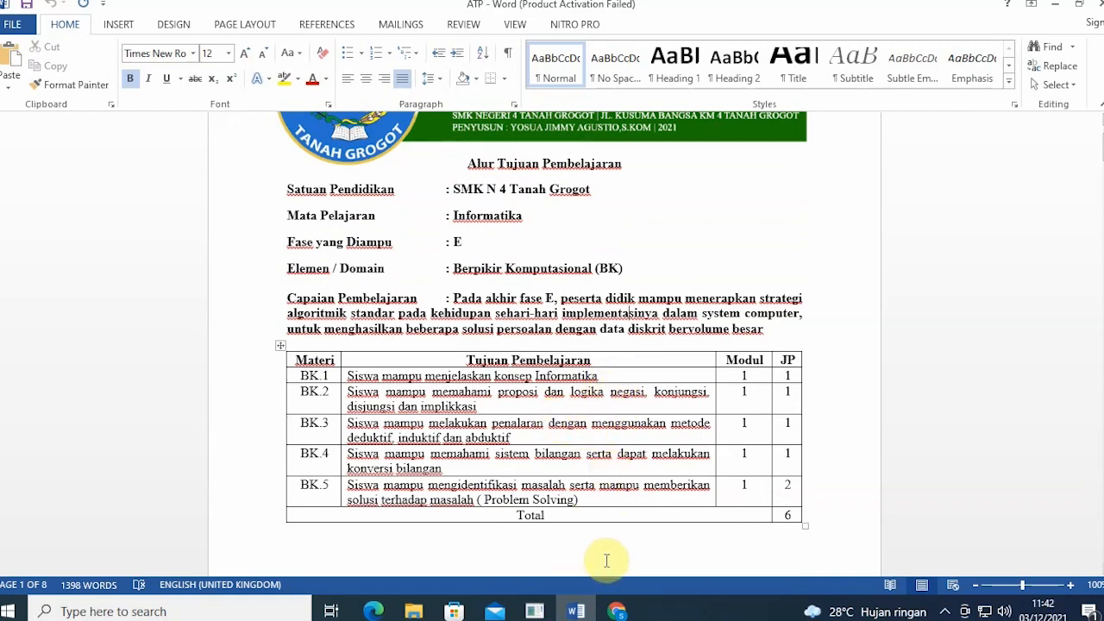
scroll(606, 561, "up", 2)
scroll(604, 559, "down", 1)
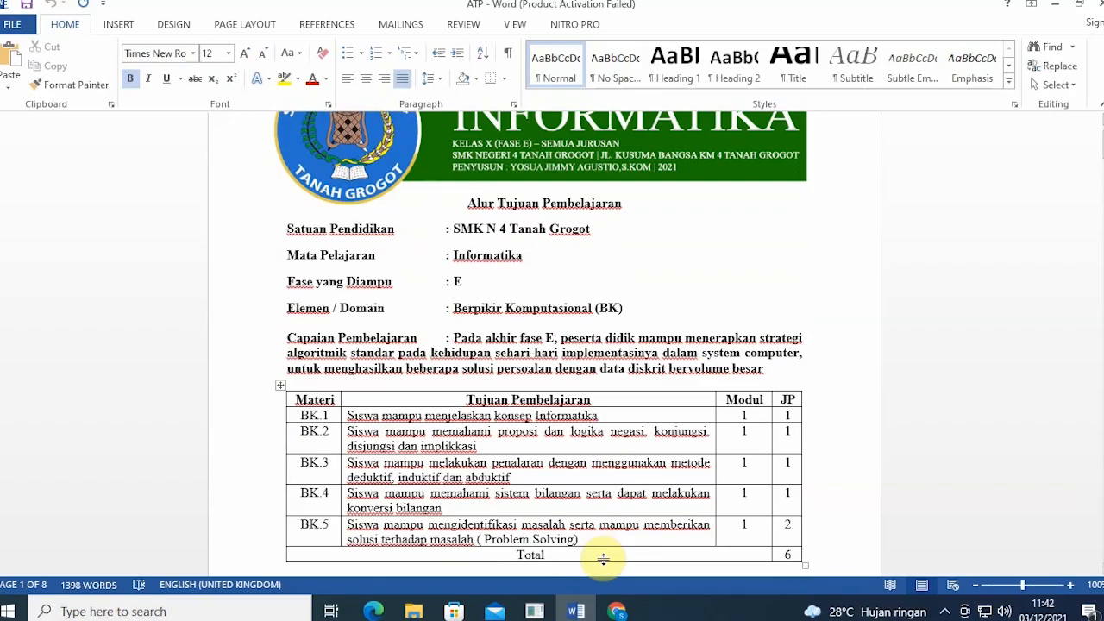
left_click(616, 611)
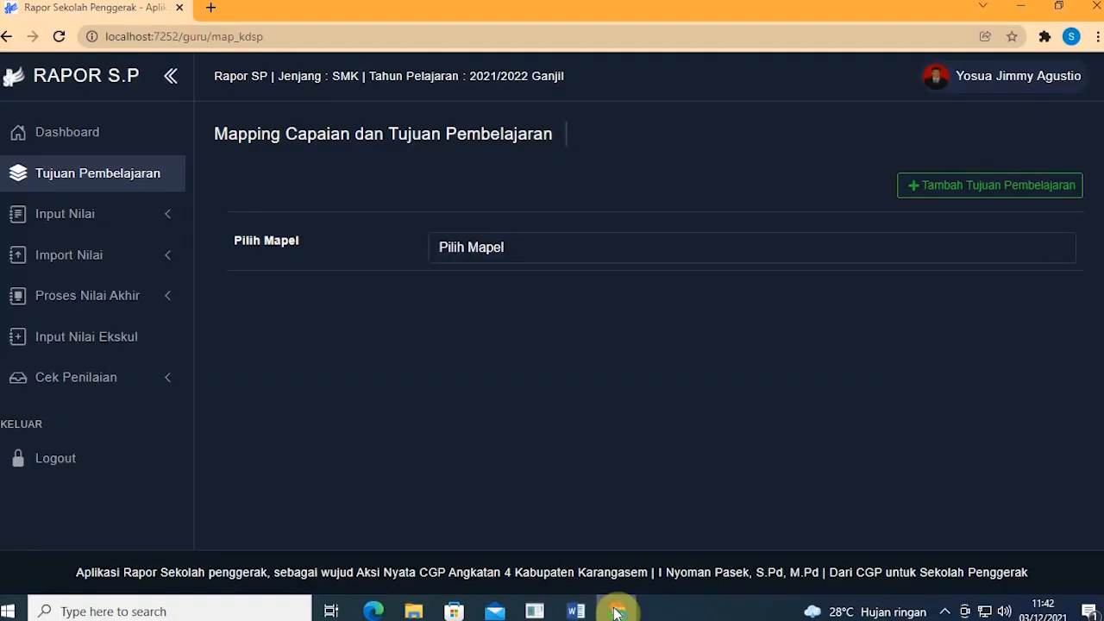
Step: Choose Informatika as the subject in Pilih Mapel
left_click(487, 252)
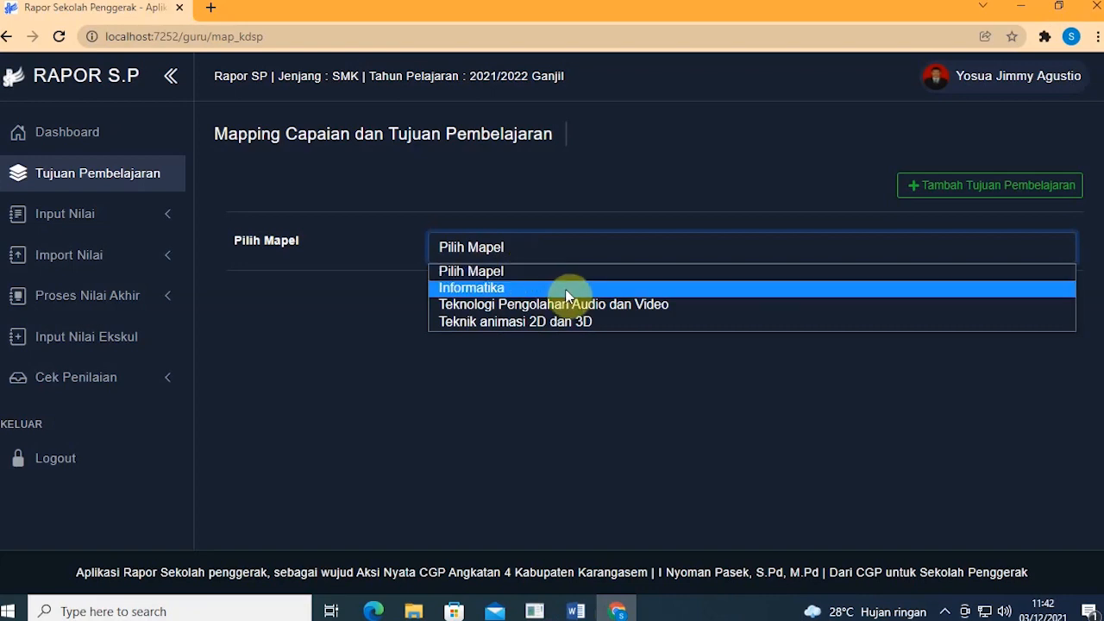
left_click(543, 198)
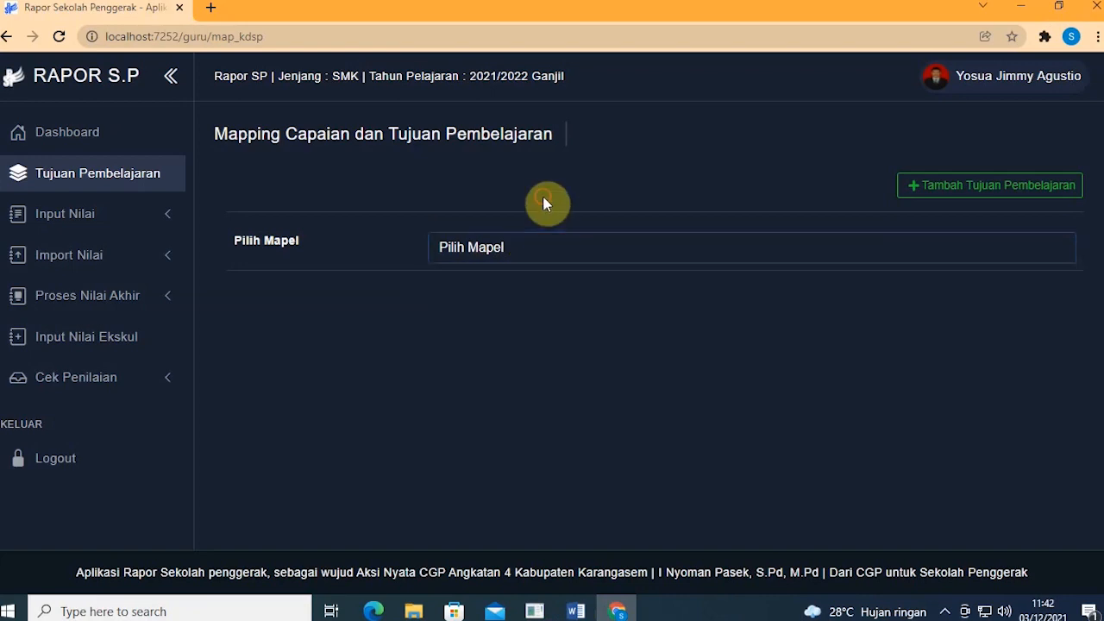
left_click(530, 246)
left_click(525, 288)
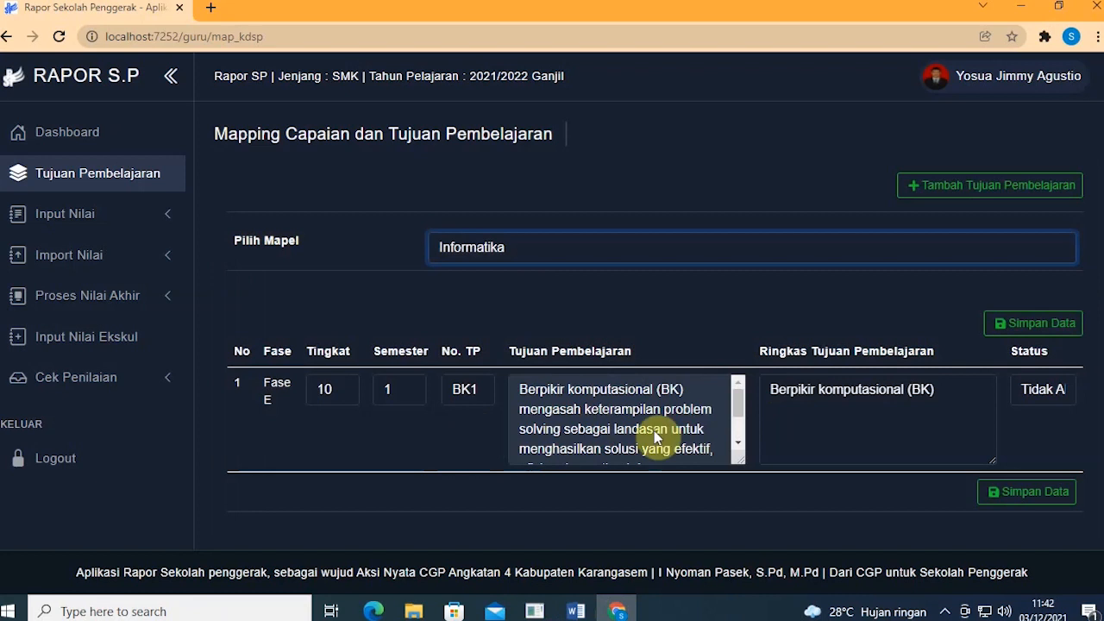
Step: Leave objective BK1's status as Tidak Aktif and begin Tambah Tujuan Pembelajaran
left_click(1042, 393)
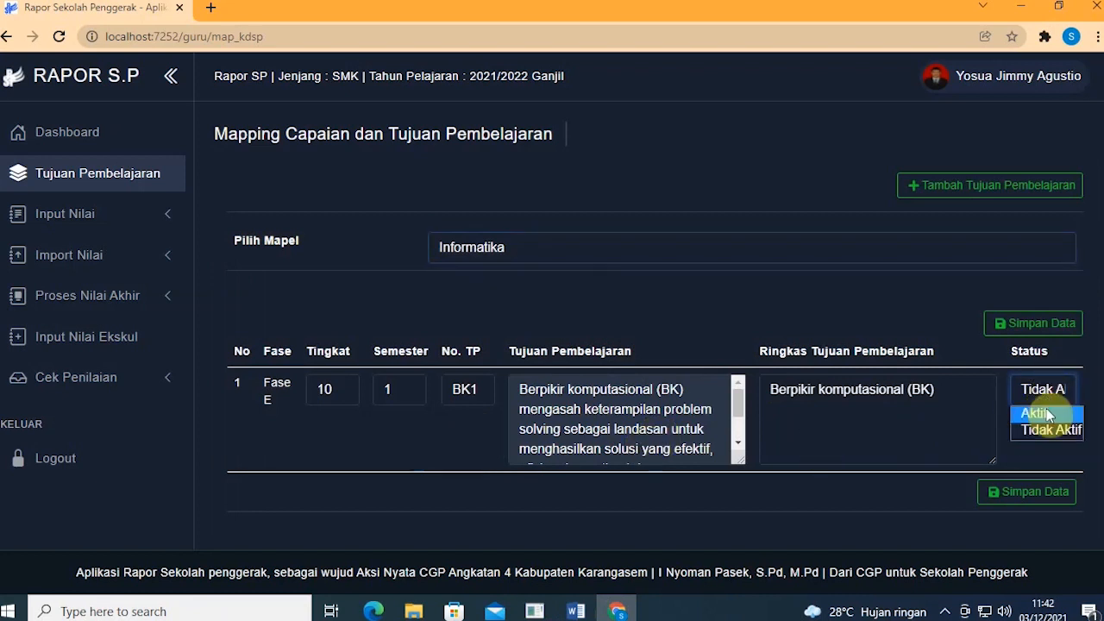
left_click(1048, 428)
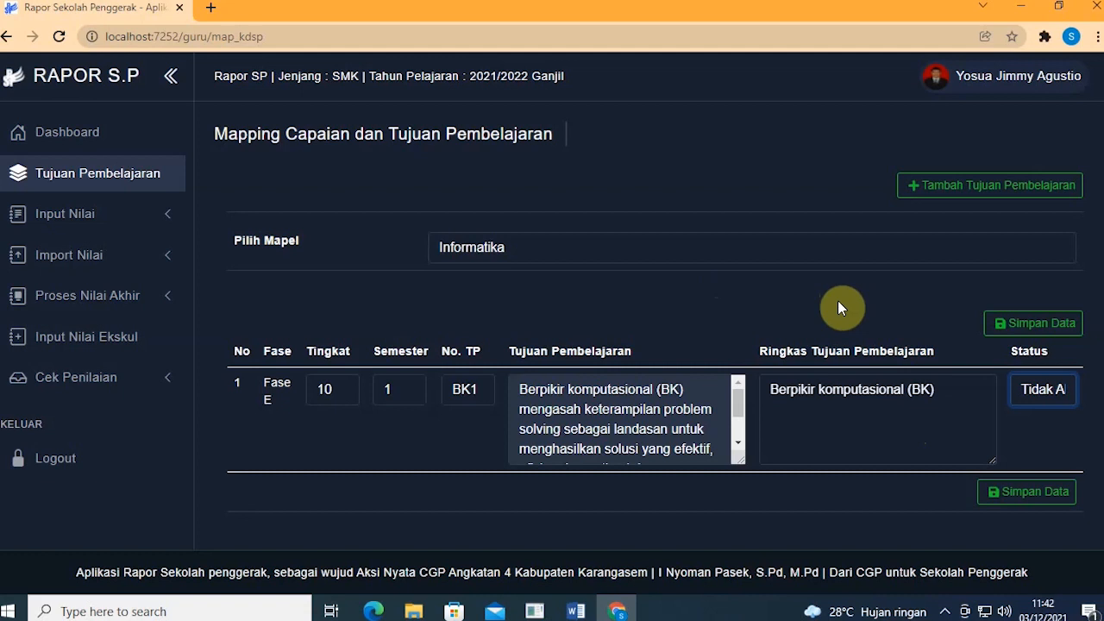
scroll(640, 419, "down", 2)
scroll(640, 419, "up", 3)
left_click(1029, 417)
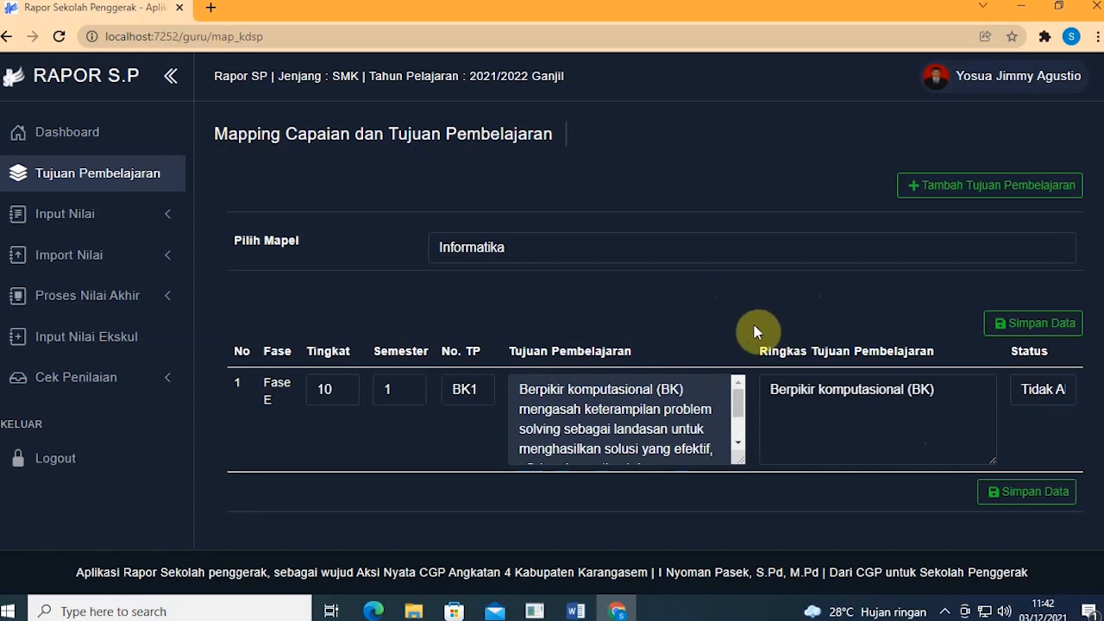
left_click(1035, 393)
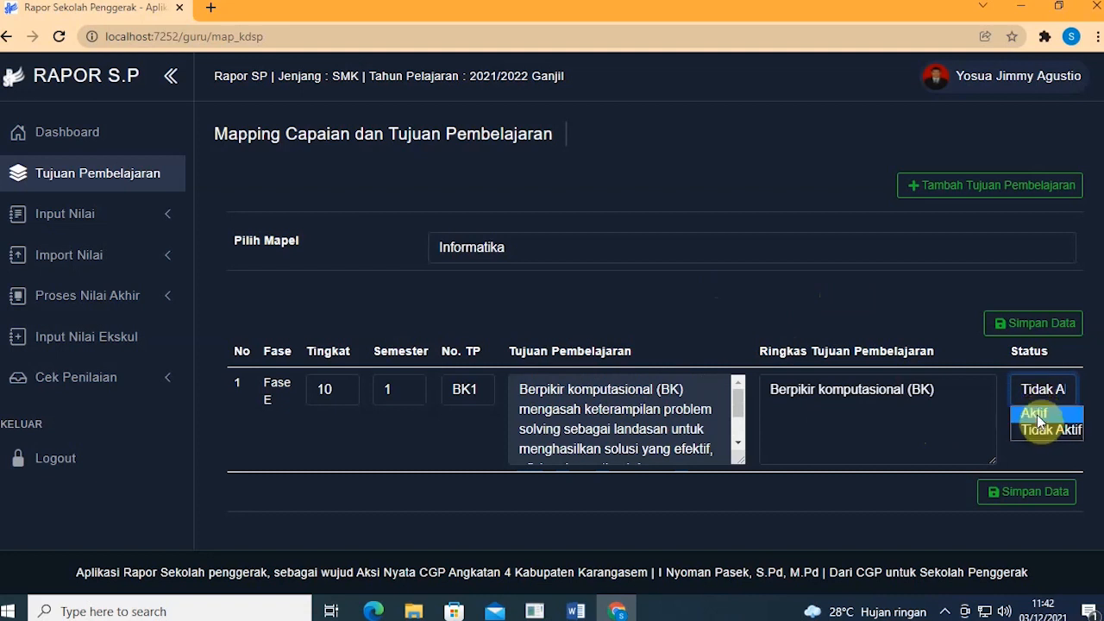
left_click(802, 314)
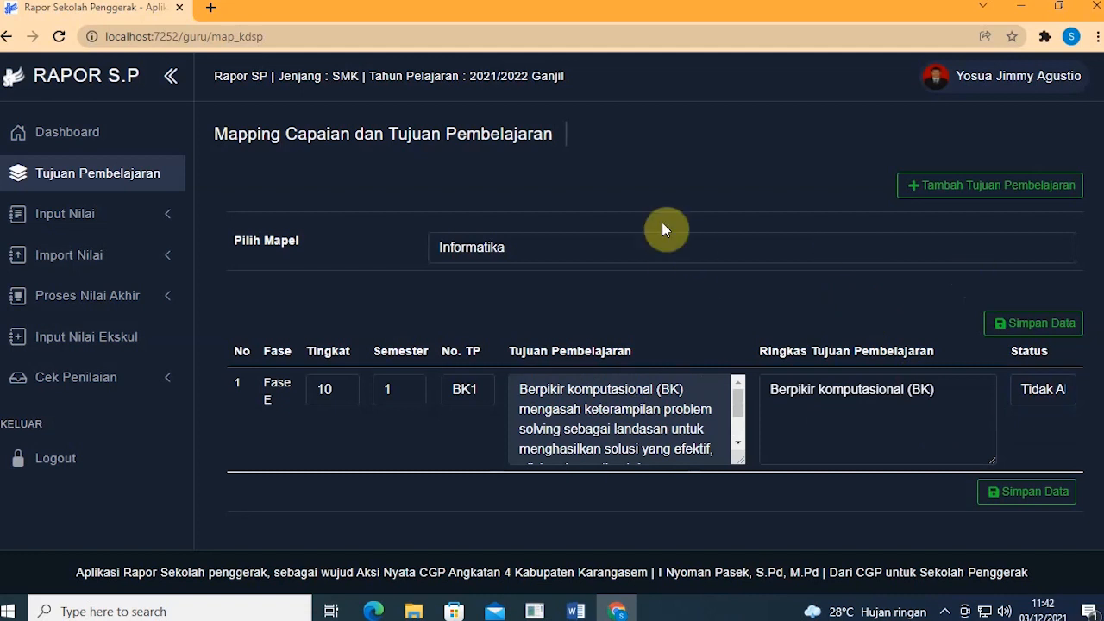
left_click(997, 198)
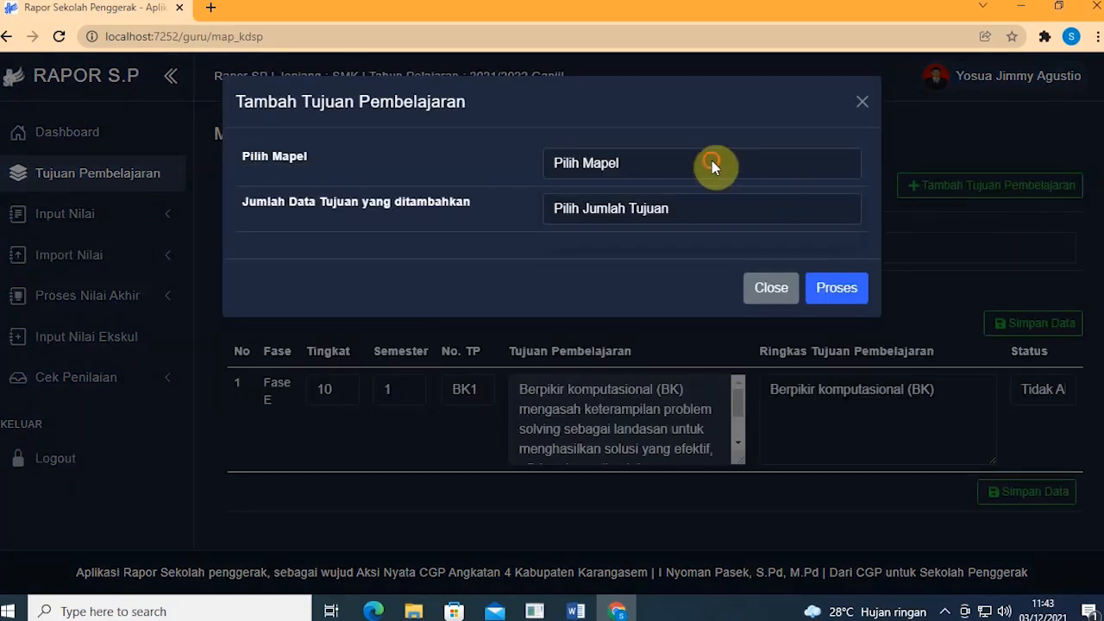
Step: Choose Informatika for the new objectives, leaving Jumlah Tujuan unselected
left_click(711, 164)
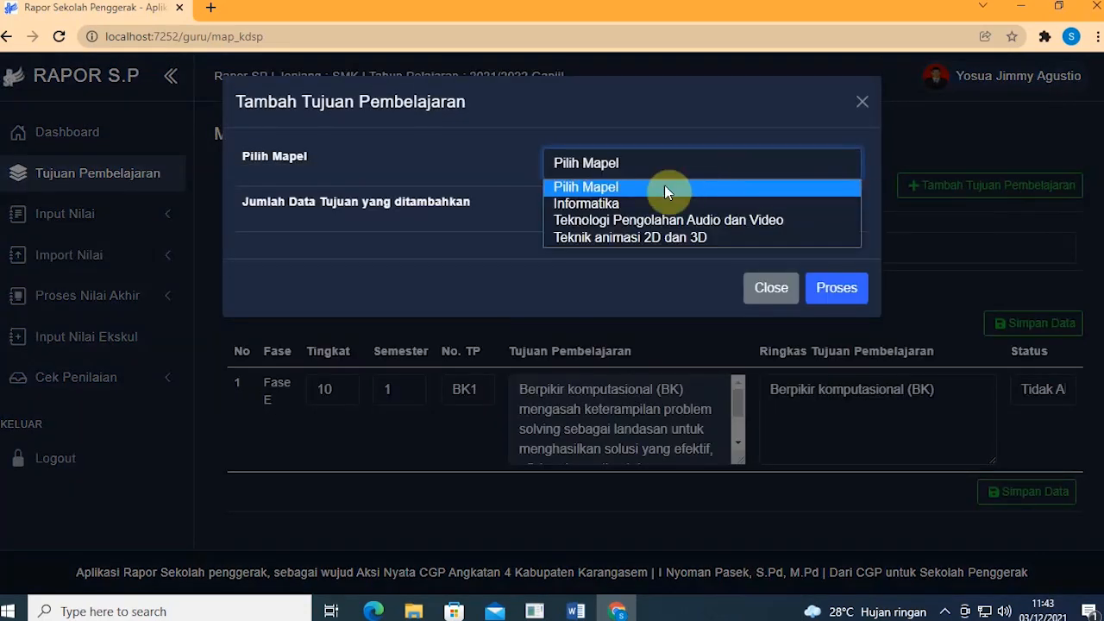
left_click(618, 202)
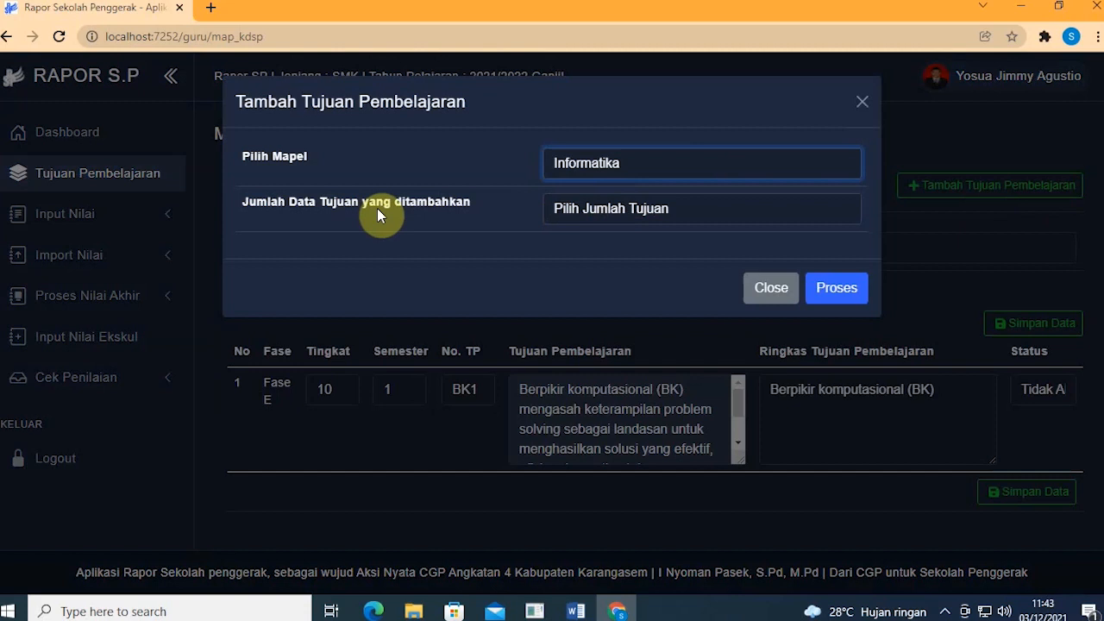
left_click(608, 212)
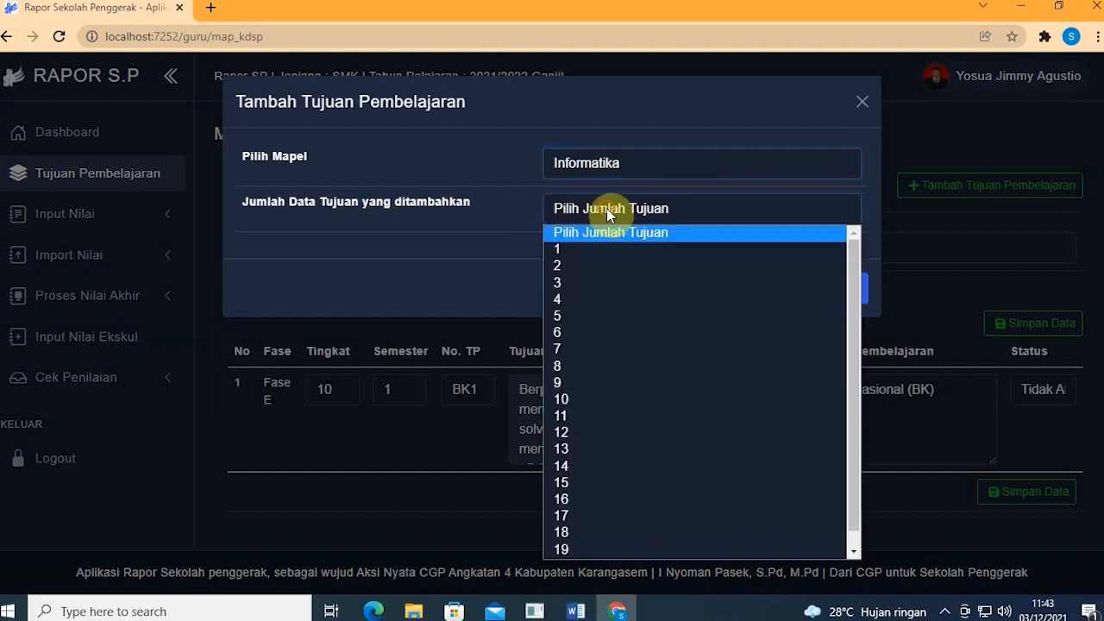
scroll(704, 299, "down", 1)
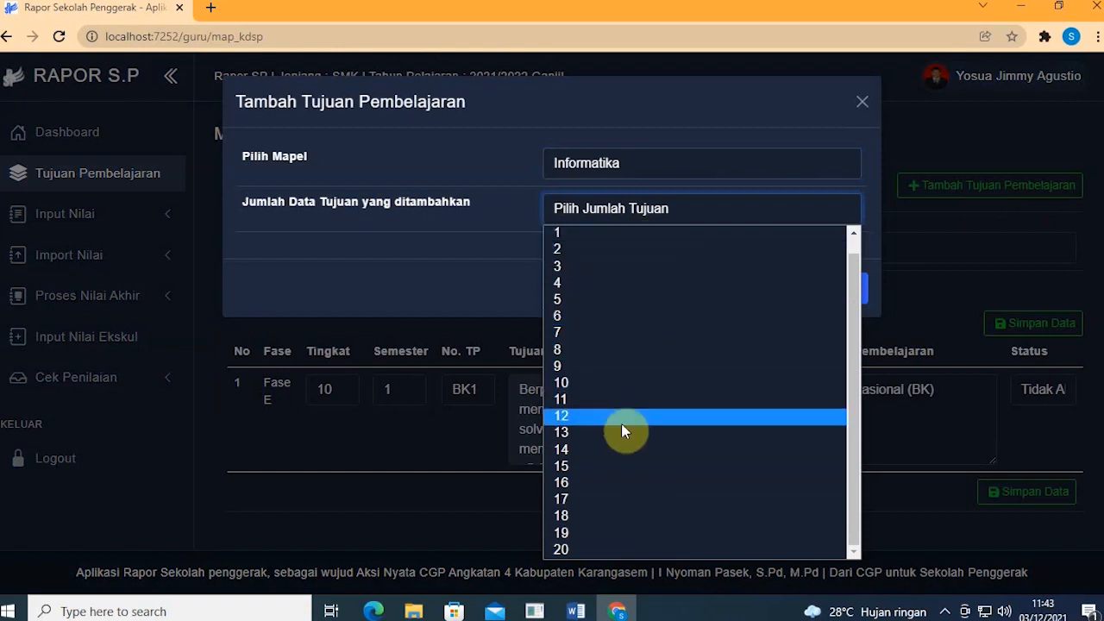
left_click(522, 272)
left_click(612, 216)
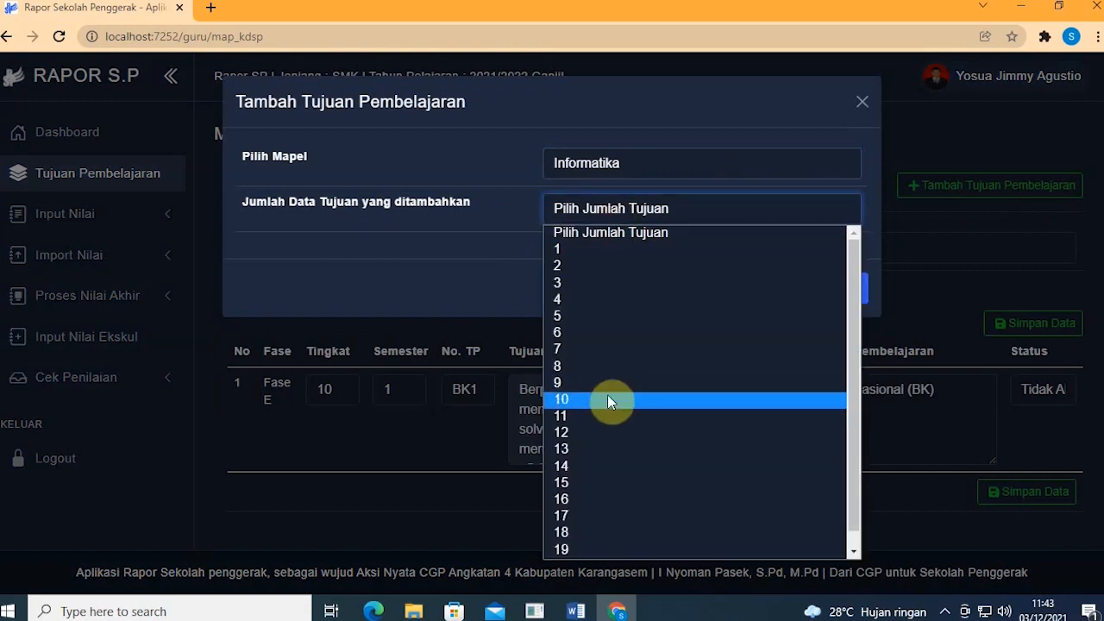
scroll(603, 406, "down", 1)
left_click(493, 264)
left_click(561, 216)
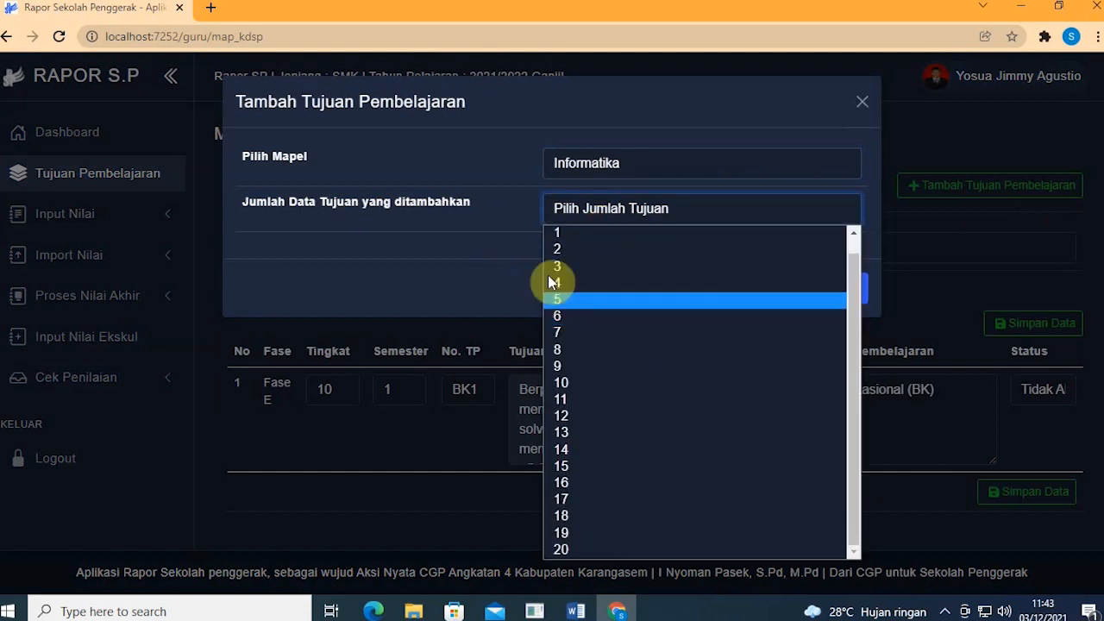
left_click(461, 250)
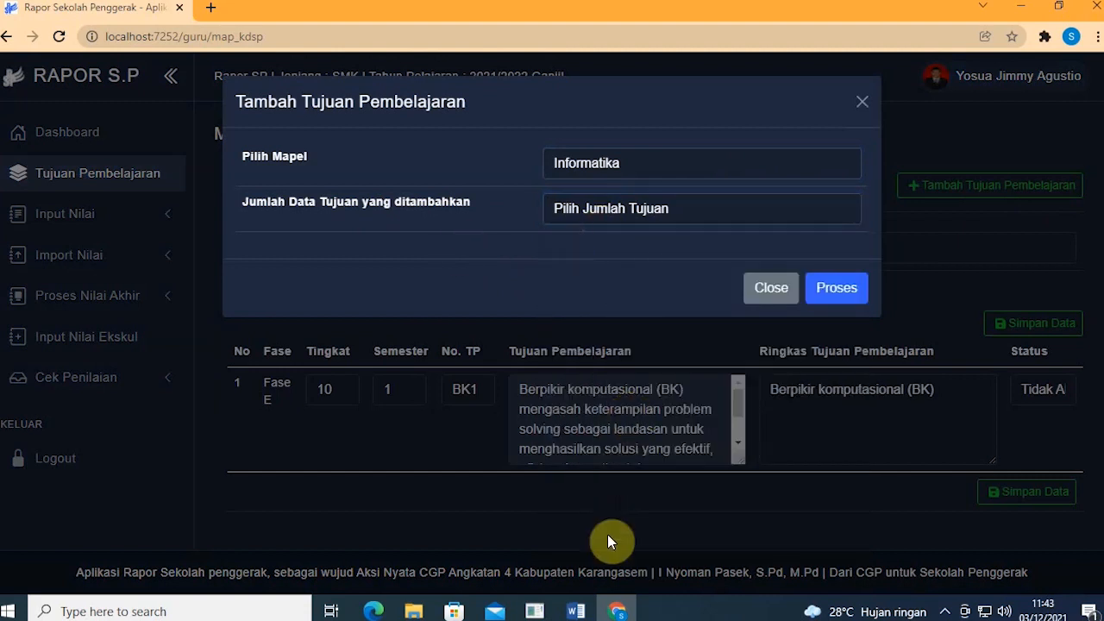
Step: Bring up the ATP document in Word for reference
left_click(576, 611)
scroll(560, 397, "down", 1)
scroll(552, 361, "up", 1)
scroll(555, 359, "down", 1)
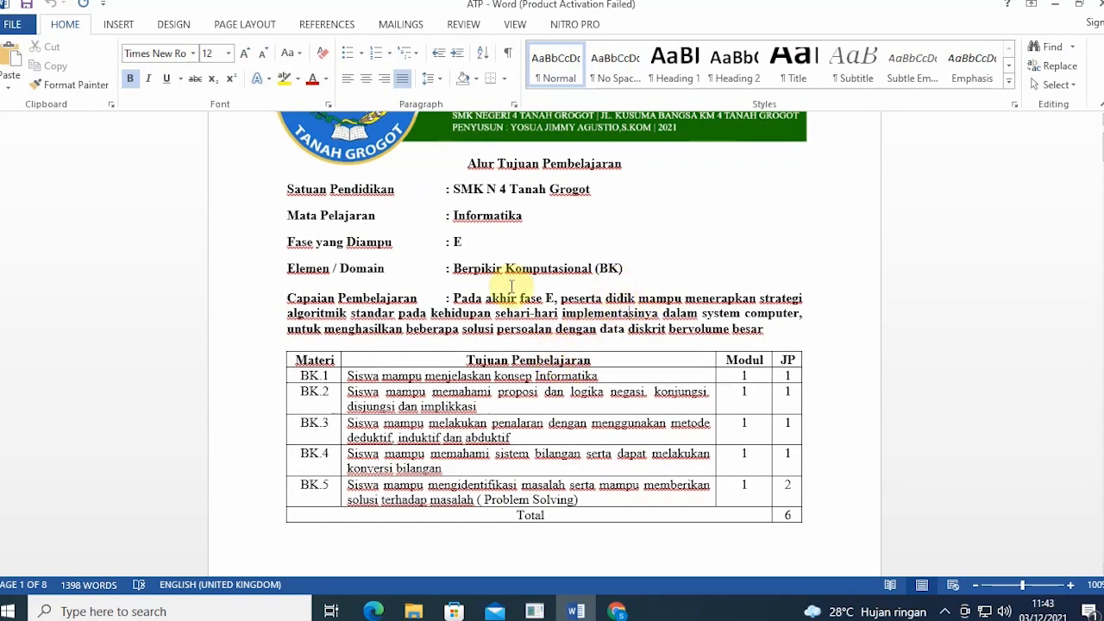
Step: Read the Berpikir Komputasional domain line and the BK.1–BK.5 objectives table, then return to Rapor SP
mouse_move(455, 268)
left_mouse_down()
mouse_move(636, 271)
mouse_move(456, 266)
left_mouse_up()
left_click(634, 270)
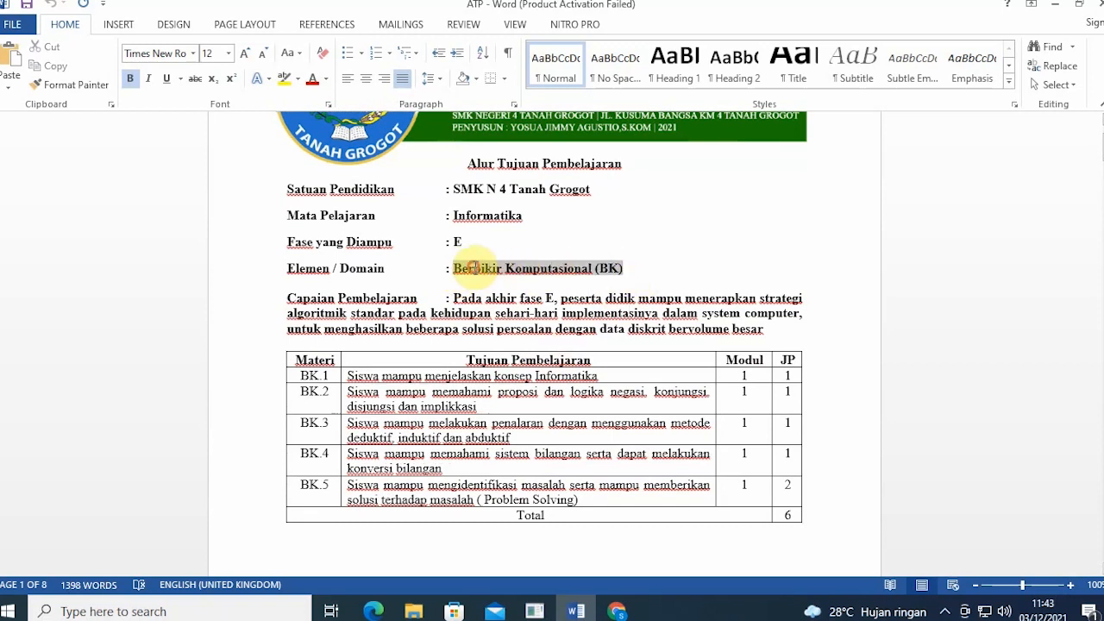
left_click(663, 272)
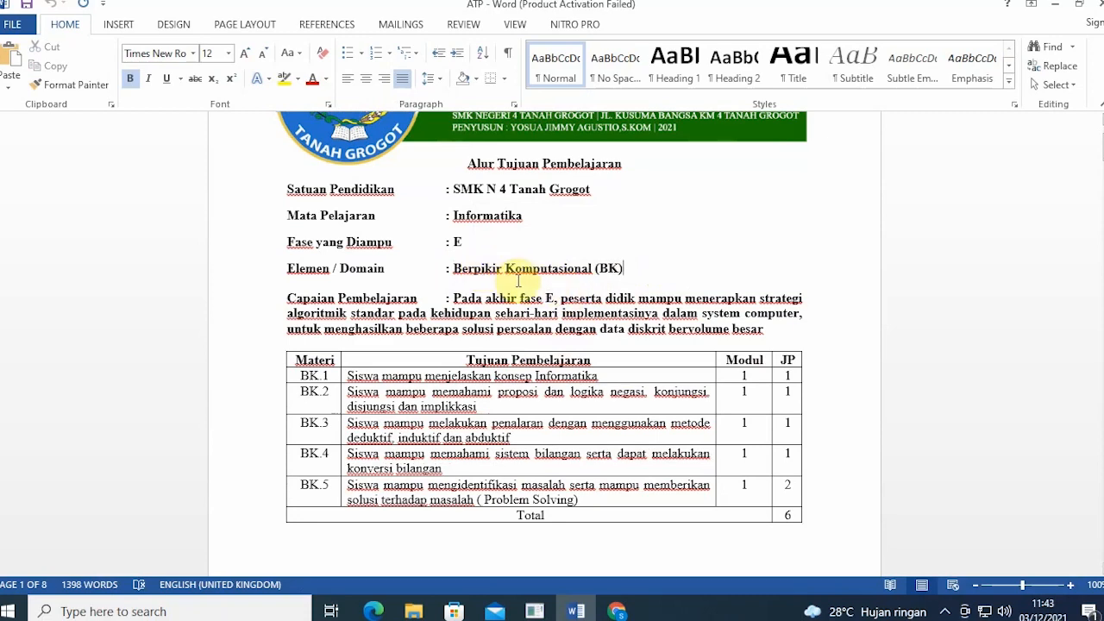
scroll(380, 347, "down", 1)
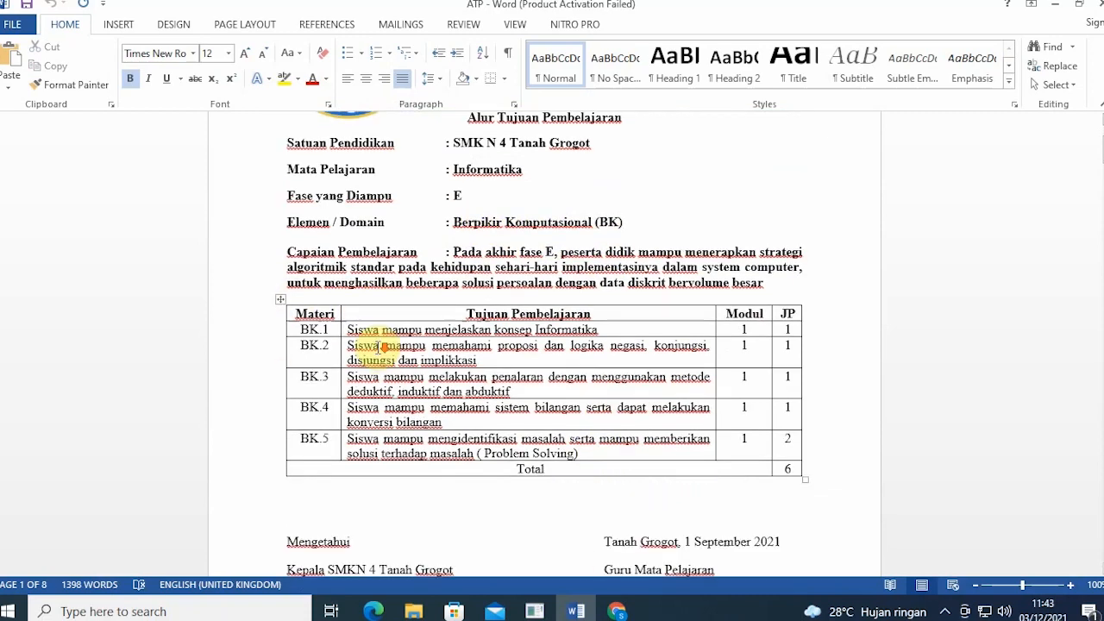
scroll(379, 346, "down", 1)
left_click_drag(589, 420, 336, 300)
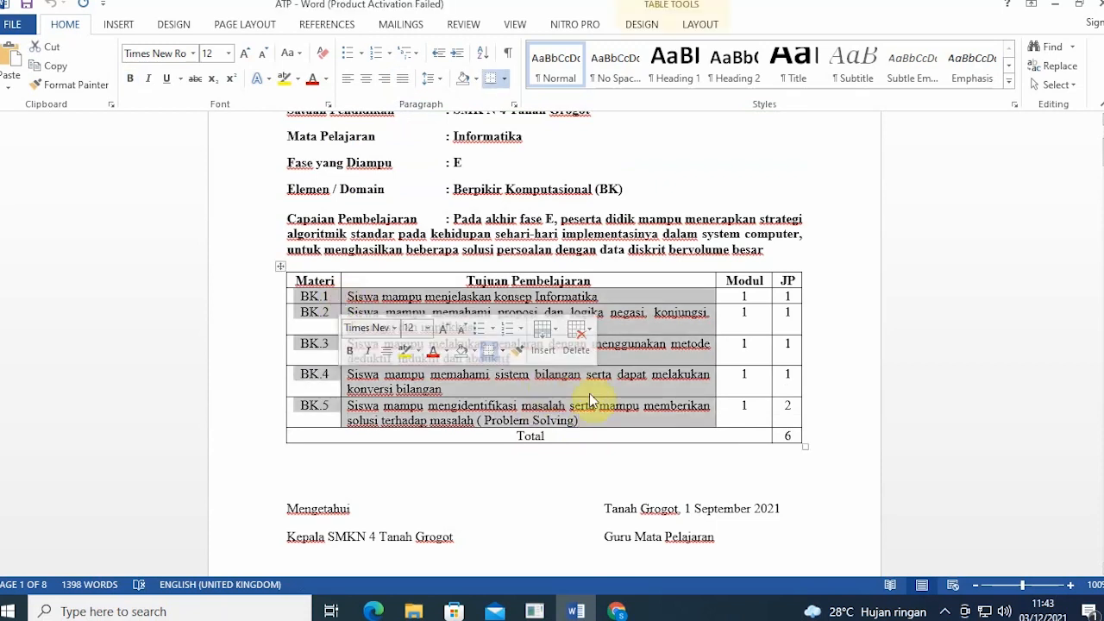
left_click(644, 395)
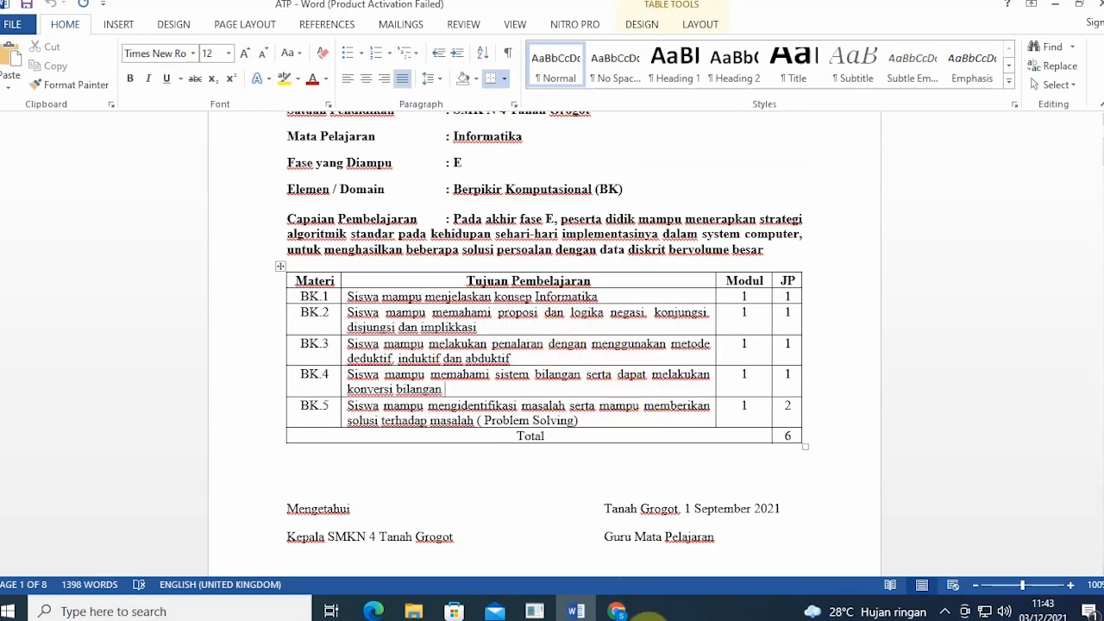
left_click(612, 611)
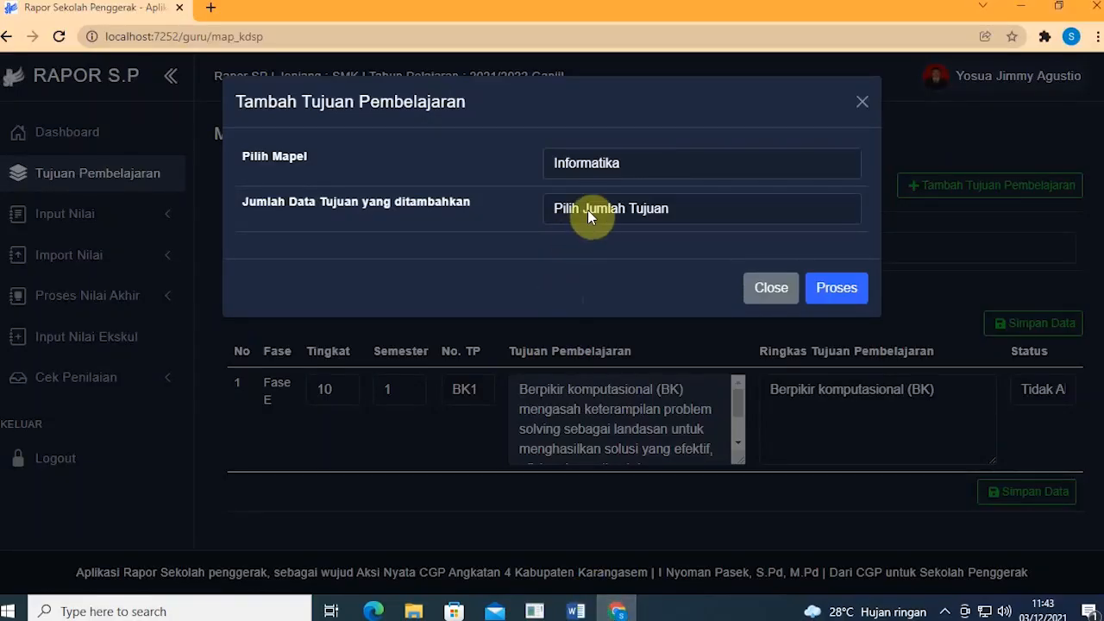
Step: With Informatika kept as subject, set Jumlah Data Tujuan to 5 and process to create blank rows
left_click(606, 171)
left_click(606, 172)
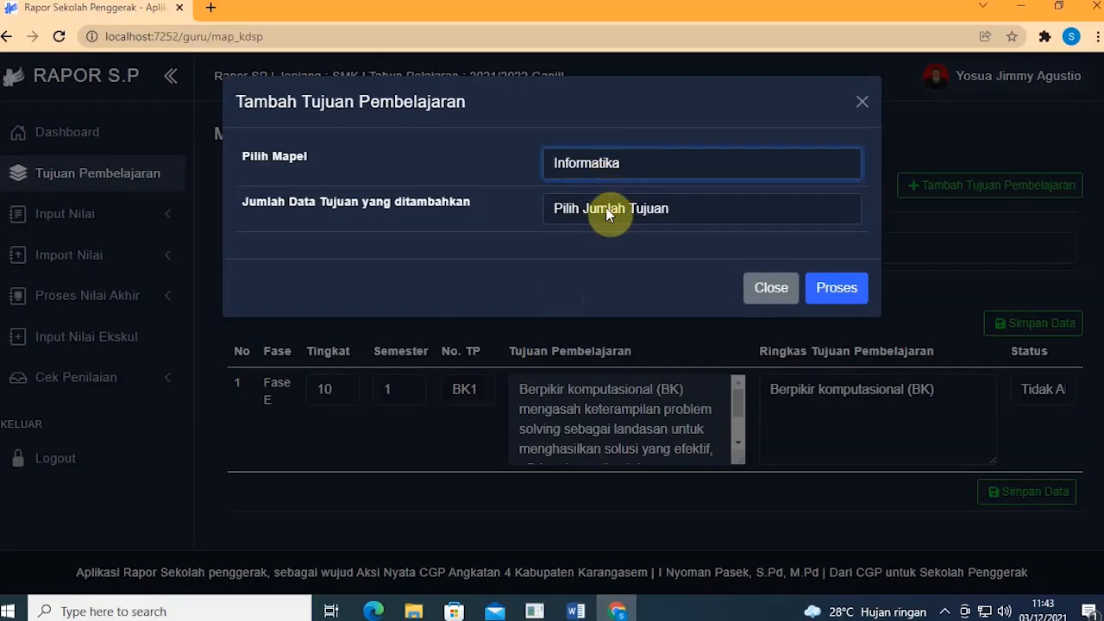
left_click(605, 209)
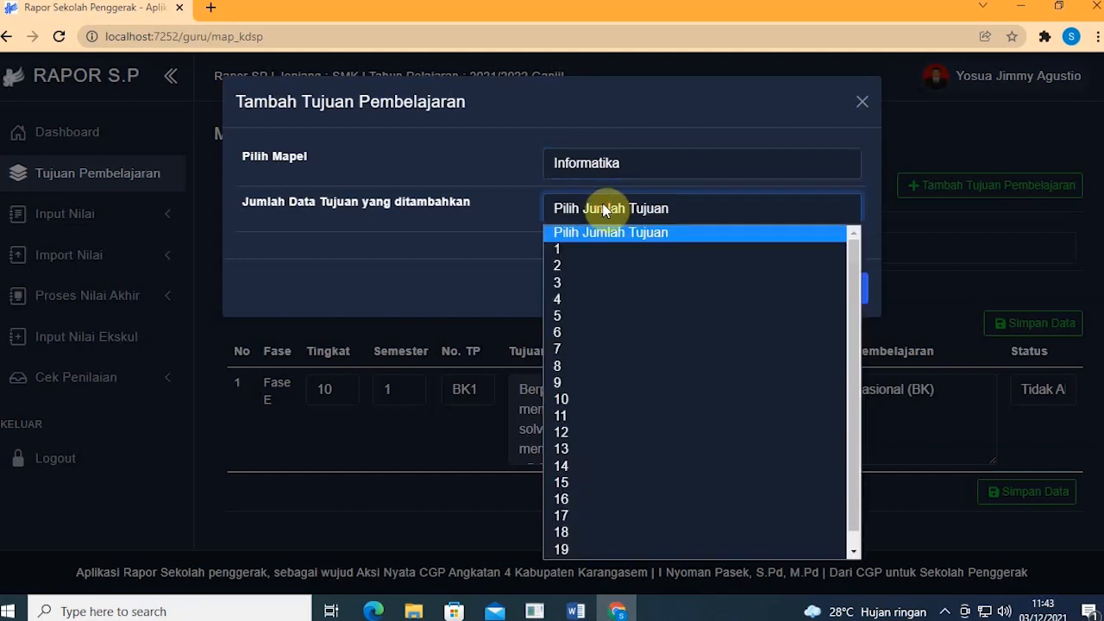
left_click(574, 315)
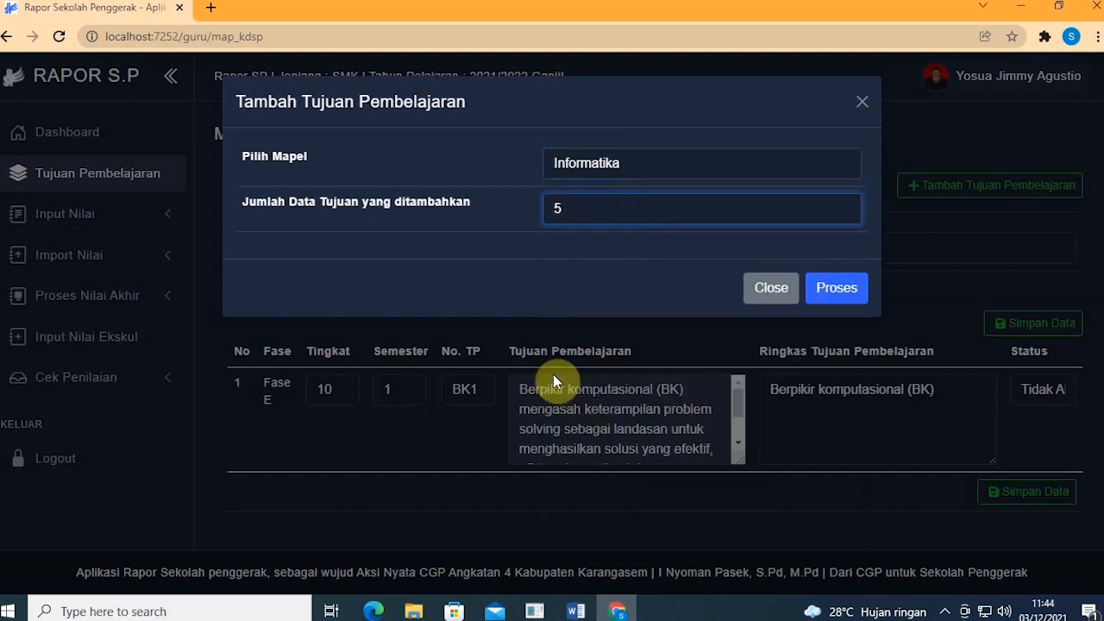
left_click(615, 611)
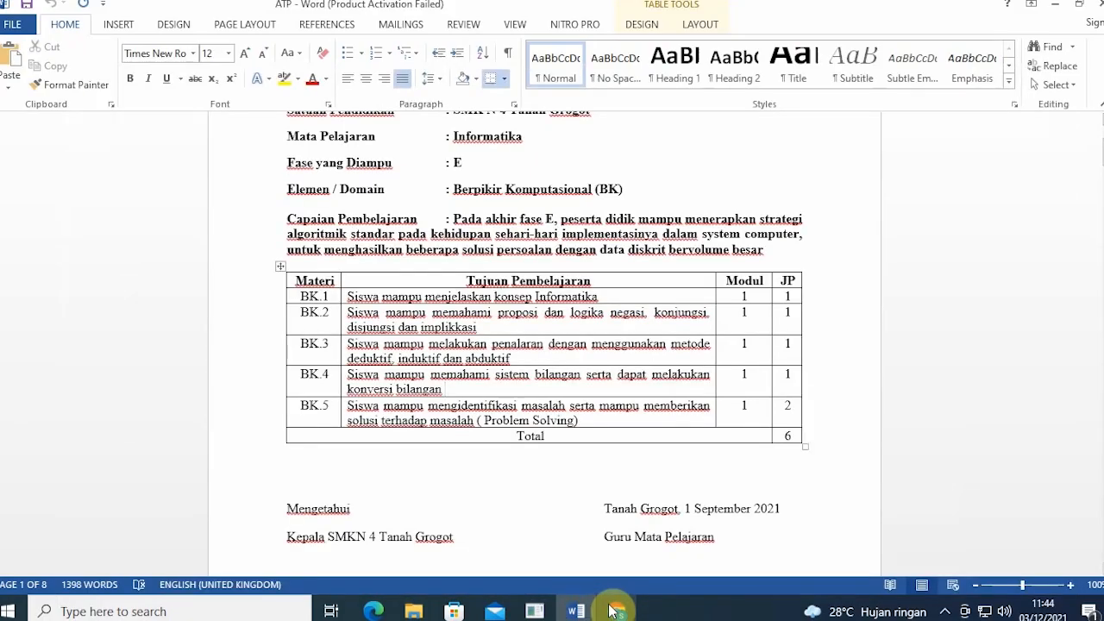
left_click(614, 610)
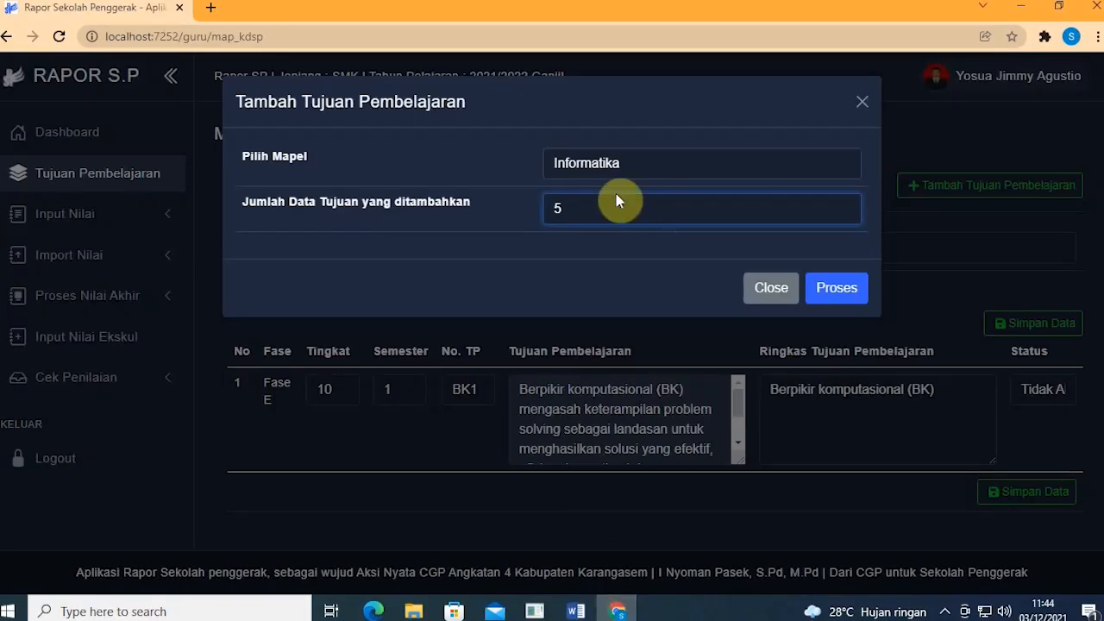
left_click(847, 288)
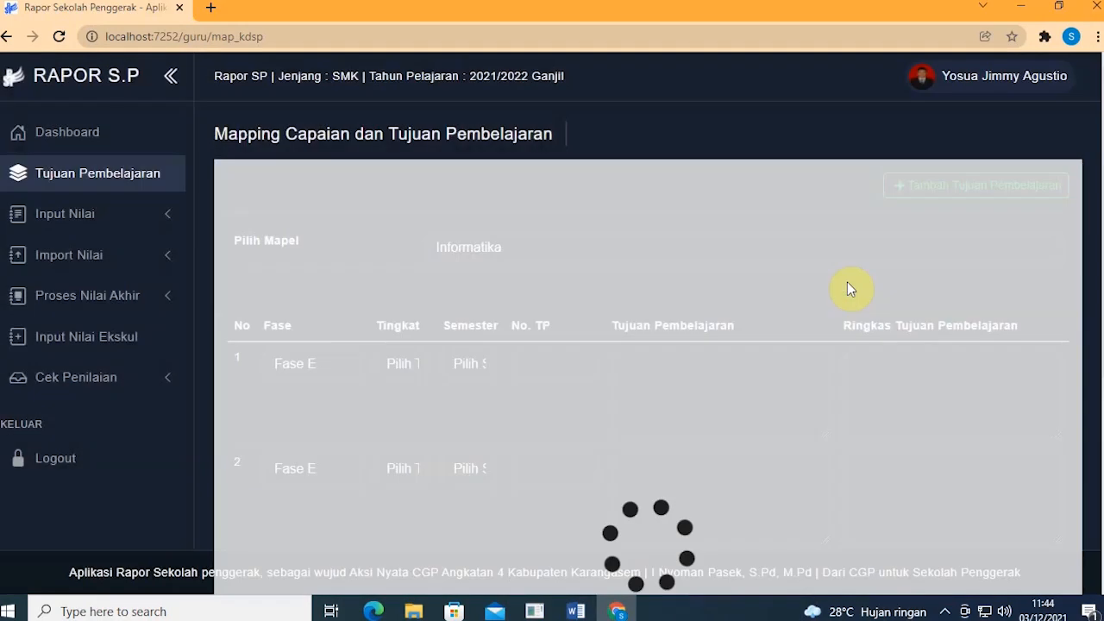
Step: Set objective row 1 to Fase E, Tingkat 10, Semester 1
scroll(842, 302, "down", 5)
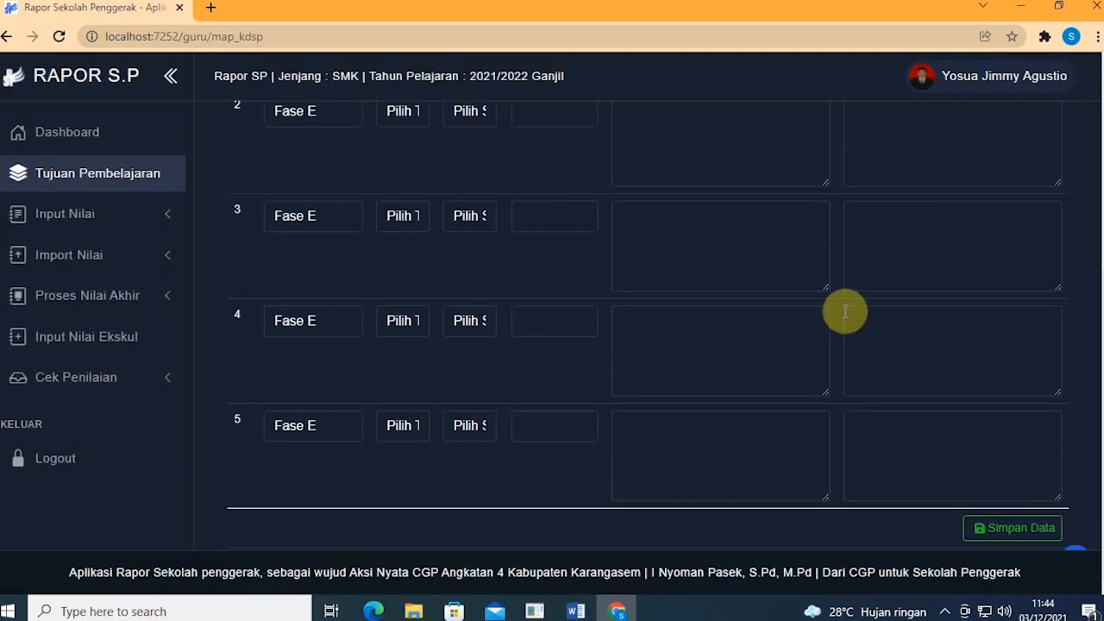
scroll(845, 311, "up", 3)
scroll(845, 312, "down", 3)
scroll(845, 311, "up", 3)
scroll(846, 312, "down", 3)
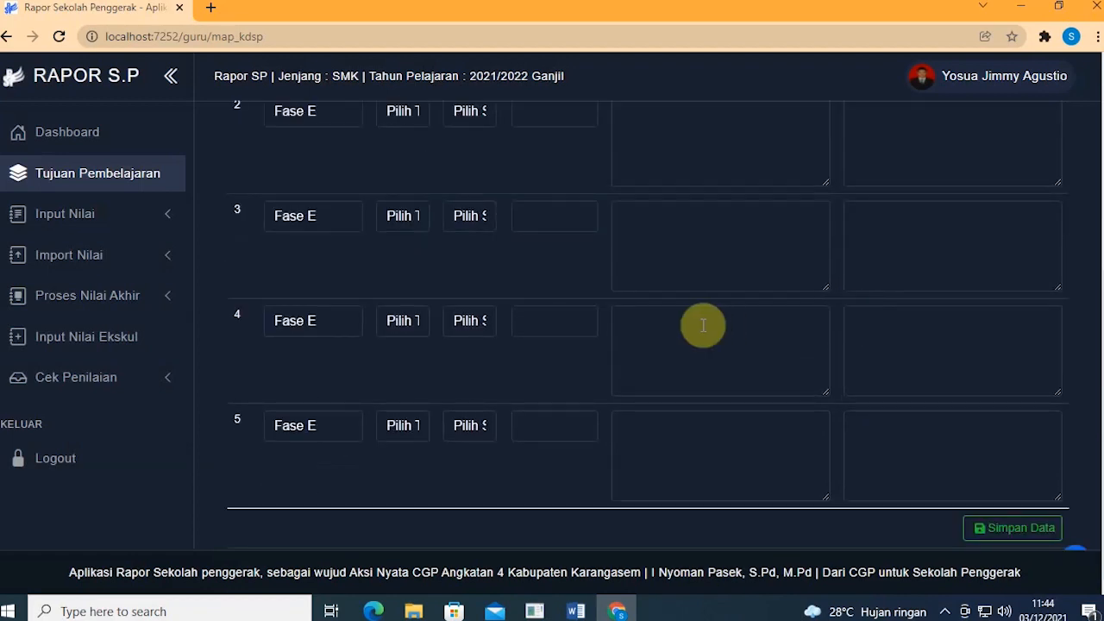
scroll(703, 325, "up", 3)
scroll(704, 325, "down", 3)
scroll(703, 325, "up", 3)
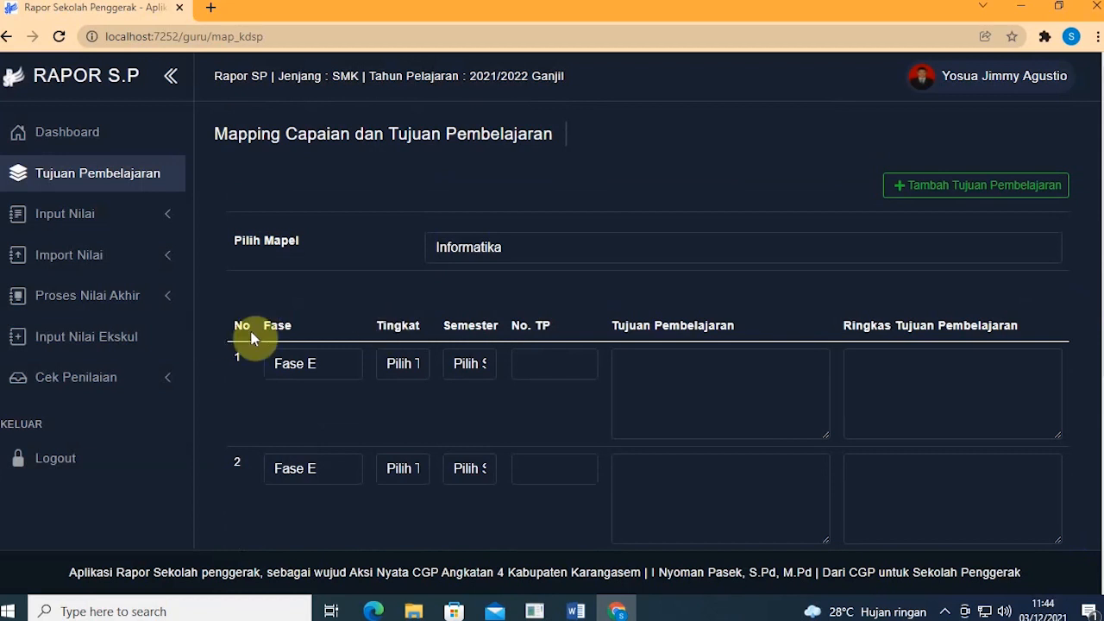
left_click(320, 360)
left_click(320, 360)
left_click(321, 367)
left_click(327, 388)
left_click(328, 373)
left_click(328, 402)
left_click(320, 372)
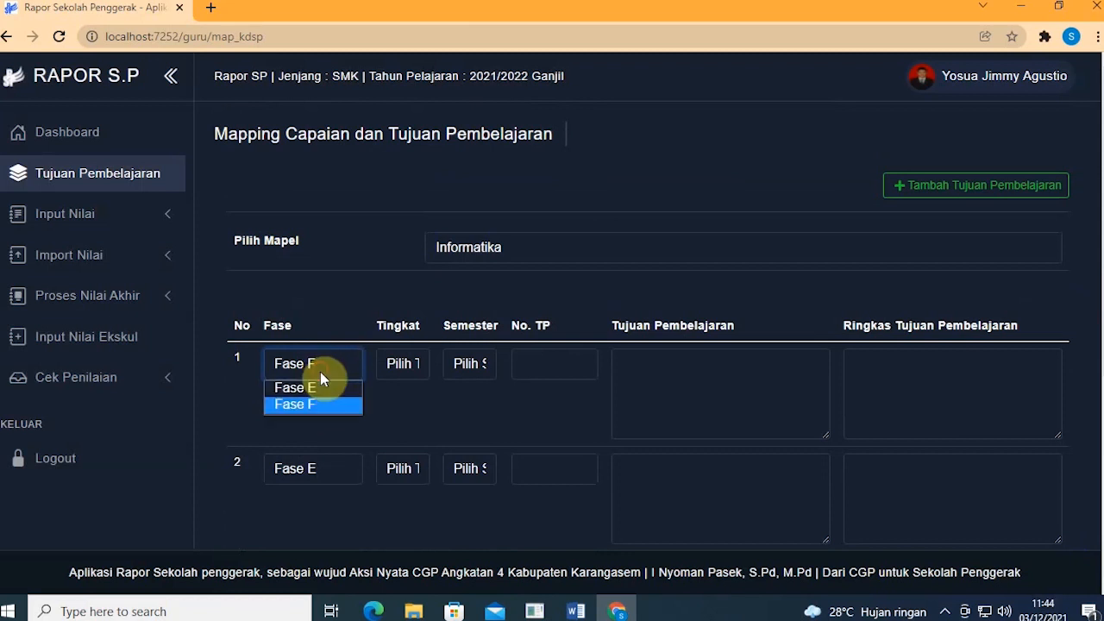
left_click(323, 386)
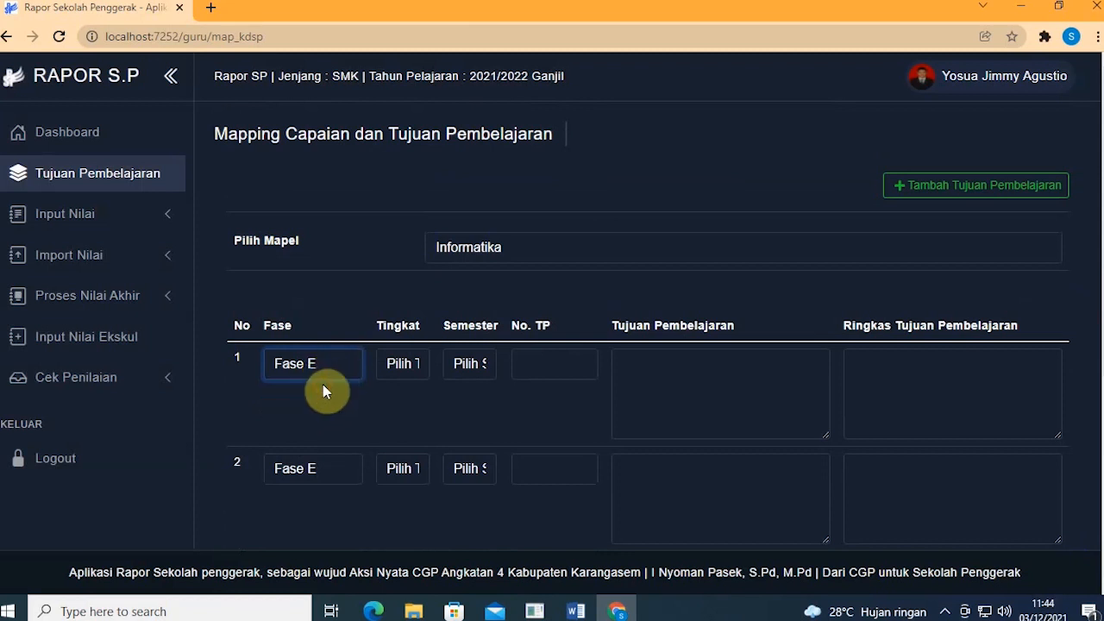
left_click(400, 364)
left_click(399, 404)
left_click(472, 367)
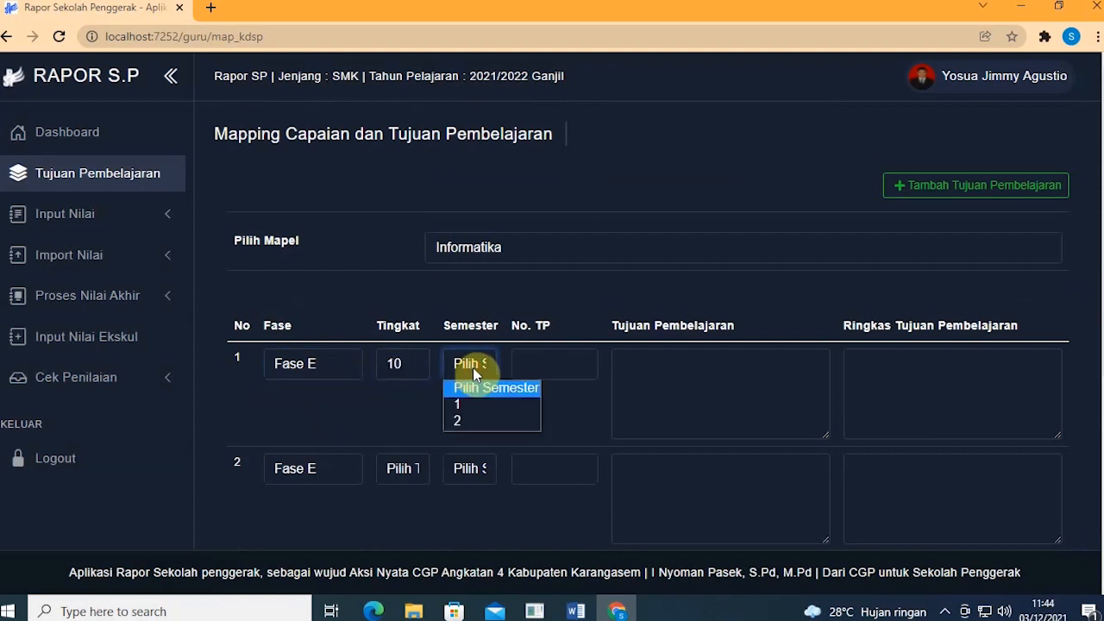
left_click(475, 404)
Step: Set rows 2 and 3 to Tingkat 10, Semester 1
scroll(399, 398, "down", 1)
left_click(396, 392)
left_click(405, 429)
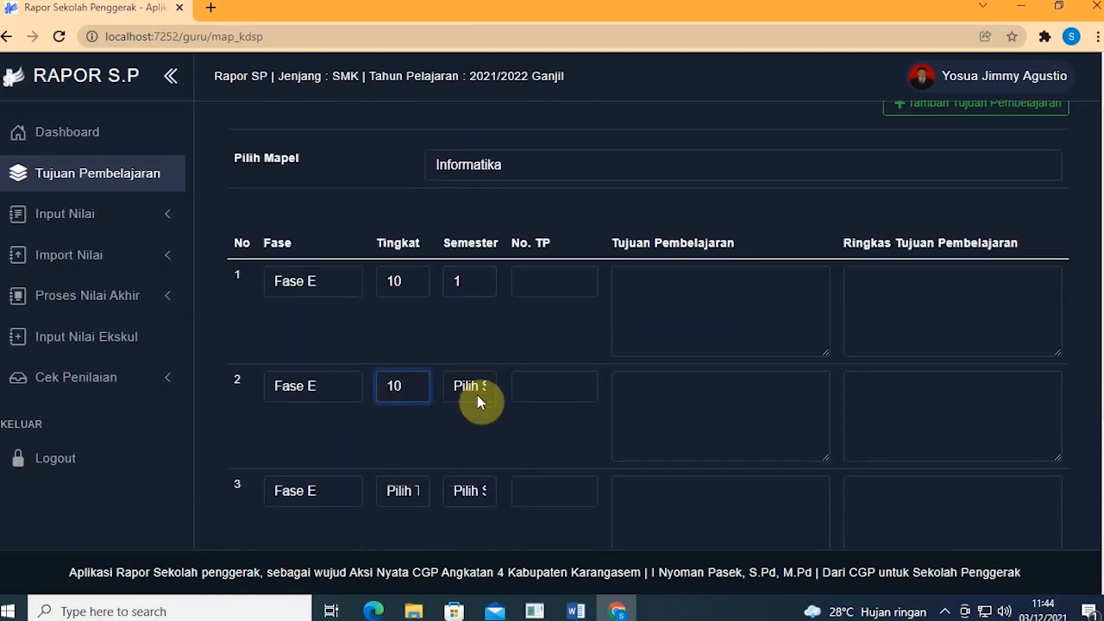
left_click(475, 397)
left_click(474, 421)
scroll(466, 419, "down", 1)
left_click(410, 412)
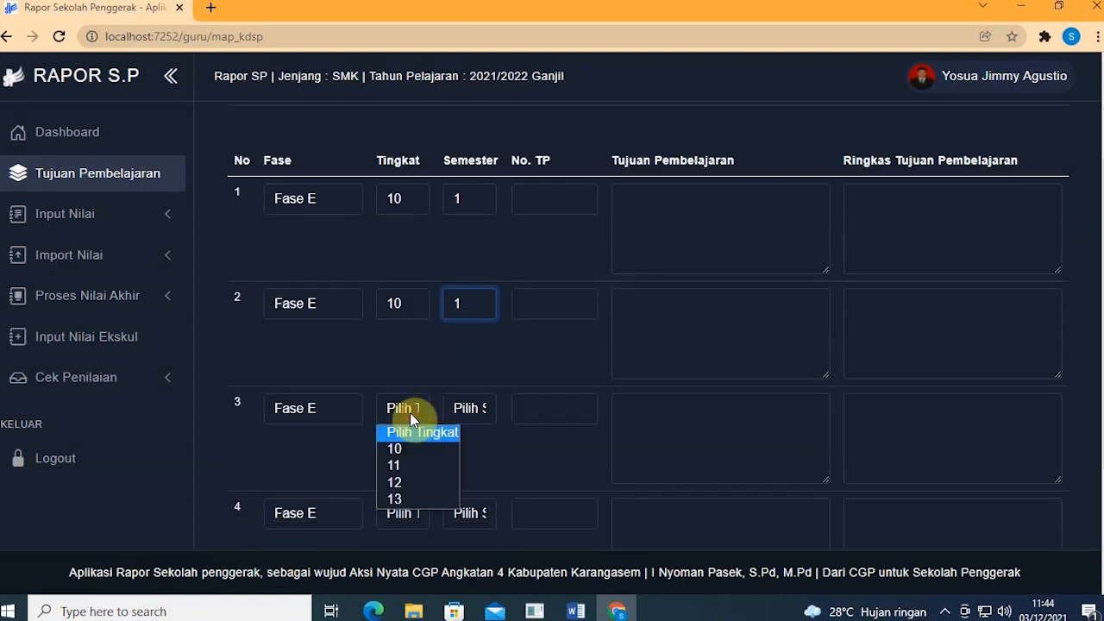
left_click(419, 450)
left_click(457, 418)
left_click(461, 447)
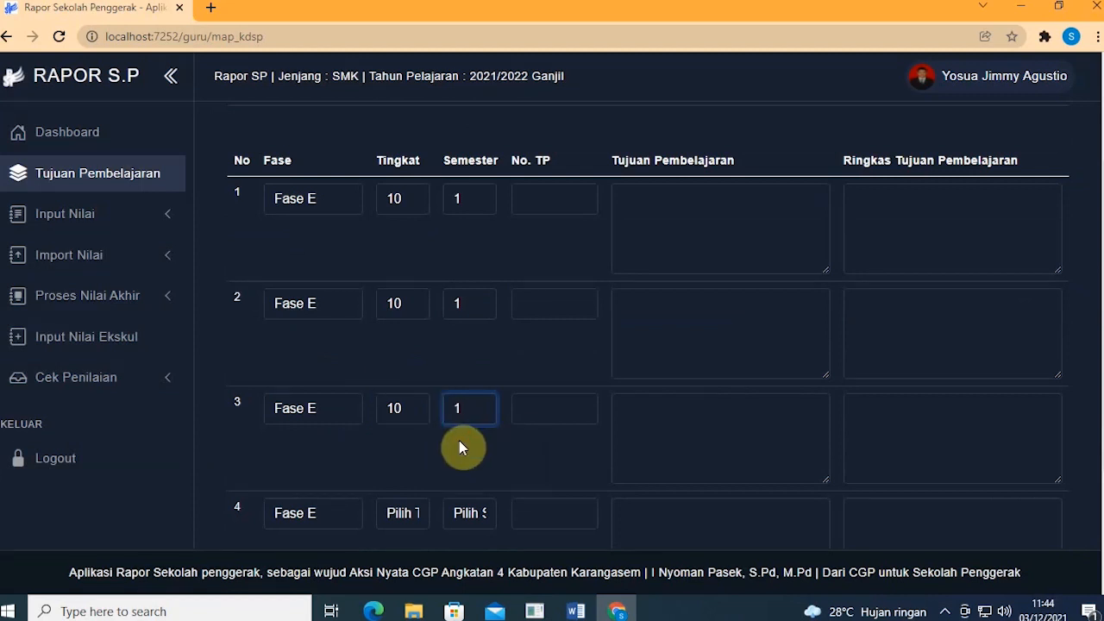
Step: Set rows 4 and 5 to Tingkat 10, Semester 1, then bring up the ATP Word document
scroll(427, 422, "down", 2)
left_click(405, 353)
left_click(420, 391)
left_click(461, 350)
left_click(451, 388)
left_click(410, 466)
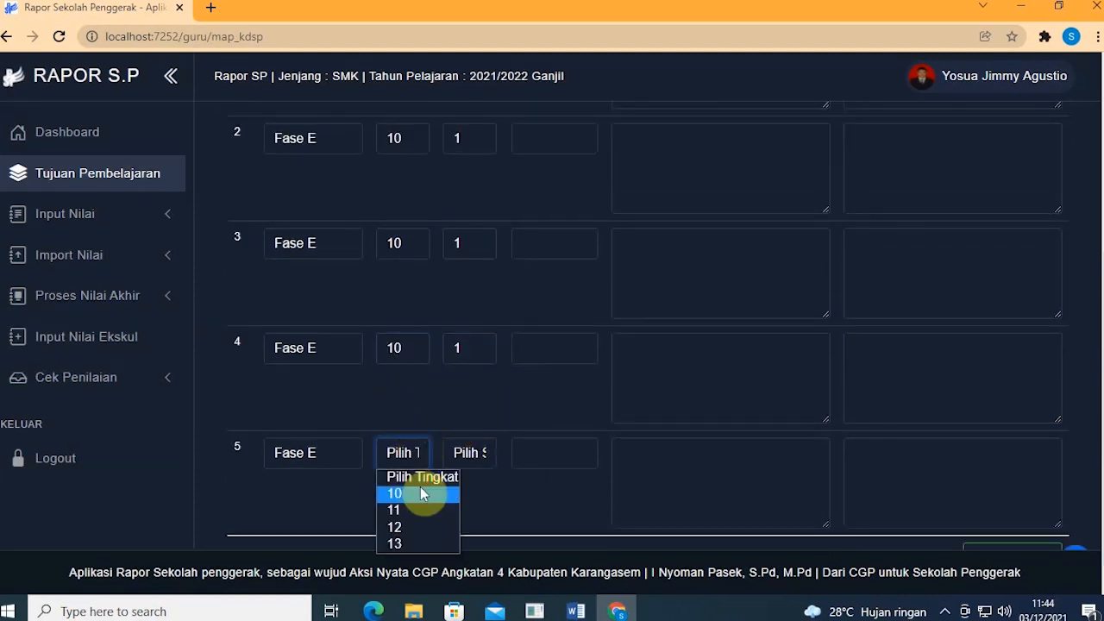
left_click(423, 494)
left_click(468, 455)
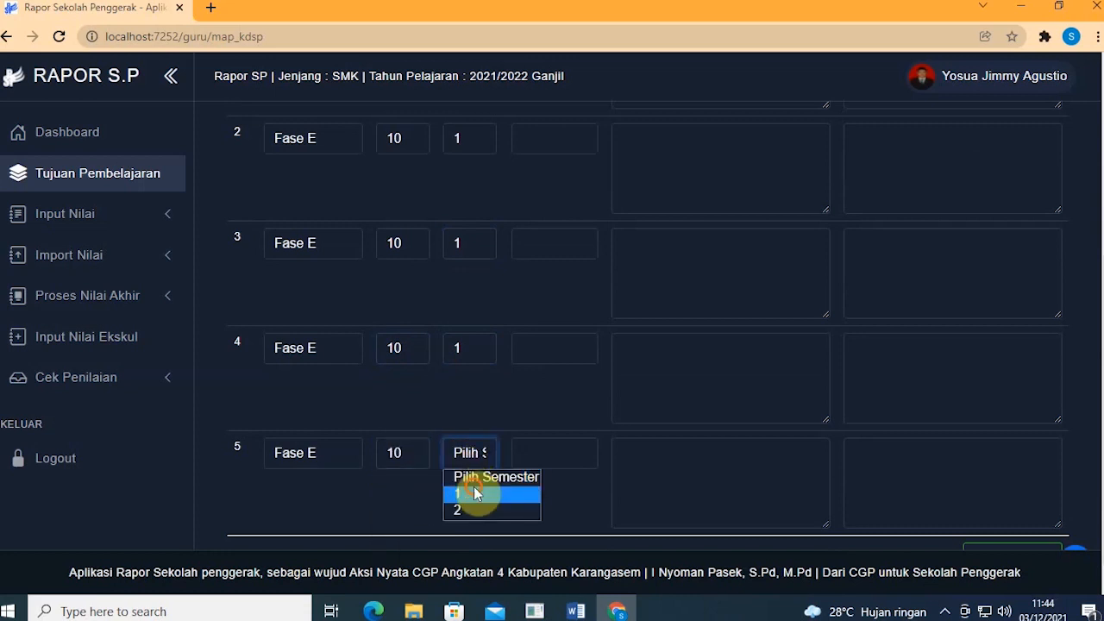
left_click(483, 493)
scroll(485, 375, "up", 4)
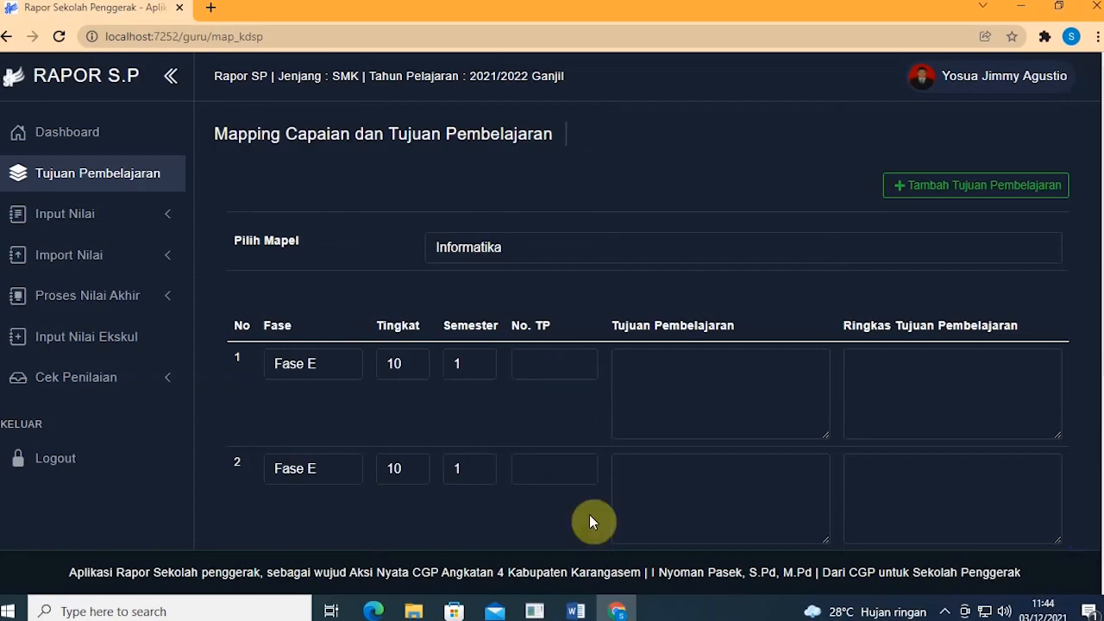
left_click(575, 611)
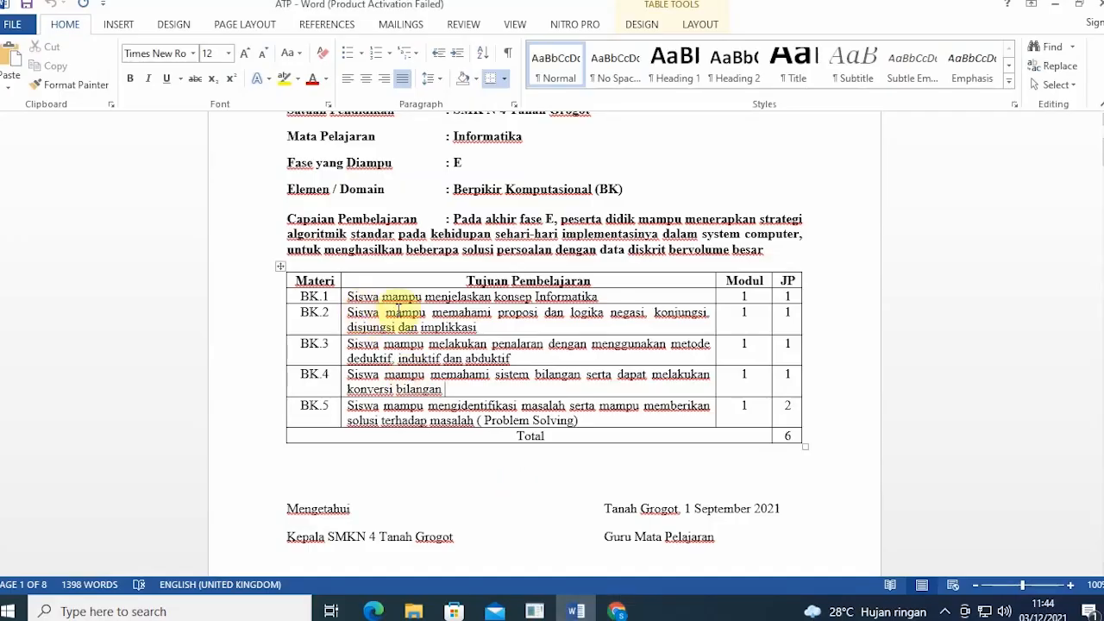
Step: Copy the code BK.1 from the ATP table and enter it in row 1's No. TP field
left_click(617, 611)
left_click(553, 365)
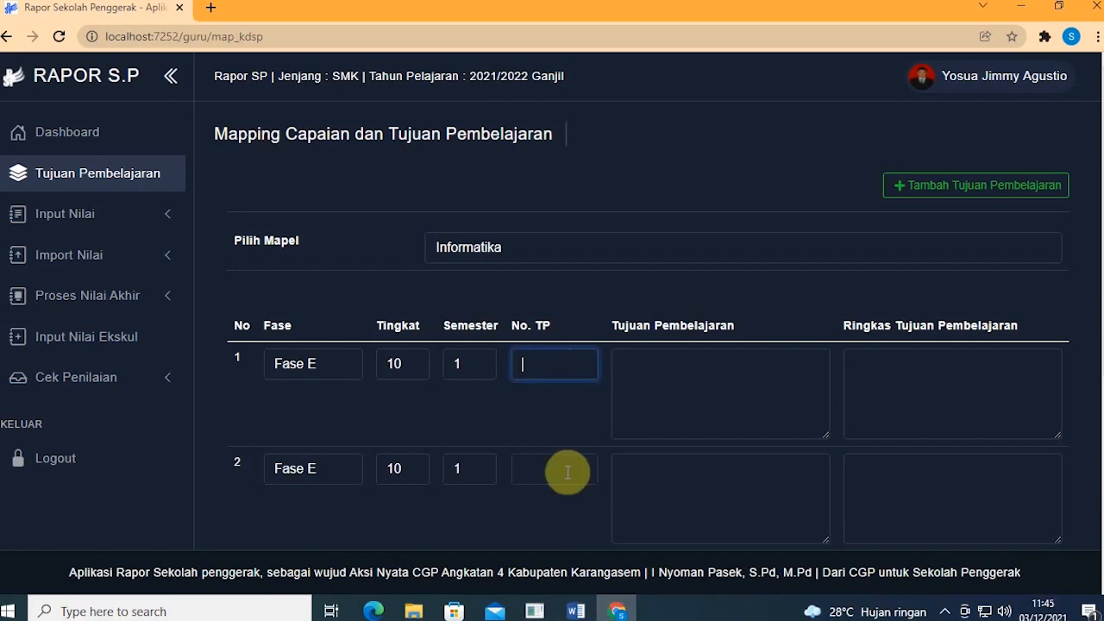
left_click(577, 611)
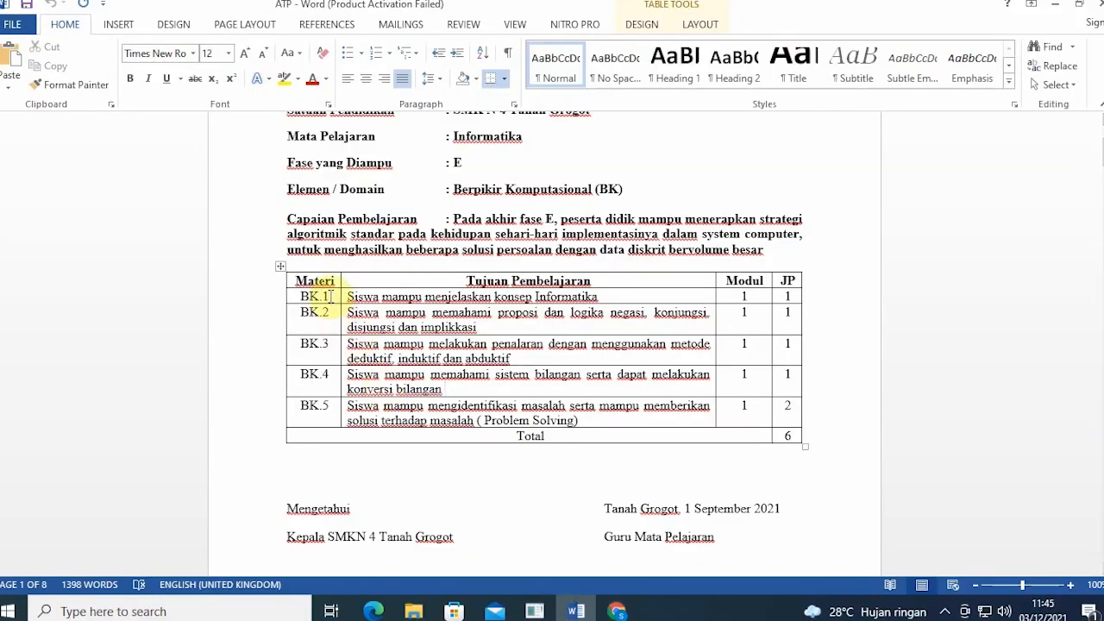
double_click(328, 295)
right_click(313, 298)
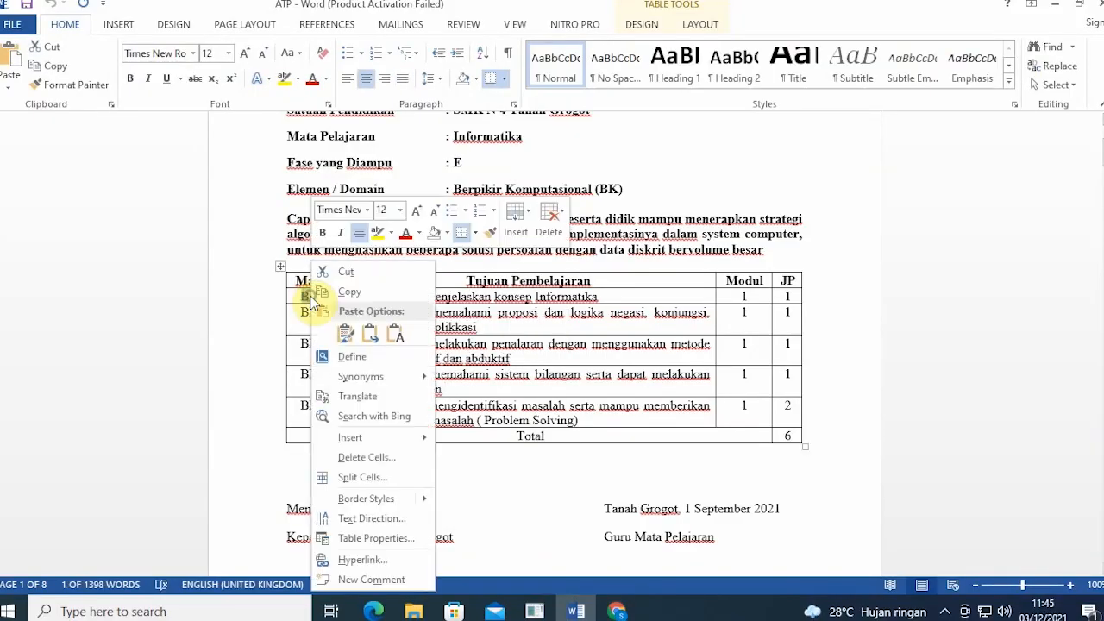
left_click(327, 292)
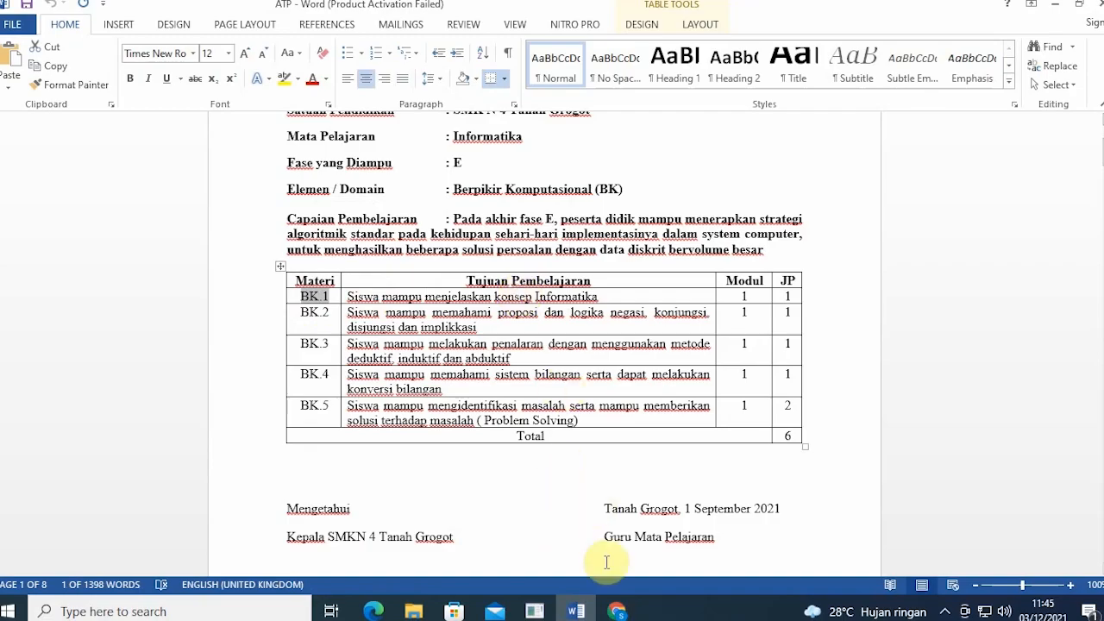
left_click(615, 611)
left_click(583, 371)
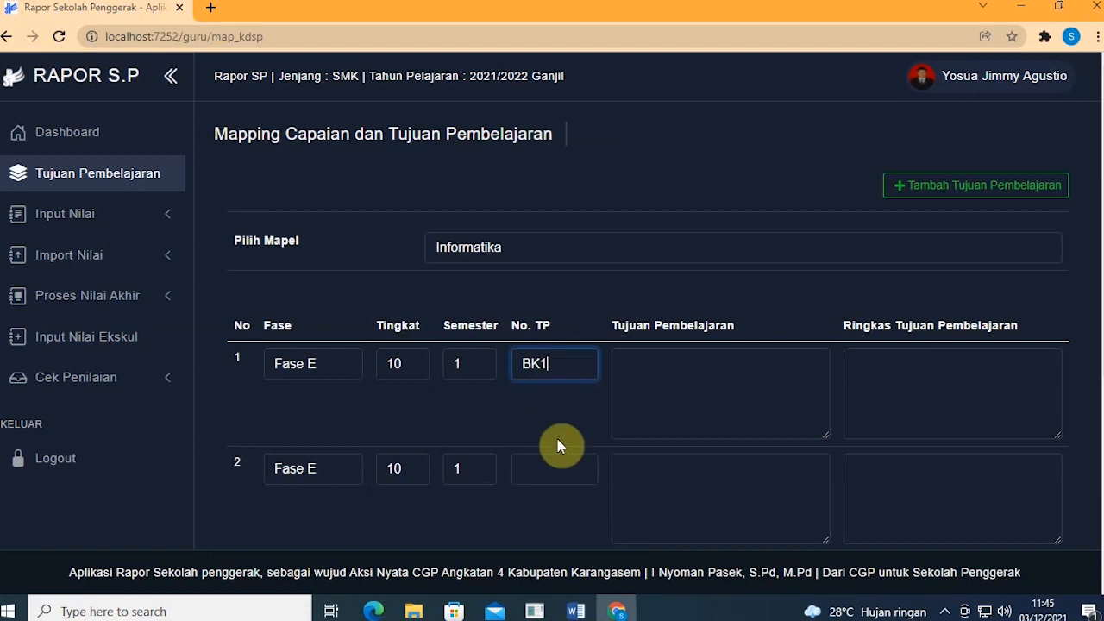
Step: Enter No. TP codes BK2, BK3, BK4 and BK5 in rows 2–5
left_click(569, 463)
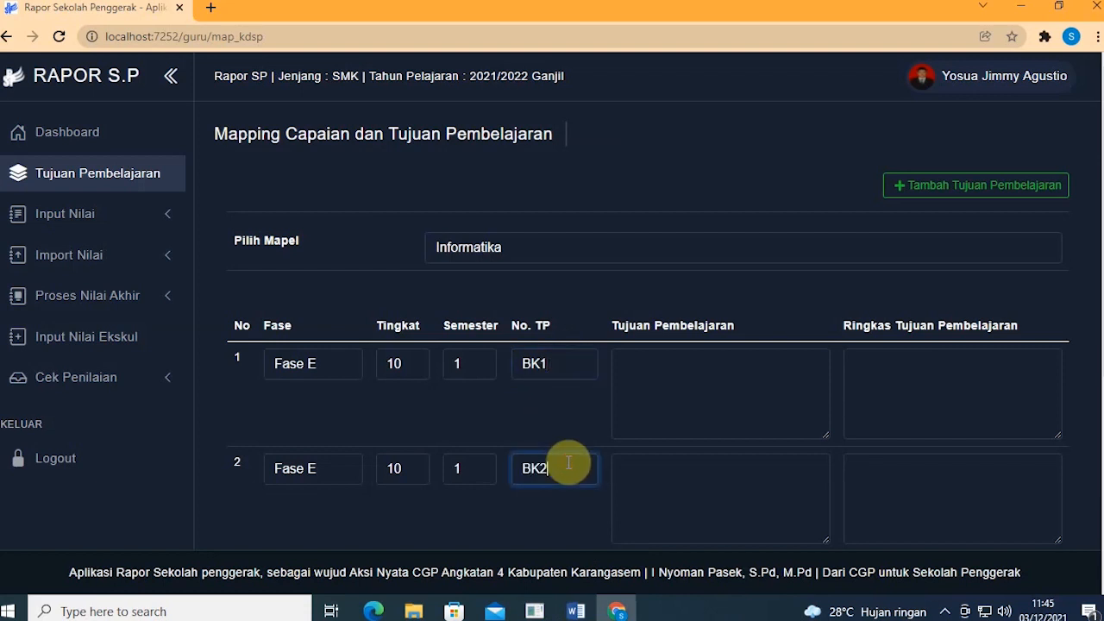
type("BK2")
scroll(569, 468, "down", 1)
left_click(570, 480)
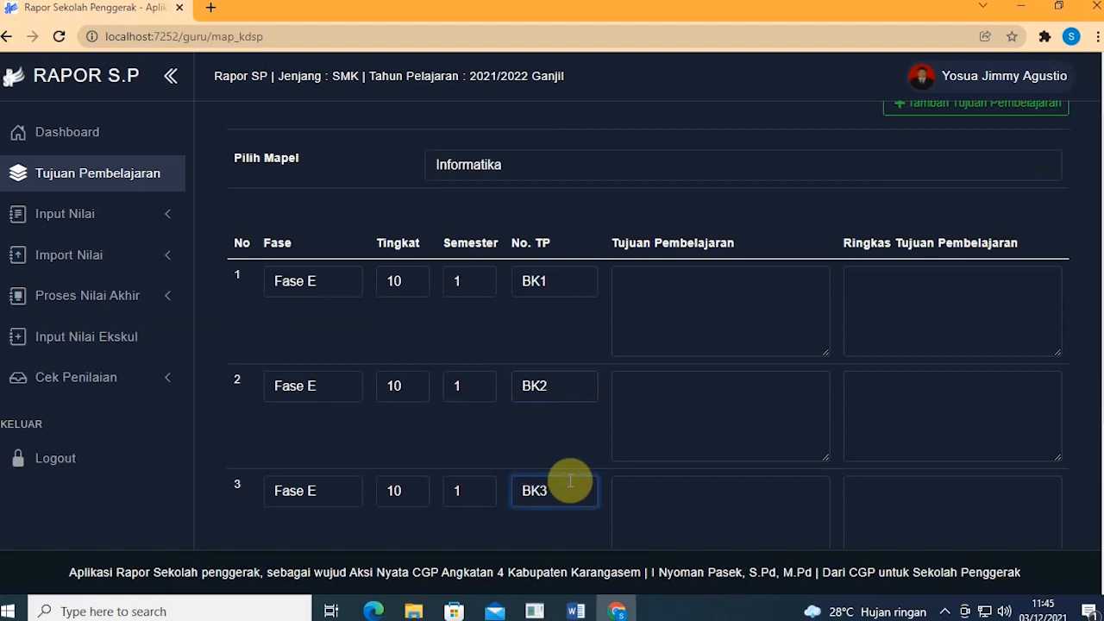
type("BK3")
scroll(570, 481, "down", 2)
left_click(568, 438)
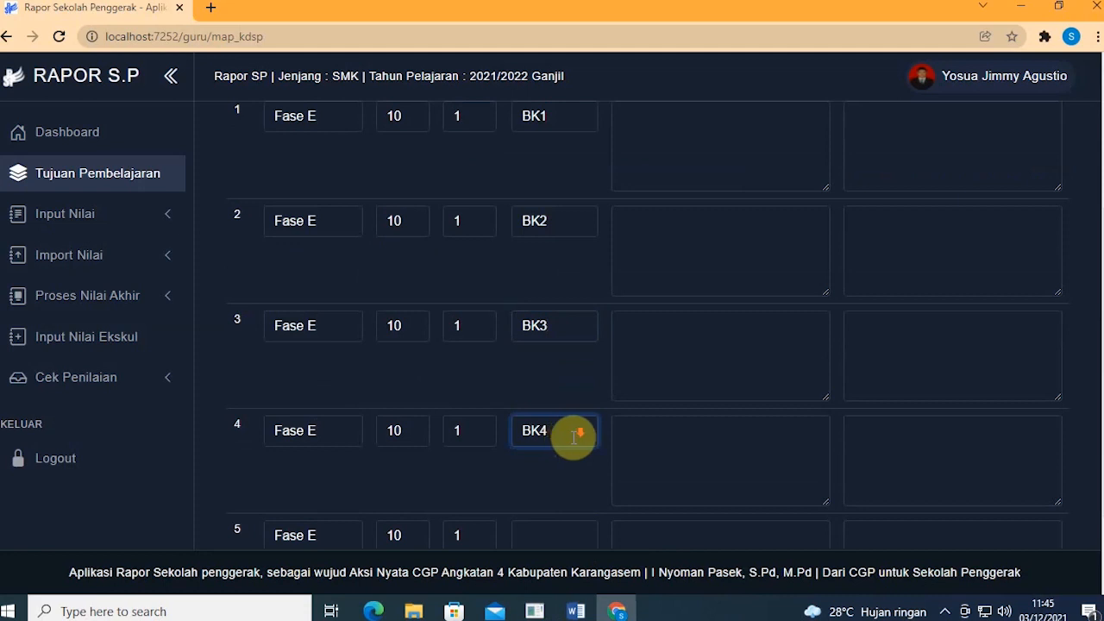
scroll(567, 437, "down", 2)
left_click(574, 436)
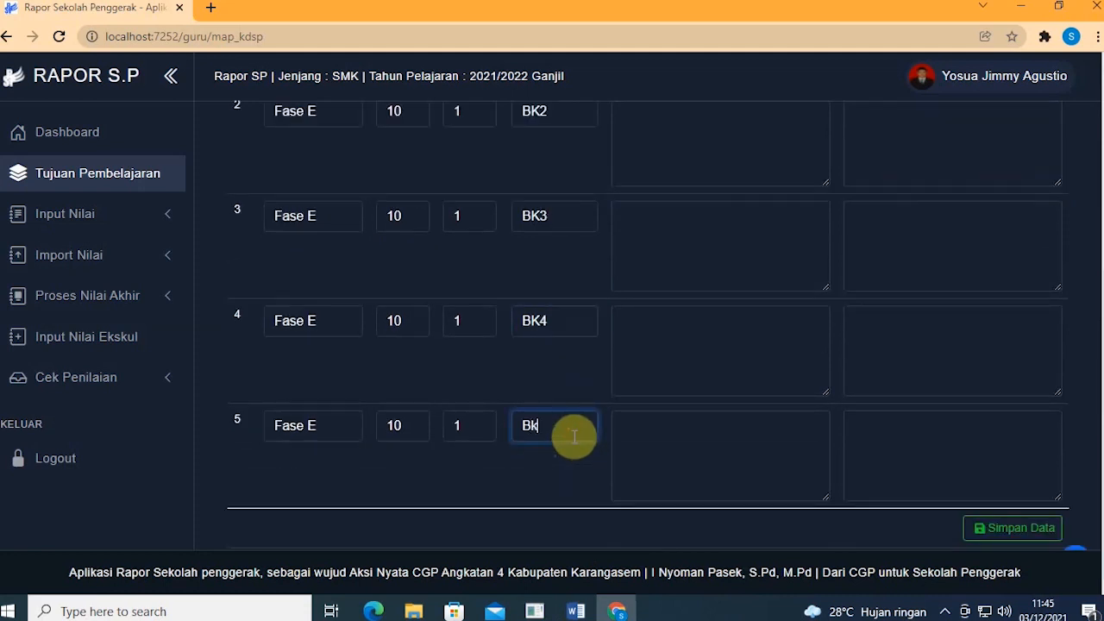
scroll(576, 436, "up", 3)
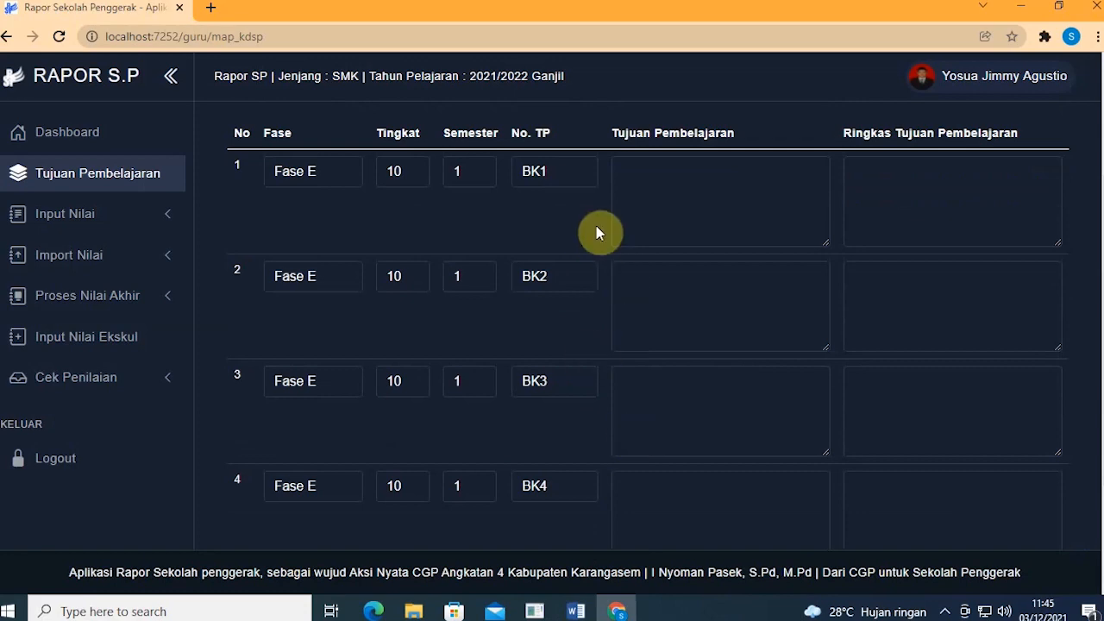
Step: Glance at the ATP document and return to review the coded objective rows in Rapor SP
left_click(618, 609)
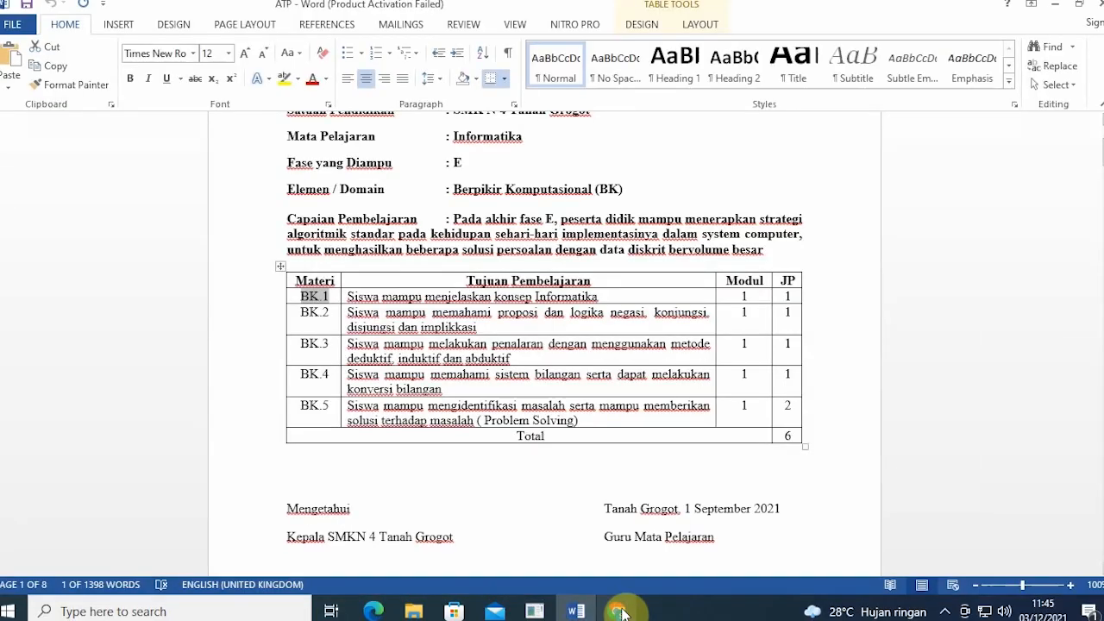
left_click(619, 610)
left_click(619, 610)
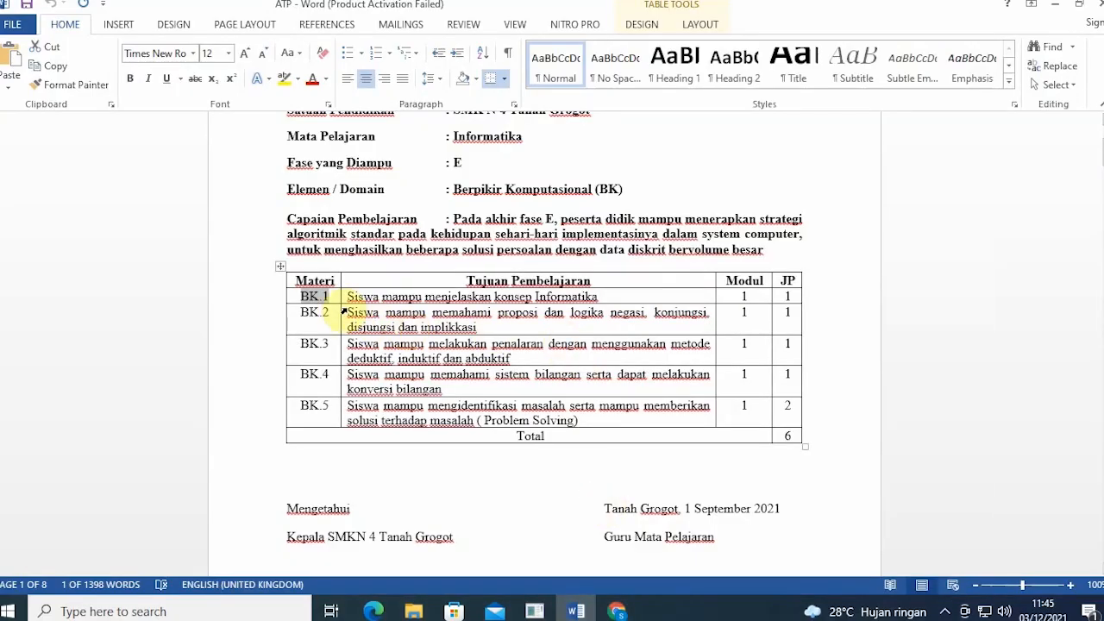
left_click(617, 611)
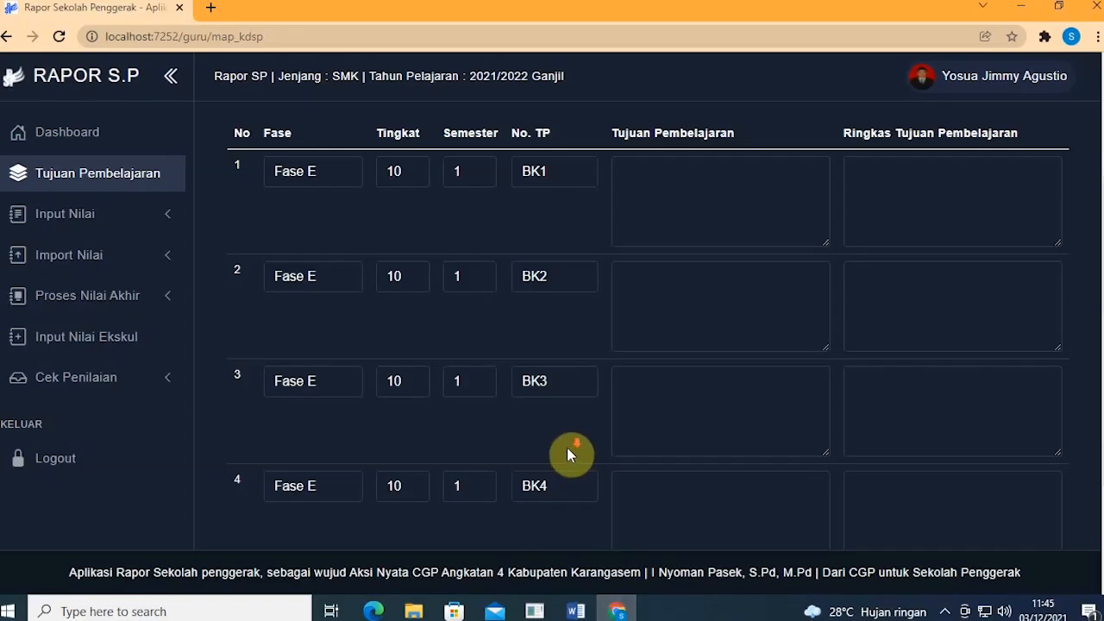
scroll(569, 454, "down", 2)
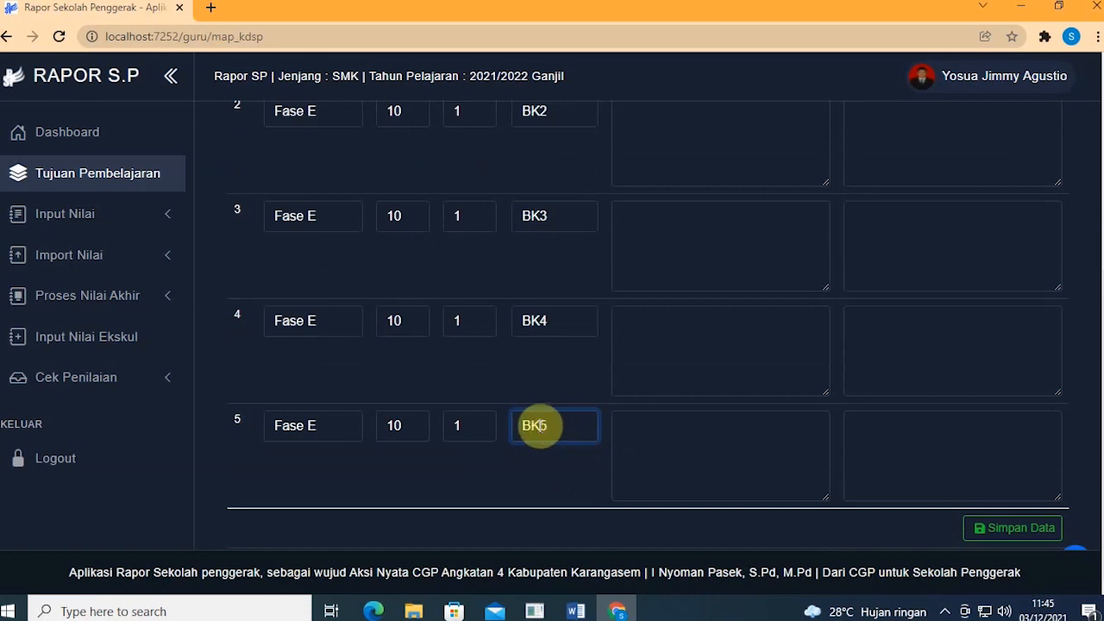
scroll(548, 431, "up", 2)
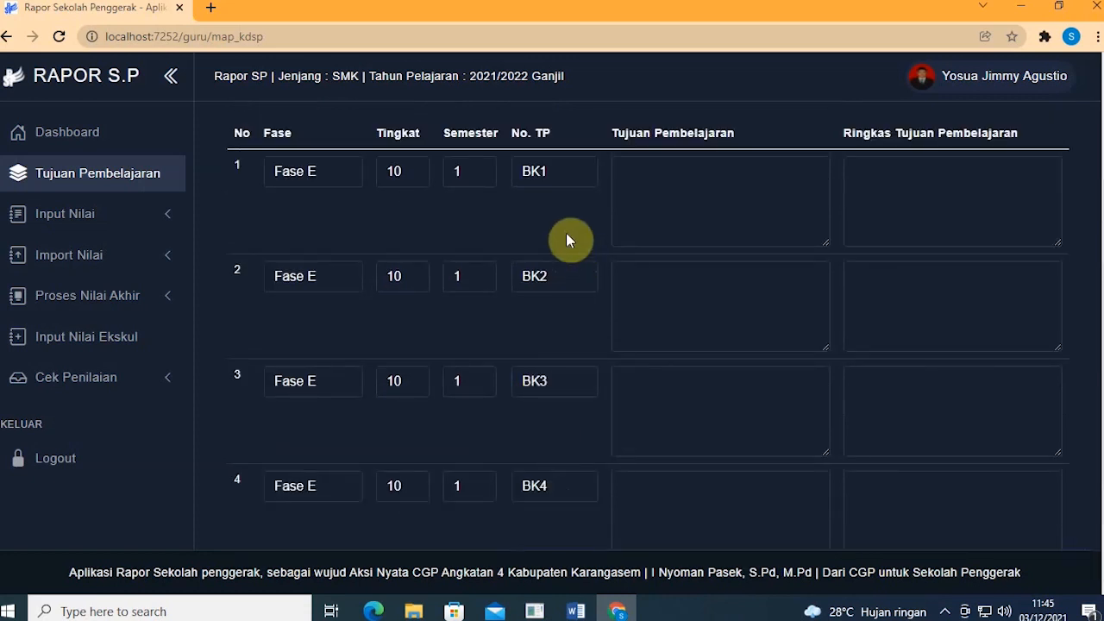
left_click_drag(542, 173, 526, 172)
left_click(537, 173)
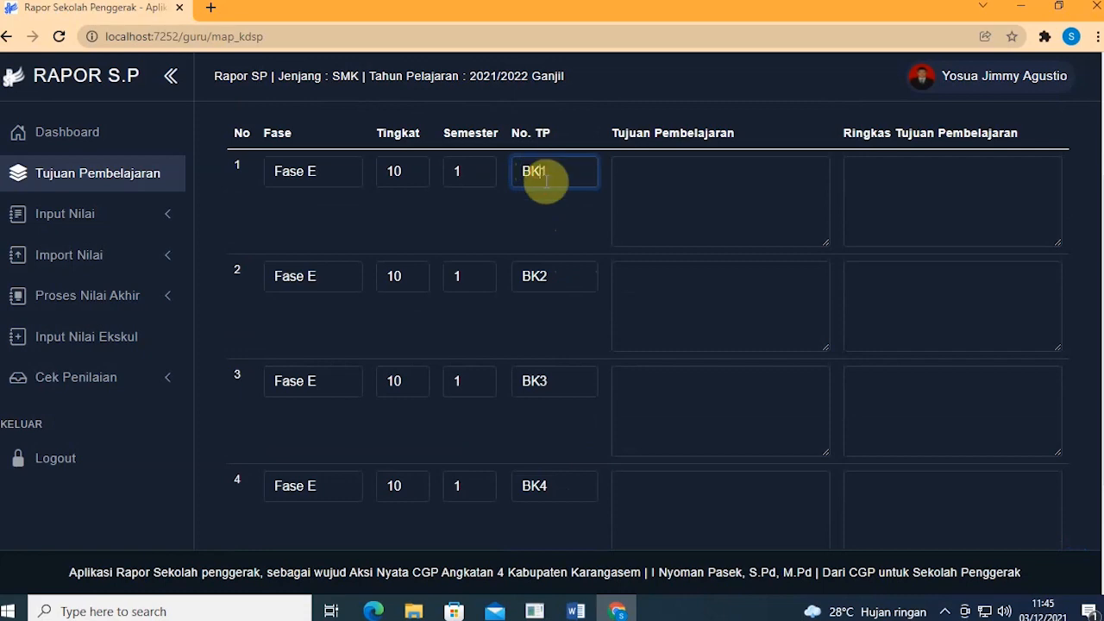
left_click(578, 611)
scroll(632, 432, "down", 12)
scroll(632, 429, "down", 1)
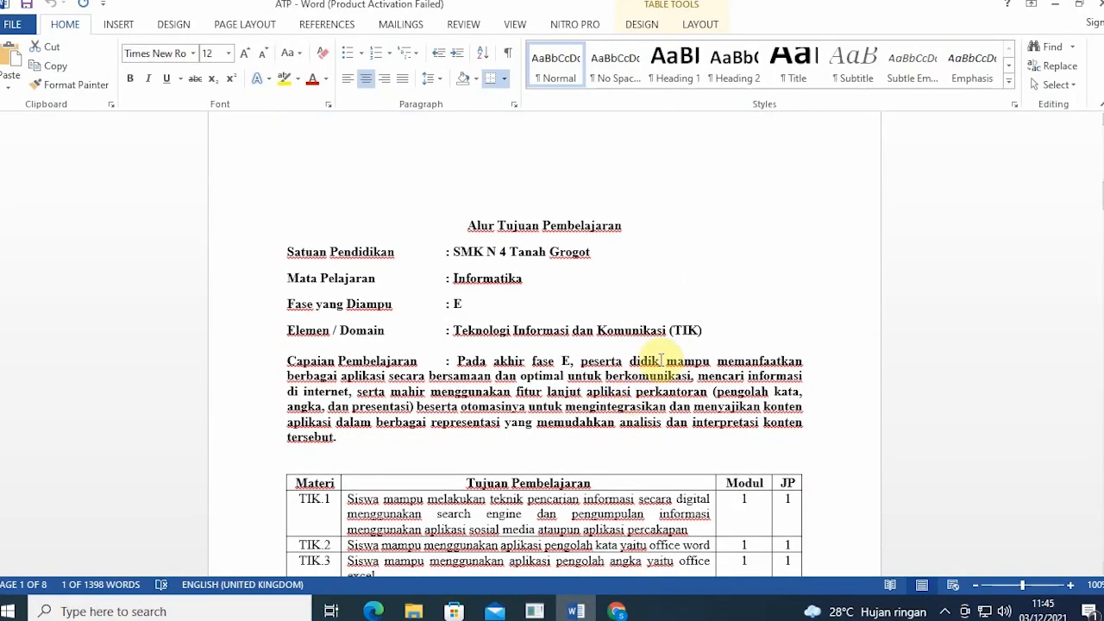
scroll(664, 353, "down", 5)
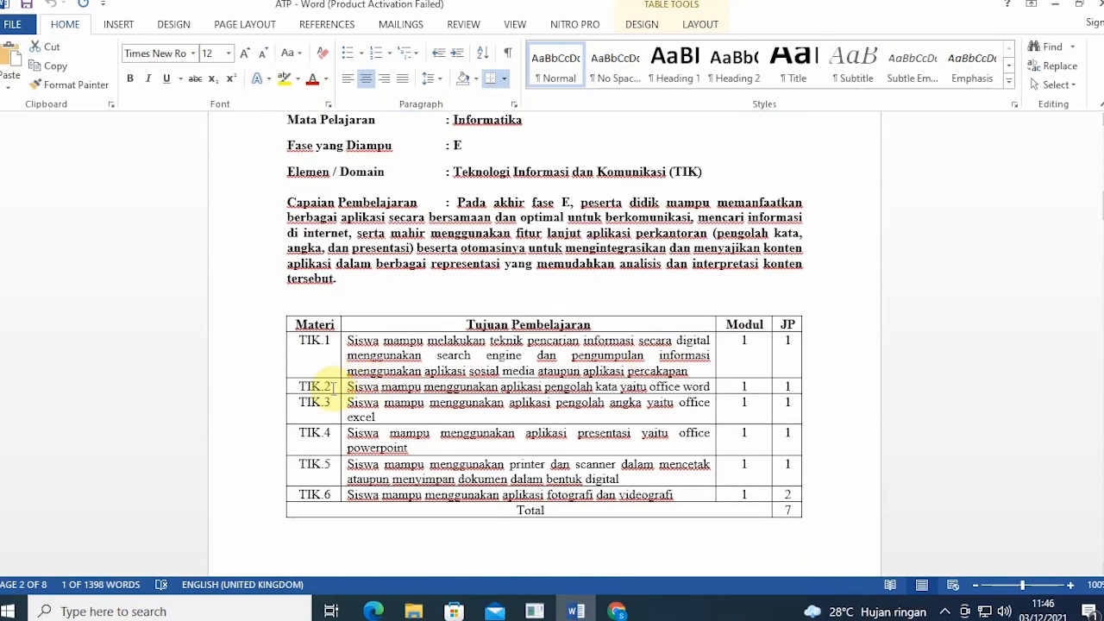
scroll(739, 420, "up", 2)
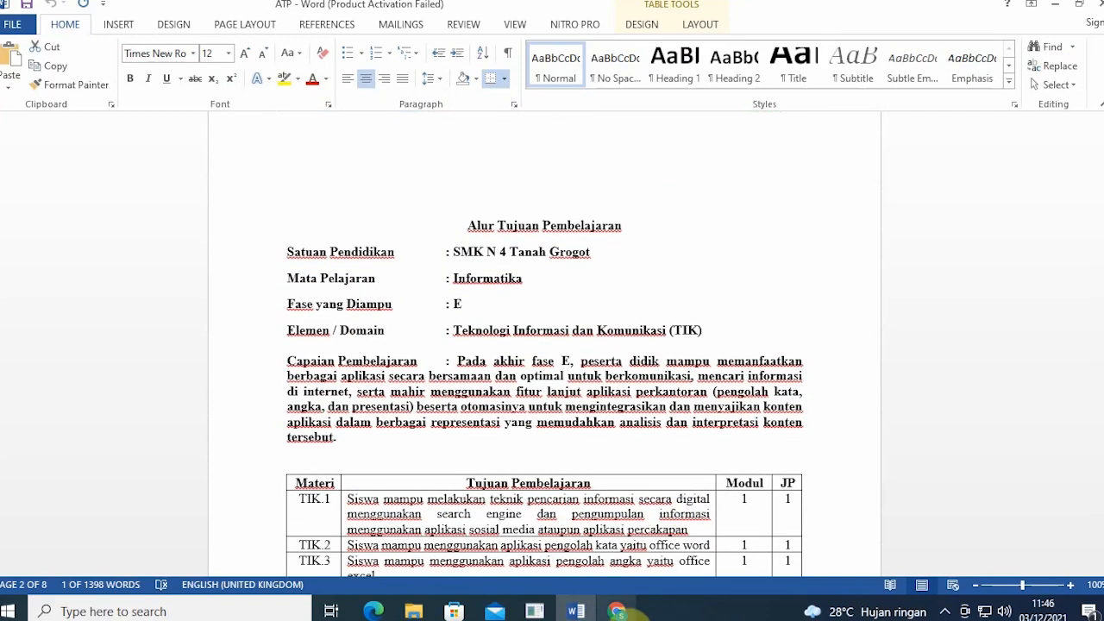
left_click(620, 611)
left_click(540, 223)
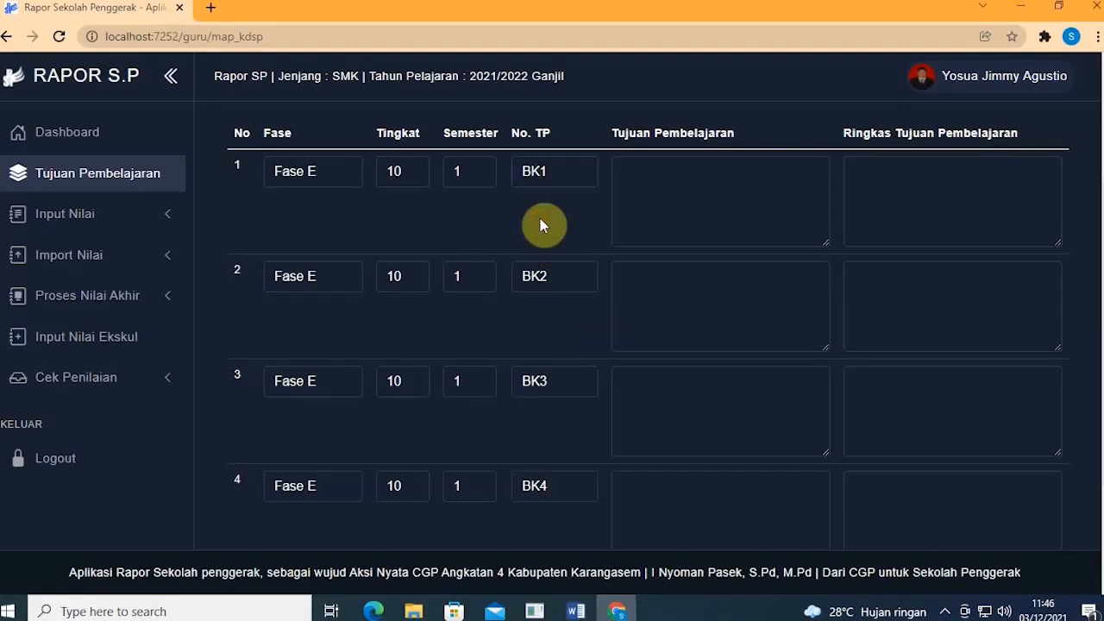
left_click(632, 214)
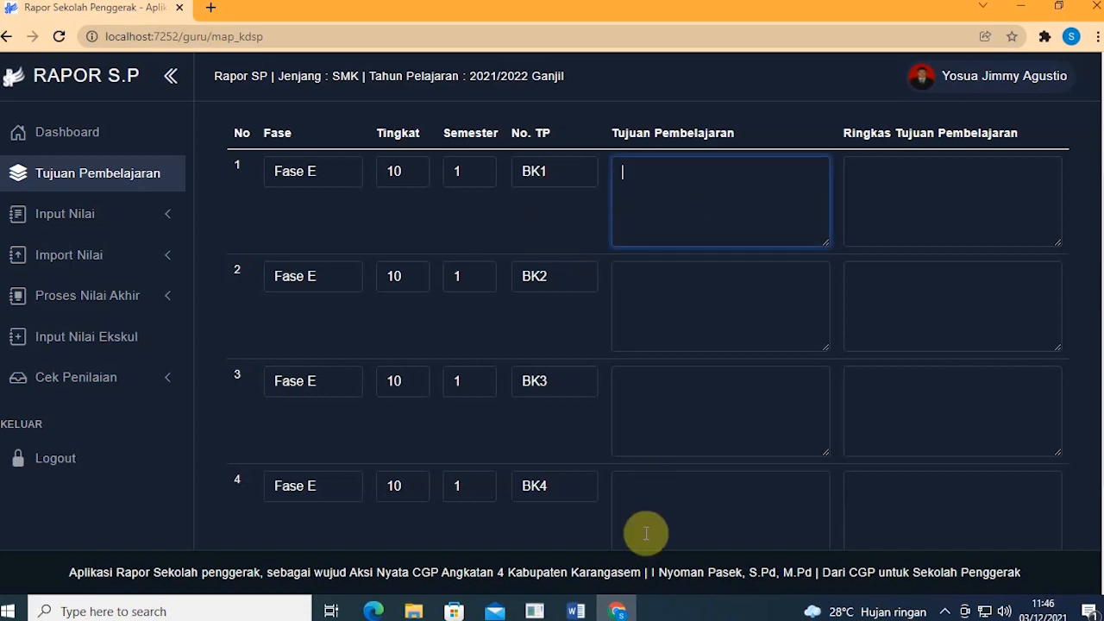
Step: Copy the BK.1 and BK.2 objective sentences from the Word ATP into rows 1 and 2
left_click(575, 611)
scroll(534, 432, "up", 8)
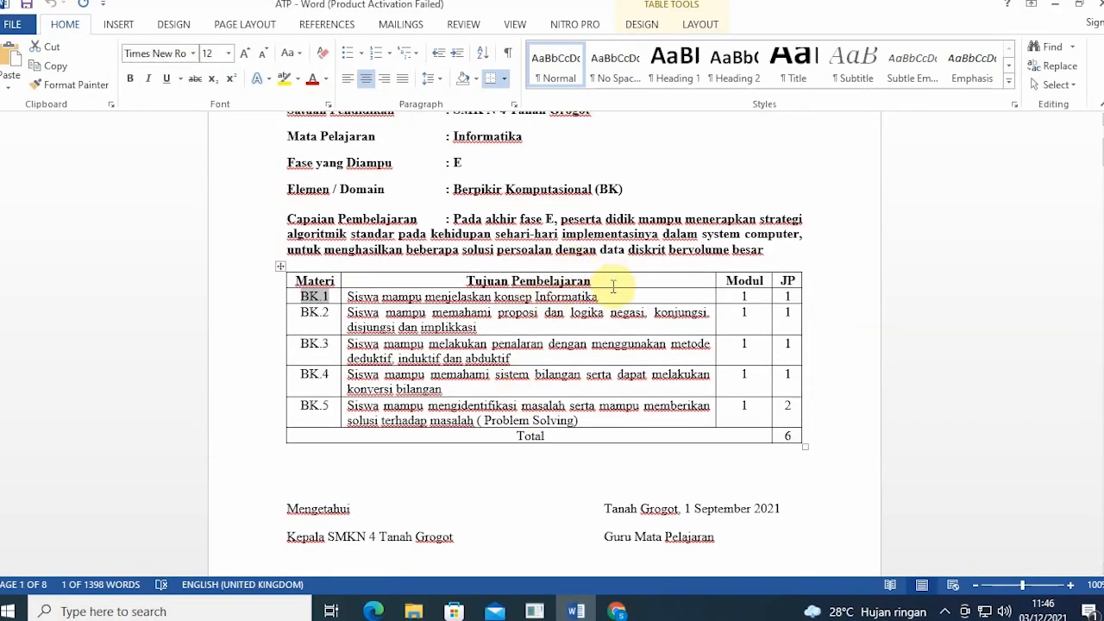
left_click_drag(613, 296, 341, 298)
key("ctrl+c")
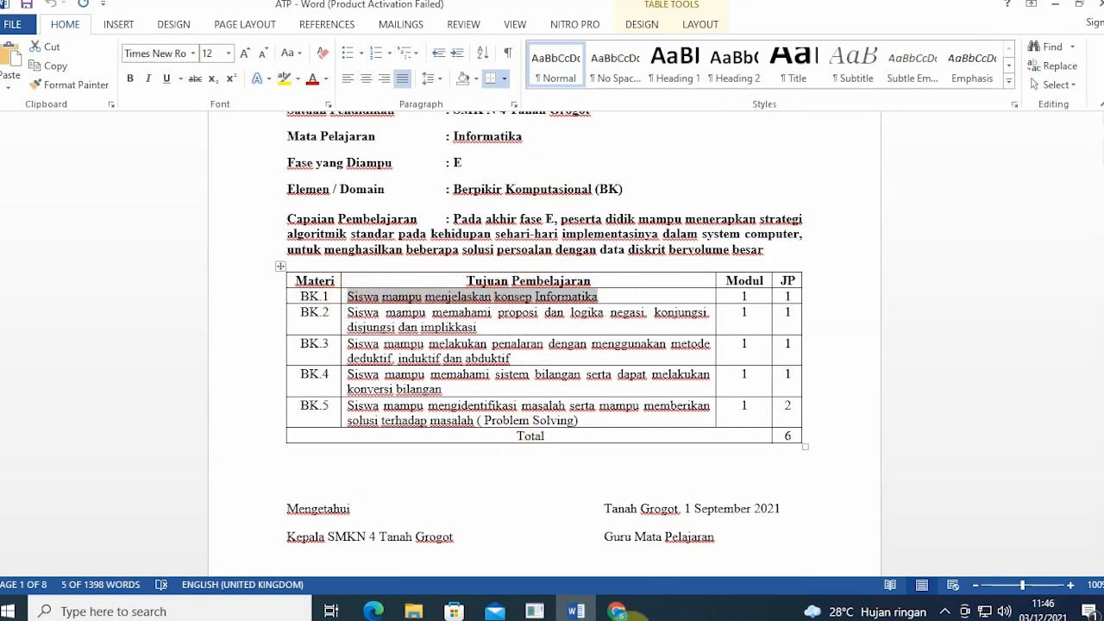
left_click(617, 611)
key("ctrl+v")
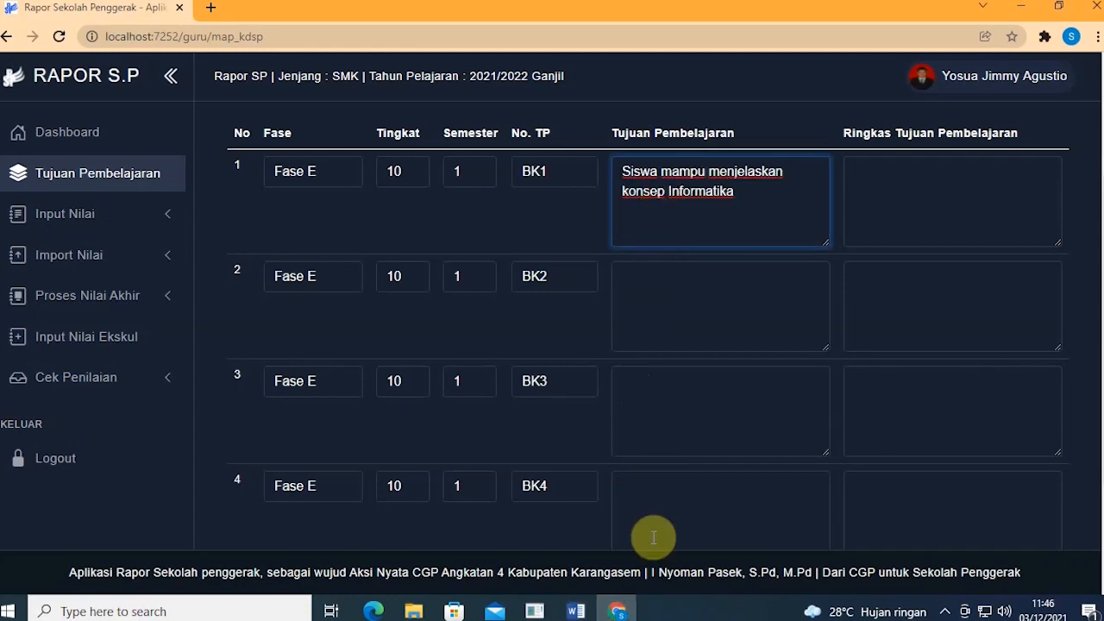
left_click(617, 611)
triple_click(507, 326)
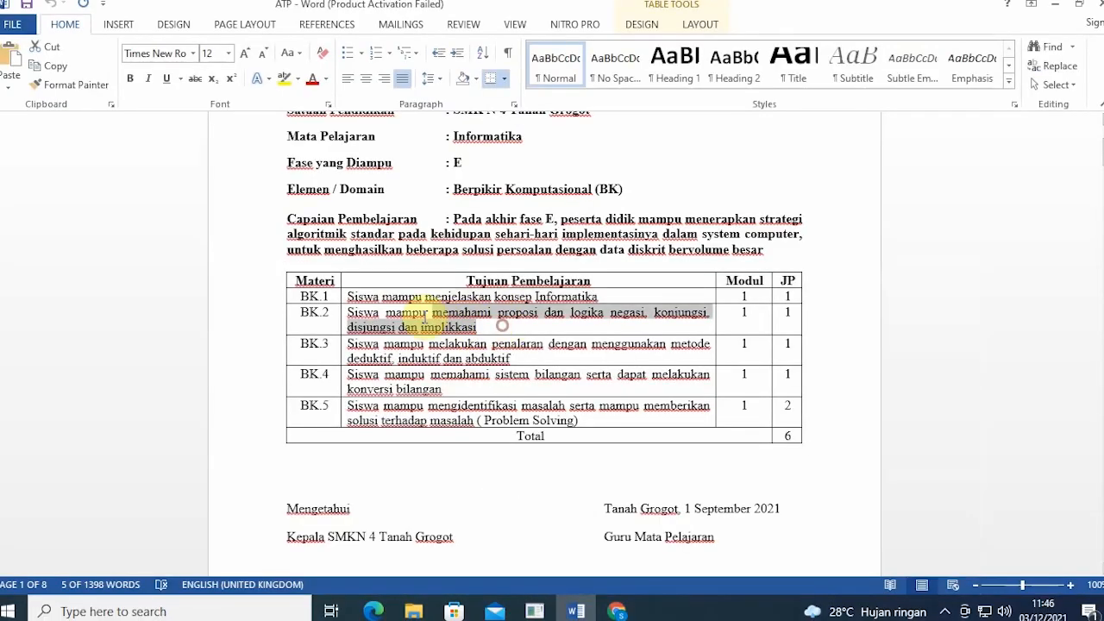
key("ctrl+c")
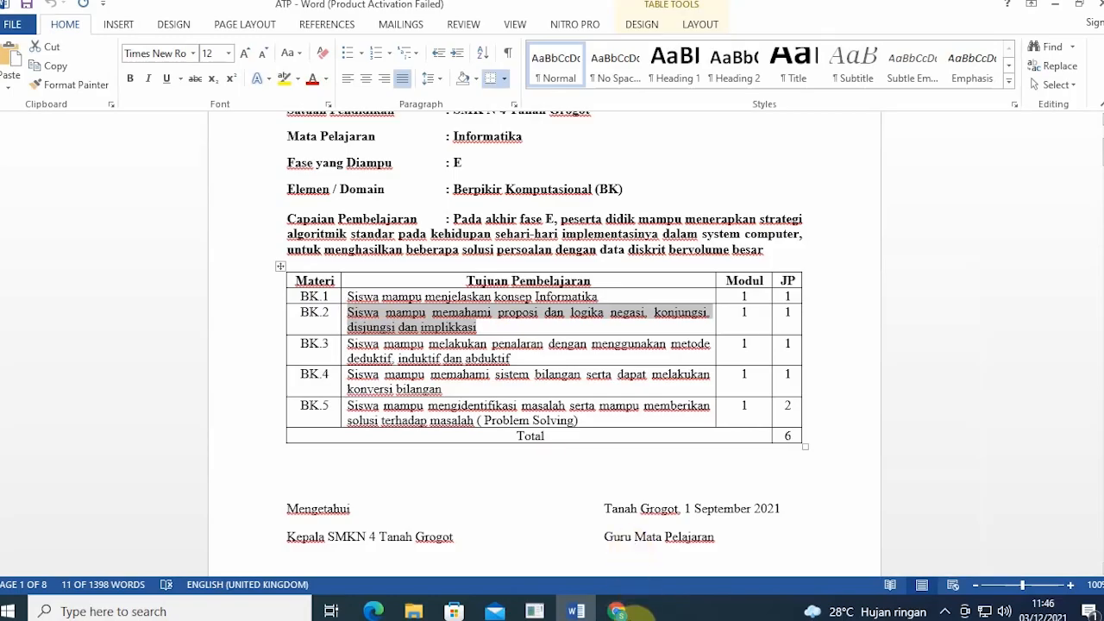
left_click(617, 611)
left_click(636, 316)
key("ctrl+v")
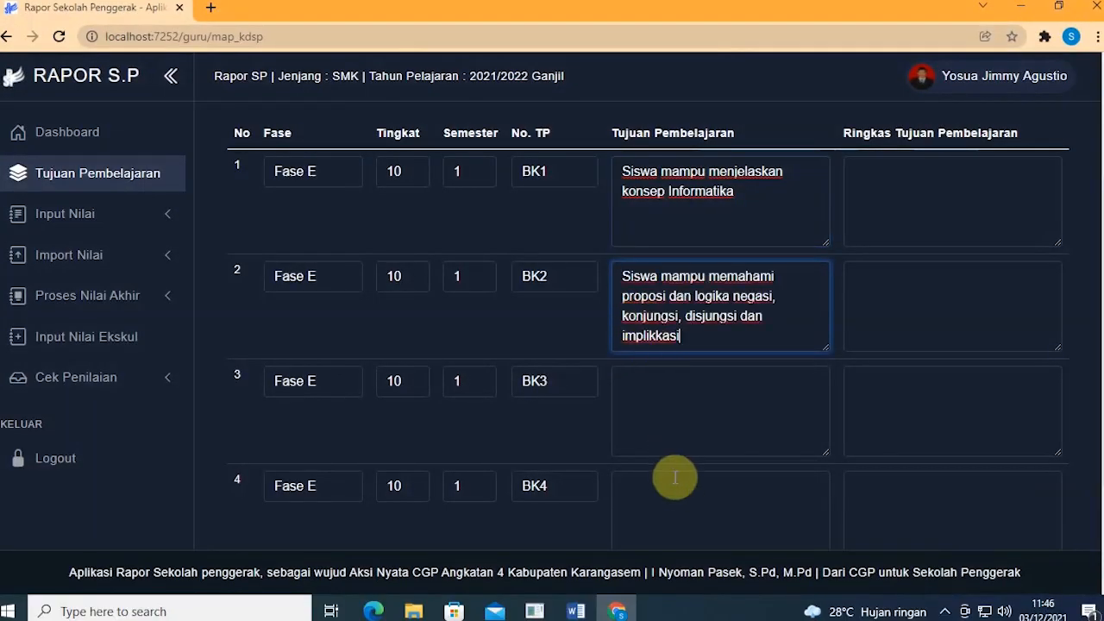
Step: Copy the BK.3 and BK.4 objective sentences from the ATP into rows 3 and 4
left_click(618, 611)
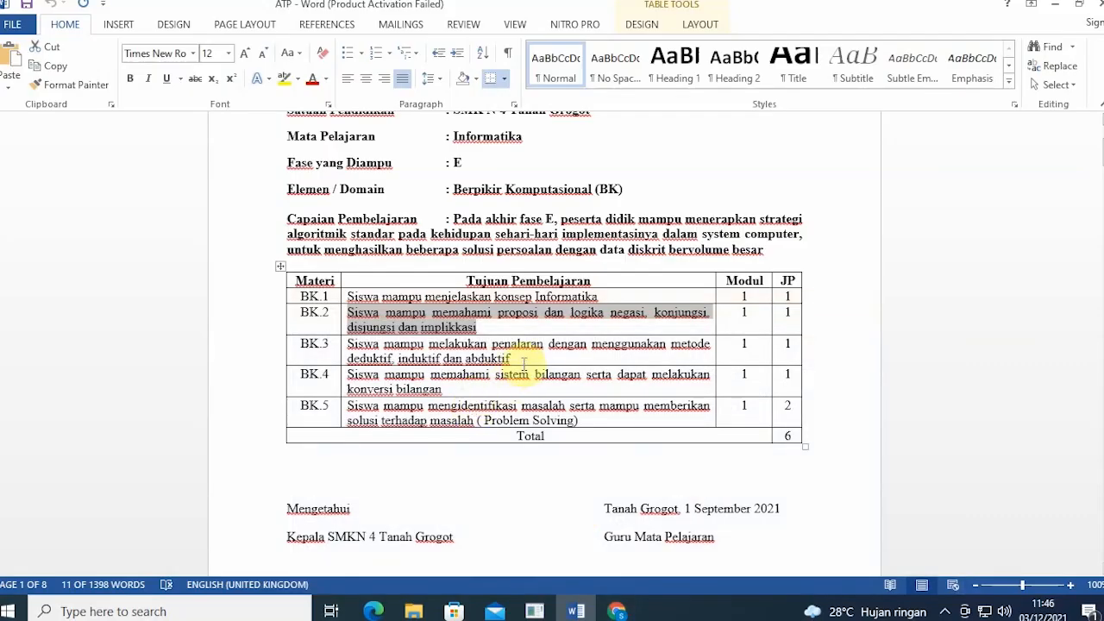
triple_click(523, 356)
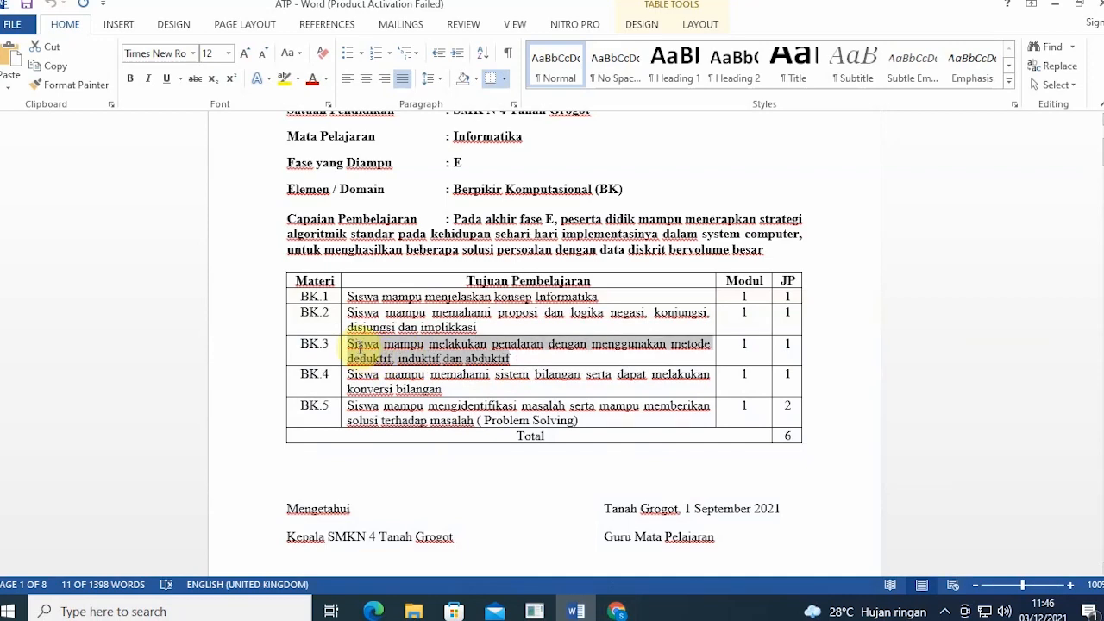
left_click(618, 611)
left_click(625, 424)
key("ctrl+v")
scroll(672, 493, "down", 2)
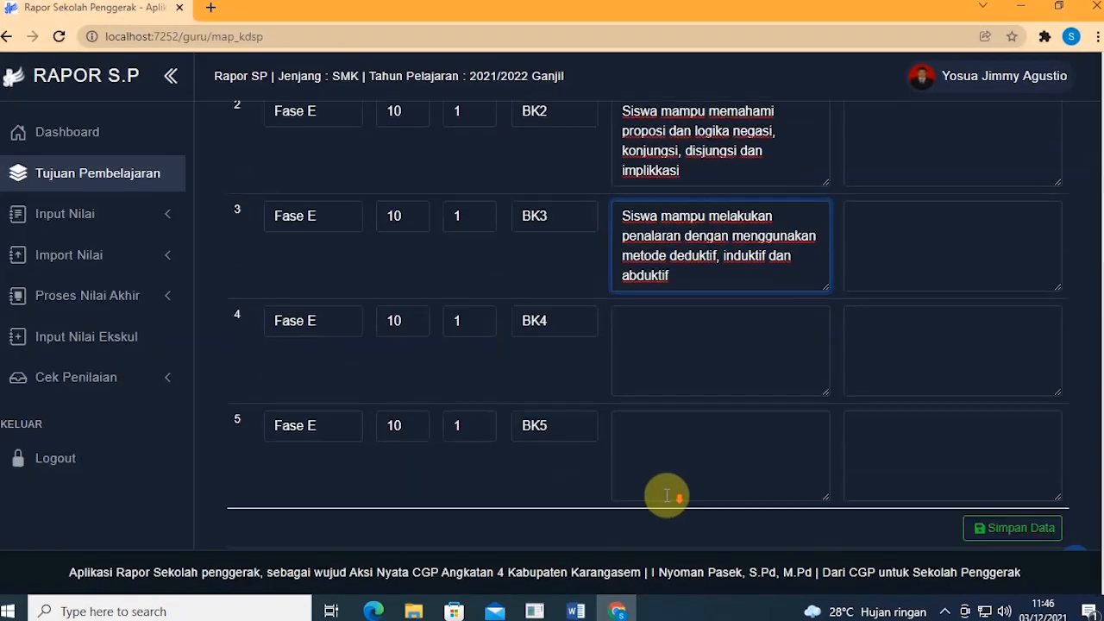
left_click(576, 611)
left_click_drag(450, 391, 348, 376)
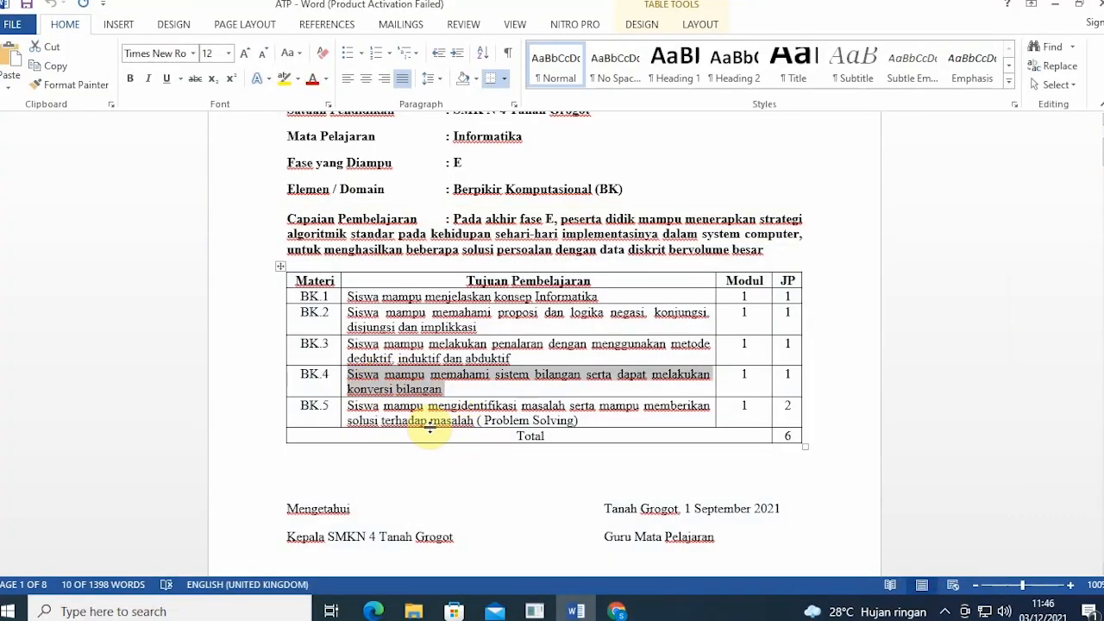
left_click(615, 611)
left_click(661, 377)
key("ctrl+v")
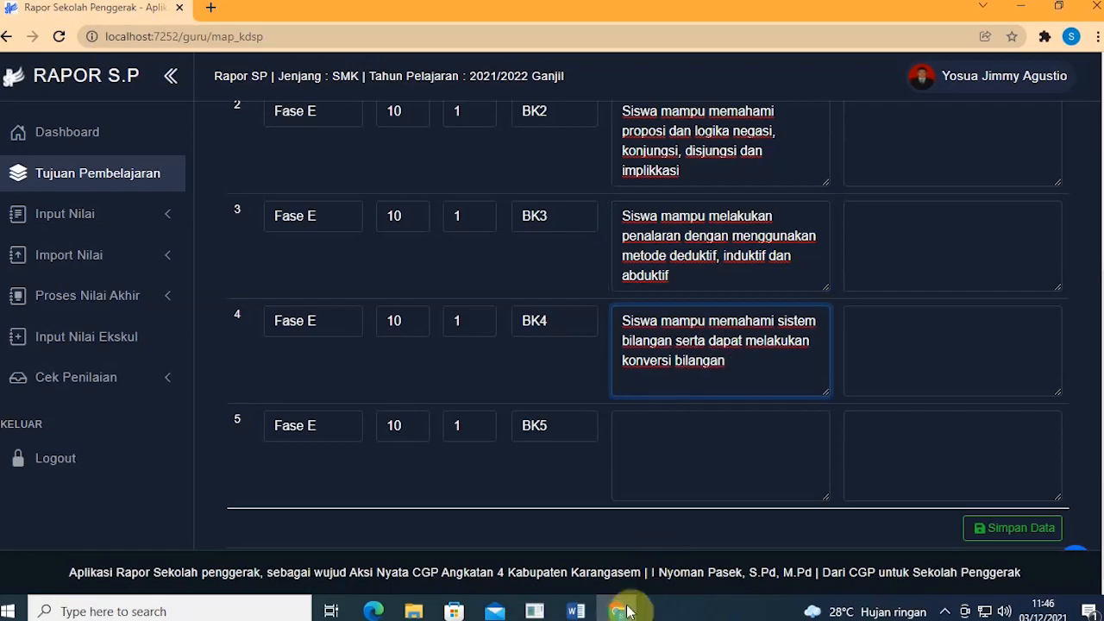
Step: Copy the BK.5 objective sentence from the ATP into row 5's Tujuan Pembelajaran box
left_click(576, 611)
left_click_drag(583, 423, 358, 412)
key("ctrl+c")
left_click(617, 611)
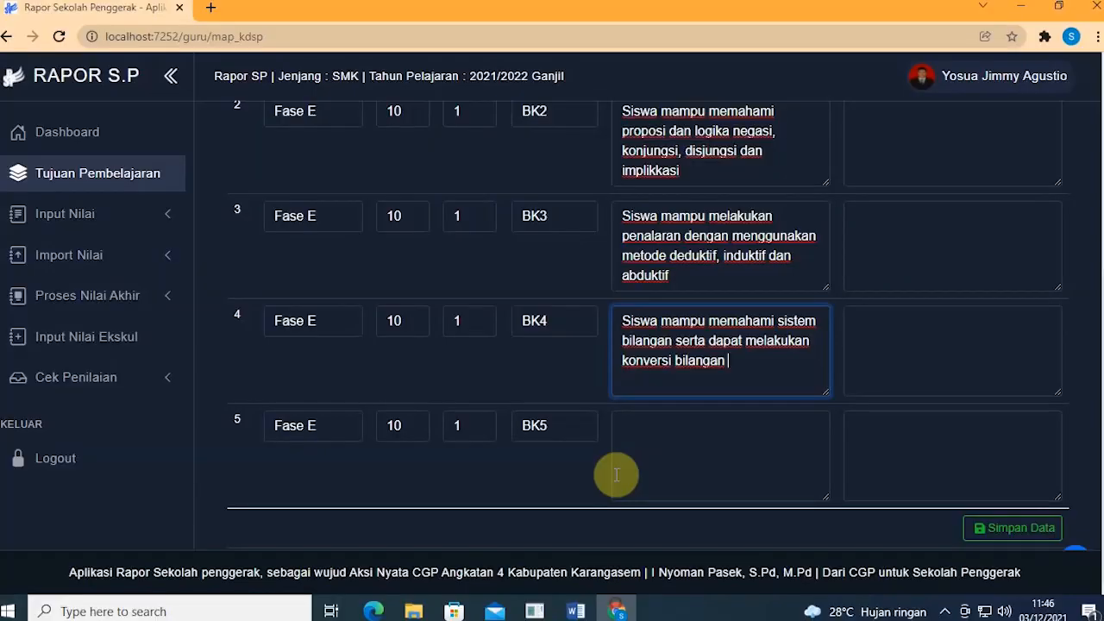
left_click(647, 443)
key("ctrl+v")
scroll(656, 378, "up", 4)
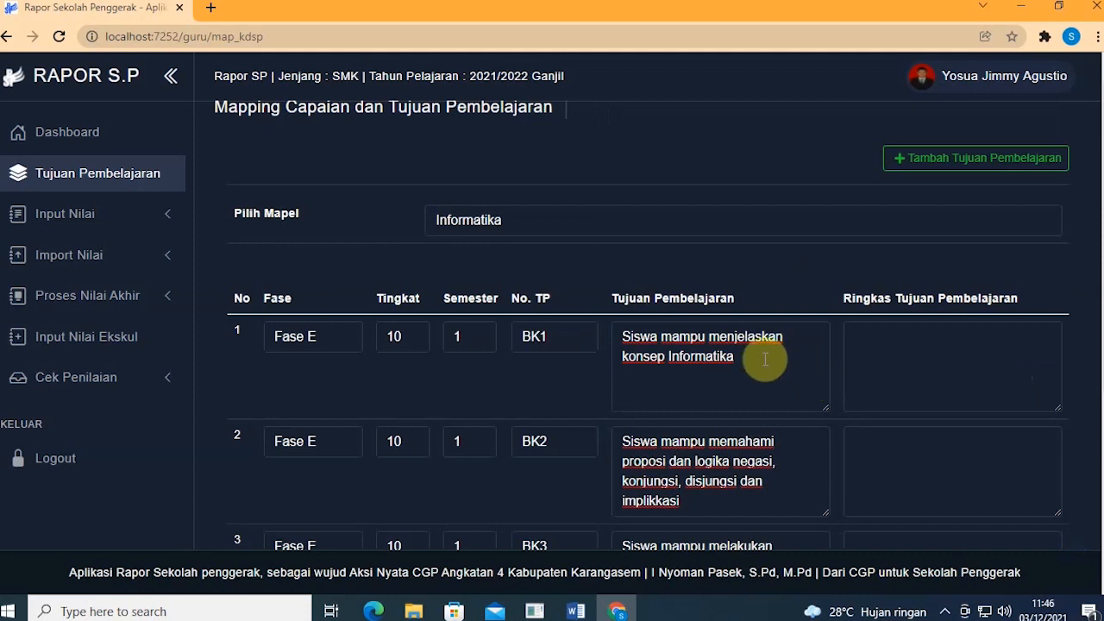
left_click(993, 375)
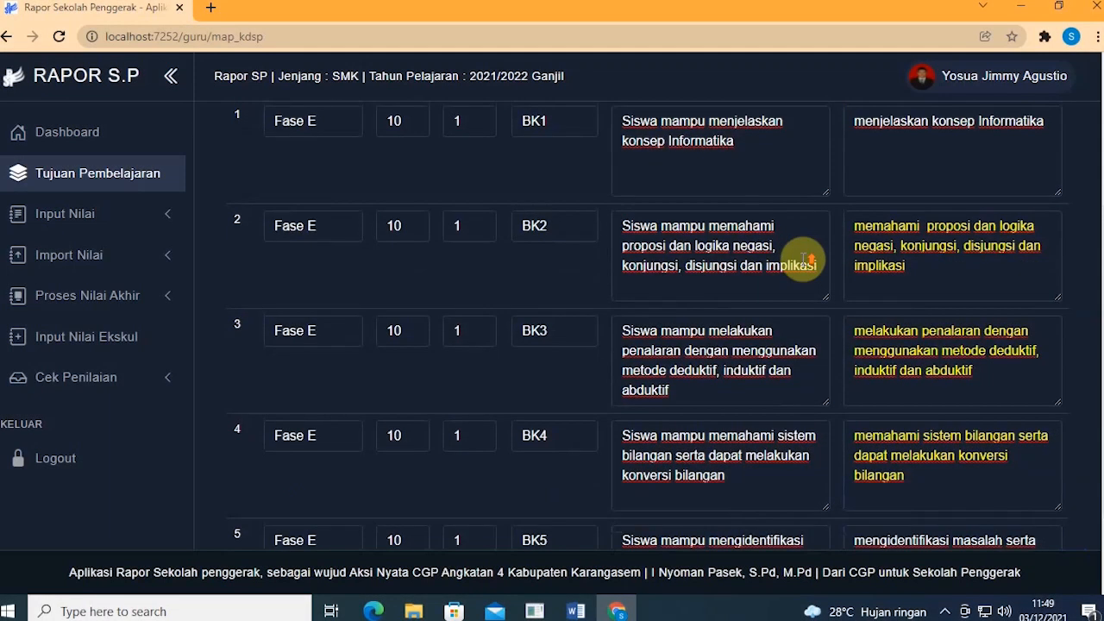
scroll(806, 259, "up", 1)
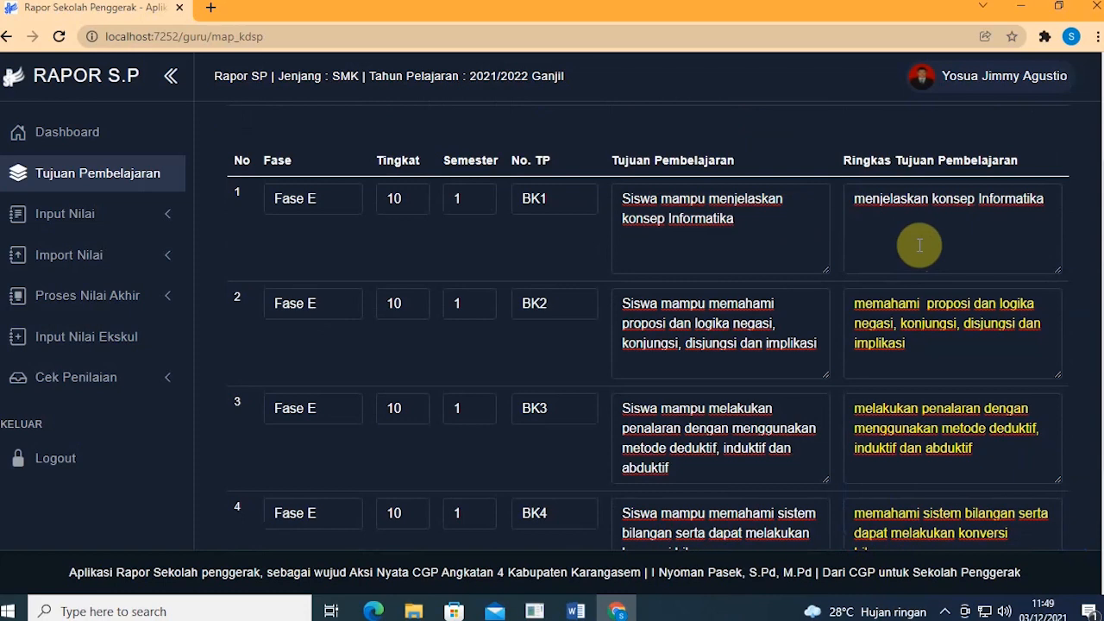
scroll(920, 246, "down", 2)
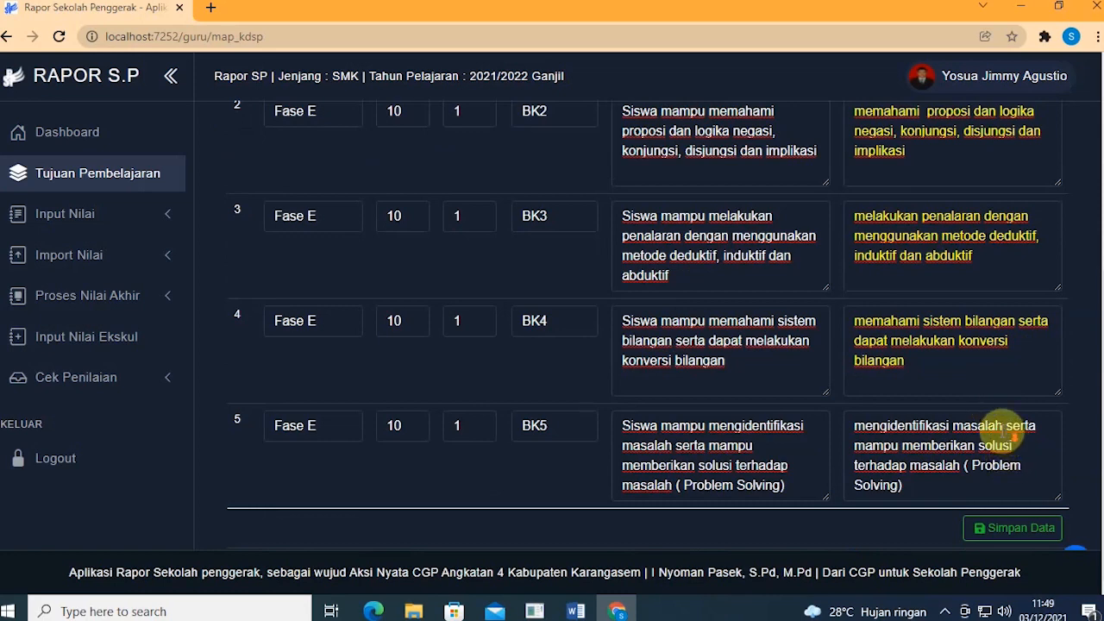
scroll(1001, 427, "up", 3)
scroll(991, 416, "down", 4)
scroll(991, 416, "up", 4)
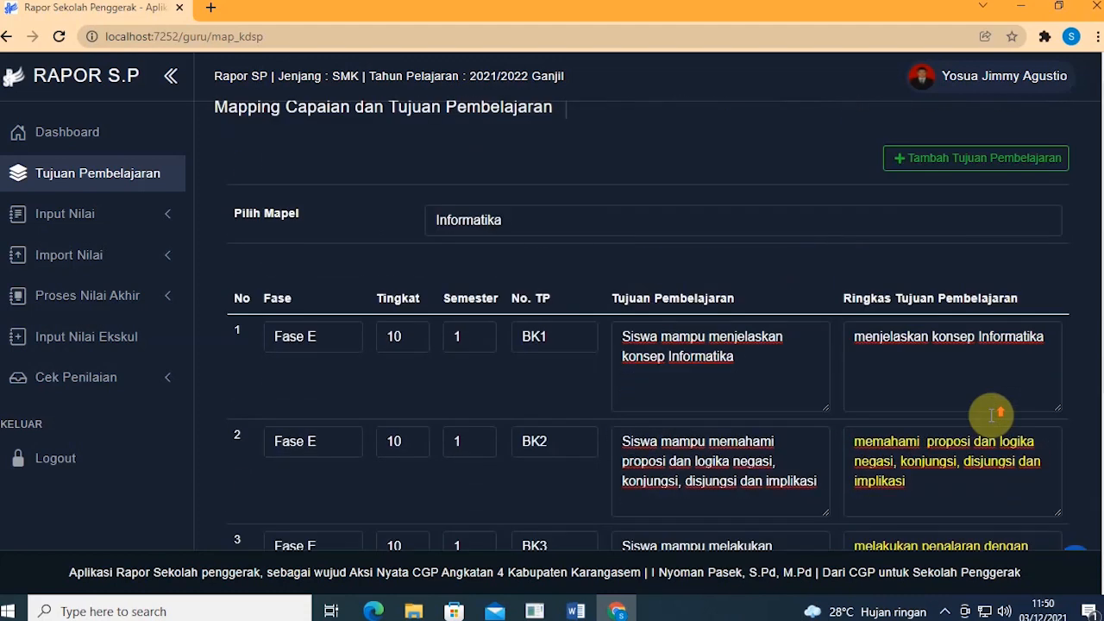
scroll(905, 416, "down", 2)
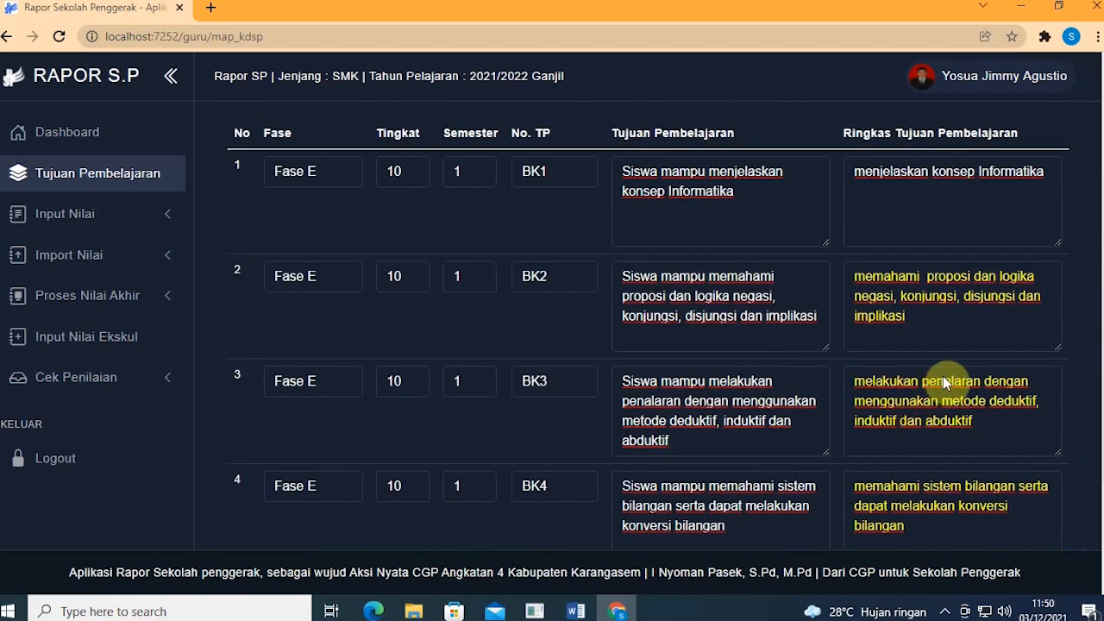
scroll(981, 360, "down", 1)
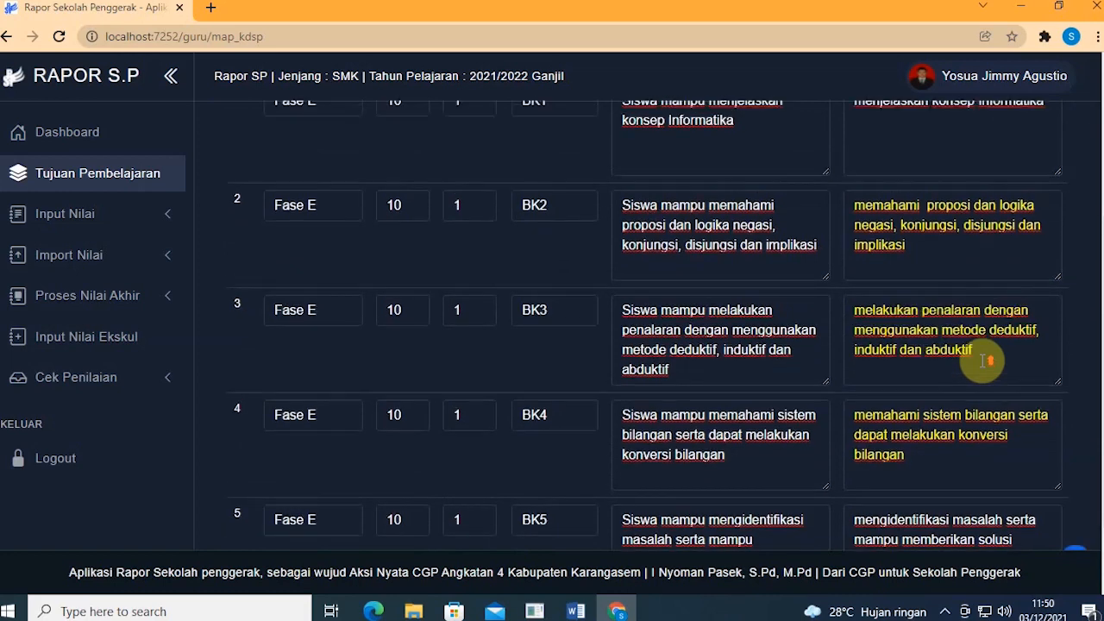
scroll(983, 360, "up", 1)
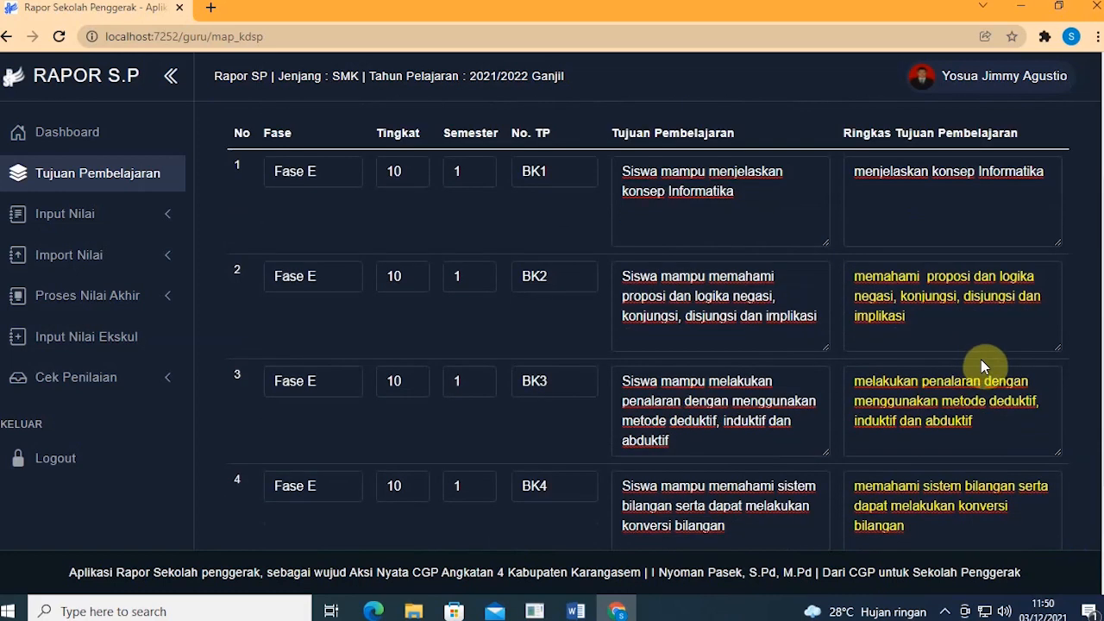
scroll(981, 361, "down", 2)
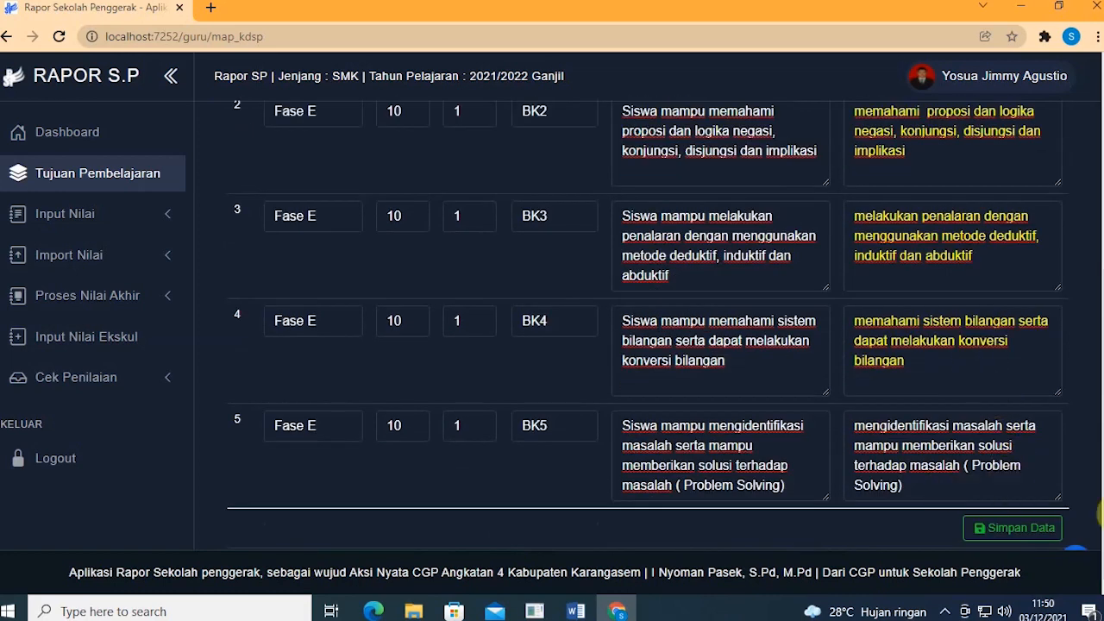
Step: Save the BK1–BK5 learning-objective mapping with Simpan Data and review the rows
left_click(1035, 535)
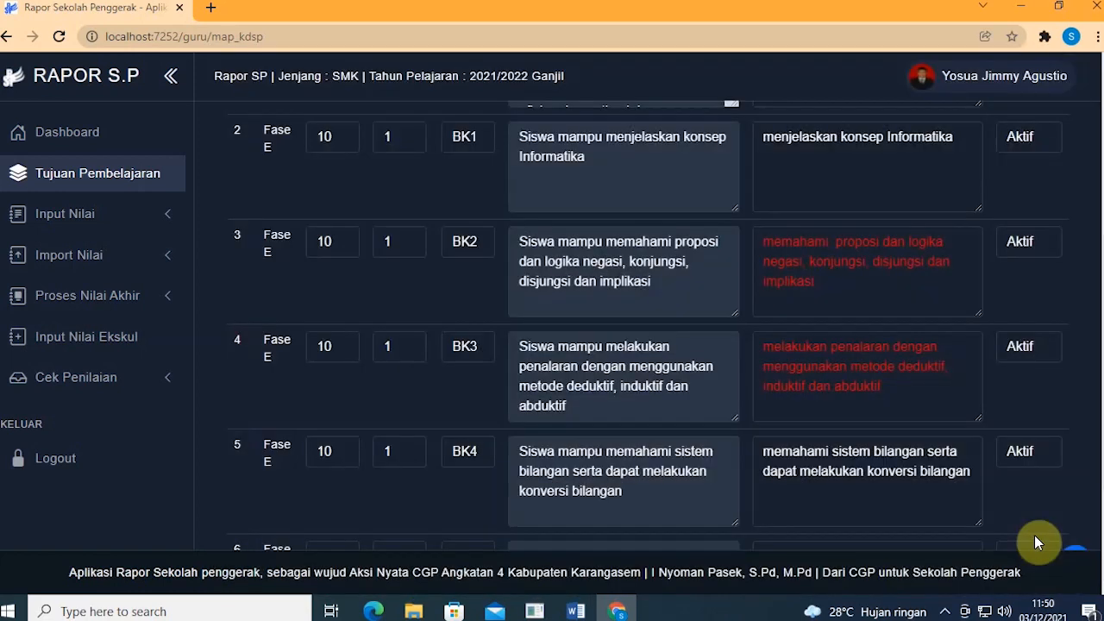
scroll(919, 422, "up", 4)
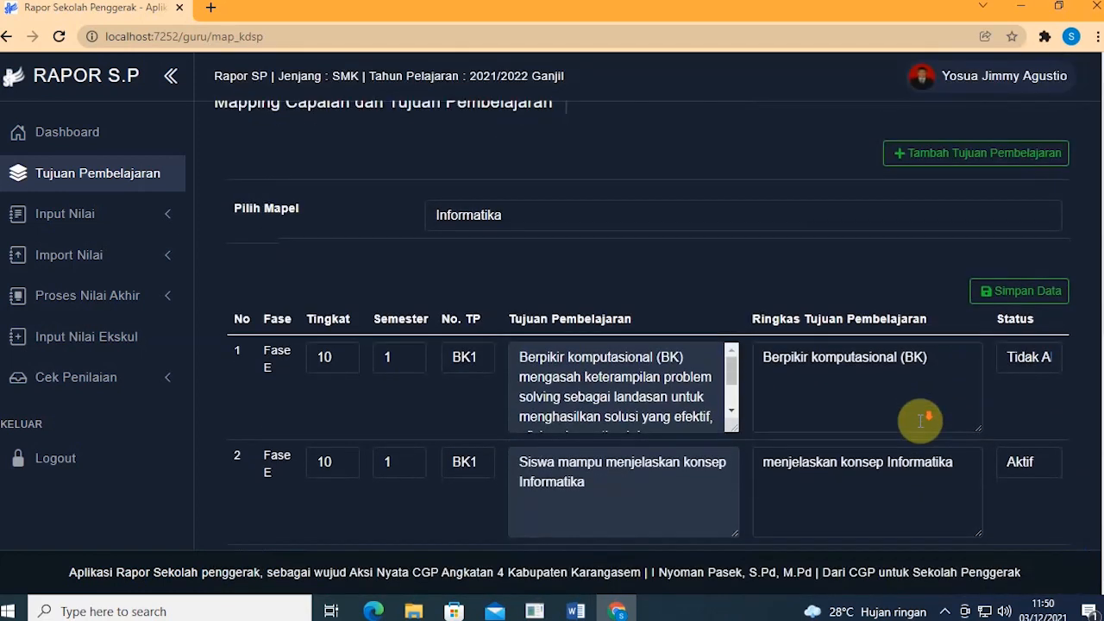
scroll(920, 420, "down", 2)
scroll(919, 422, "down", 1)
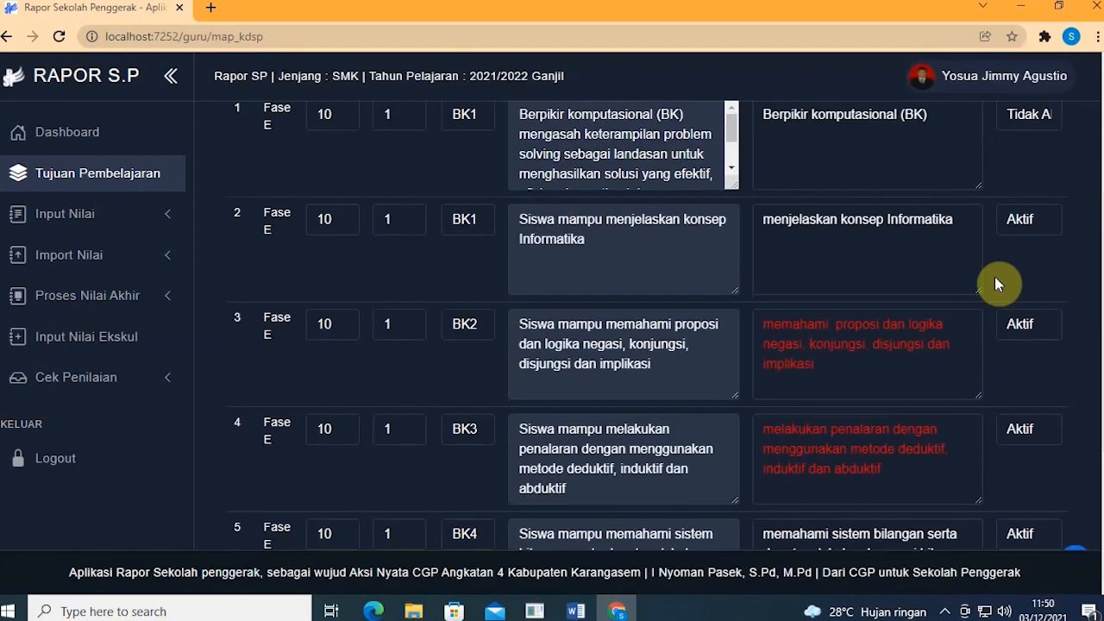
scroll(811, 289, "up", 2)
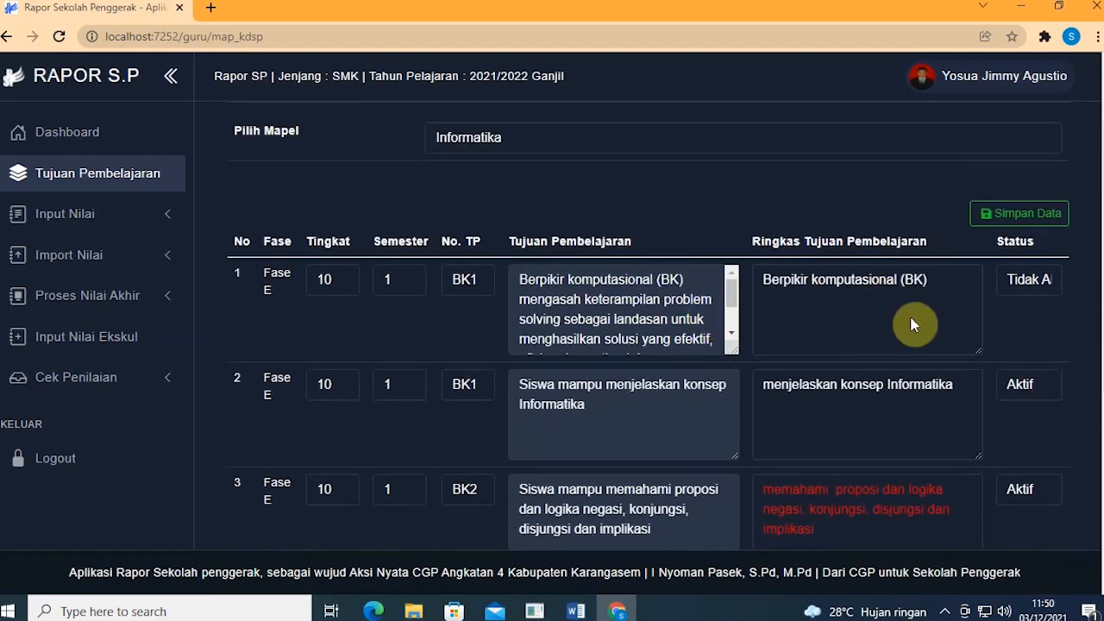
scroll(920, 344, "up", 1)
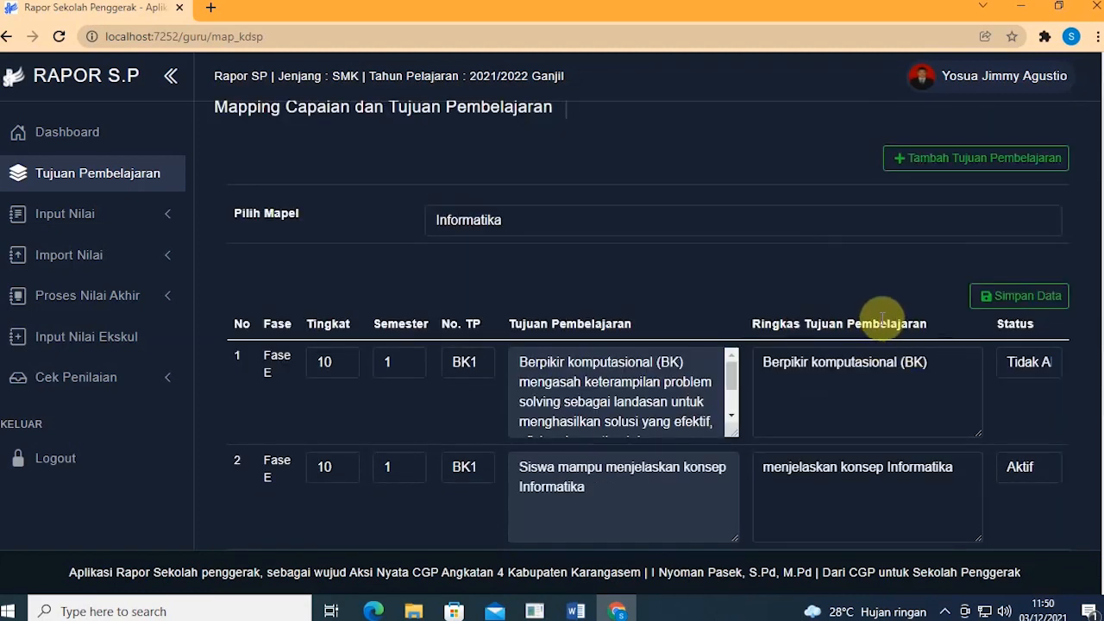
scroll(882, 319, "up", 1)
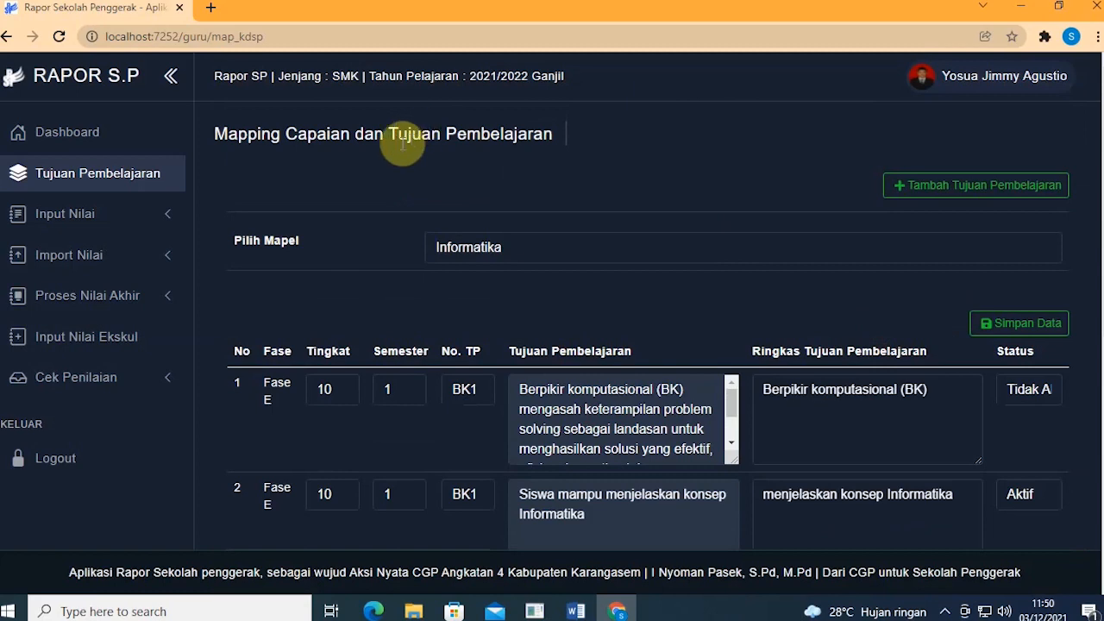
scroll(844, 234, "down", 3)
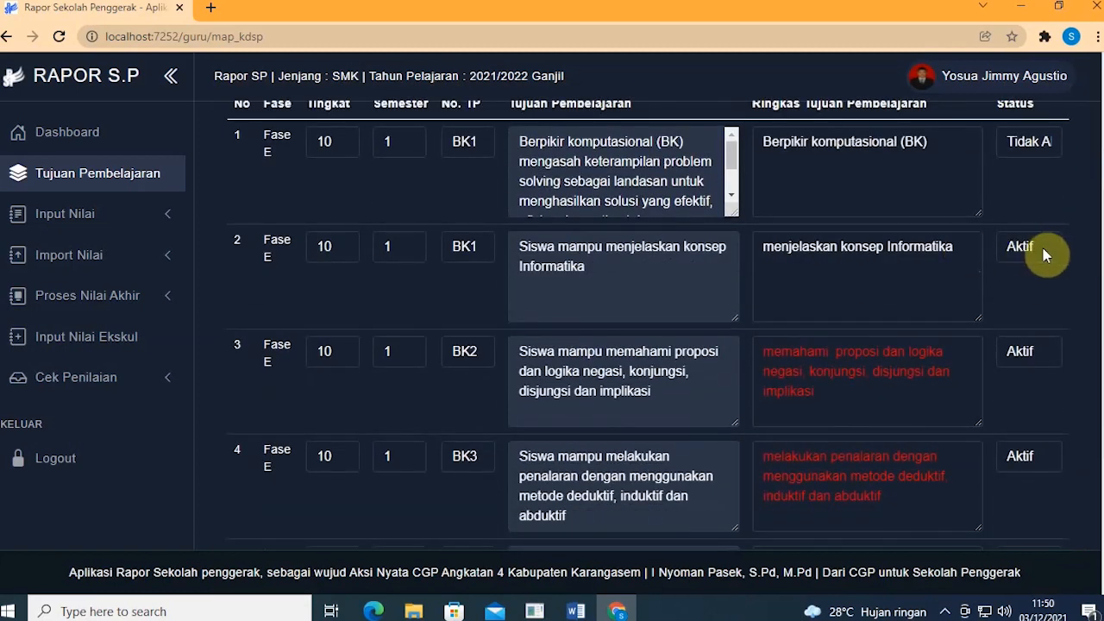
scroll(1044, 250, "down", 1)
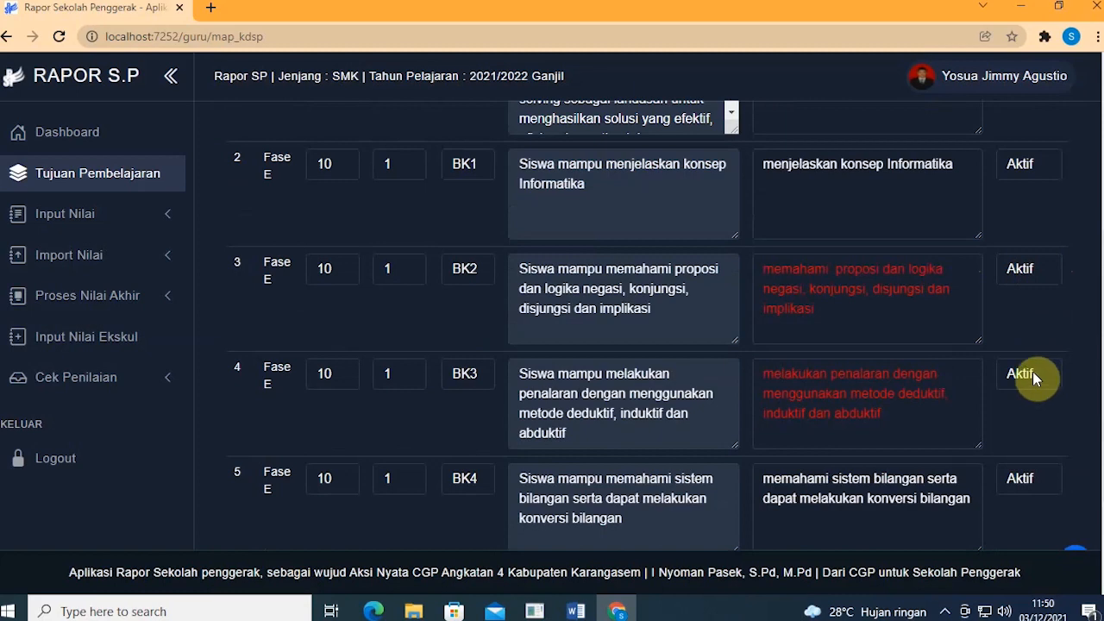
scroll(1033, 371, "down", 2)
Step: Adjust the BK5 Ringkas Tujuan Pembelajaran summary and save the objectives again
left_click(875, 453)
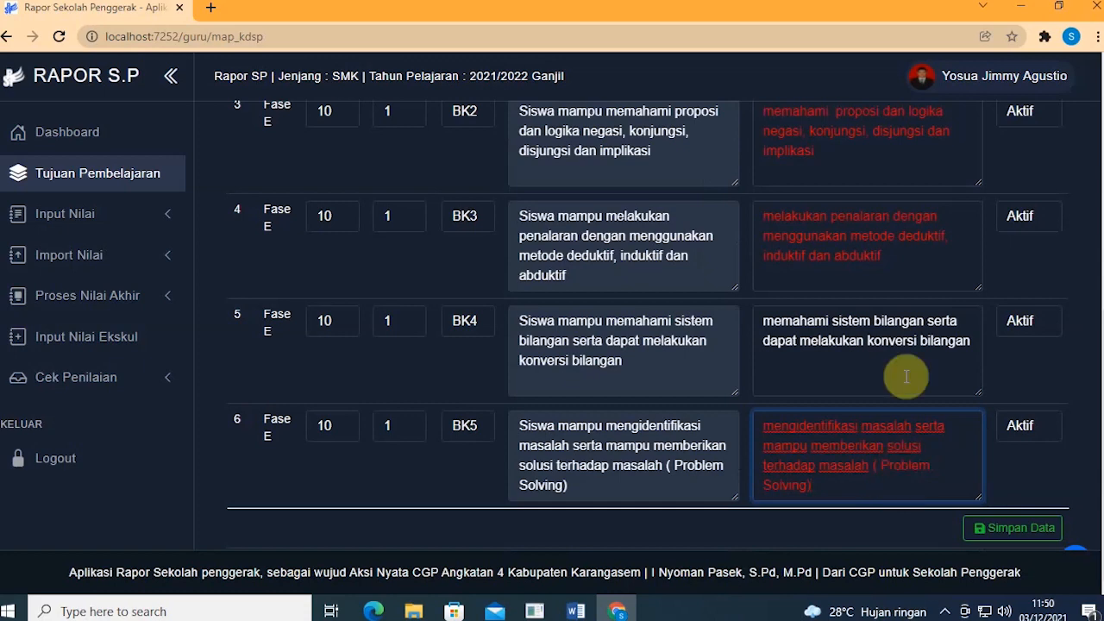
scroll(913, 348, "up", 2)
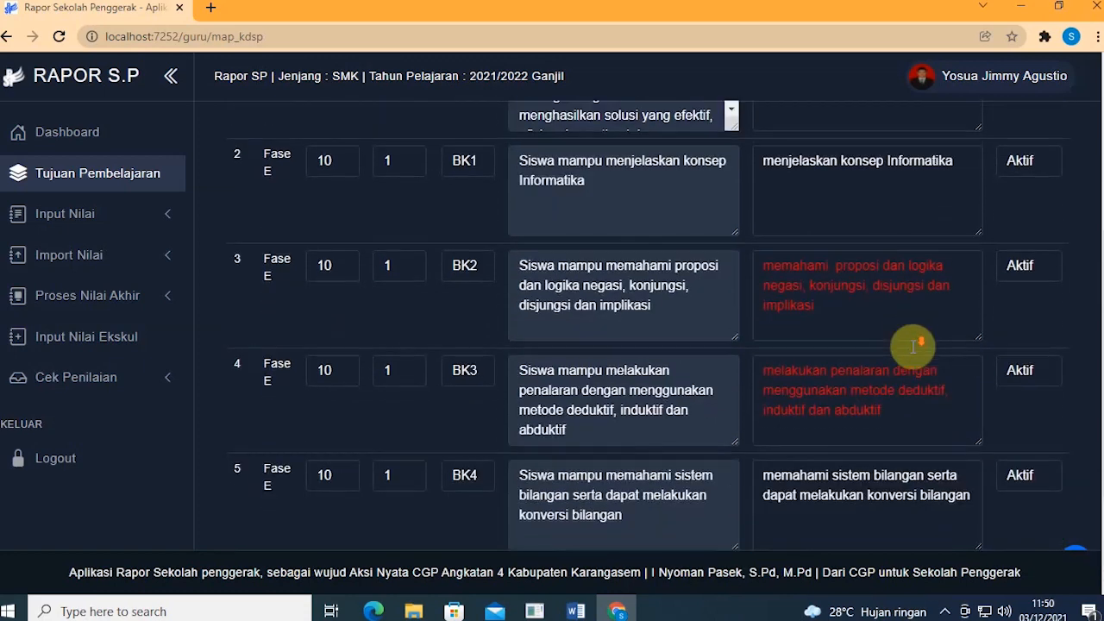
scroll(912, 345, "down", 2)
scroll(1010, 493, "up", 3)
scroll(907, 316, "down", 3)
left_click(1008, 528)
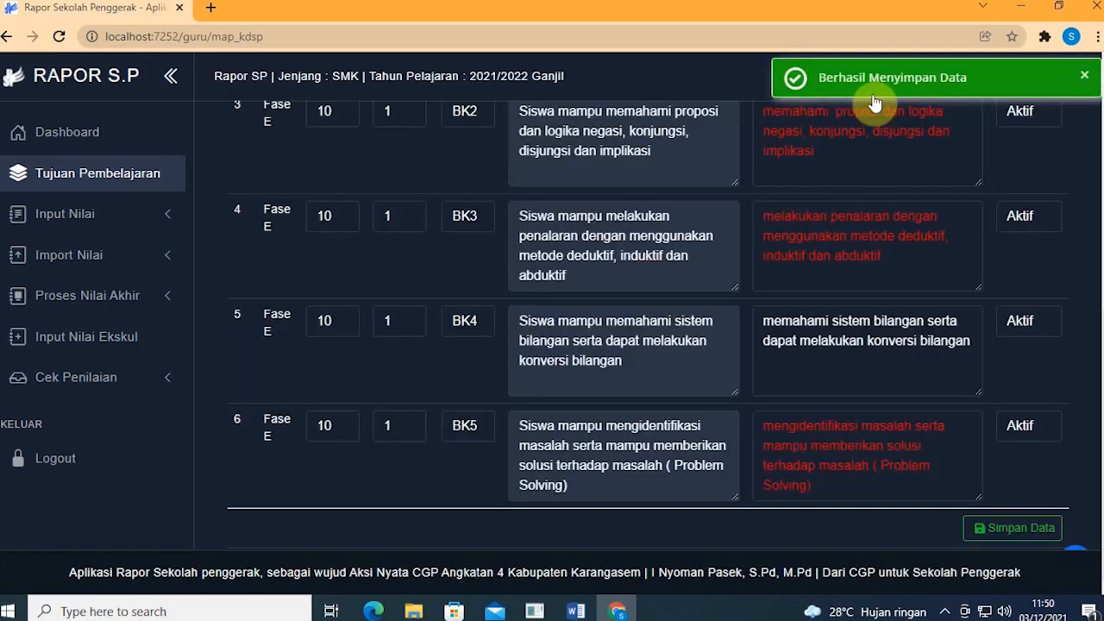
Step: Pause the screen recorder from its icon among the hidden system-tray icons
scroll(442, 238, "up", 5)
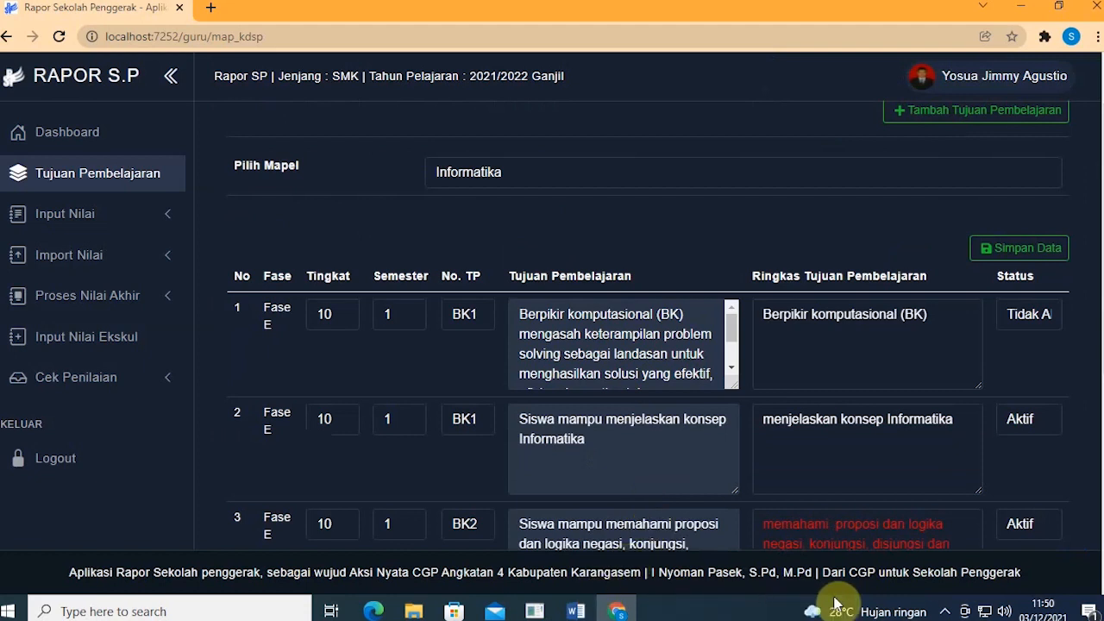
left_click(945, 611)
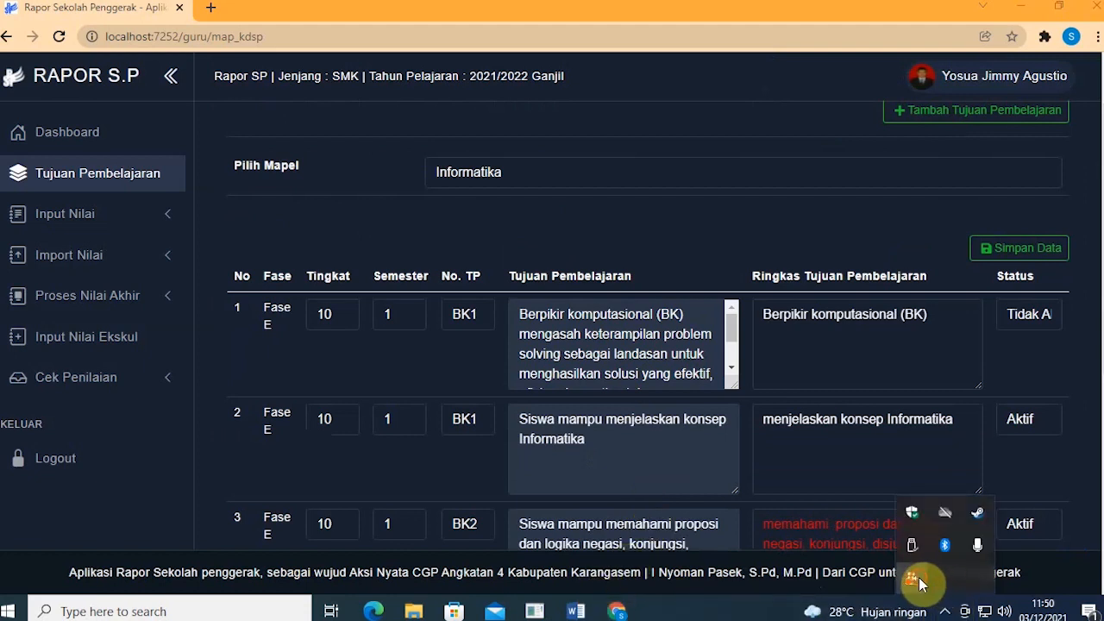
right_click(917, 581)
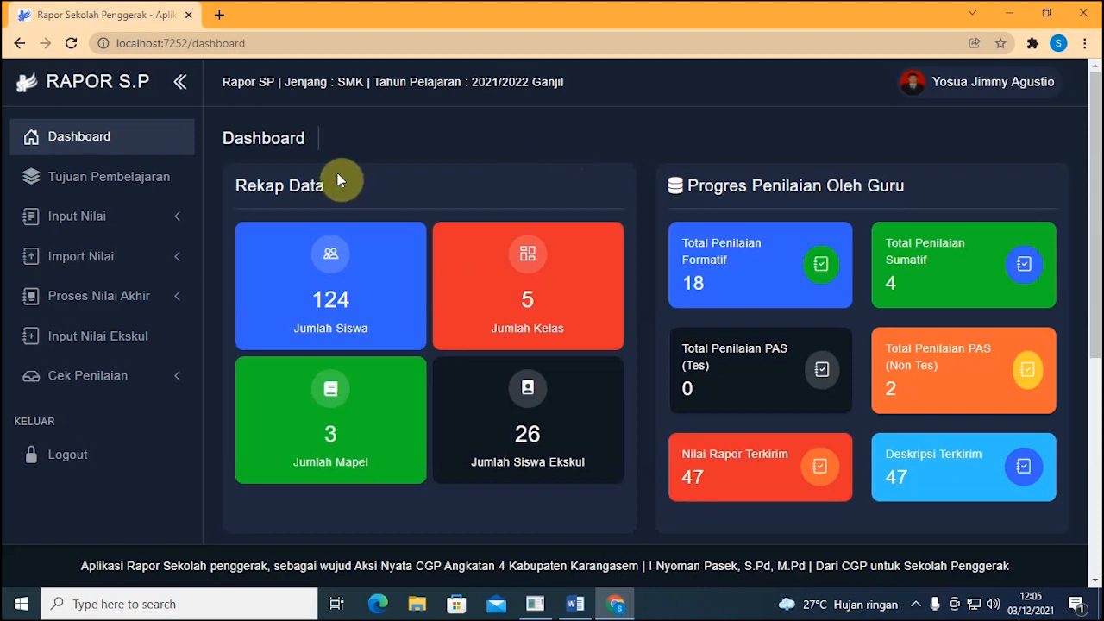
Step: Go to Input Nilai > Nilai Formatif, with class X-MM preset
left_click(179, 216)
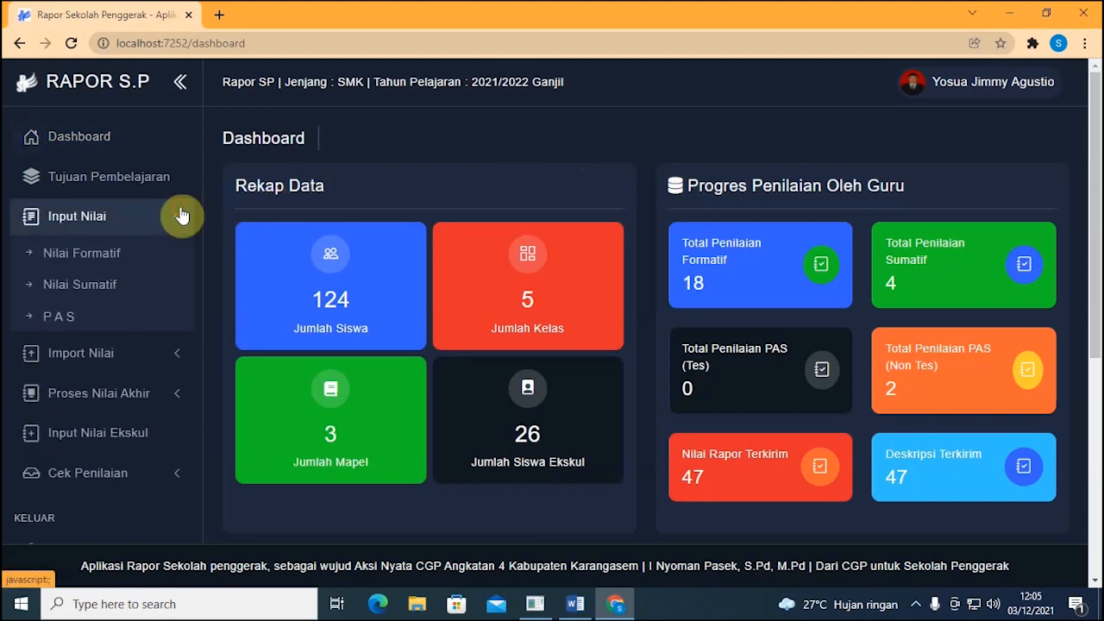
left_click(181, 216)
left_click(181, 256)
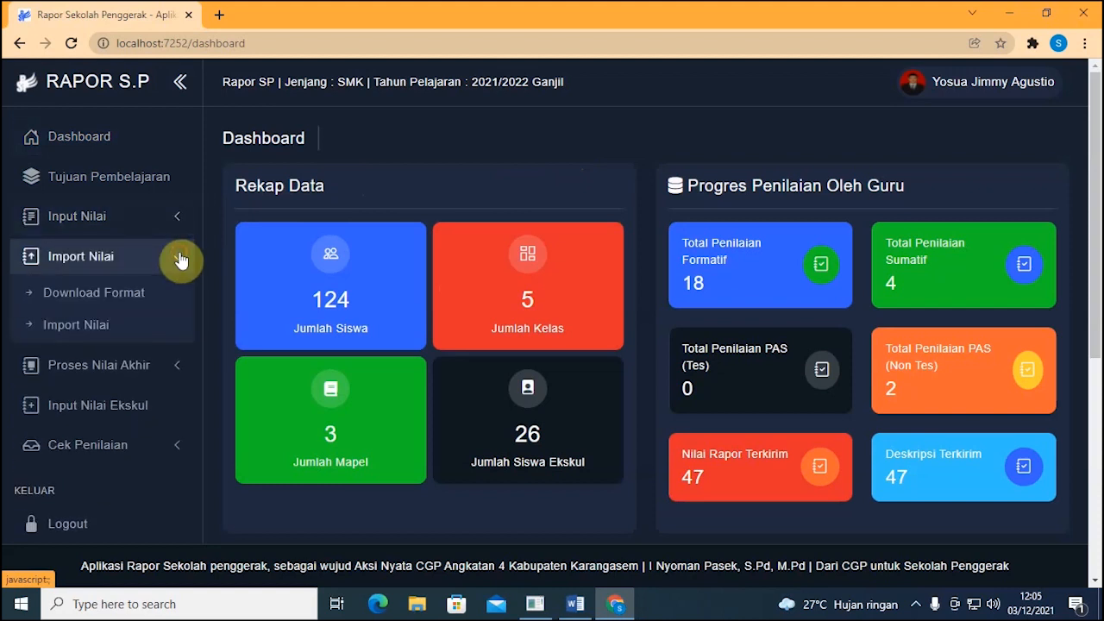
left_click(153, 215)
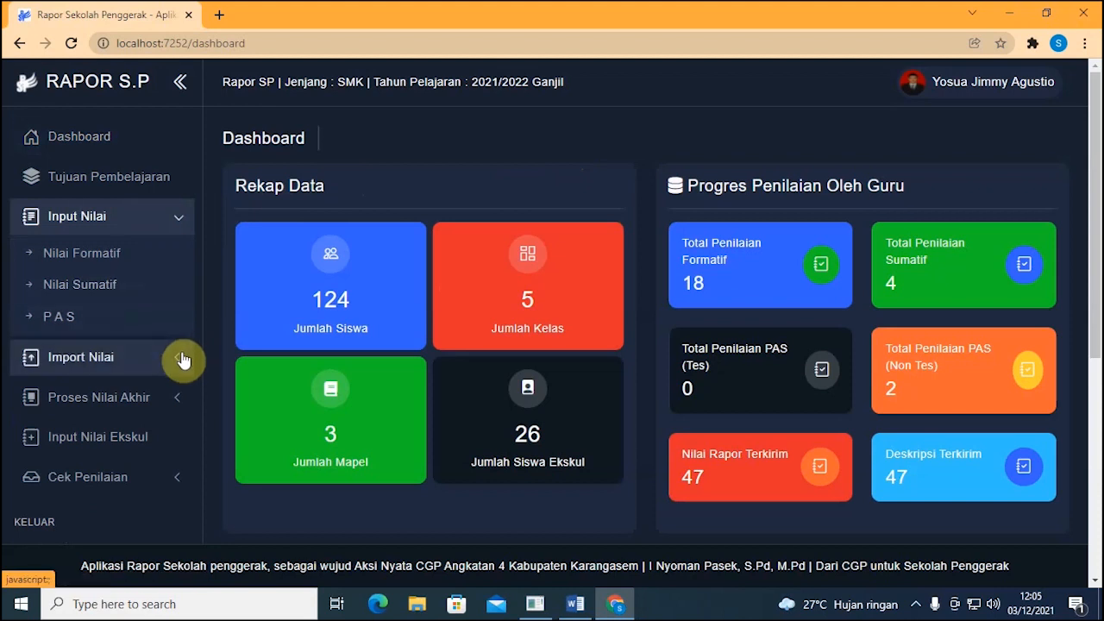
left_click(174, 231)
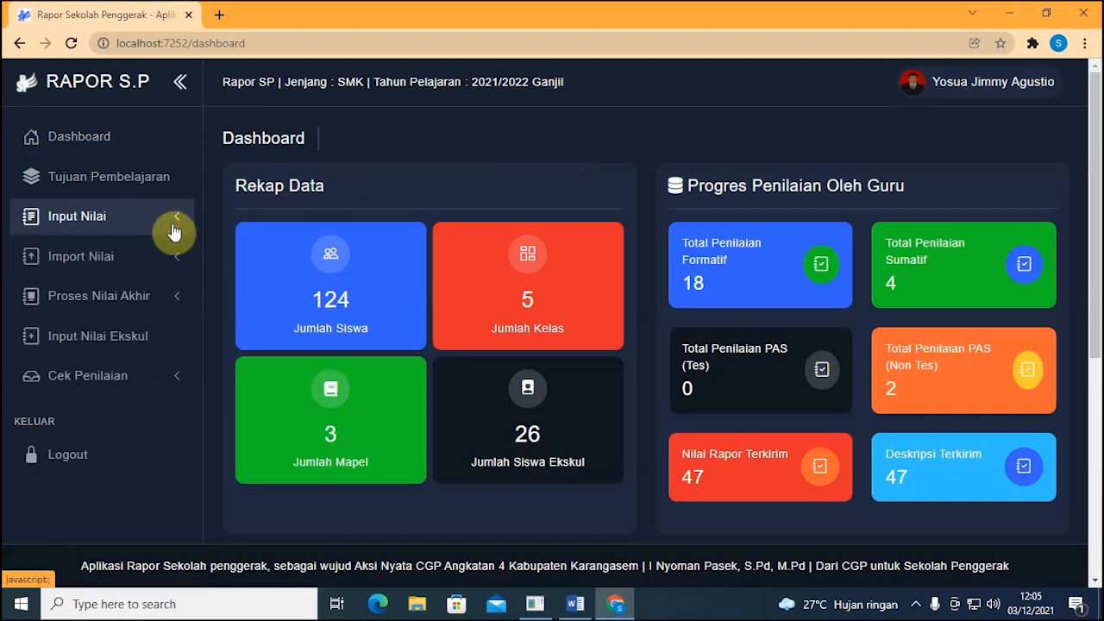
left_click(173, 231)
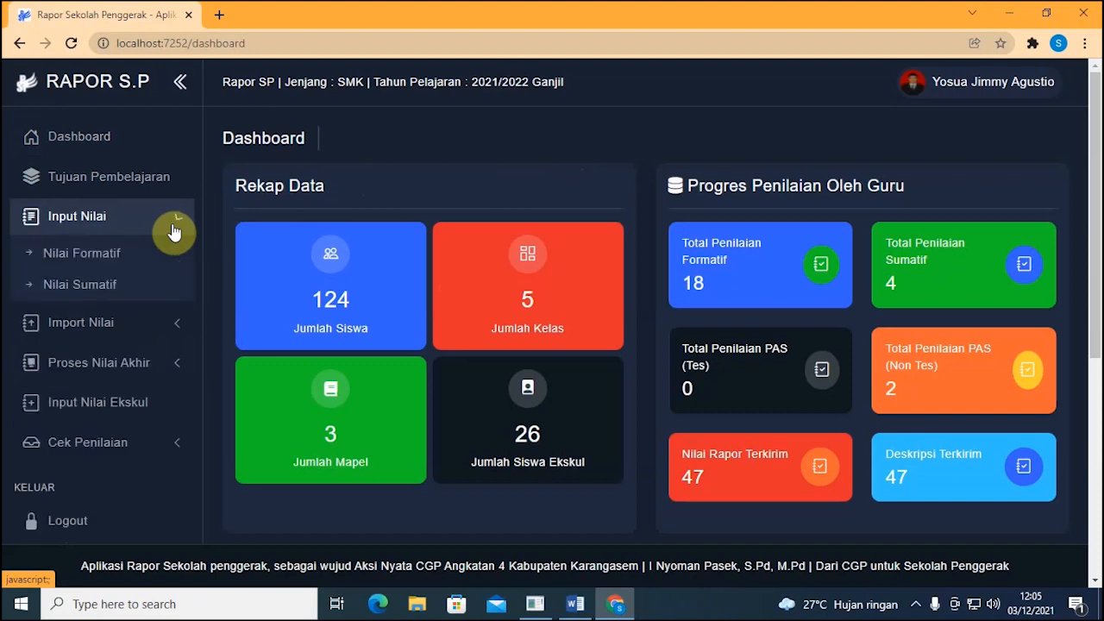
left_click(176, 257)
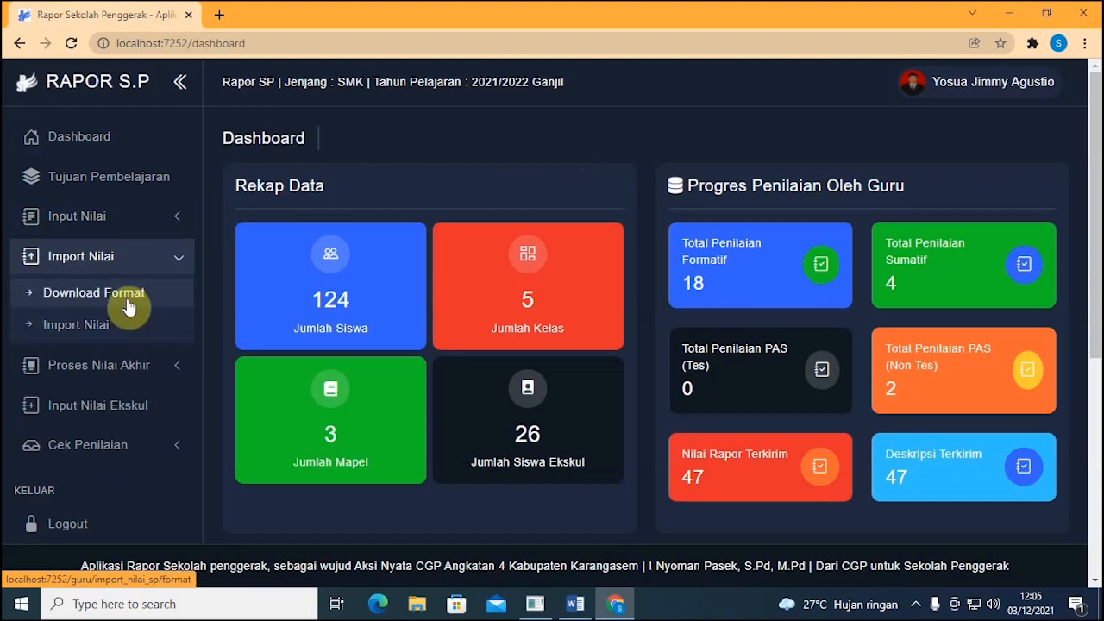
left_click(172, 269)
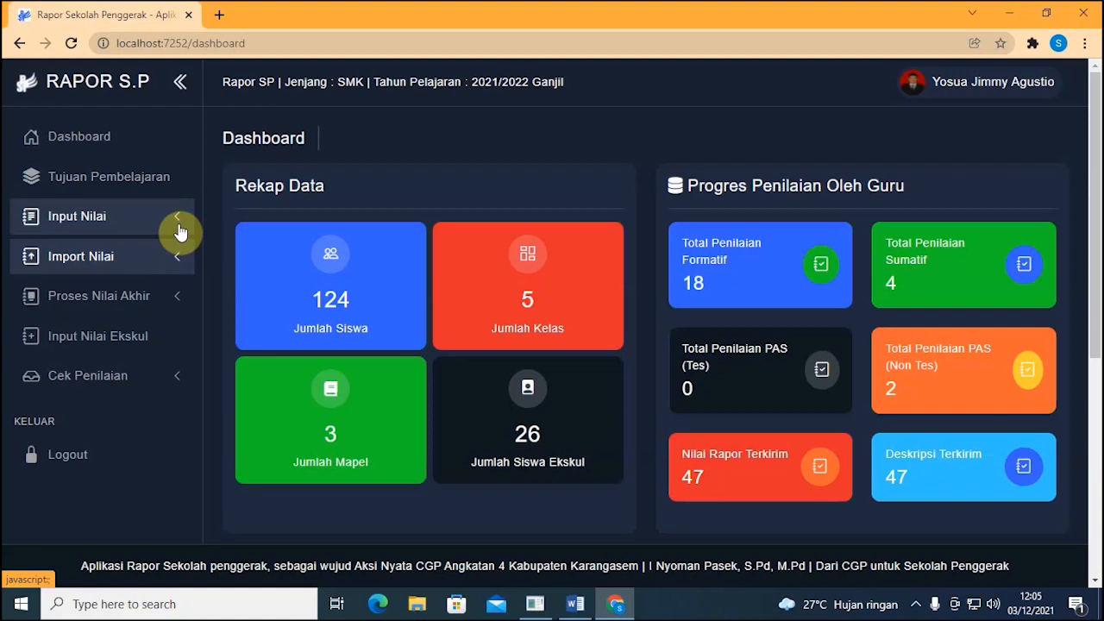
left_click(179, 229)
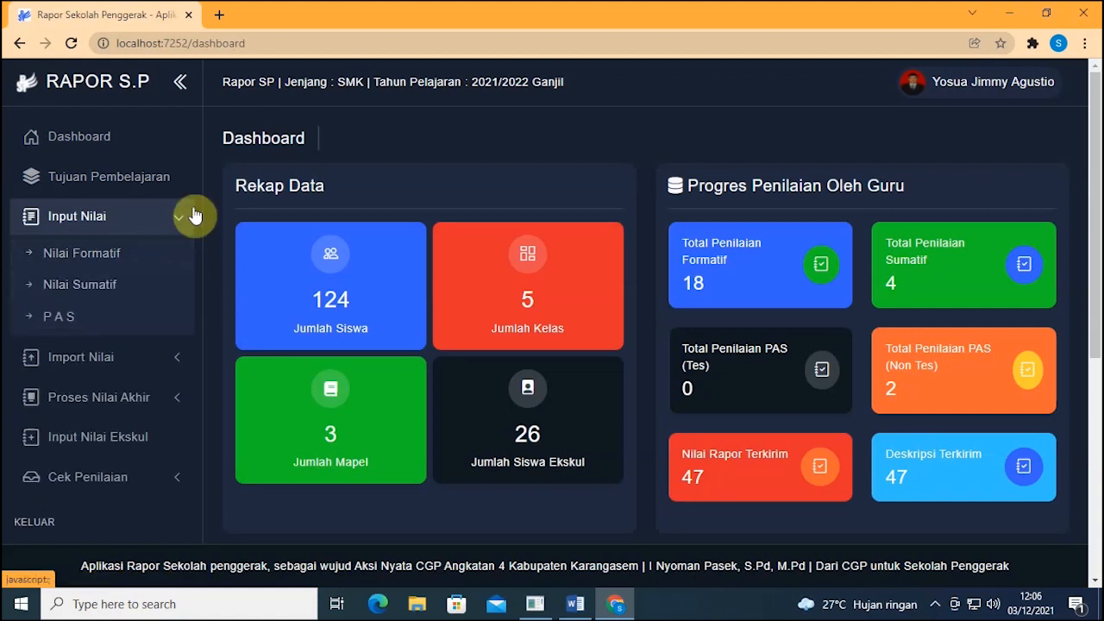
left_click(125, 261)
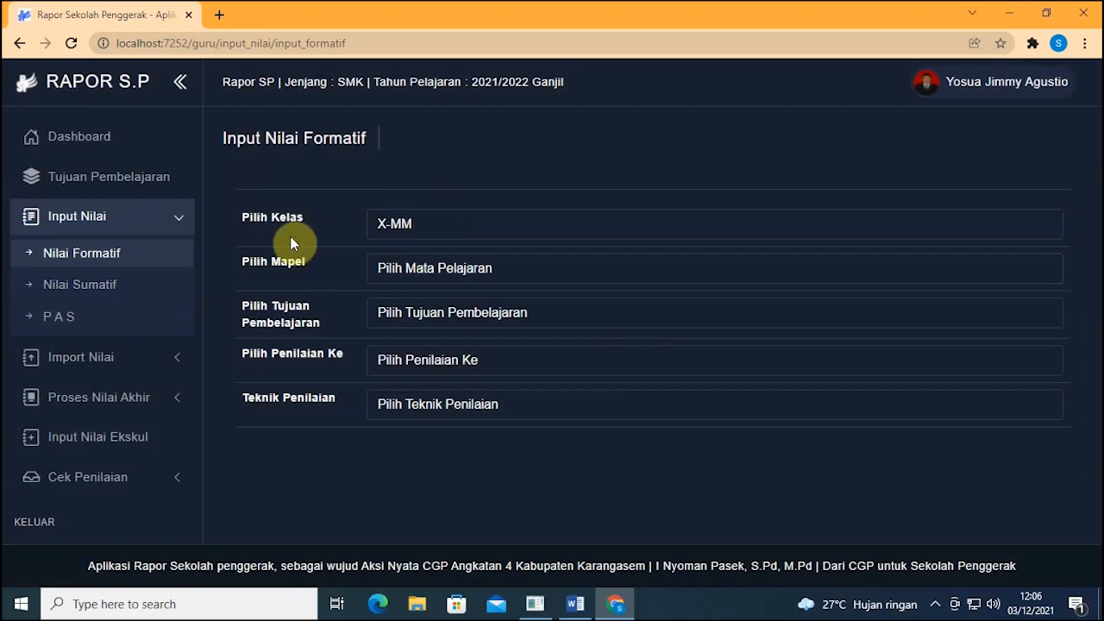
Step: Choose class X-MM, subject Informatika and learning objective BK1 in the formative form
left_click(415, 224)
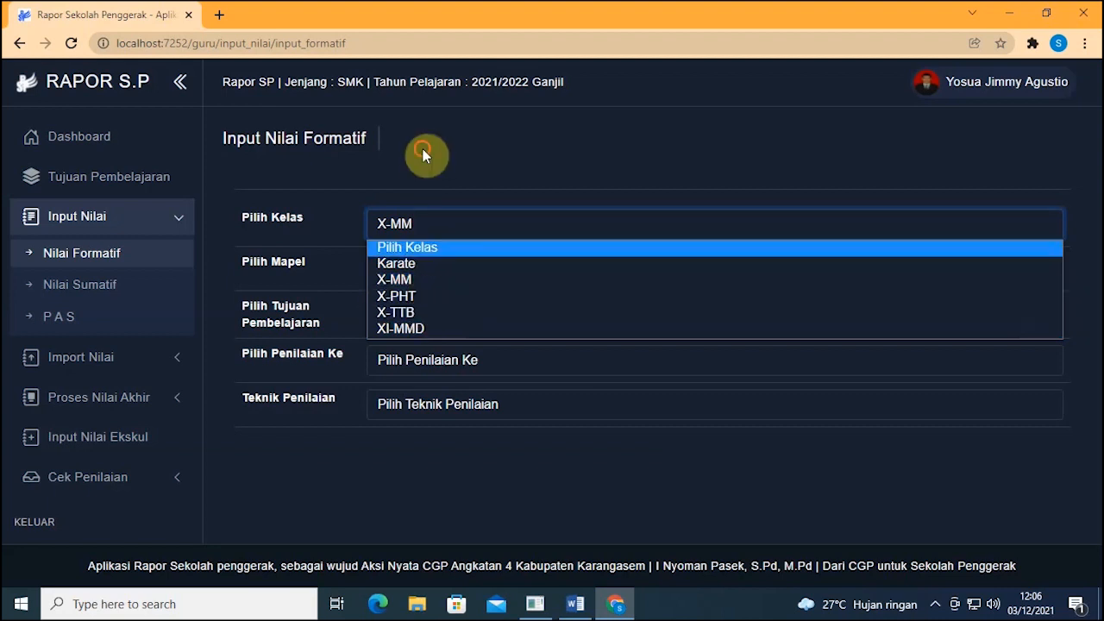
left_click(424, 205)
left_click(425, 217)
left_click(425, 218)
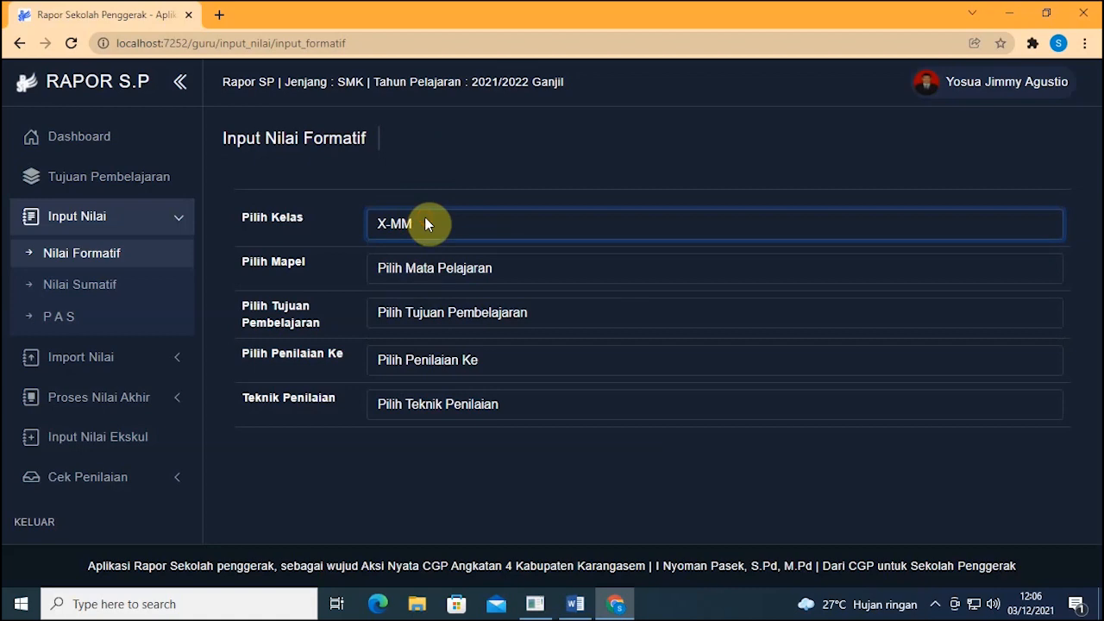
left_click(457, 281)
left_click(457, 306)
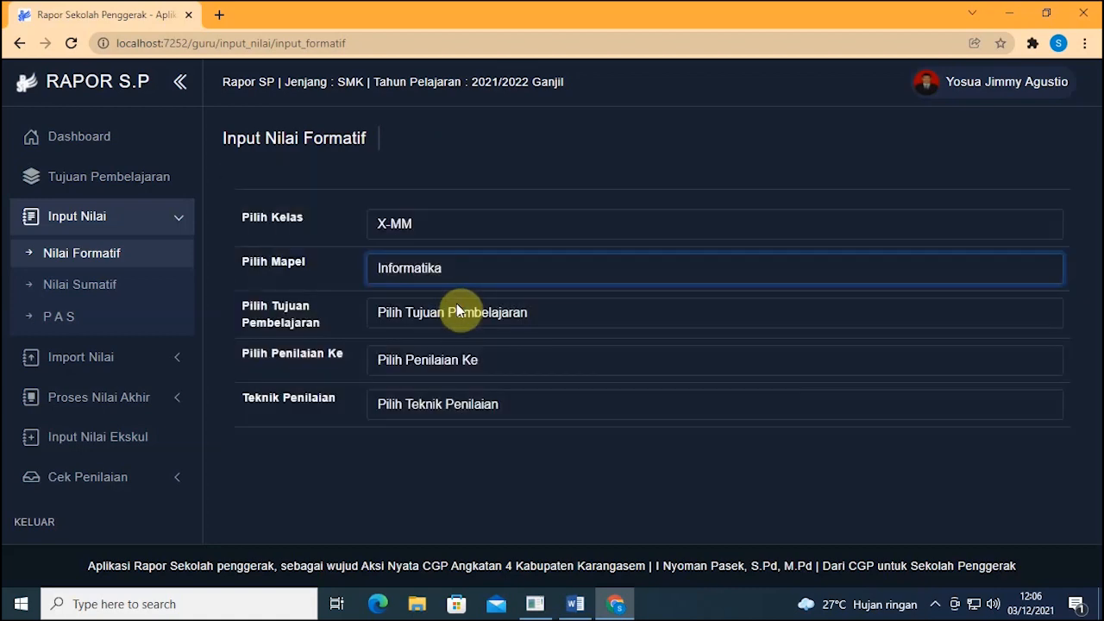
left_click(458, 310)
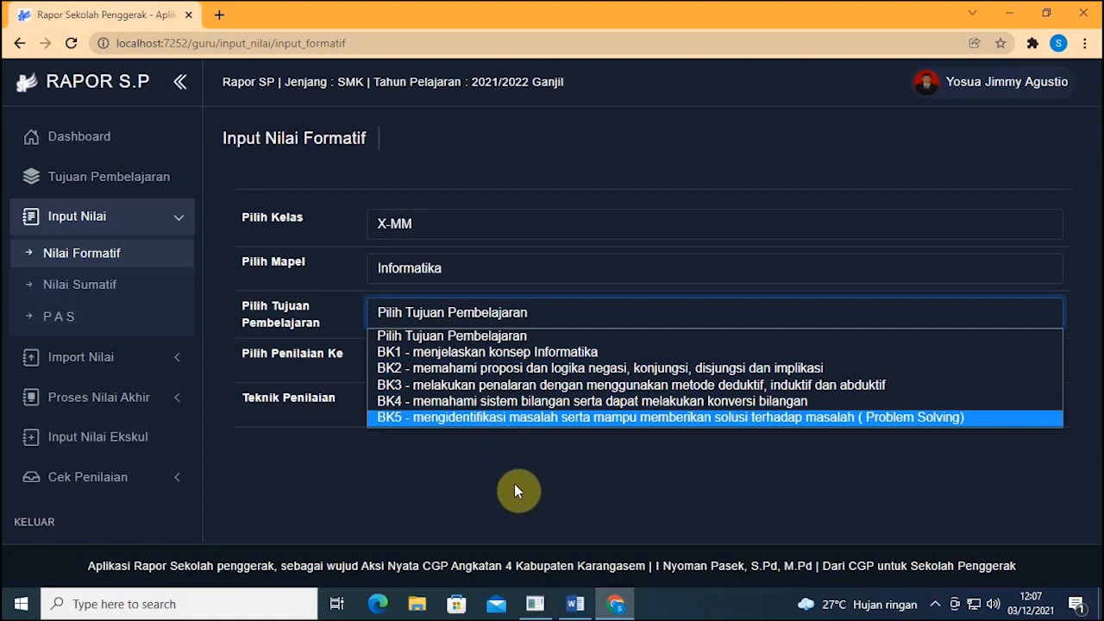
left_click(488, 447)
left_click(463, 317)
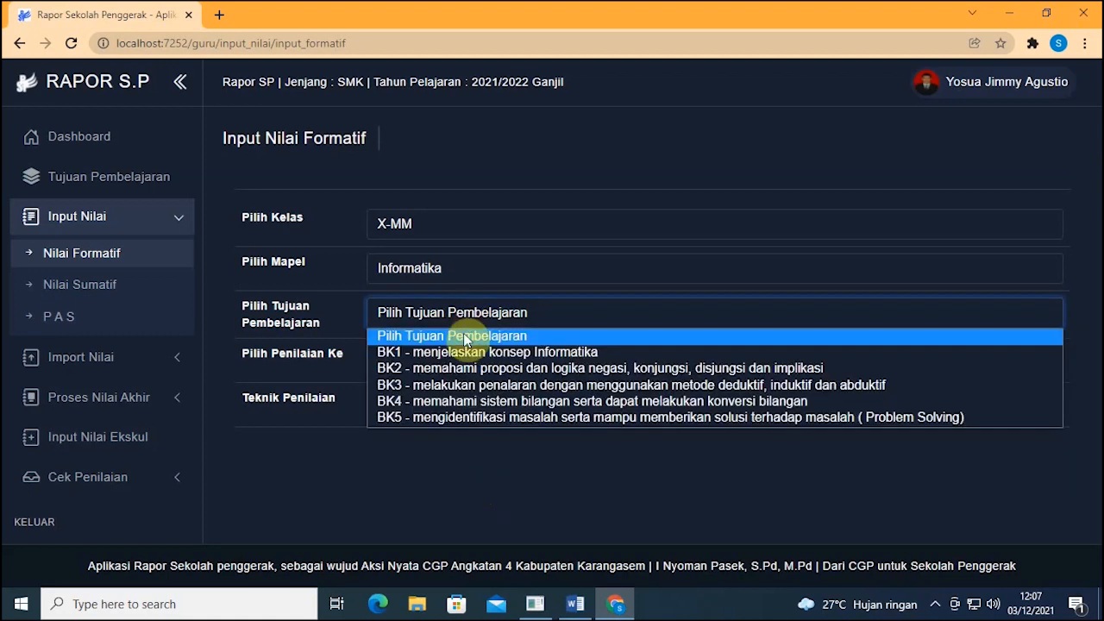
left_click(471, 354)
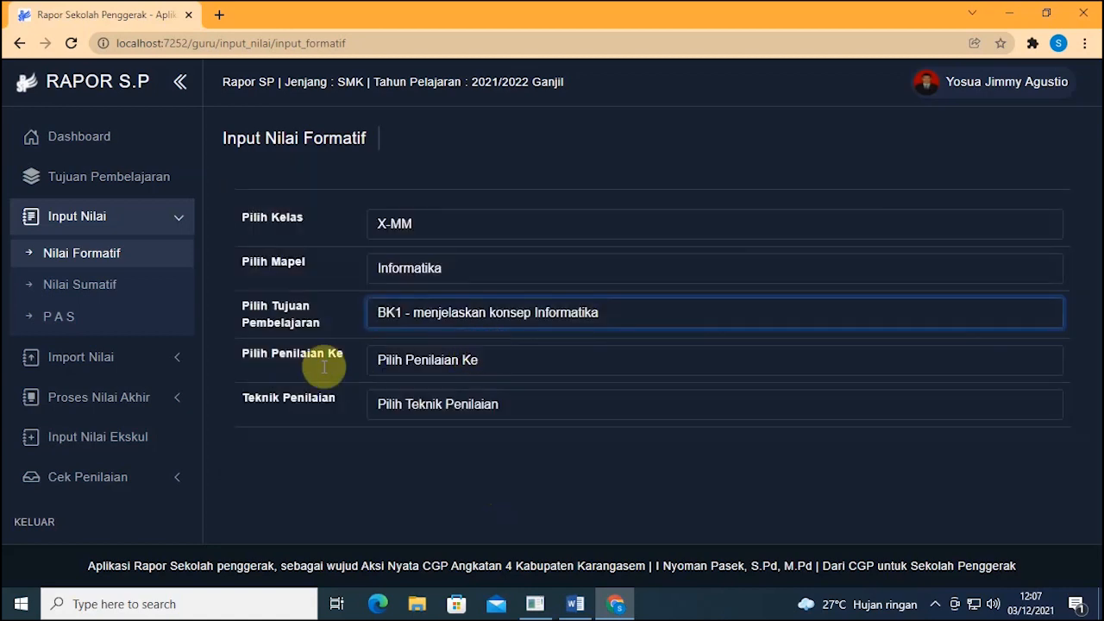
Step: Set Penilaian Ke to 1 and Teknik Penilaian to Tes Tulis to show the students
left_click(393, 361)
left_click(422, 397)
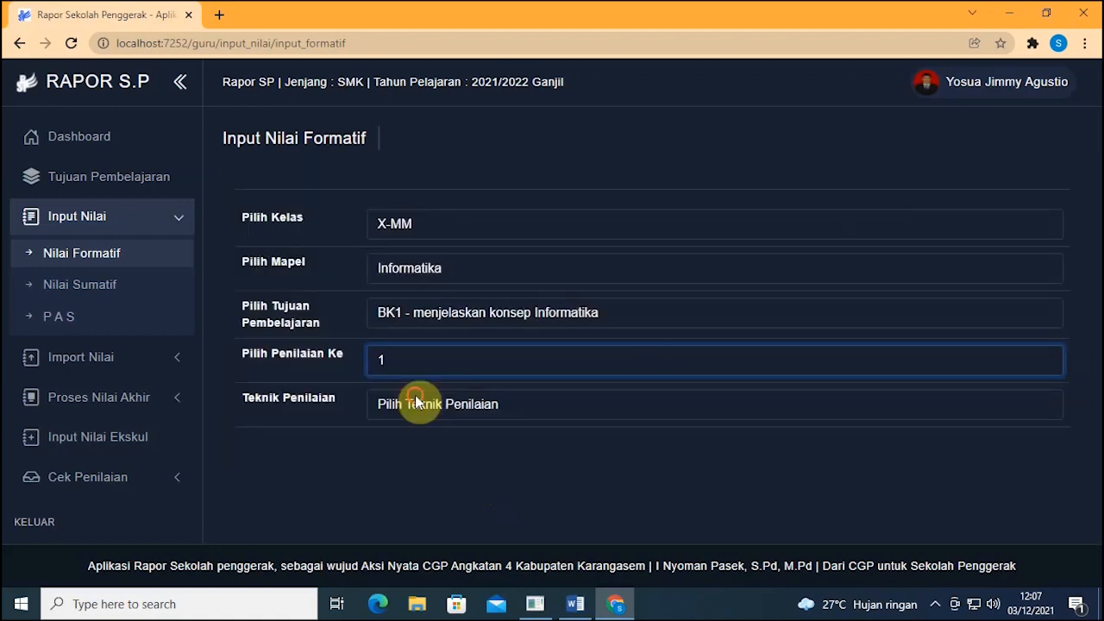
left_click(415, 403)
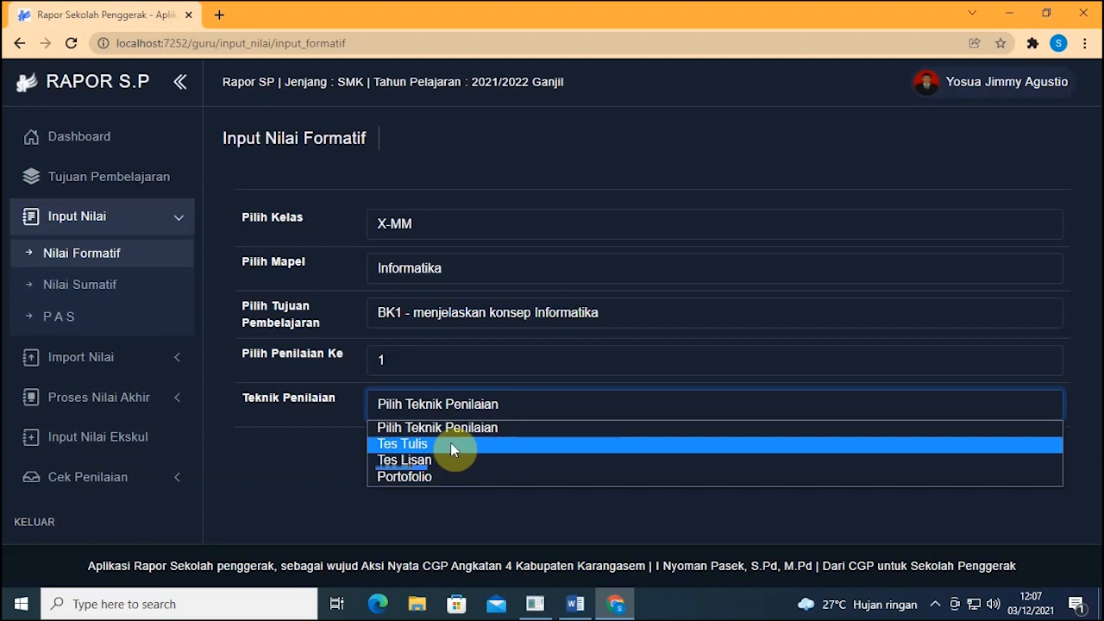
left_click(452, 505)
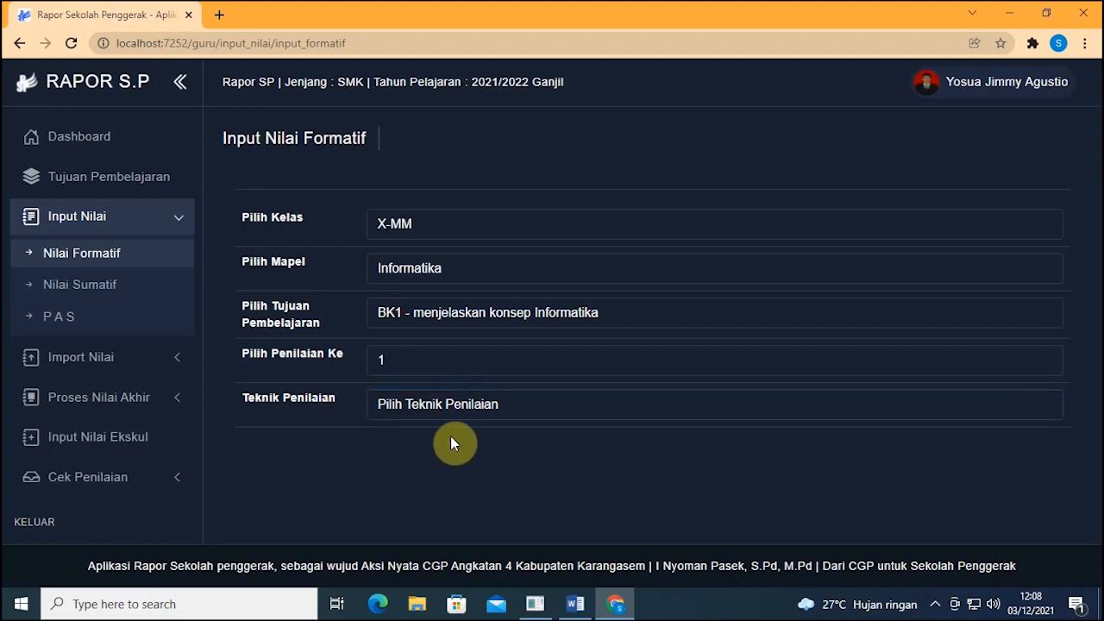
left_click(449, 413)
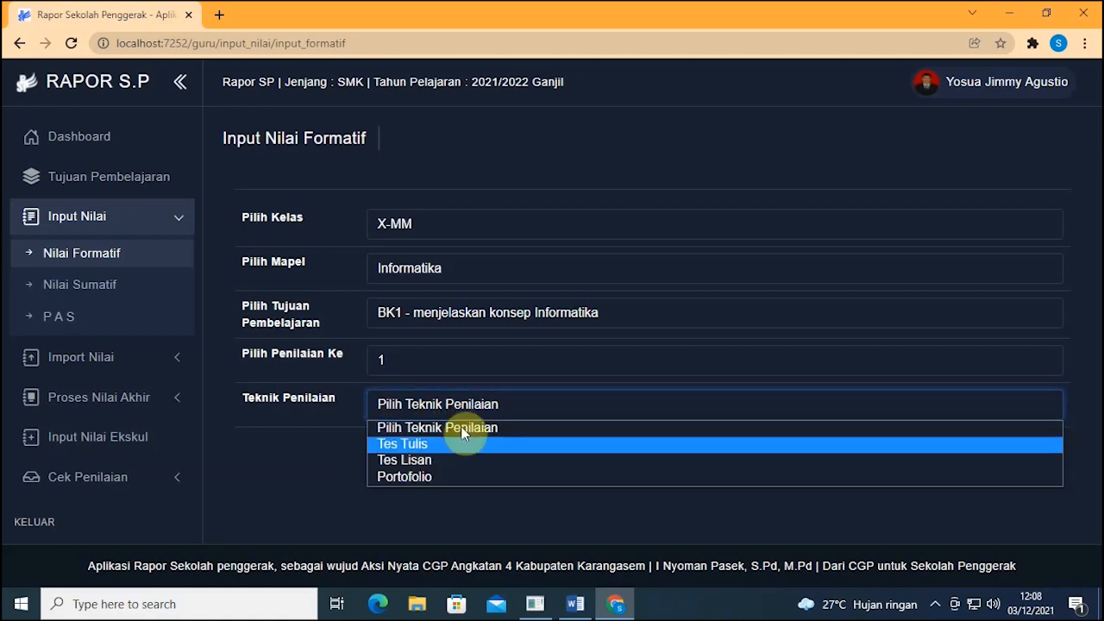
left_click(462, 443)
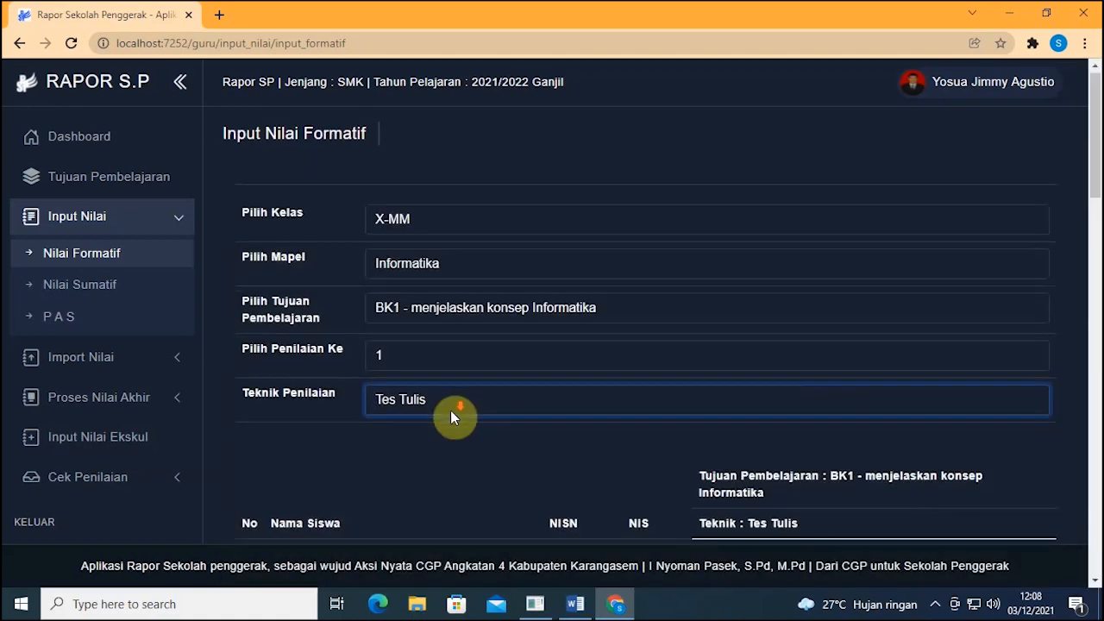
Step: Enter 80 as the first student's Tes Tulis score and save with Simpan Data
scroll(558, 413, "down", 2)
scroll(525, 395, "up", 2)
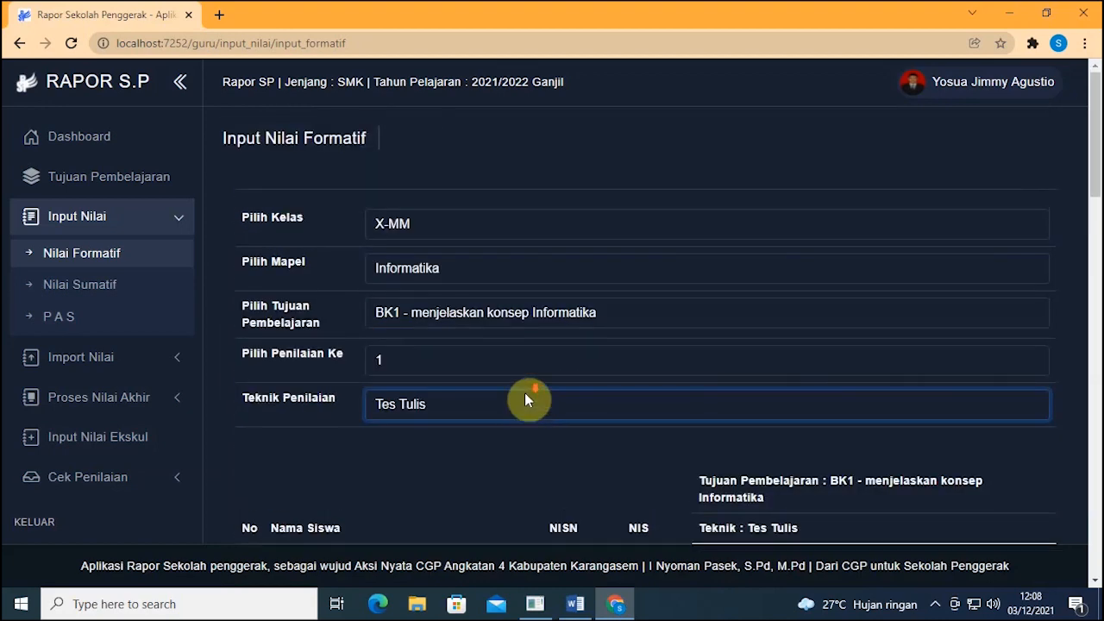
scroll(525, 397, "down", 3)
scroll(721, 348, "up", 3)
scroll(712, 345, "down", 3)
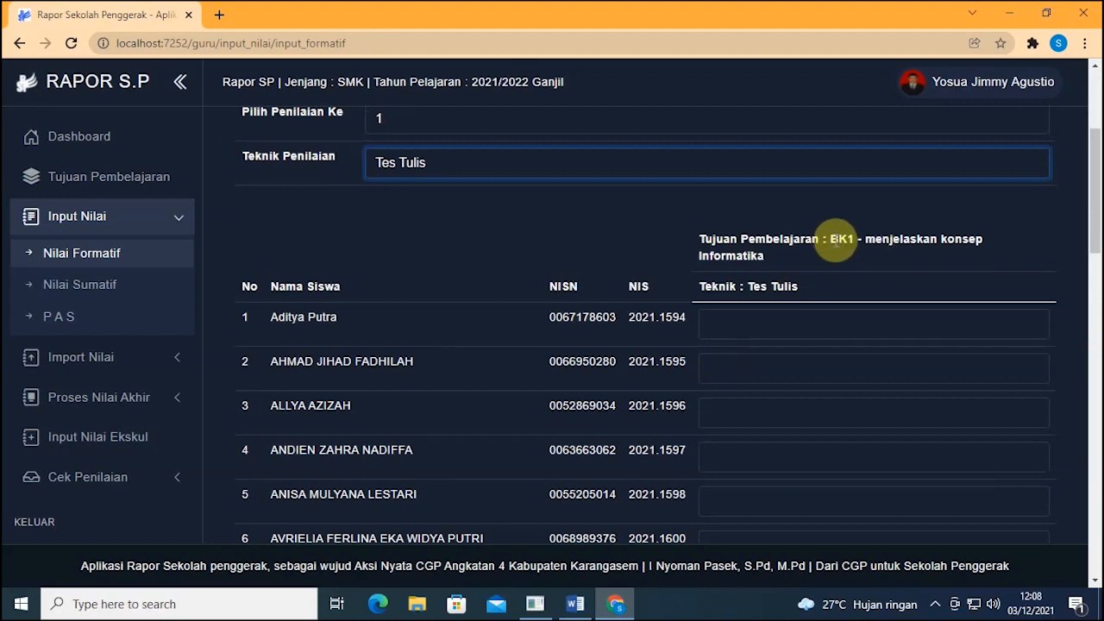
left_click(811, 319)
scroll(808, 321, "down", 12)
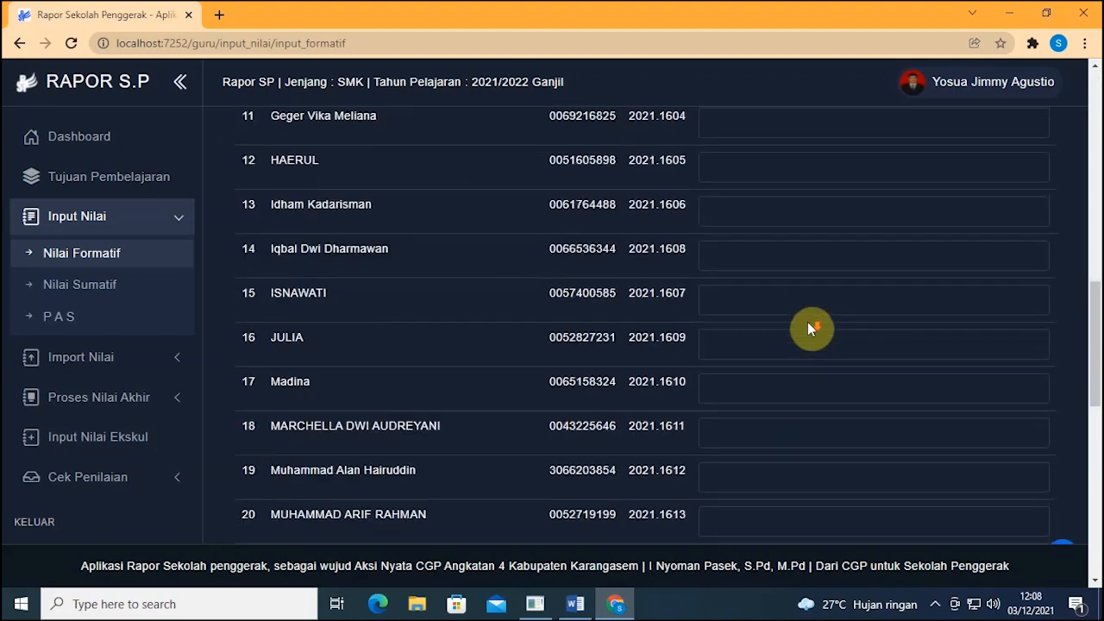
scroll(807, 323, "down", 4)
scroll(798, 323, "up", 17)
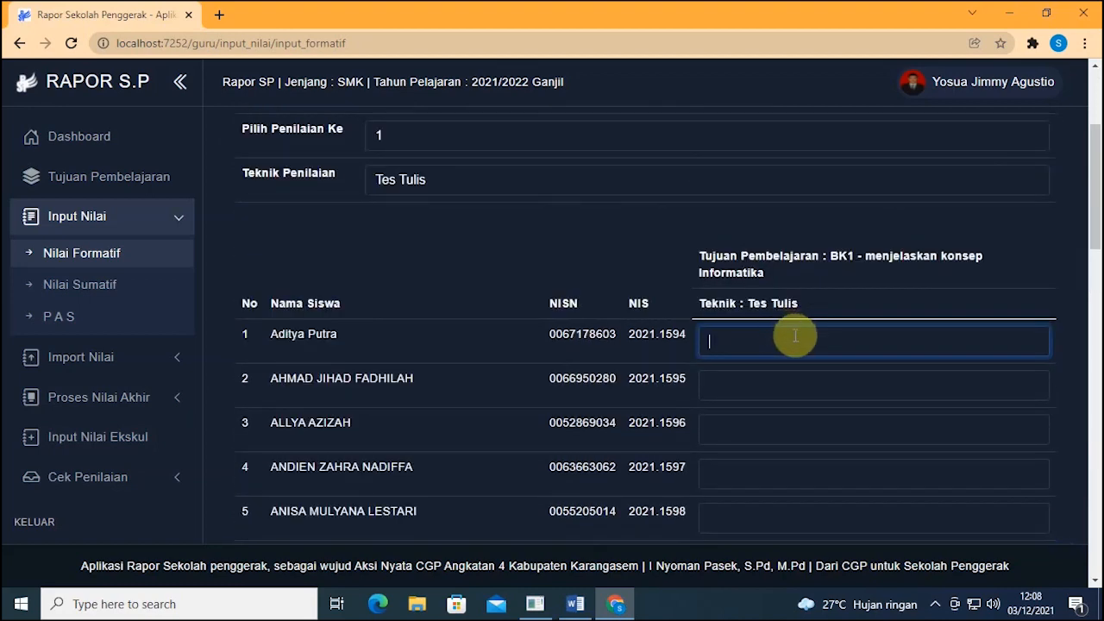
type("80")
scroll(795, 338, "down", 15)
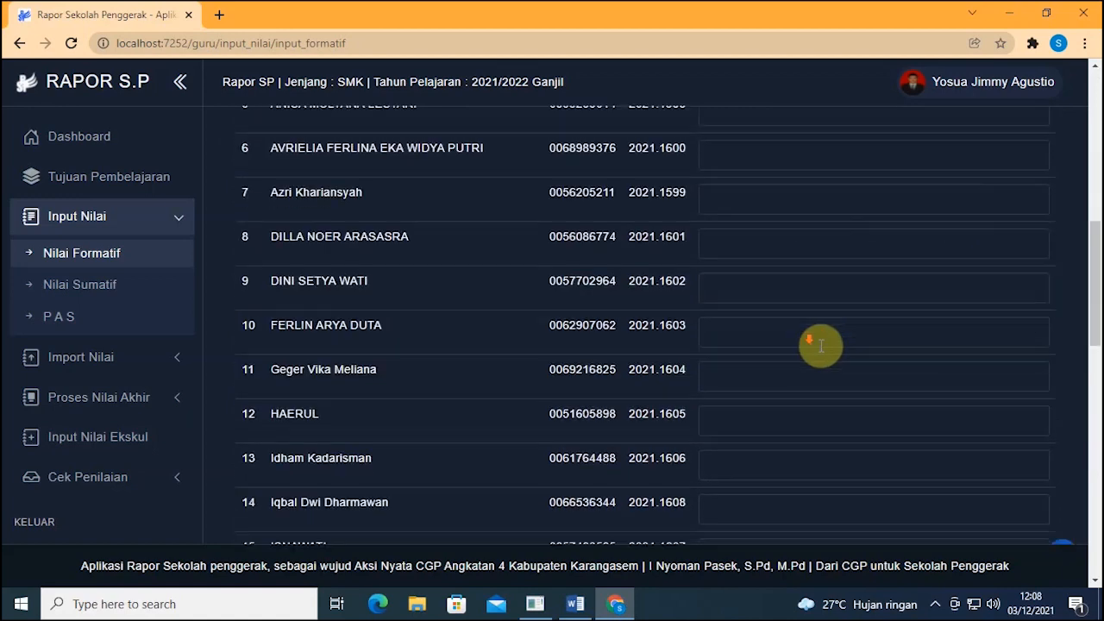
left_click(1021, 523)
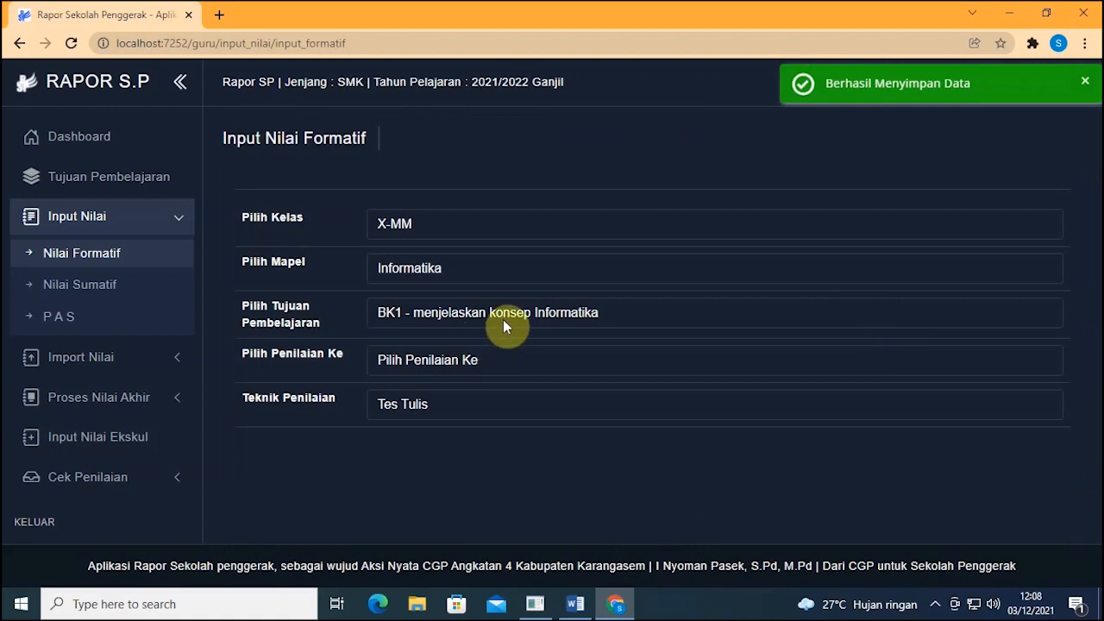
left_click(503, 319)
Step: Reload BK1 assessment 1 and confirm the first student's saved 80.00 score
left_click(503, 319)
left_click(503, 319)
left_click(503, 320)
left_click(503, 319)
left_click(503, 319)
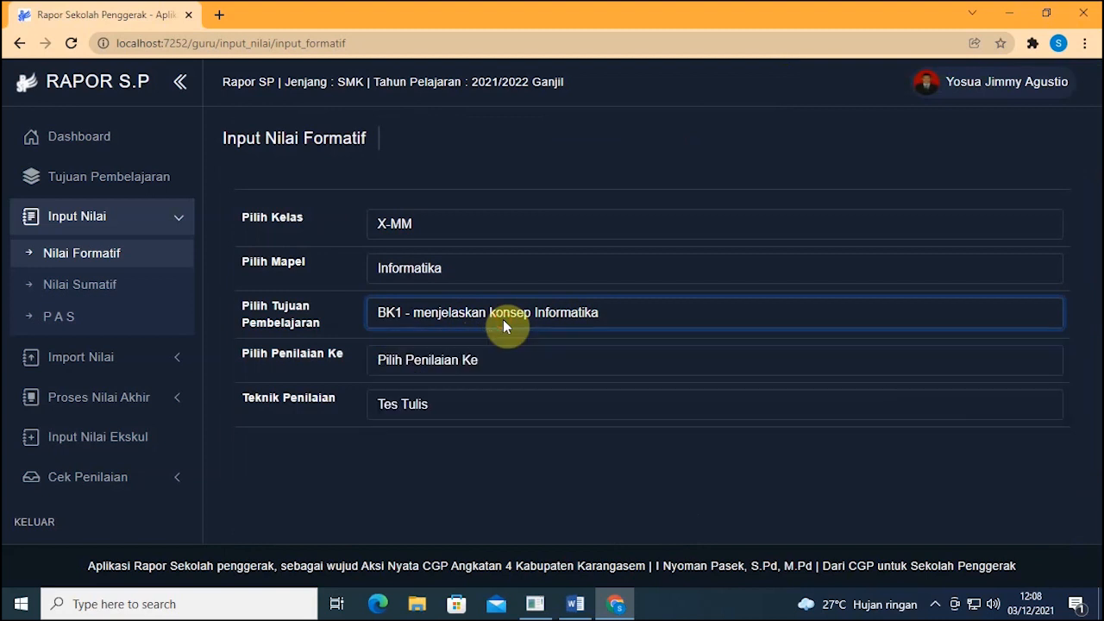
left_click(484, 356)
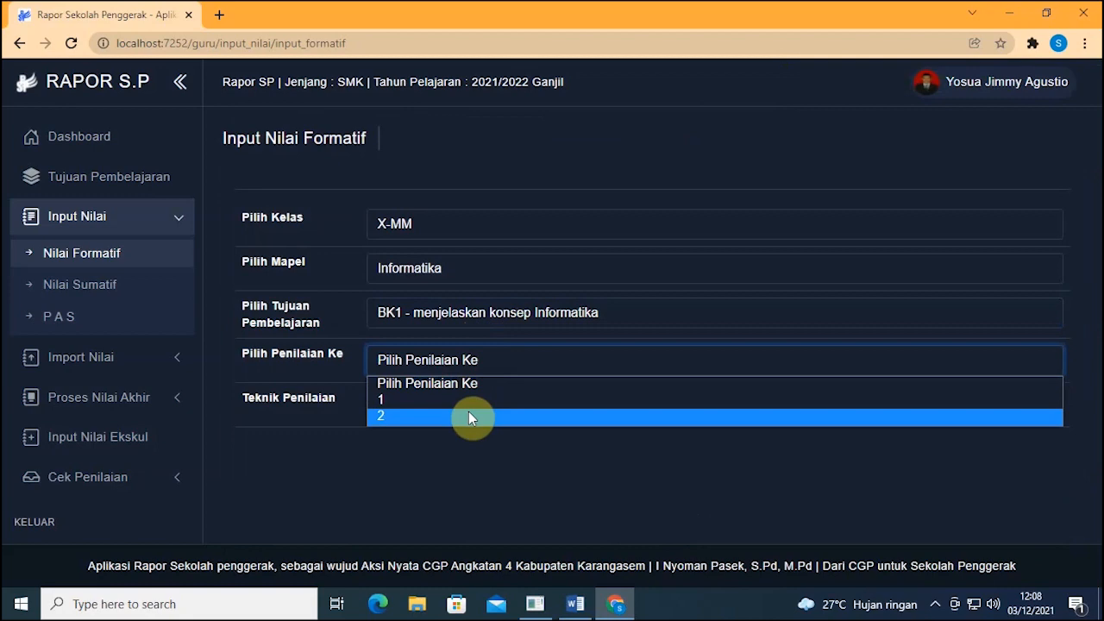
left_click(405, 399)
scroll(485, 355, "down", 5)
scroll(487, 352, "up", 3)
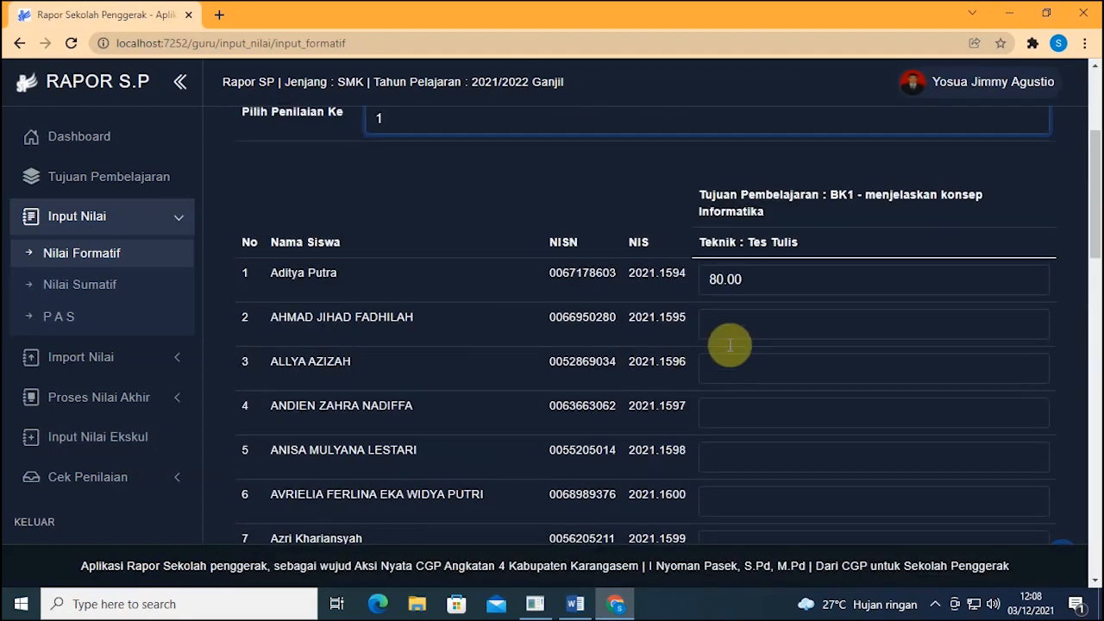
left_click(754, 284)
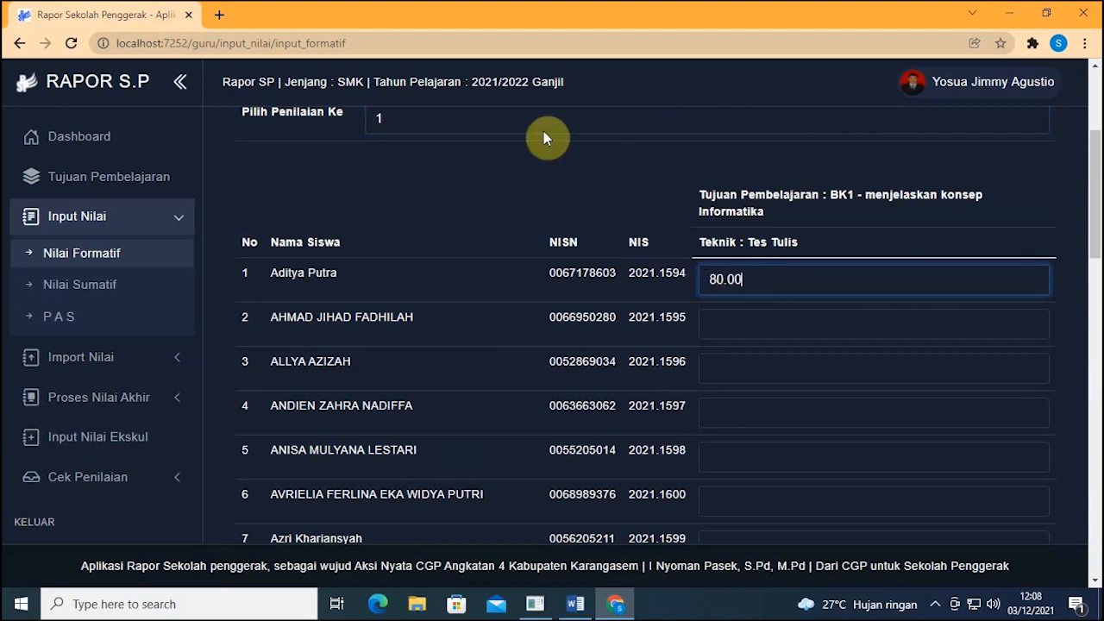
scroll(566, 191, "up", 2)
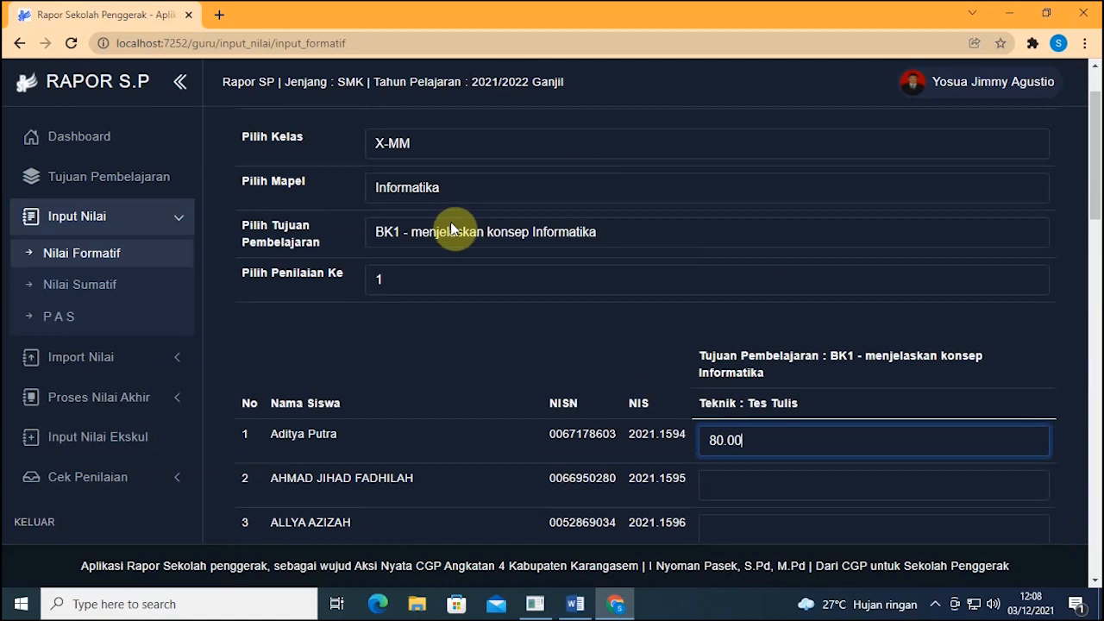
Step: Switch to BK1, Penilaian Ke 2, technique Tes Lisan, loading the empty score table
left_click(451, 226)
left_click(450, 228)
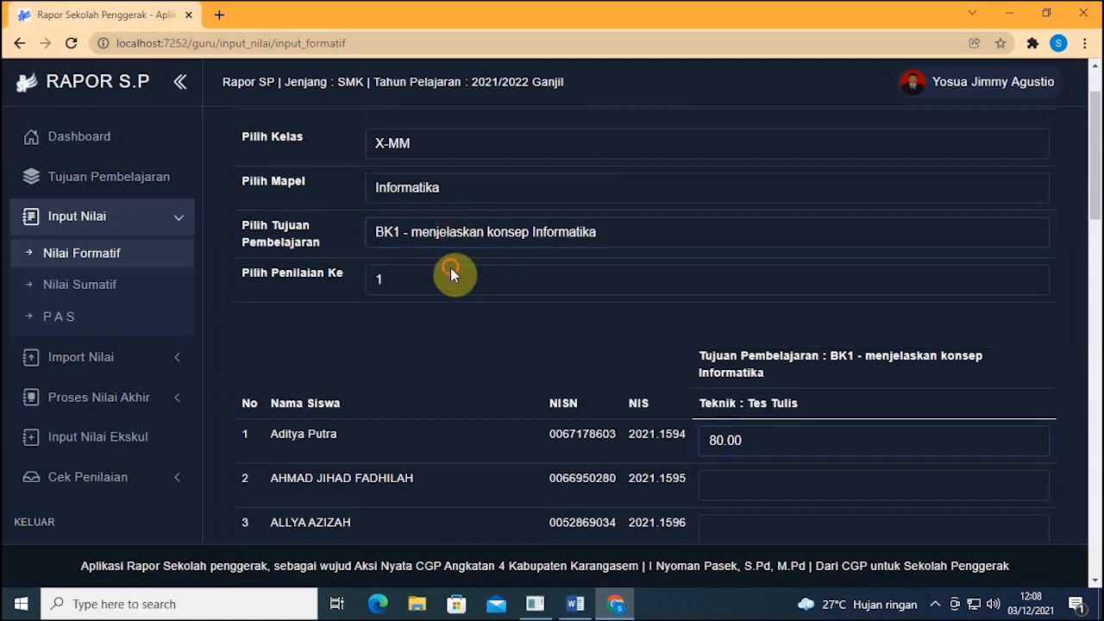
left_click(451, 267)
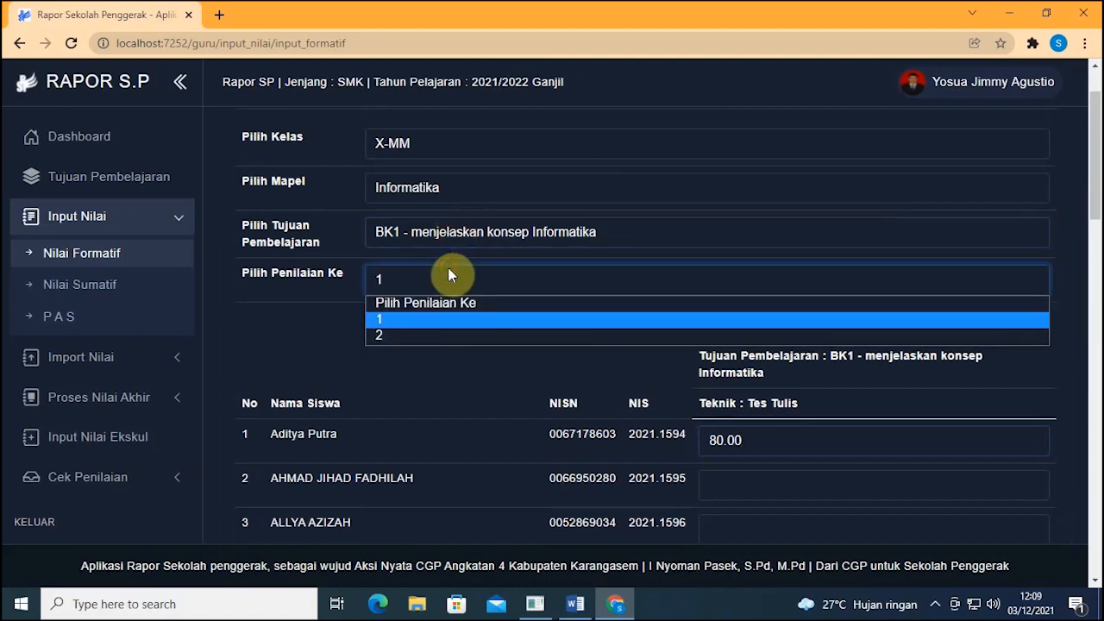
left_click(401, 336)
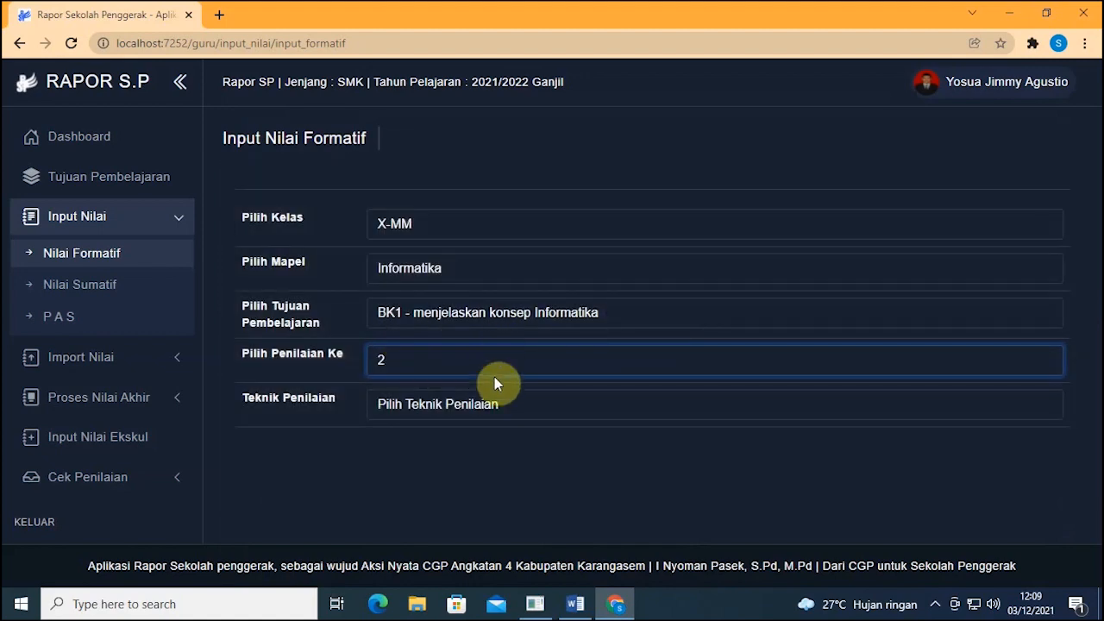
left_click(500, 398)
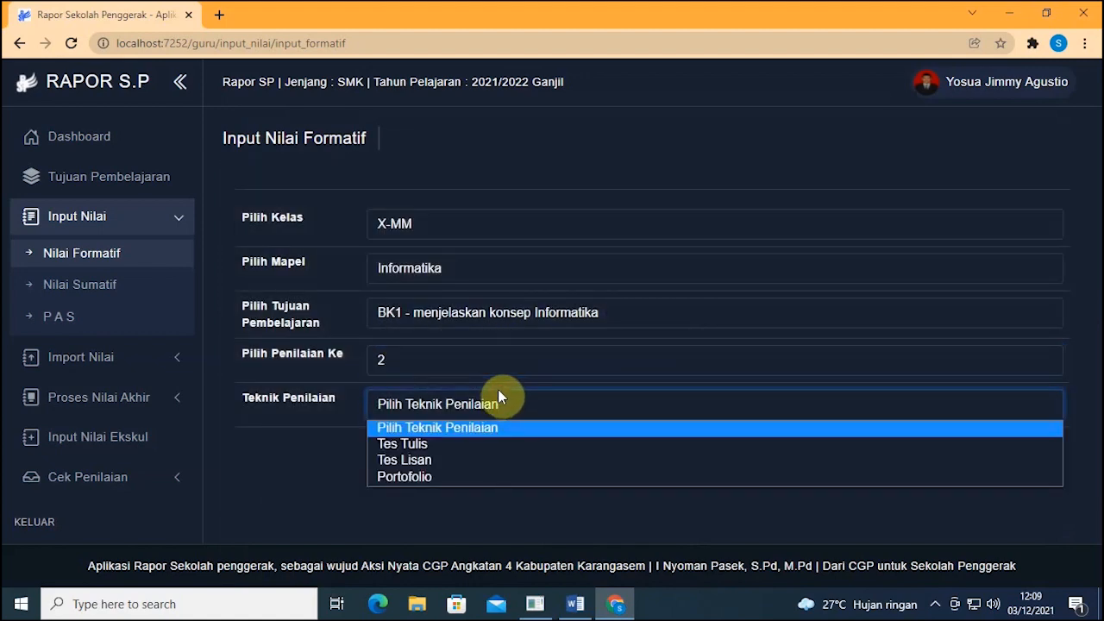
left_click(469, 460)
scroll(752, 352, "down", 2)
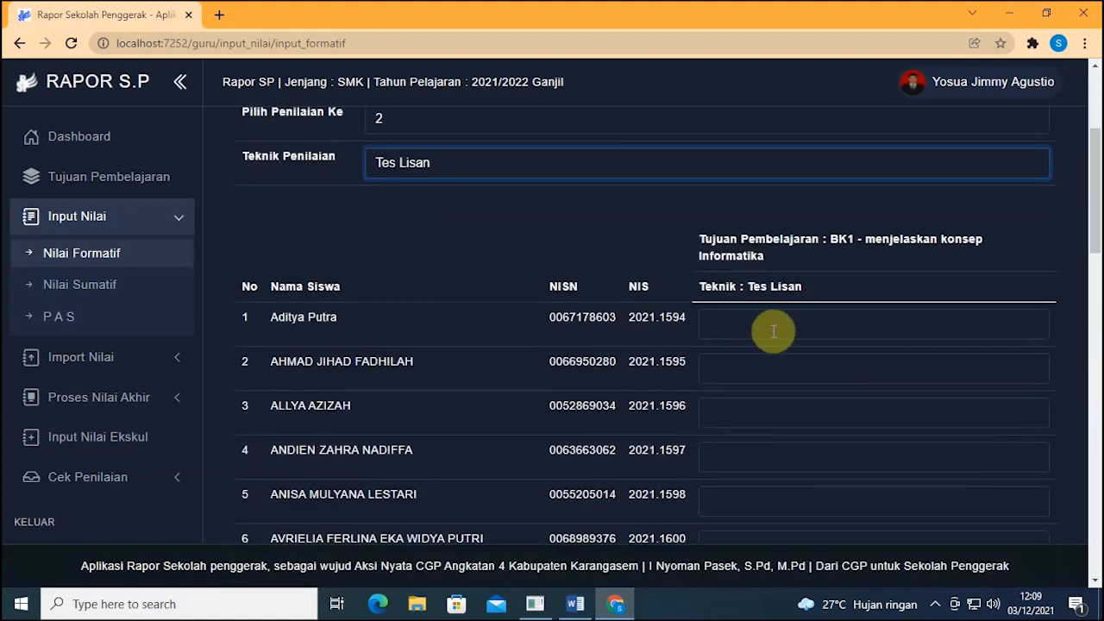
left_click(773, 329)
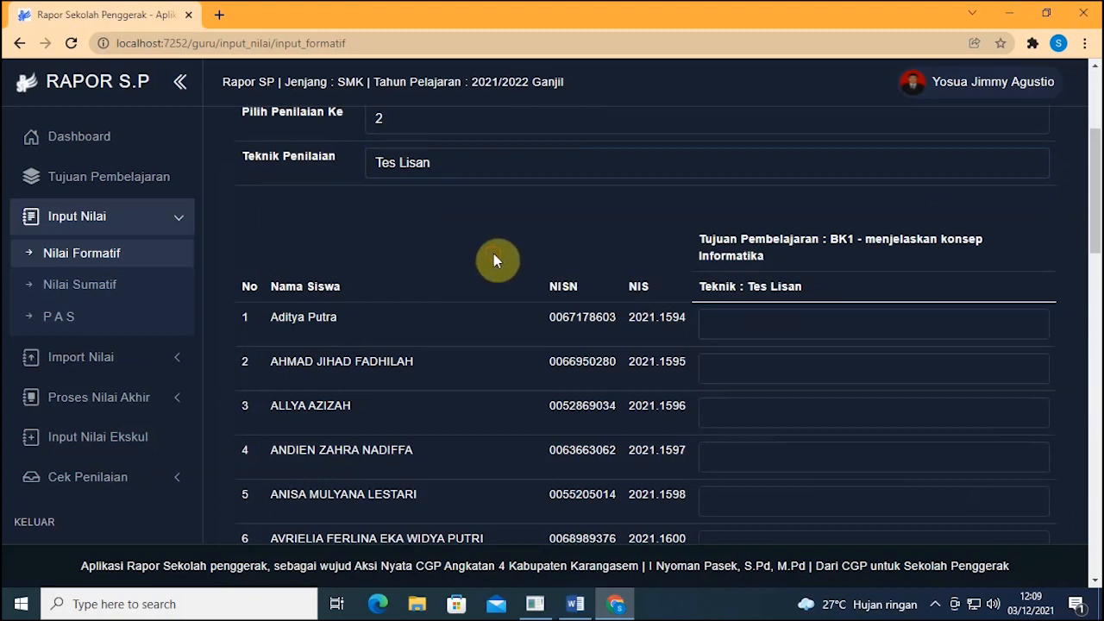
scroll(496, 253, "up", 3)
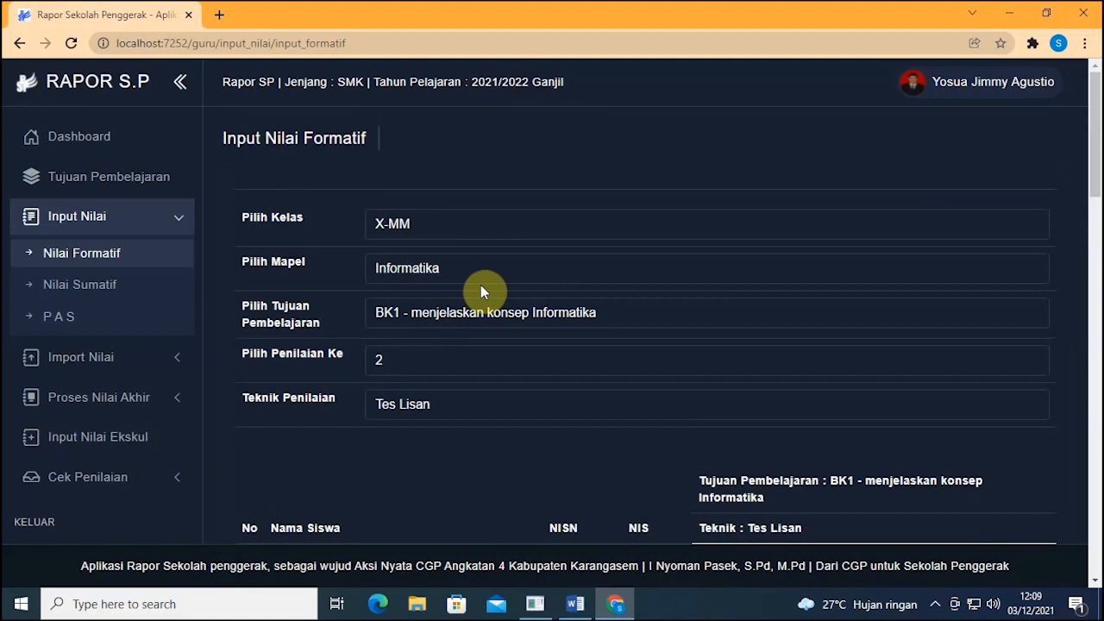
left_click(484, 319)
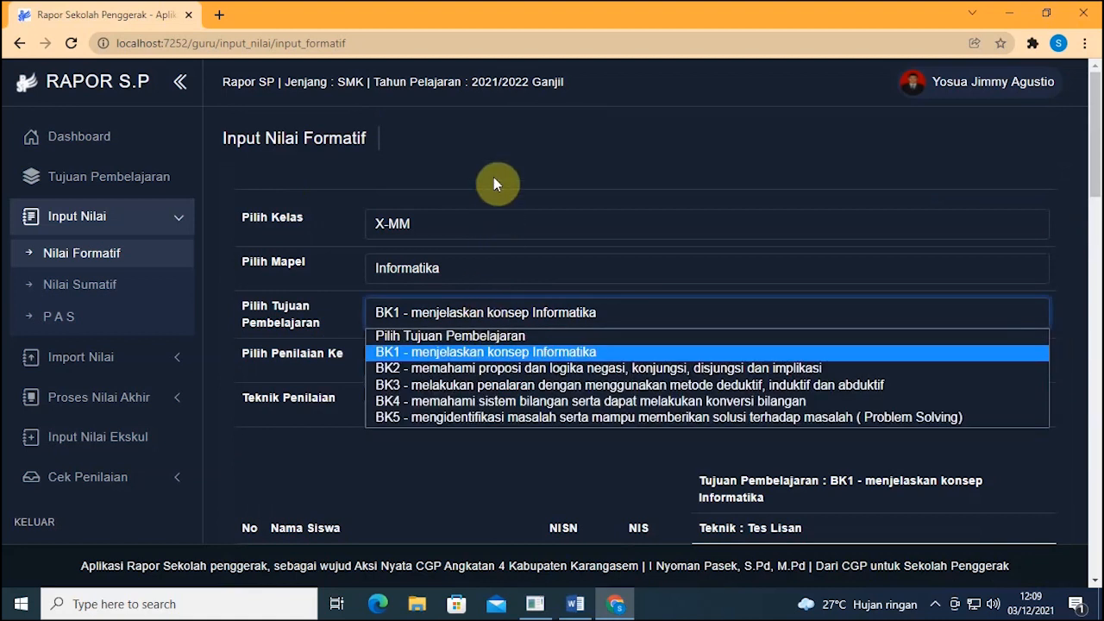
left_click(494, 177)
left_click(493, 315)
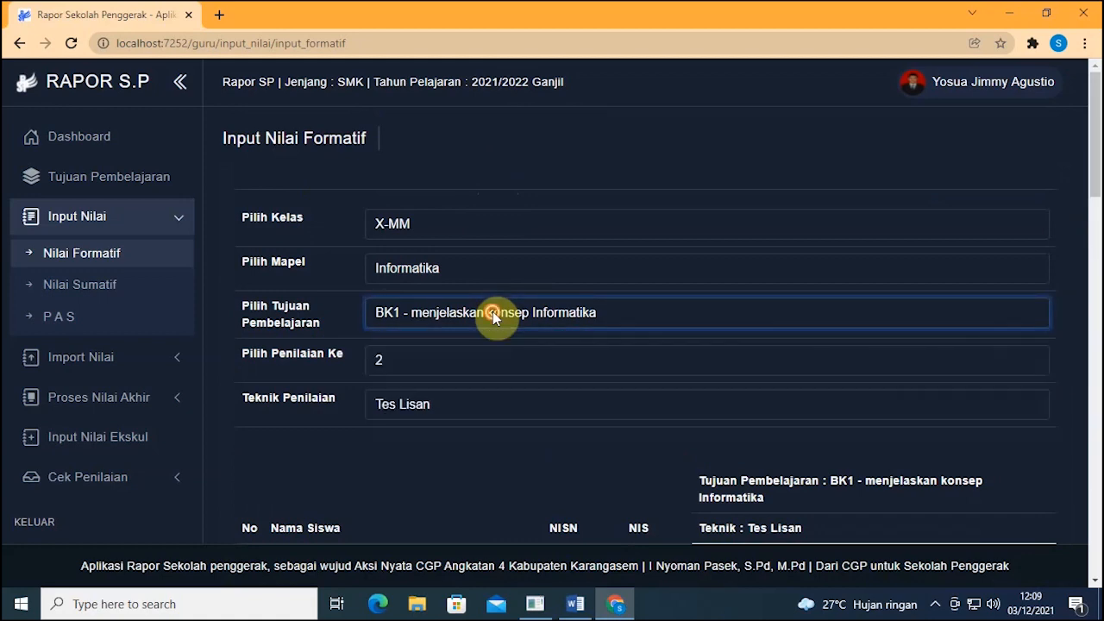
scroll(438, 458, "down", 1)
scroll(437, 449, "up", 1)
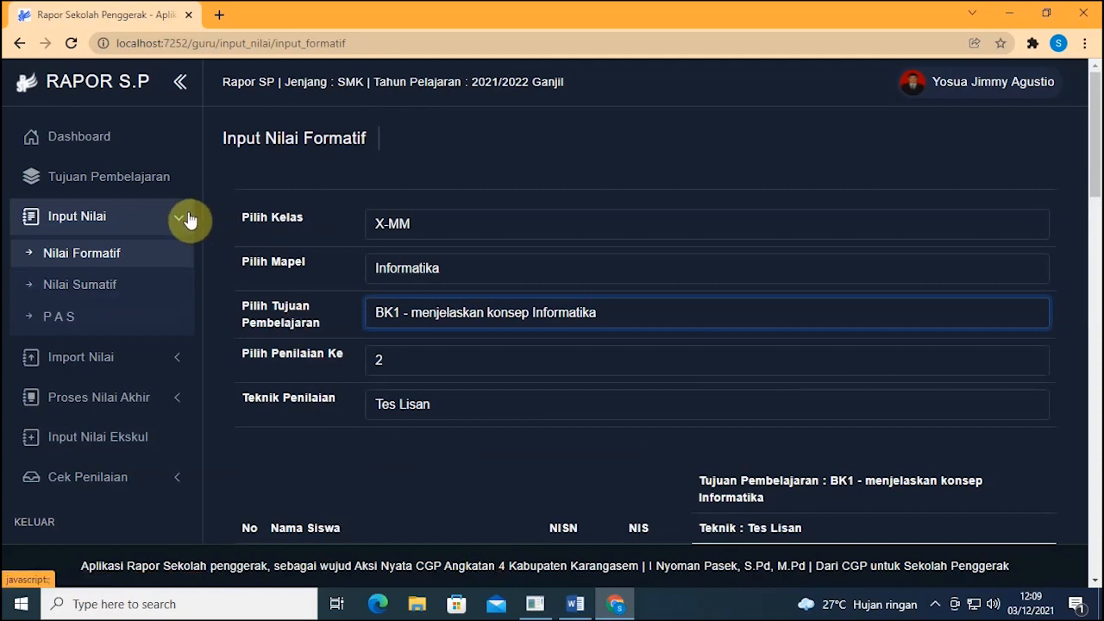
Step: Select BK2, assessment 1, Tes Lisan, enter 95 for the first student and save
left_click(447, 313)
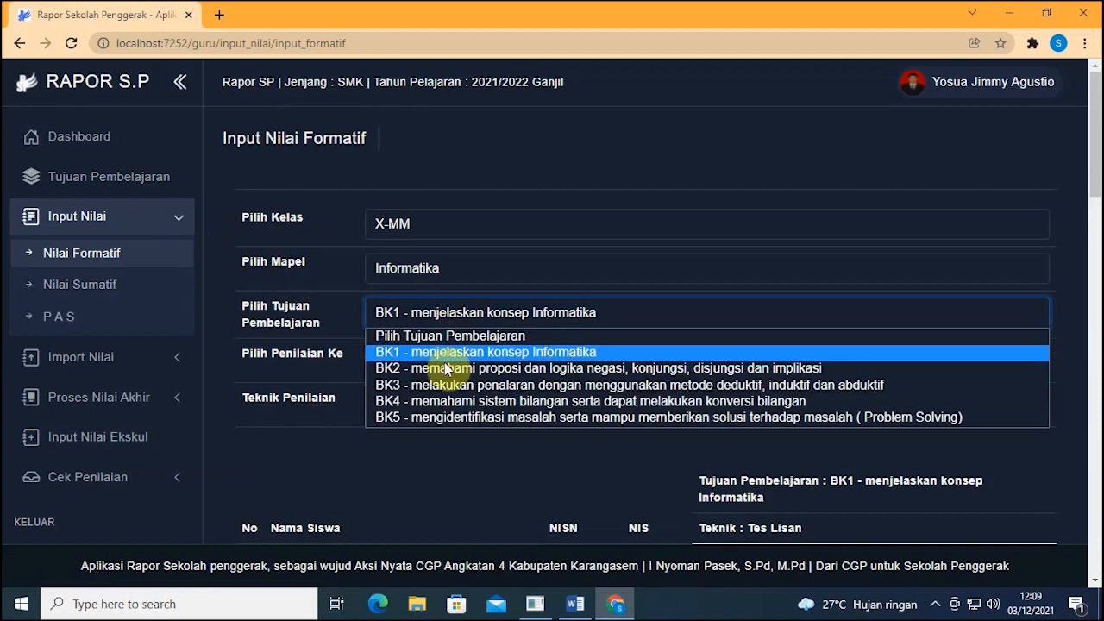
left_click(445, 367)
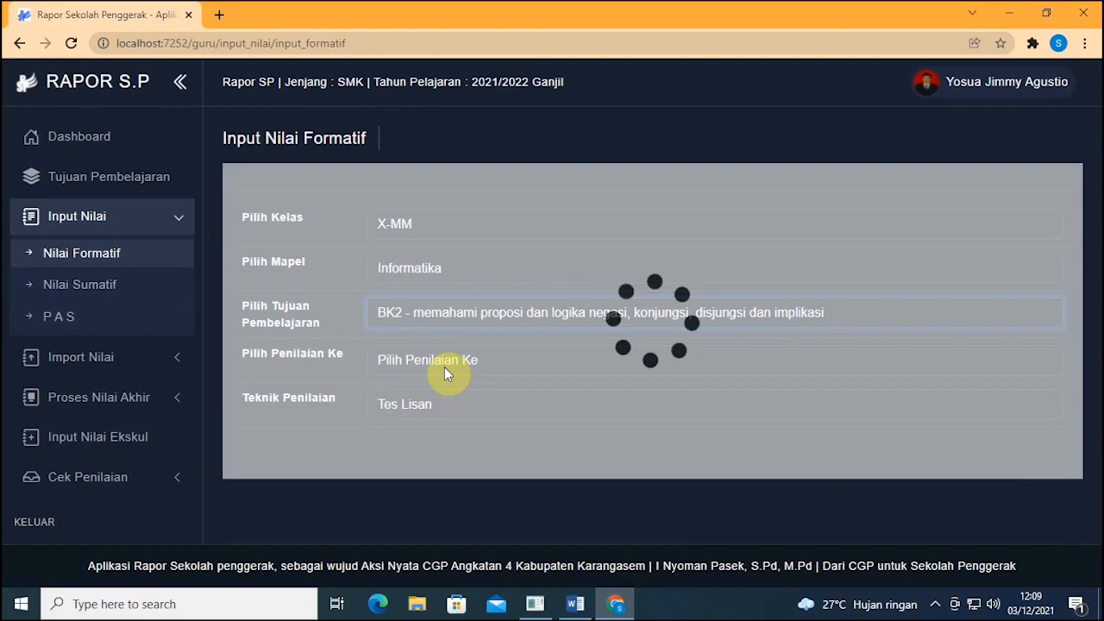
left_click(446, 361)
left_click(425, 399)
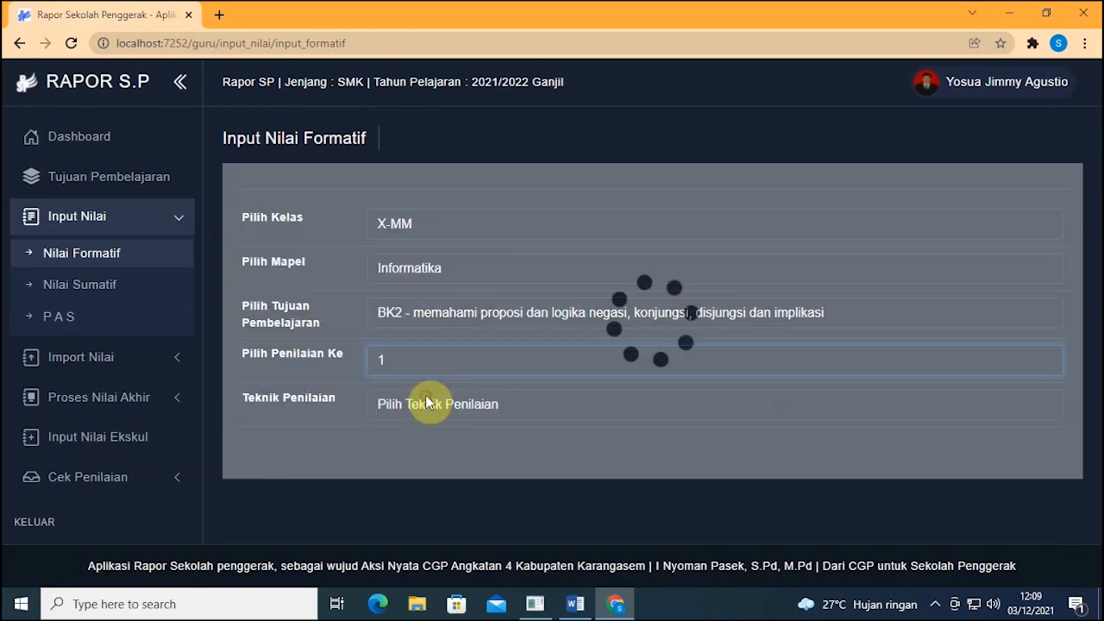
left_click(427, 403)
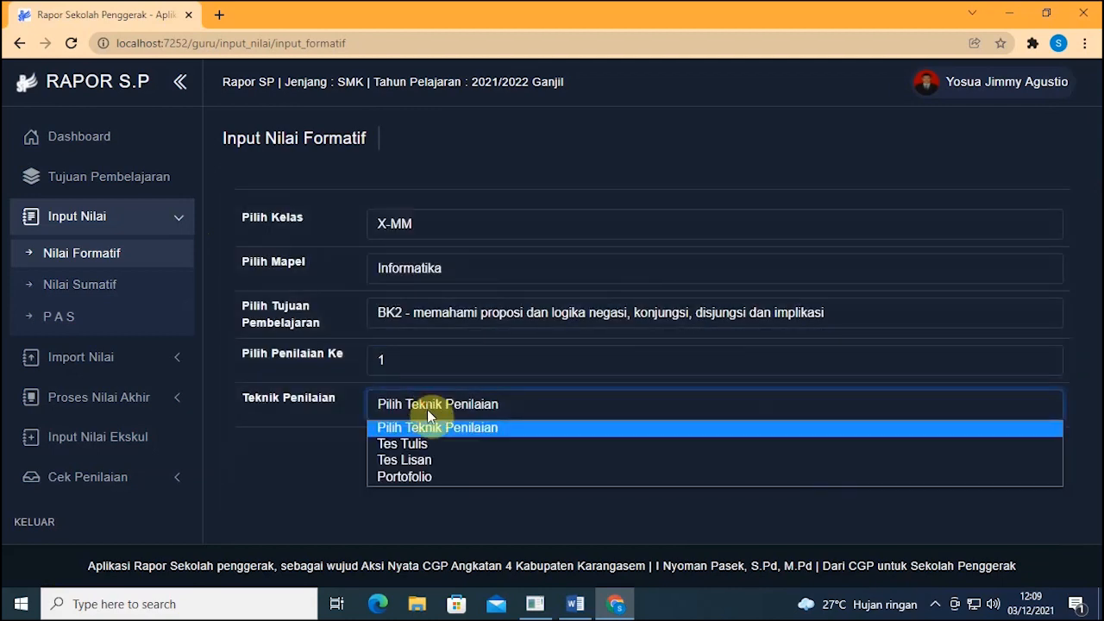
left_click(428, 459)
scroll(506, 420, "down", 3)
left_click(742, 331)
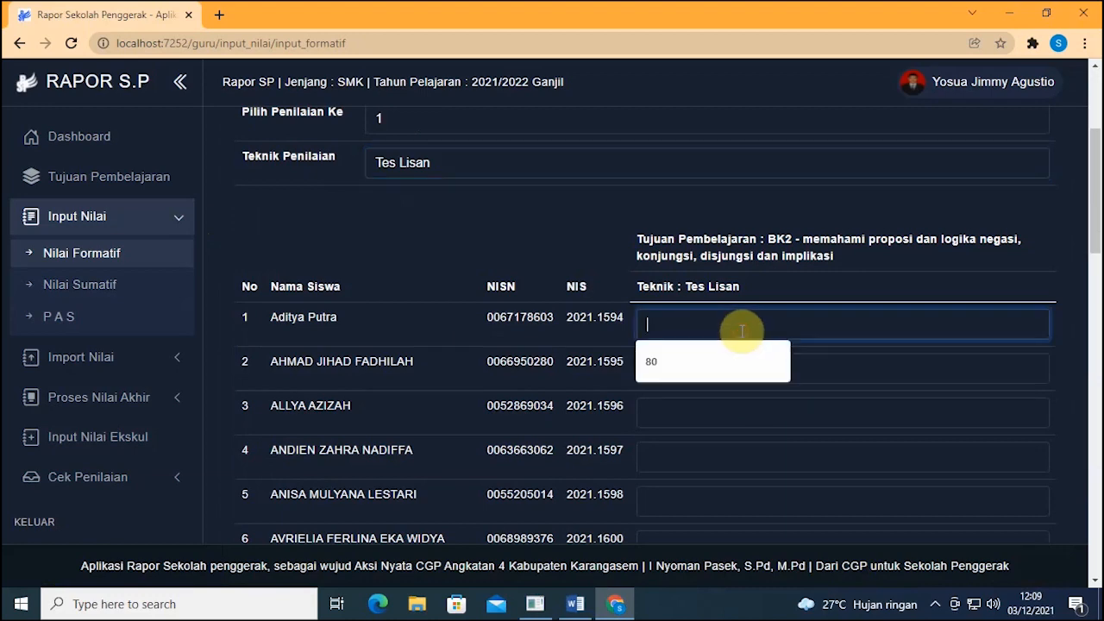
type("95")
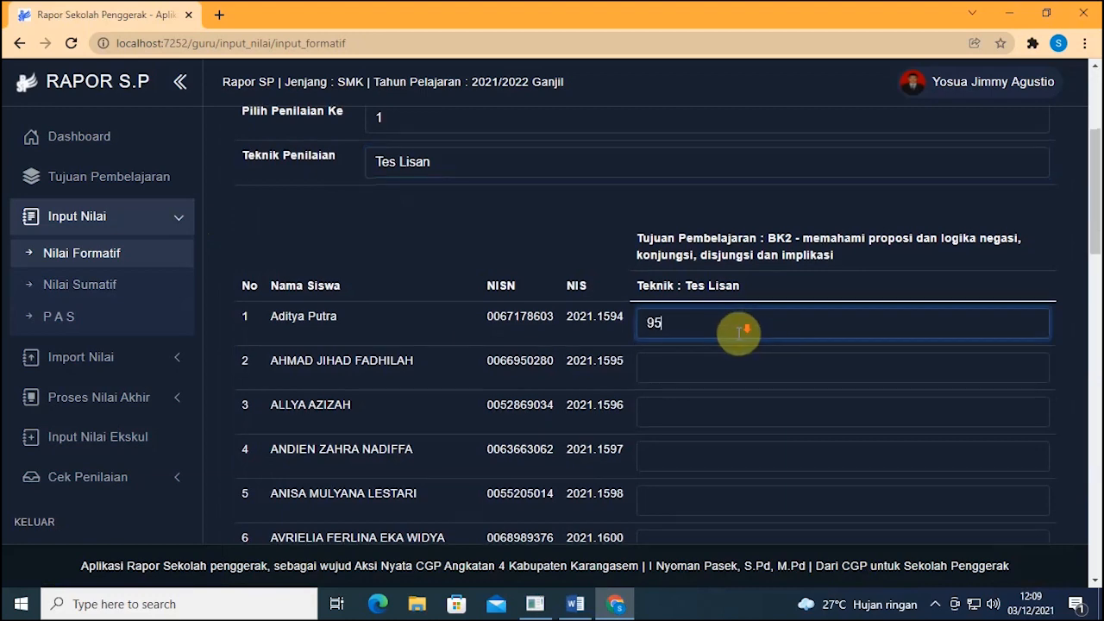
scroll(742, 346, "down", 15)
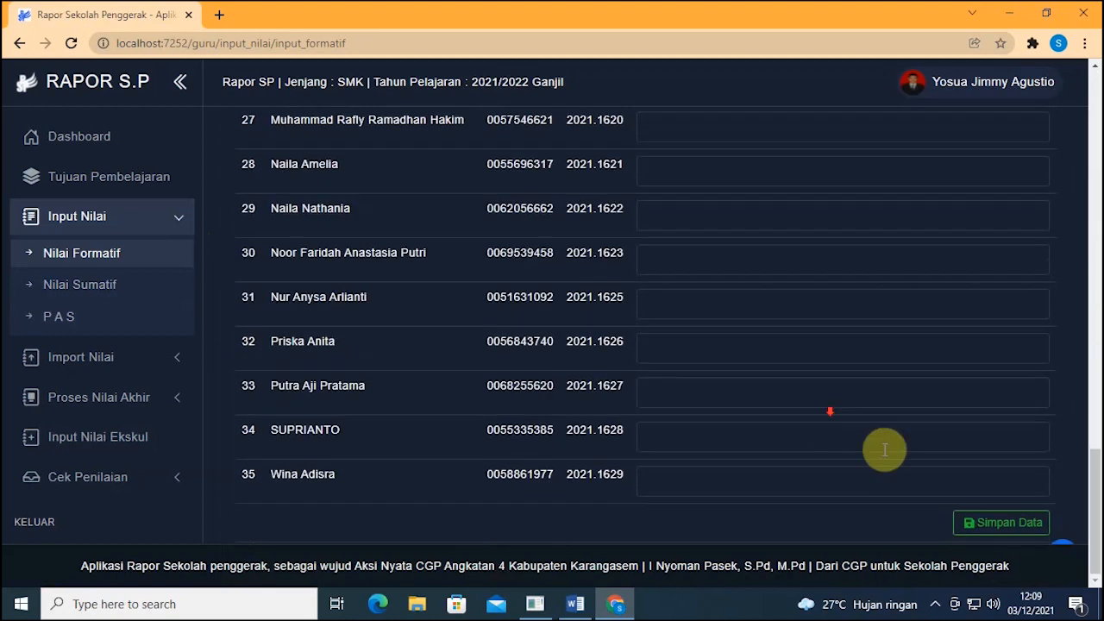
left_click(975, 522)
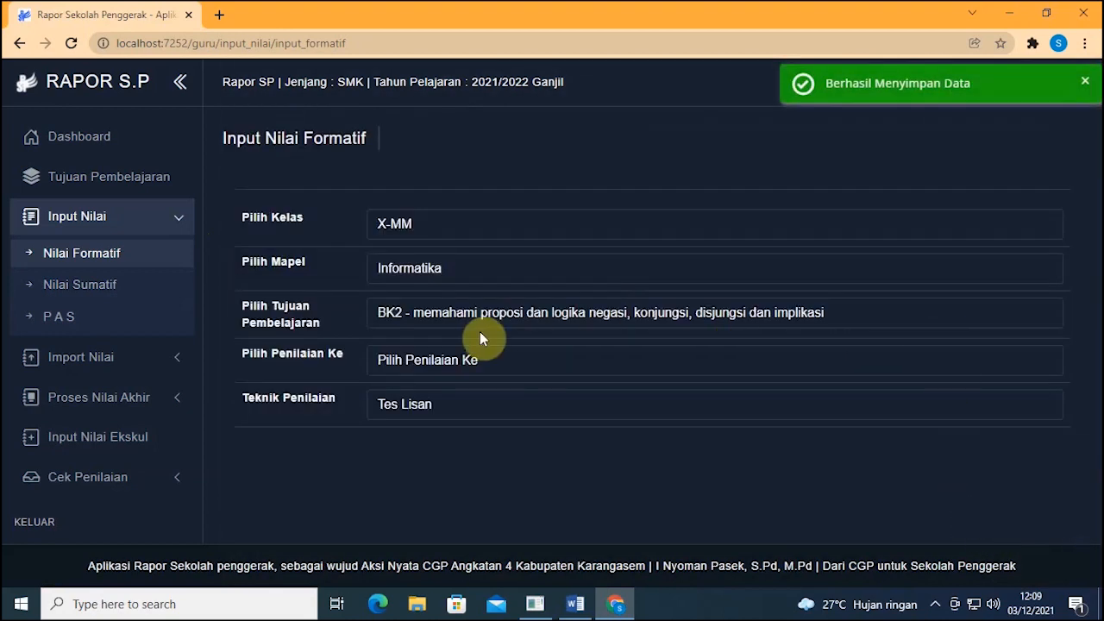
Step: Select BK3, assessment 1, Portofolio, enter 76 for the first student and save
left_click(451, 314)
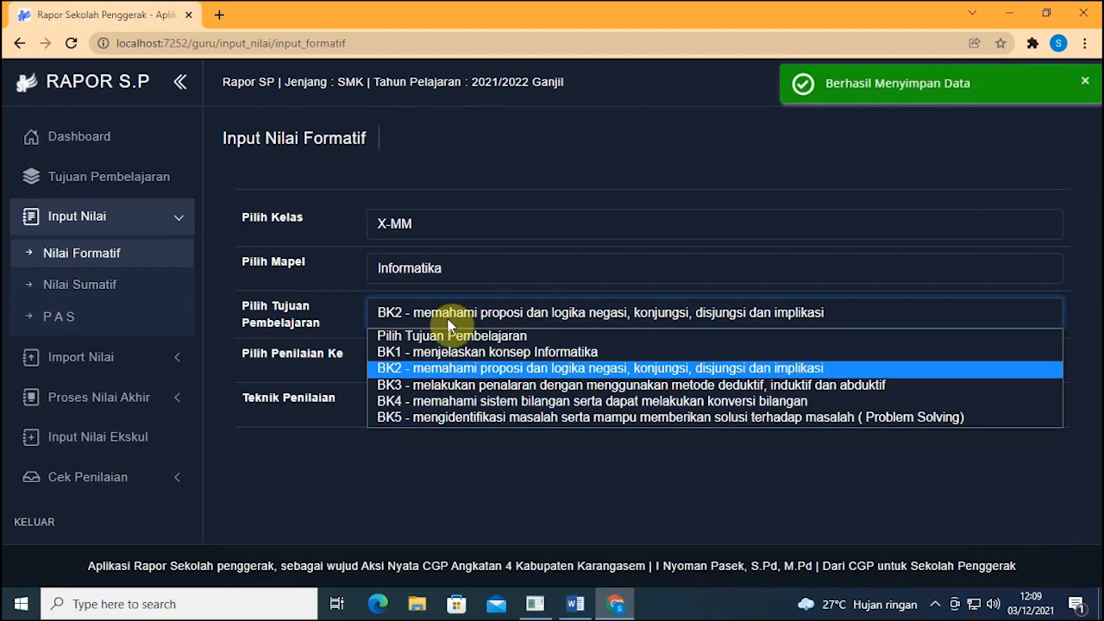
left_click(448, 392)
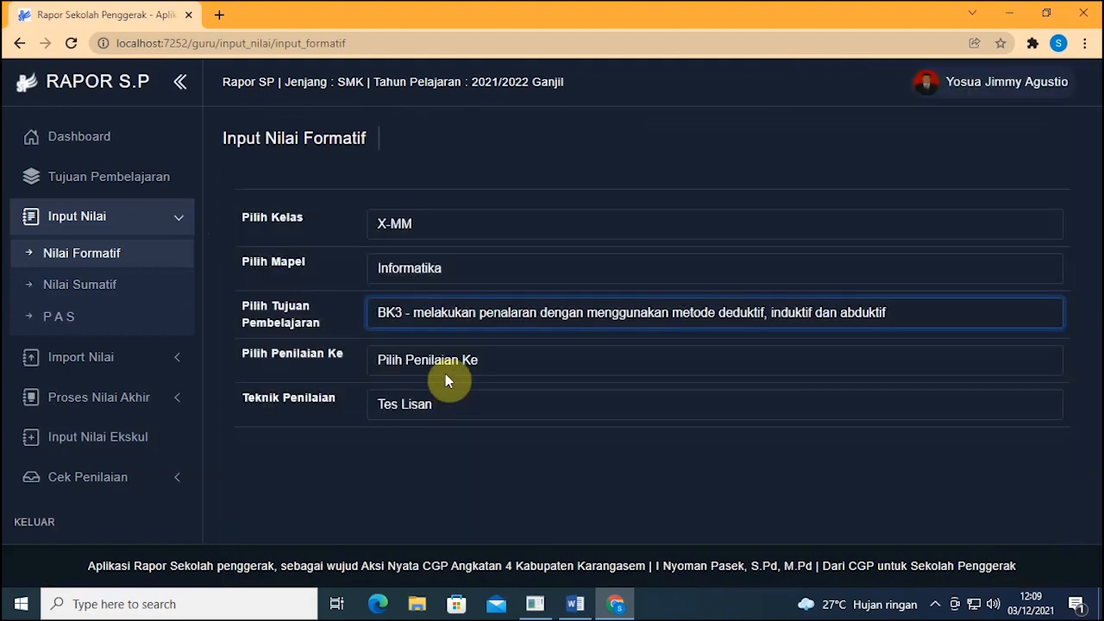
left_click(446, 369)
left_click(443, 400)
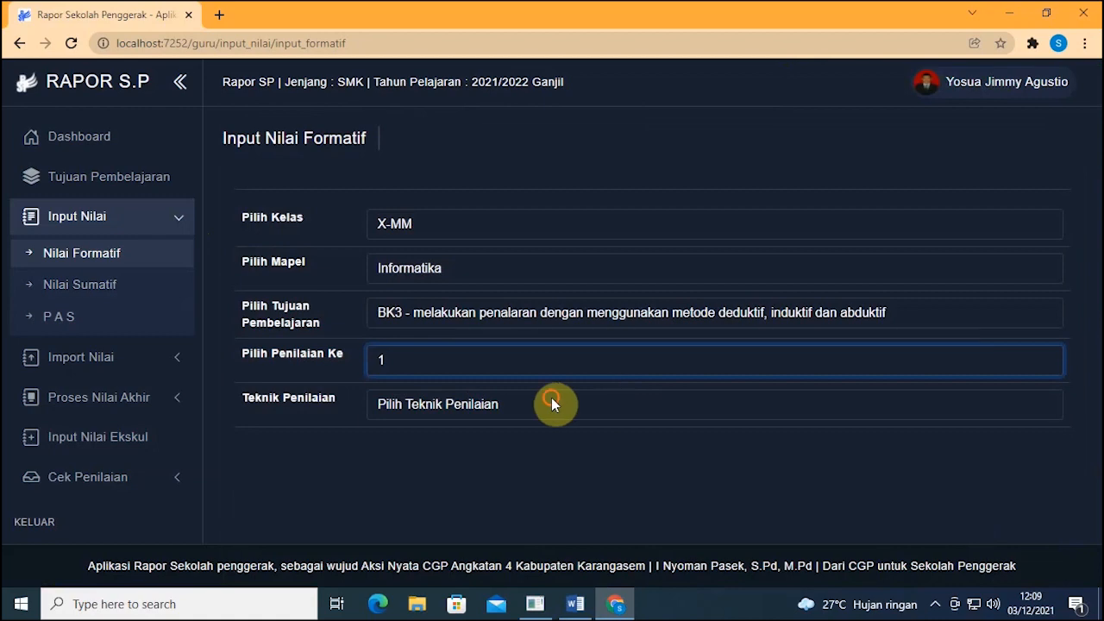
left_click(552, 400)
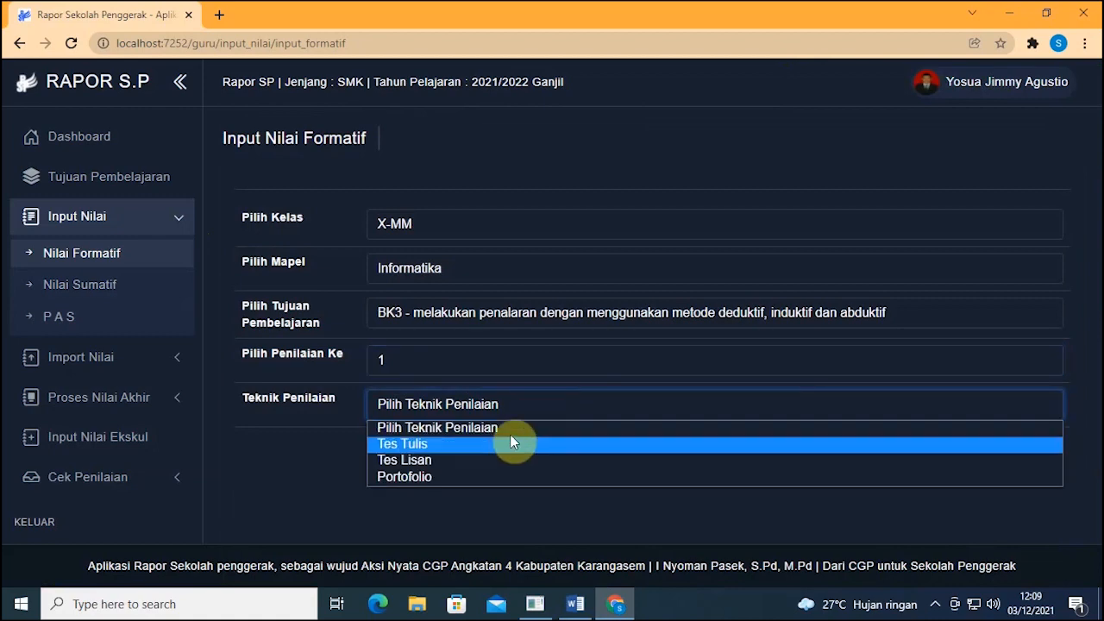
left_click(508, 474)
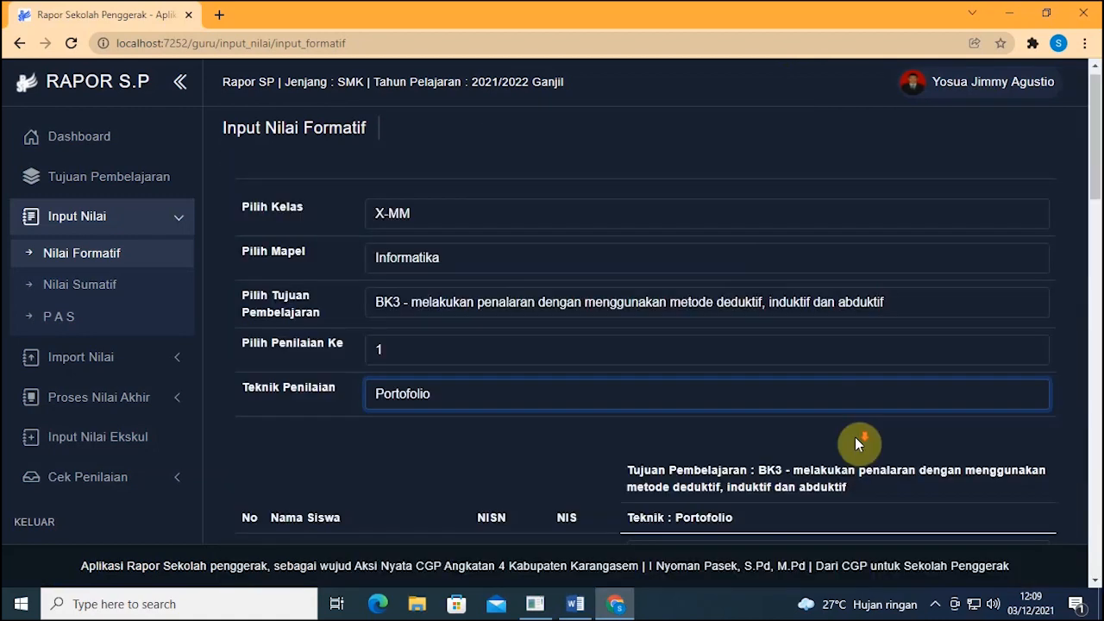
scroll(855, 436, "down", 3)
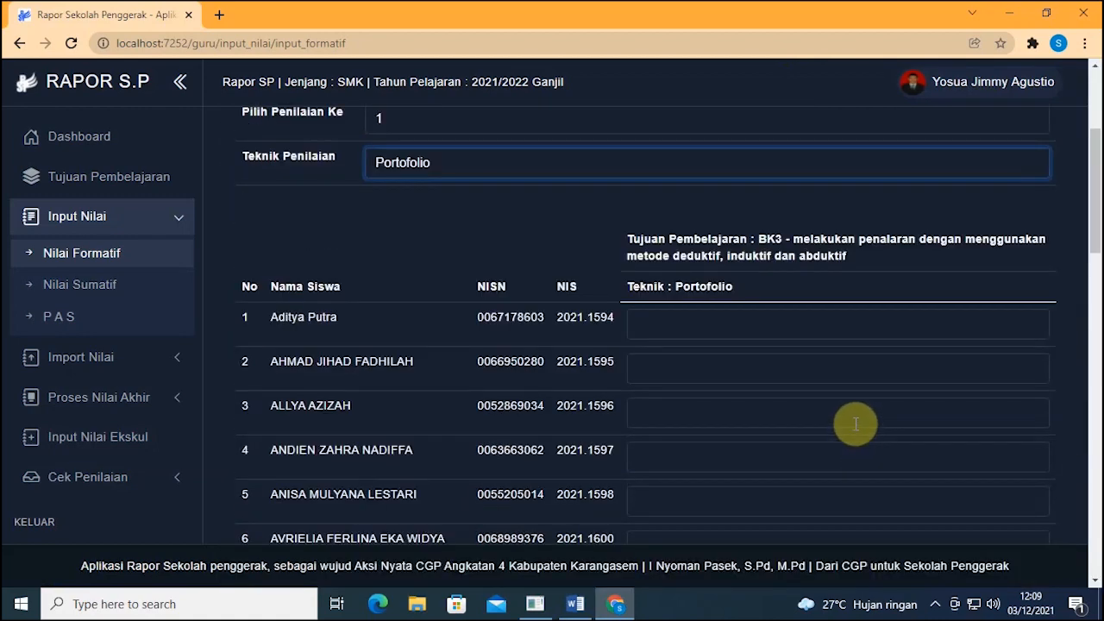
left_click(768, 335)
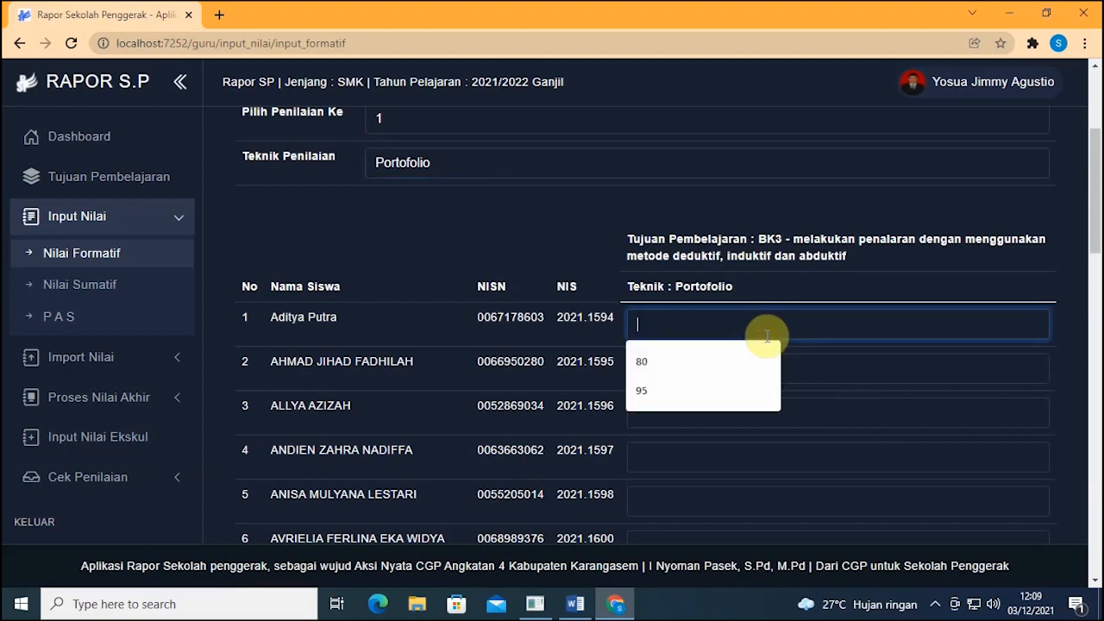
type("76")
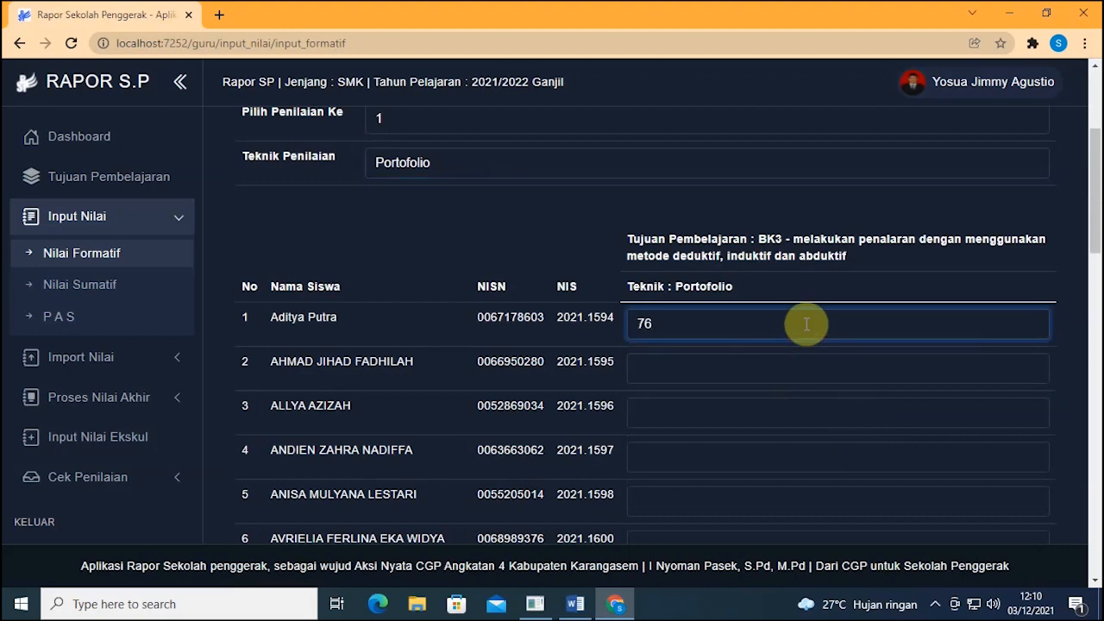
scroll(806, 320, "down", 15)
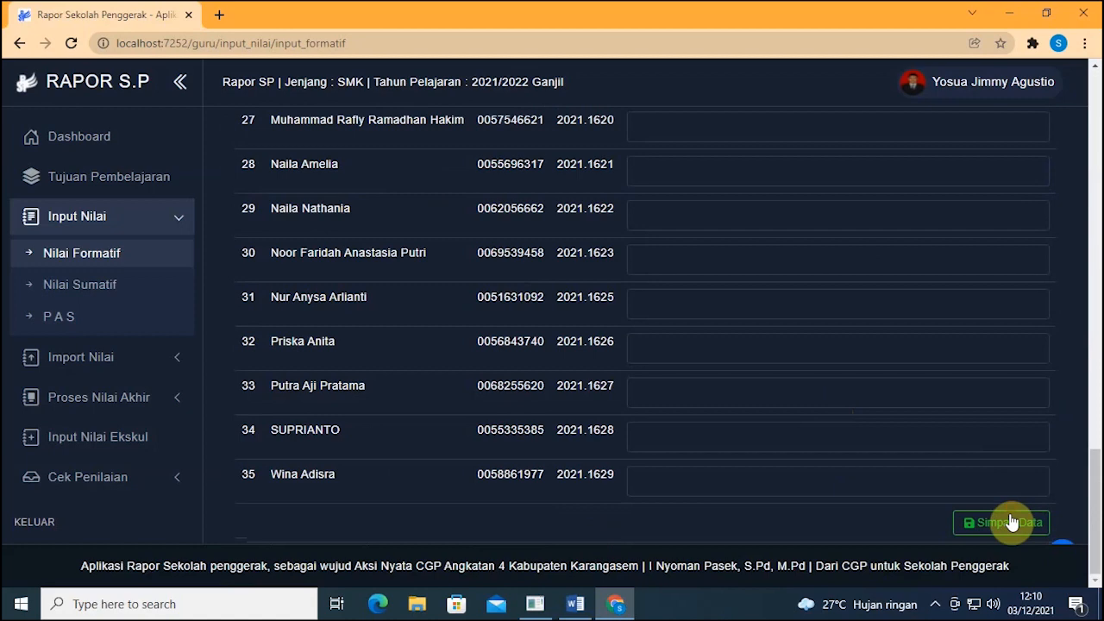
left_click(1012, 522)
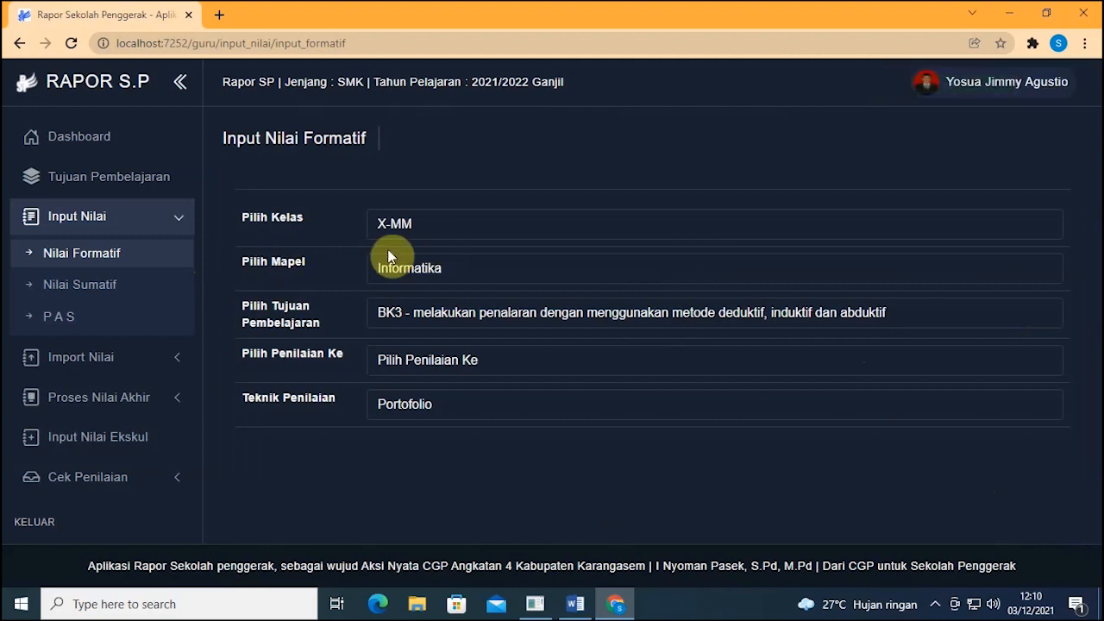
Step: Leave the BK3 formative form and go to Input Nilai > Nilai Sumatif
scroll(394, 256, "down", 1)
left_click(458, 320)
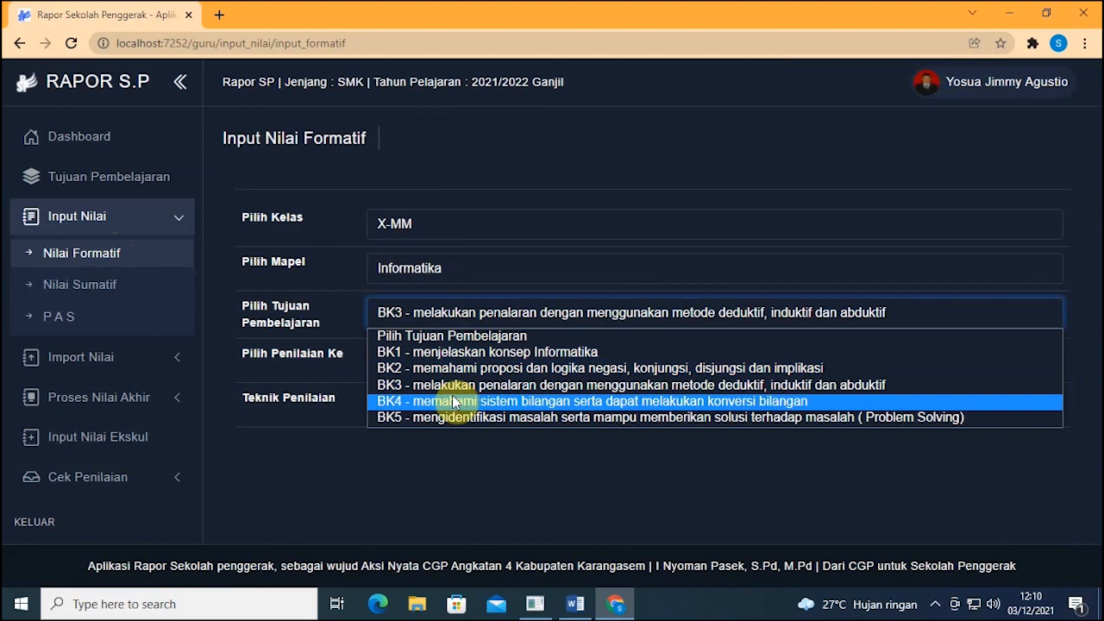
left_click(293, 437)
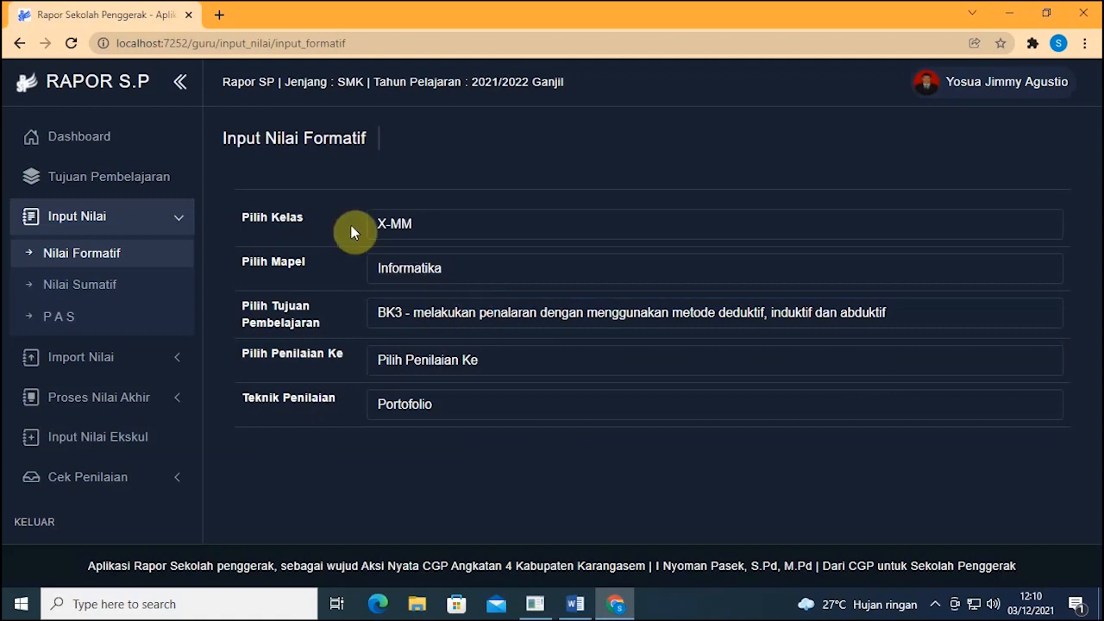
left_click(111, 284)
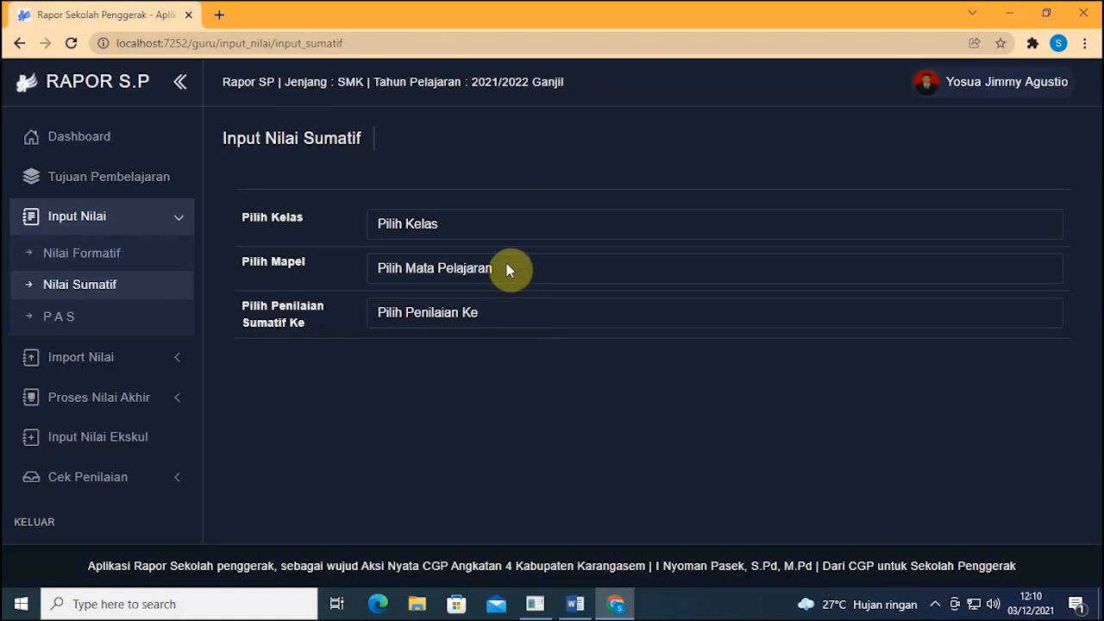
Step: Select class X-MM, subject Informatika and Sumatif assessment 1
left_click(488, 226)
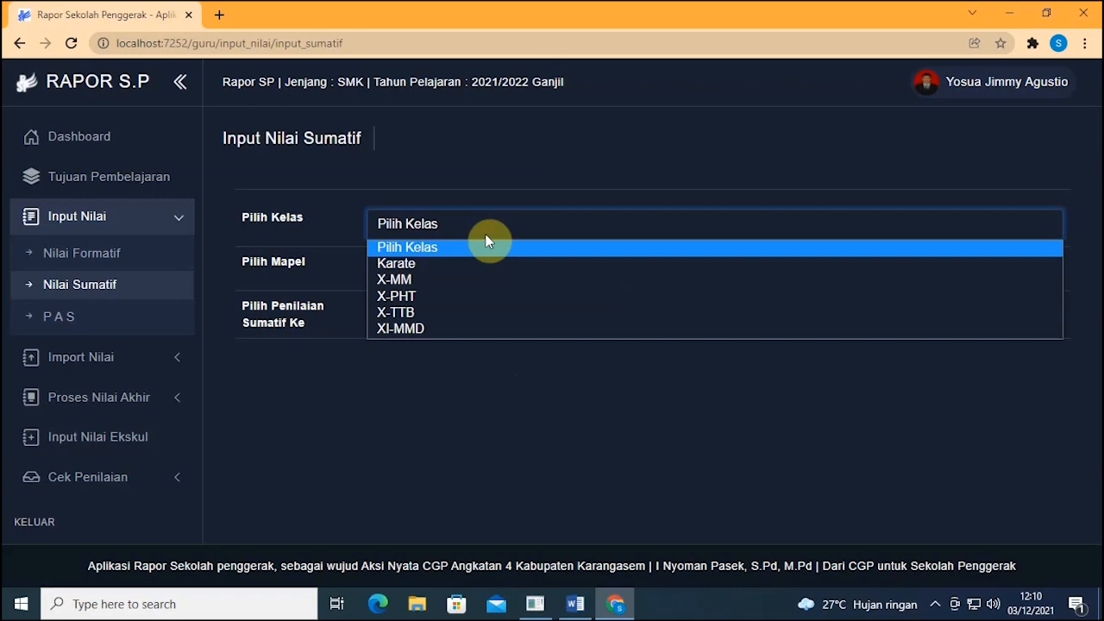
left_click(486, 281)
left_click(475, 265)
left_click(474, 309)
left_click(479, 314)
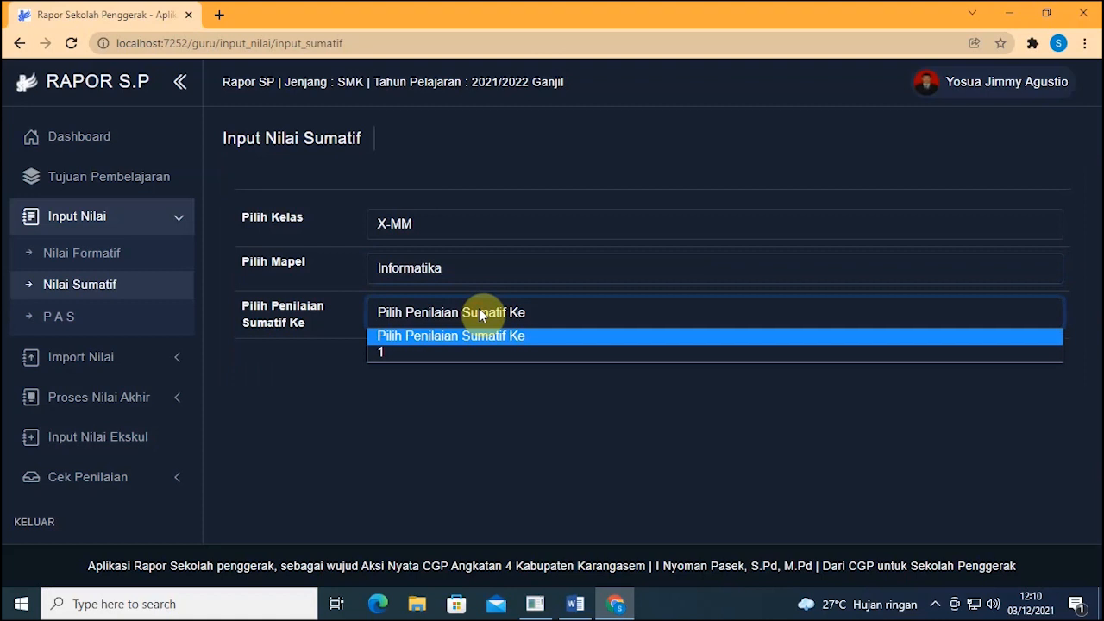
left_click(424, 412)
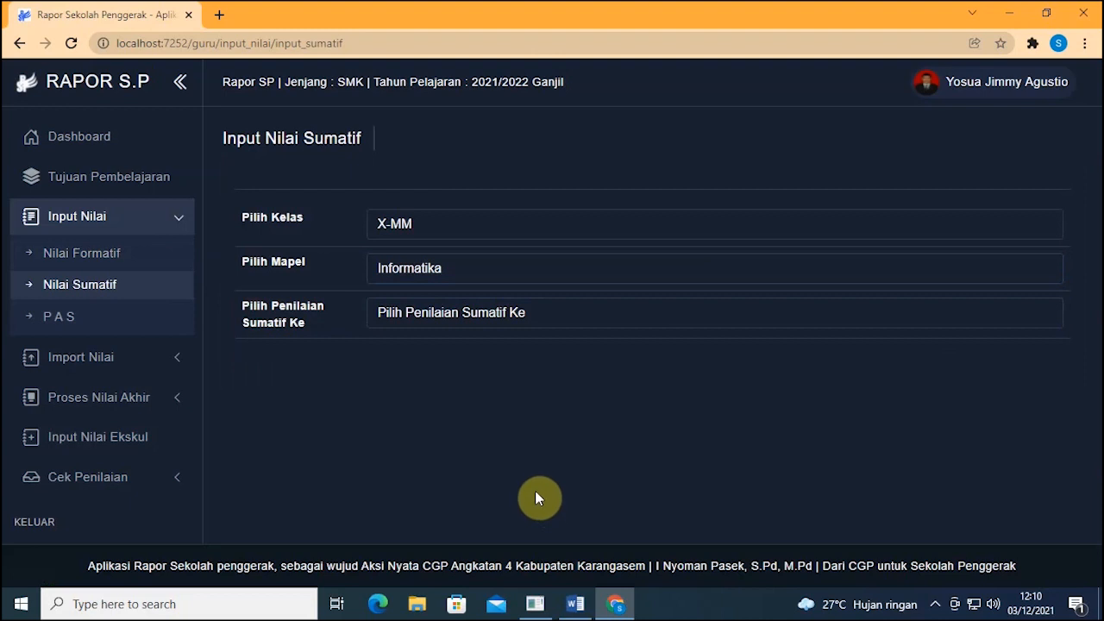
left_click(438, 316)
left_click(436, 348)
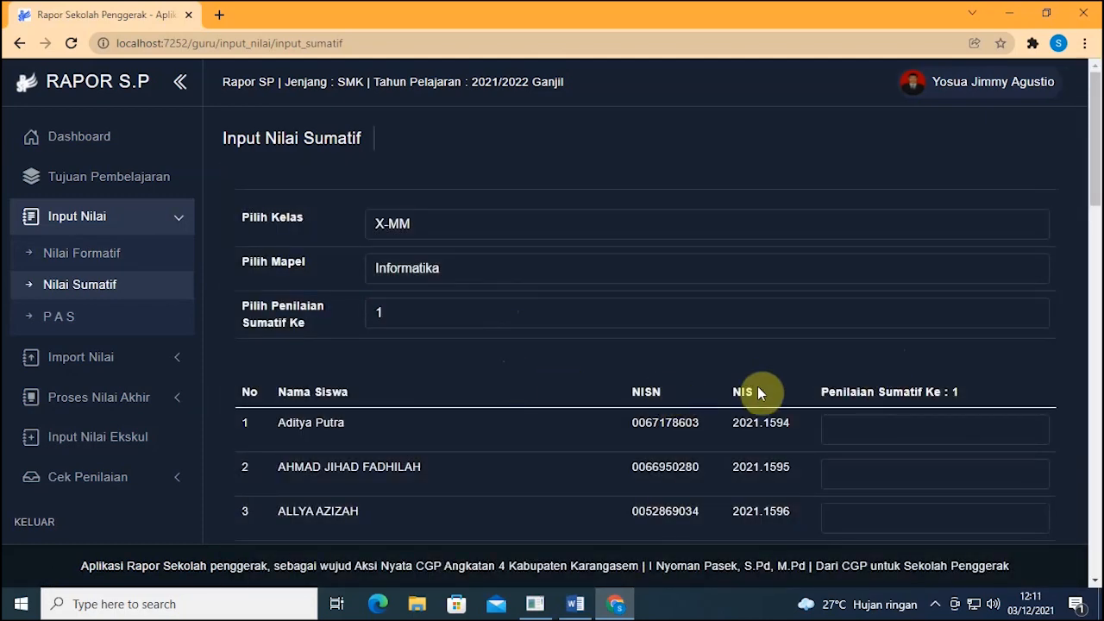
left_click(496, 325)
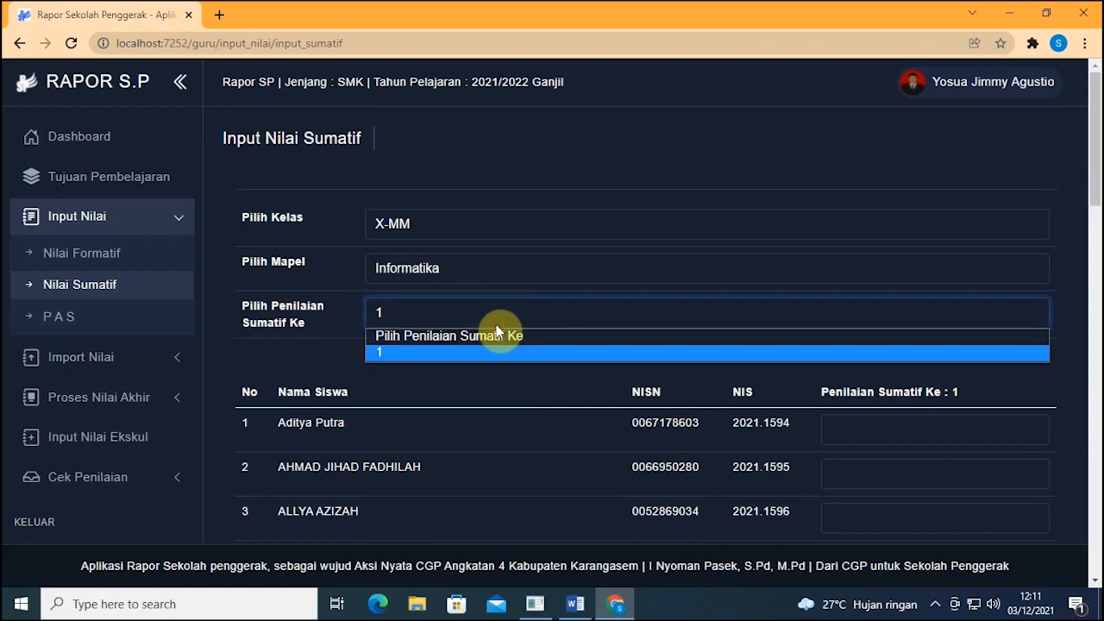
left_click(496, 325)
Step: Enter 87 as the first student's Sumatif 1 score and save the data
scroll(512, 329, "down", 1)
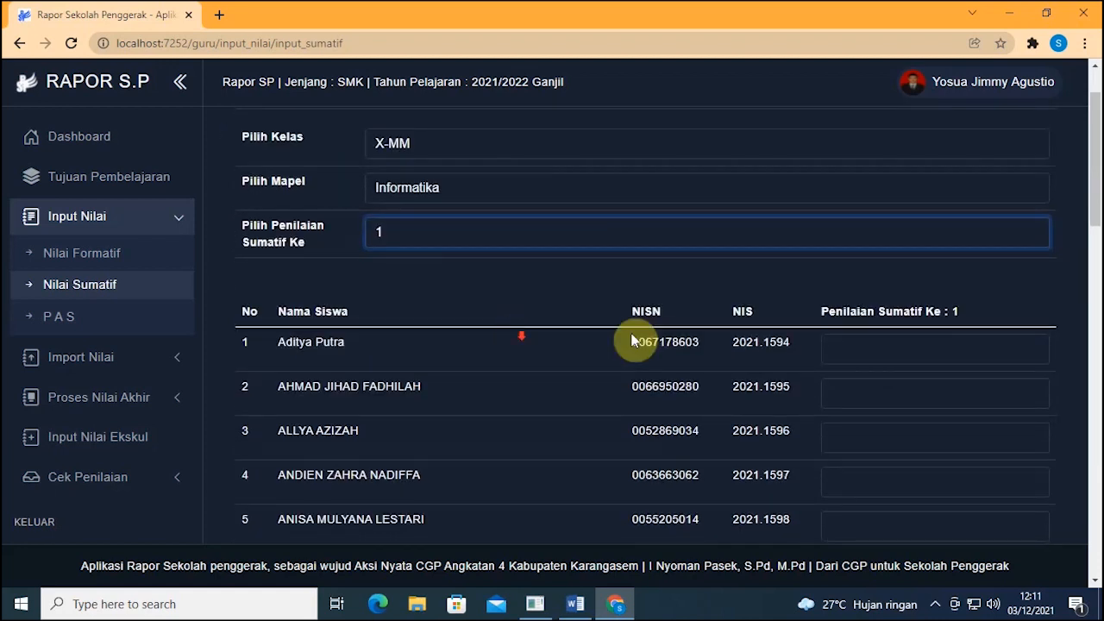
left_click(867, 346)
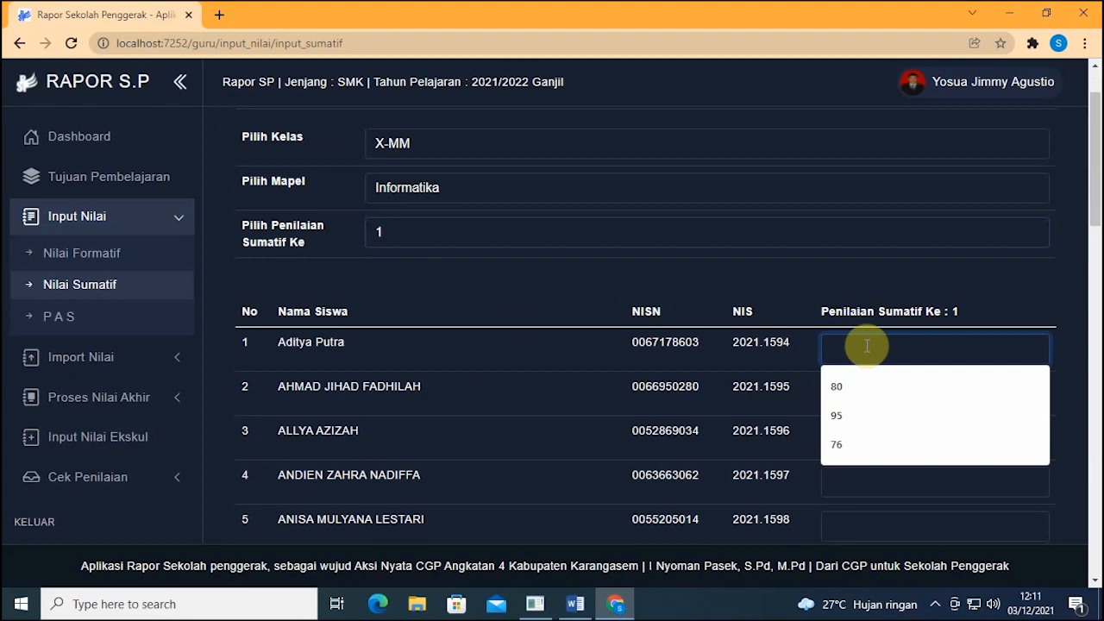
type("87")
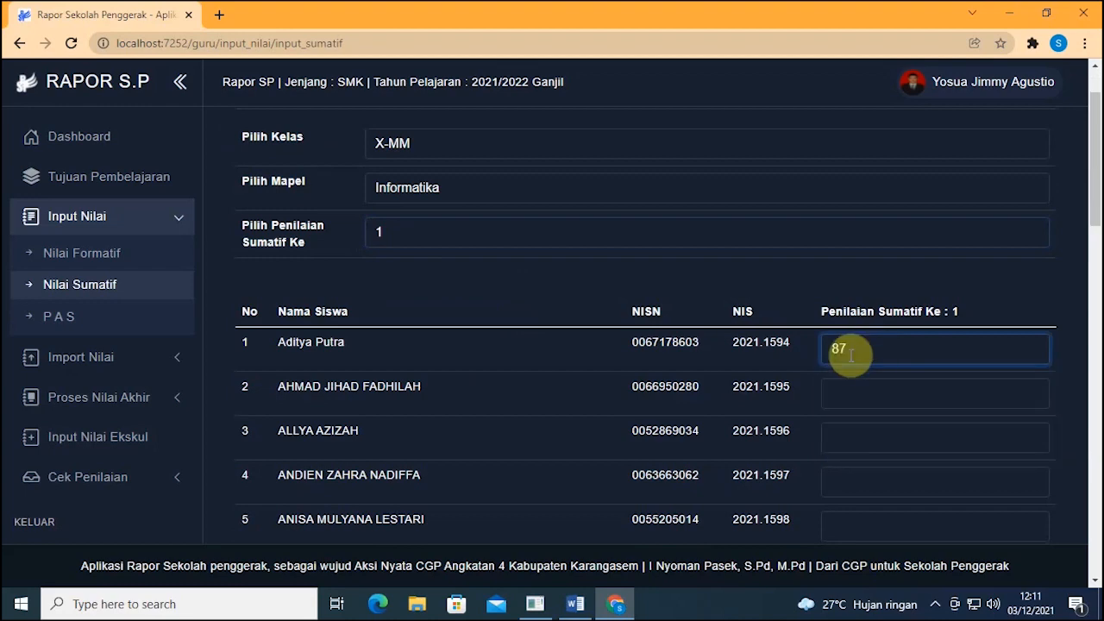
left_click(972, 290)
scroll(986, 311, "down", 15)
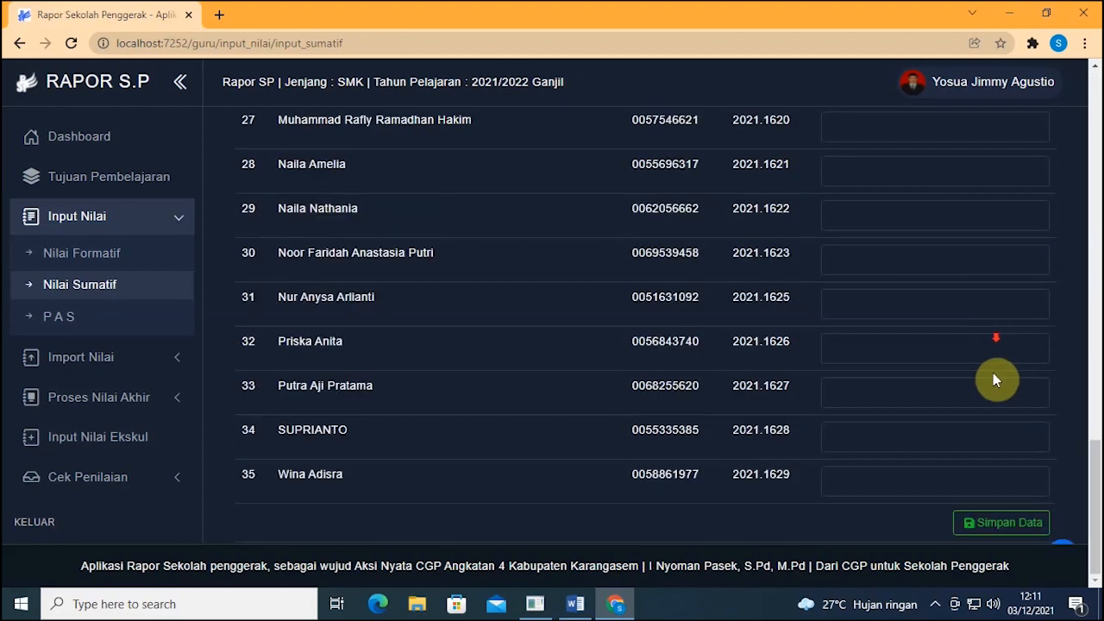
left_click(1003, 522)
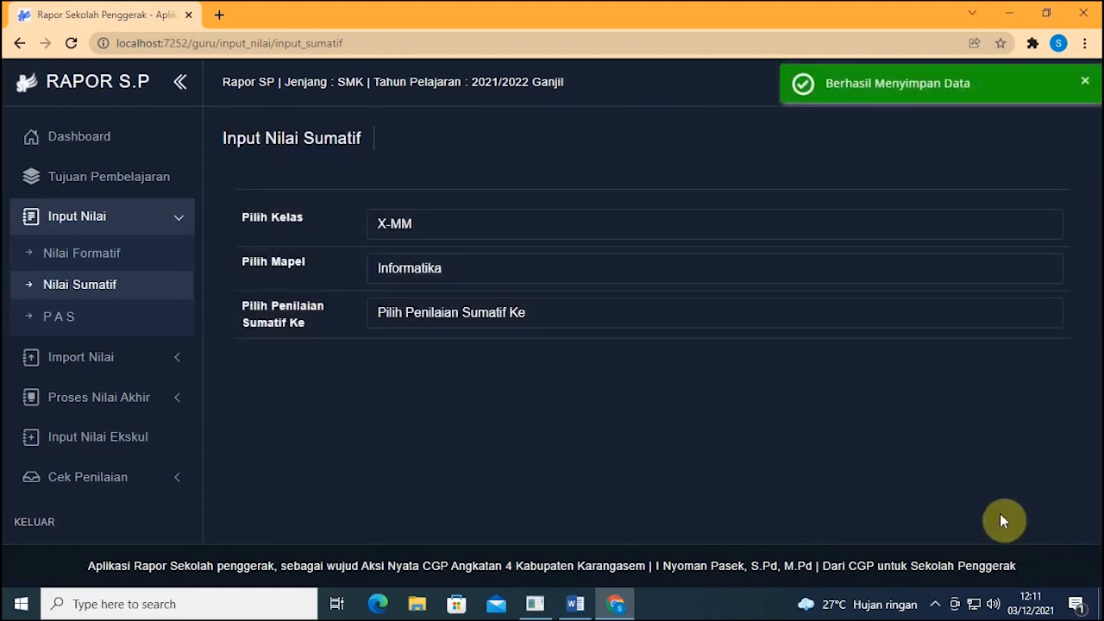
Step: Load the Sumatif 2 score table for X-MM Informatika
left_click(490, 304)
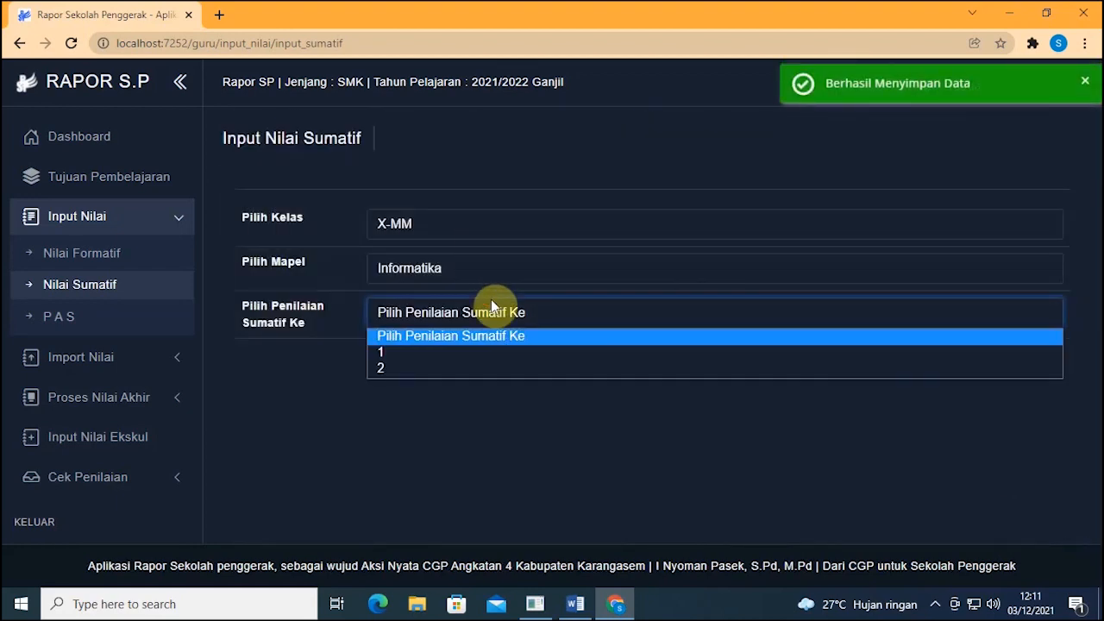
left_click(387, 367)
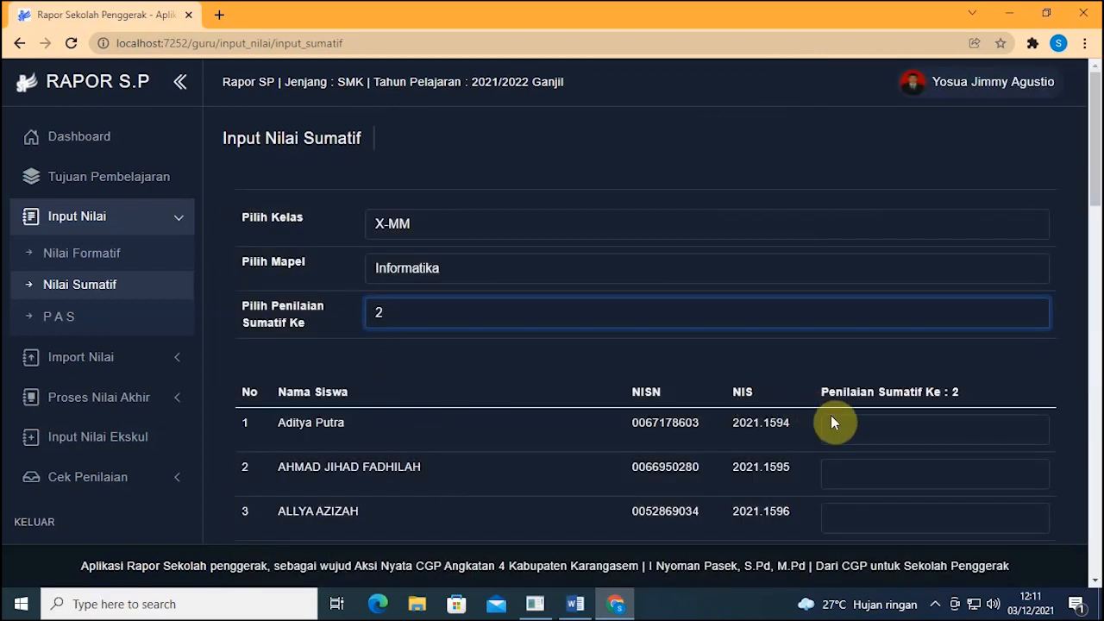
left_click(830, 425)
left_click(414, 341)
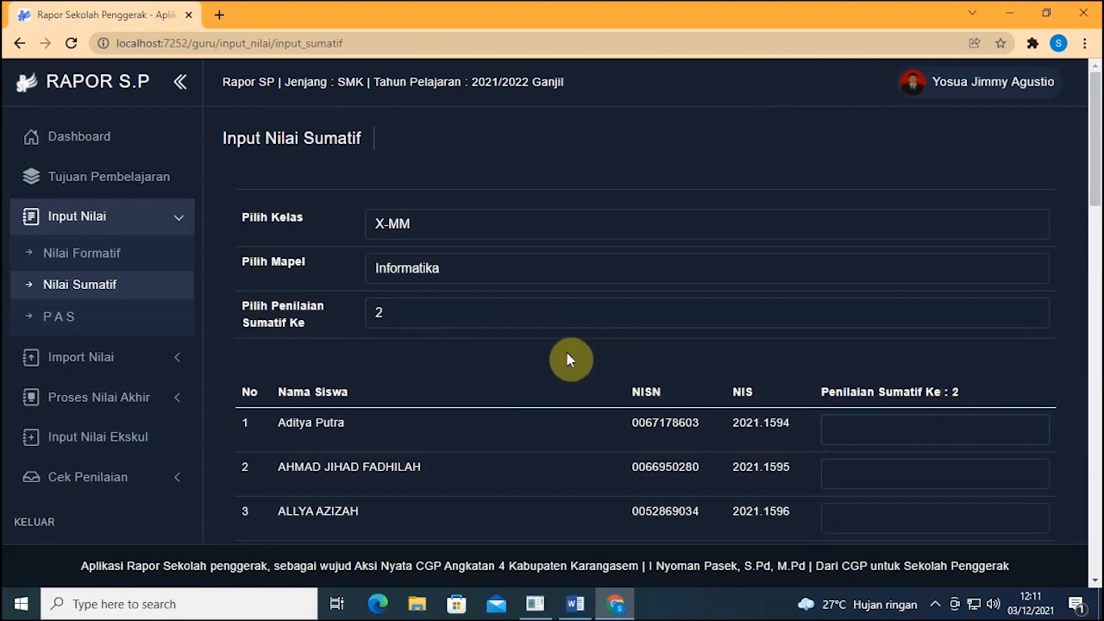
Step: On the PAS score page, select X-MM, Informatika and the Nilai Tes PAS score type
left_click(87, 321)
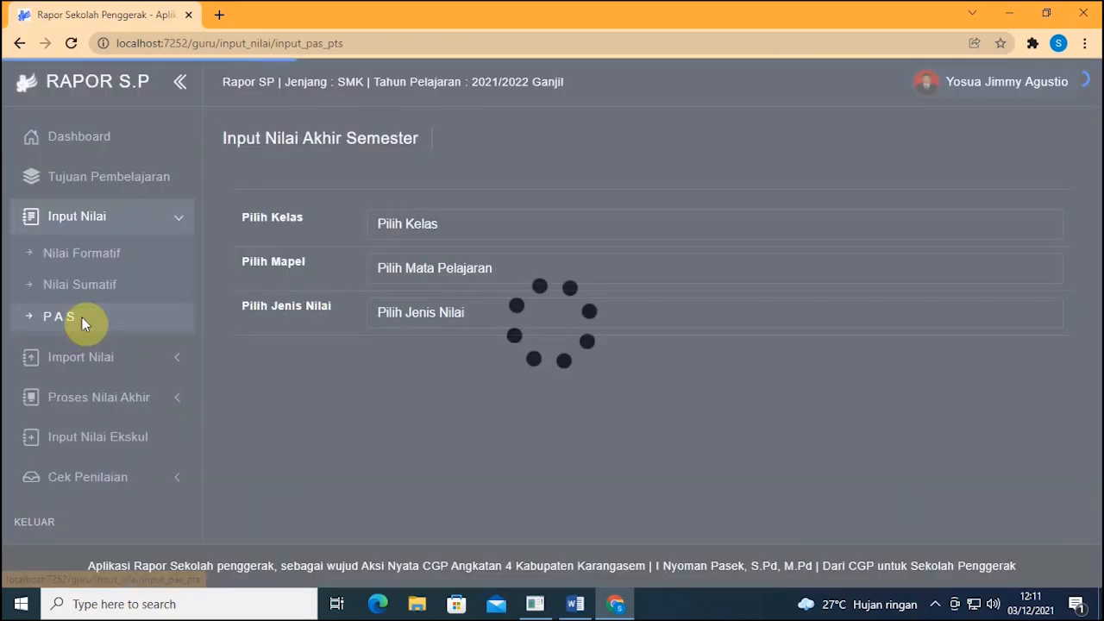
left_click(419, 228)
left_click(418, 279)
left_click(414, 273)
left_click(411, 308)
left_click(421, 312)
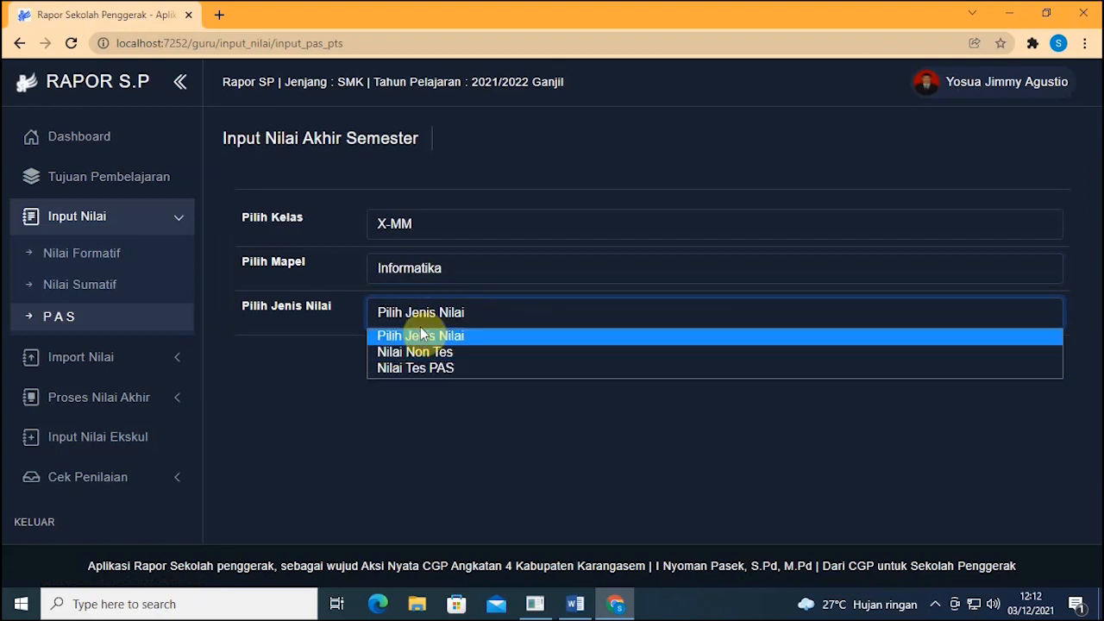
left_click(461, 368)
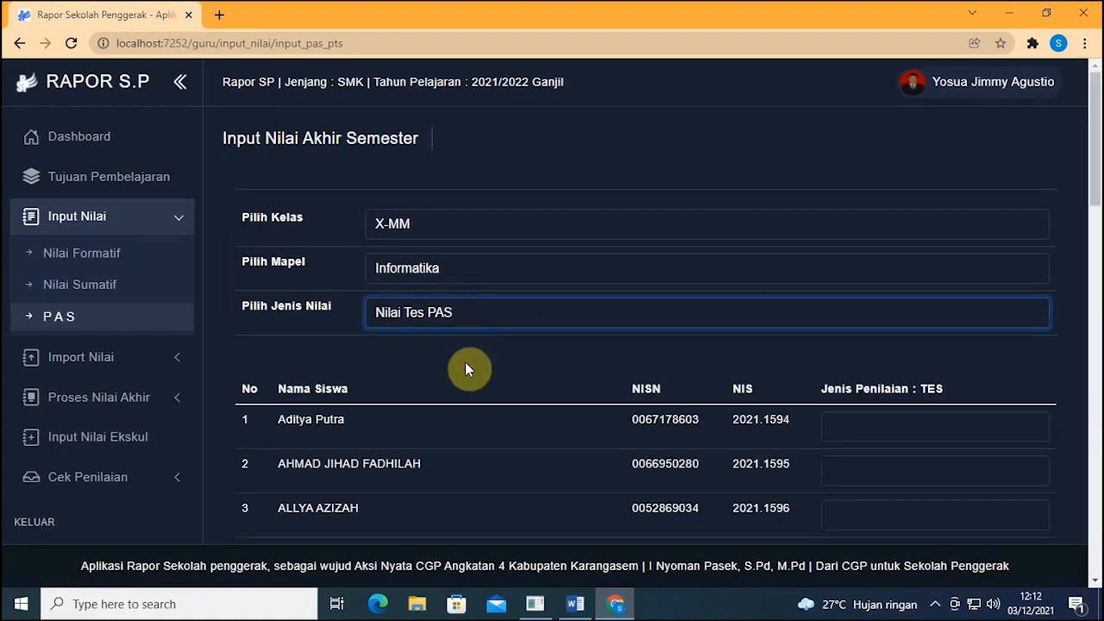
Step: Enter 83 as the first student's PAS test score and save the data
scroll(467, 367, "down", 1)
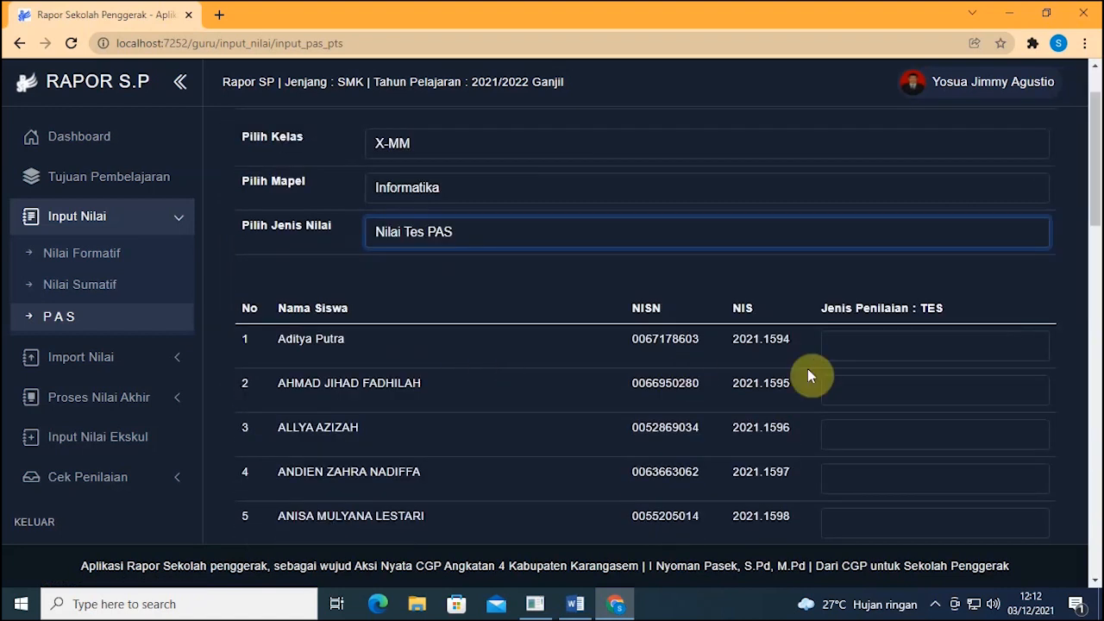
left_click(915, 348)
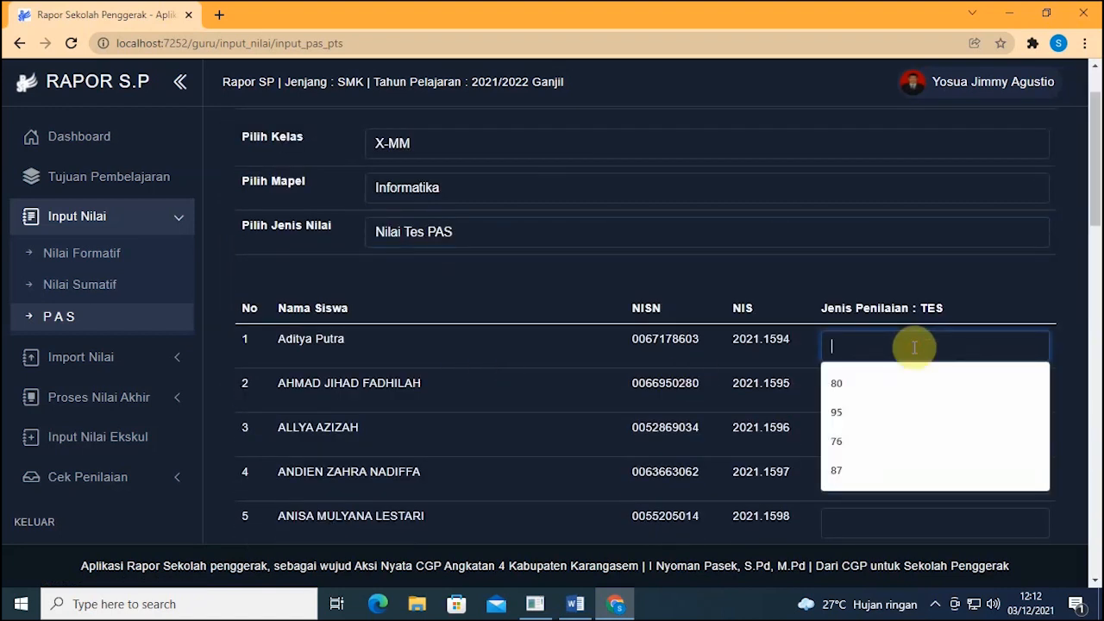
type("83")
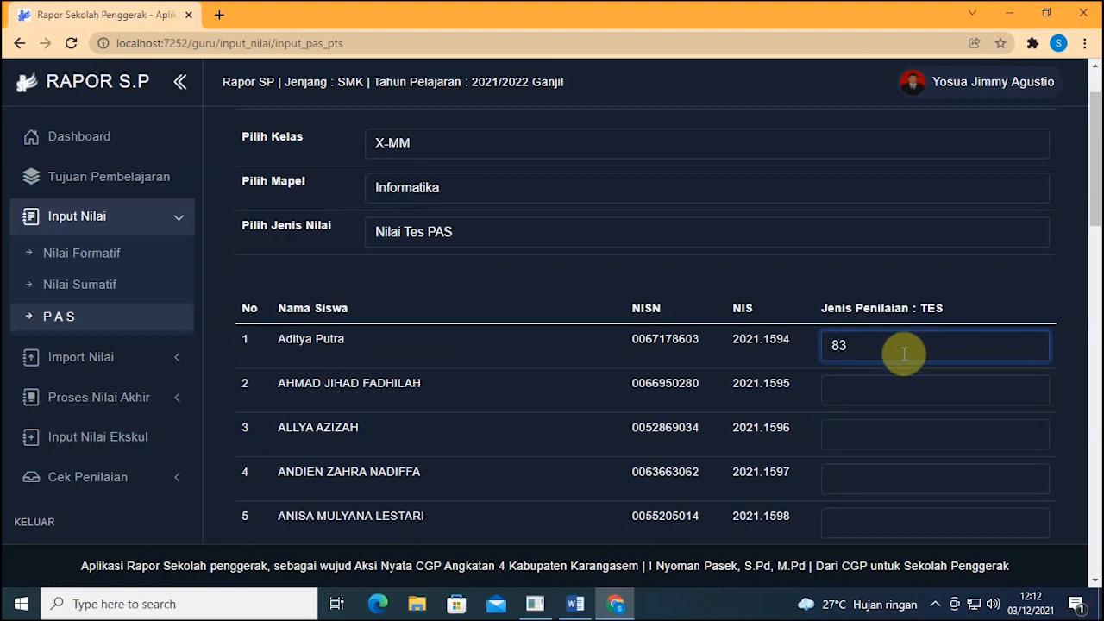
scroll(1099, 361, "down", 6)
scroll(1070, 380, "down", 10)
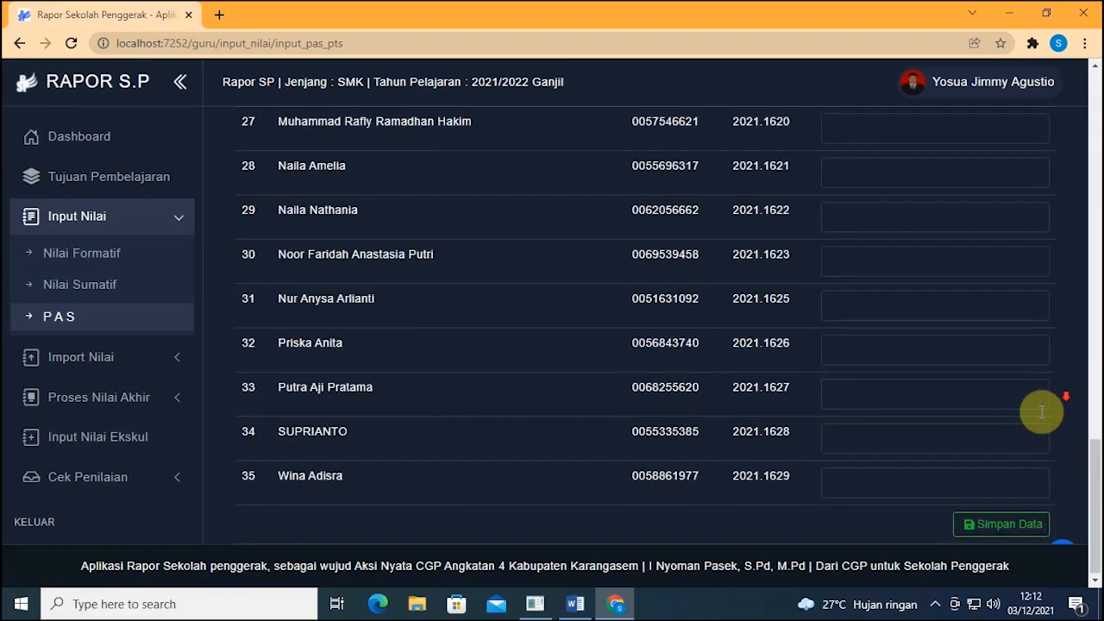
left_click(1020, 522)
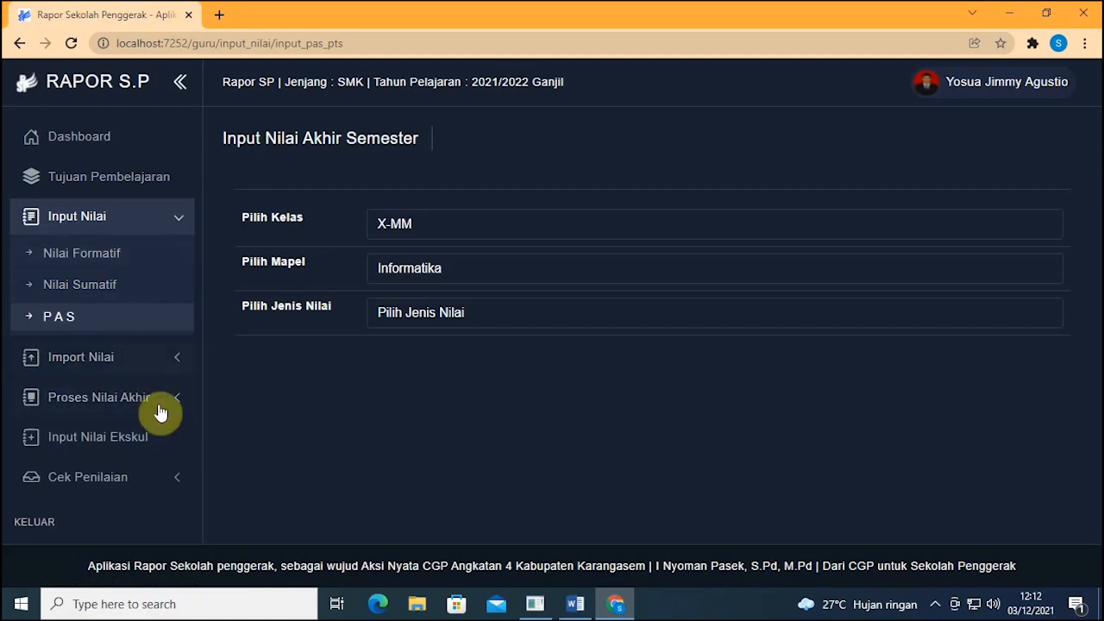
Step: Load final grades in Proses Nilai Akhir for X-MM, Informatika, Semester 1
left_click(104, 400)
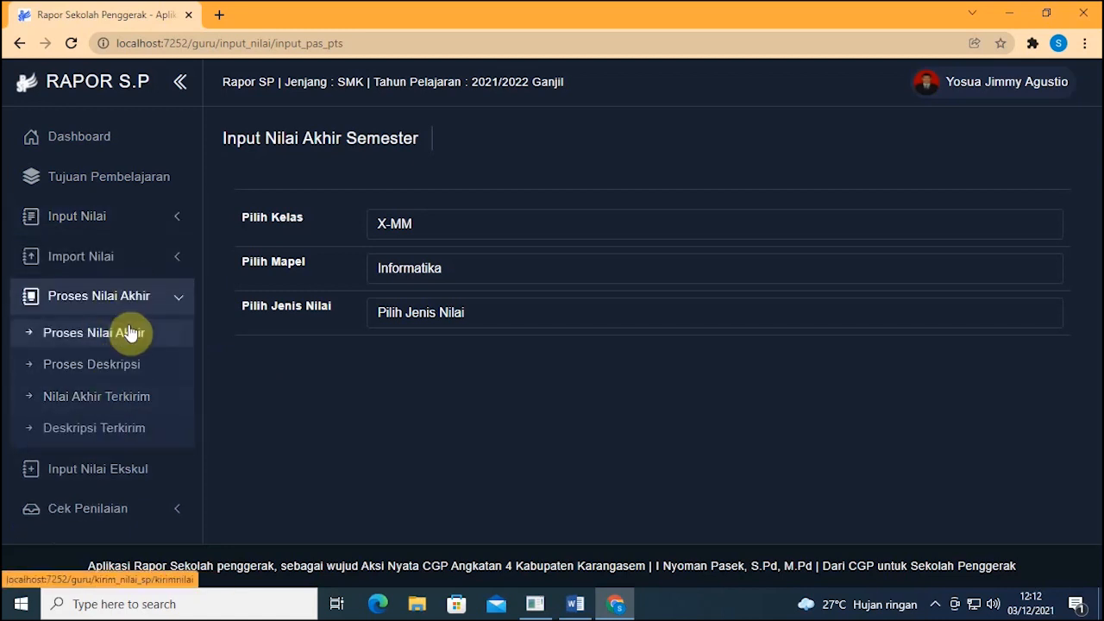
left_click(71, 334)
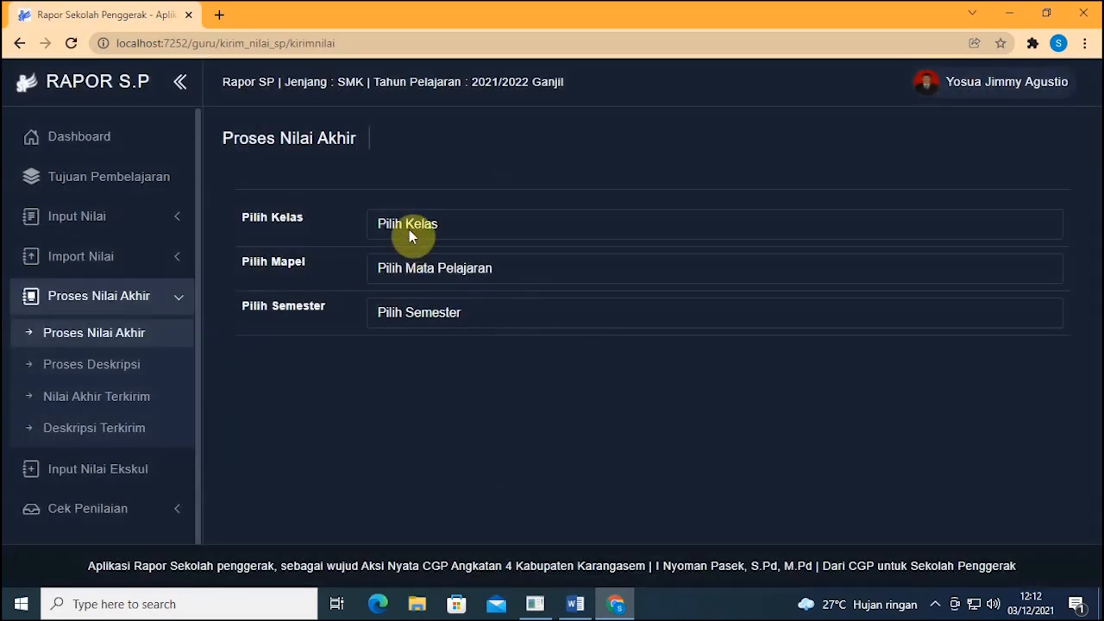
left_click(407, 226)
left_click(405, 281)
left_click(412, 273)
left_click(413, 308)
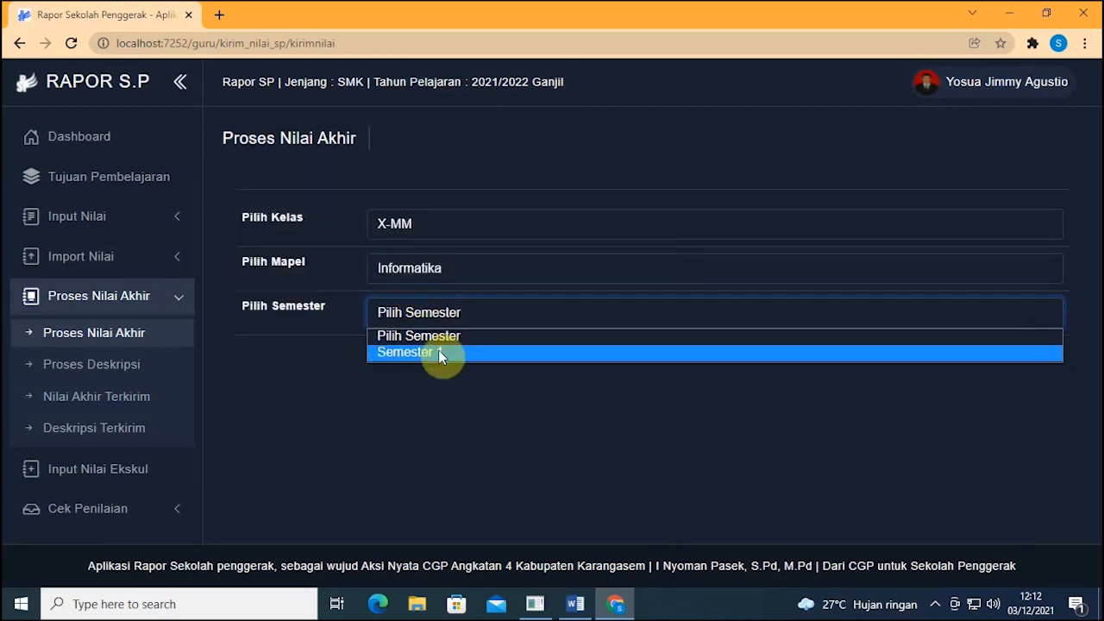
left_click(438, 352)
Step: Review the first student's test score 83.00 and report grade 85 in the grade table
scroll(535, 349, "down", 3)
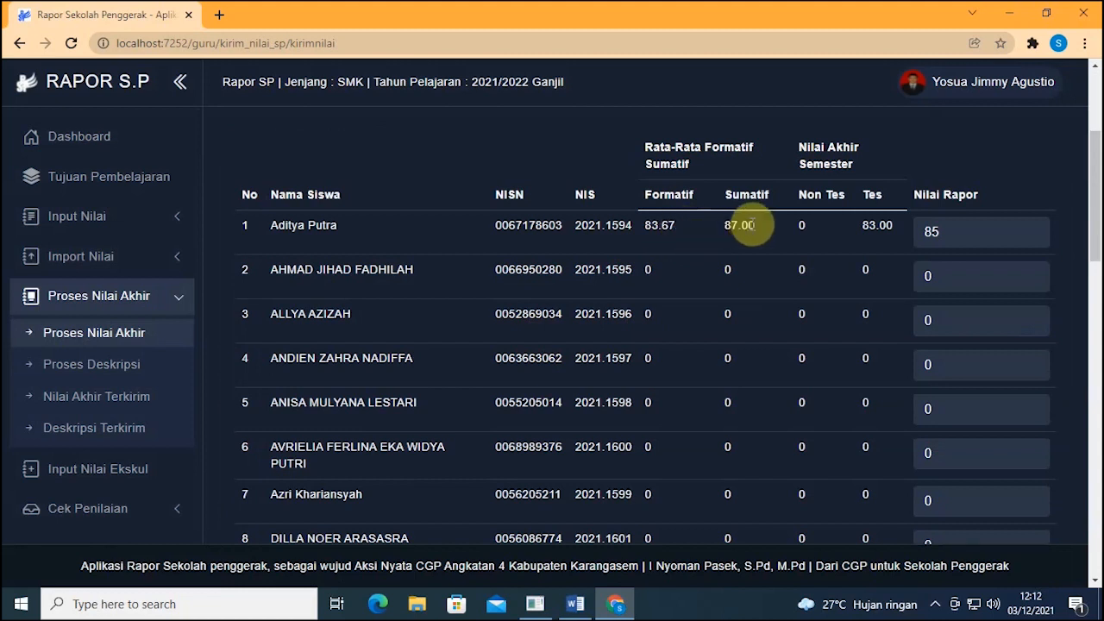
double_click(877, 226)
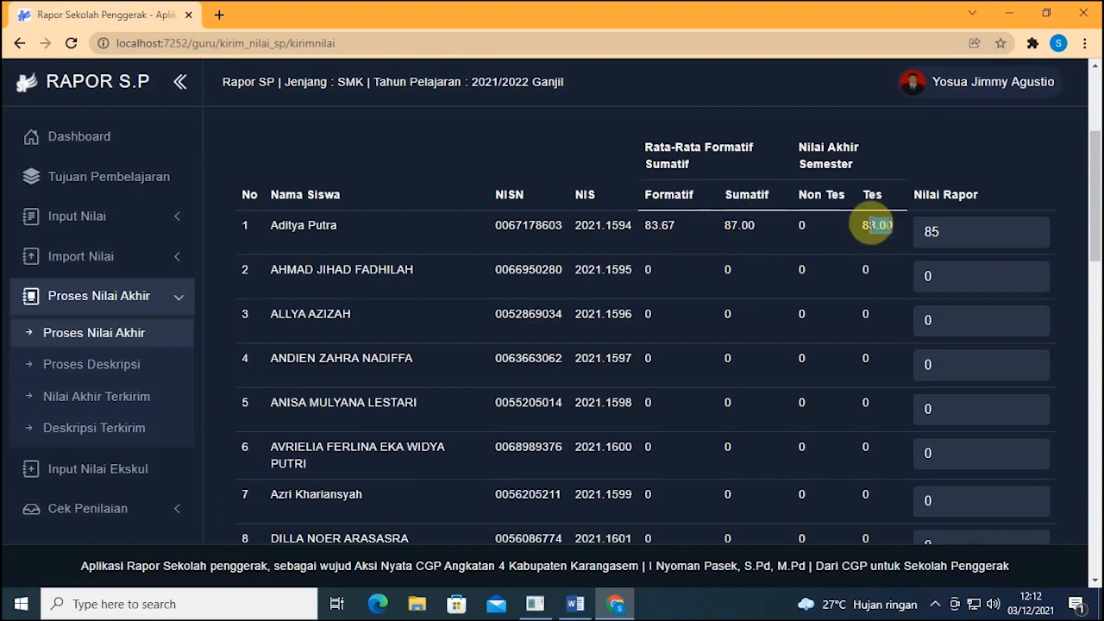
left_click(961, 230)
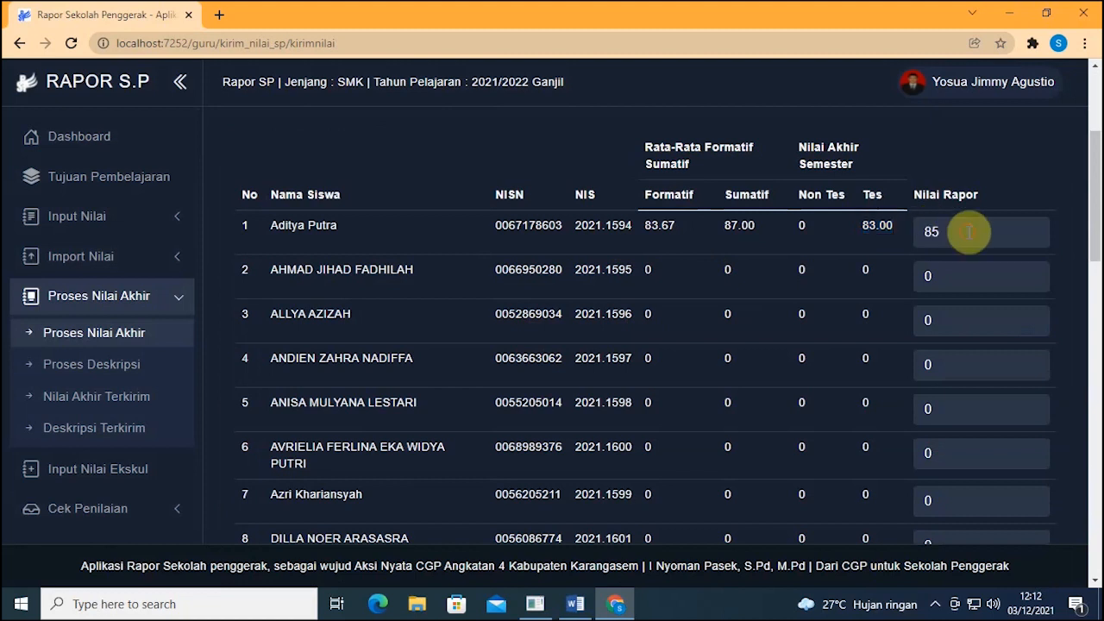
double_click(945, 231)
left_click(952, 232)
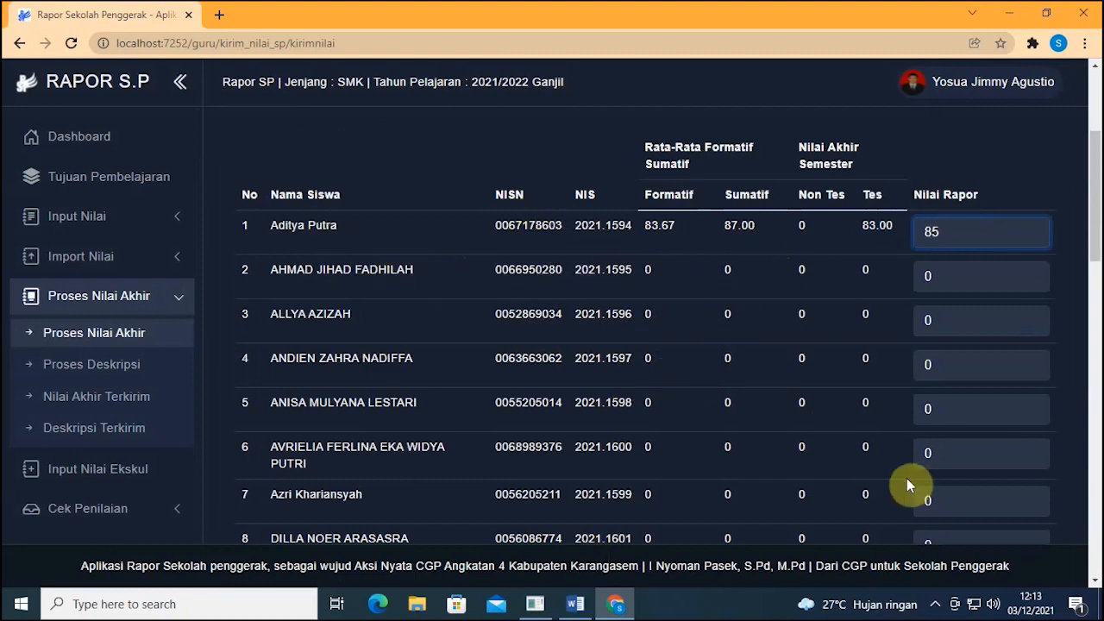
scroll(635, 311, "down", 8)
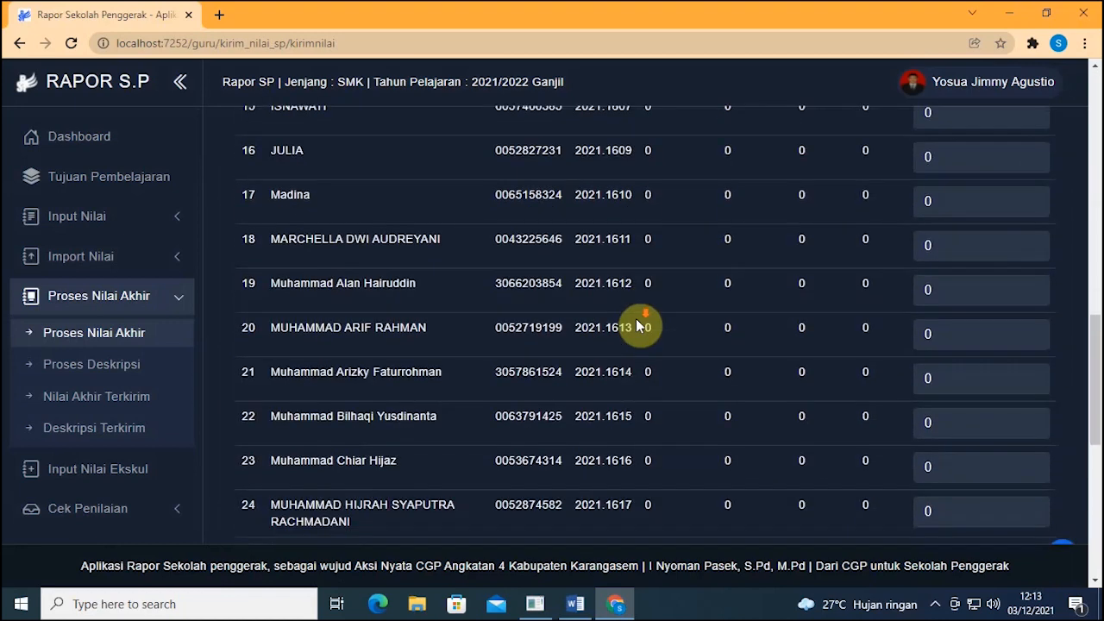
scroll(638, 321, "down", 6)
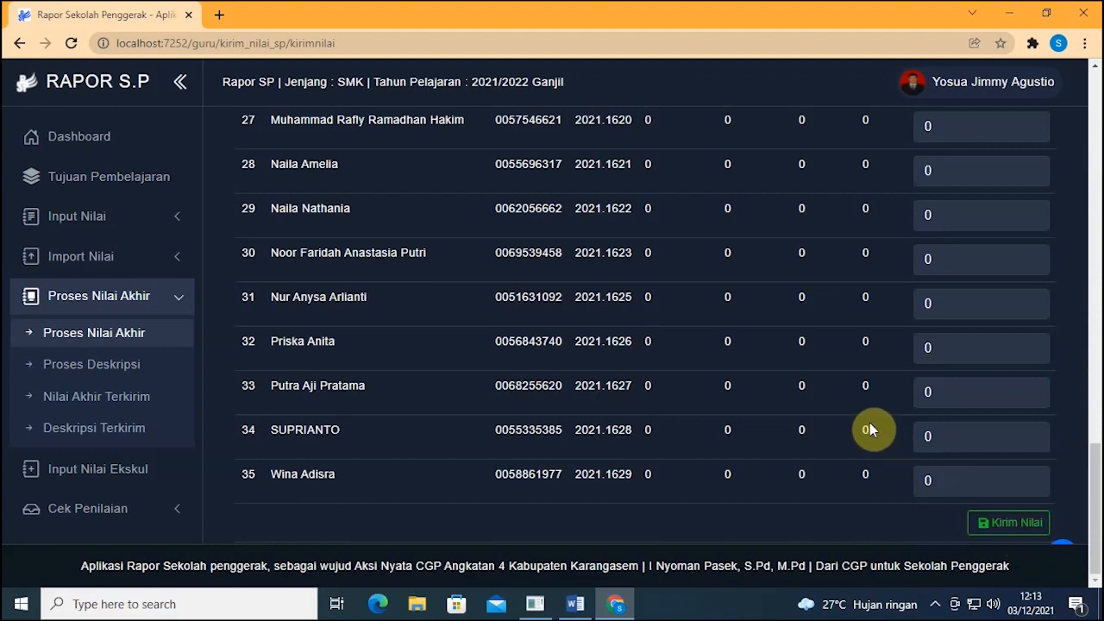
scroll(870, 426, "up", 15)
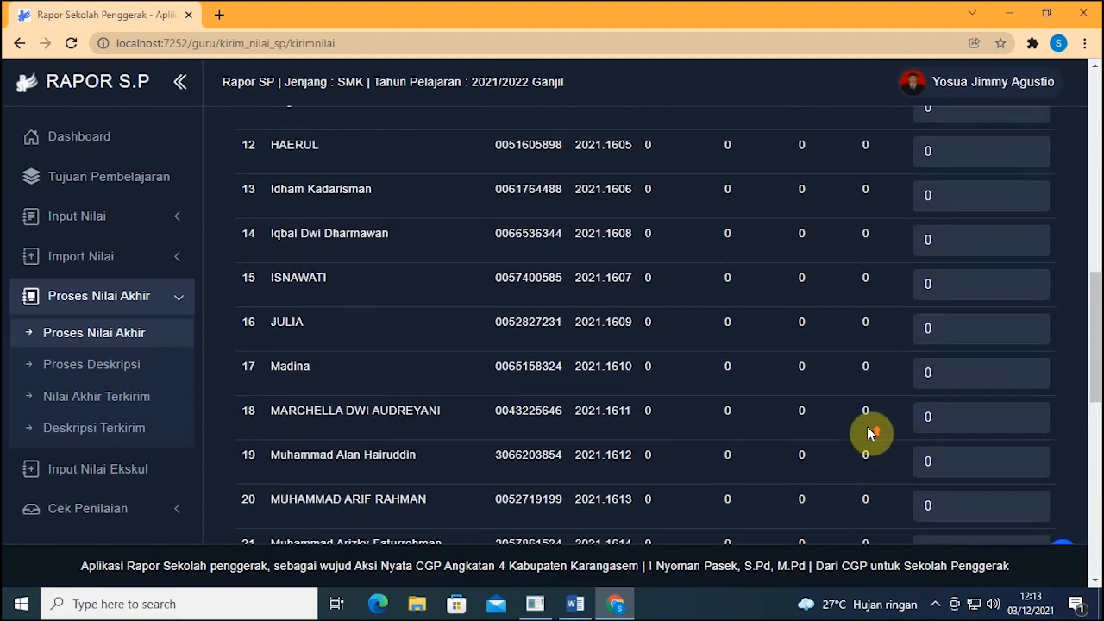
scroll(866, 425, "up", 3)
scroll(779, 324, "down", 2)
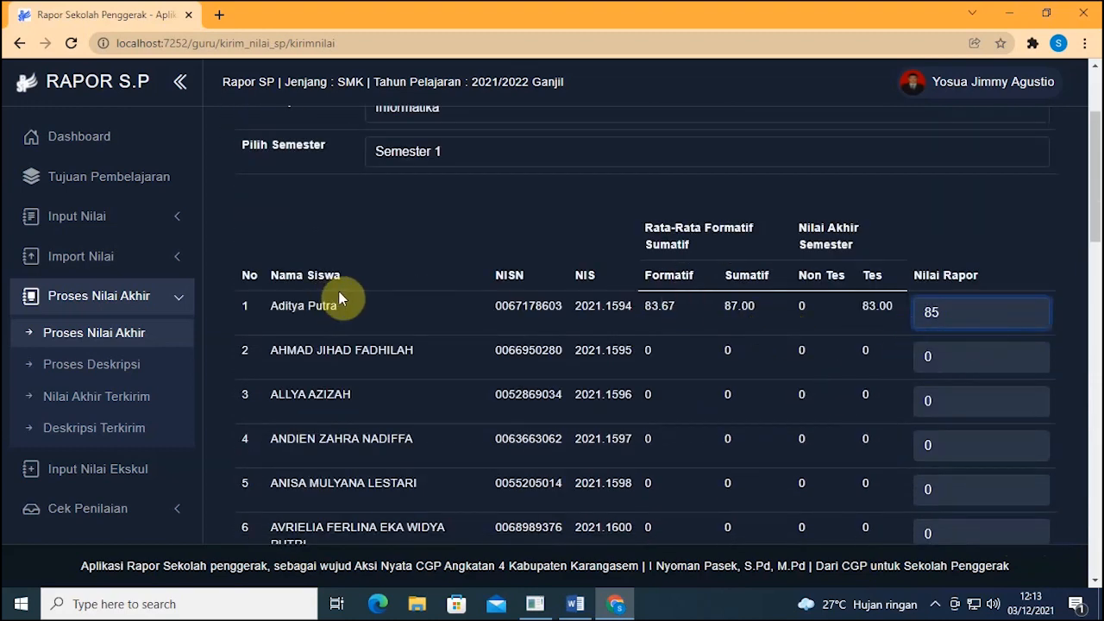
Step: Load Proses Deskripsi for X-MM, Informatika, Semester 1
left_click(101, 370)
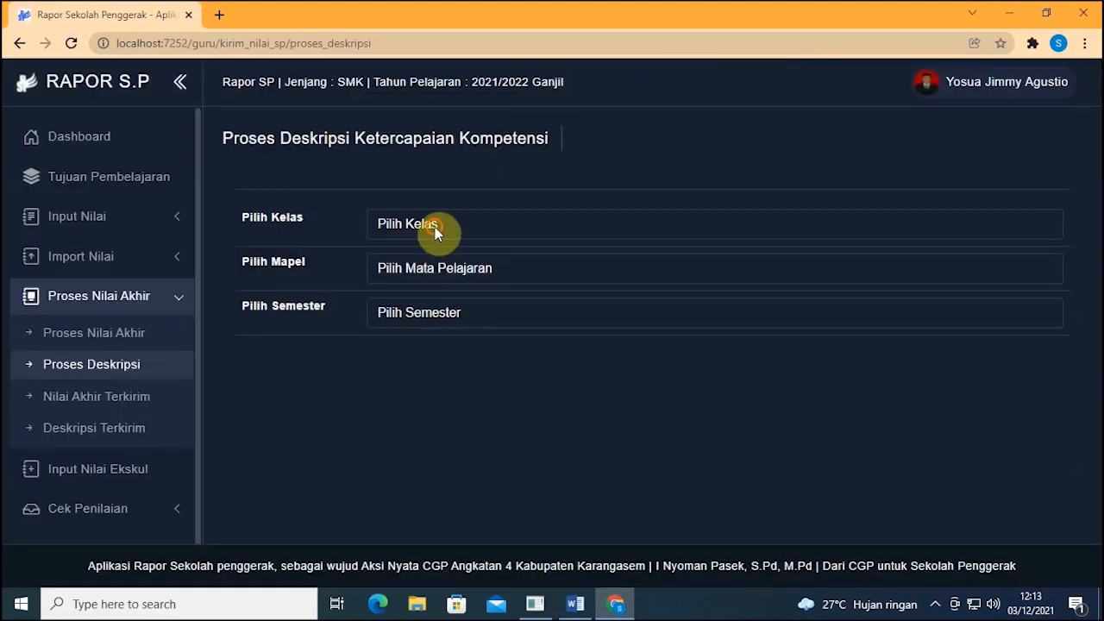
left_click(435, 227)
left_click(435, 279)
left_click(428, 271)
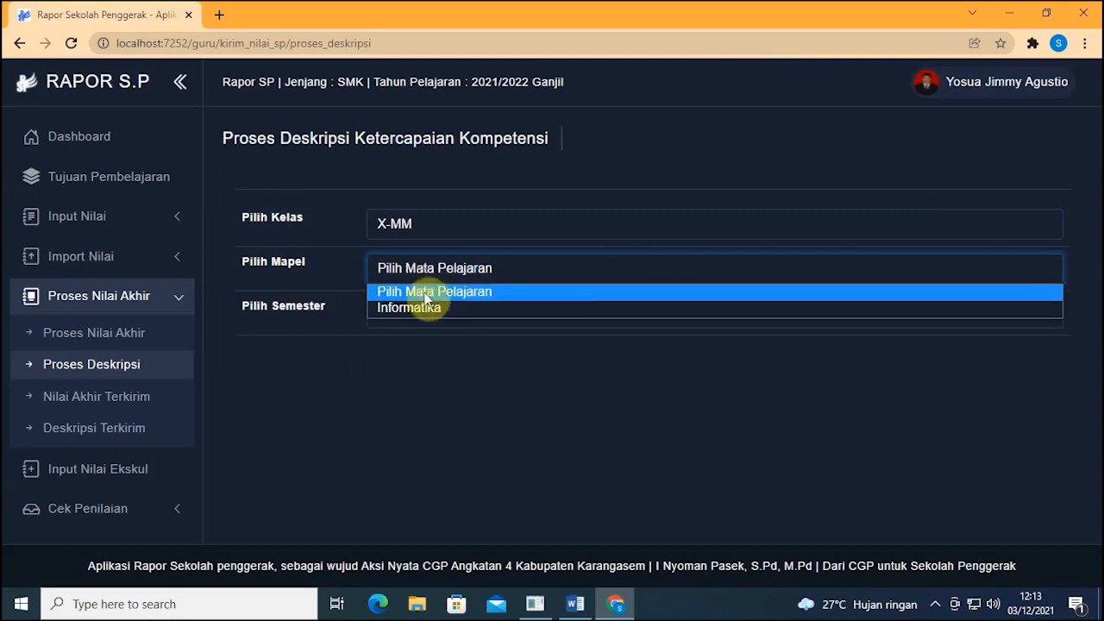
left_click(419, 306)
left_click(416, 311)
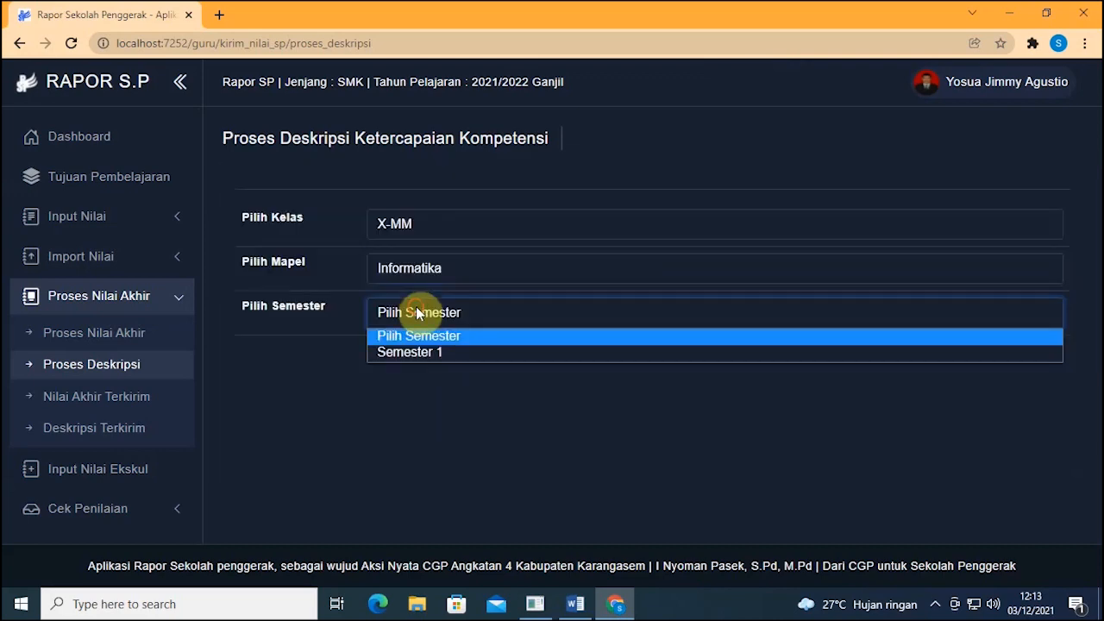
left_click(423, 354)
Step: Review the first student's highest achievement description and both achievement column headings
scroll(427, 352, "down", 4)
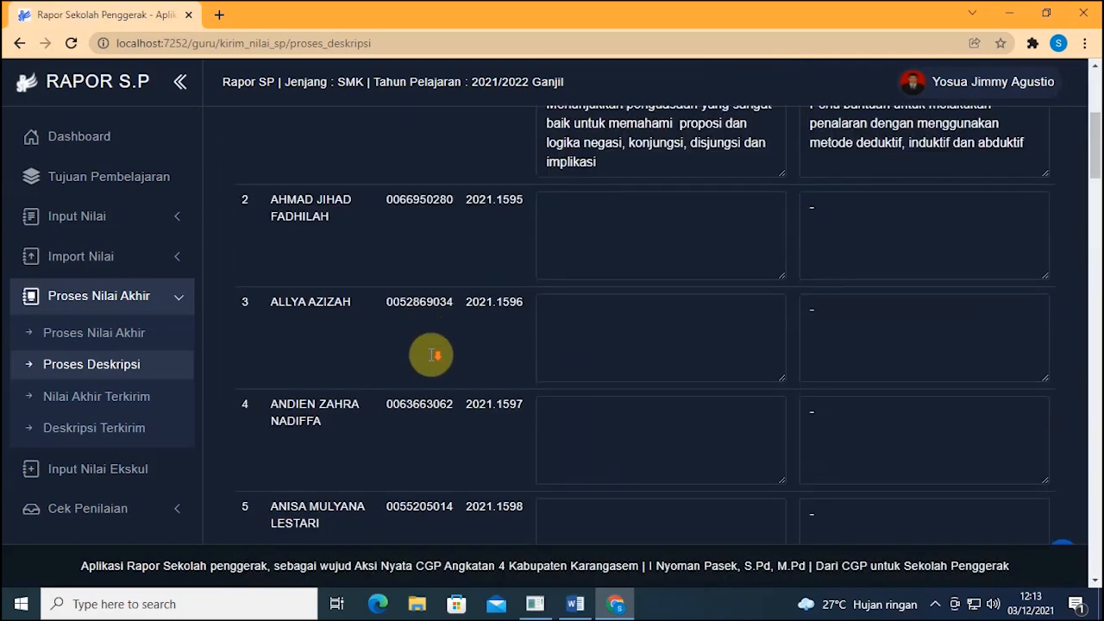
scroll(429, 354, "up", 2)
left_click_drag(612, 325, 548, 265)
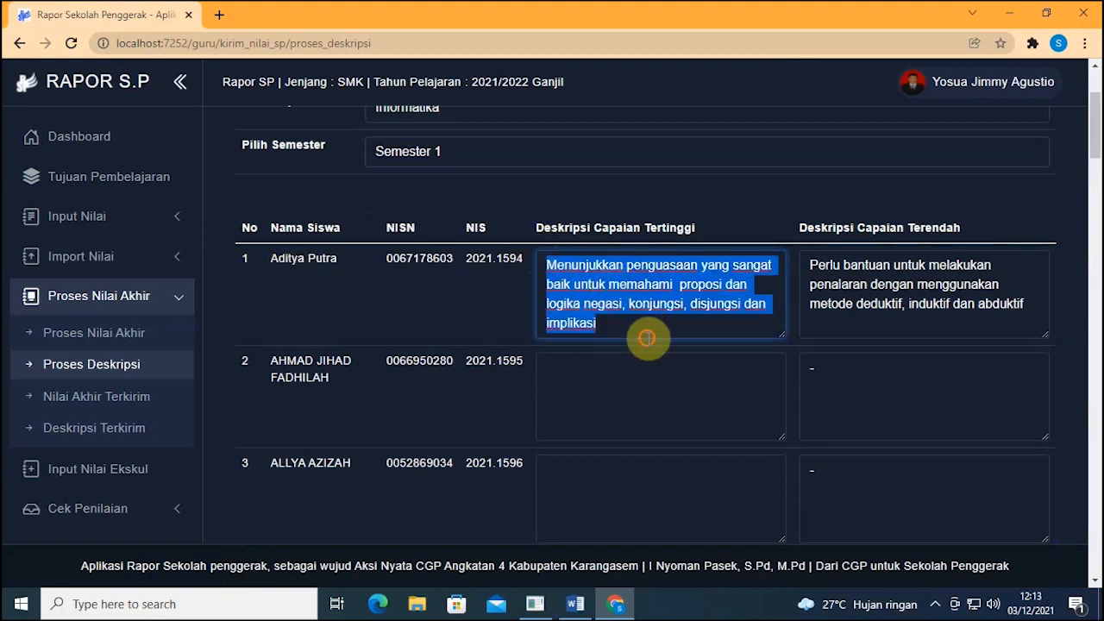
left_click(647, 334)
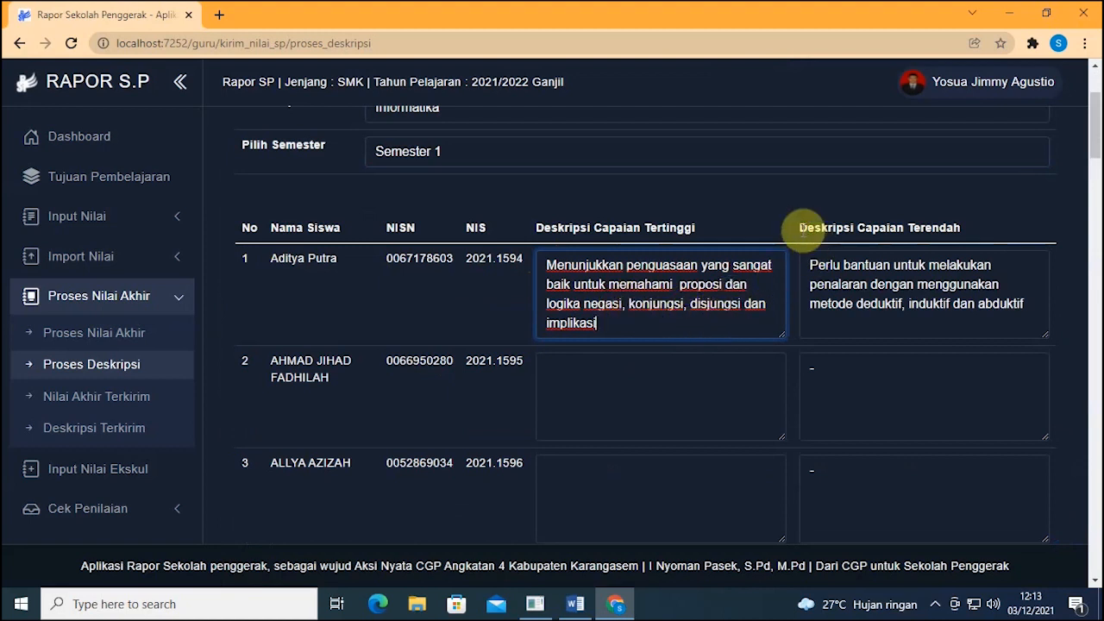
left_click_drag(801, 227, 1006, 231)
left_click(1005, 229)
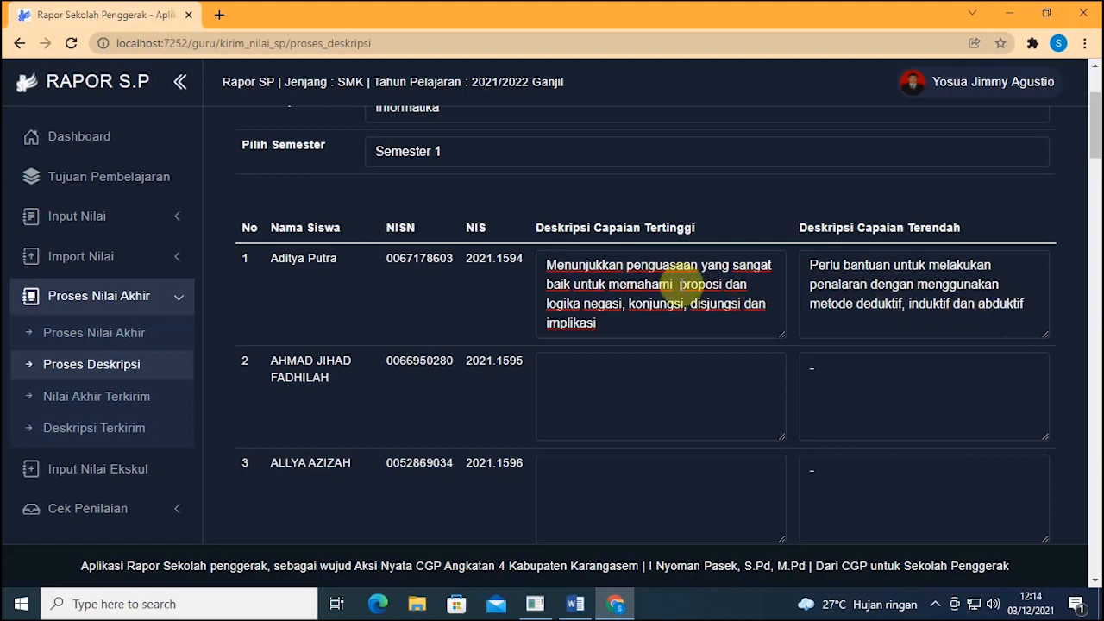
left_click_drag(533, 228, 740, 229)
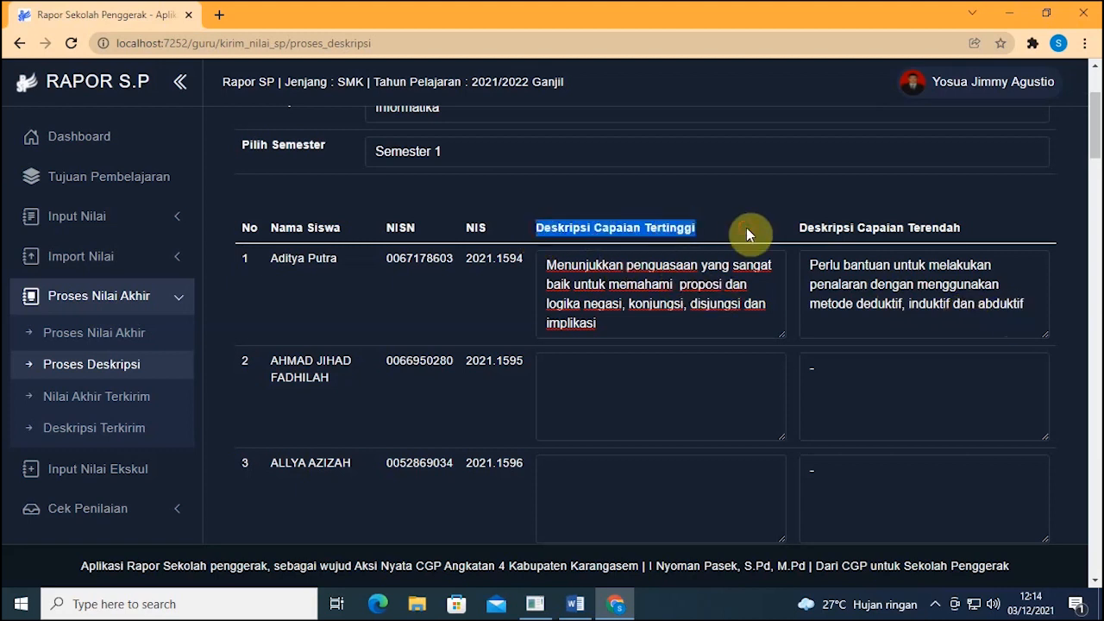
left_click(747, 227)
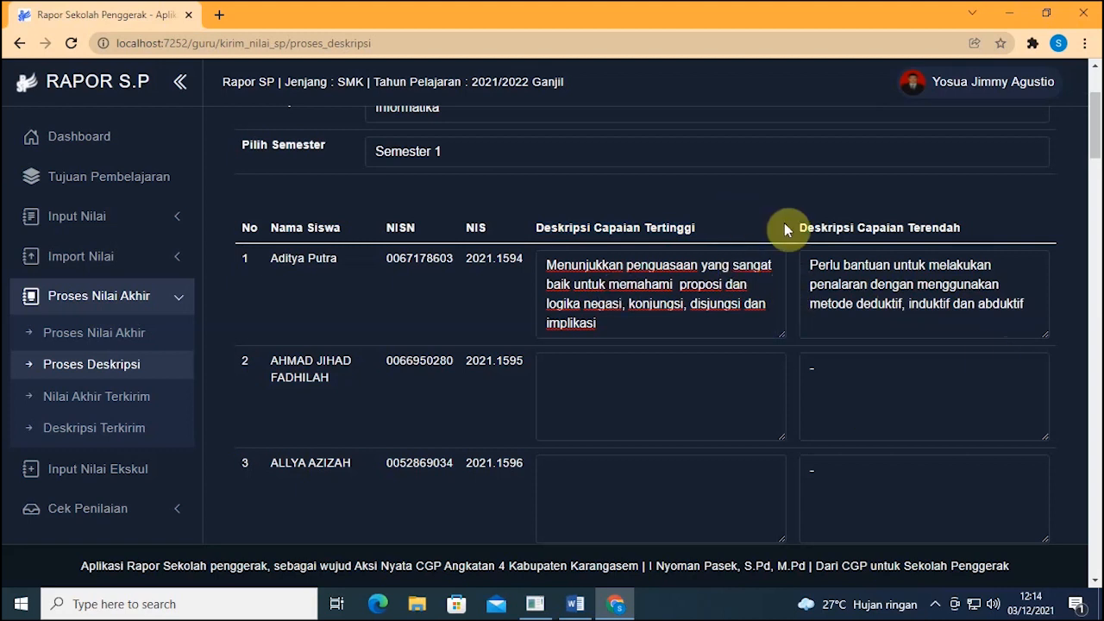
Step: Check the highest and lowest achievement descriptions, then scroll down to Kirim Deskripsi
left_click_drag(682, 232, 519, 232)
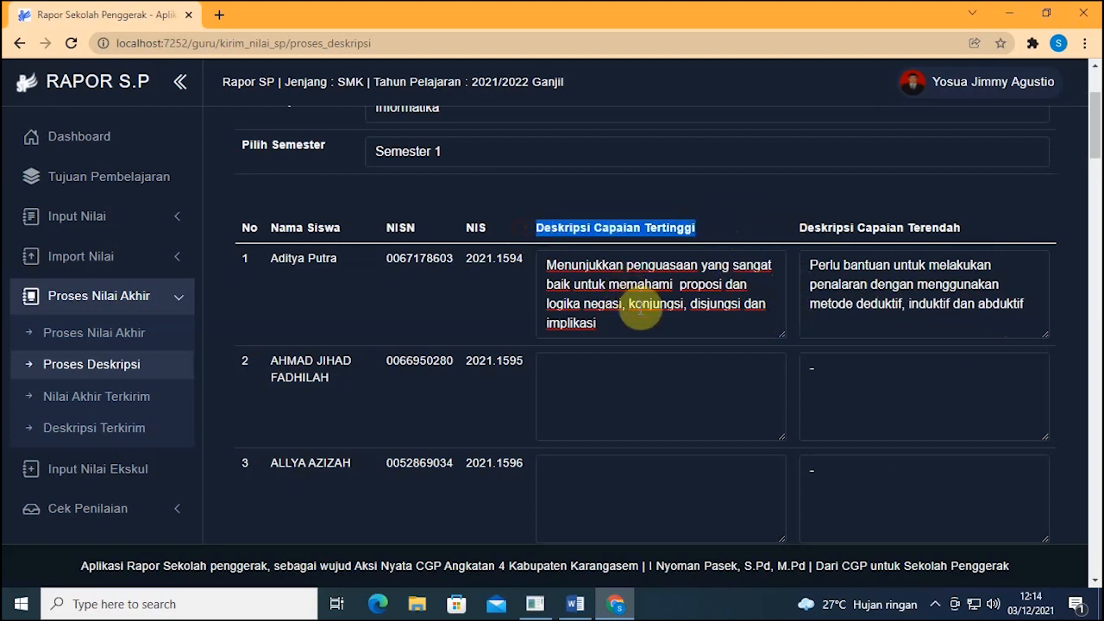
left_click_drag(636, 321, 544, 265)
left_click_drag(1031, 312, 811, 256)
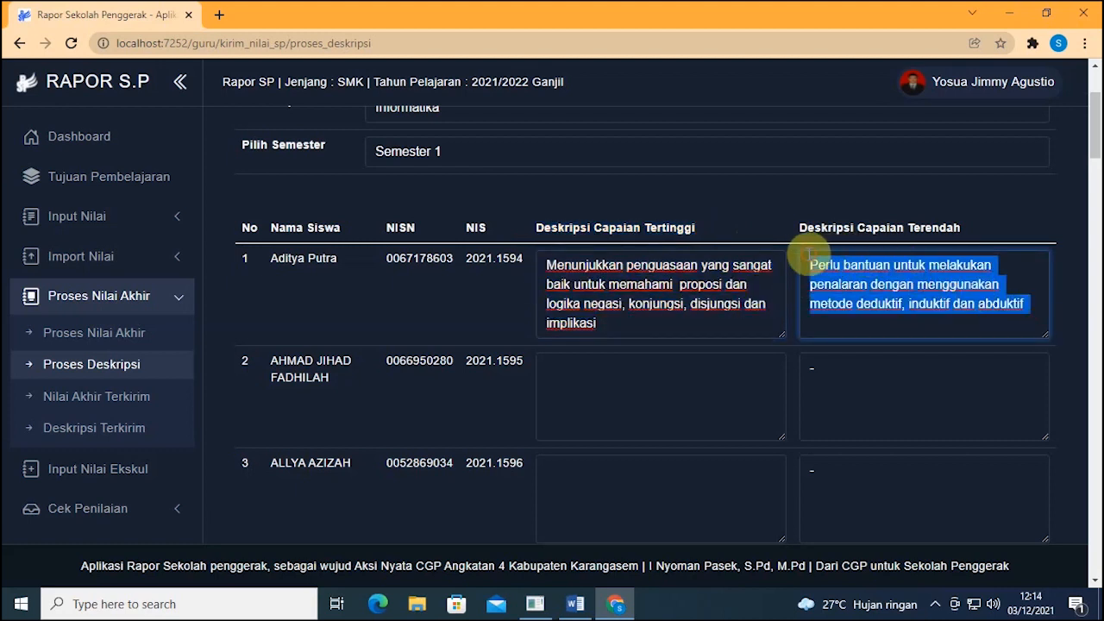
left_click(754, 318)
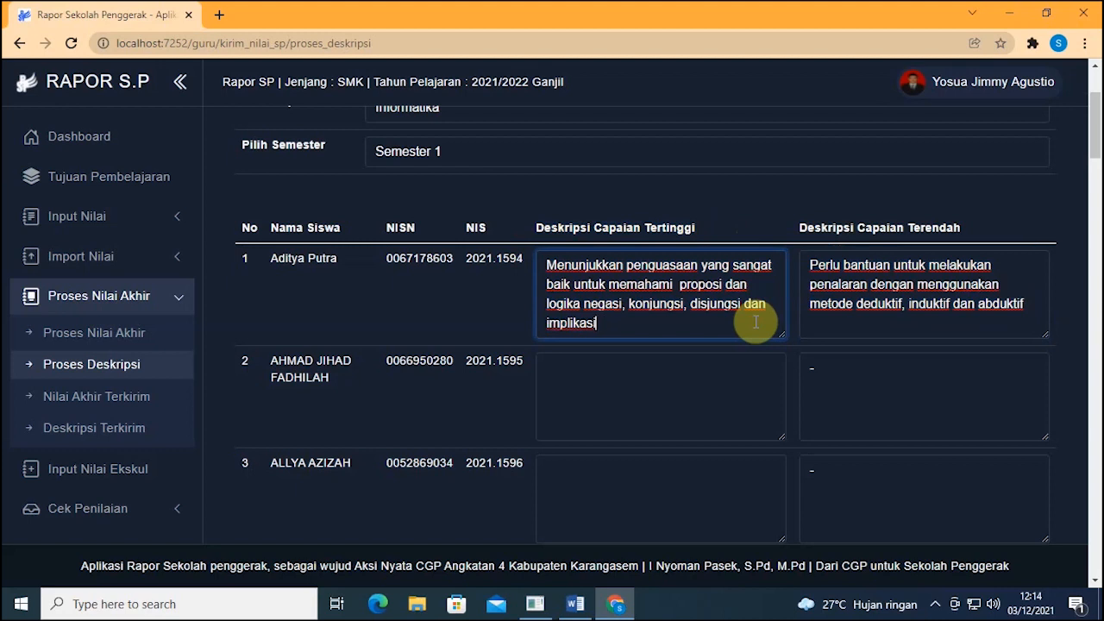
left_click(942, 307)
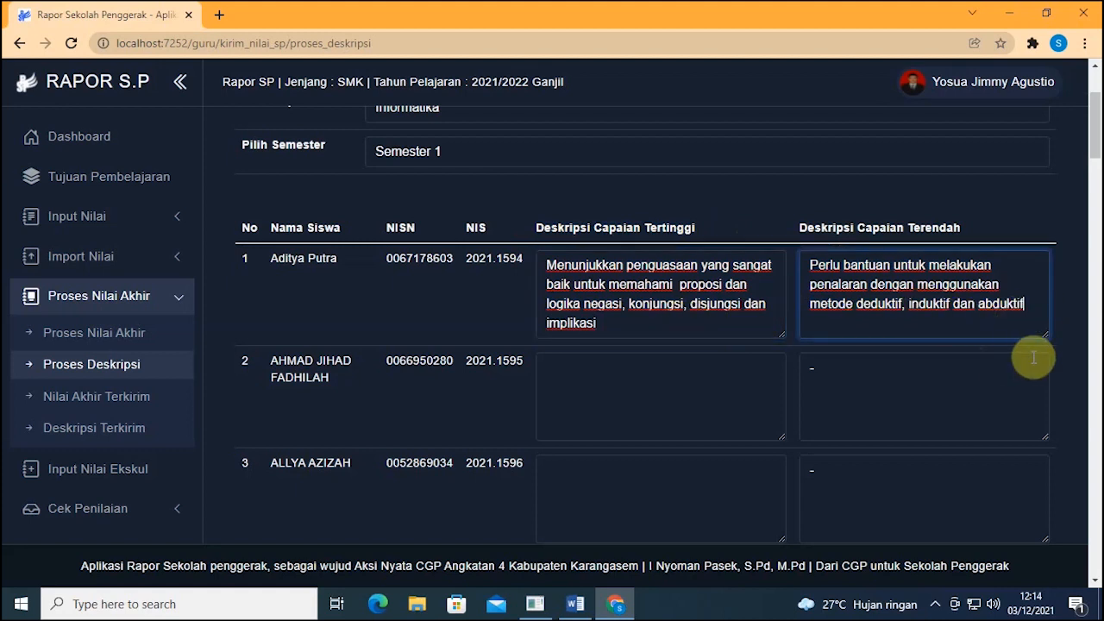
scroll(702, 267, "down", 18)
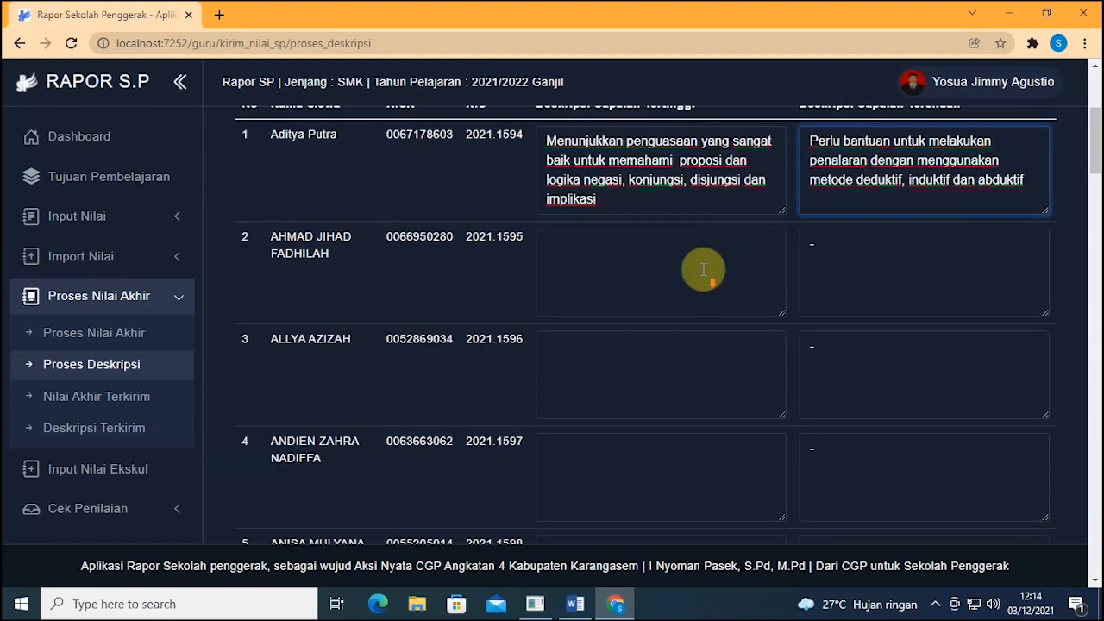
scroll(733, 276, "down", 20)
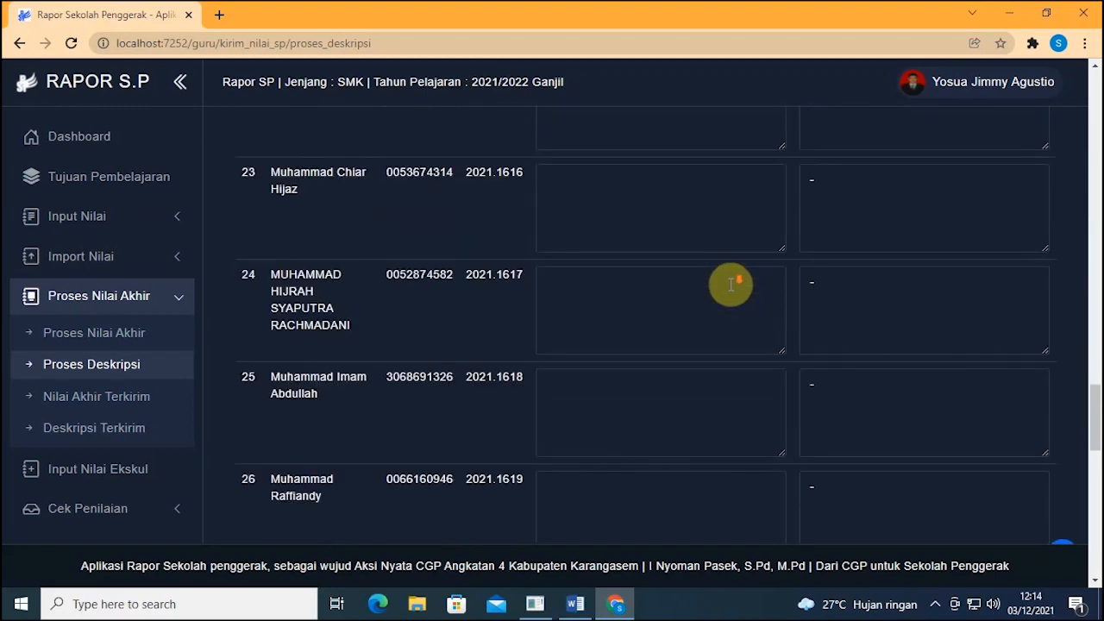
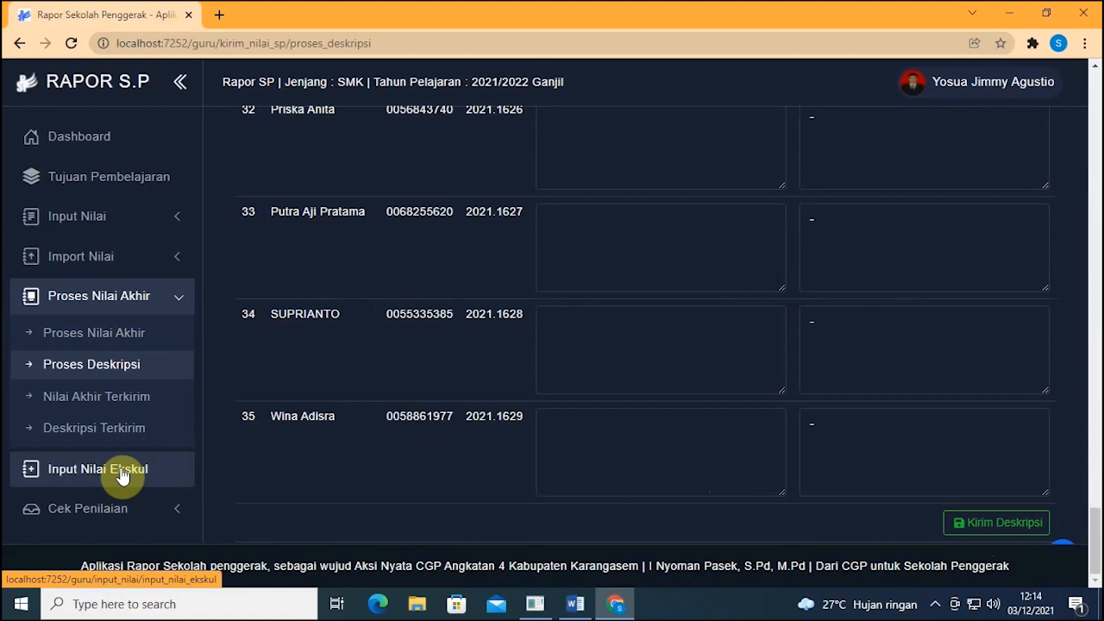
Step: Collapse Proses Nilai Akhir and expand Import Nilai in the sidebar
left_click(185, 307)
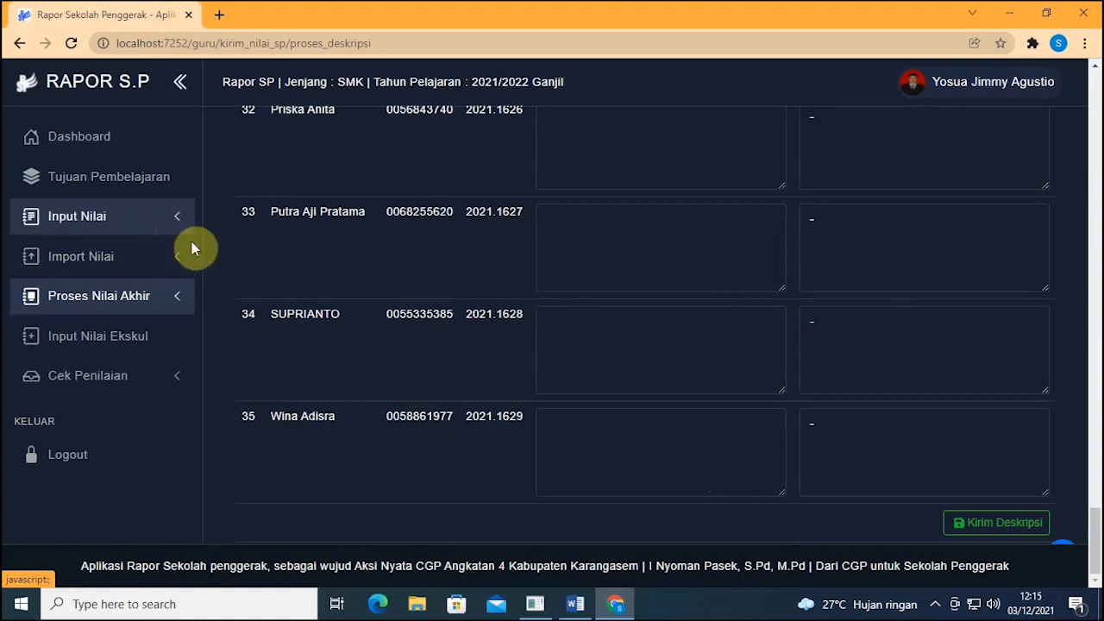
left_click(173, 263)
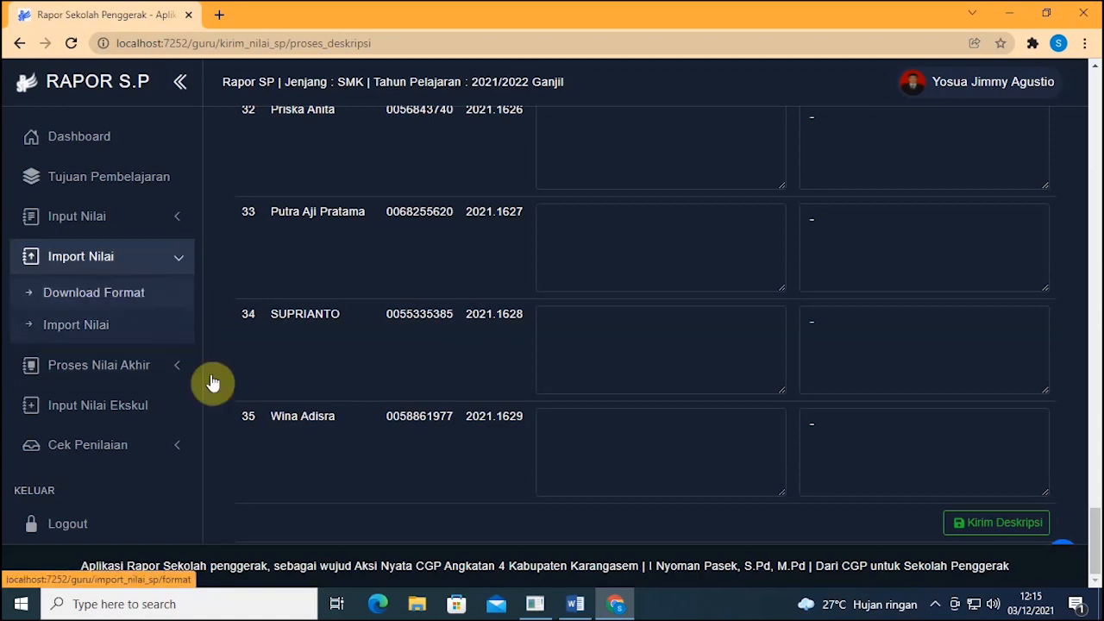
Step: On the Download Format page, select class X-MM, subject Informatika and Semester 1
left_click(117, 298)
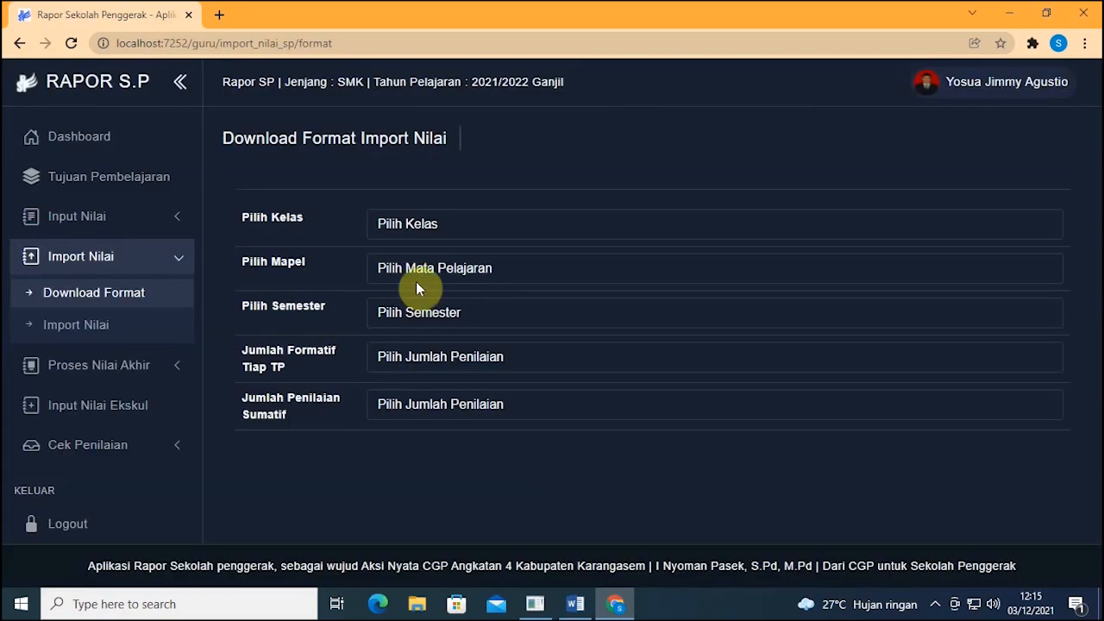
left_click(428, 233)
left_click(433, 274)
left_click(429, 272)
left_click(429, 307)
left_click(433, 318)
left_click(433, 353)
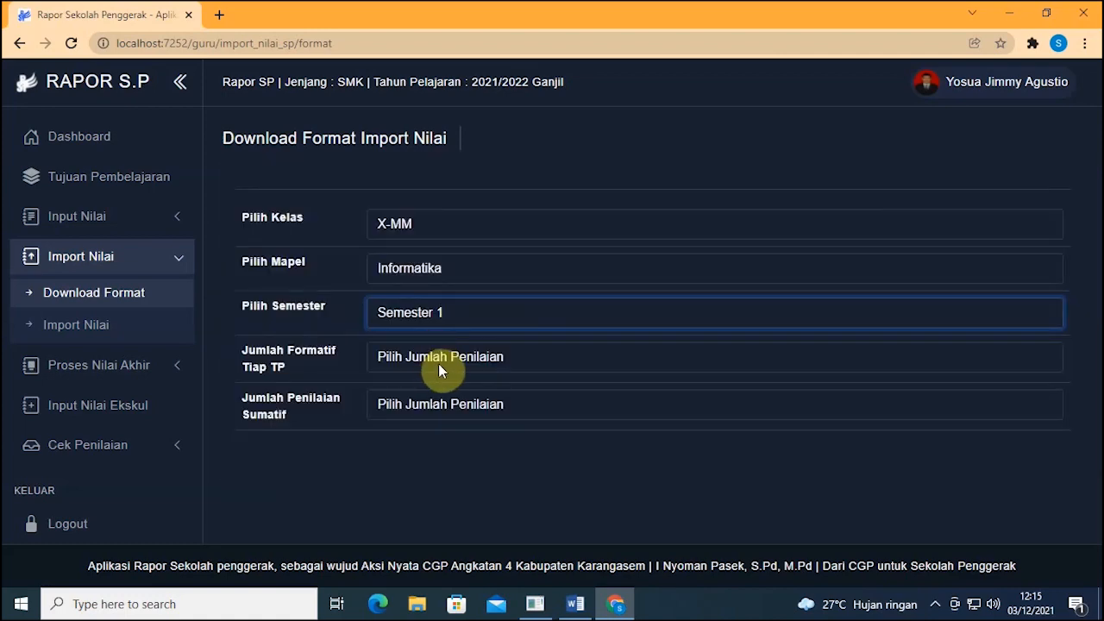
Step: Set Jumlah Formatif Tiap TP to 1
left_click(443, 367)
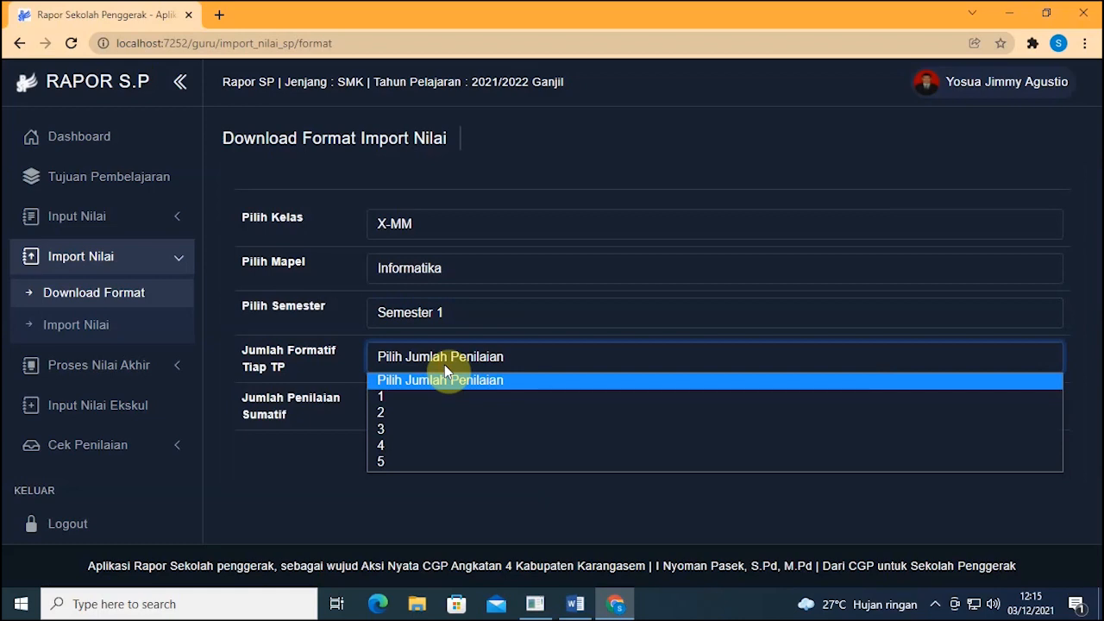
left_click(409, 395)
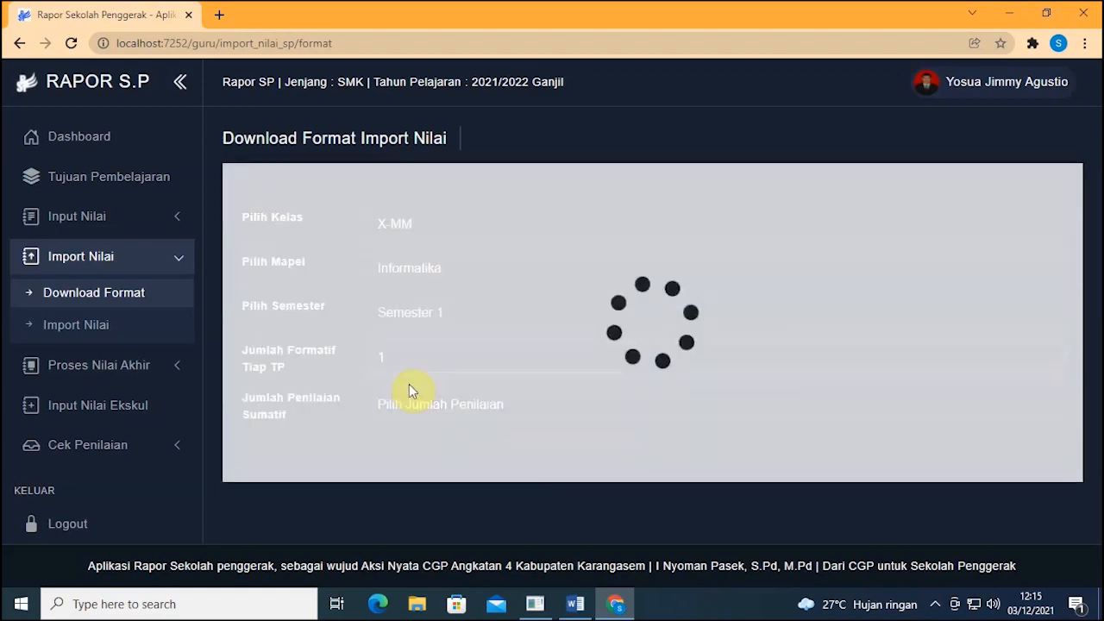
left_click(409, 362)
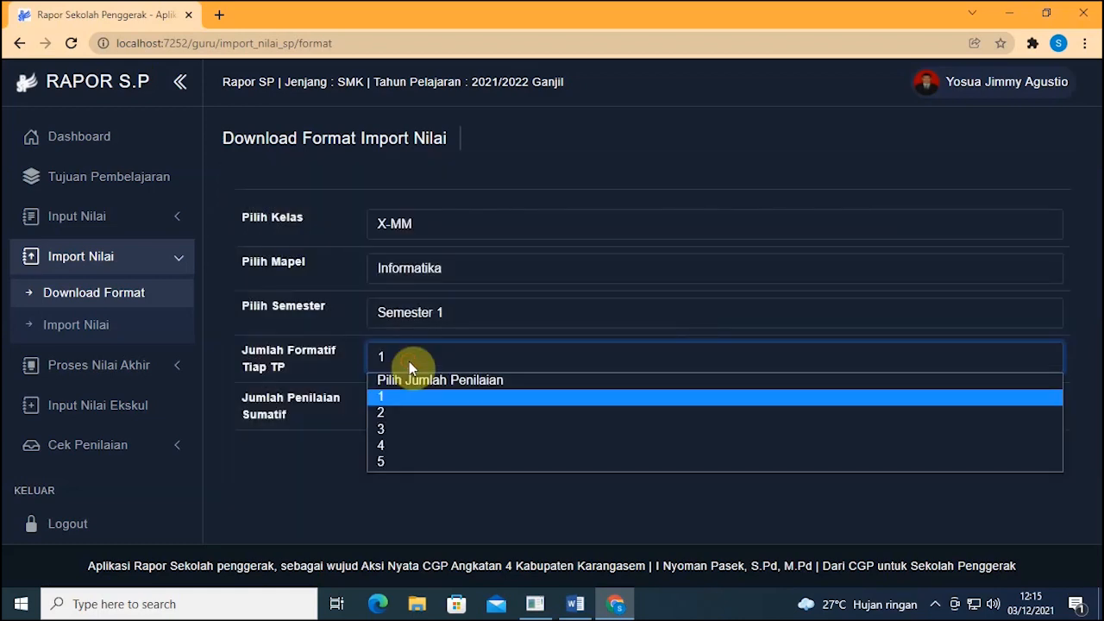
left_click(402, 412)
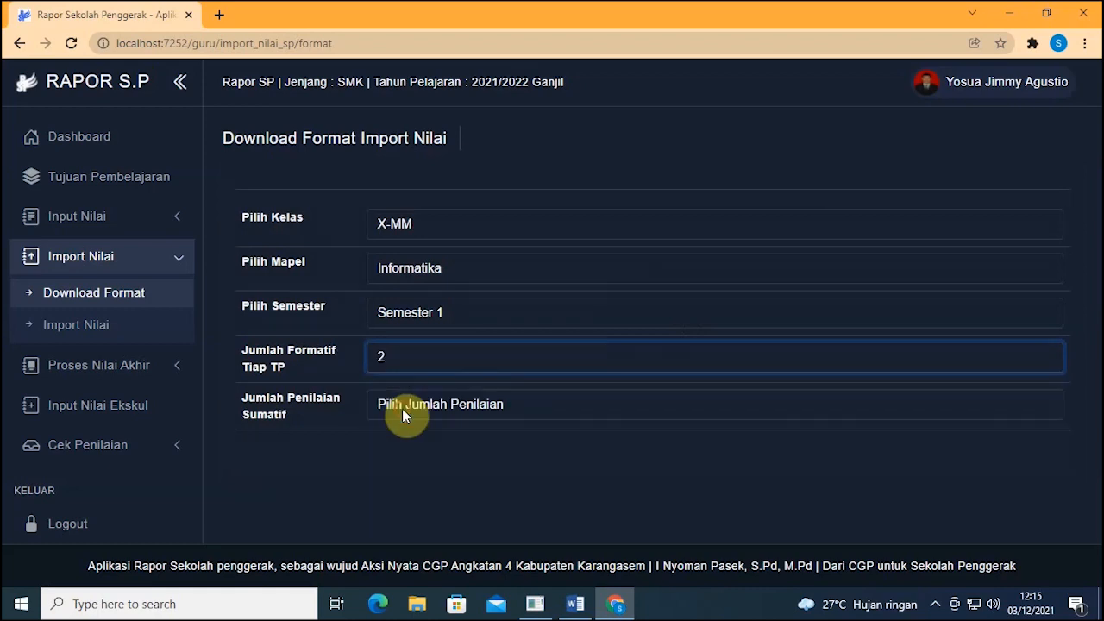
left_click(410, 361)
left_click(410, 396)
left_click(409, 361)
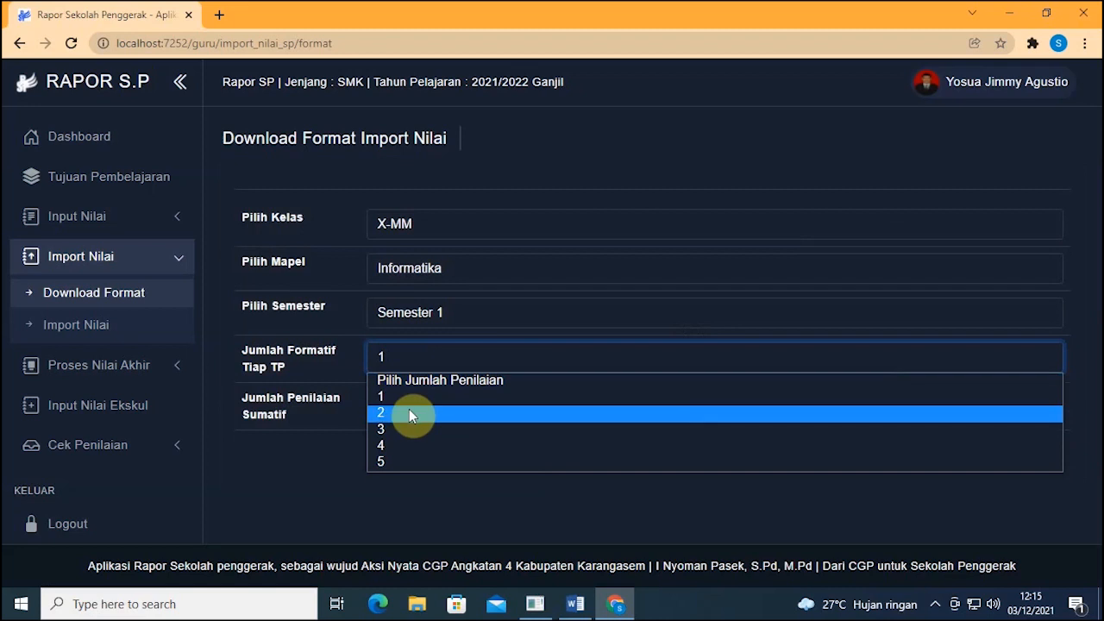
left_click(413, 400)
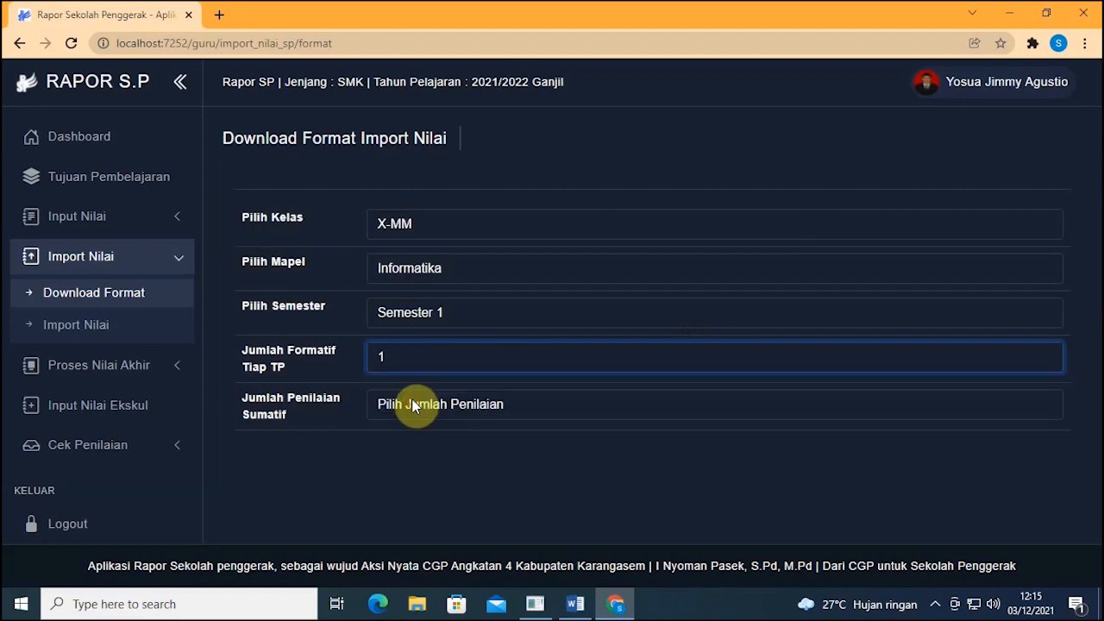
Step: Set Jumlah Penilaian Sumatif to 1
left_click(485, 410)
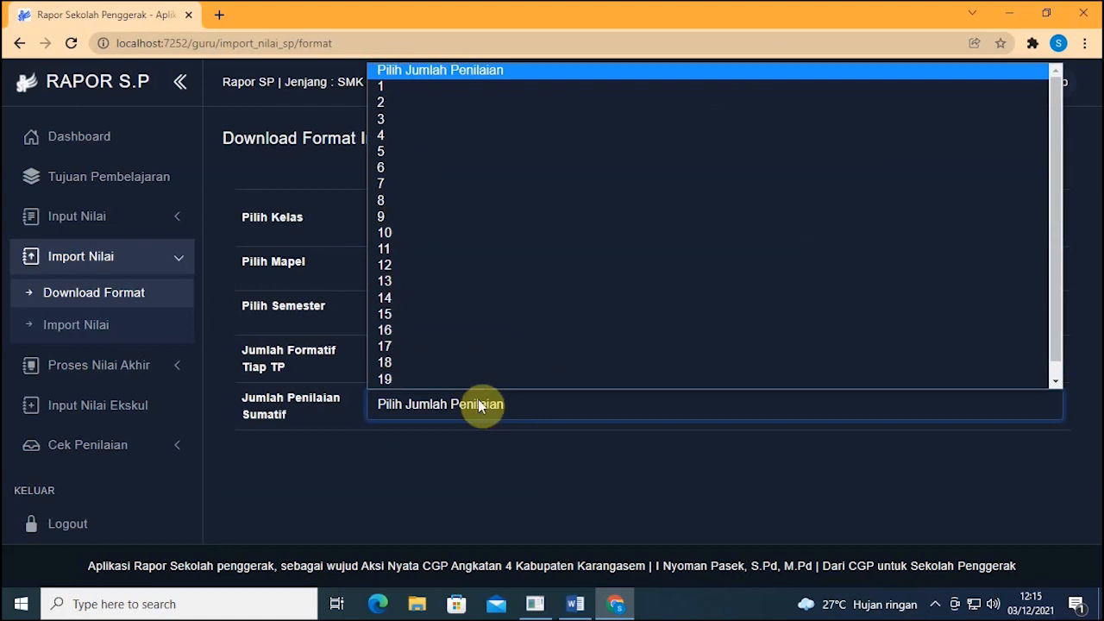
left_click(475, 434)
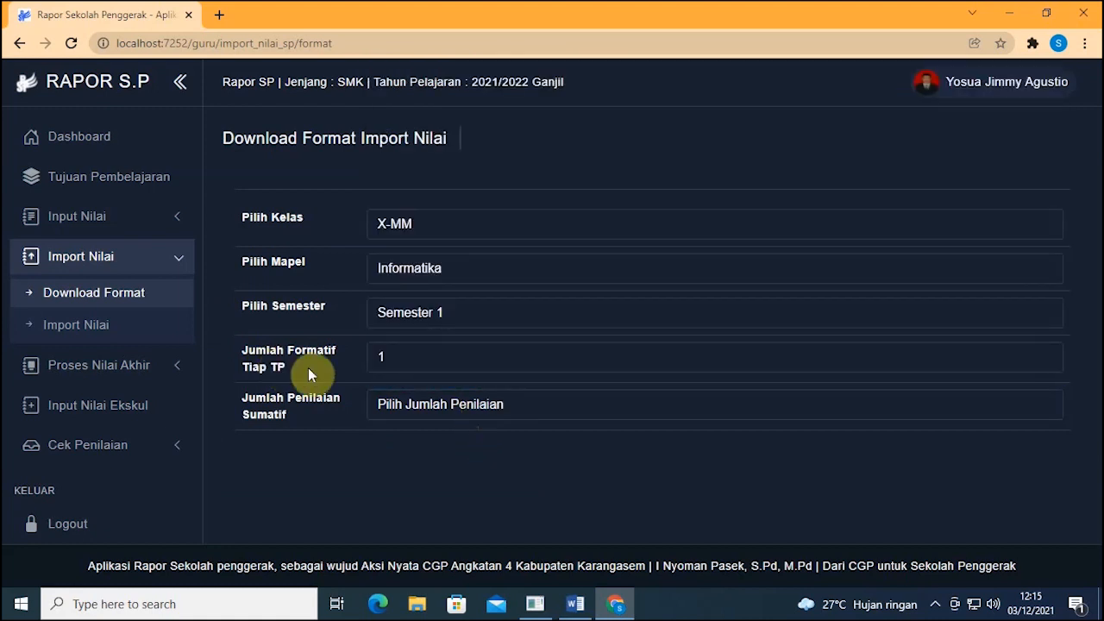
left_click_drag(245, 351, 298, 367)
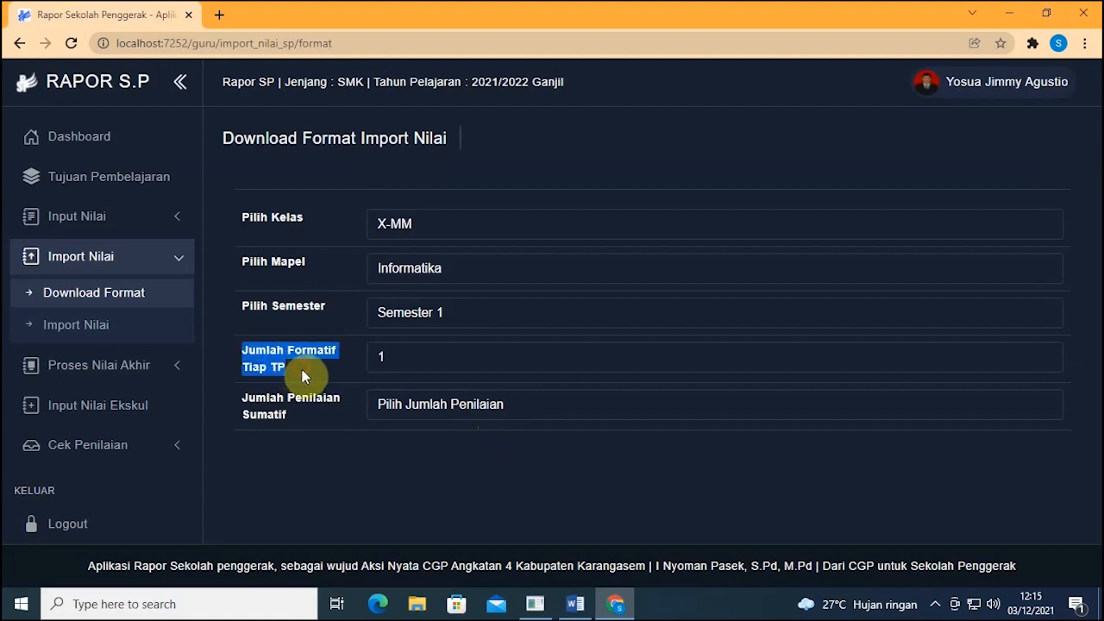
left_click_drag(302, 414, 241, 387)
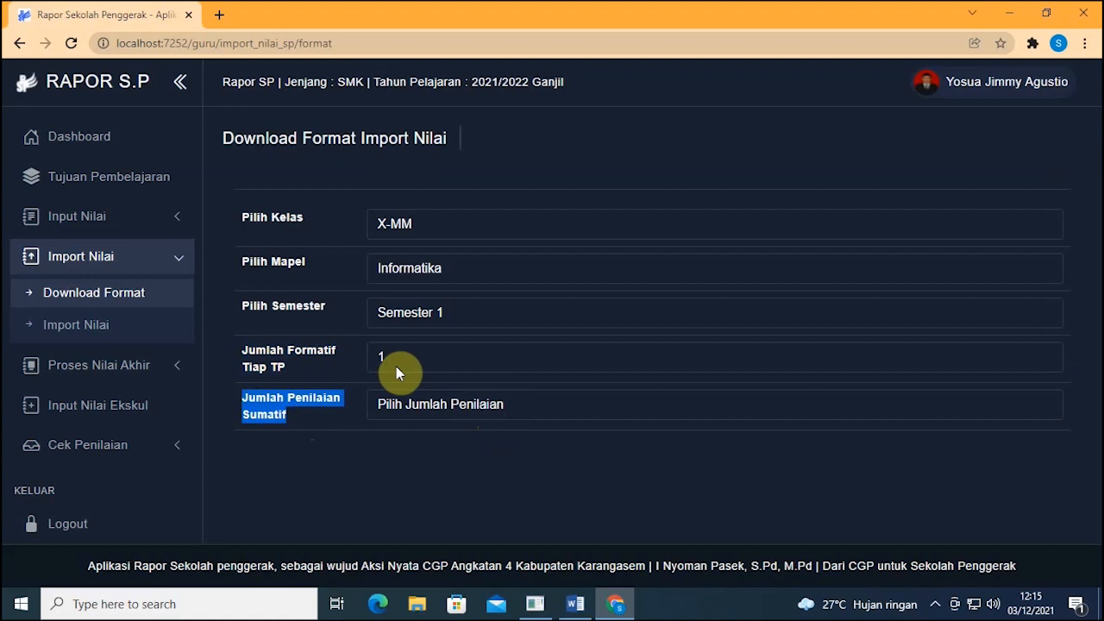
left_click(423, 404)
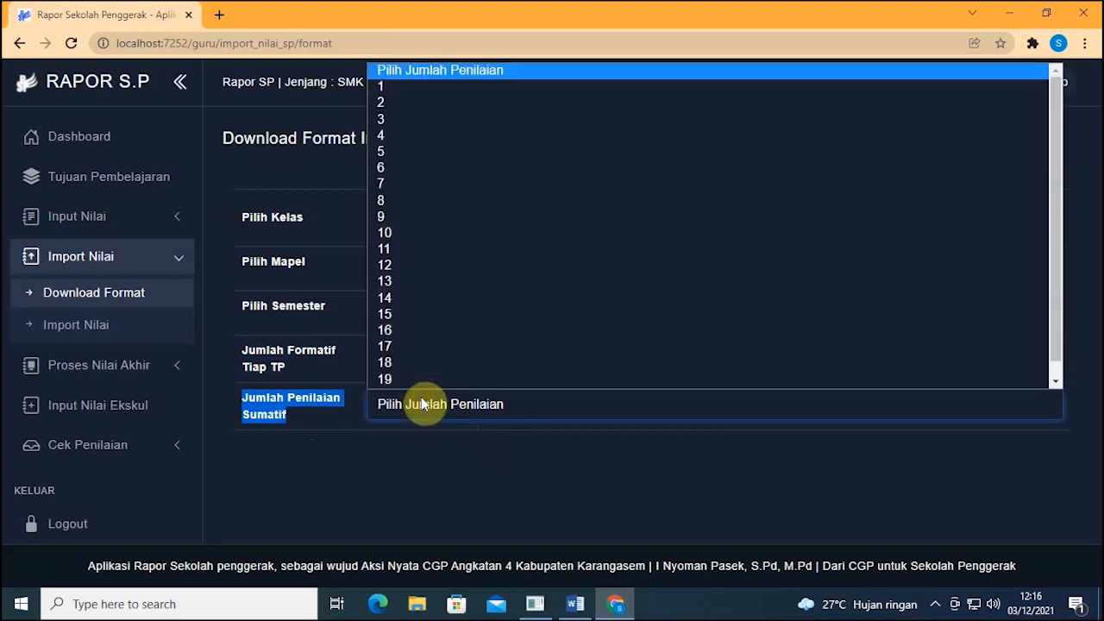
left_click(327, 451)
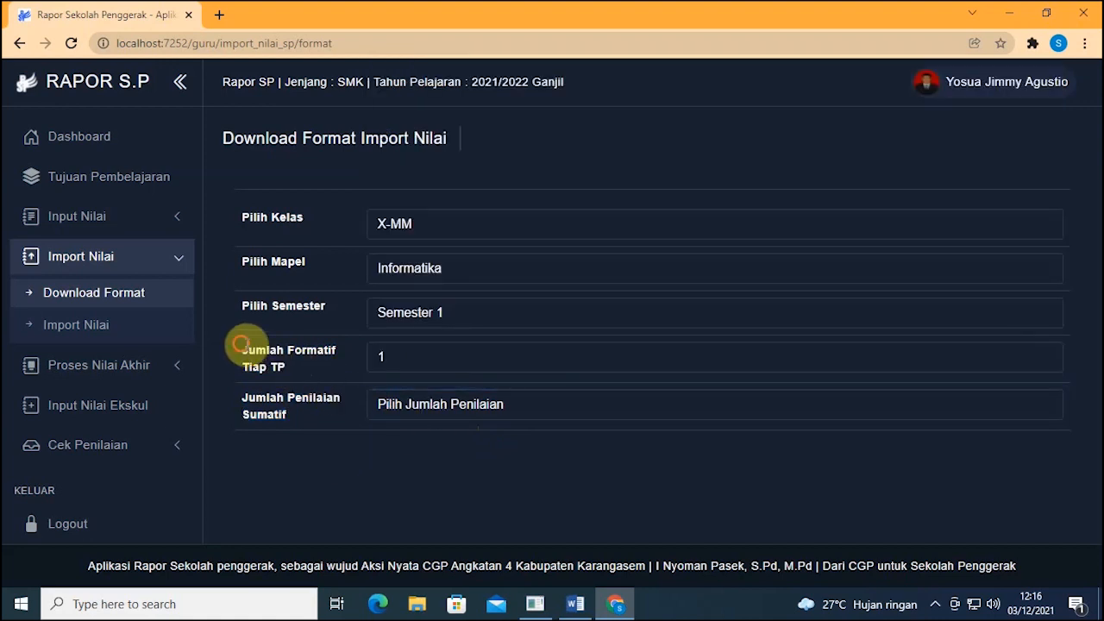
left_click_drag(244, 350, 300, 373)
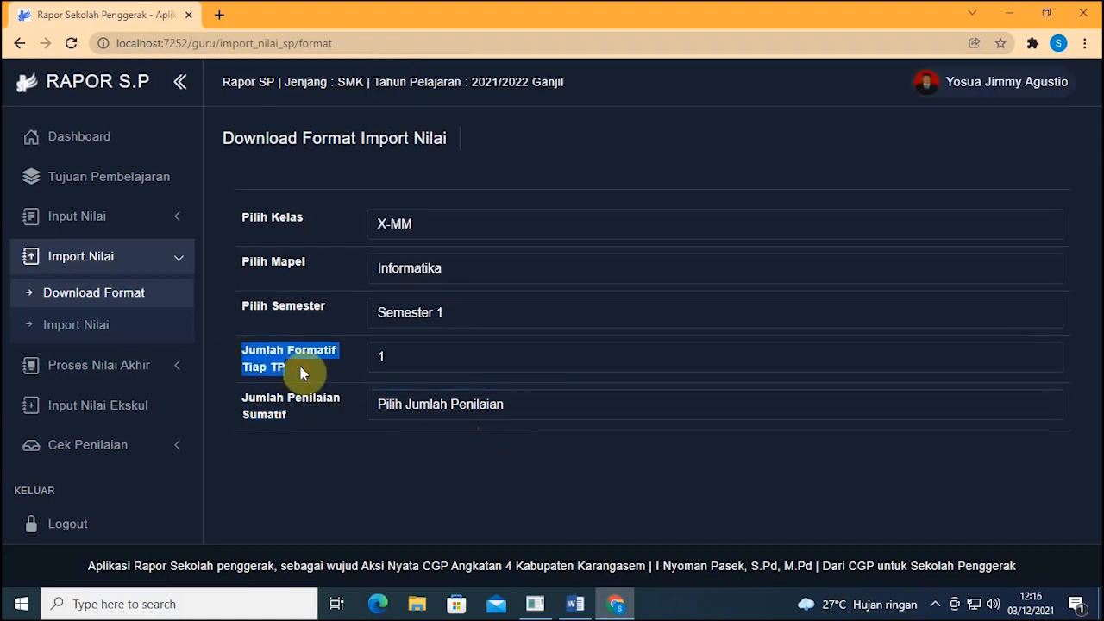
left_click(423, 412)
left_click(370, 459)
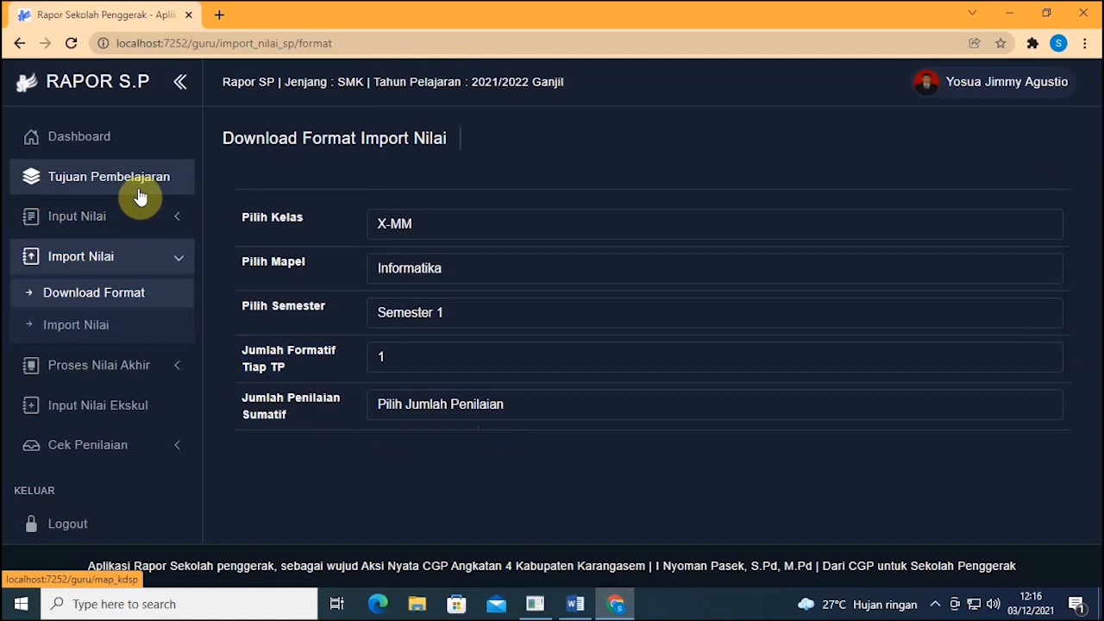
left_click(431, 409)
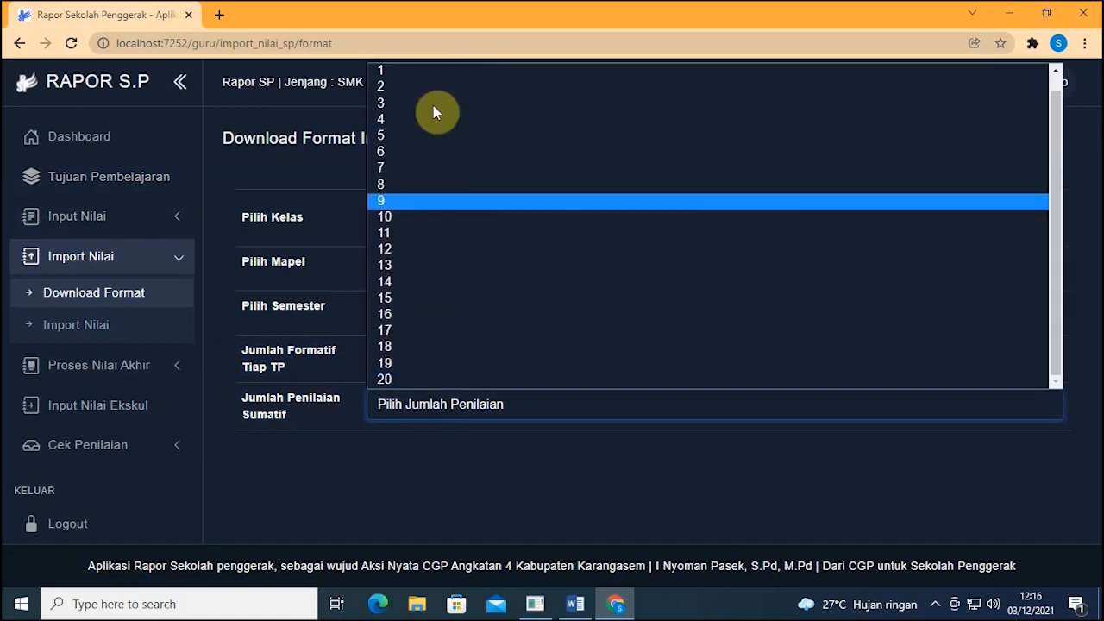
scroll(425, 69, "up", 1)
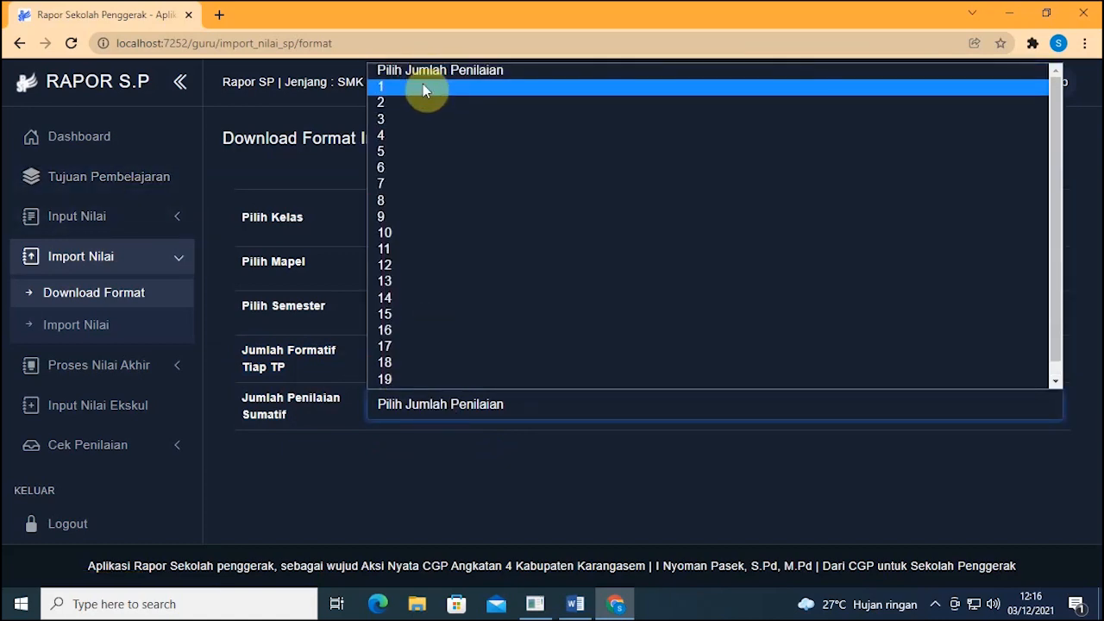
left_click(423, 86)
scroll(631, 376, "down", 2)
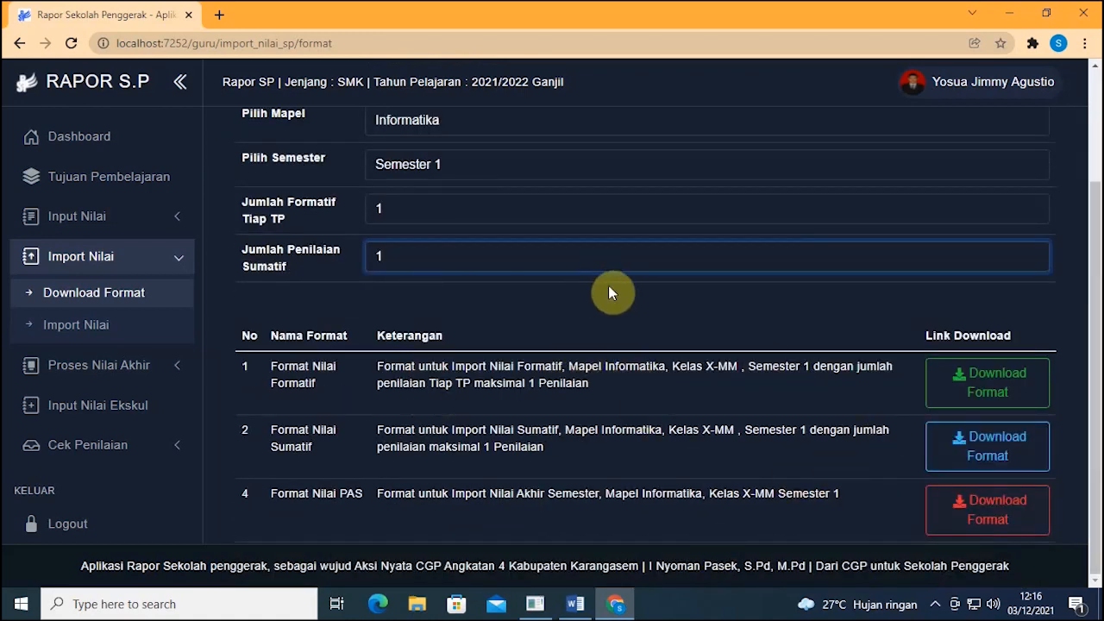
Step: Download the Formatif, Sumatif and PAS templates, then open NIL_FORMATIF in Excel
left_click(982, 384)
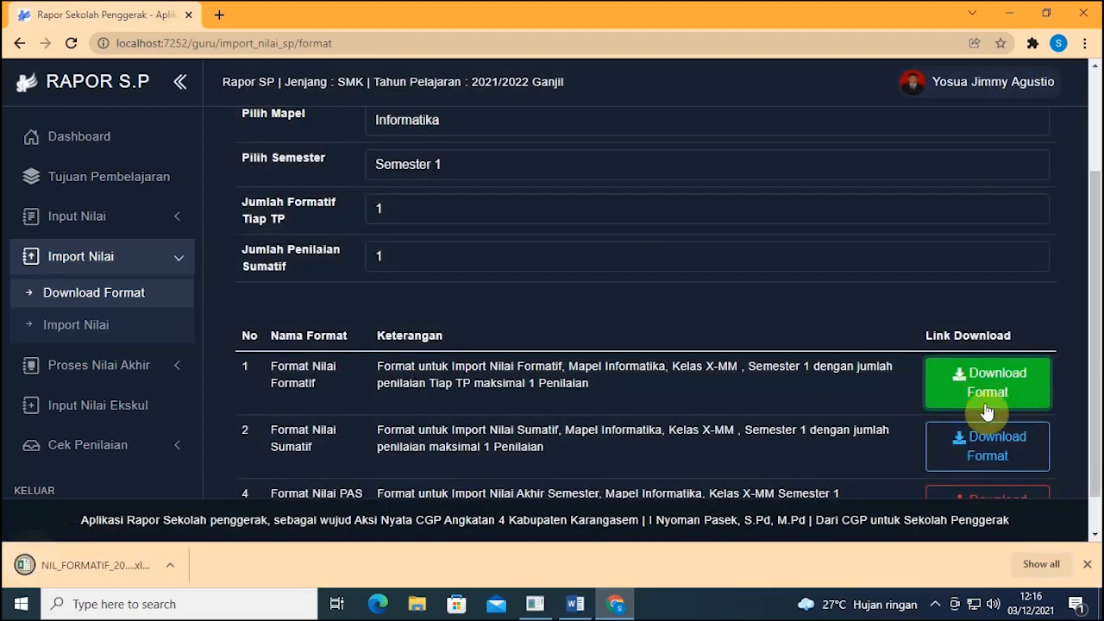
left_click(986, 449)
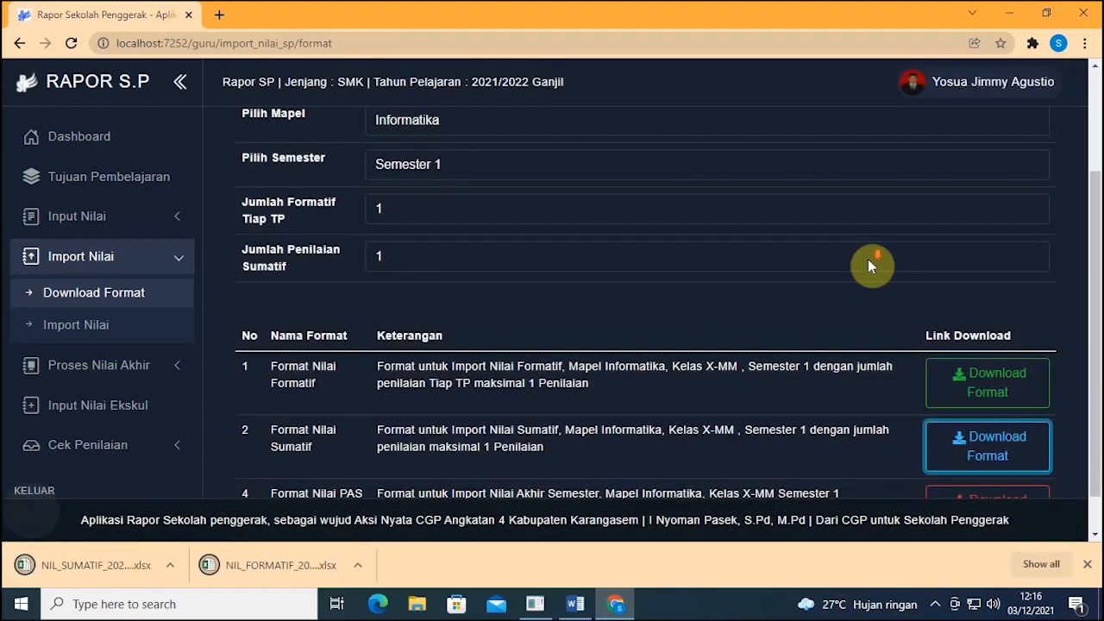
scroll(868, 259, "down", 1)
left_click(990, 467)
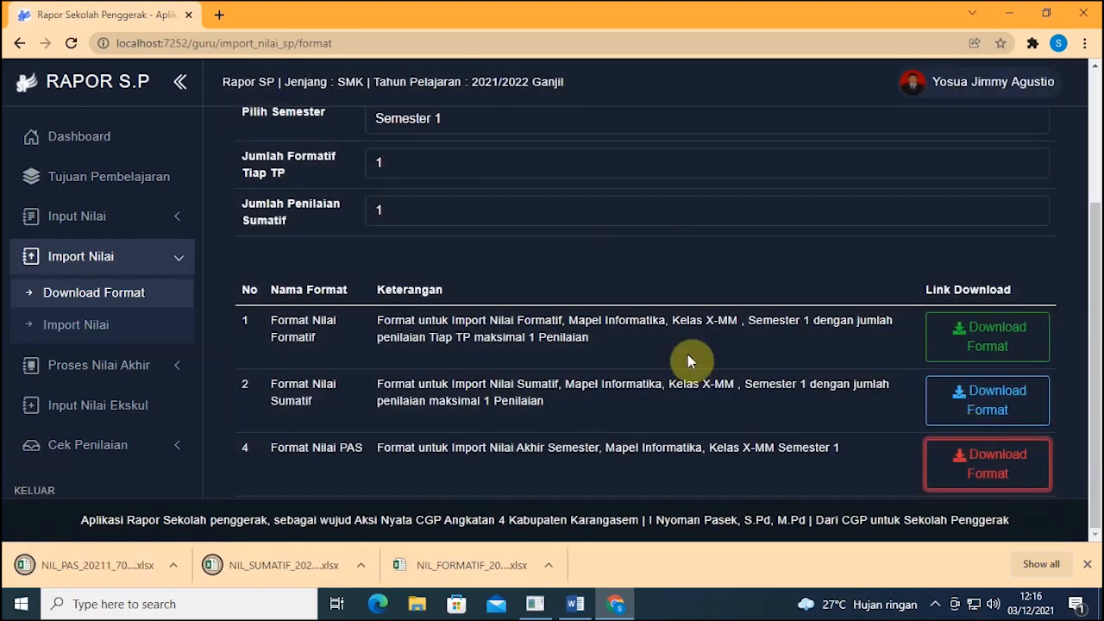
left_click(466, 569)
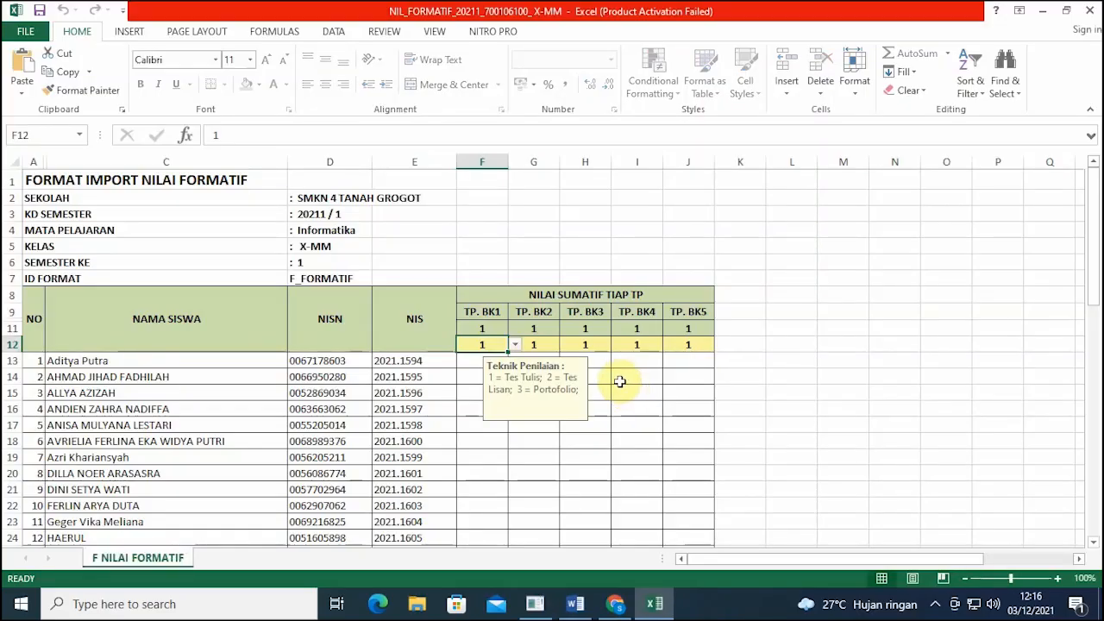
Step: Dismiss Excel's prompts, scroll the empty NIL_FORMATIF student list, then return to Chrome
left_click(716, 455)
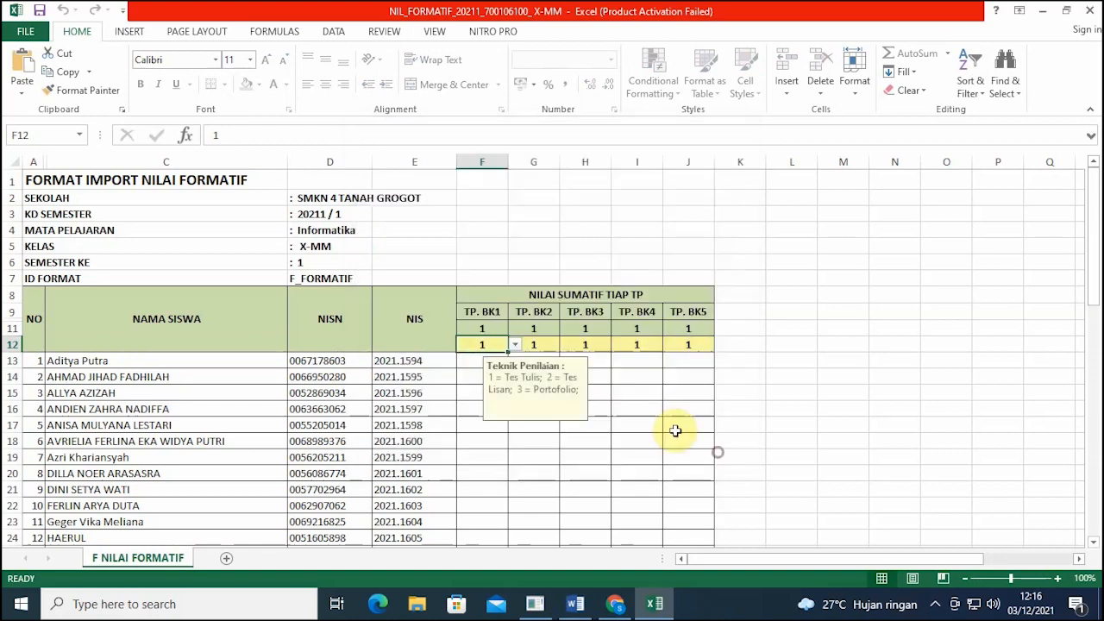
scroll(658, 391, "down", 2)
left_click(493, 395)
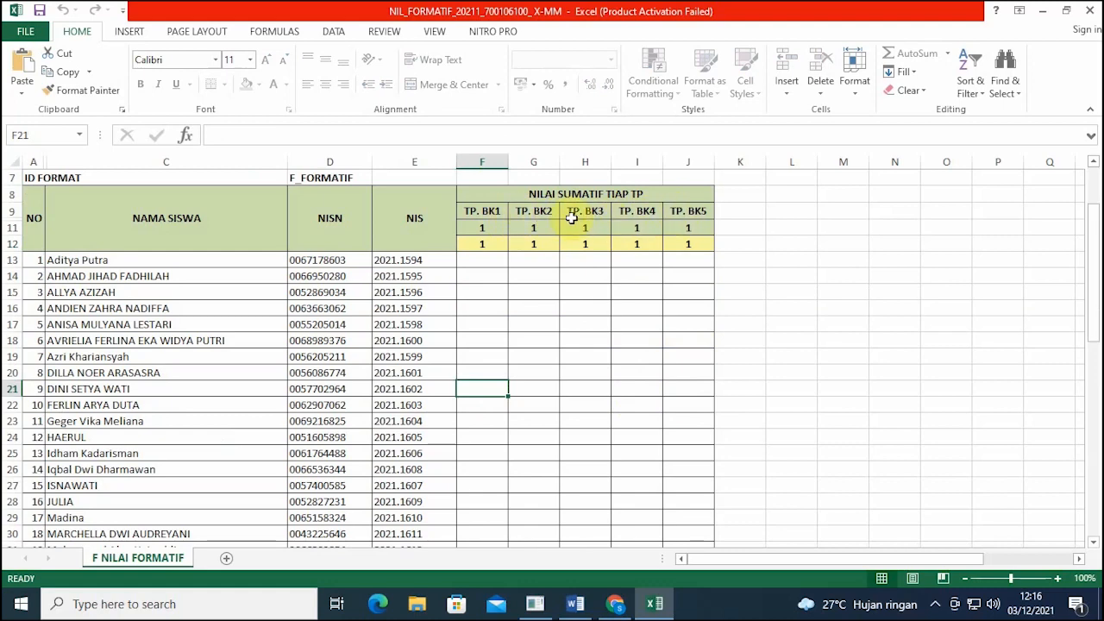
scroll(546, 270, "up", 1)
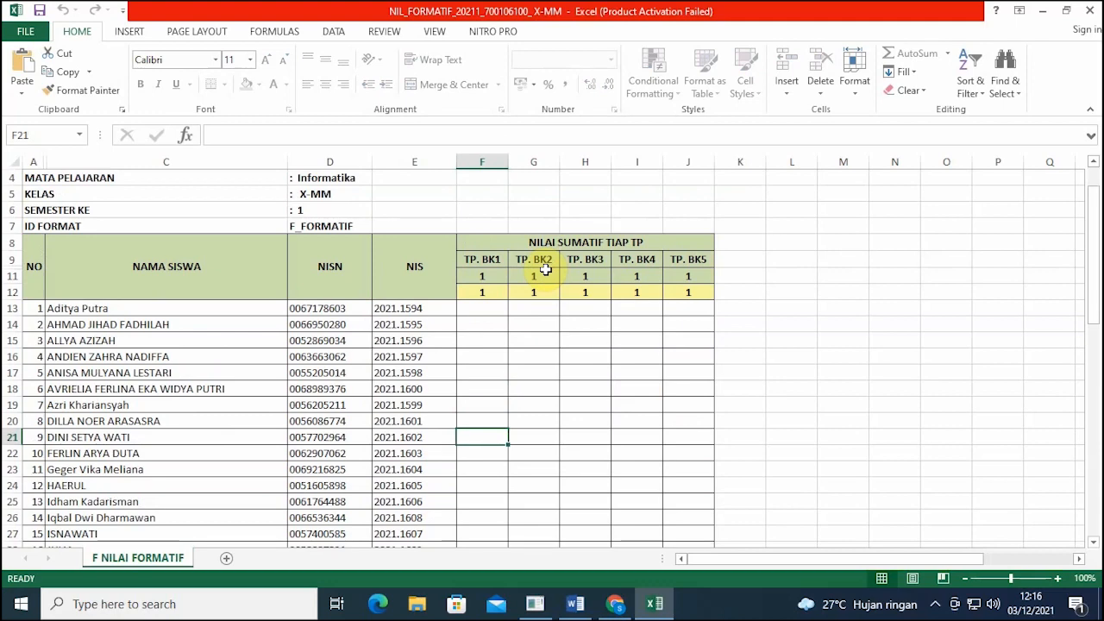
scroll(546, 270, "up", 1)
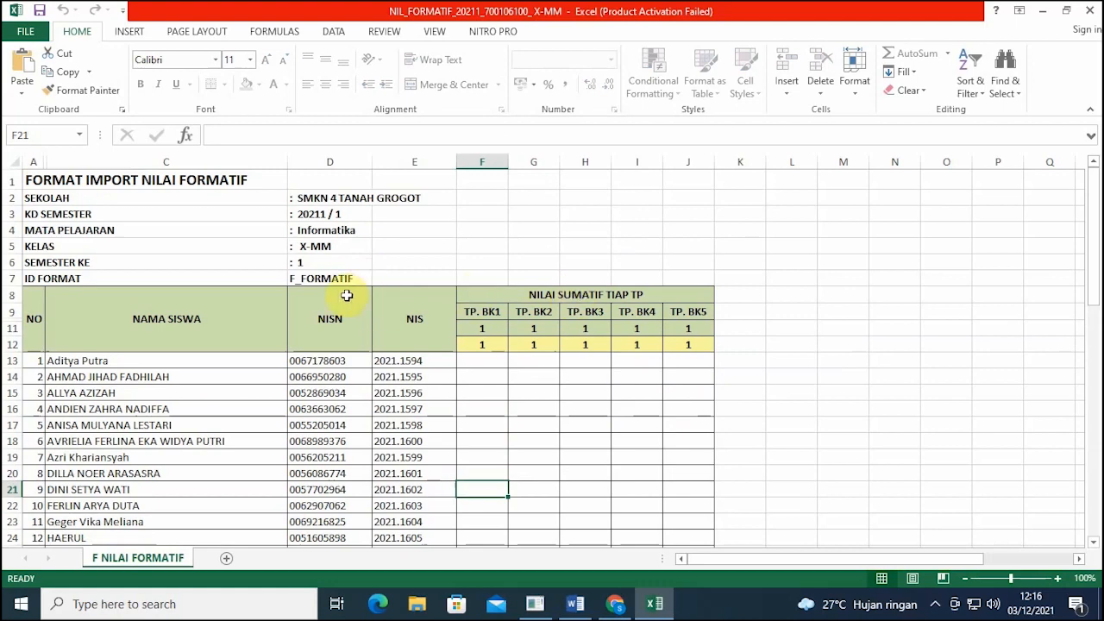
scroll(446, 311, "down", 1)
left_click(483, 310)
scroll(485, 311, "down", 5)
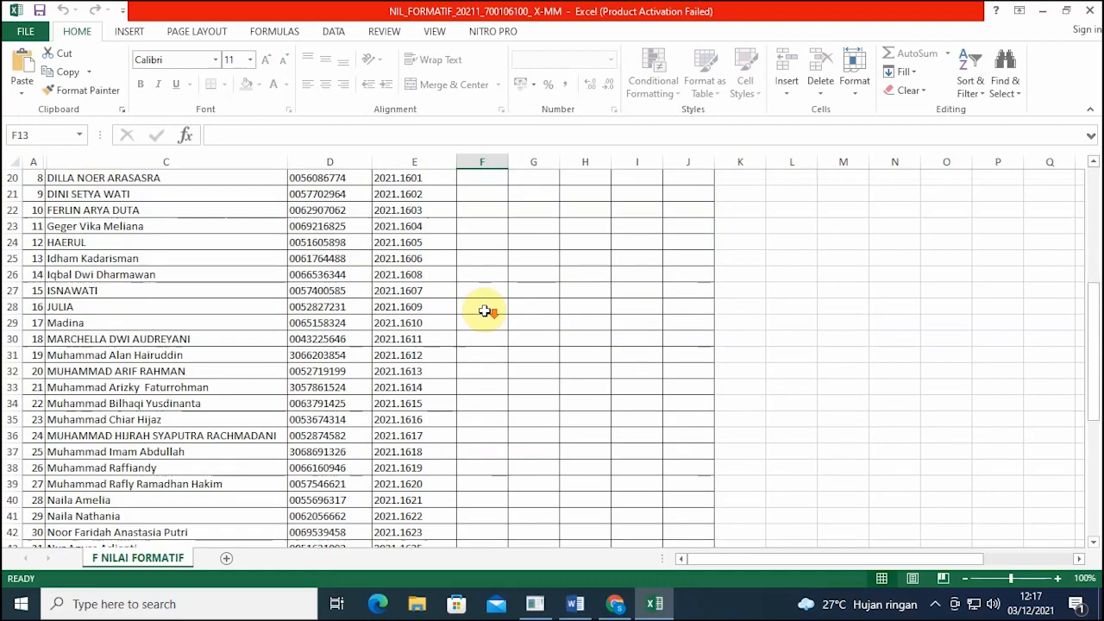
scroll(485, 311, "down", 3)
scroll(484, 311, "up", 7)
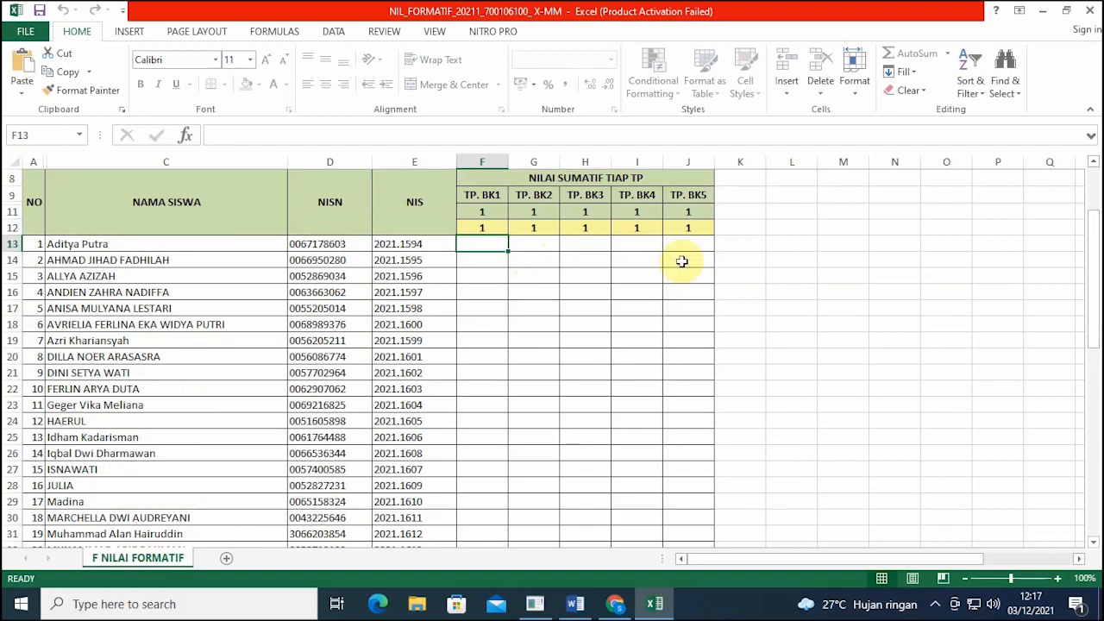
left_click(630, 599)
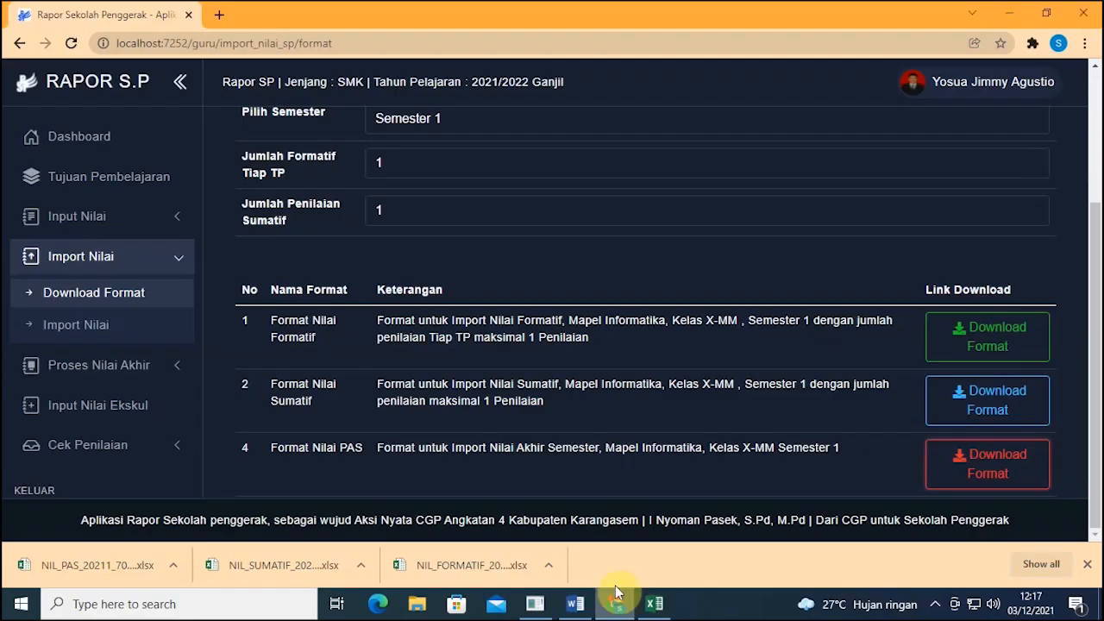
Step: Open the Import Nilai page and glance at the formative workbook
left_click(72, 326)
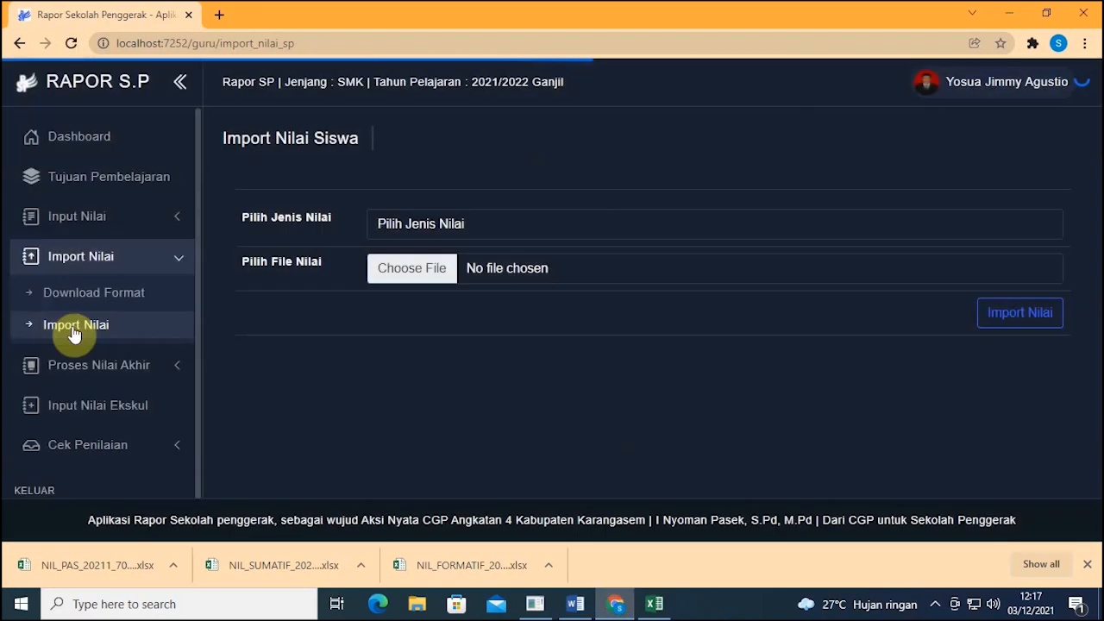
left_click(407, 222)
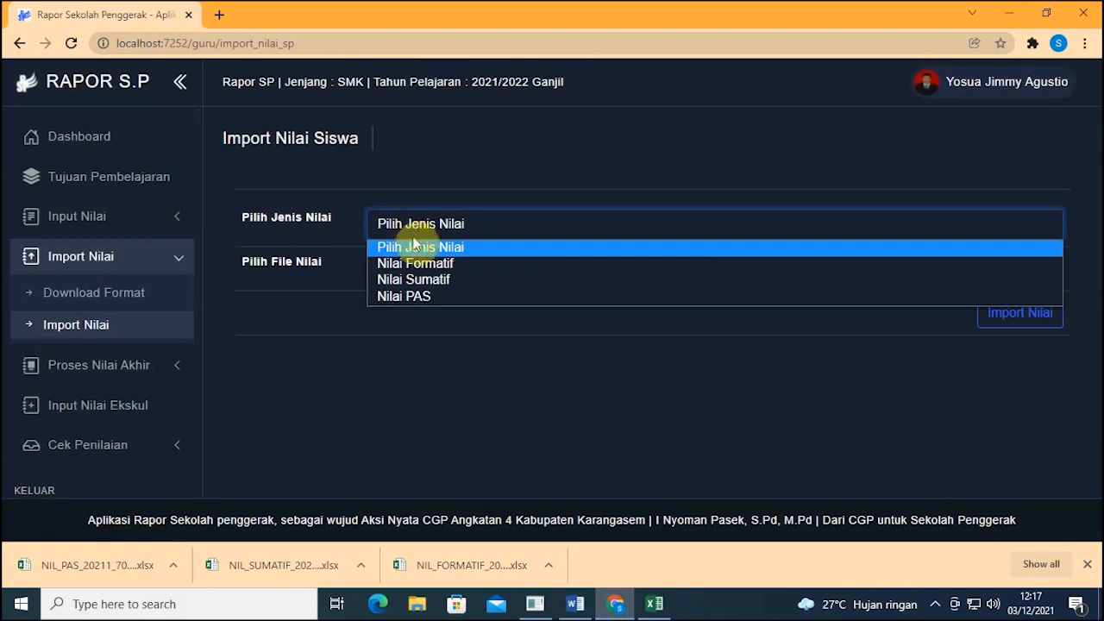
left_click(655, 603)
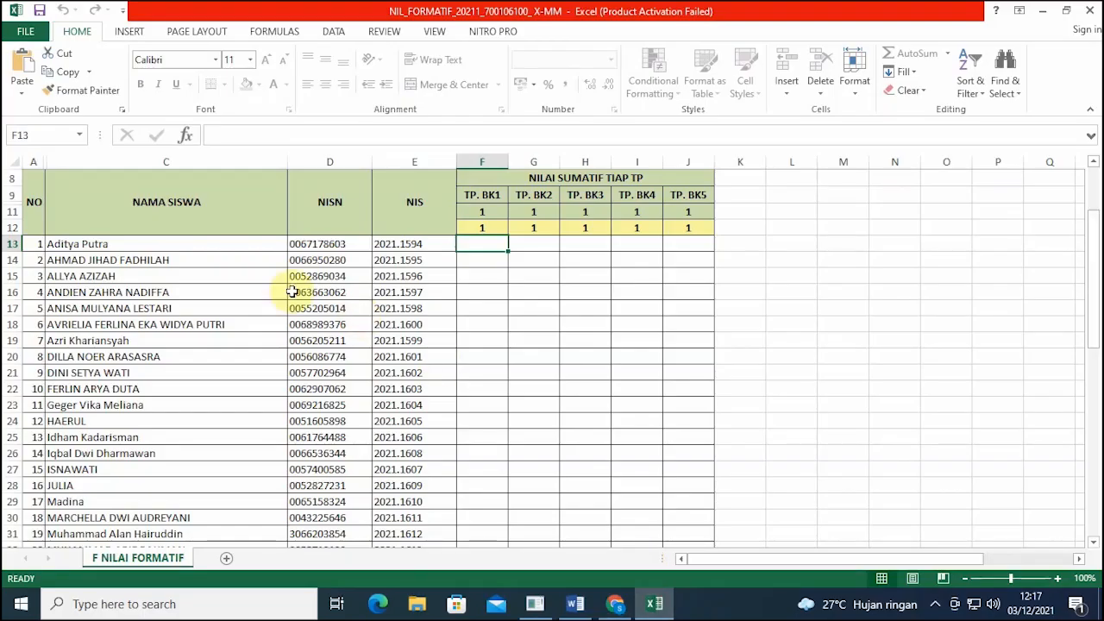
scroll(391, 229, "up", 3)
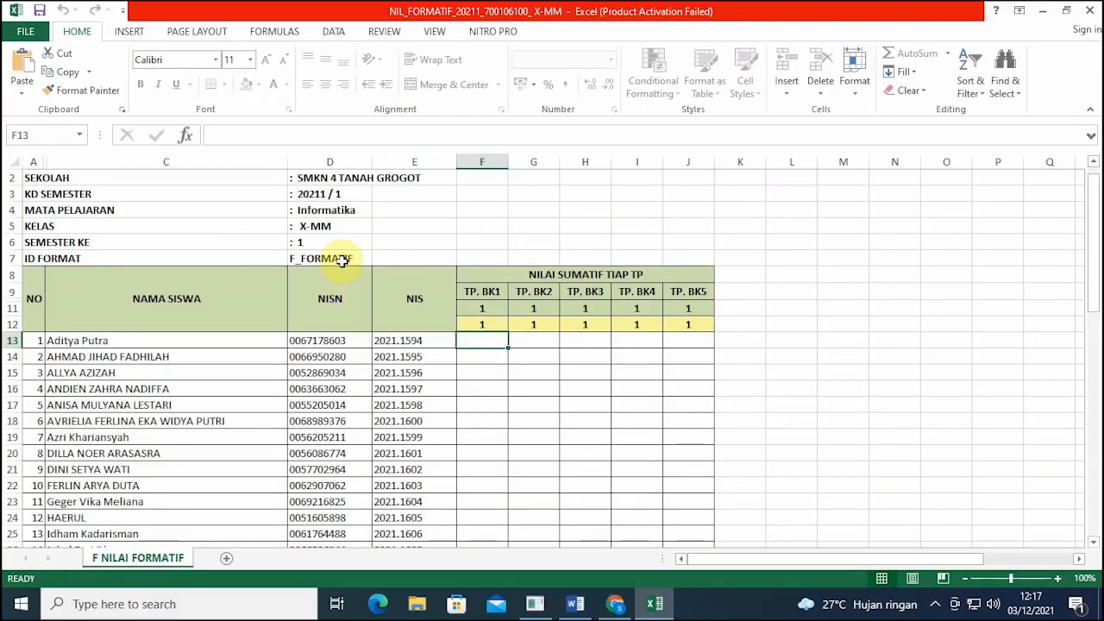
left_click(616, 603)
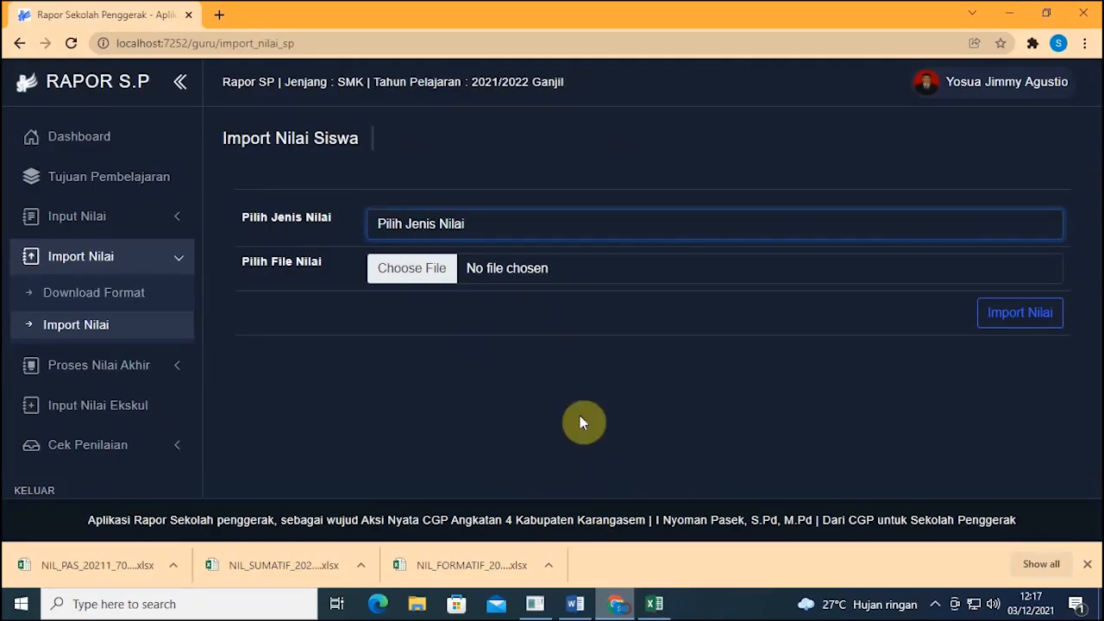
Step: Import the NIL_FORMATIF workbook from Downloads as Nilai Formatif, then select cell F13 in Excel
left_click(462, 222)
left_click(463, 266)
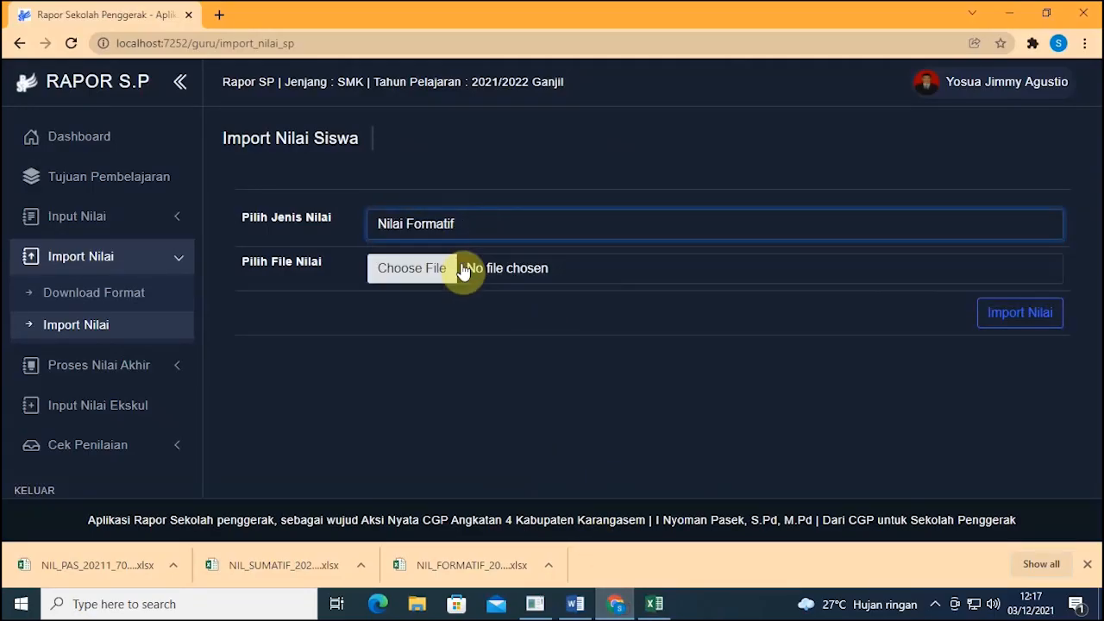
left_click(430, 275)
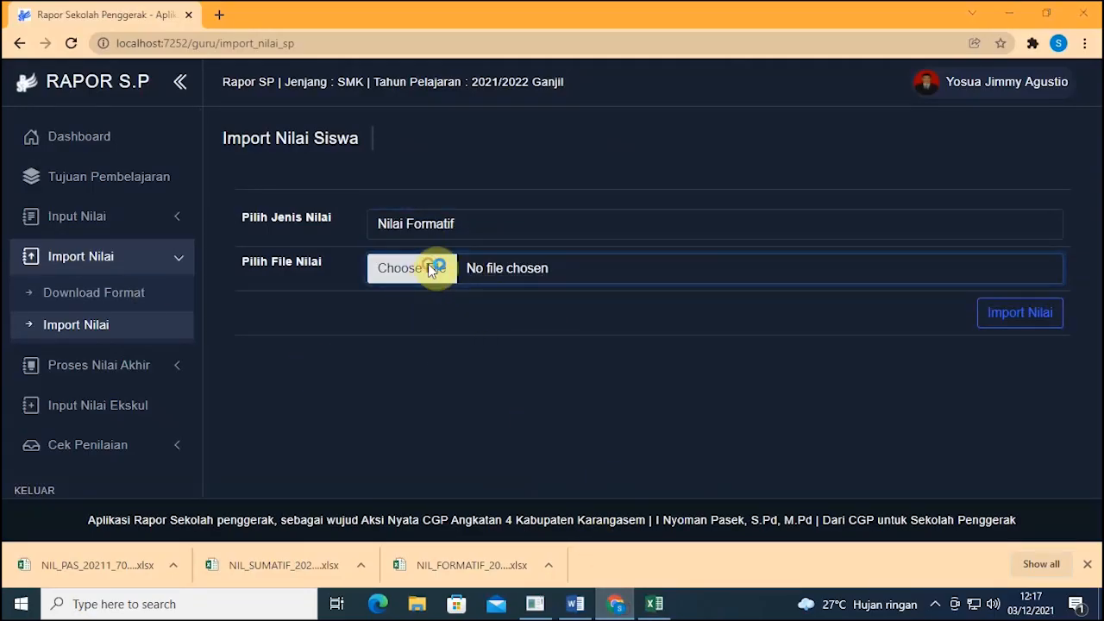
left_click(75, 178)
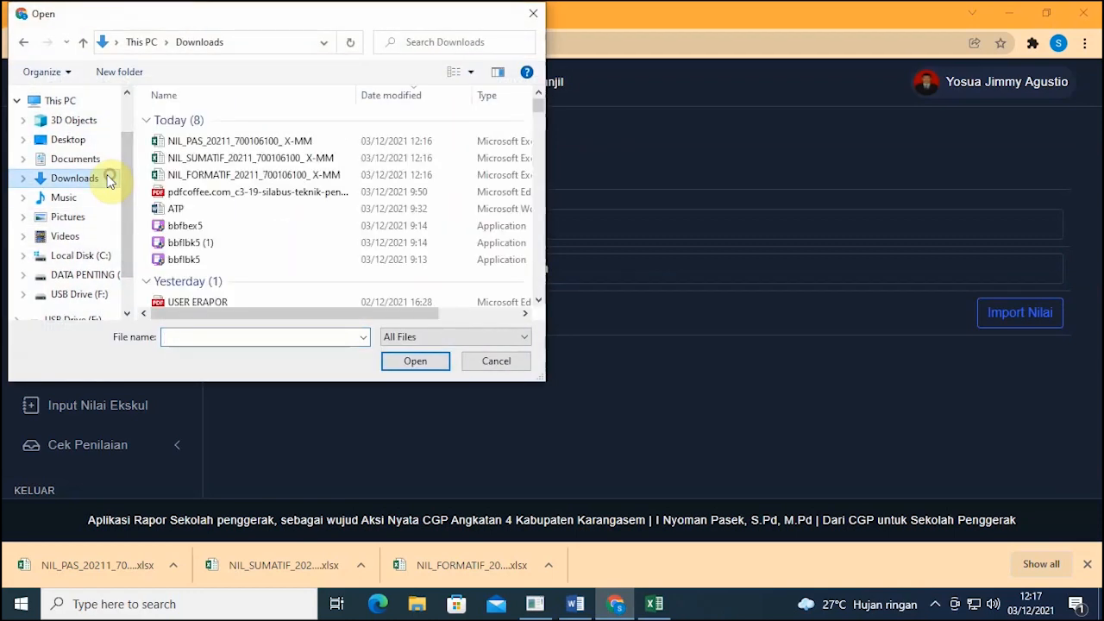
left_click(172, 176)
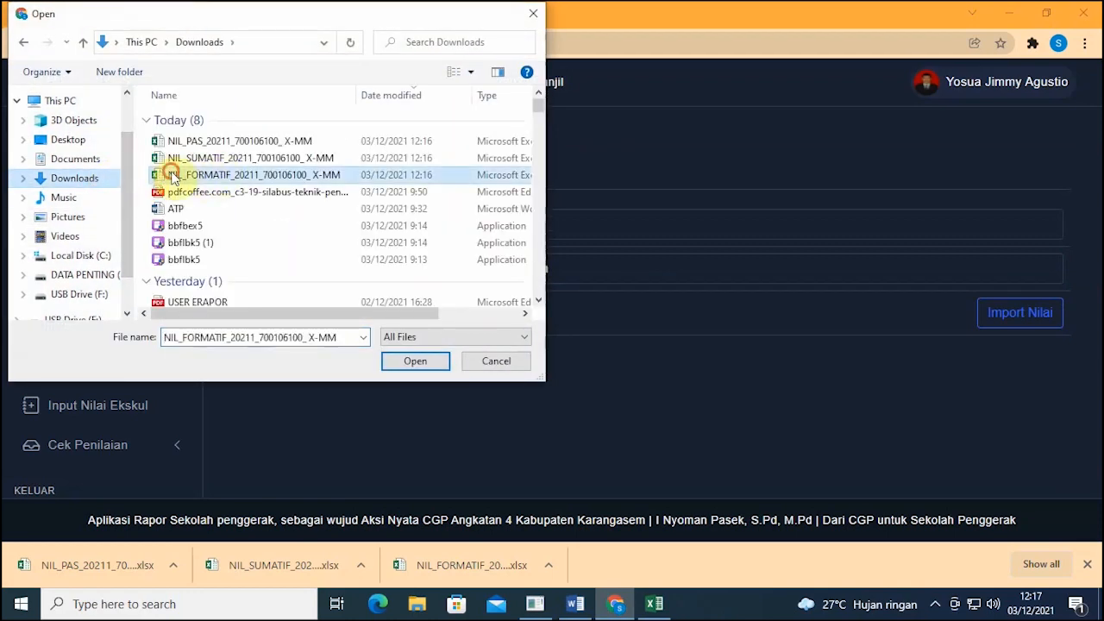
left_click(422, 362)
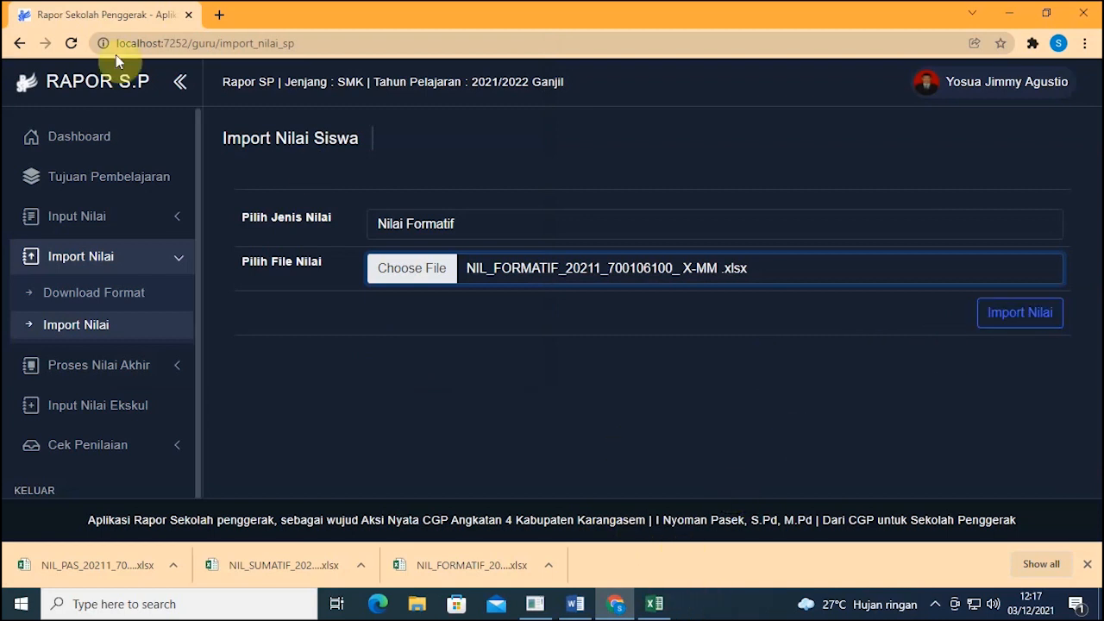
left_click(68, 43)
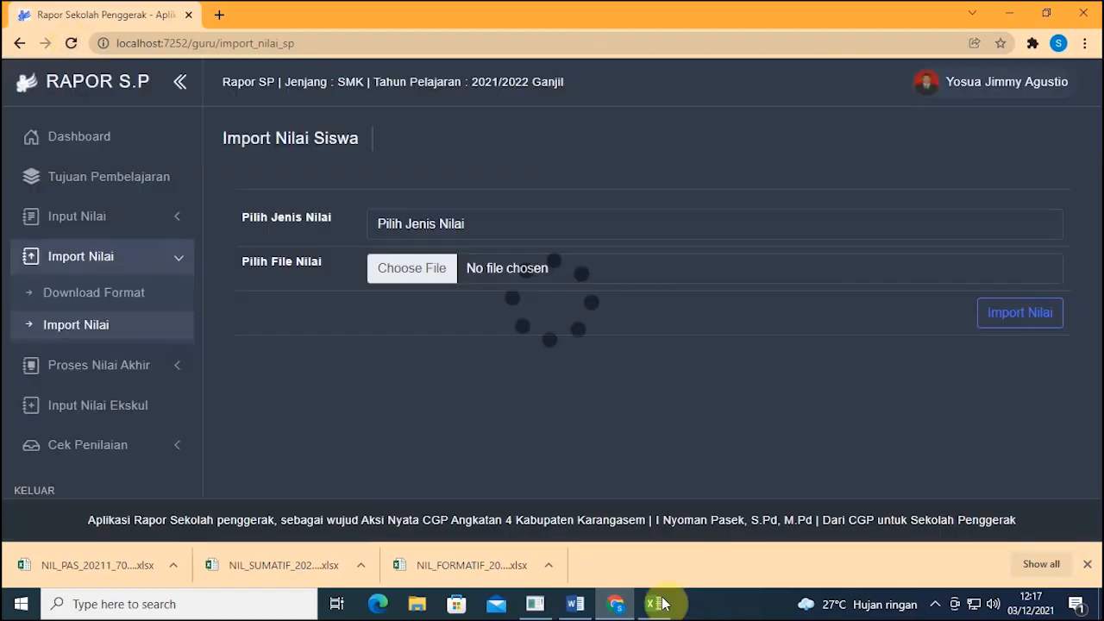
left_click(654, 604)
left_click(473, 341)
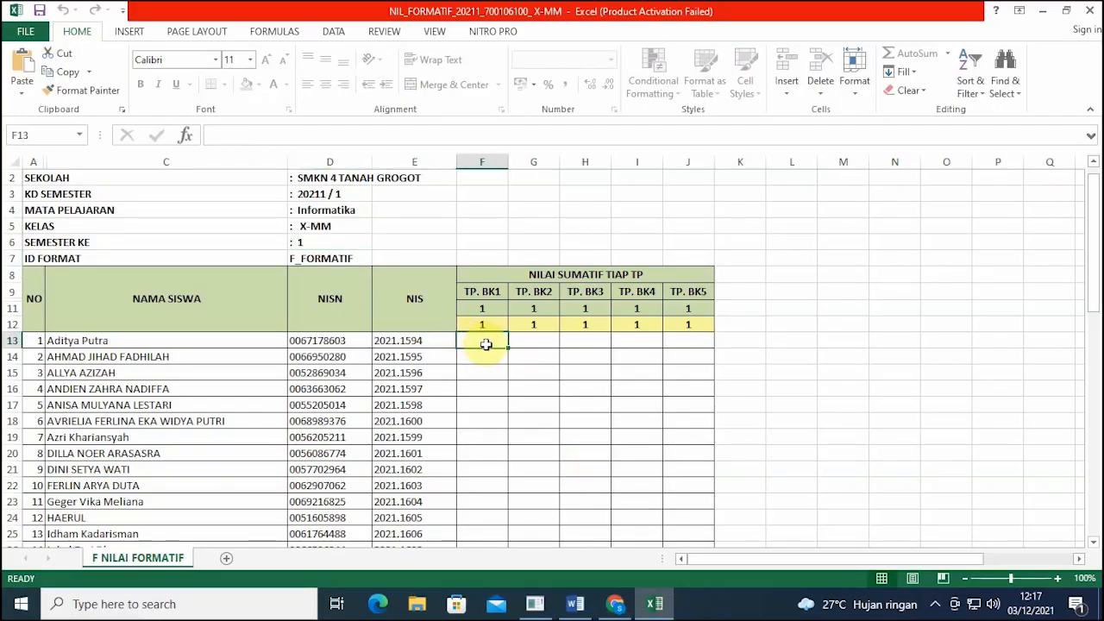
Step: Enter 89, 87, 76, 68 and 98 in cells F13 through J13
type("89")
key("Tab")
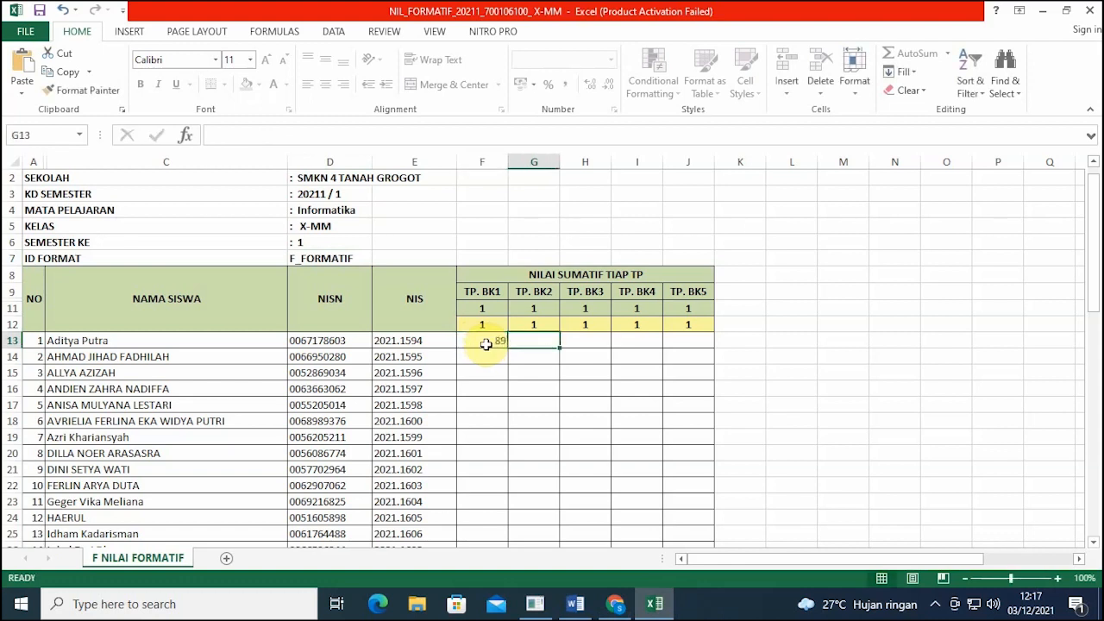
type("87")
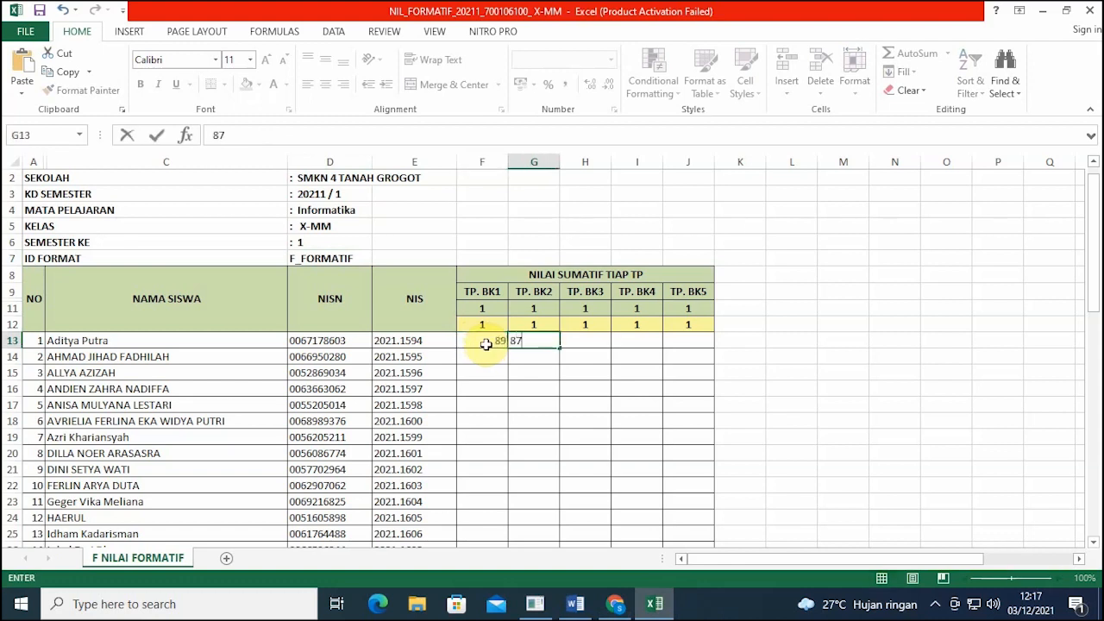
key("Tab")
type("76")
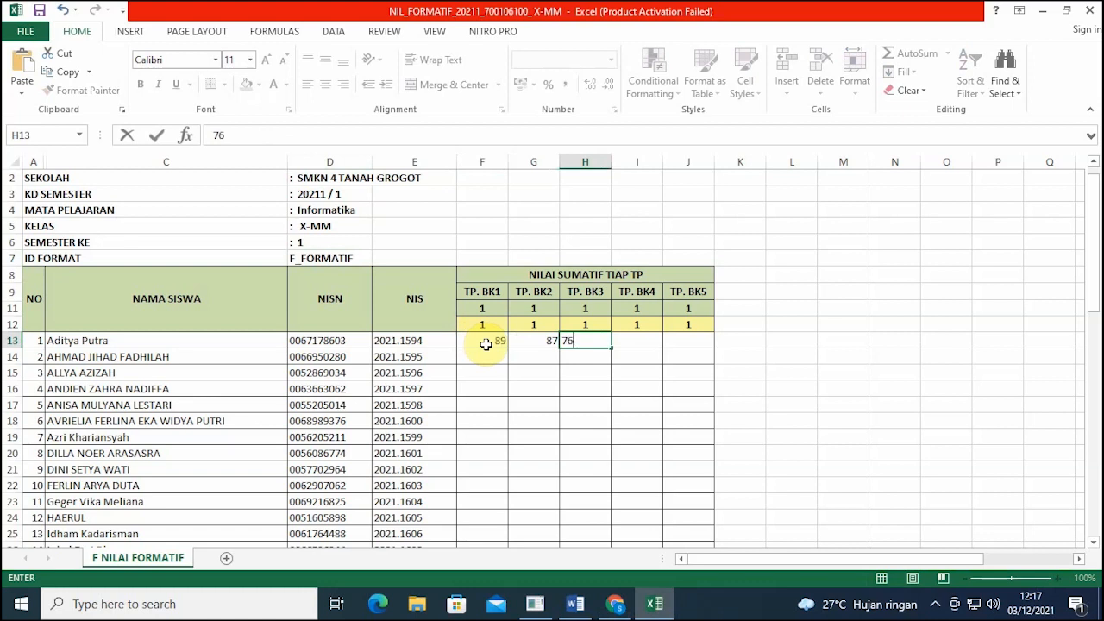
key("Tab")
type("68")
key("Tab")
type("9")
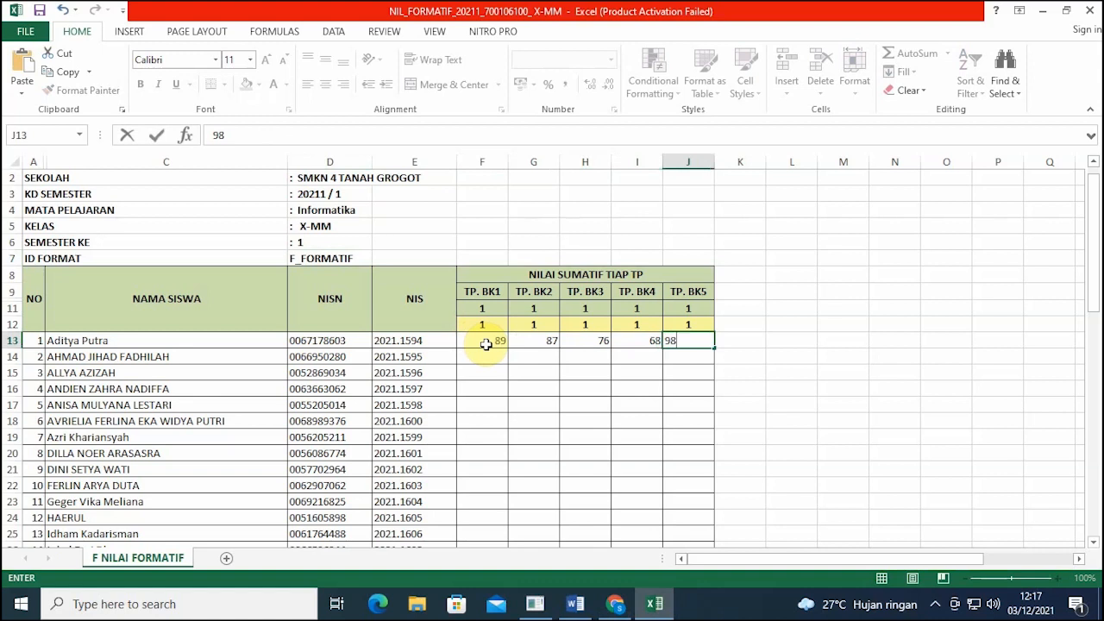
key("ctrl+Return")
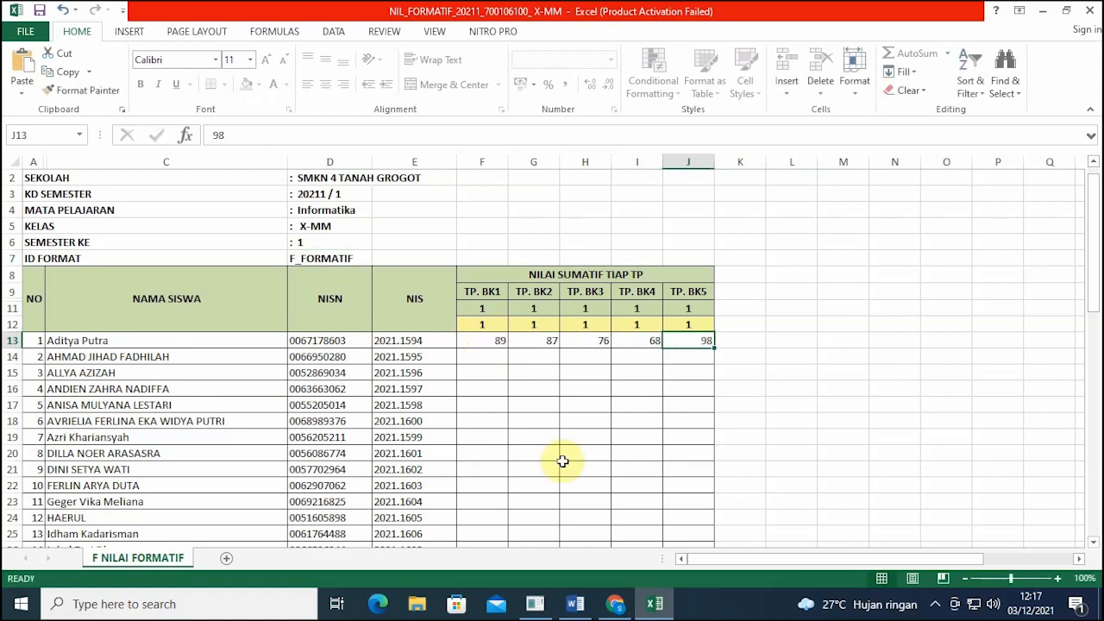
Step: Attach NIL_FORMATIF_20211_700106100_ X-MM .xlsx as Nilai Formatif and import it
left_click(615, 604)
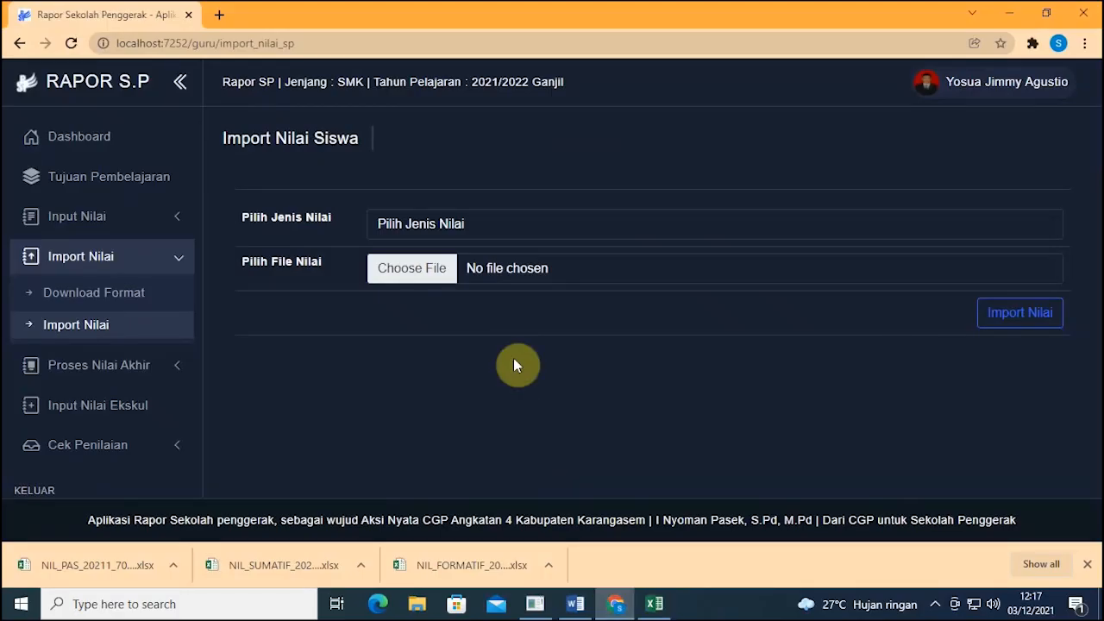
left_click(436, 274)
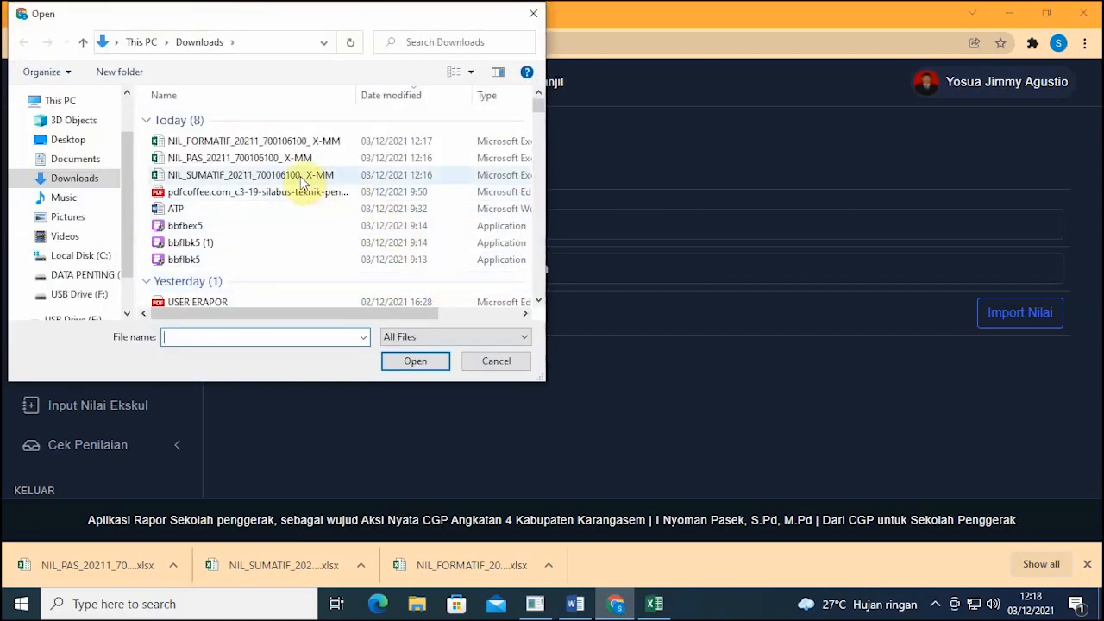
left_click(218, 143)
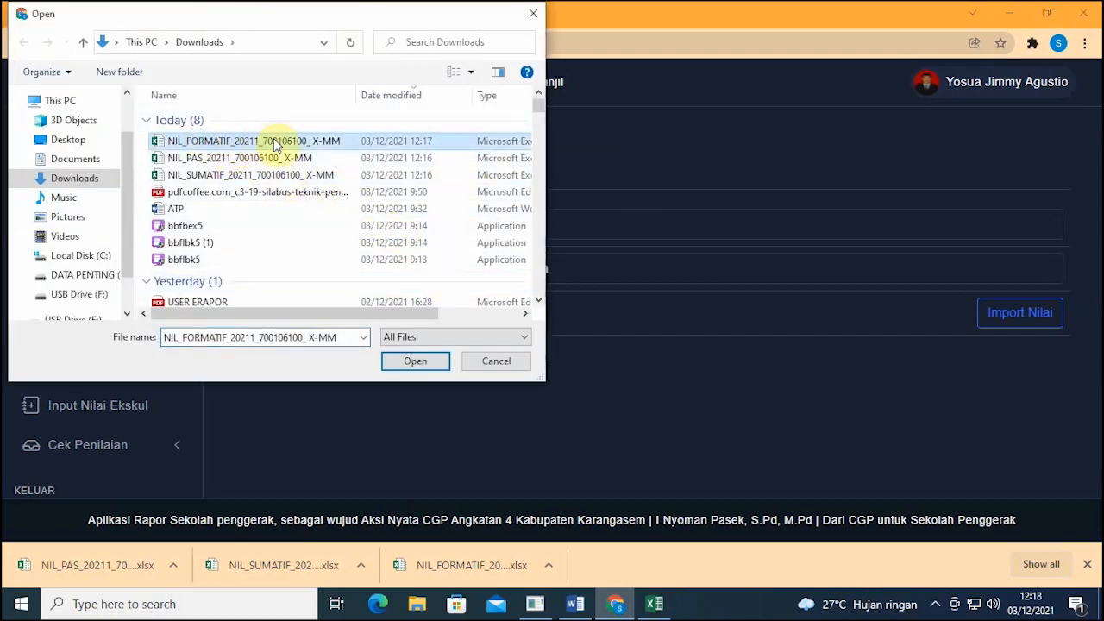
left_click(533, 13)
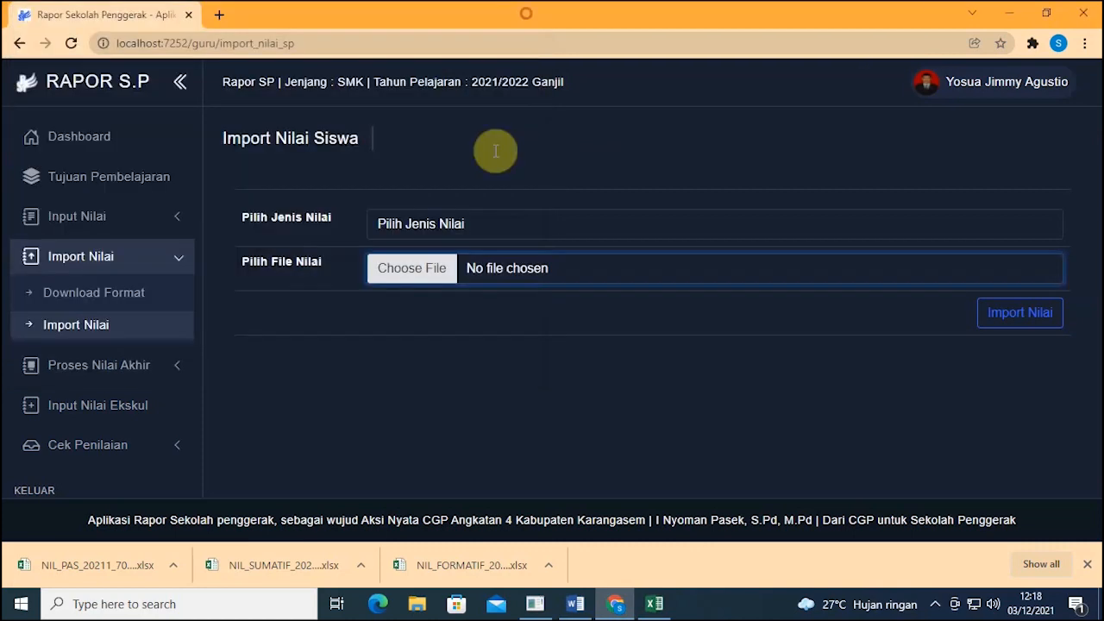
left_click(477, 225)
left_click(467, 260)
left_click(436, 269)
left_click(253, 143)
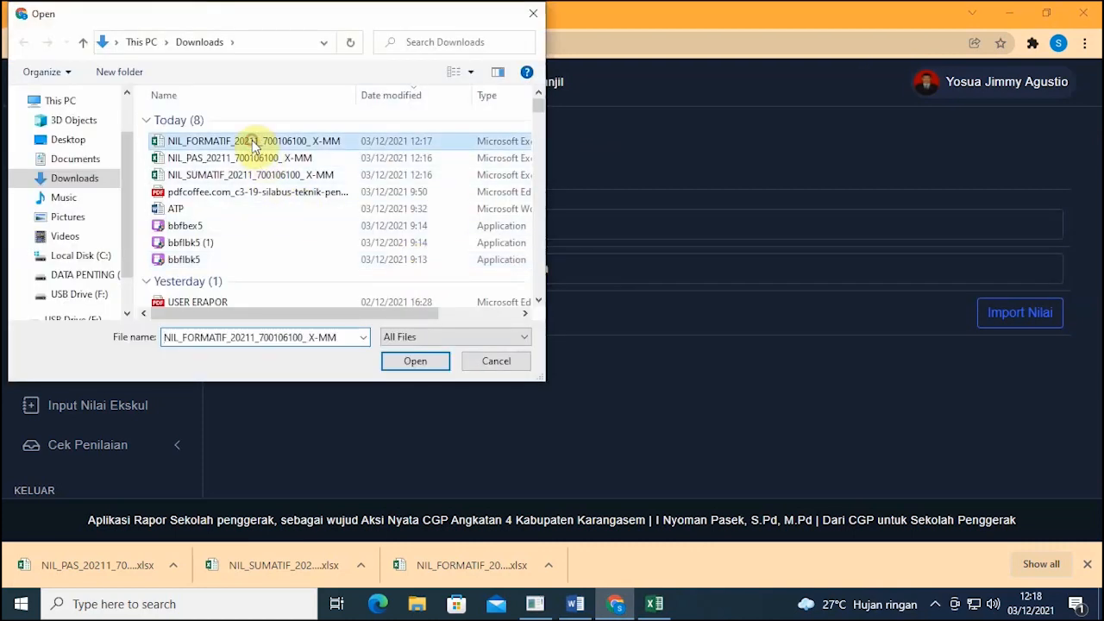
left_click(431, 362)
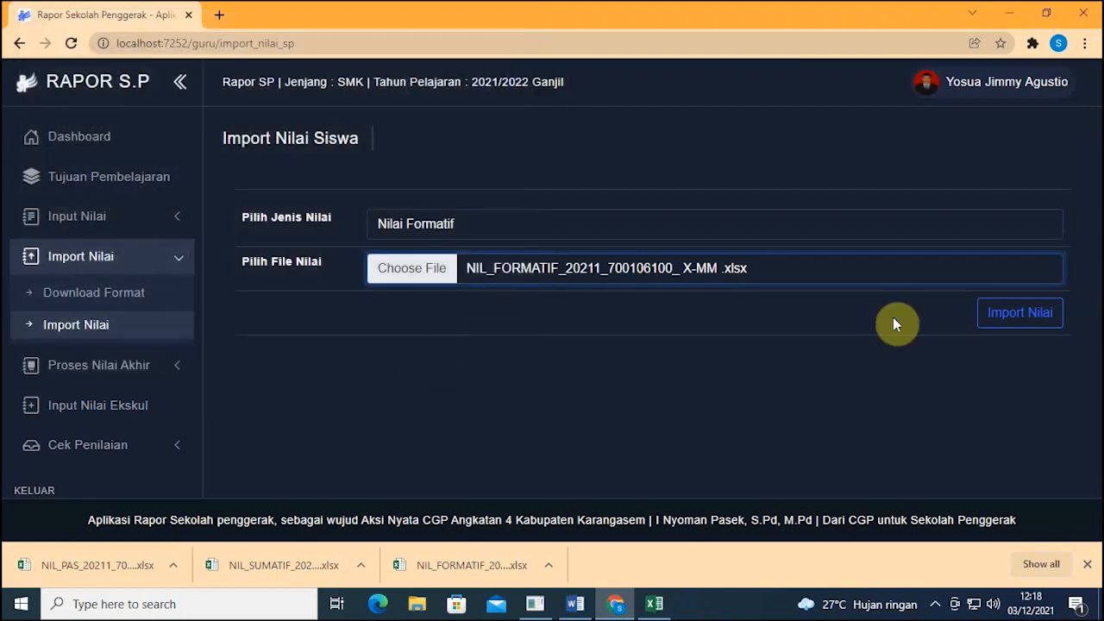
left_click(1006, 324)
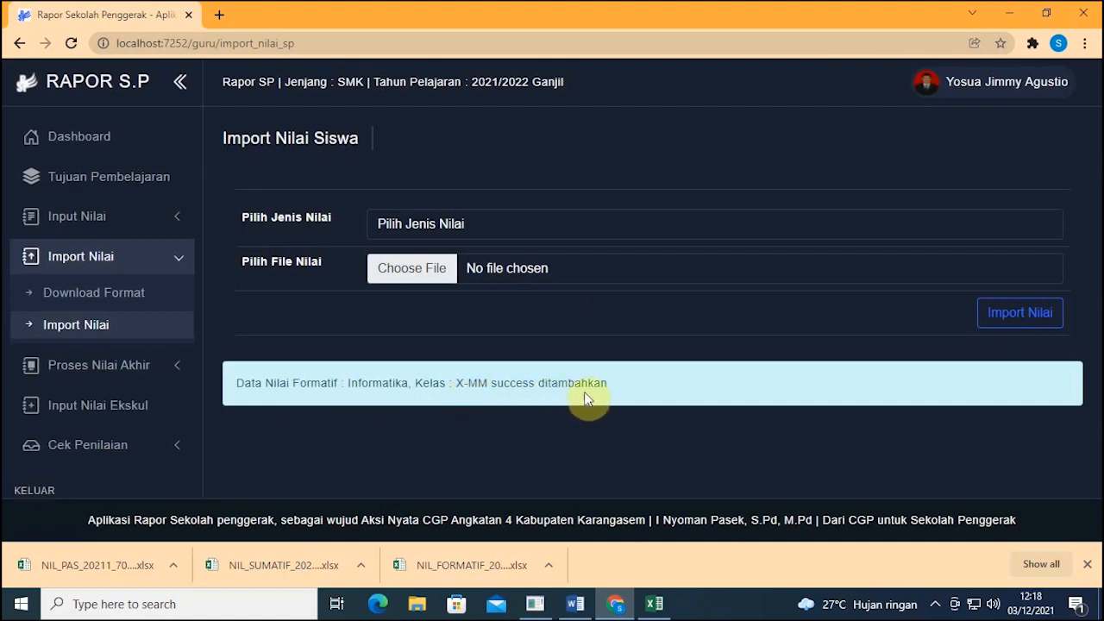
Step: Open the Cek Penilaian > Status Penilaian page
left_click(140, 365)
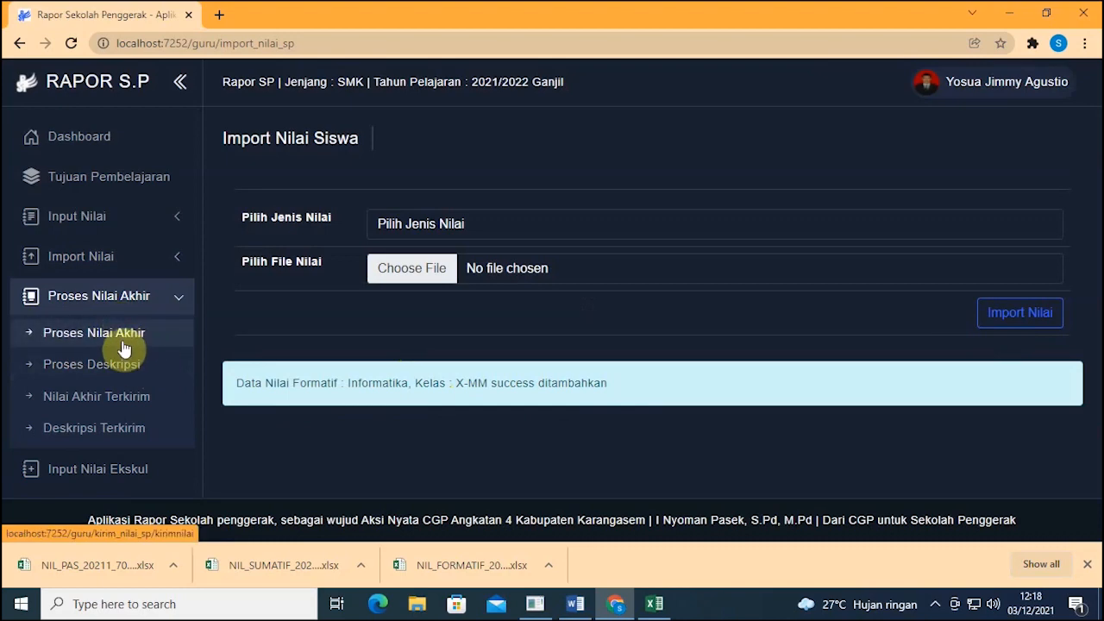
left_click(109, 346)
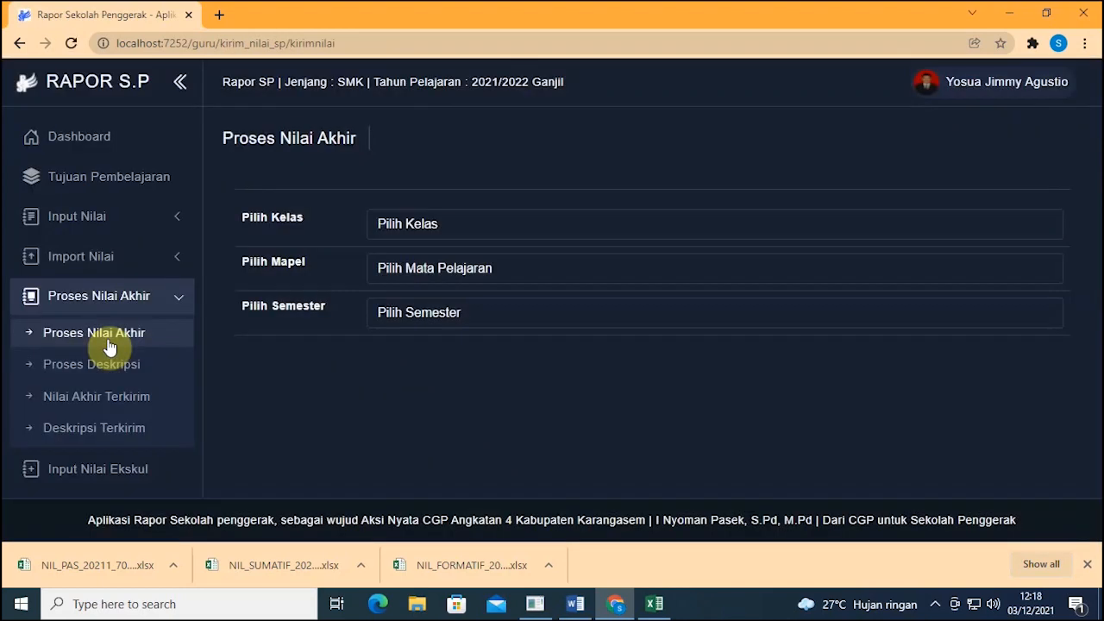
scroll(111, 341, "down", 2)
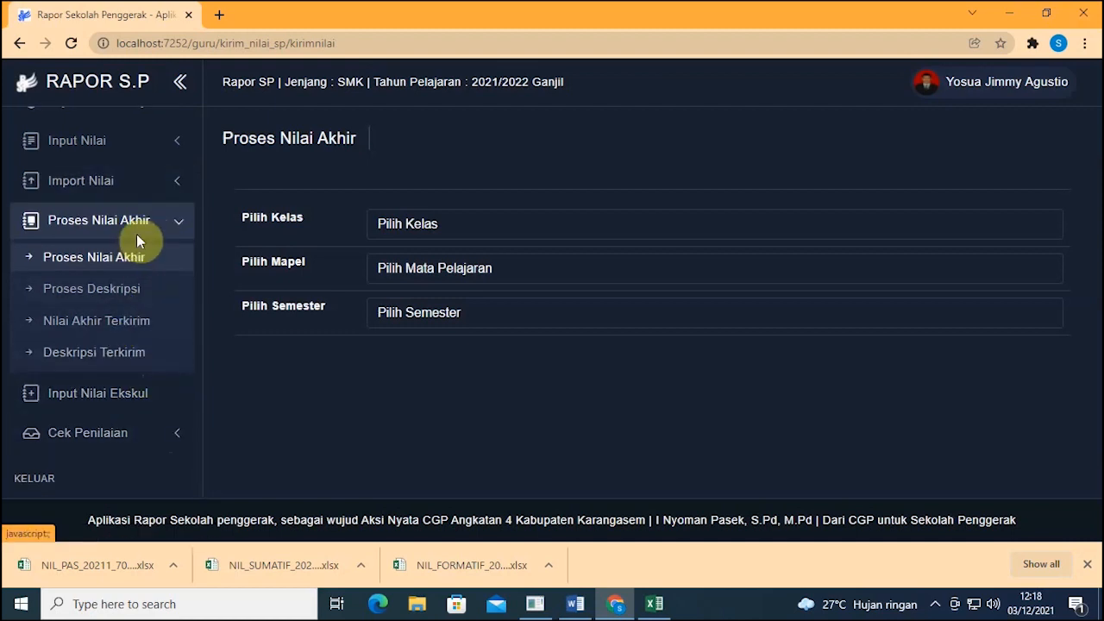
left_click(149, 433)
left_click(129, 372)
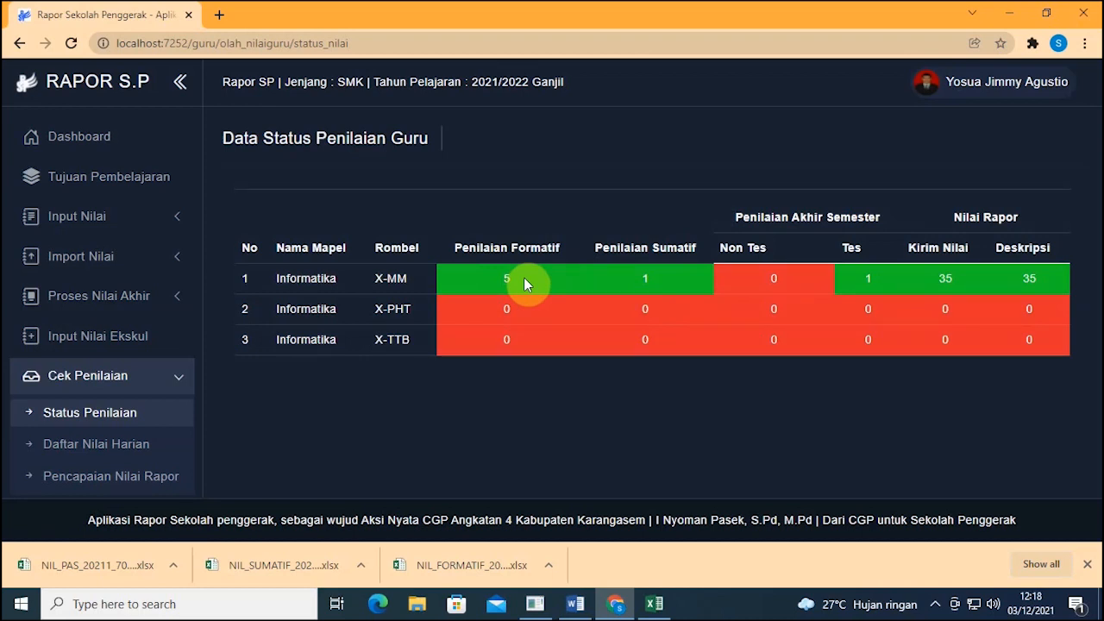
Step: Compare the X-MM formative count against the Excel workbook
left_click(655, 604)
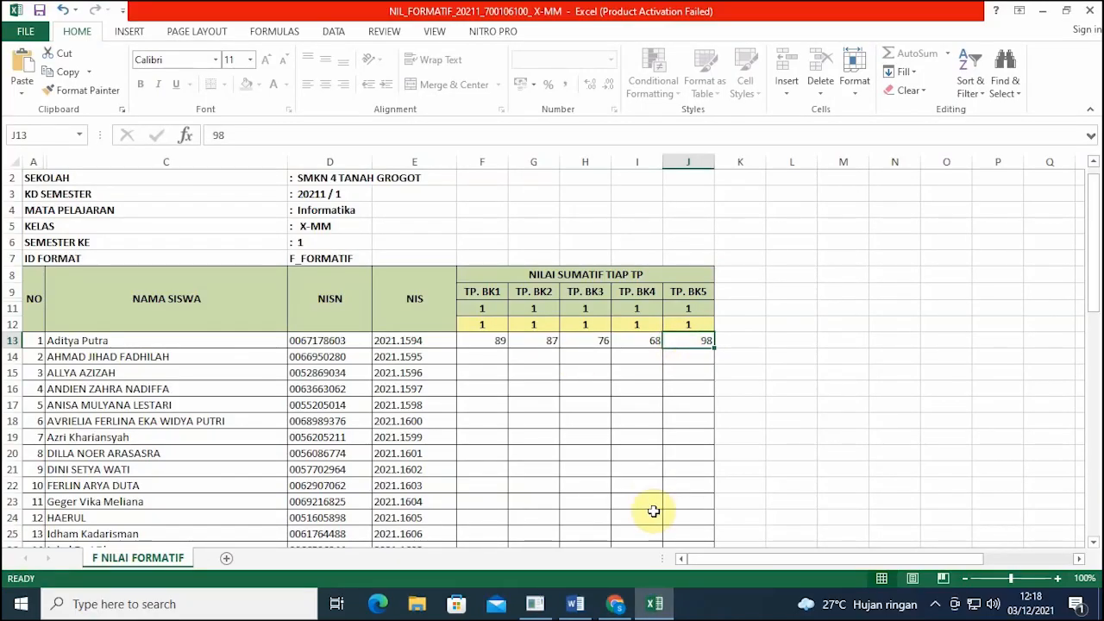
left_click(657, 602)
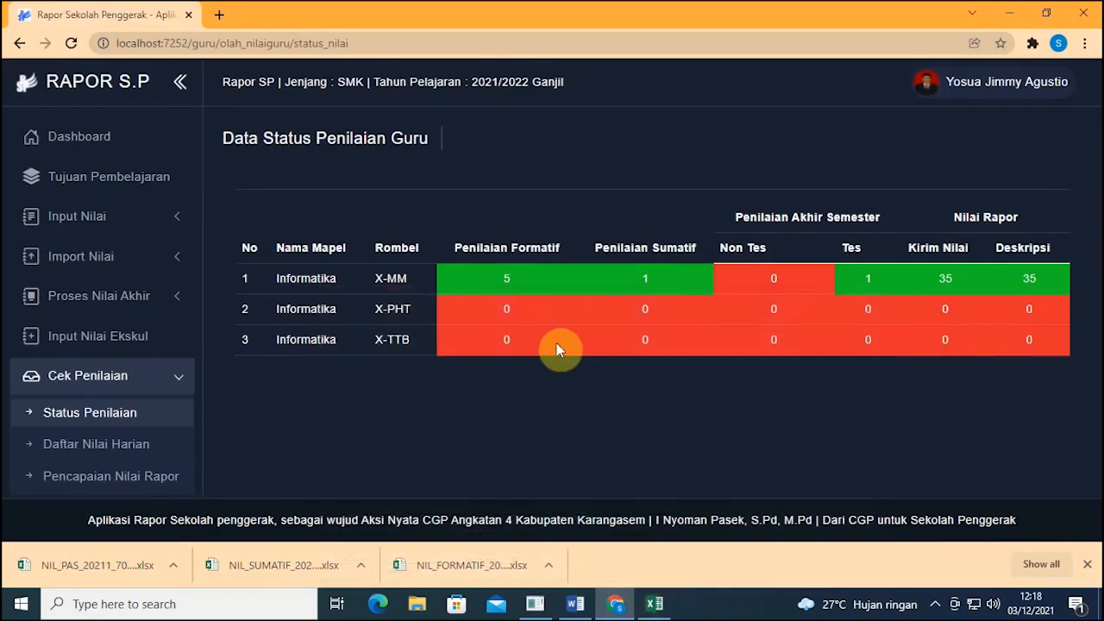
double_click(493, 279)
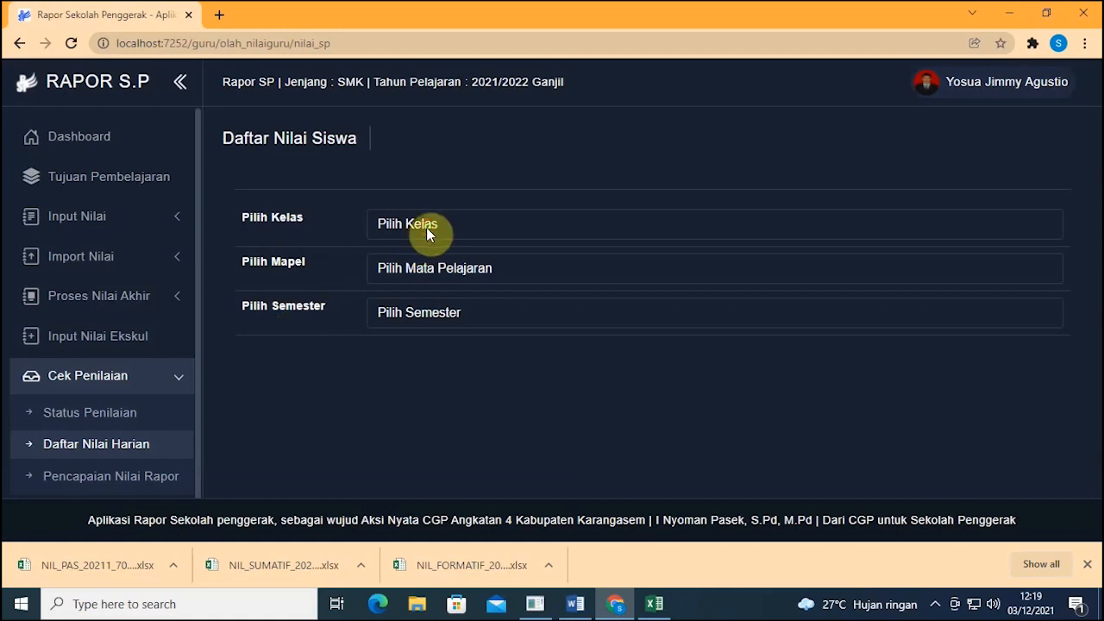
Step: Show X-MM Informatika Semester 1 daily grades and compare them with the formative workbook
left_click(424, 226)
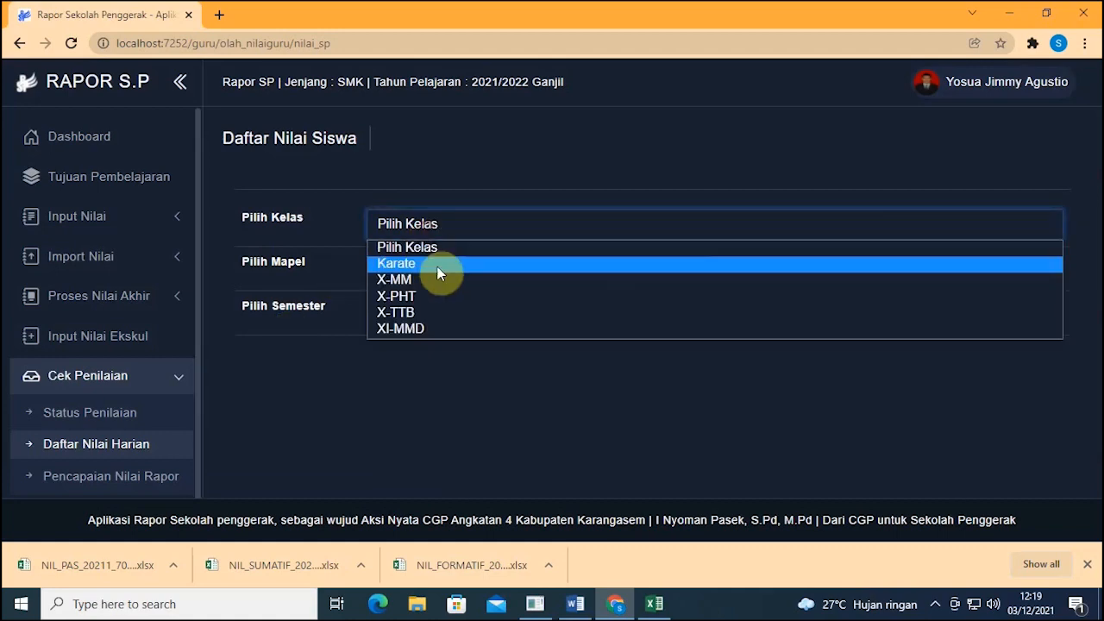
left_click(439, 281)
left_click(437, 271)
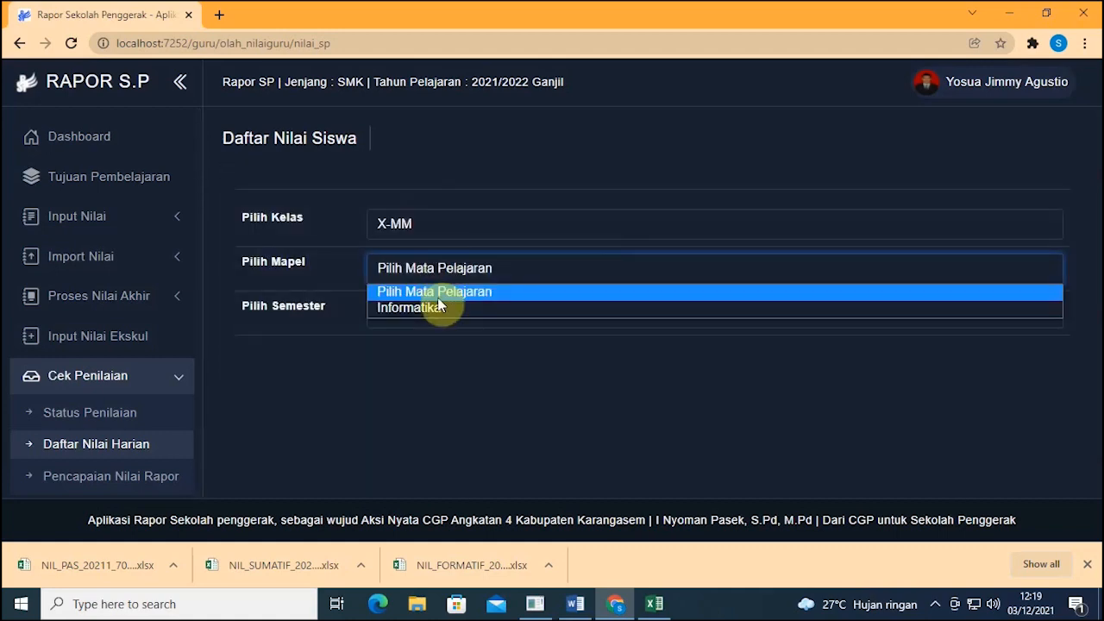
left_click(438, 308)
left_click(438, 309)
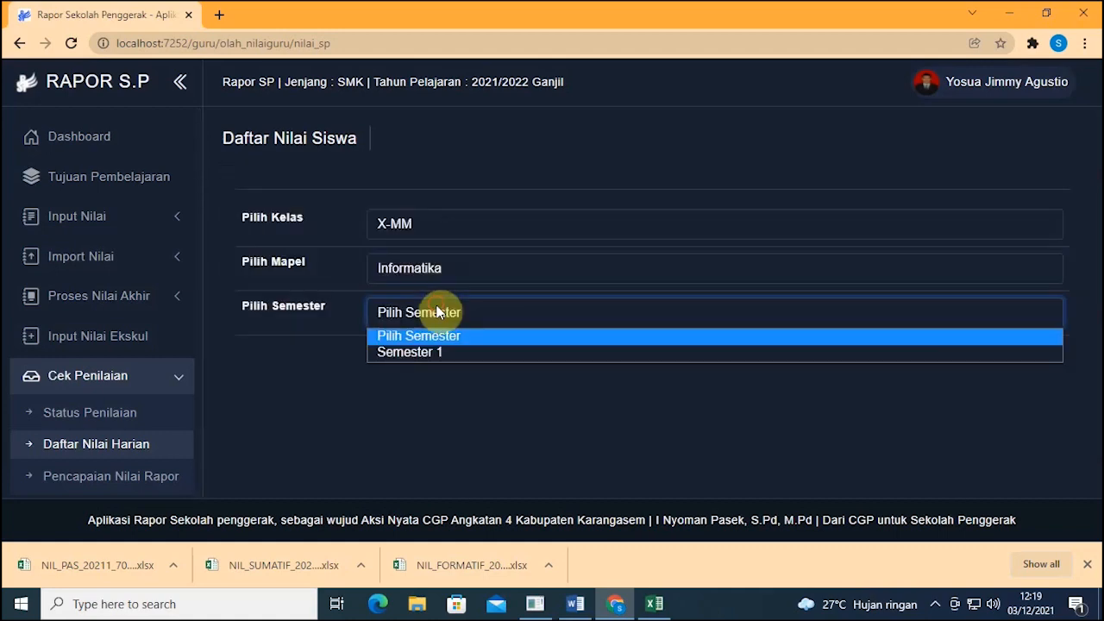
left_click(438, 361)
scroll(434, 346, "down", 2)
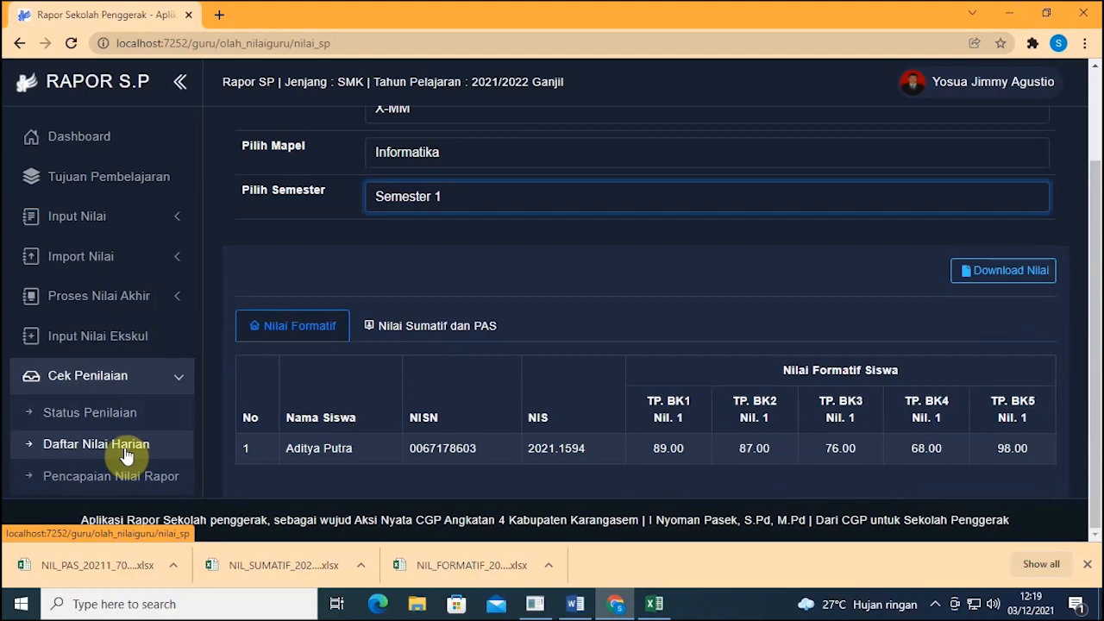
left_click(655, 604)
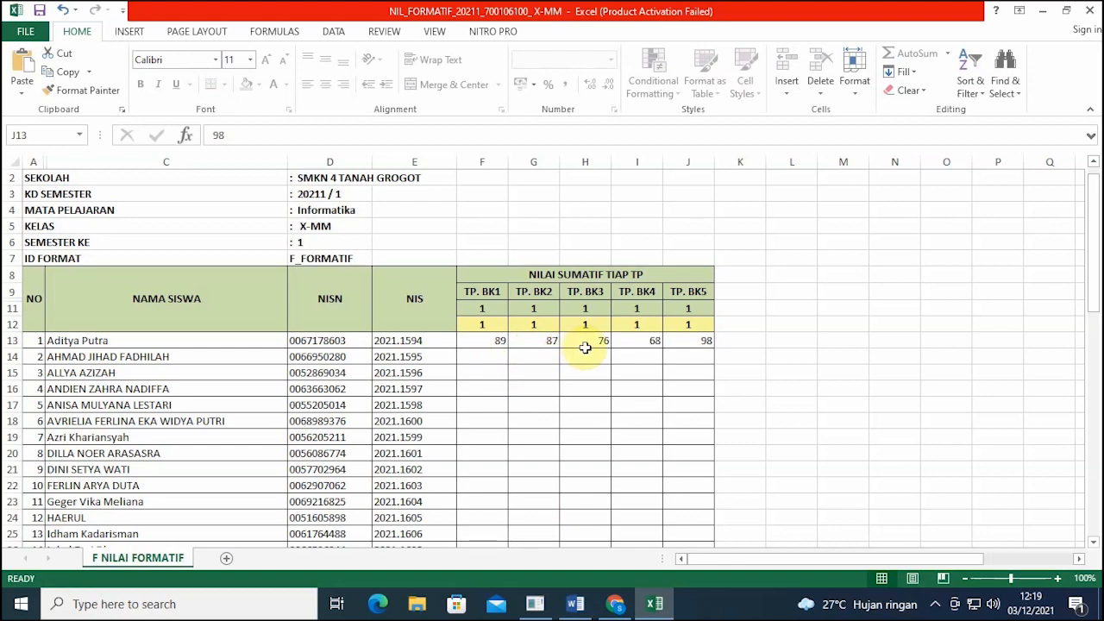
left_click(616, 604)
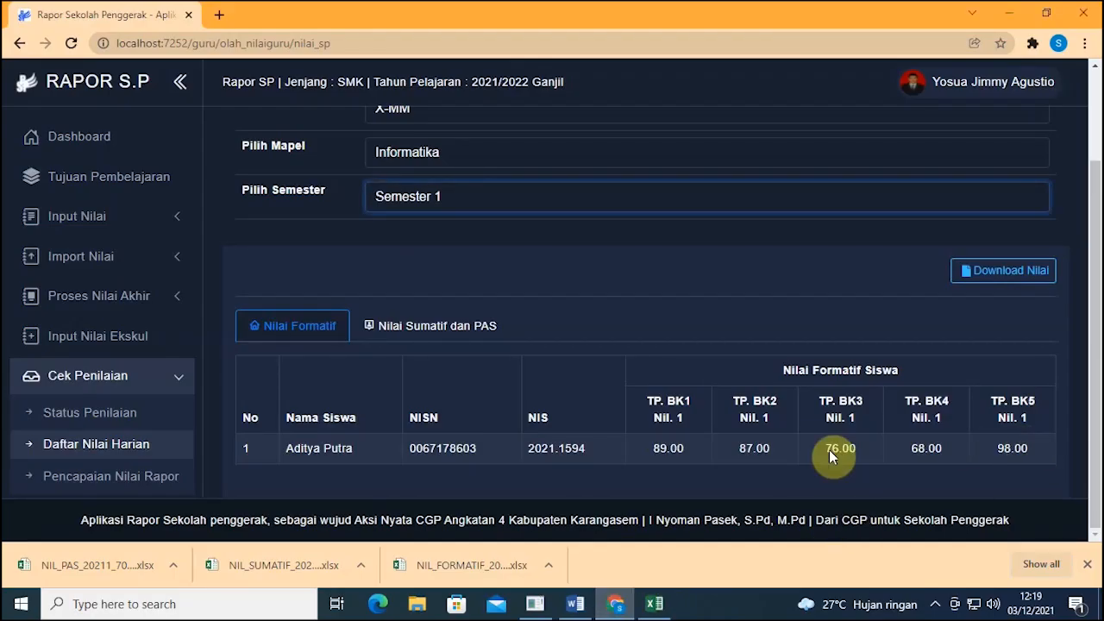
Step: Choose Nilai Sumatif on the Import Nilai page and open the NIL_SUMATIF workbook
left_click(136, 263)
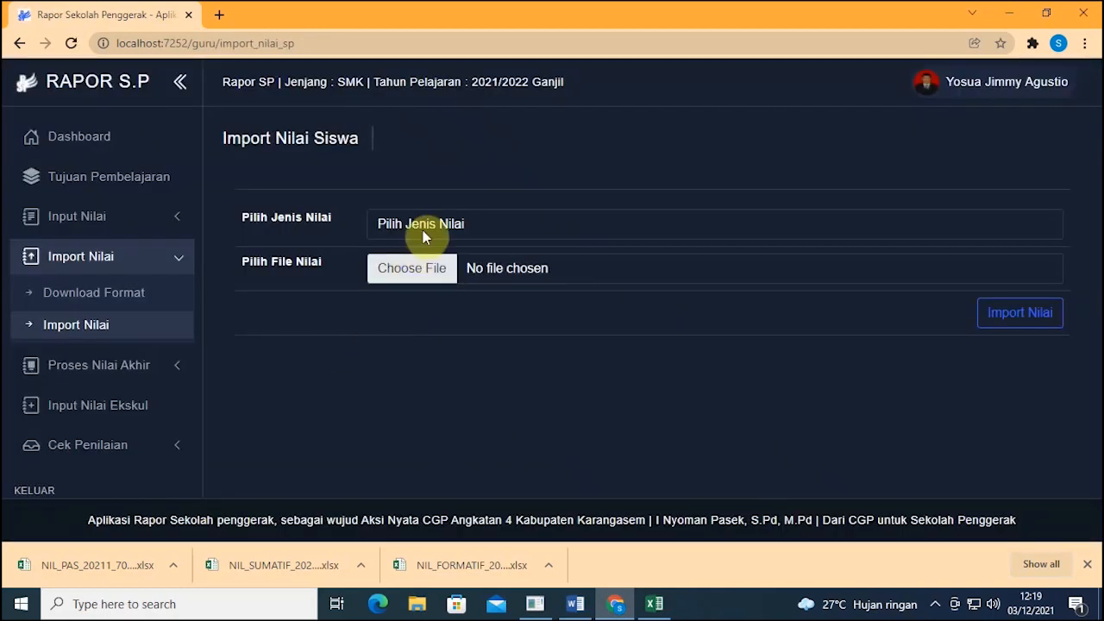
left_click(423, 230)
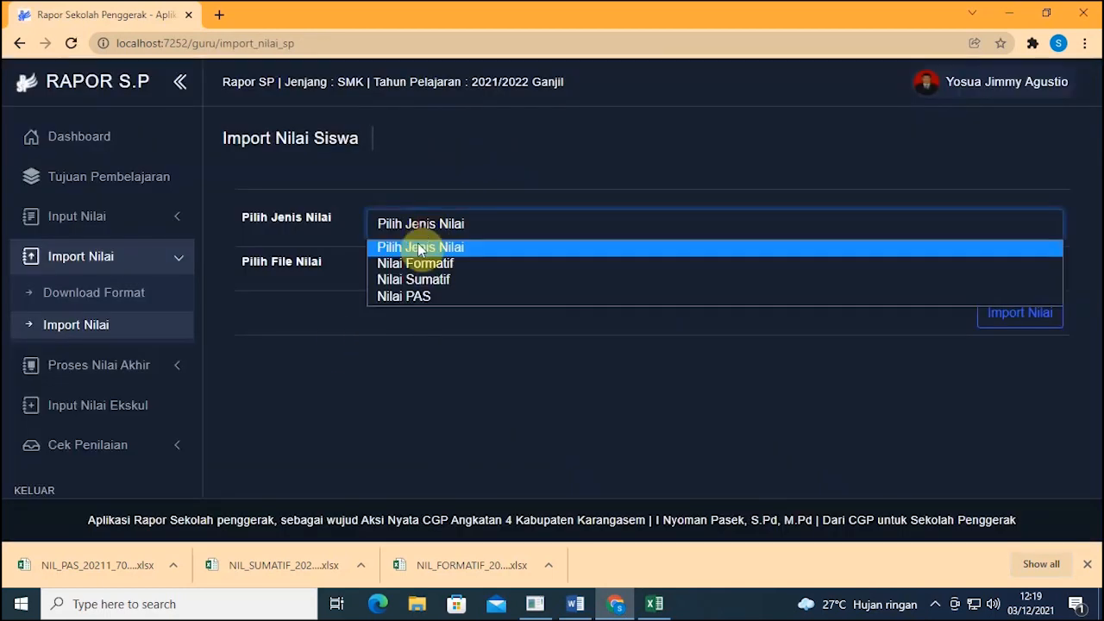
left_click(409, 278)
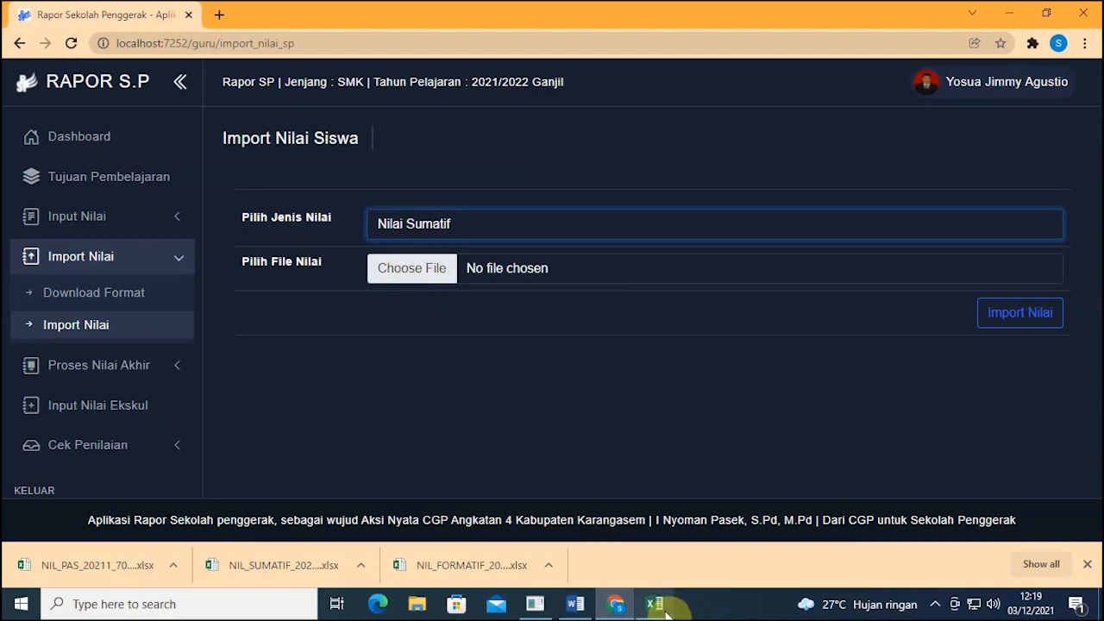
left_click(291, 566)
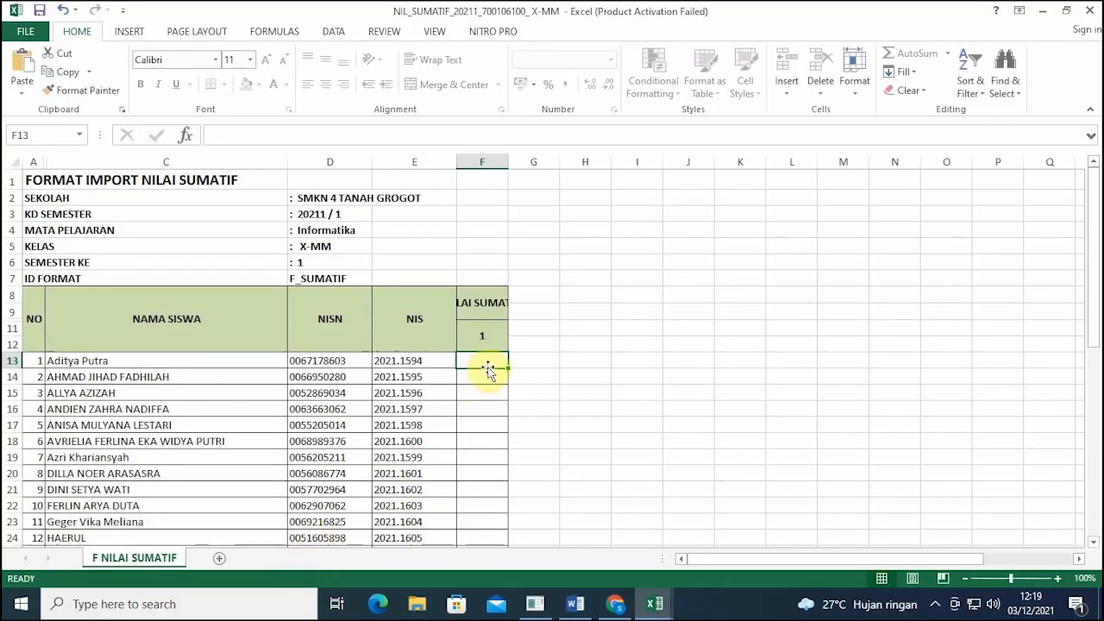
Step: Enter 100 in F13 as the first student's summative score, then return to Rapor SP
type("100")
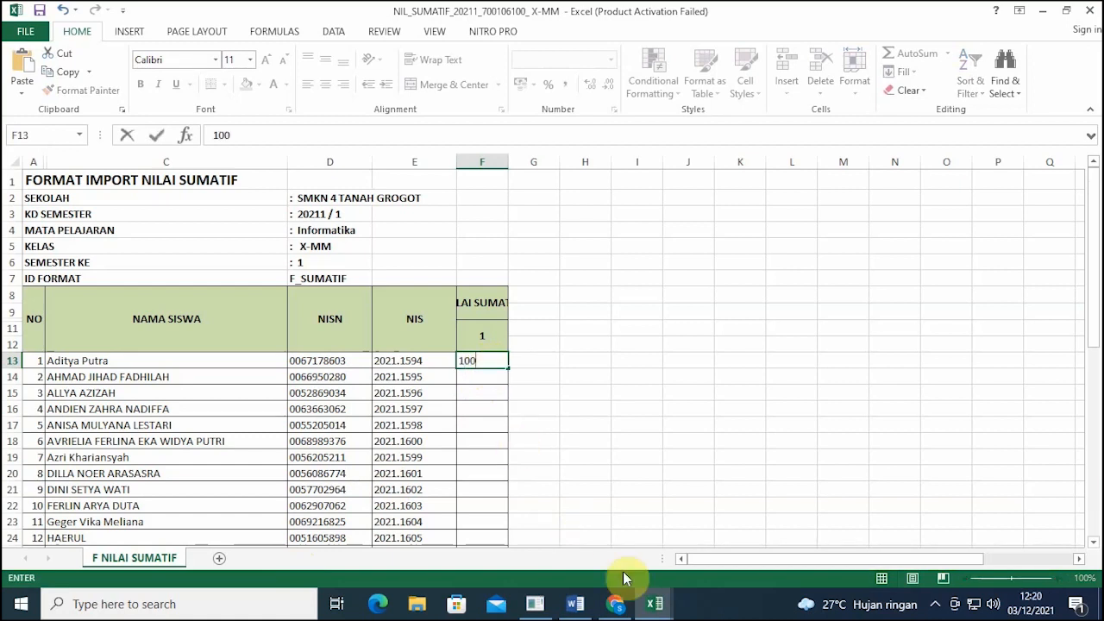
left_click(618, 604)
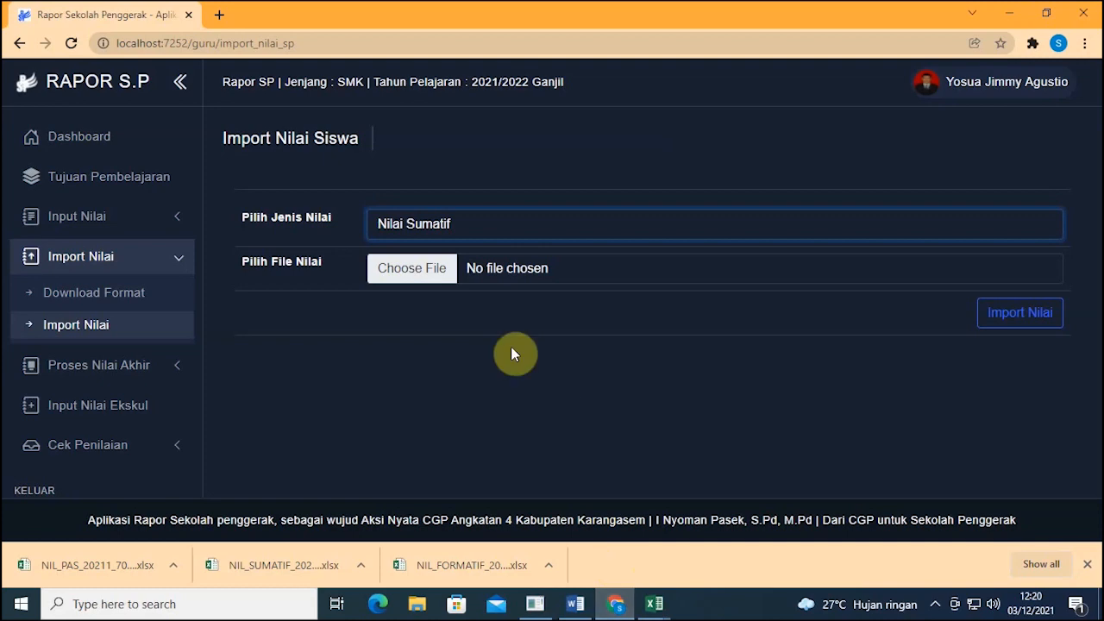
Step: Open Daily Grade List for X-MM, Informatika, Semester 1 on the Nilai Sumatif dan PAS tab
left_click(134, 445)
left_click(128, 411)
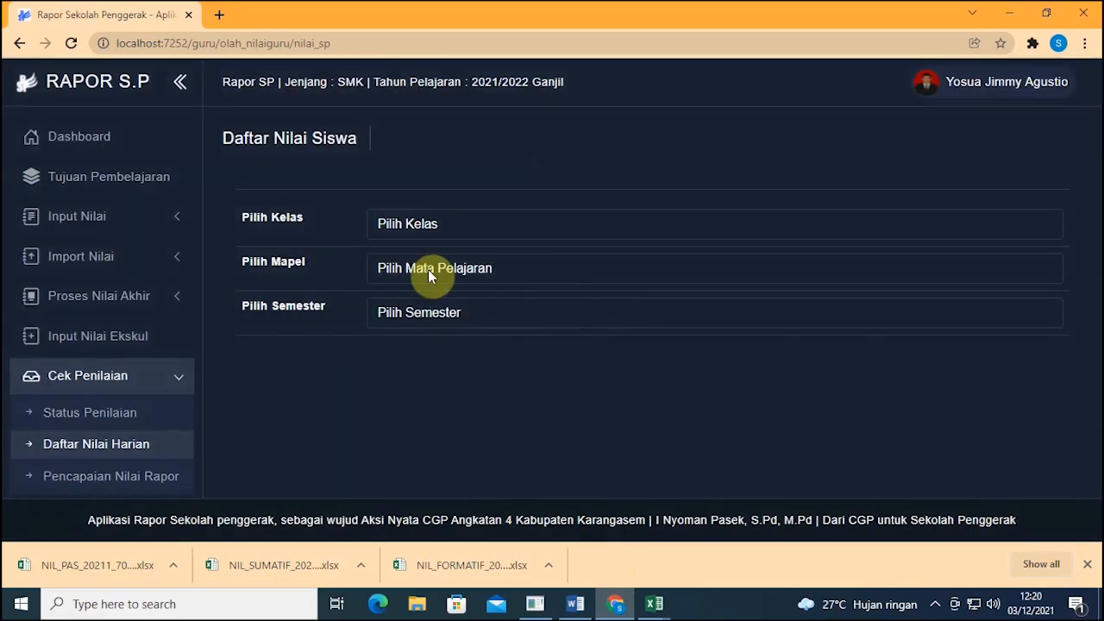
left_click(450, 225)
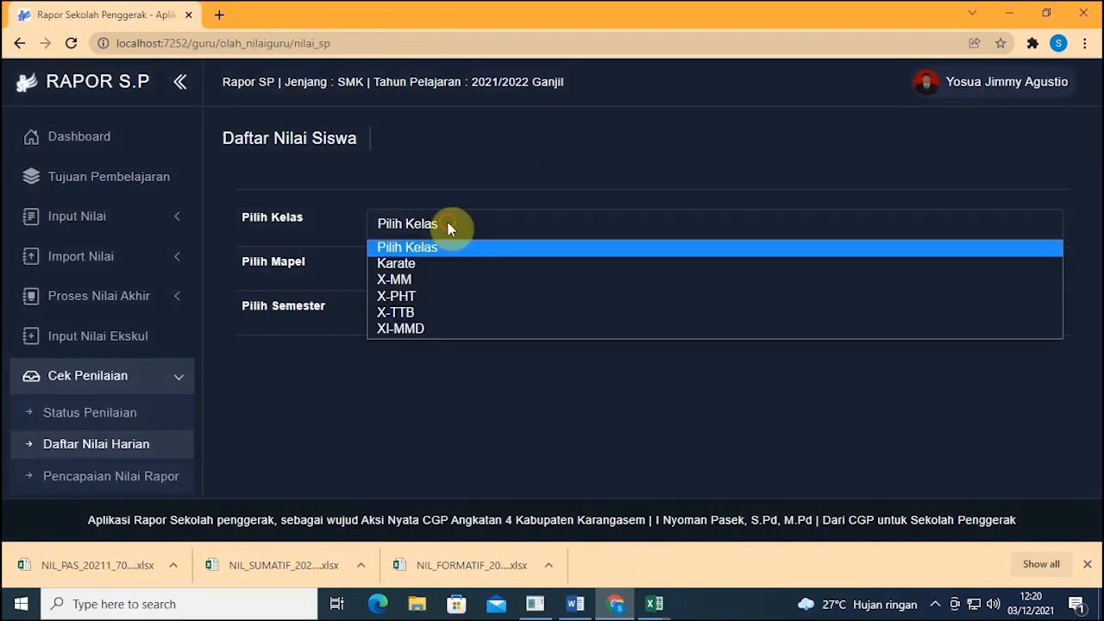
left_click(448, 280)
left_click(446, 272)
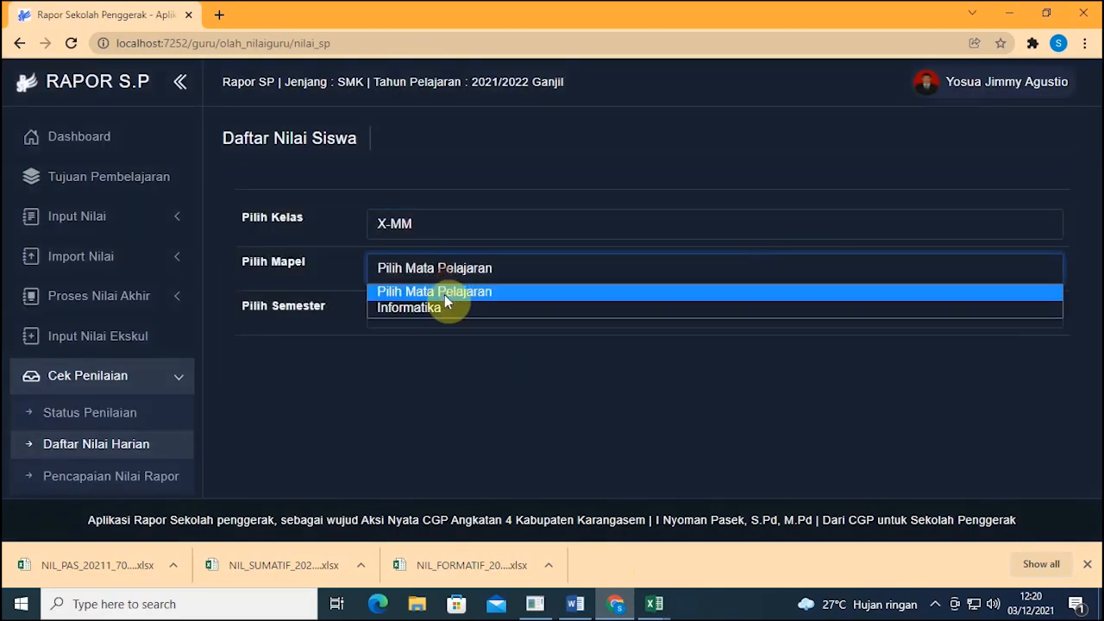
left_click(446, 309)
left_click(444, 312)
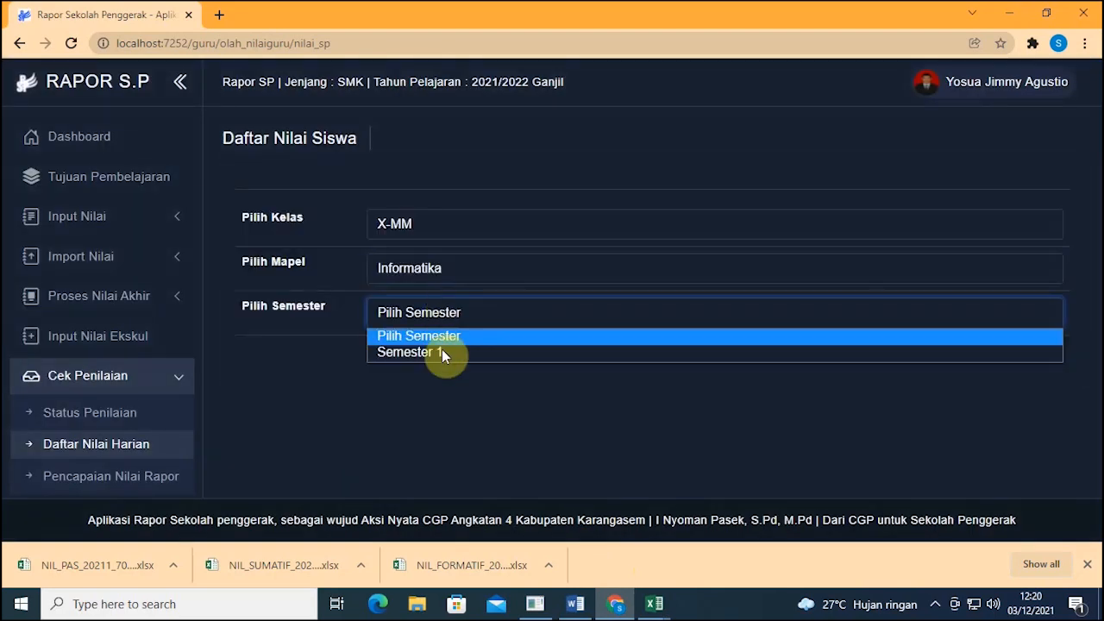
left_click(442, 350)
left_click(457, 436)
Step: Check the Sumatif 1 score of 87.00, then commit 100 as the workbook's first summative score
scroll(518, 319, "down", 2)
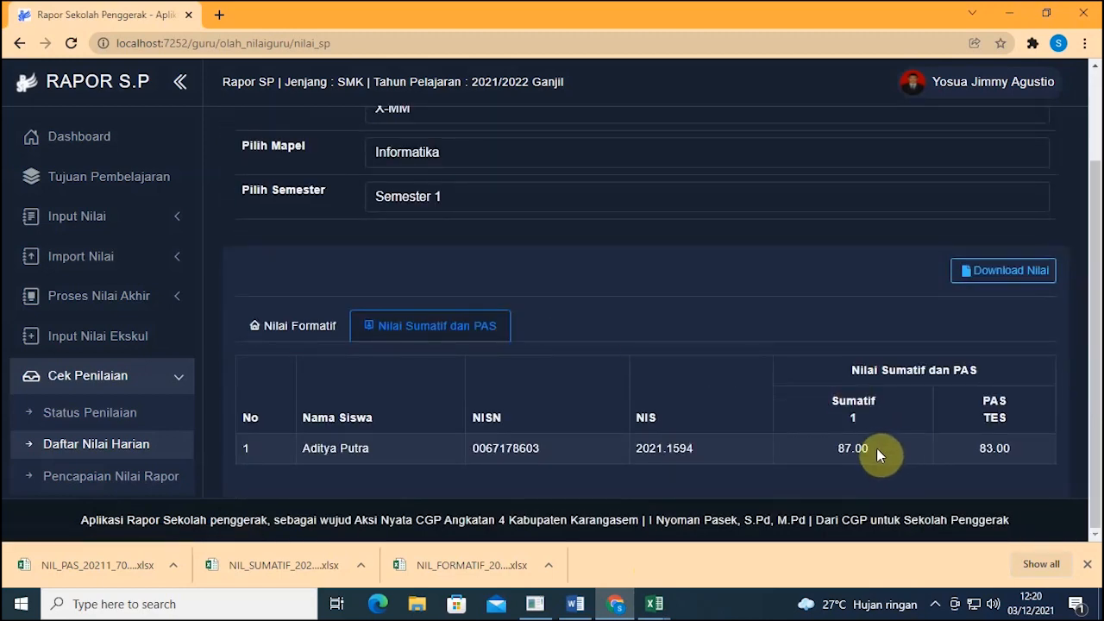
left_click_drag(872, 448, 841, 452)
left_click(885, 448)
mouse_move(656, 604)
left_click(739, 566)
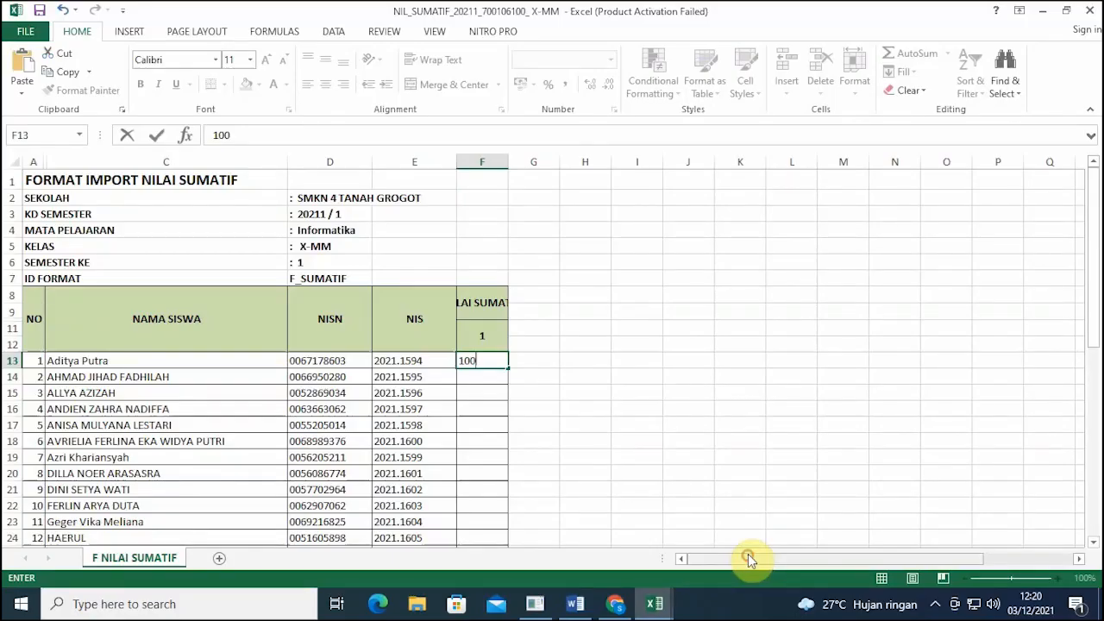
left_click(415, 384)
left_click(597, 382)
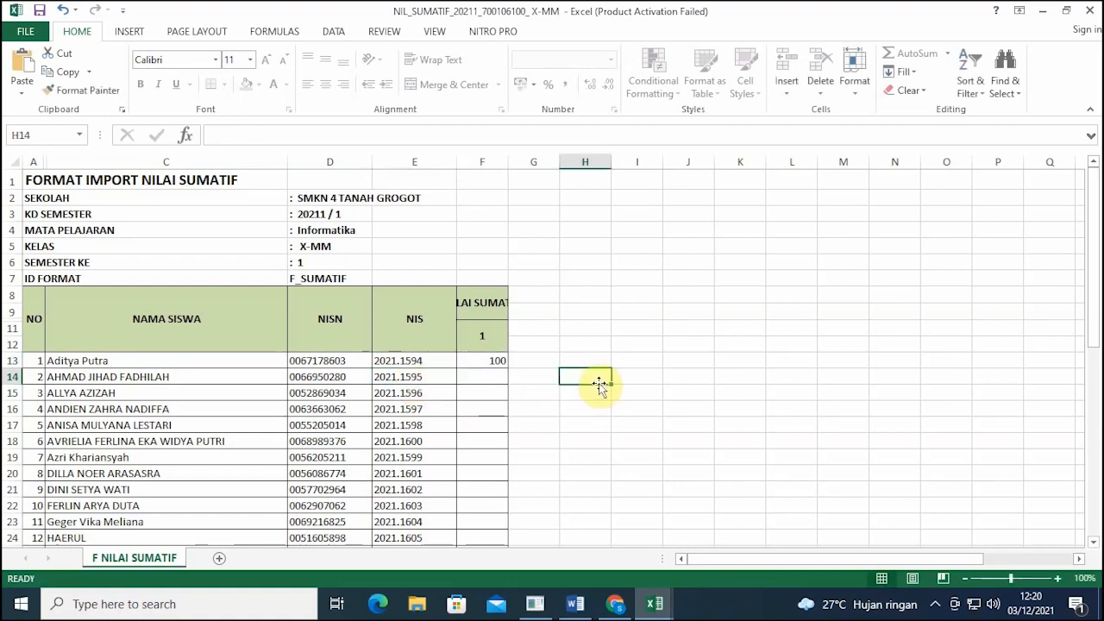
left_click(616, 603)
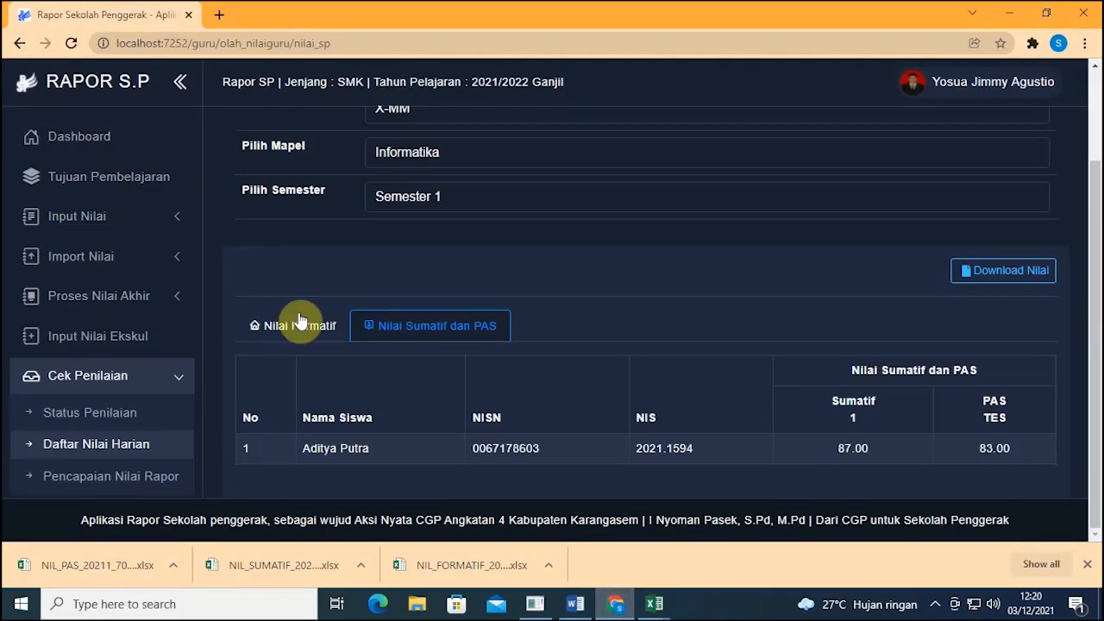
Step: Import the NIL_SUMATIF_20211_700106100_ X-MM workbook as Nilai Sumatif scores
left_click(140, 264)
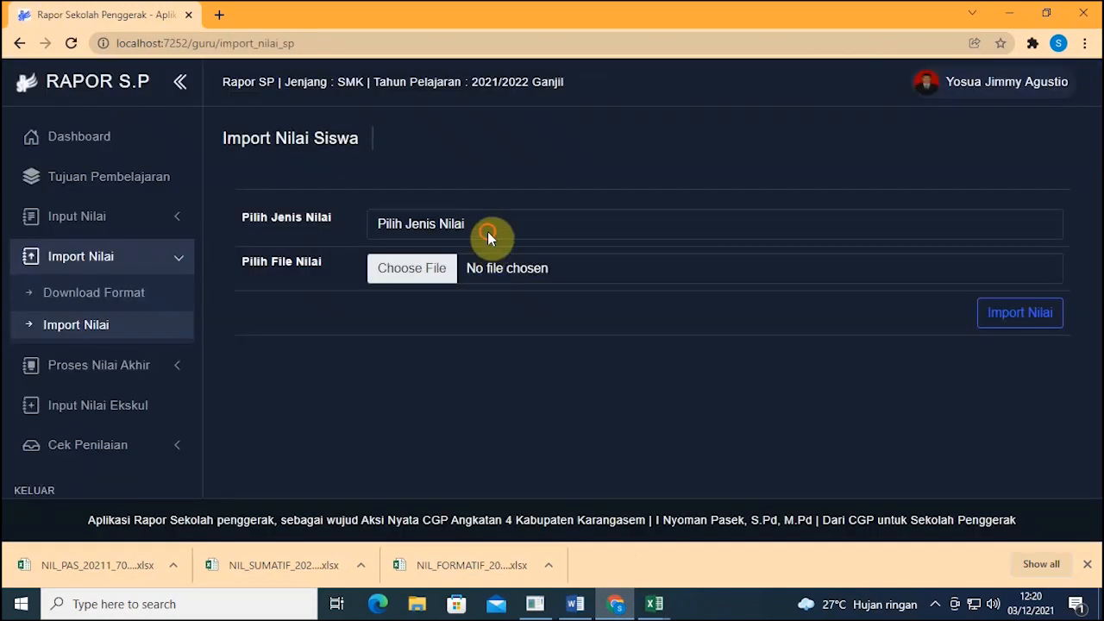
left_click(486, 232)
left_click(466, 280)
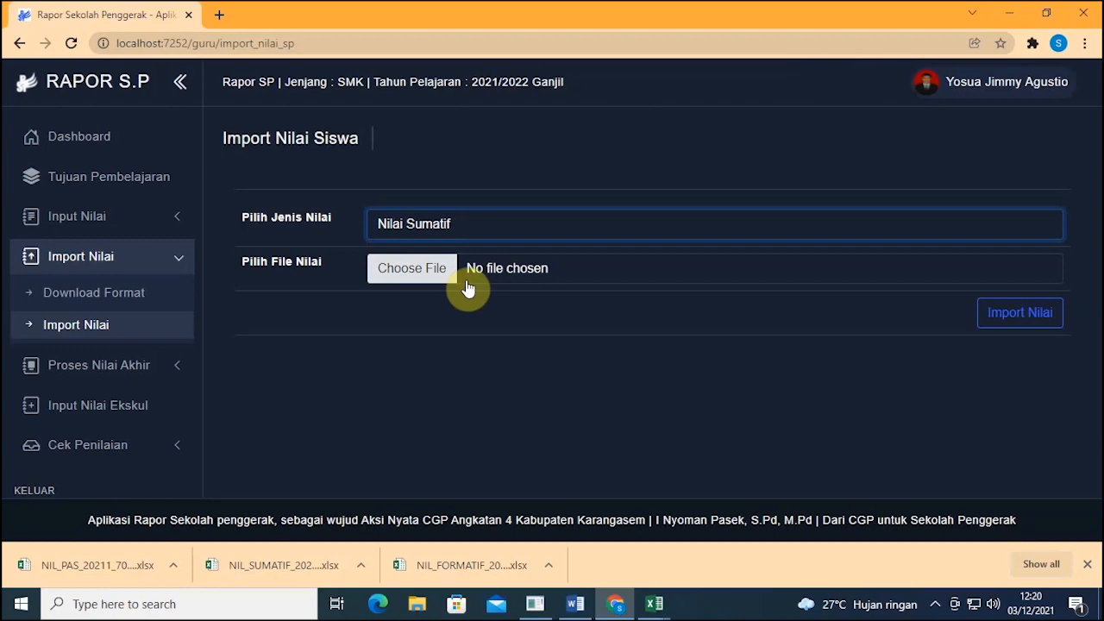
left_click(434, 267)
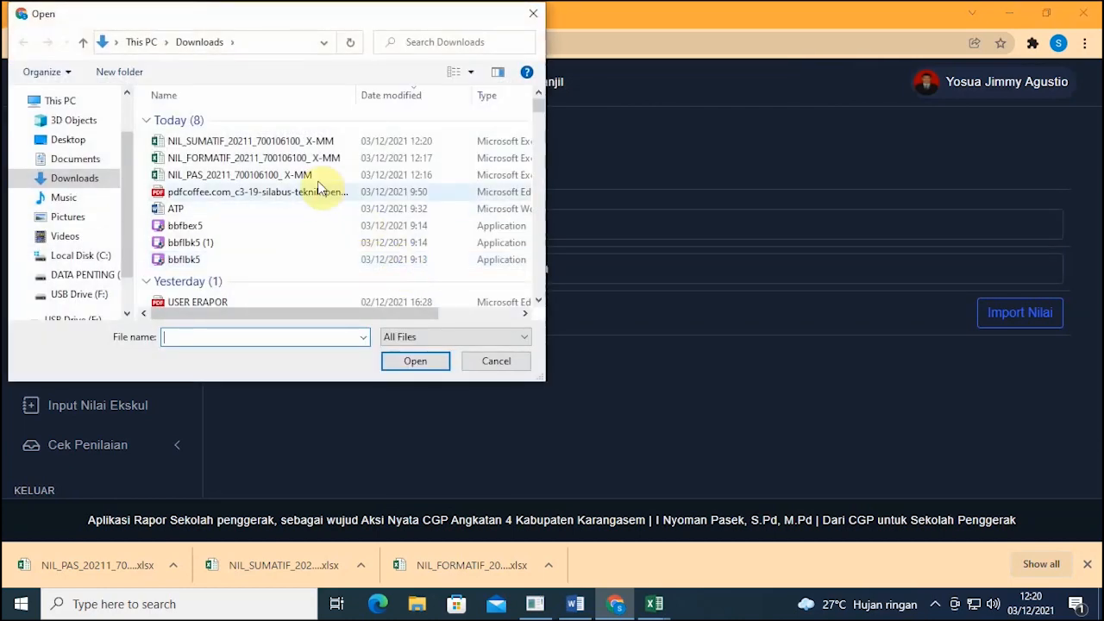
left_click(284, 143)
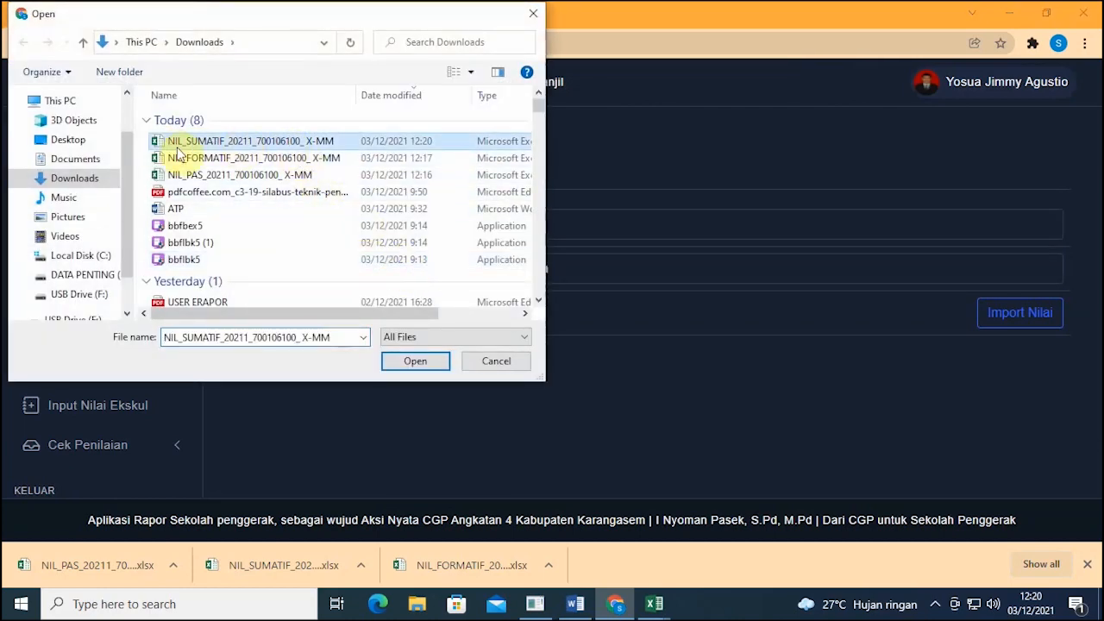
left_click(406, 354)
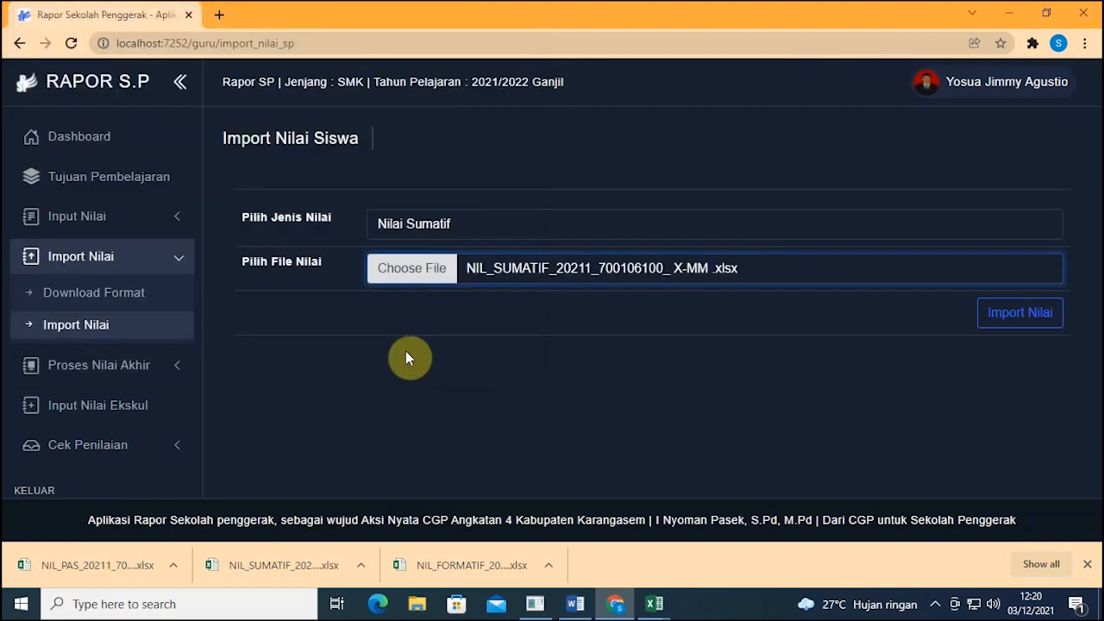
left_click(1018, 321)
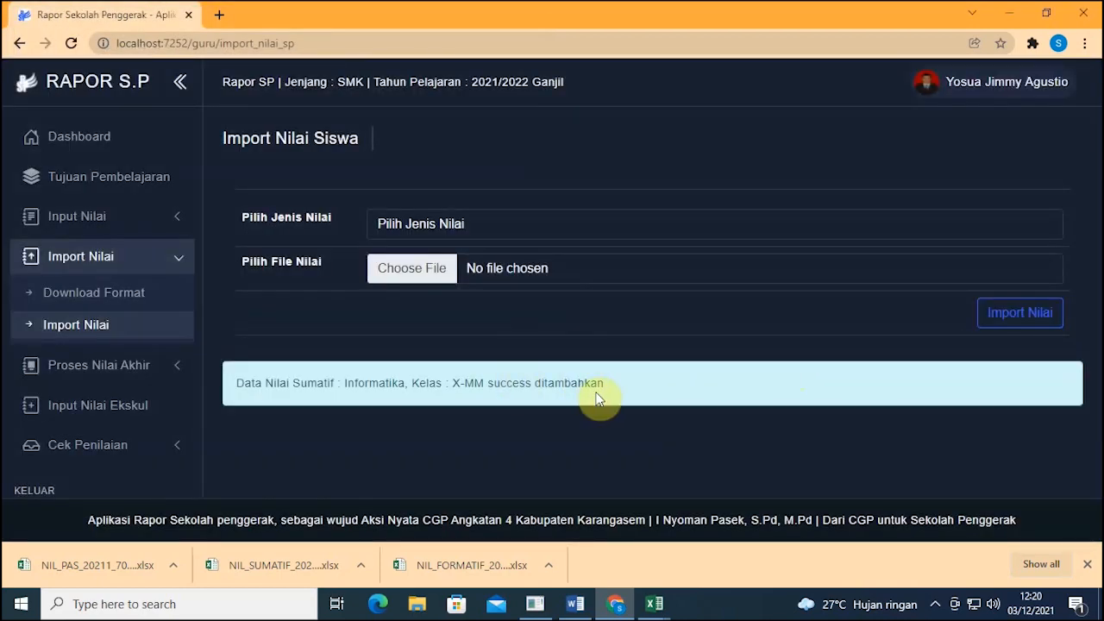
Step: Load the X-MM Informatika Semester 1 daily grade list on its Nilai Sumatif dan PAS tab
left_click(135, 449)
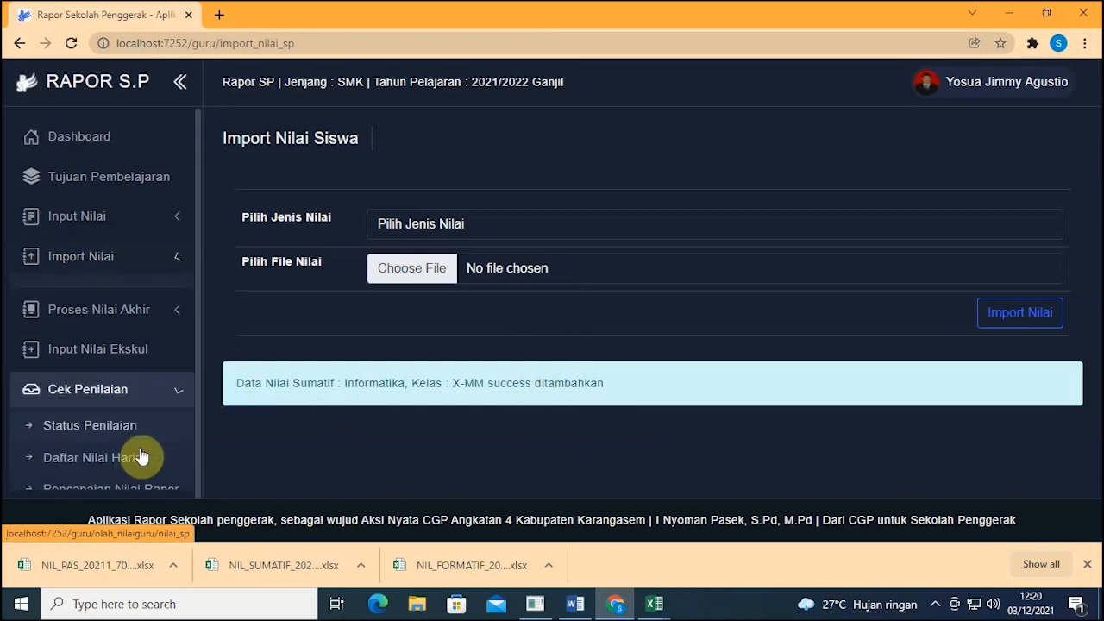
scroll(135, 449, "down", 1)
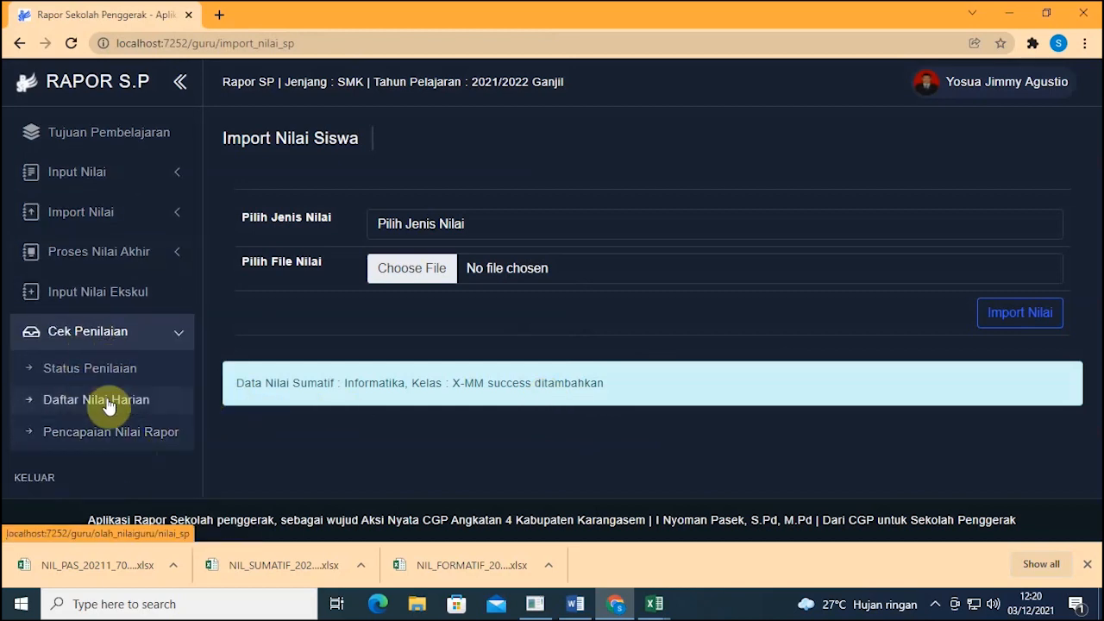
left_click(110, 414)
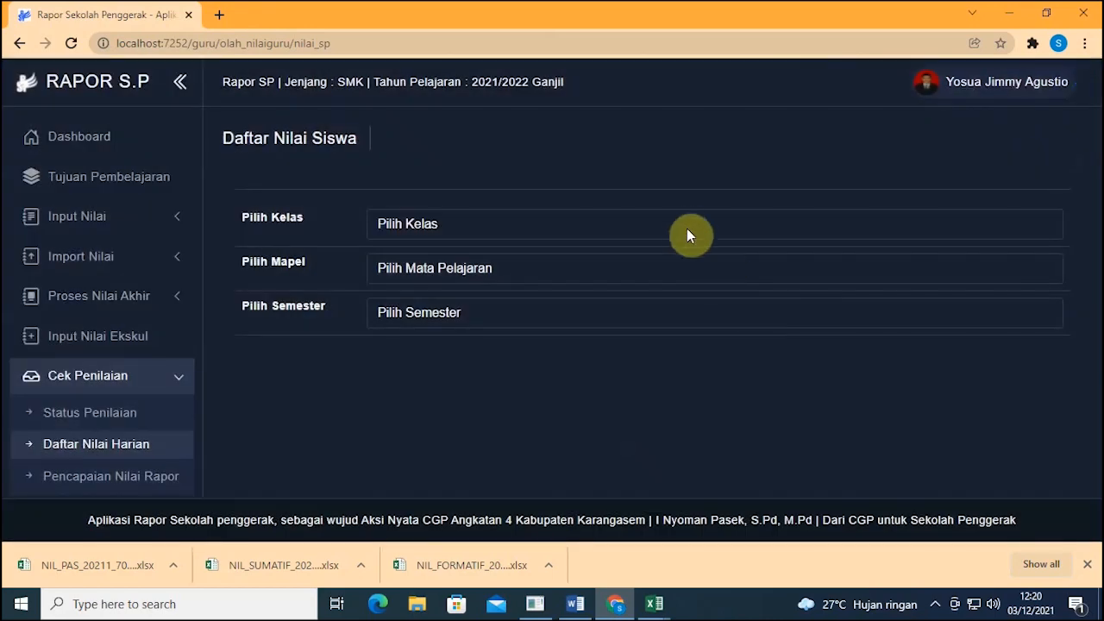
left_click(682, 231)
left_click(677, 281)
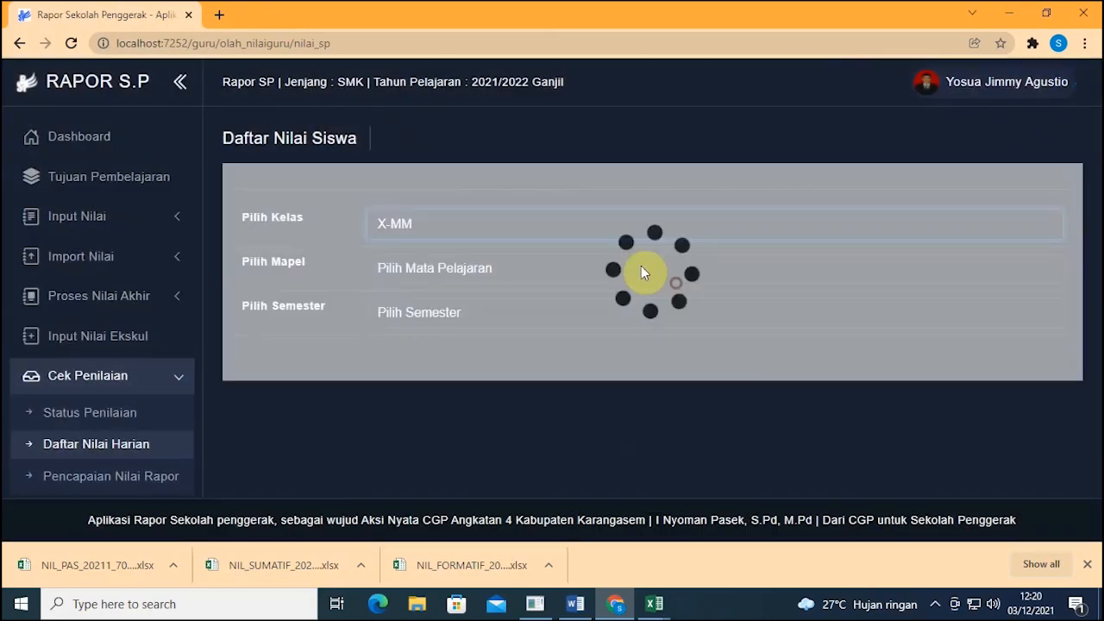
left_click(628, 266)
left_click(622, 306)
left_click(622, 313)
left_click(622, 350)
scroll(681, 358, "down", 2)
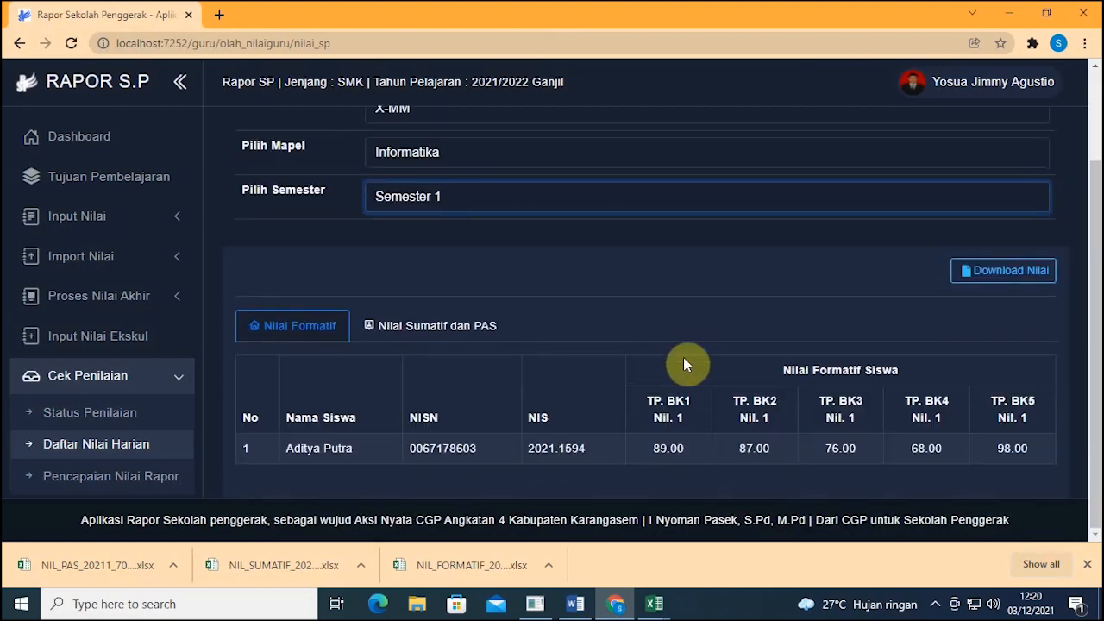
left_click(489, 341)
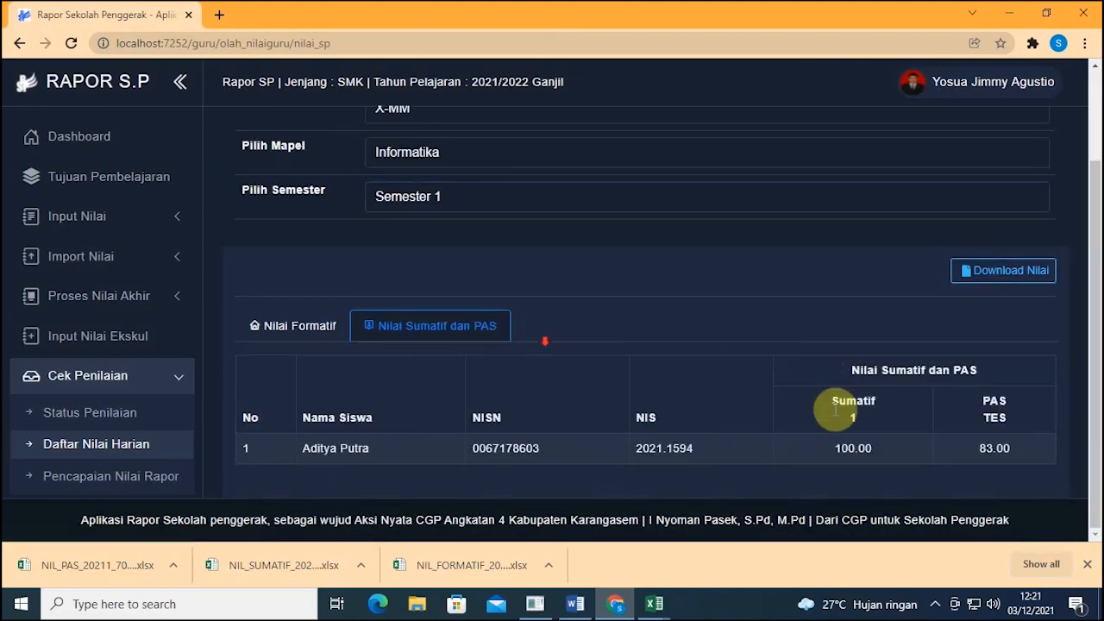
Step: Verify the first student's Sumatif 1 now reads 100.00, then bring up the open workbooks
left_click_drag(837, 449, 880, 450)
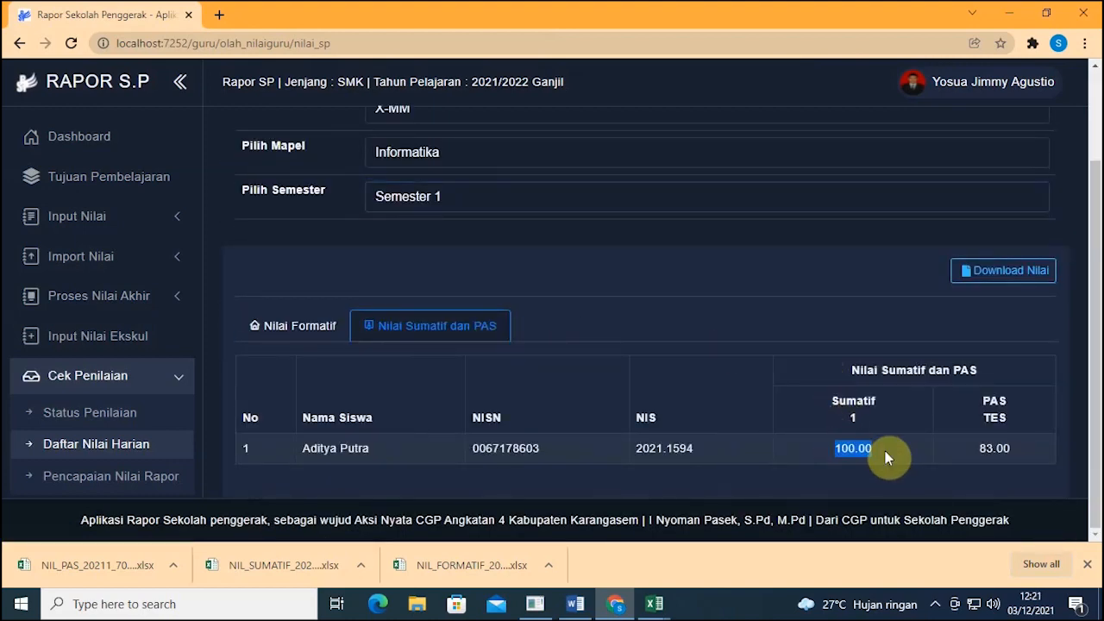
left_click(138, 273)
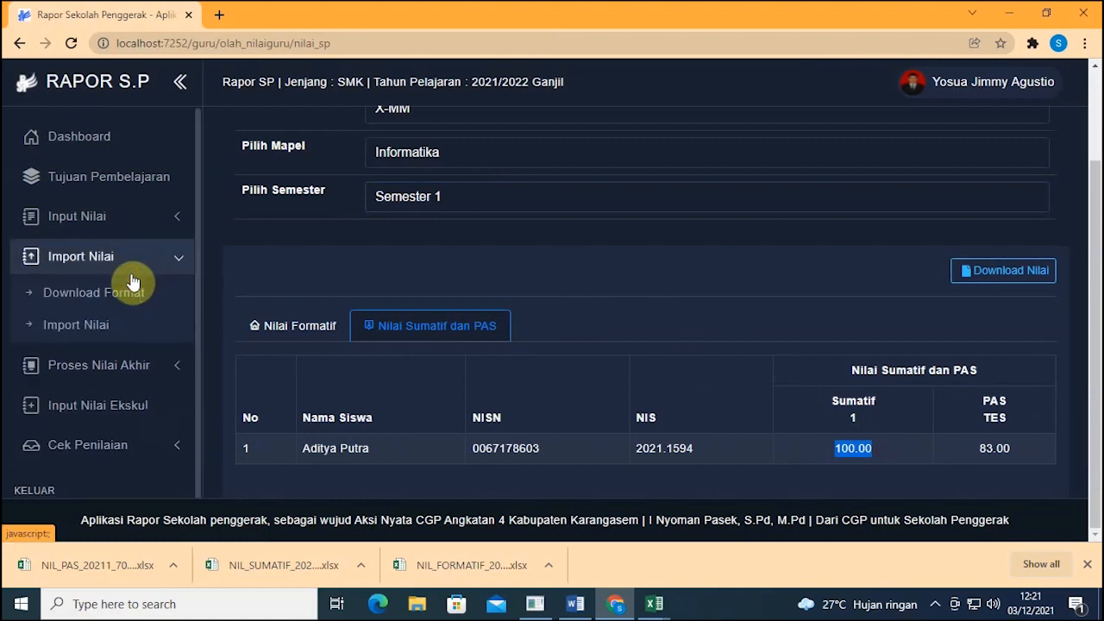
left_click(180, 264)
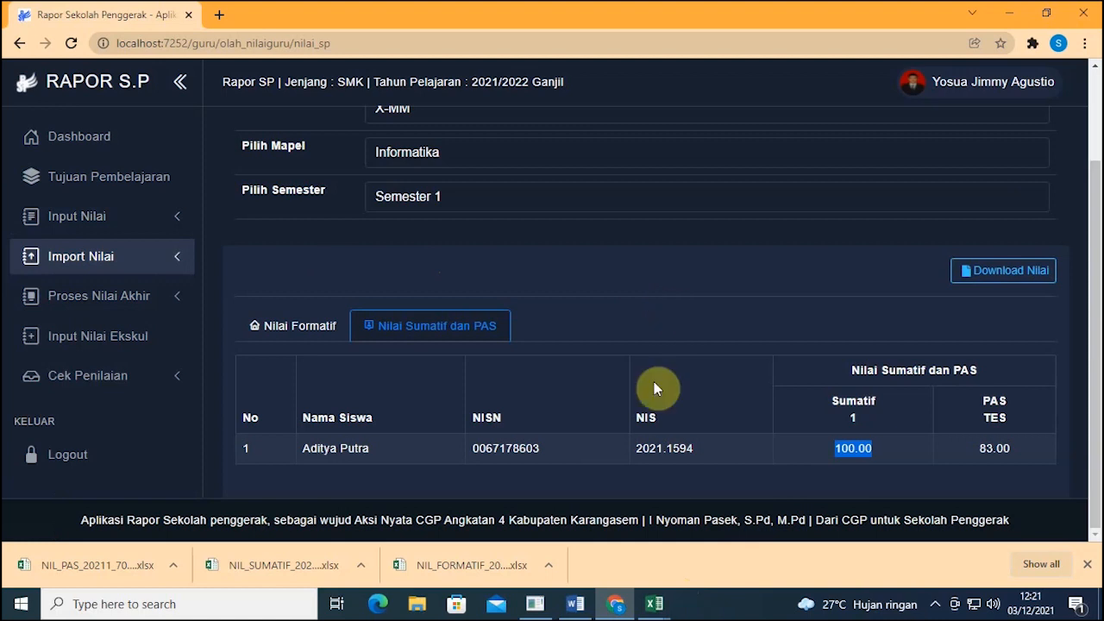
left_click(667, 602)
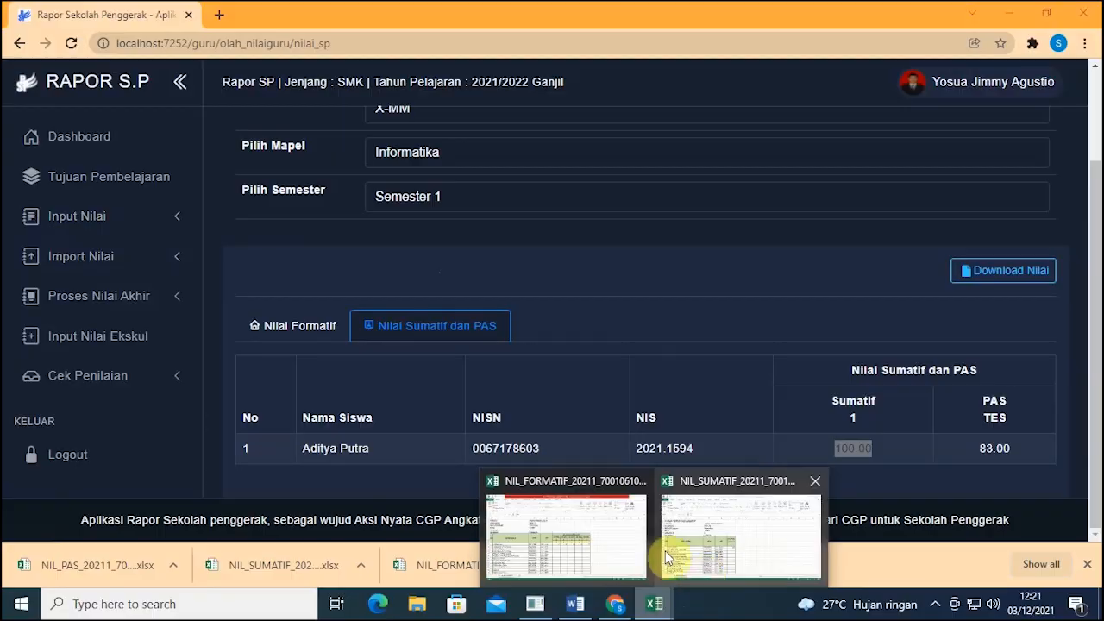
left_click(569, 545)
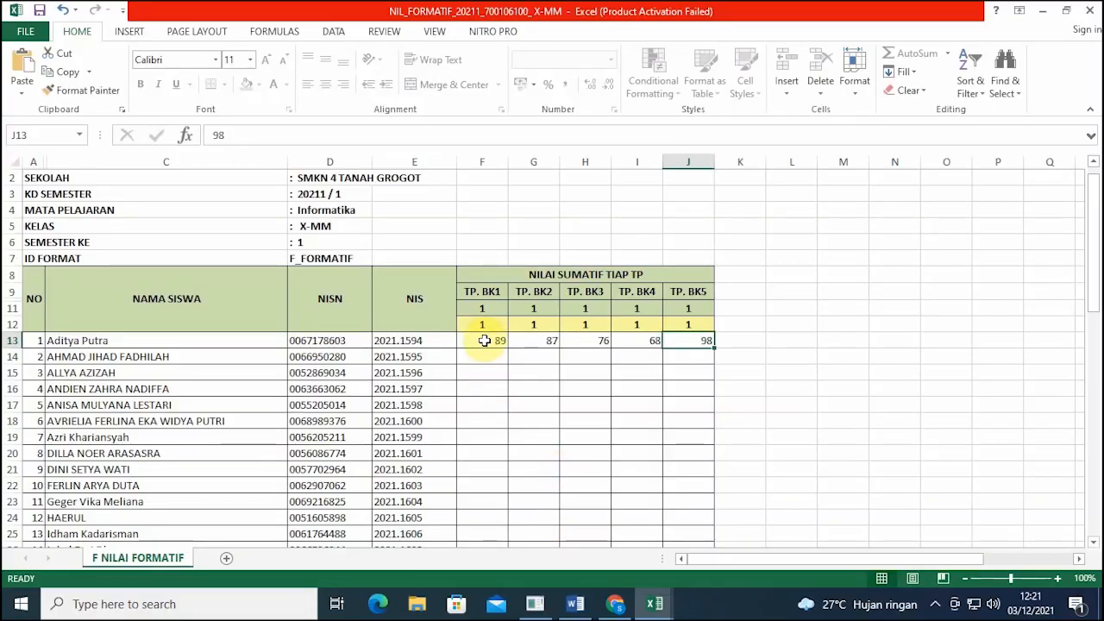
left_click(485, 341)
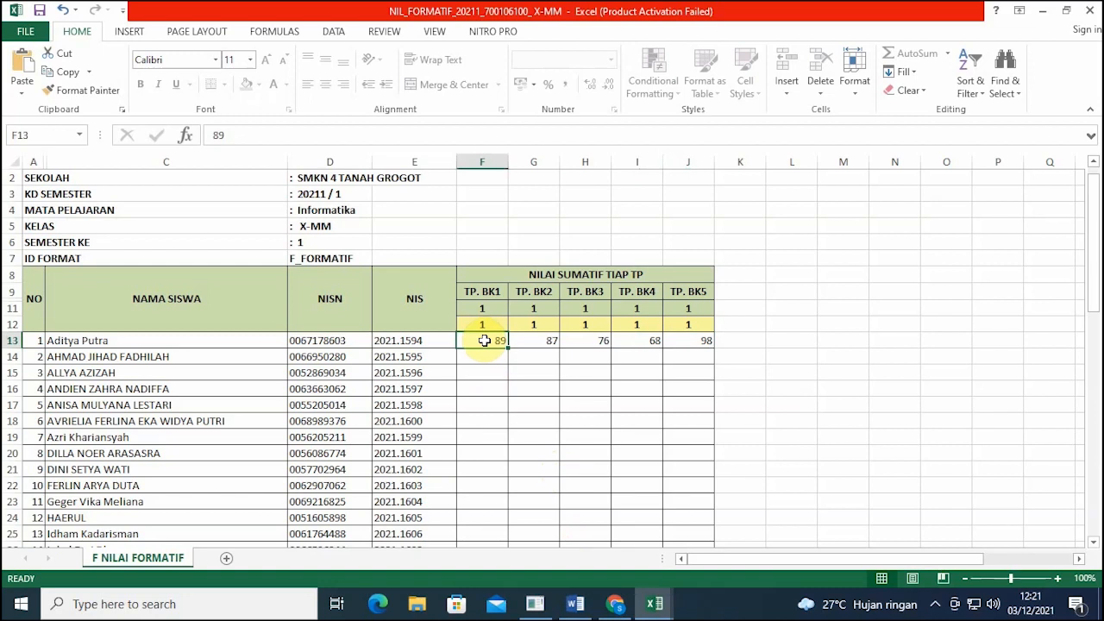
left_click(615, 604)
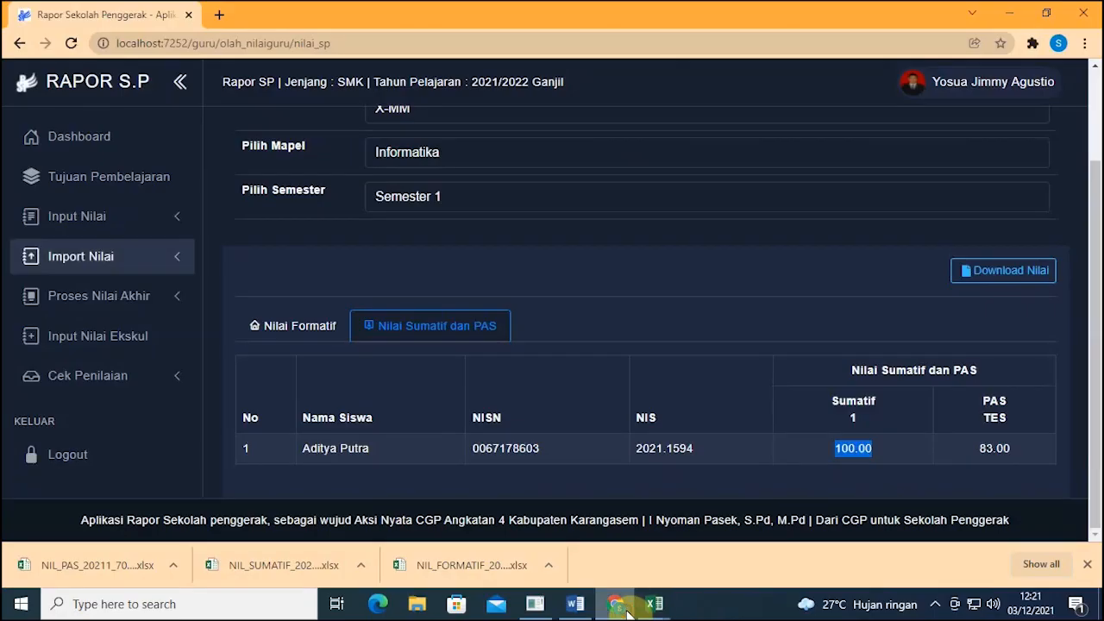
Step: Open Proses Nilai Akhir for class X-MM, Informatika, Semester 1
left_click(129, 227)
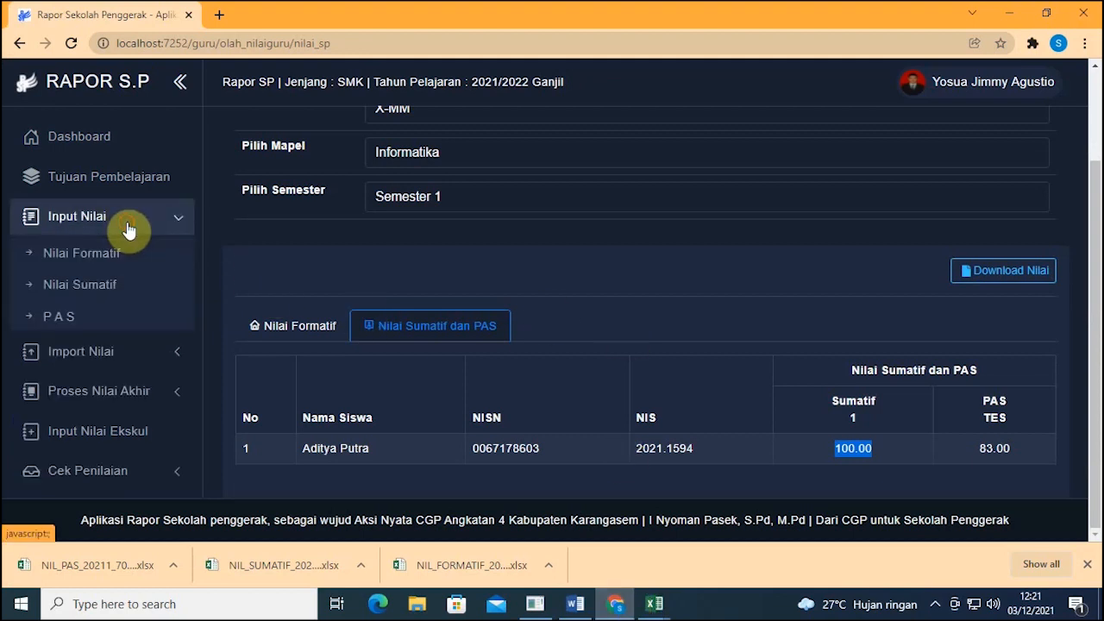
left_click(124, 357)
left_click(129, 366)
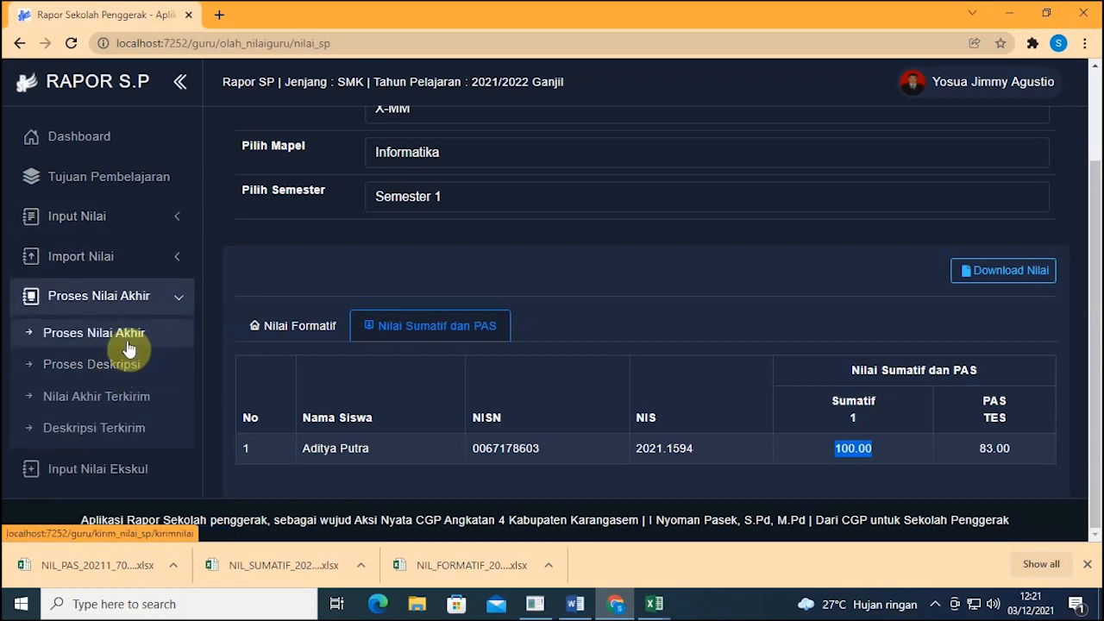
left_click(128, 348)
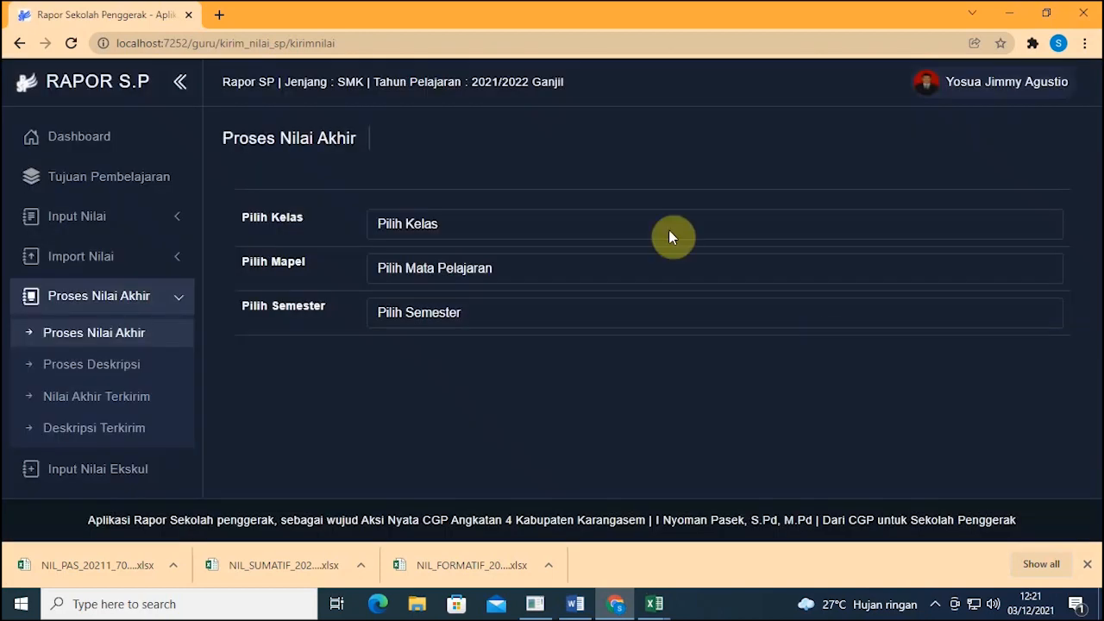
left_click(621, 227)
left_click(584, 279)
left_click(529, 266)
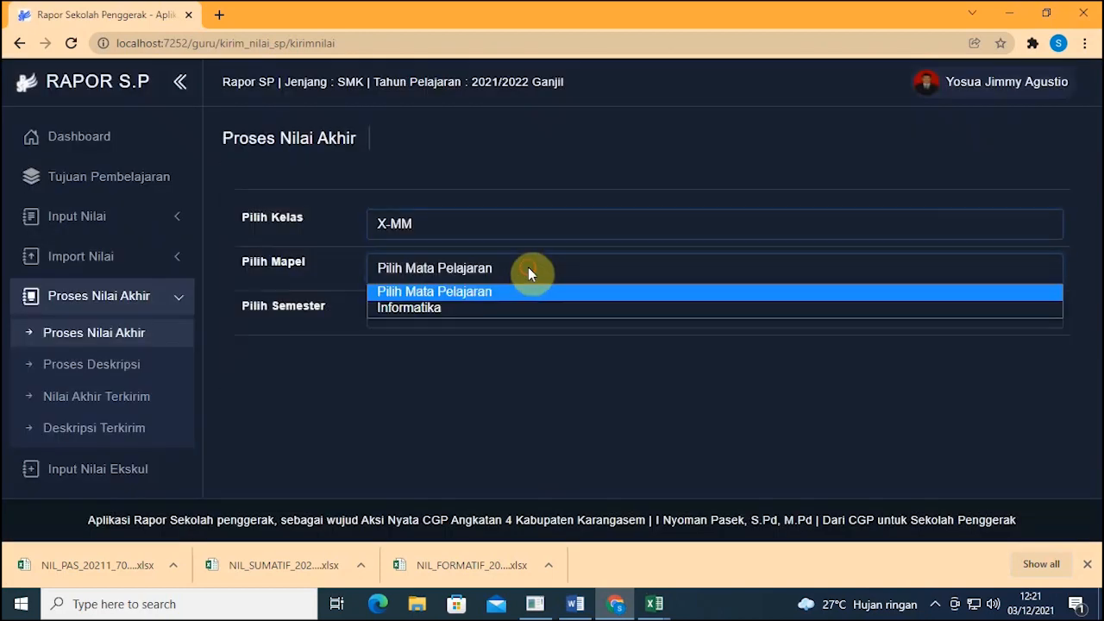
left_click(522, 307)
left_click(511, 314)
left_click(504, 352)
Step: Review the Sumatif average 100.00 and report grade 89, then send the final grades with Kirim Nilai
scroll(604, 283, "down", 3)
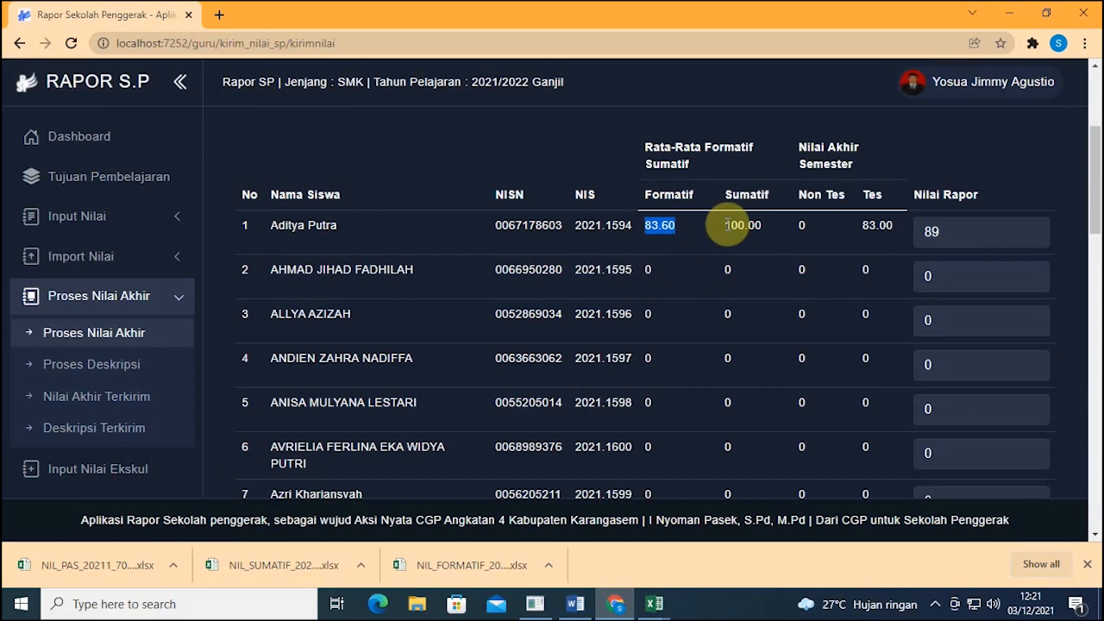
double_click(739, 225)
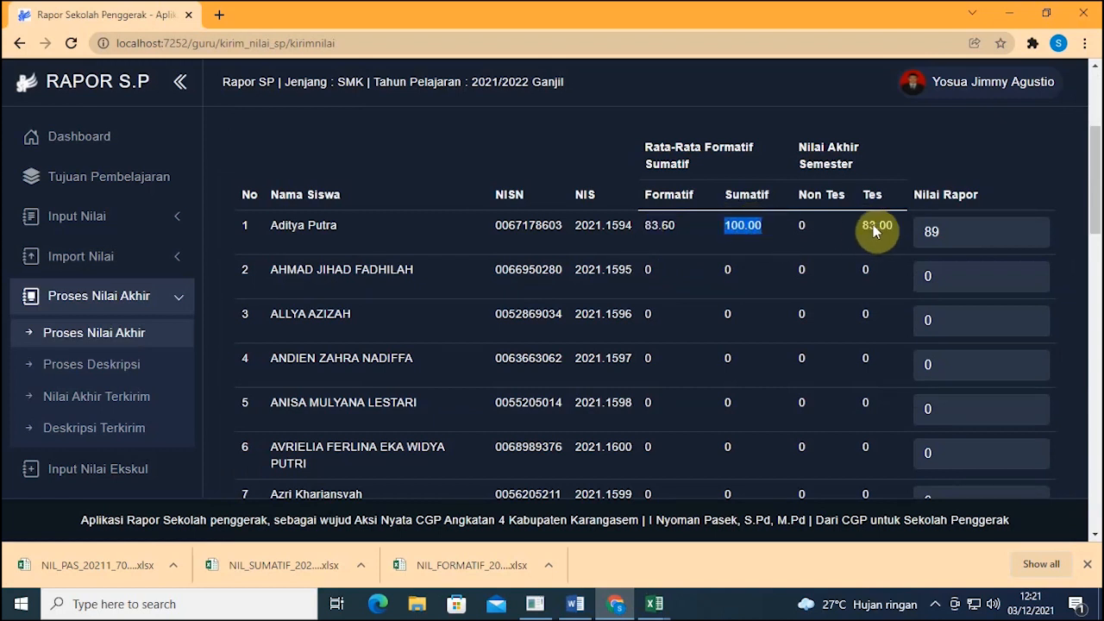
left_click(923, 231)
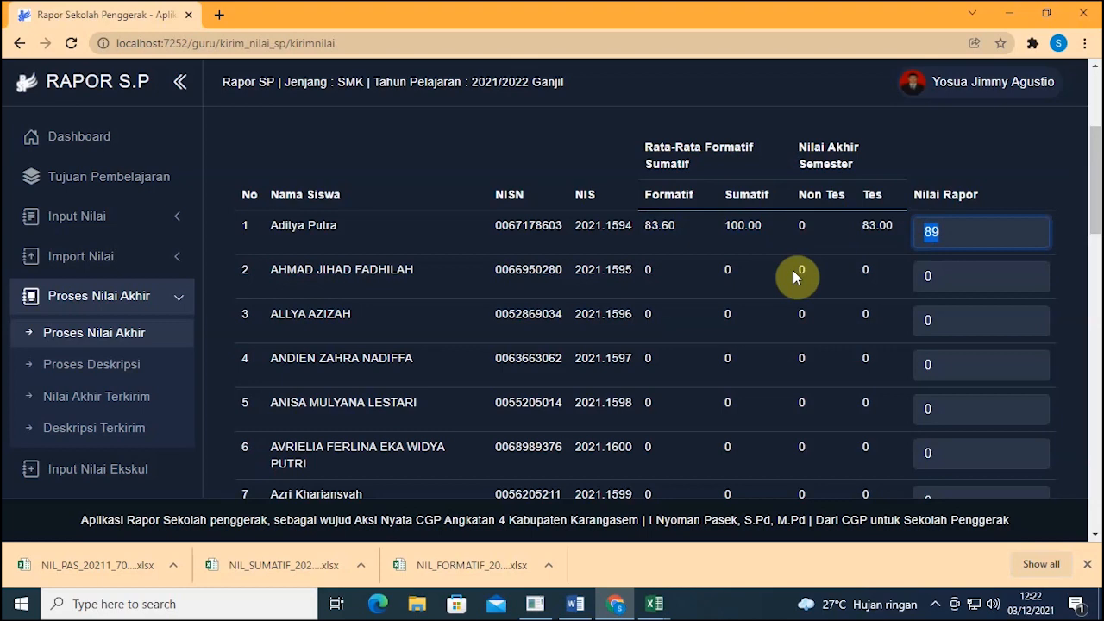
scroll(793, 270, "down", 3)
scroll(803, 285, "up", 3)
scroll(776, 374, "down", 15)
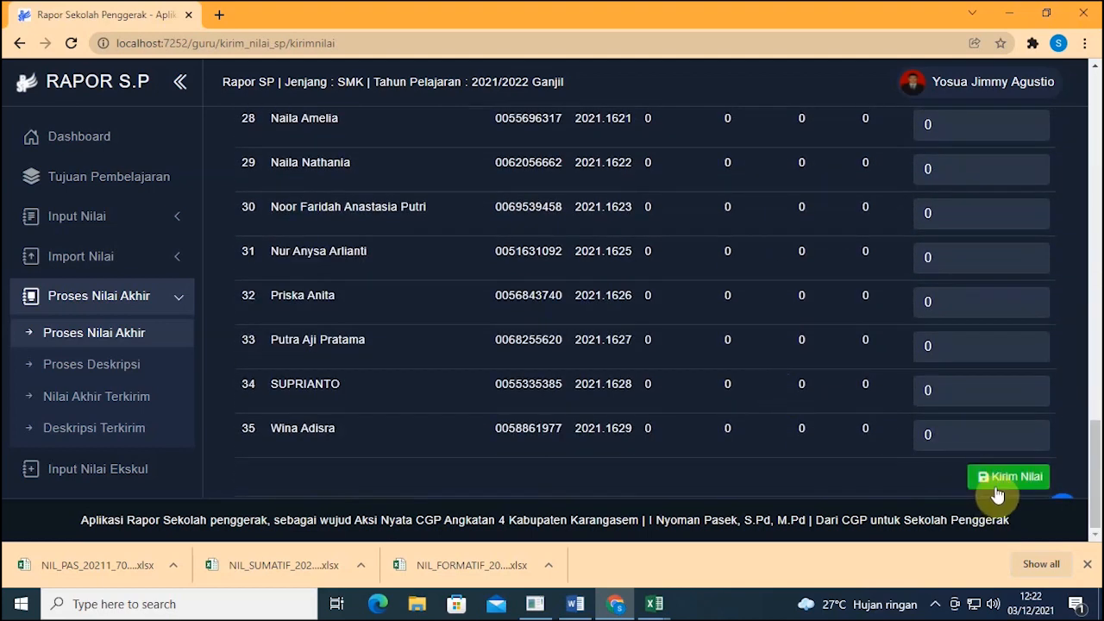
left_click(997, 491)
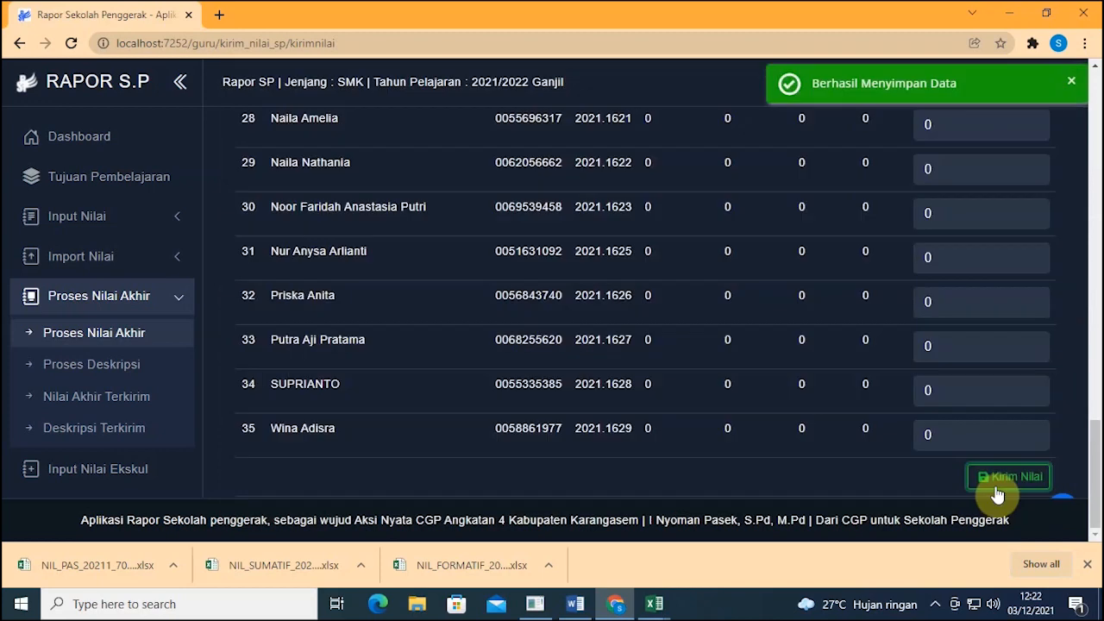
Step: Go to the Proses Deskripsi page for competency descriptions
scroll(812, 231, "up", 6)
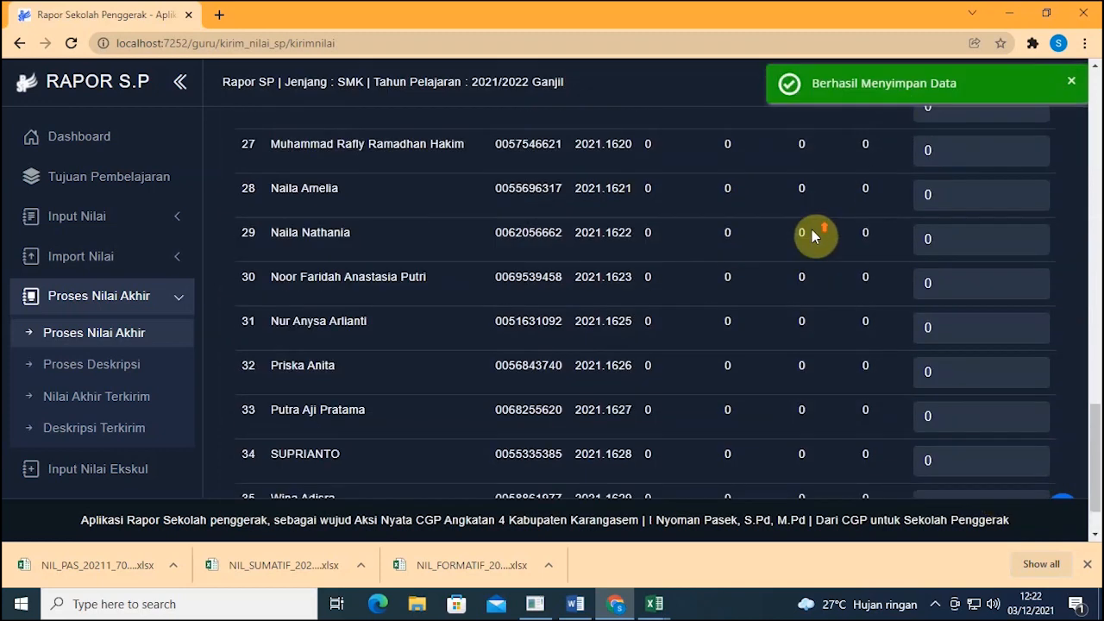
scroll(811, 232, "up", 10)
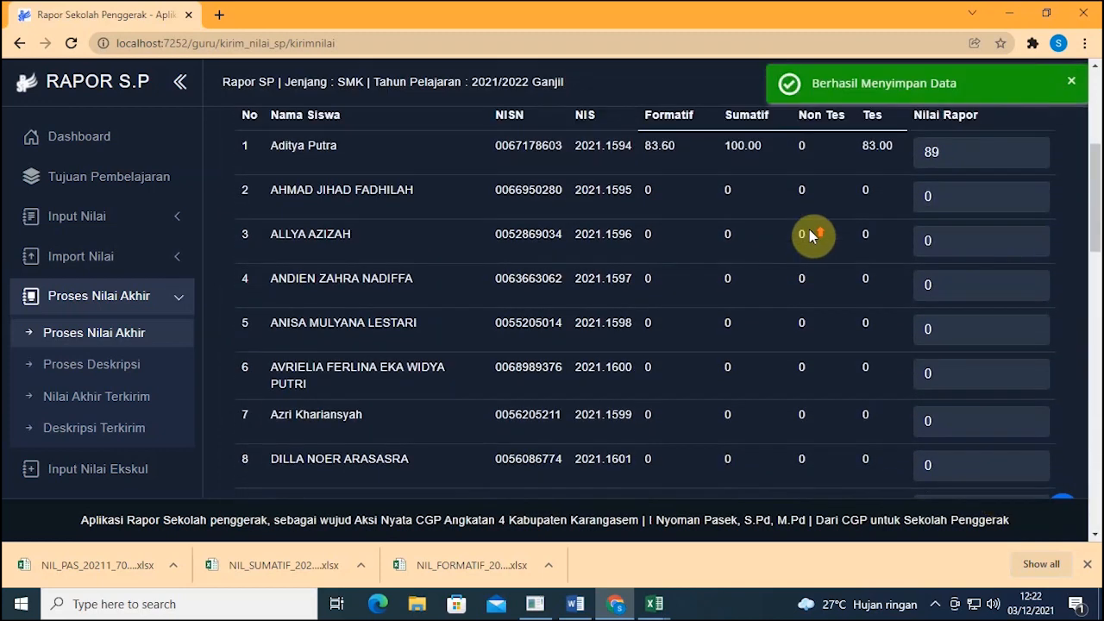
left_click(105, 369)
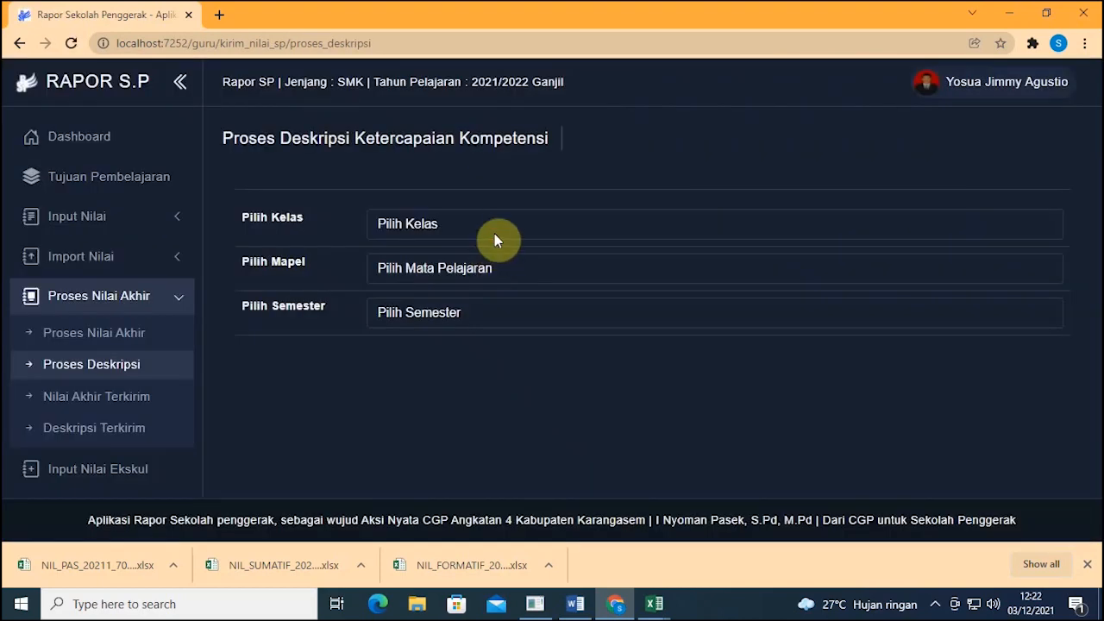
Step: Select class X-MM, Informatika and Semester 1 on the description-processing page
left_click(495, 233)
left_click(481, 278)
left_click(464, 268)
left_click(456, 308)
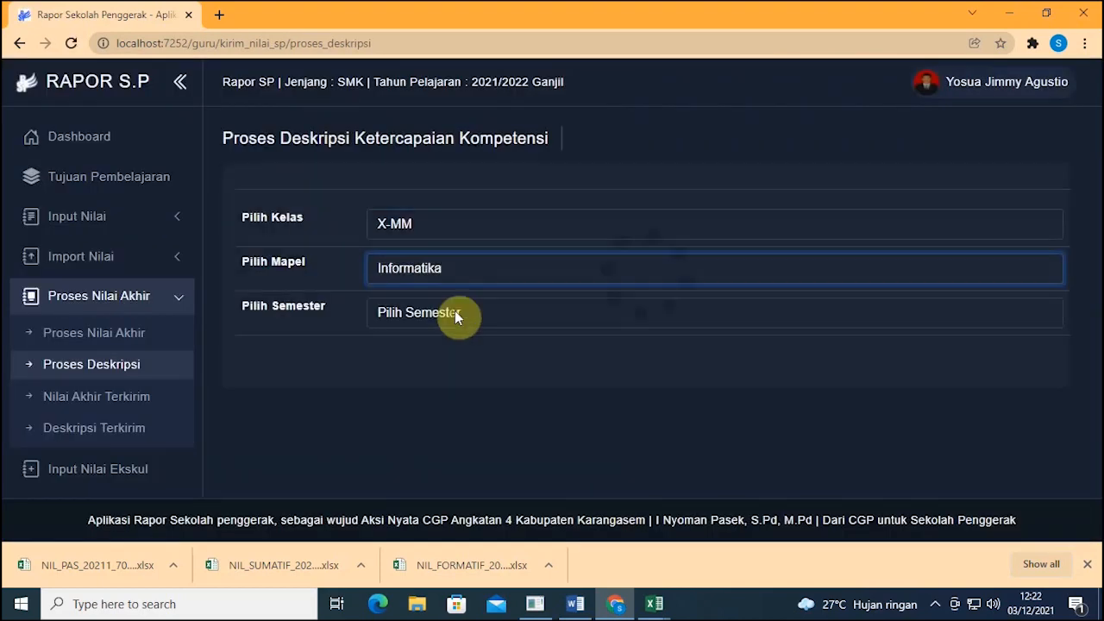
left_click(454, 313)
left_click(450, 352)
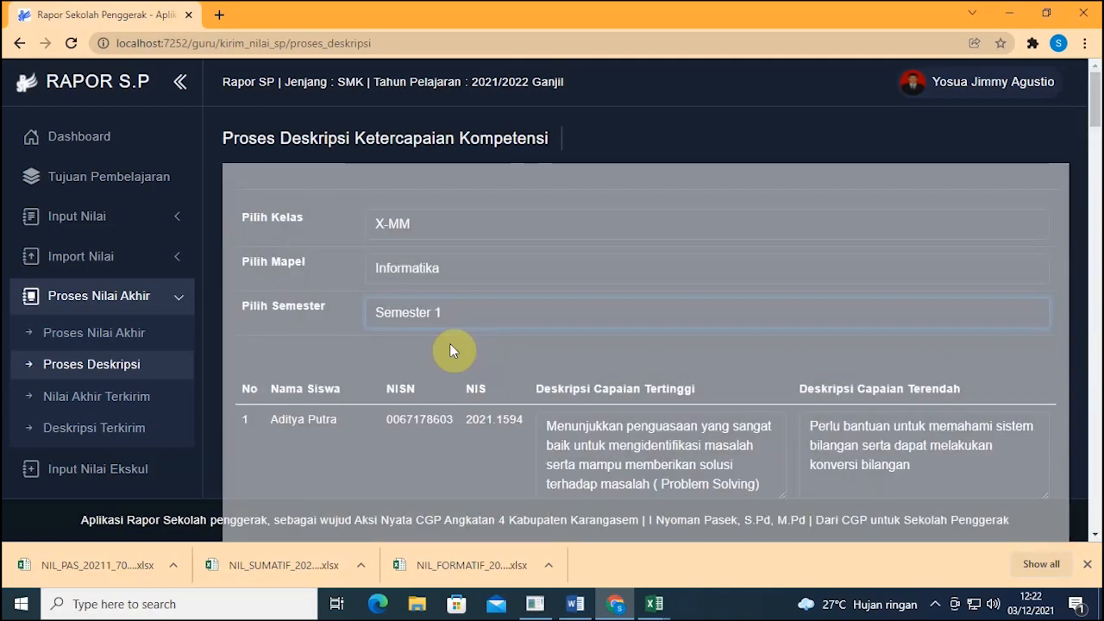
Step: Send the competency descriptions with Kirim Deskripsi and go to Nilai Akhir Terkirim
scroll(929, 343, "down", 3)
scroll(923, 345, "down", 20)
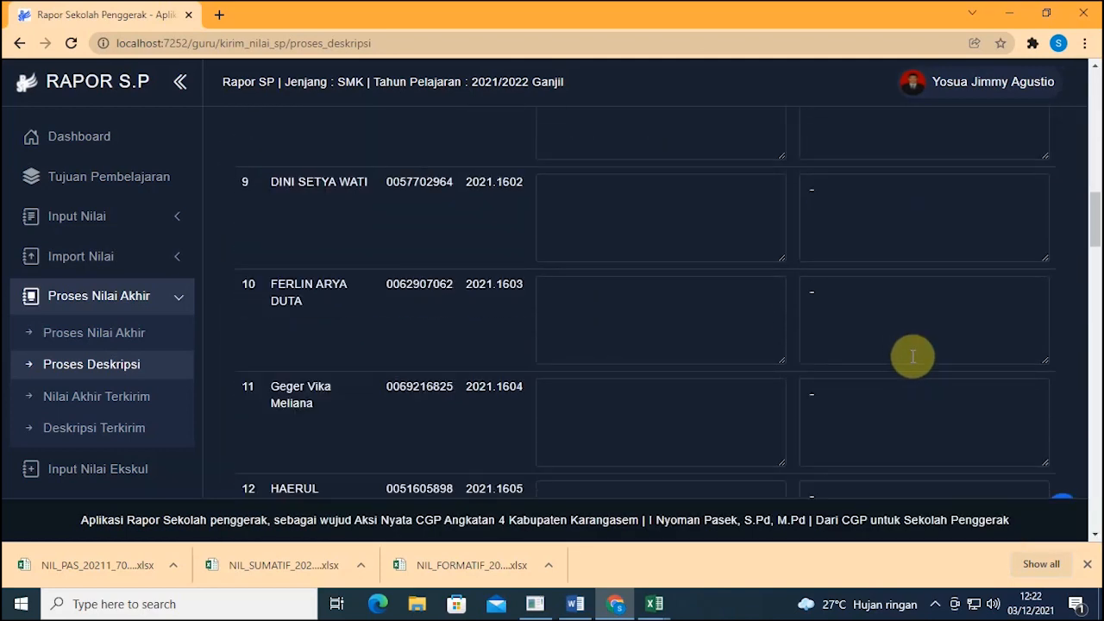
scroll(951, 382, "down", 10)
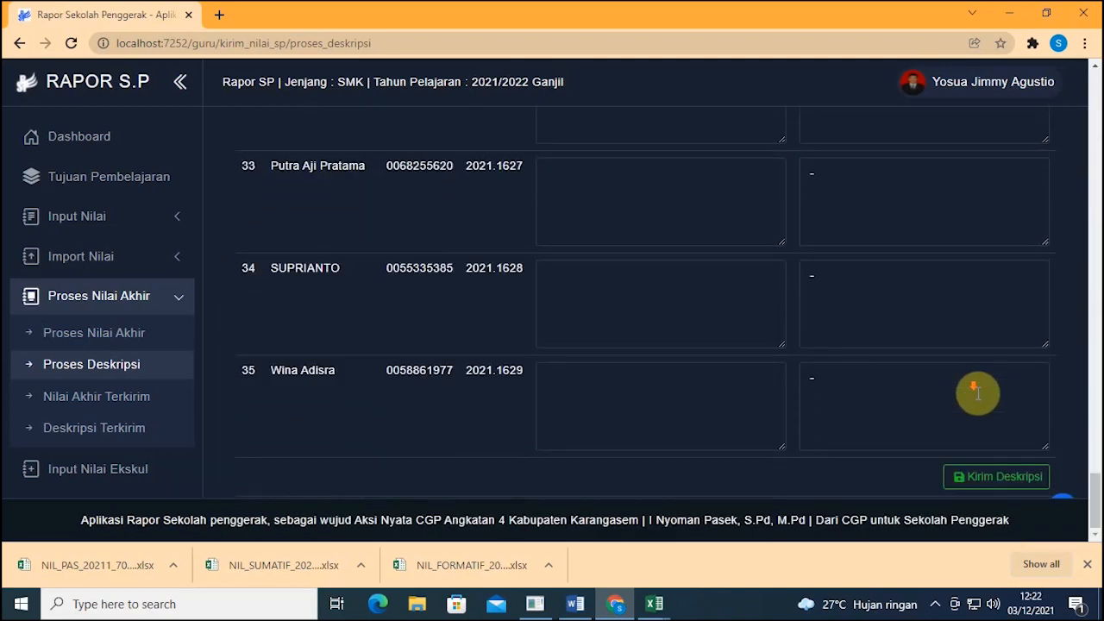
left_click(1022, 481)
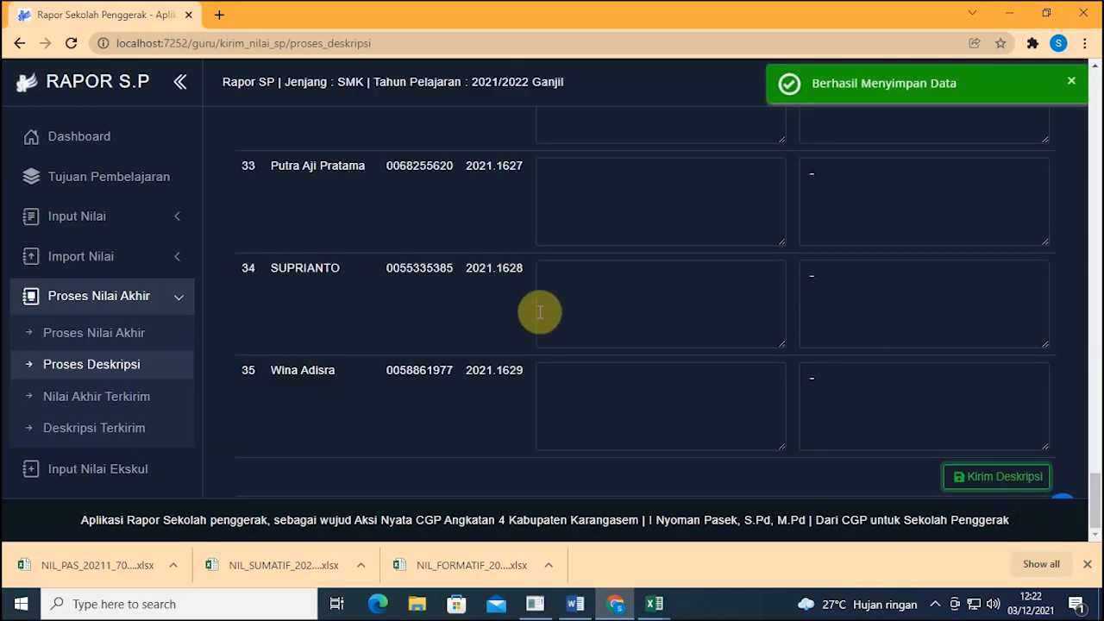
left_click(110, 396)
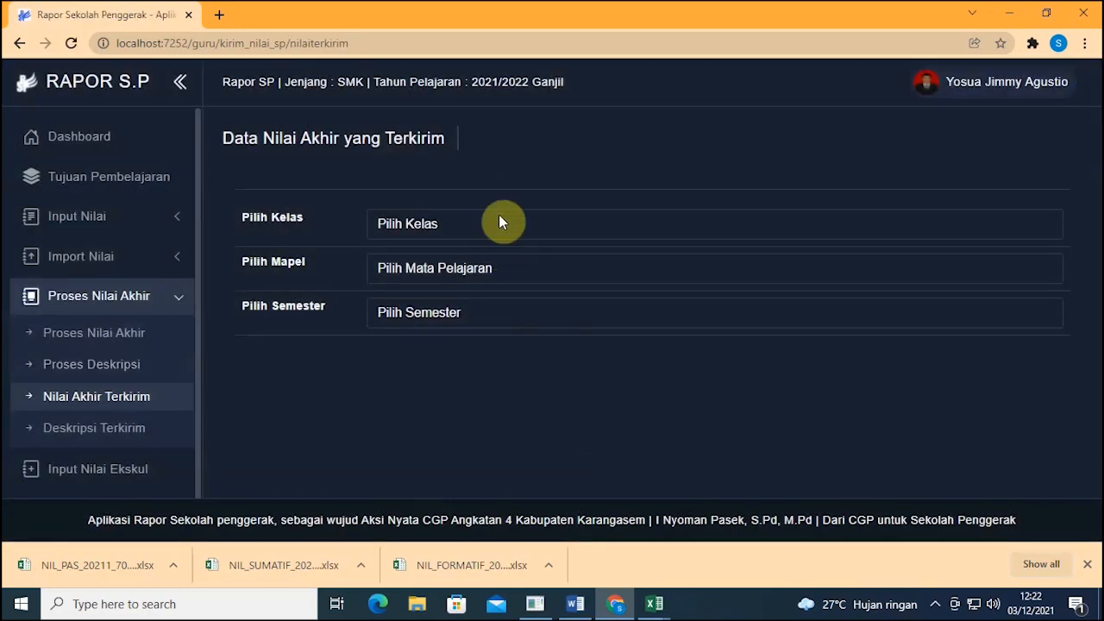
Step: Filter the sent final grades to X-MM, Informatika, Semester 1, then go to Deskripsi Terkirim
left_click(500, 219)
left_click(488, 278)
left_click(474, 271)
left_click(472, 307)
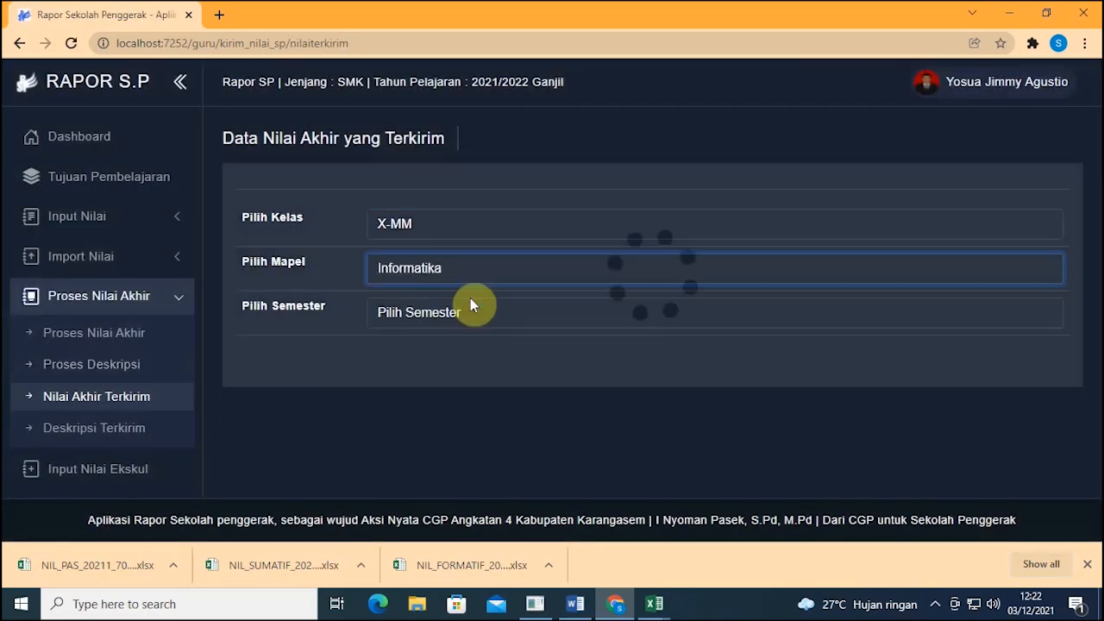
left_click(469, 310)
left_click(438, 351)
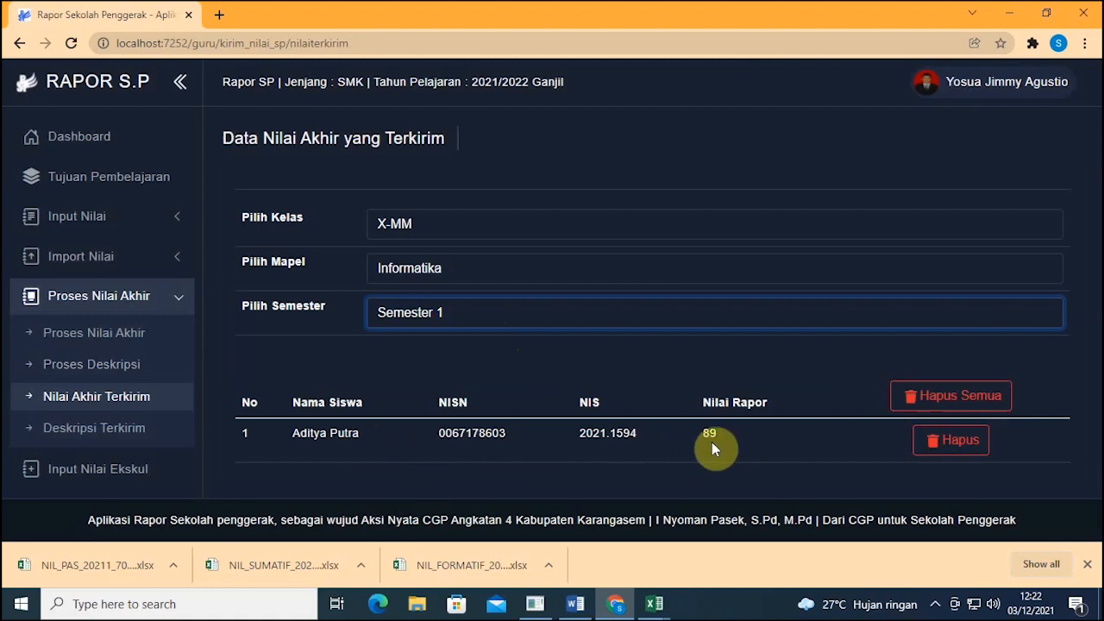
left_click(84, 438)
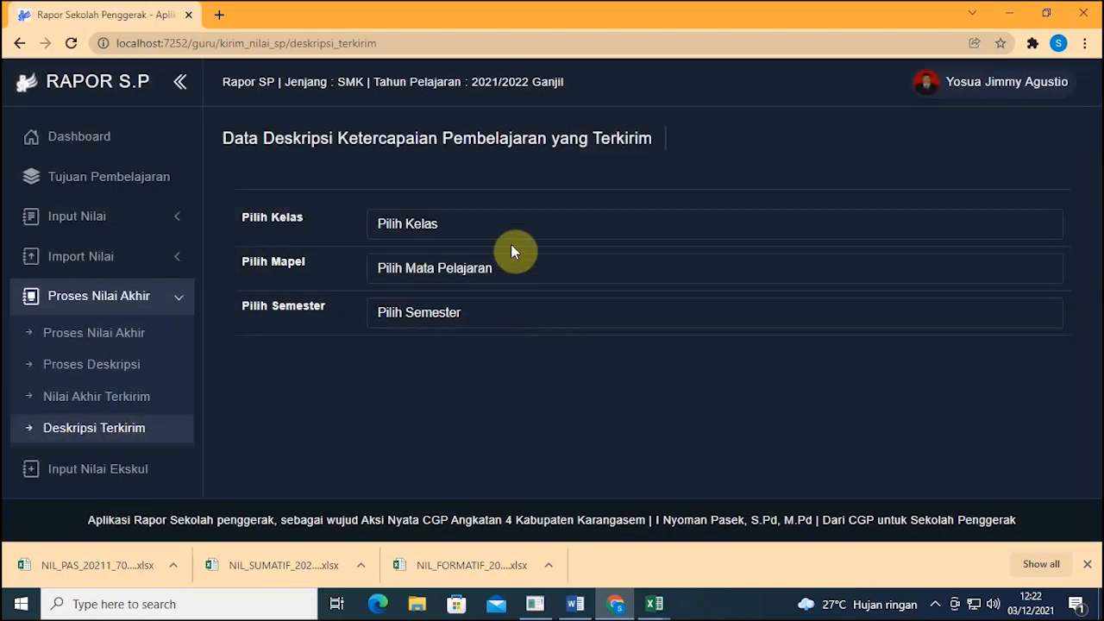
Step: Filter the sent descriptions to class X-MM, Informatika, Semester 1
left_click(510, 231)
left_click(499, 277)
left_click(472, 270)
left_click(460, 310)
left_click(461, 312)
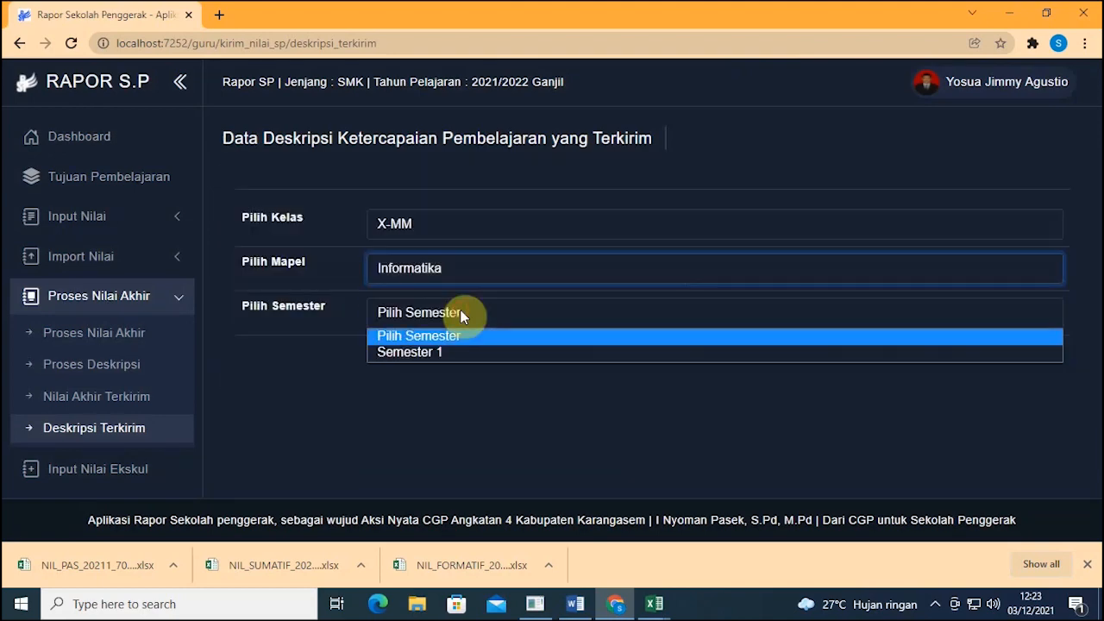
left_click(455, 348)
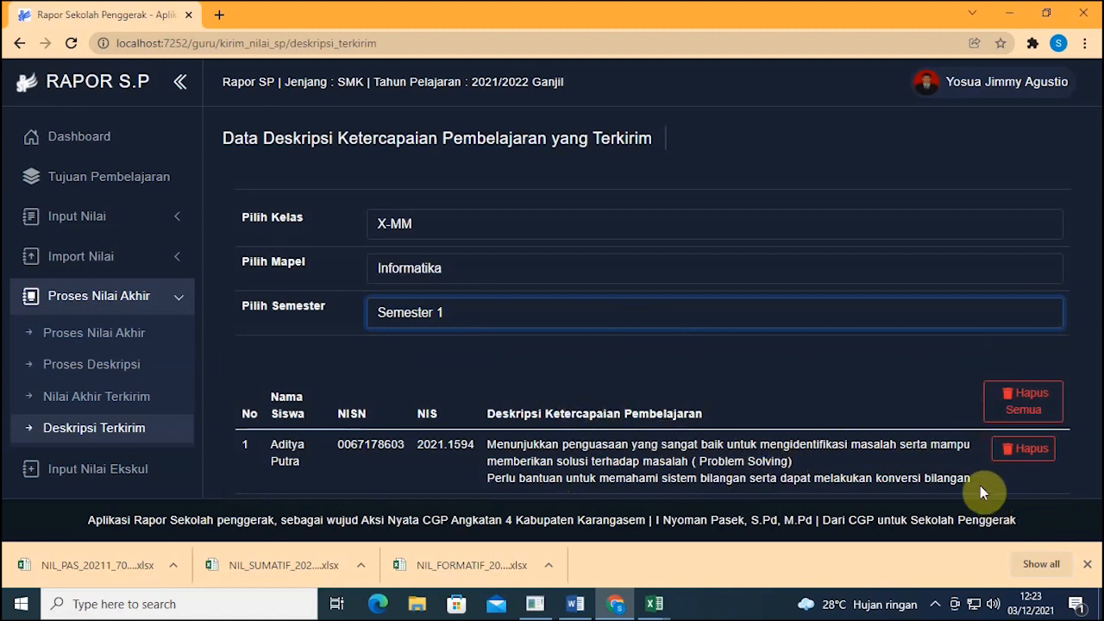
Step: Select the full sent description text and collapse the Proses Nilai Akhir menu
left_click_drag(970, 482, 489, 443)
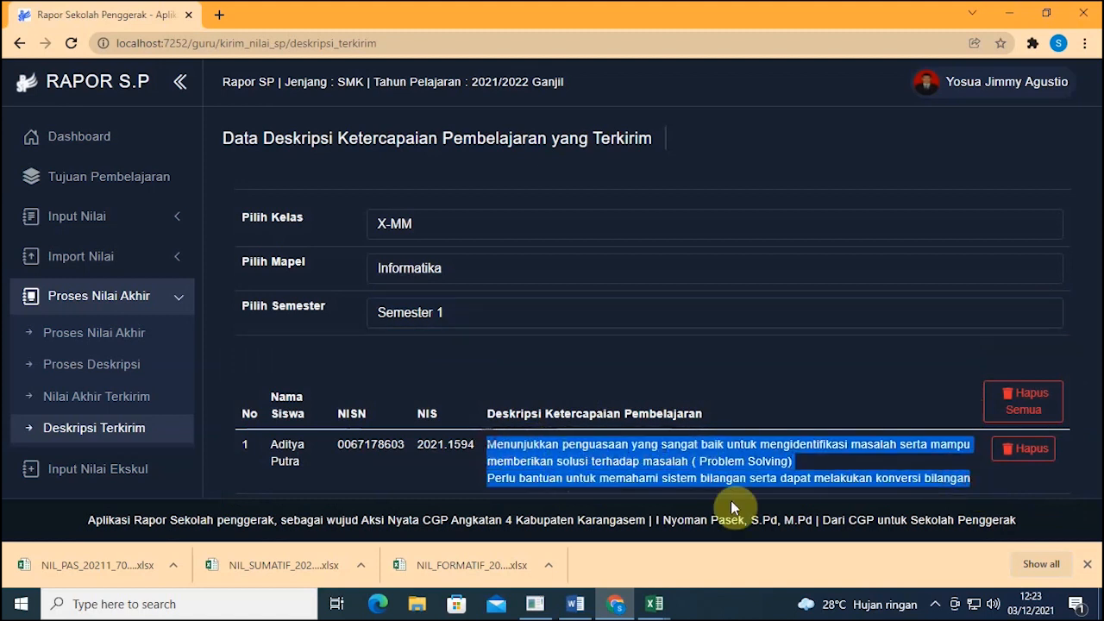
left_click_drag(972, 477, 522, 443)
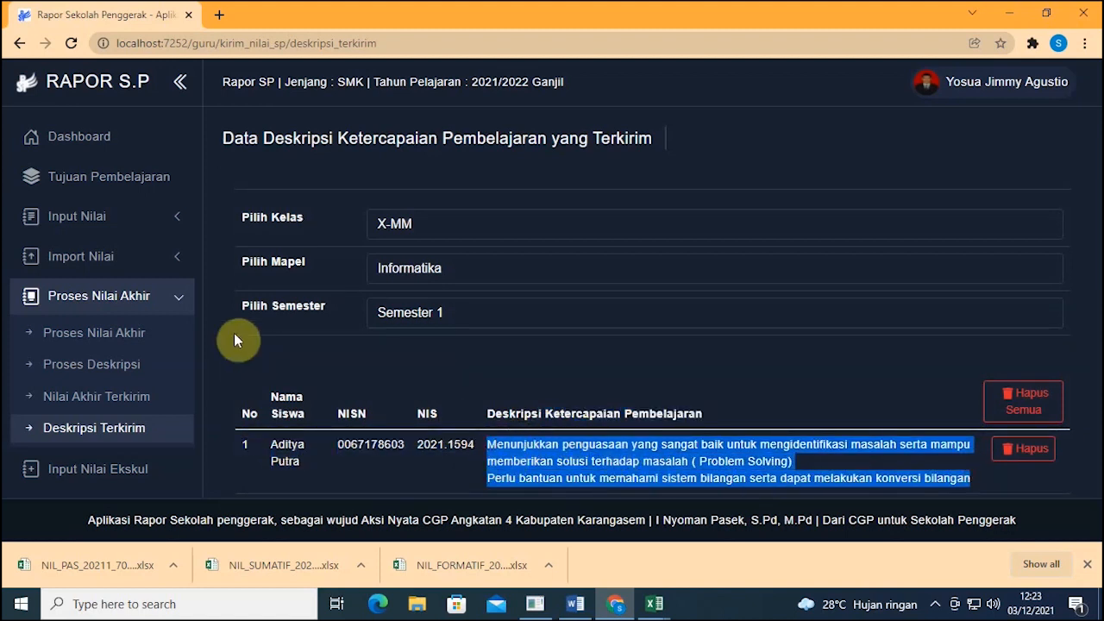
left_click(177, 307)
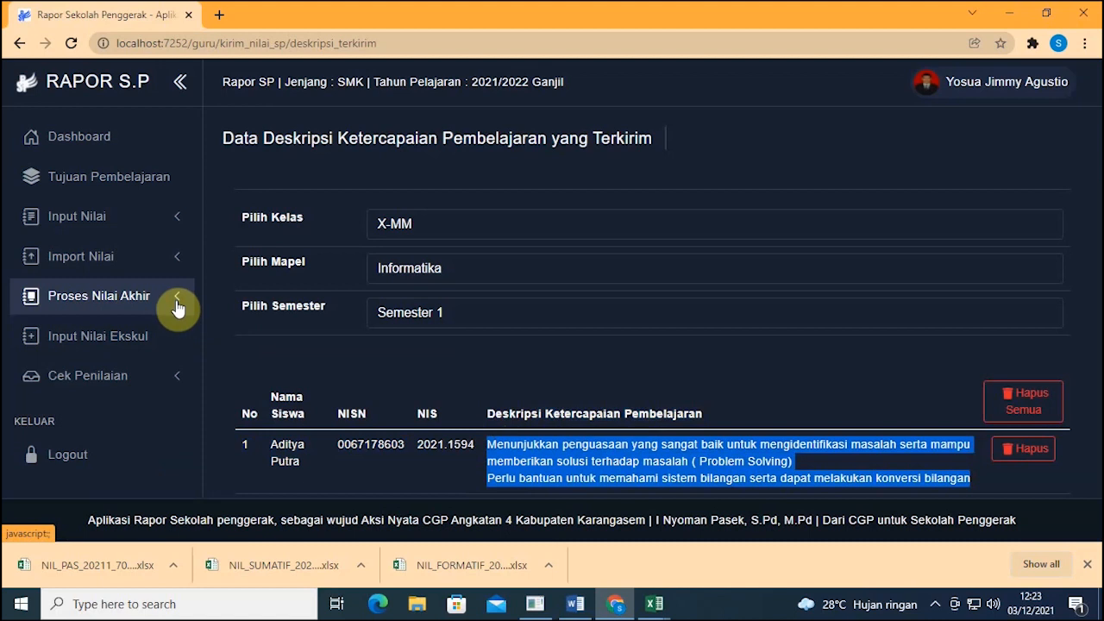
Step: Clear the description selection and go to the Input Nilai Ekskul page
left_click(684, 369)
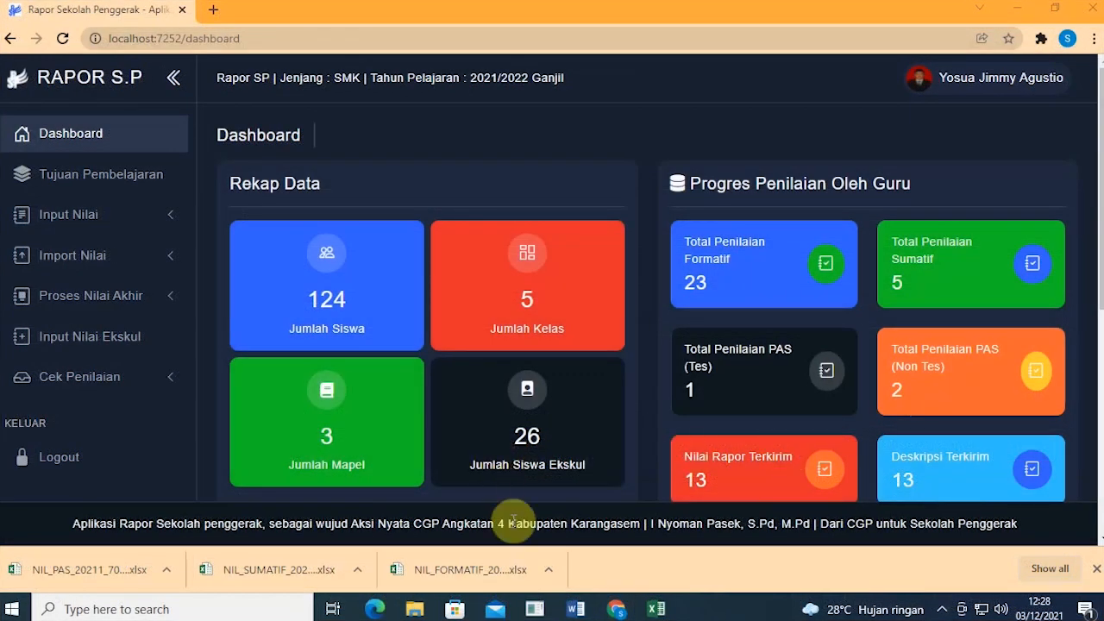
left_click(132, 344)
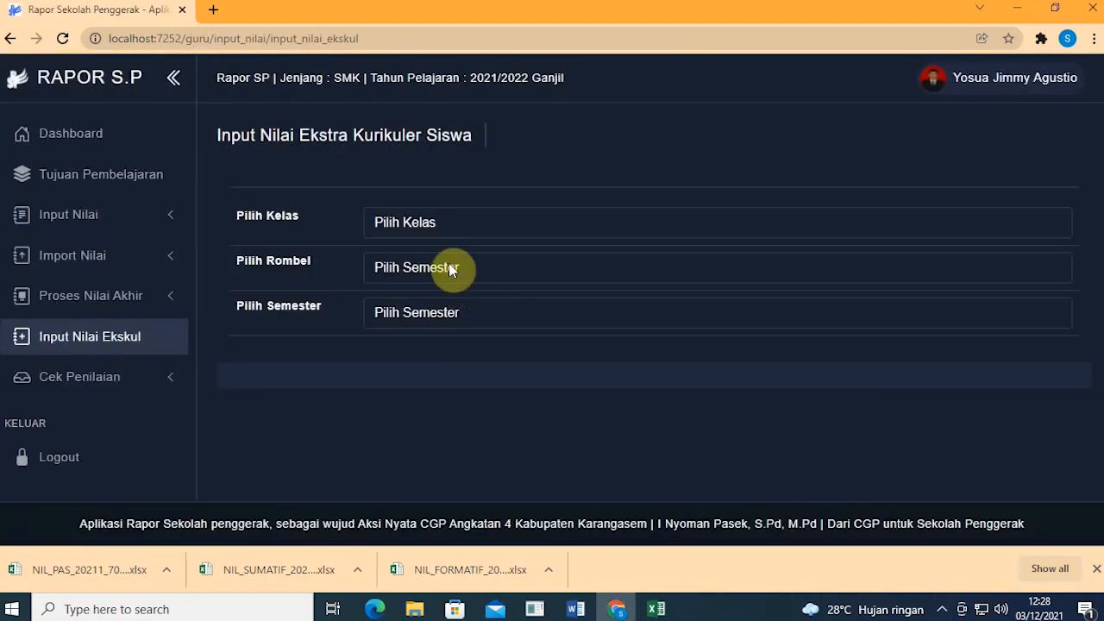
Step: Try the extracurricular dropdown several times and reload the Input Nilai Ekskul page
left_click(433, 222)
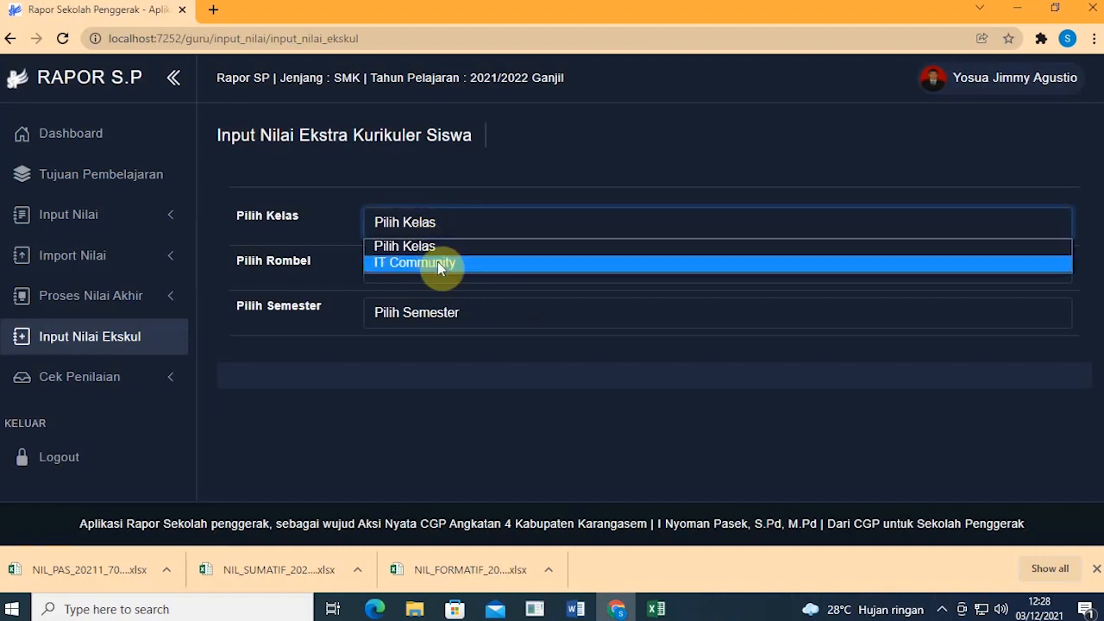
left_click(428, 233)
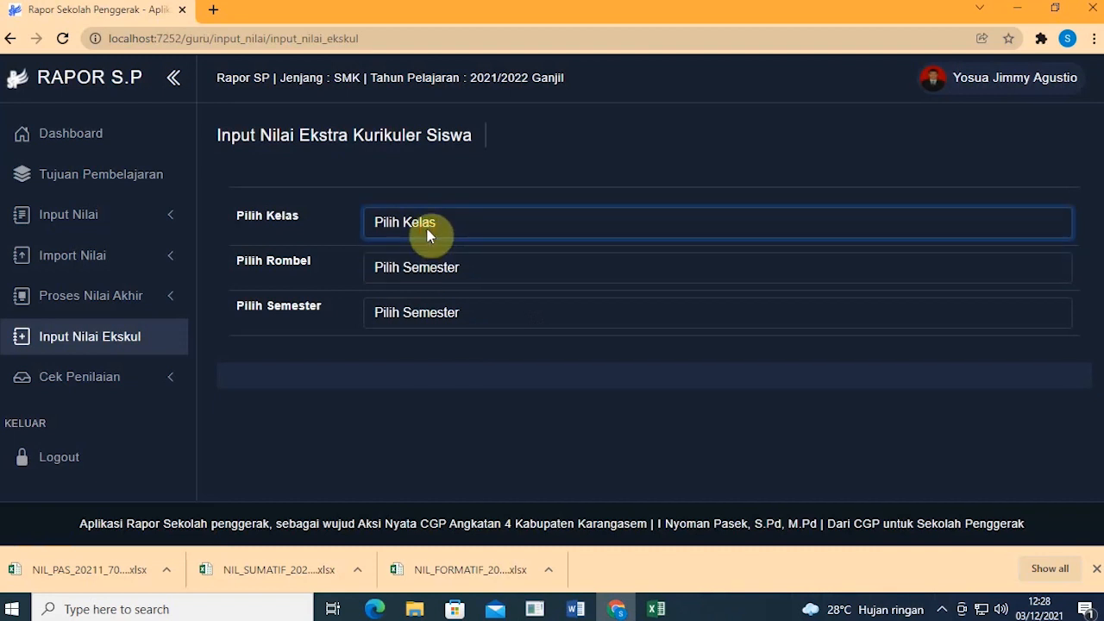
left_click(500, 228)
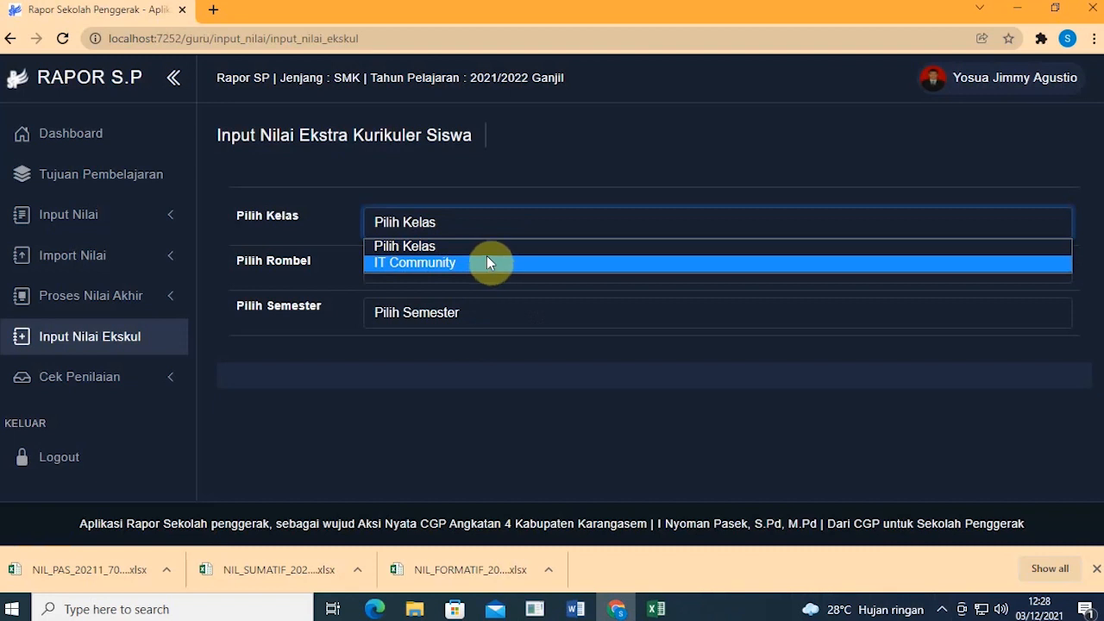
left_click(540, 185)
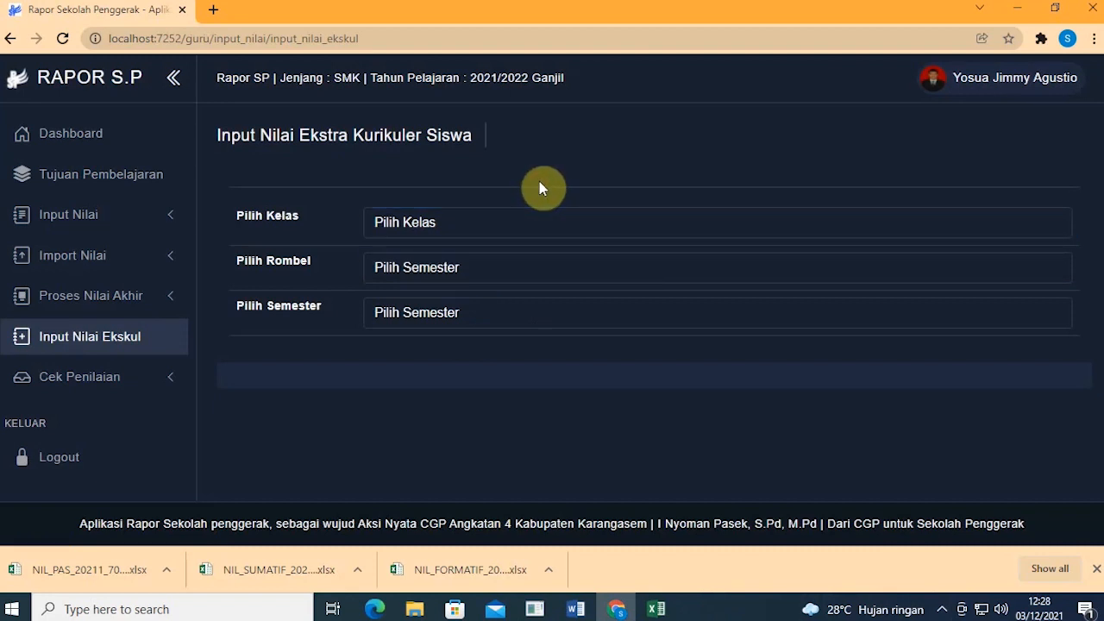
left_click(485, 223)
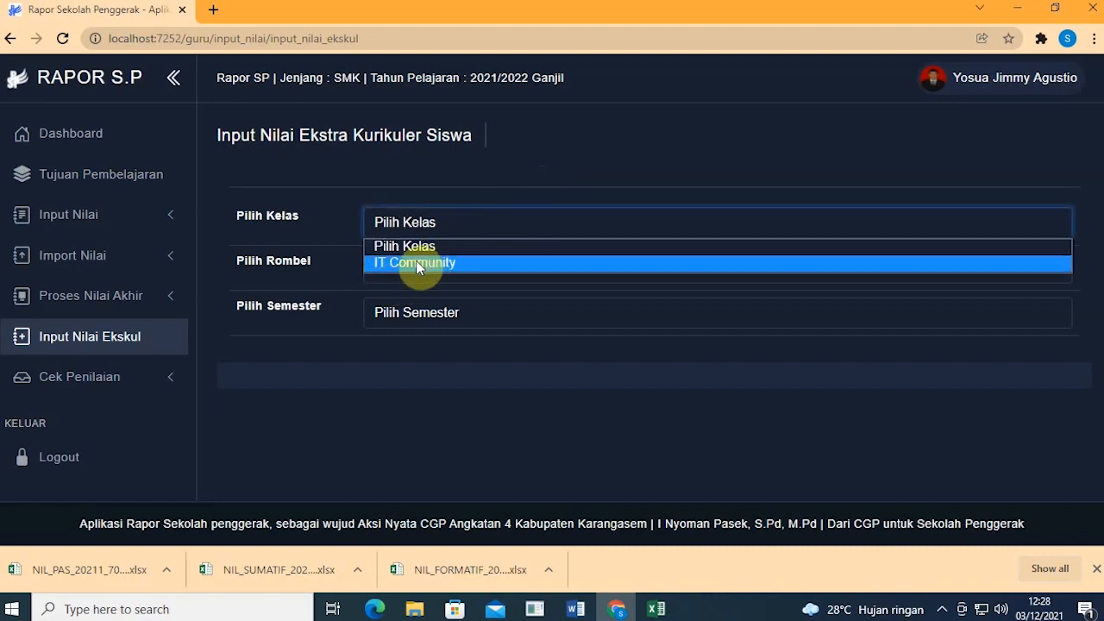
left_click(235, 397)
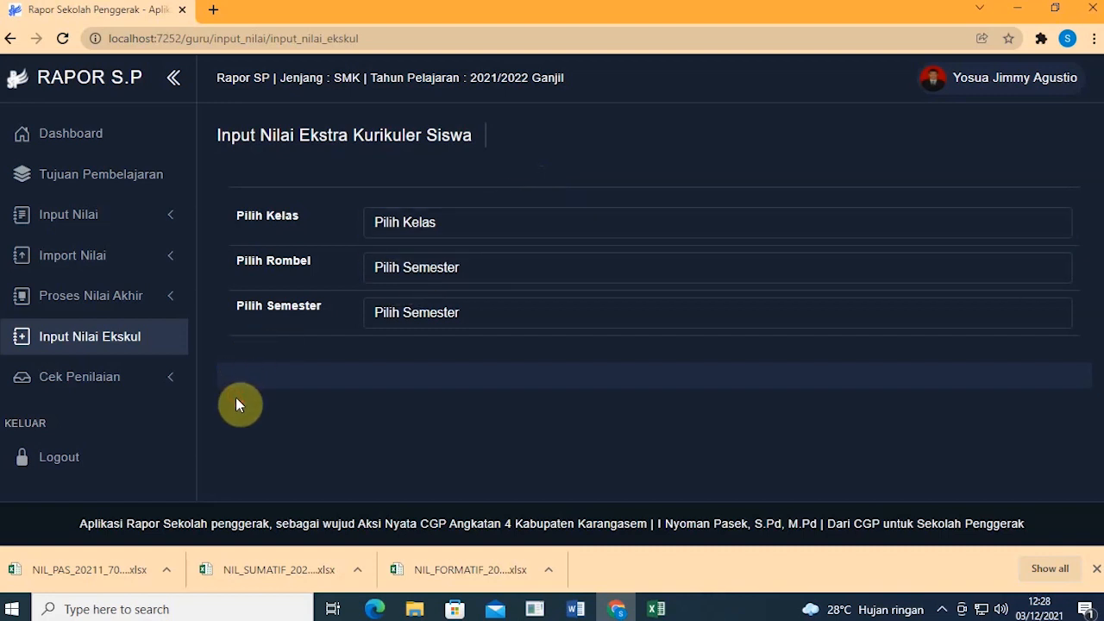
left_click(152, 336)
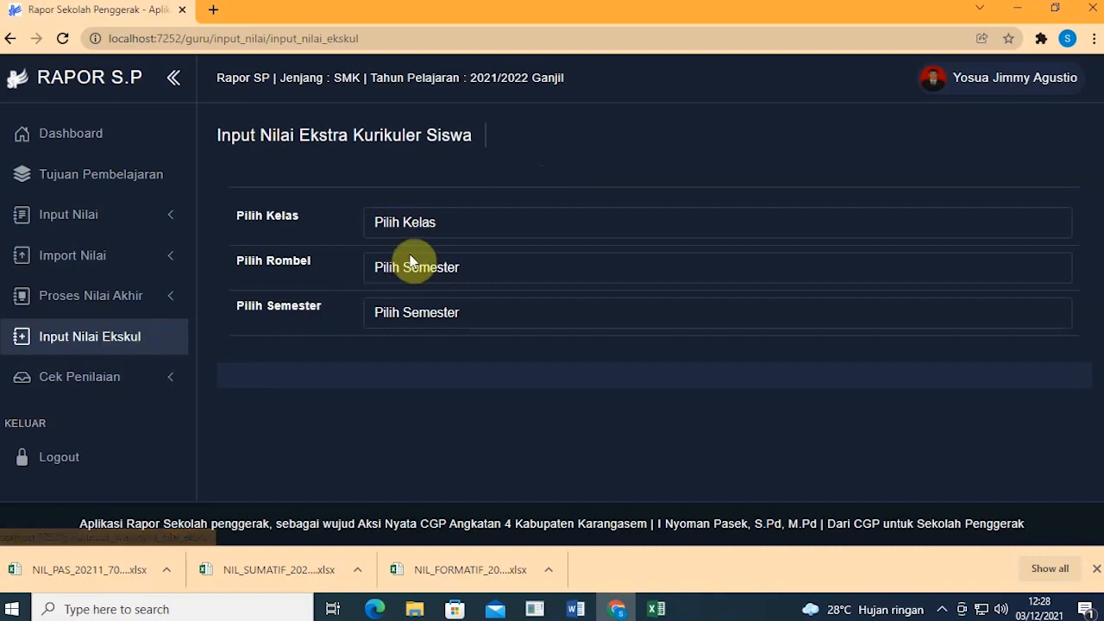
left_click(403, 226)
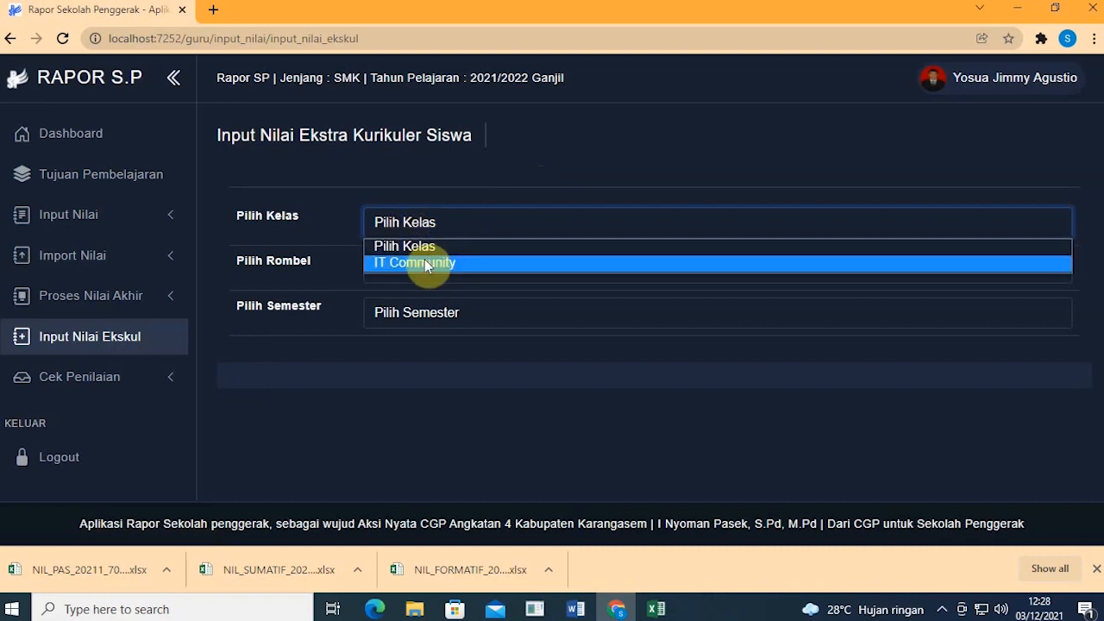
left_click(336, 220)
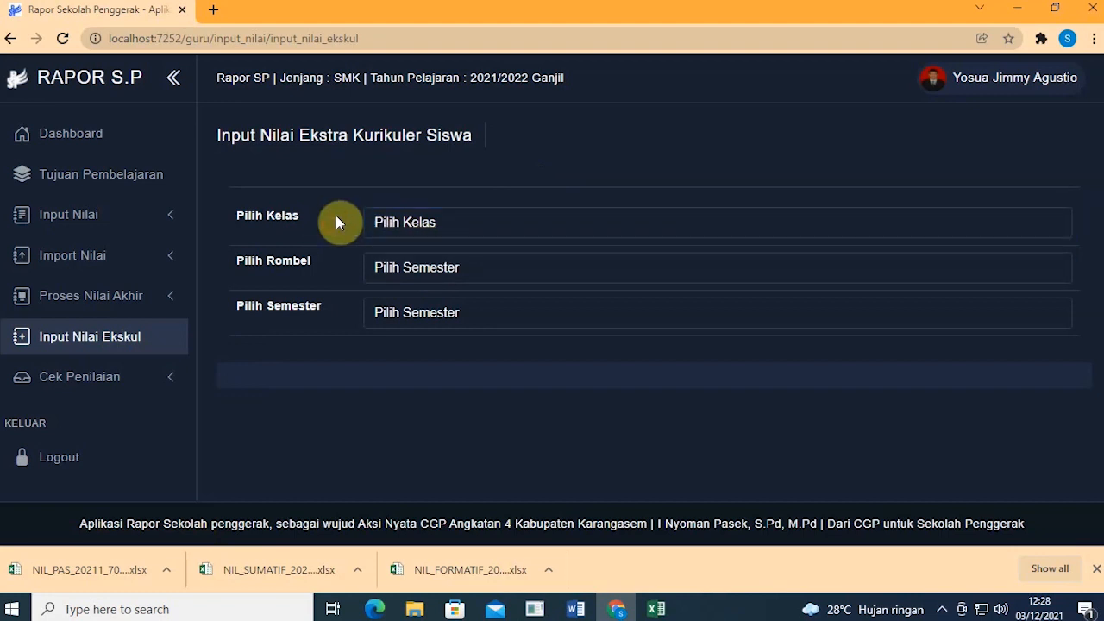
Step: Load the IT Community extracurricular for rombel X-MM, Semester 1 and start grade entry
left_click(392, 219)
left_click(414, 257)
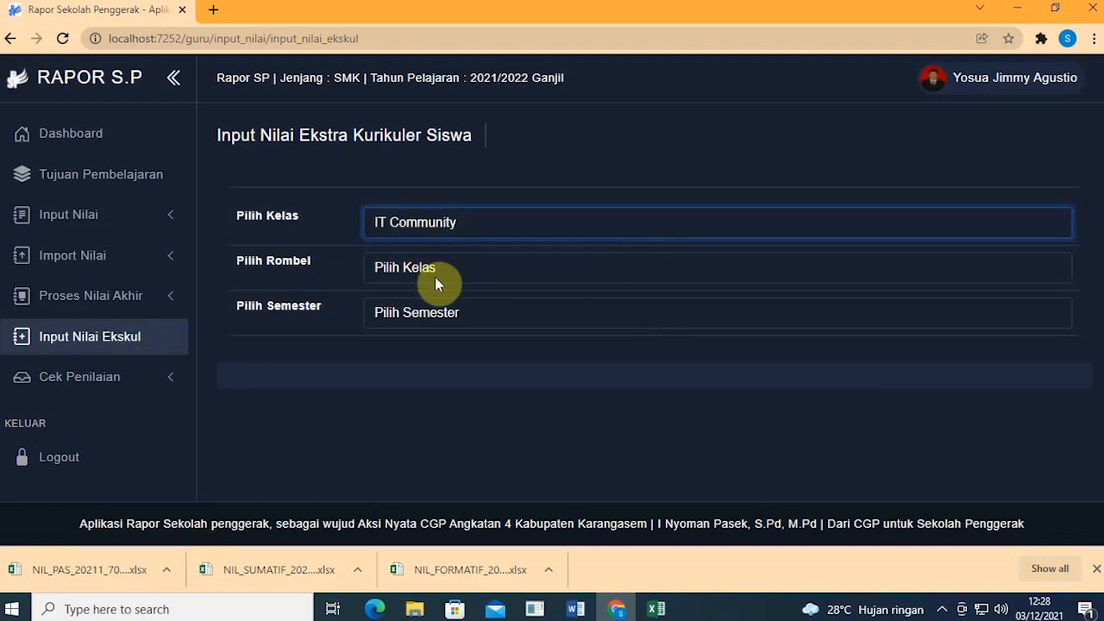
left_click(435, 269)
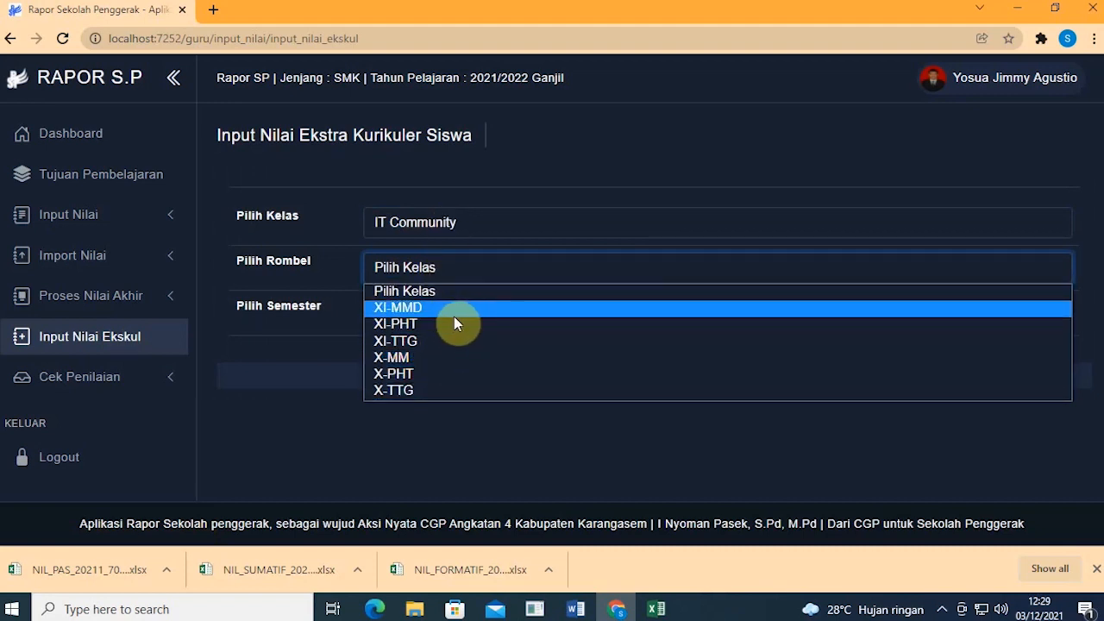
left_click(434, 357)
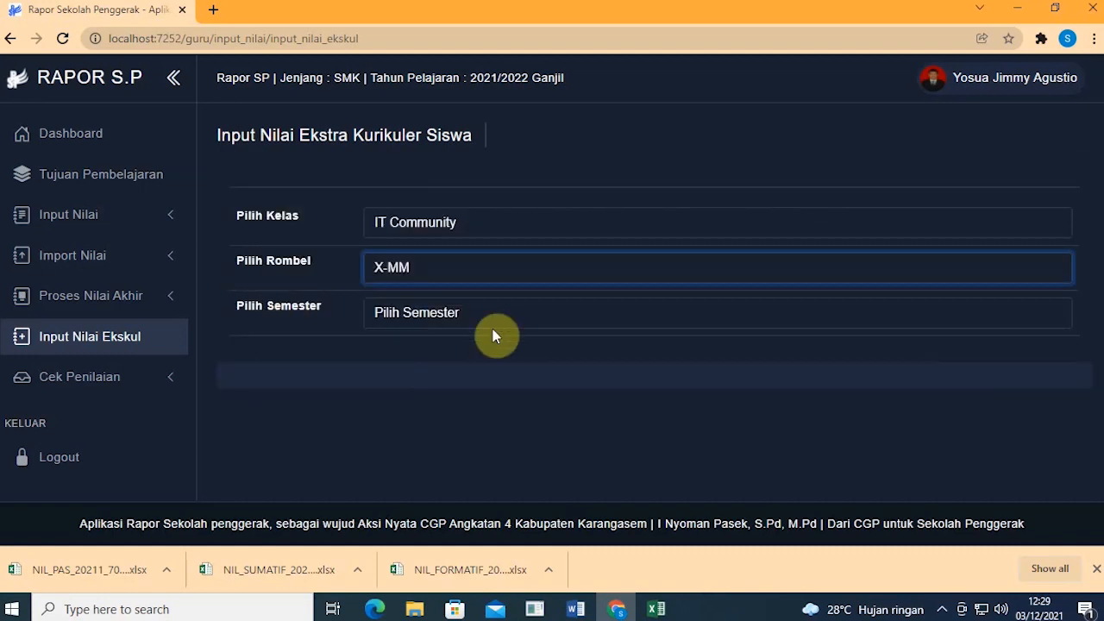
left_click(483, 321)
left_click(458, 354)
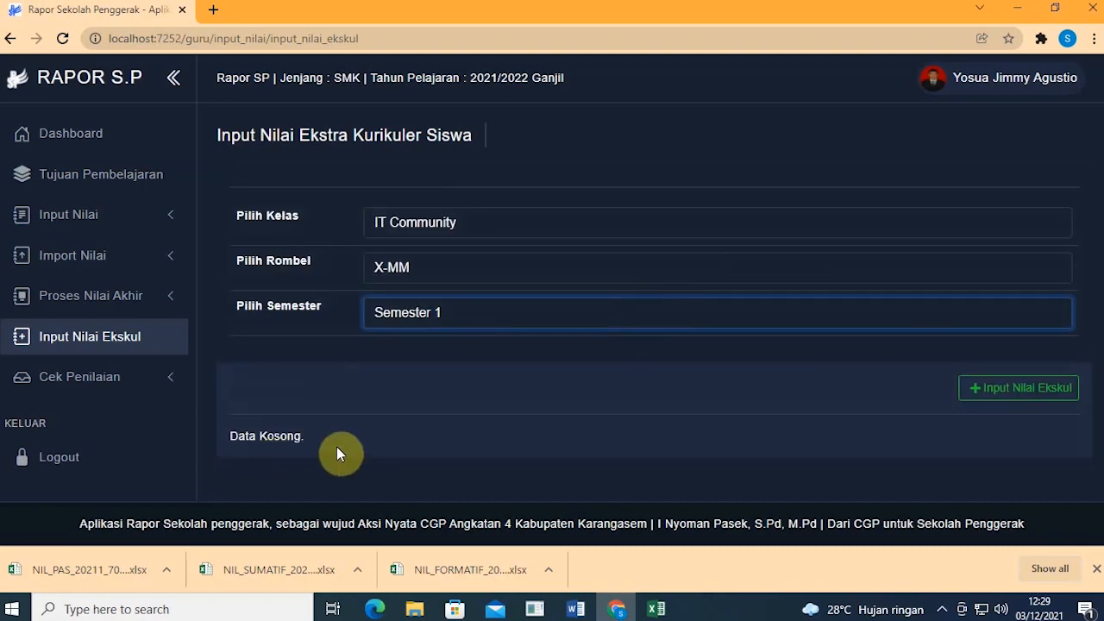
left_click_drag(334, 438, 214, 445)
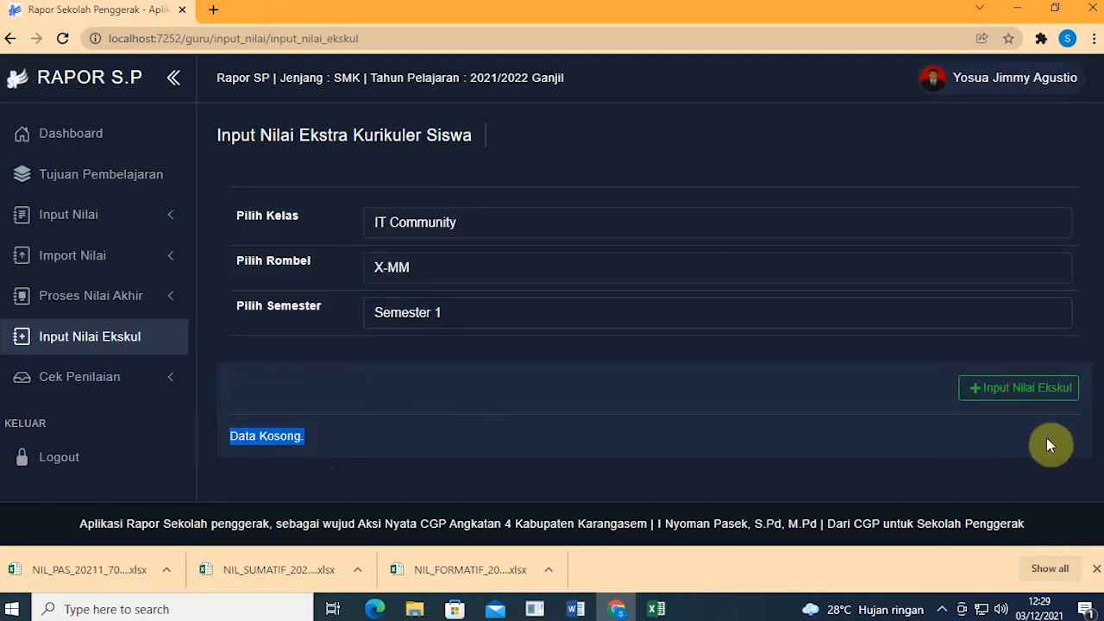
left_click(1031, 390)
Step: Give the first student grade Baik with description "siswa kreatif"
scroll(880, 357, "down", 5)
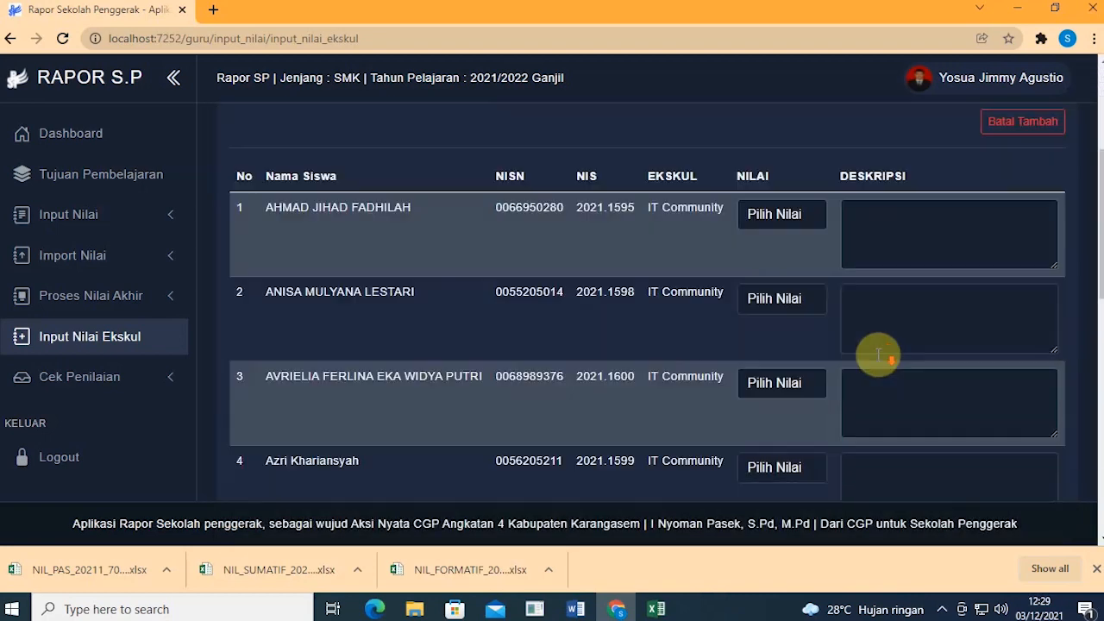
scroll(874, 348, "down", 7)
scroll(872, 346, "up", 12)
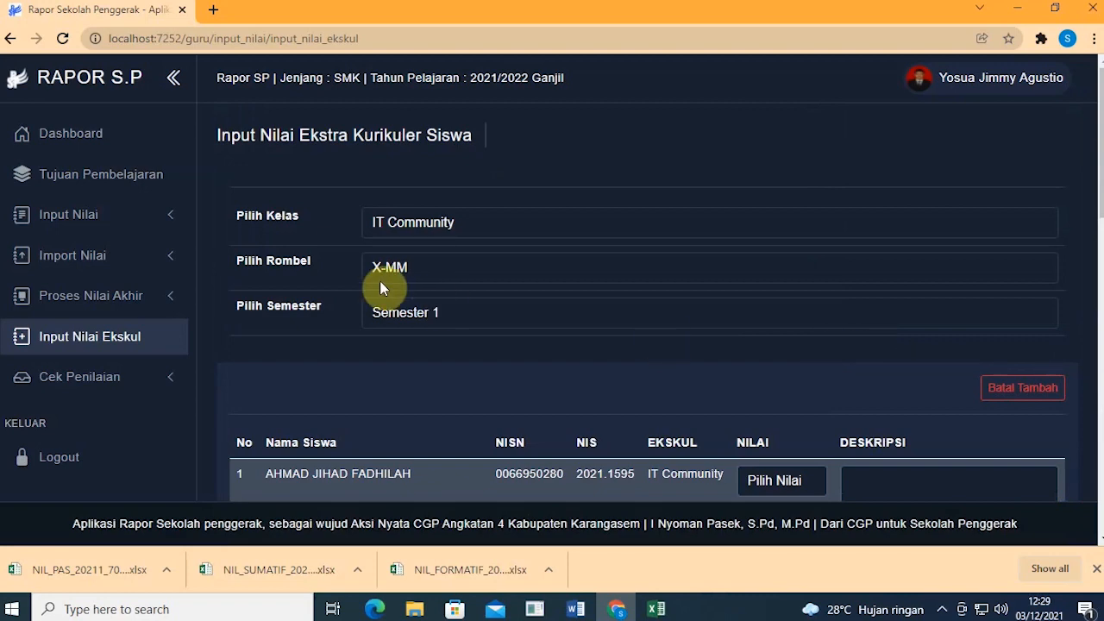
scroll(616, 374, "down", 10)
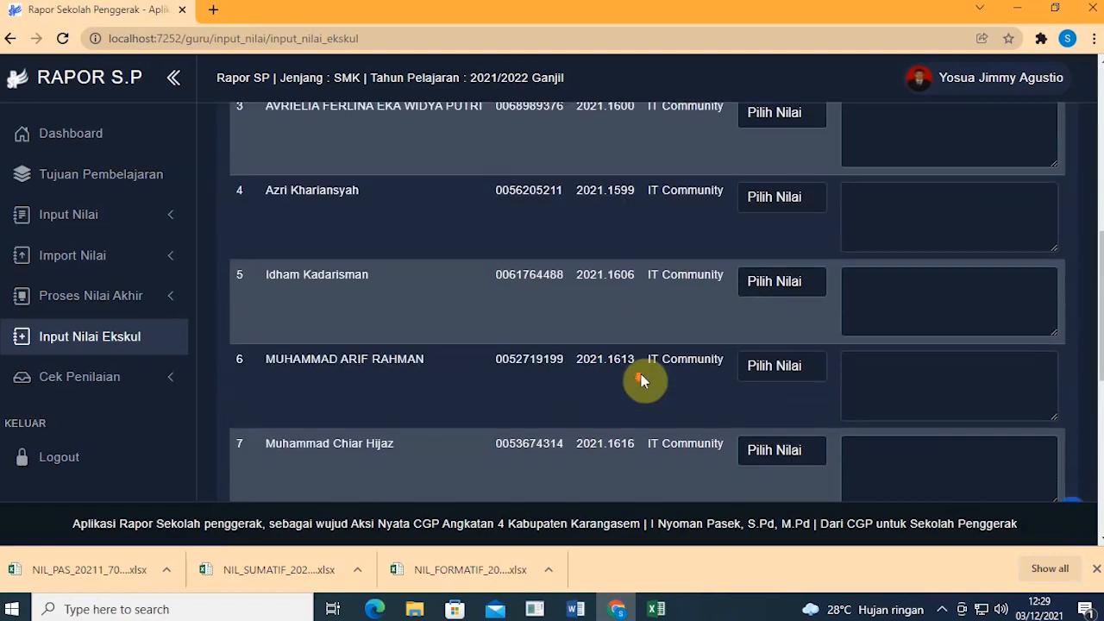
scroll(643, 382, "up", 10)
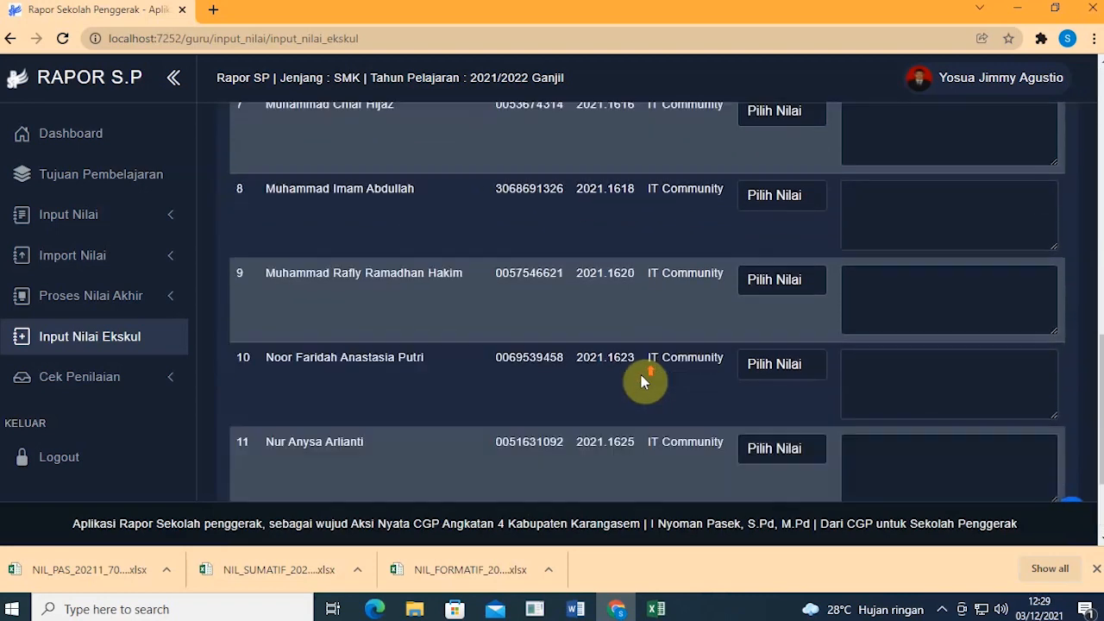
scroll(642, 381, "up", 3)
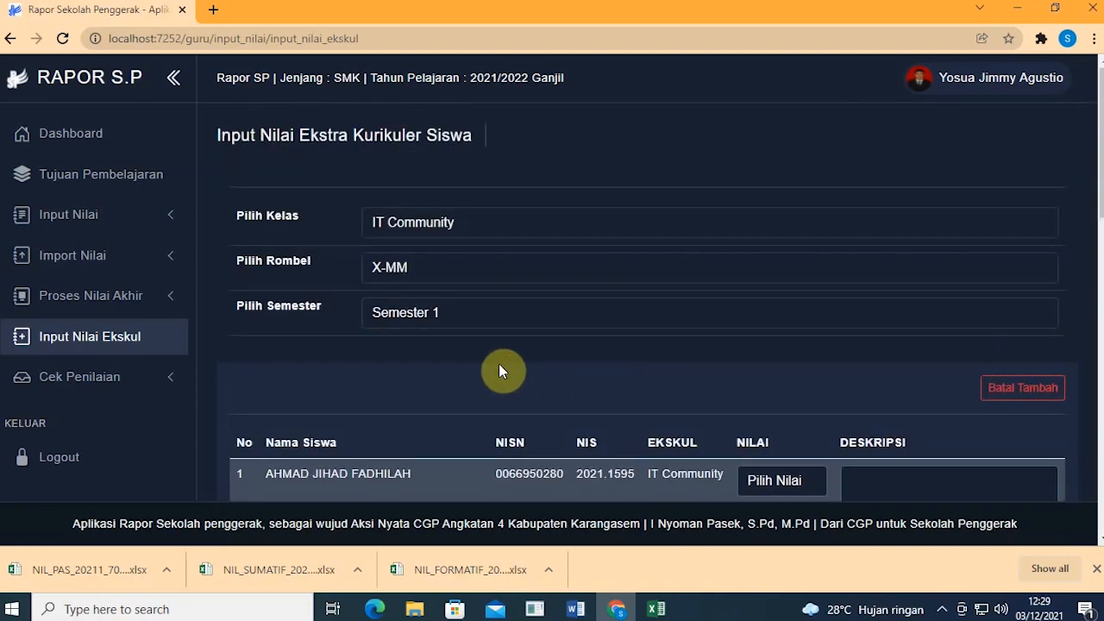
scroll(589, 405, "down", 3)
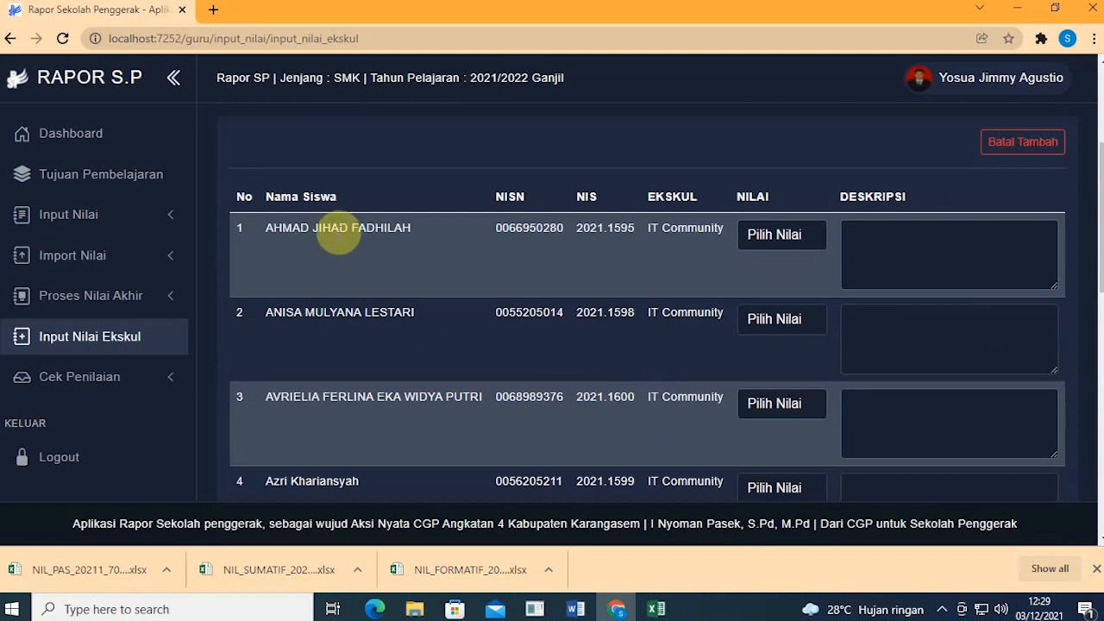
left_click(798, 231)
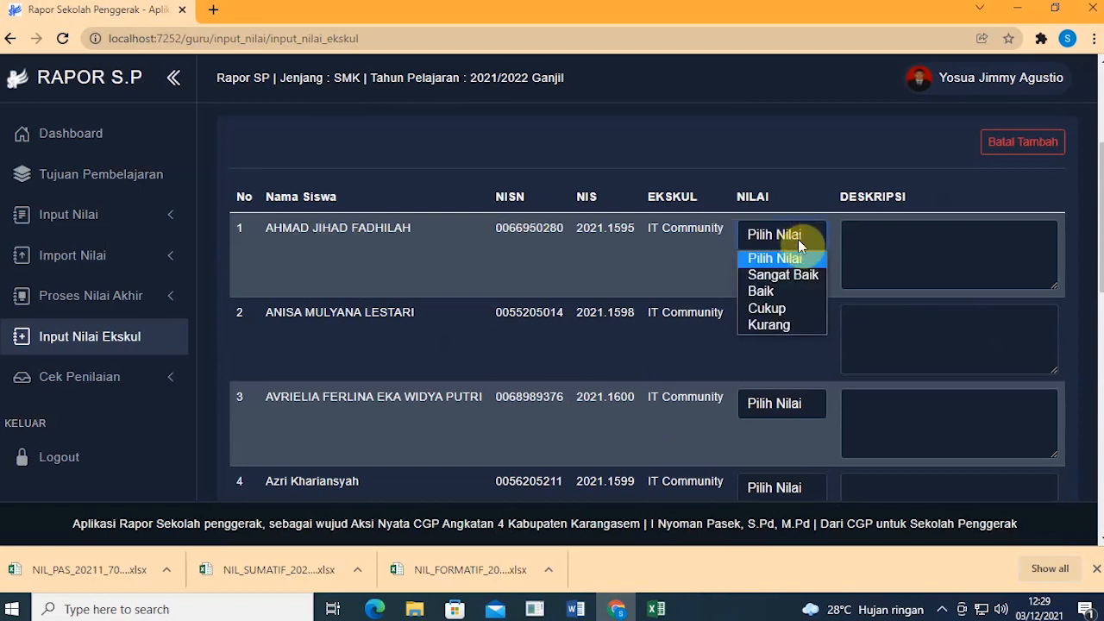
left_click(798, 295)
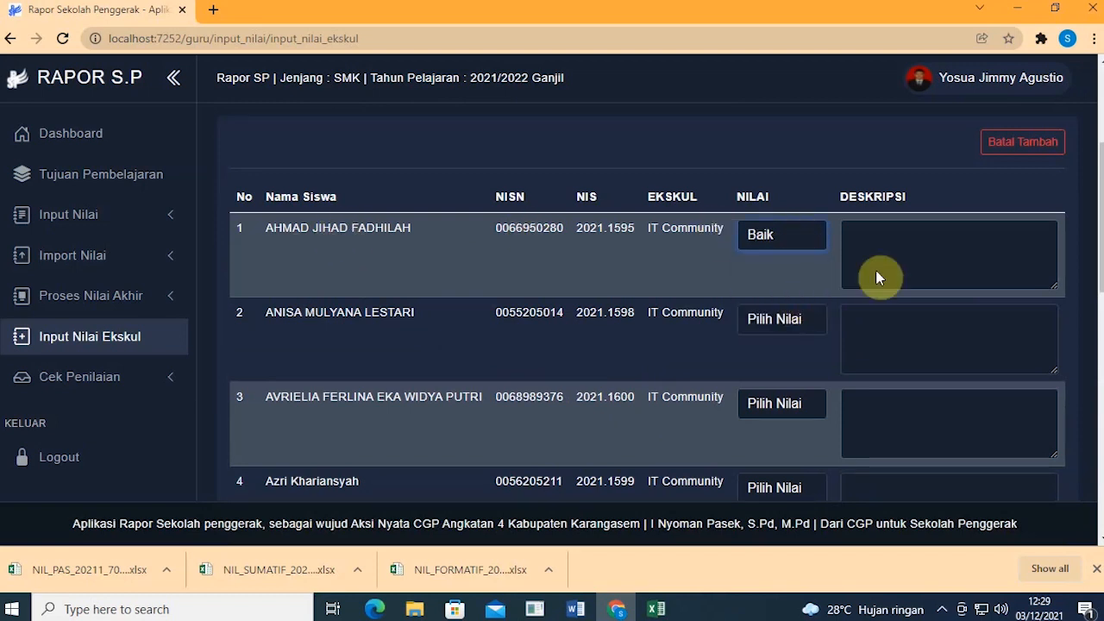
left_click(917, 263)
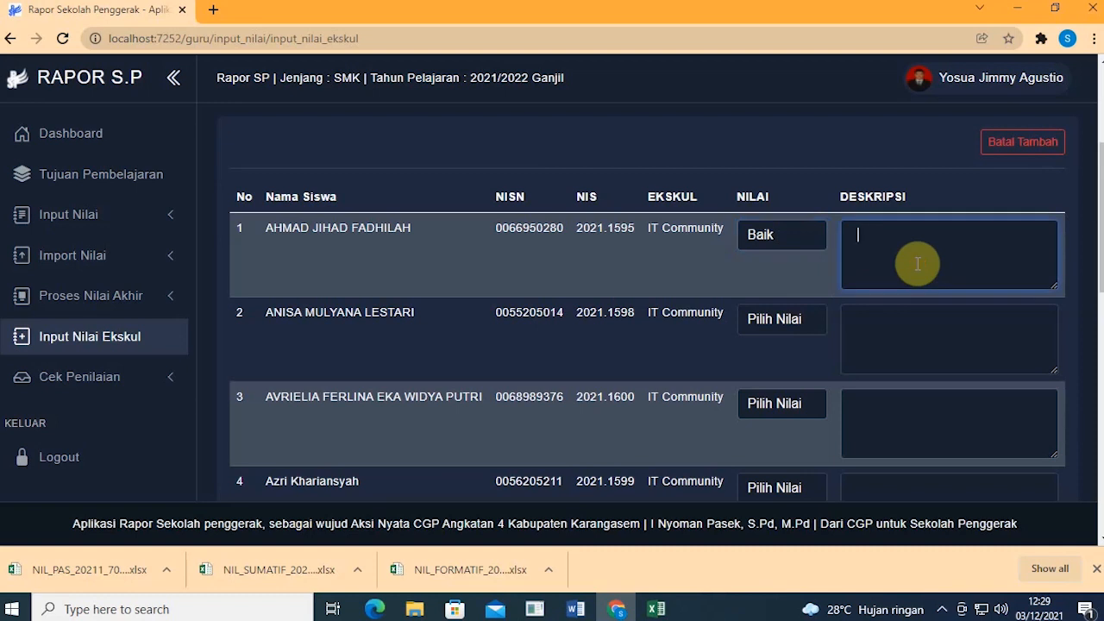
type("siswa ")
type("raj")
key("BackSpace")
key("BackSpace")
type("kreatif")
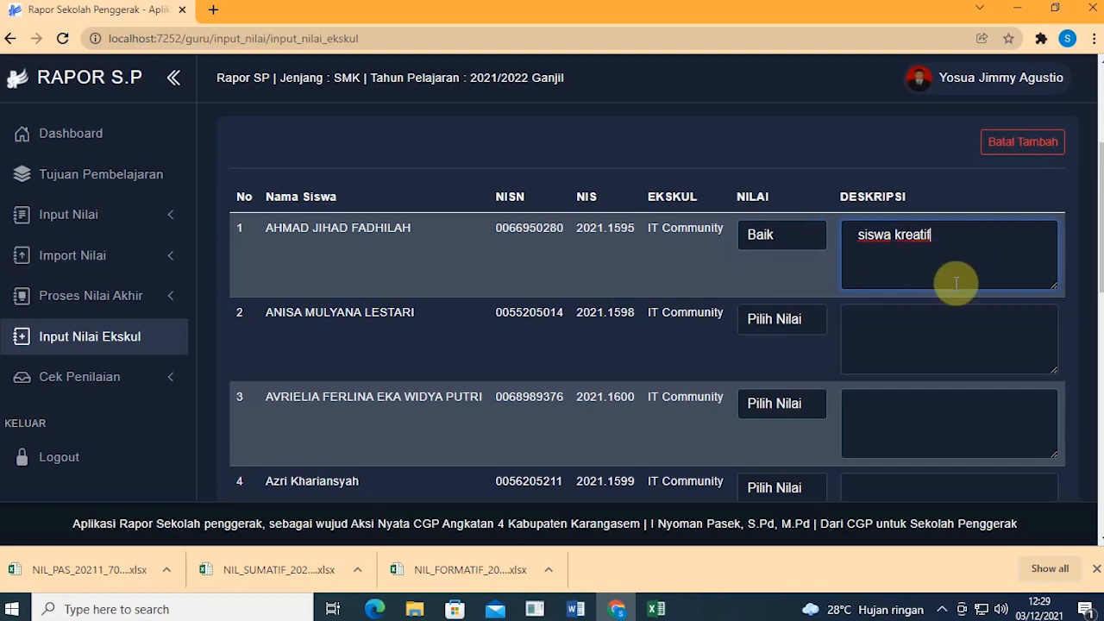
scroll(956, 296, "down", 2)
scroll(956, 296, "up", 3)
scroll(956, 296, "down", 2)
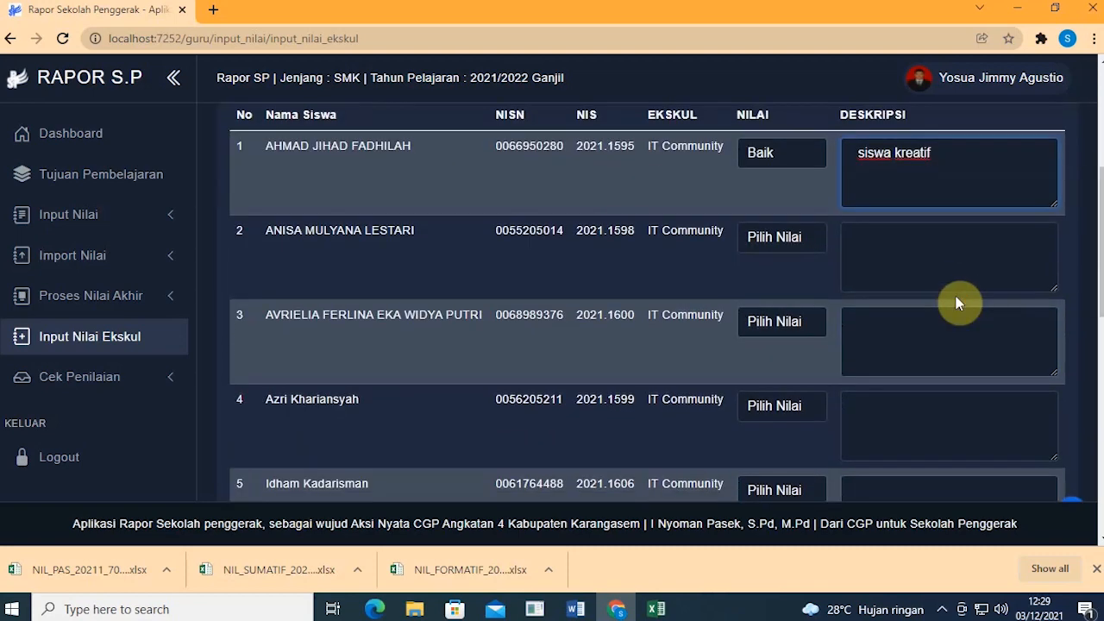
scroll(916, 278, "down", 2)
scroll(916, 278, "down", 7)
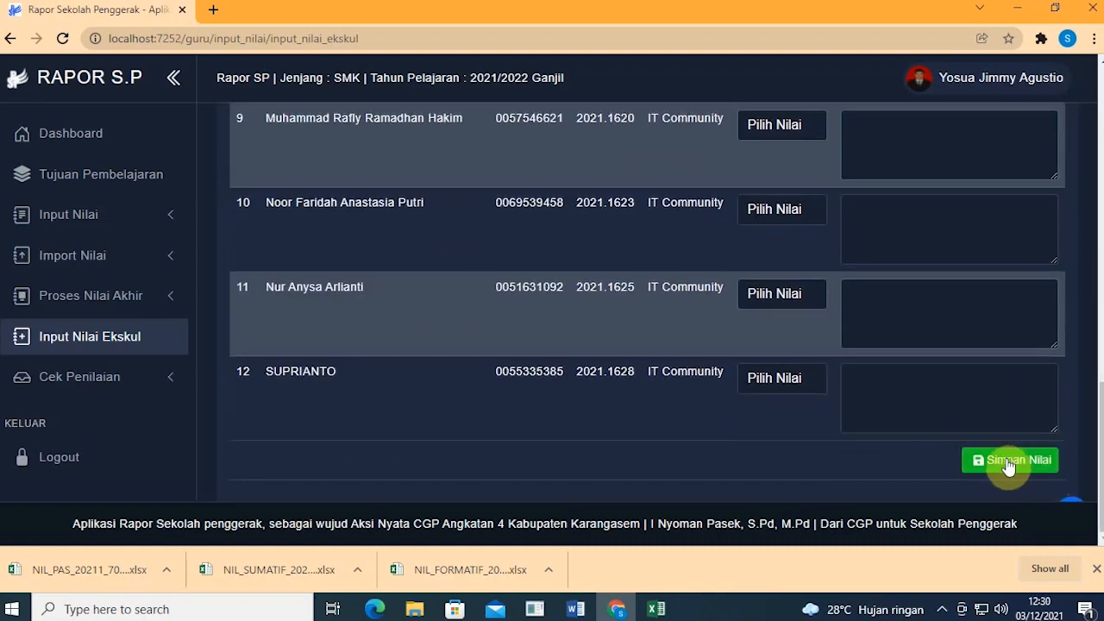
Step: Save the first student's Baik grade with Simpan Nilai, then delete that entry and confirm
left_click(1009, 463)
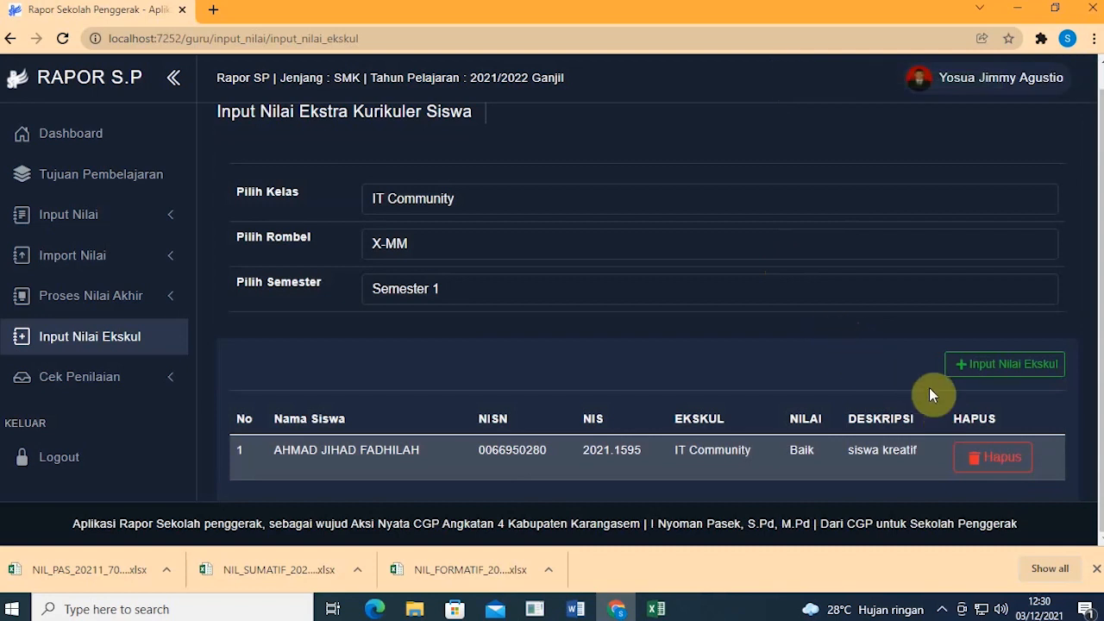
left_click(987, 469)
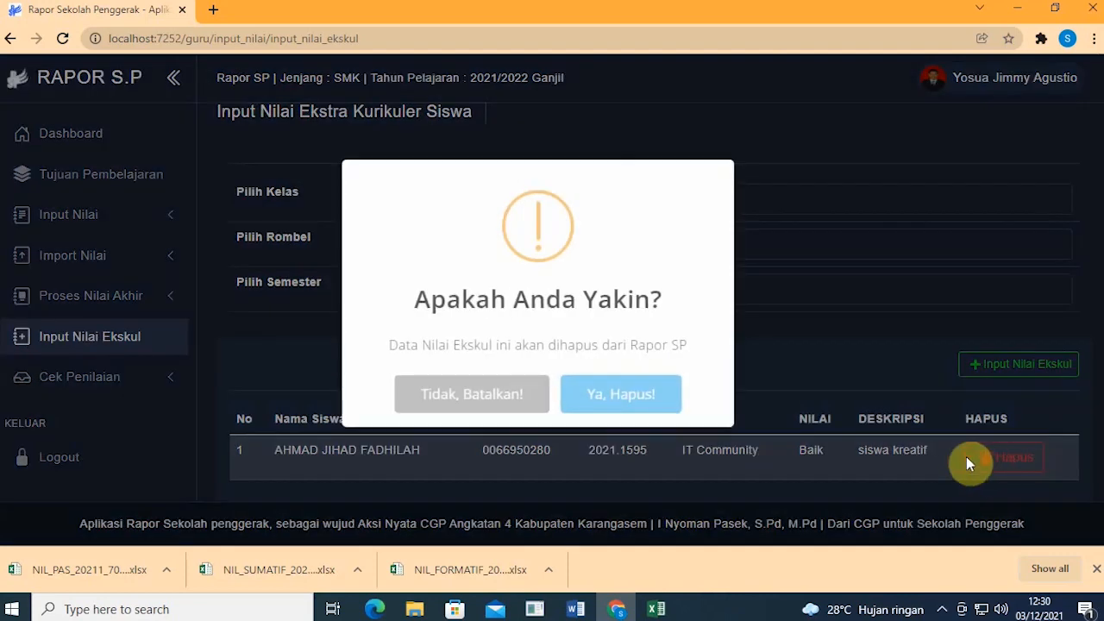
left_click(669, 397)
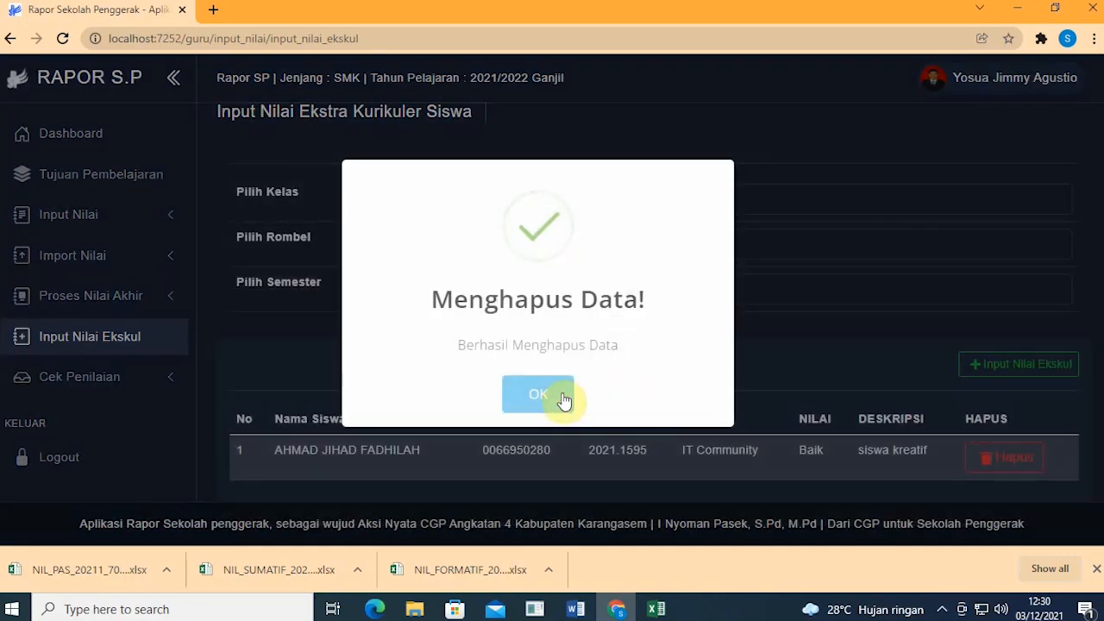
left_click(561, 397)
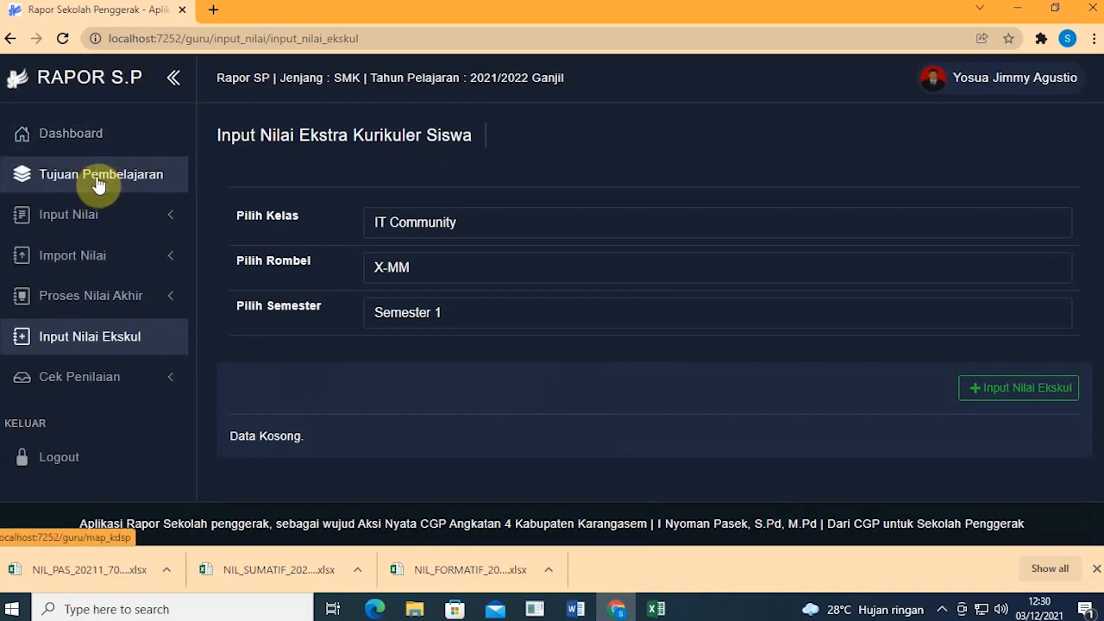
Step: Expand Cek Penilaian in the sidebar, collapsing and re-expanding it to show its Status, daily-score and report pages
left_click(148, 385)
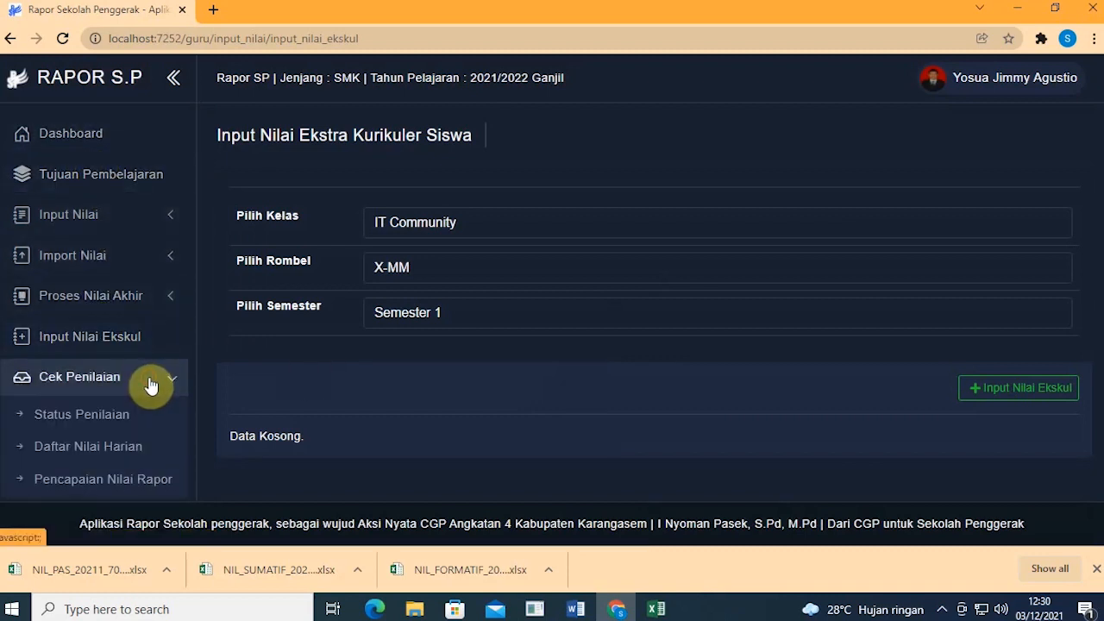
scroll(151, 386, "down", 1)
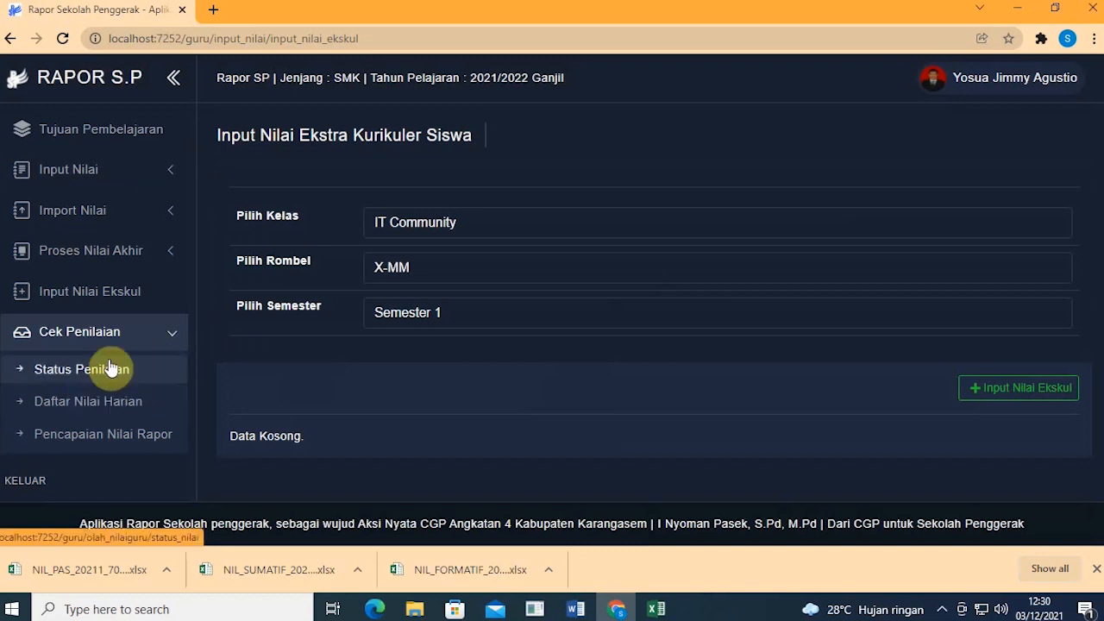
left_click(164, 343)
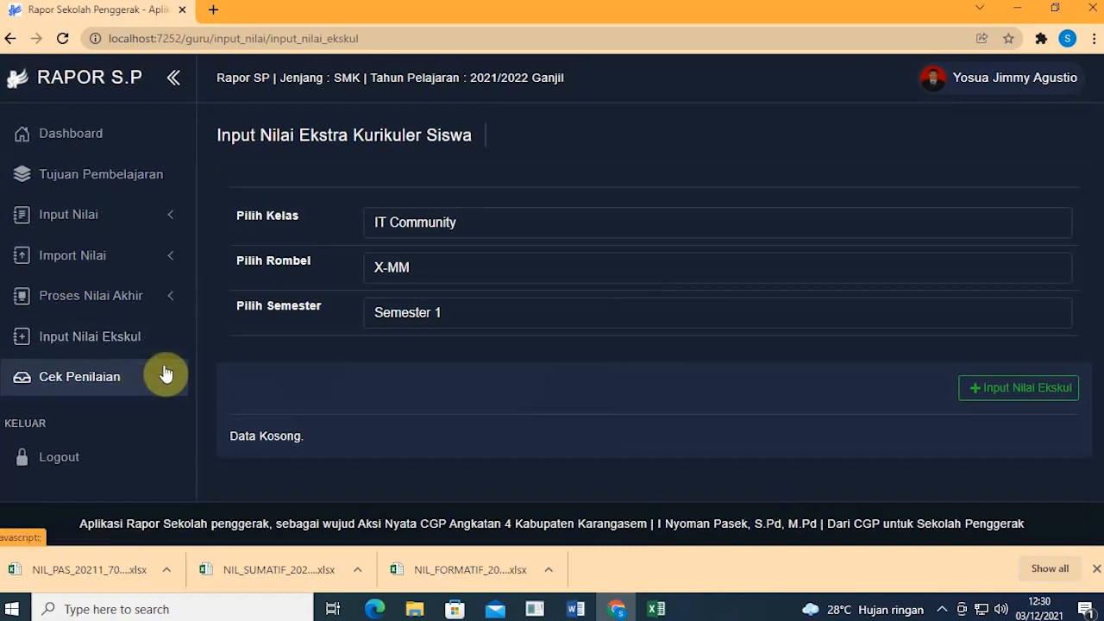
left_click(166, 375)
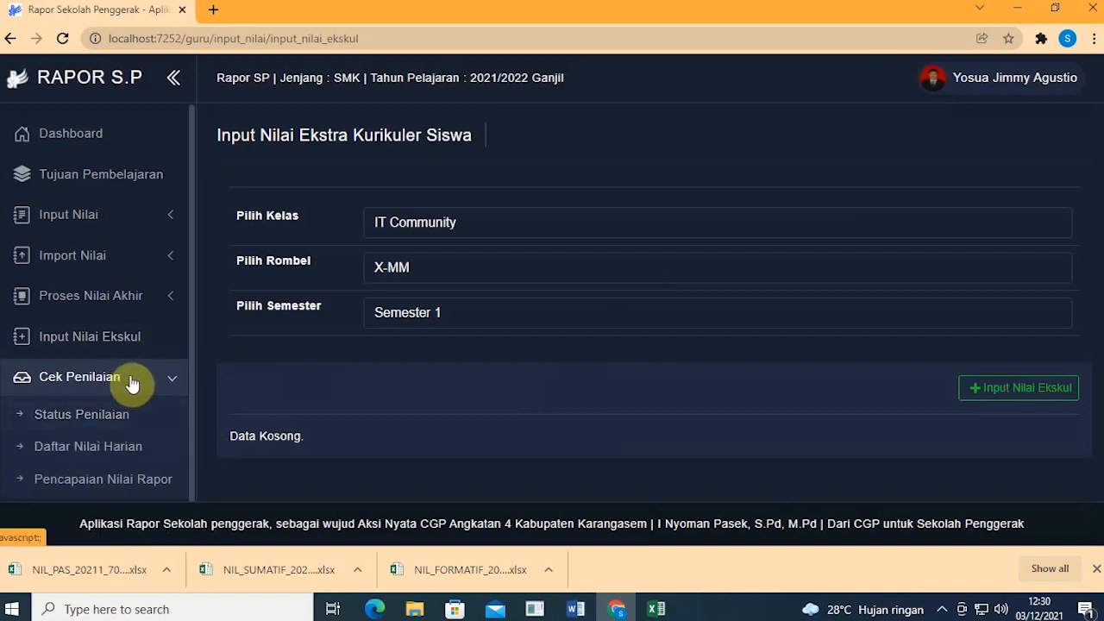
scroll(142, 376, "down", 1)
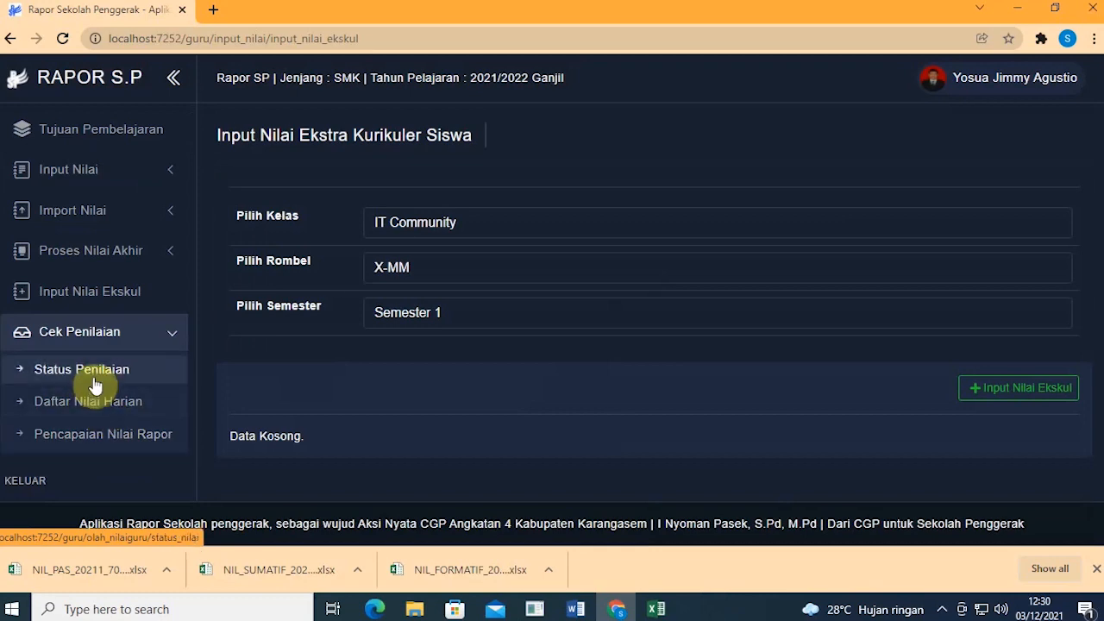
Step: Open Status Penilaian and highlight the X-MM row and its formative count of 5
left_click(95, 380)
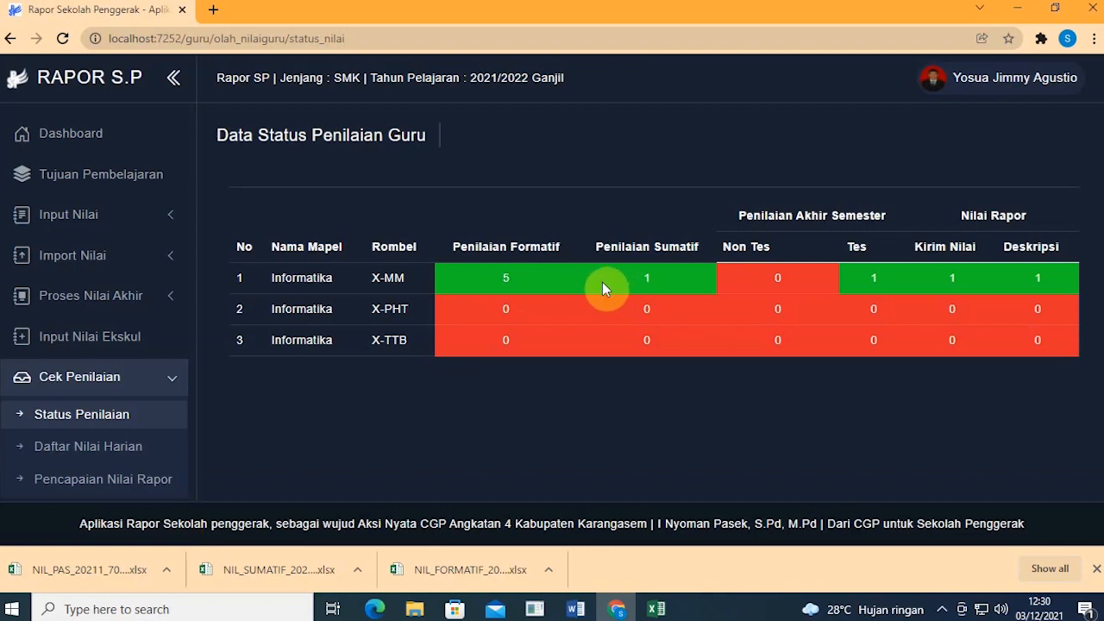
left_click_drag(372, 283, 421, 283)
left_click(476, 278)
left_click_drag(517, 284, 439, 285)
Step: Highlight X-MM's summative 1, Tes 1, Kirim Nilai 1 and Deskripsi 1 counts
left_click_drag(676, 278, 584, 276)
left_click(873, 277)
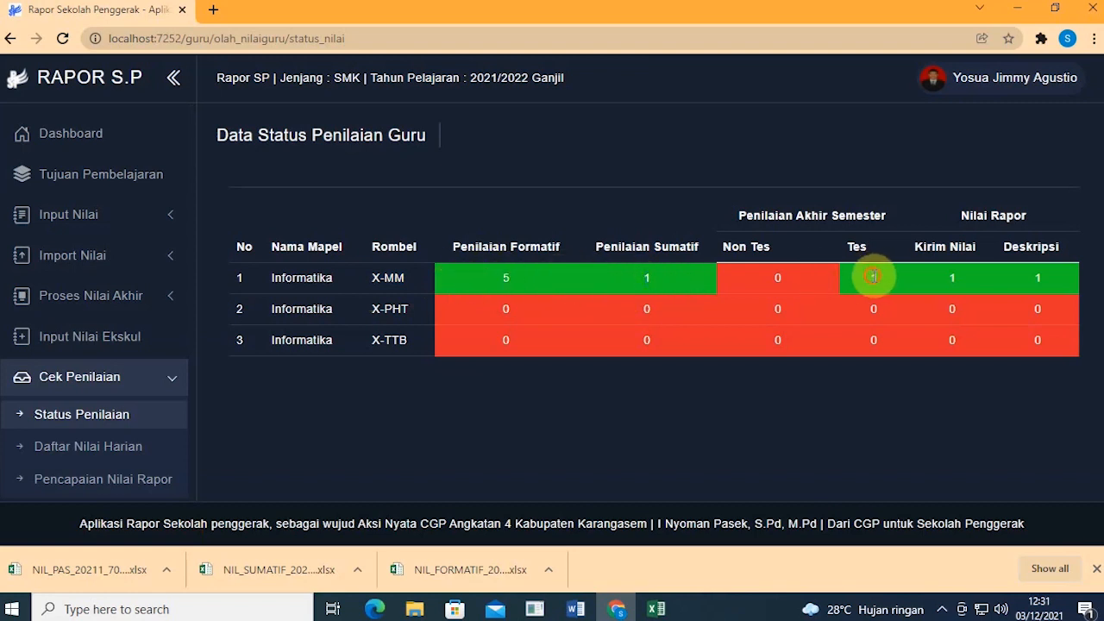
left_click_drag(874, 276, 893, 276)
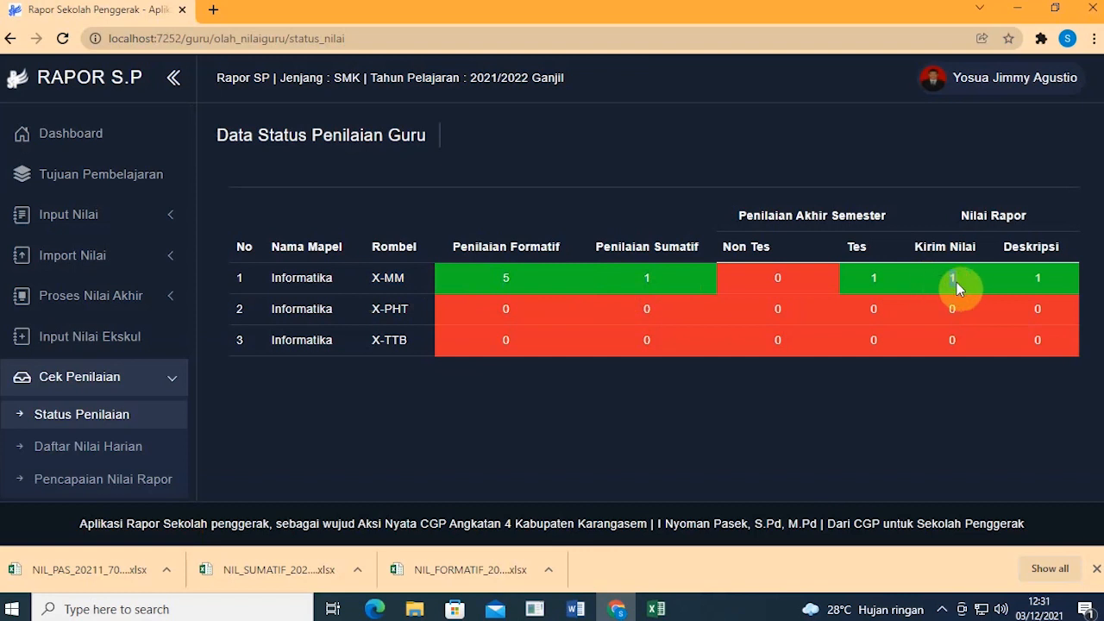
left_click_drag(957, 282, 1038, 277)
double_click(1038, 277)
left_click(1037, 305)
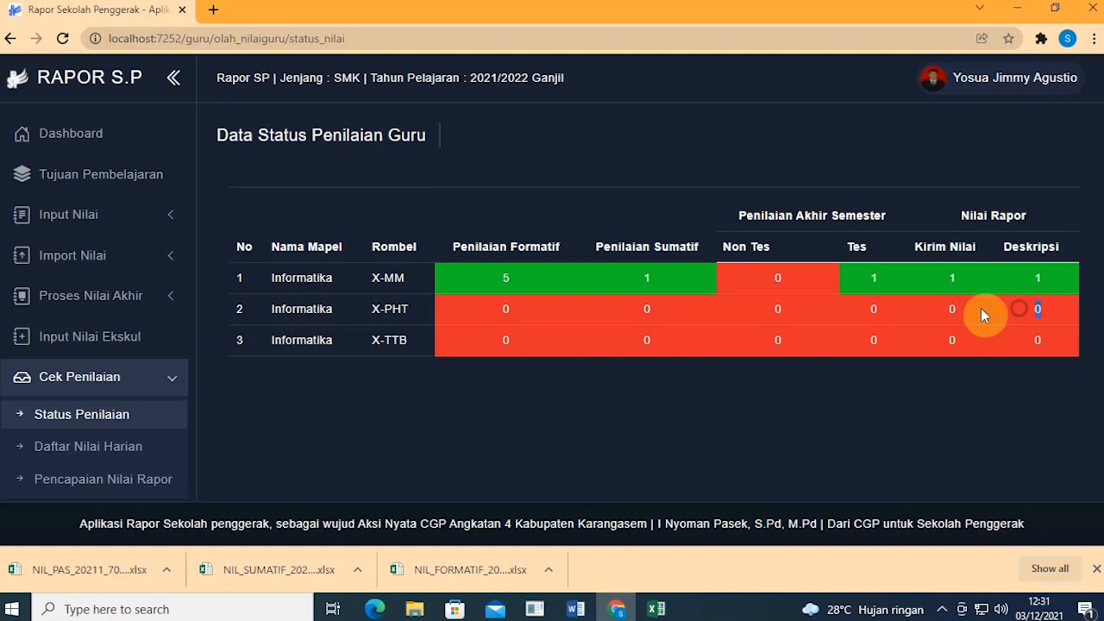
left_click(760, 416)
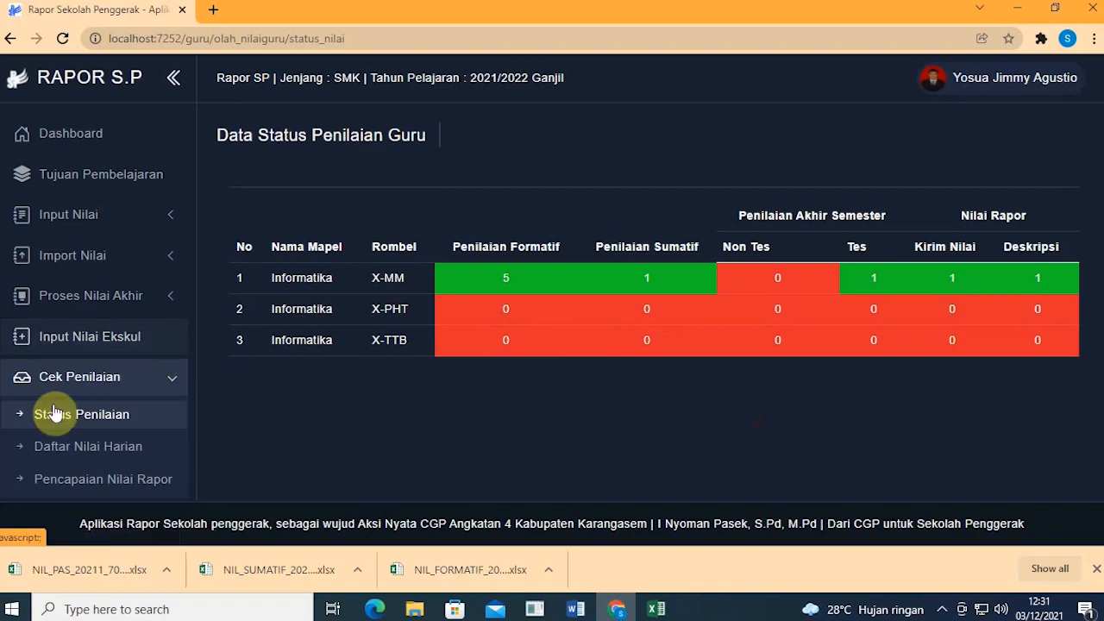
Step: Show the Daftar Nilai Harian scores for class X-MM, Informatika, Semester 1
left_click(91, 449)
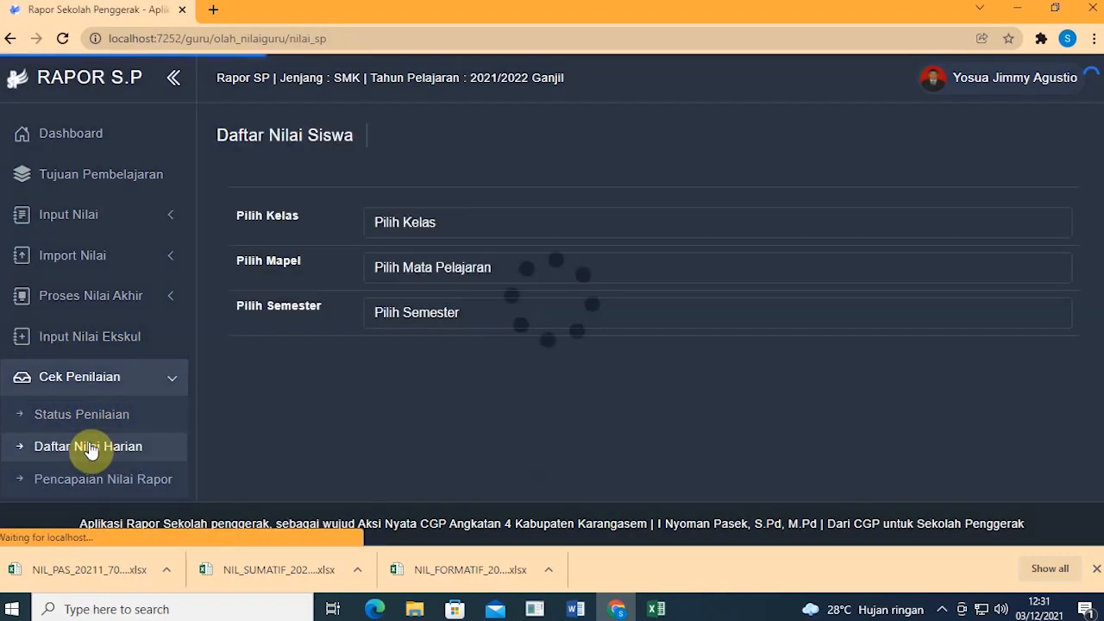
left_click(557, 226)
left_click(549, 278)
left_click(506, 270)
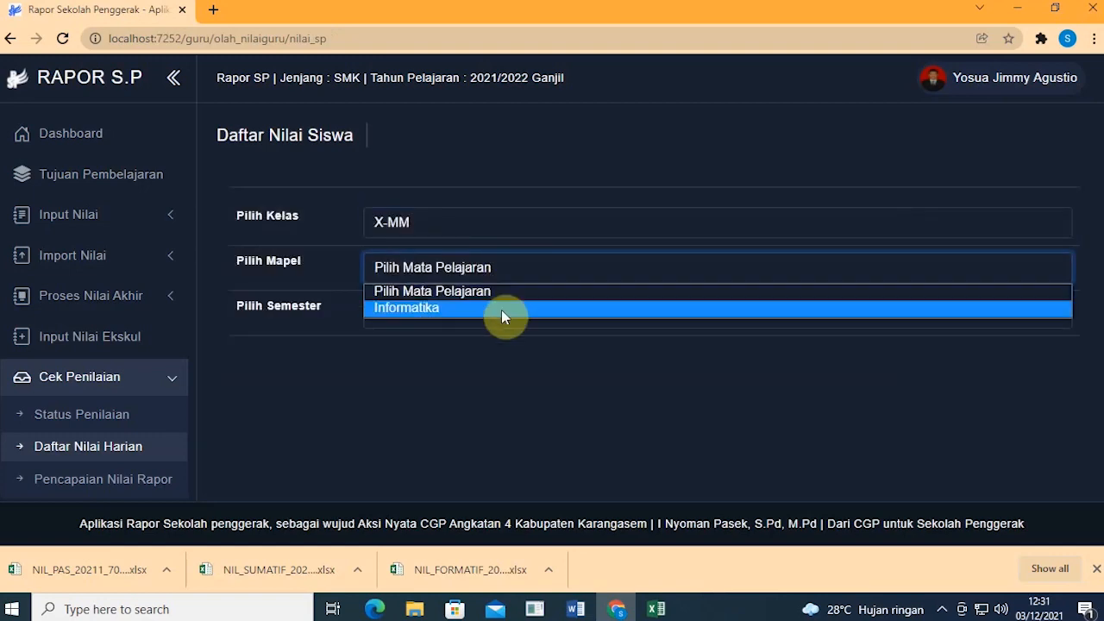
left_click(501, 308)
left_click(498, 312)
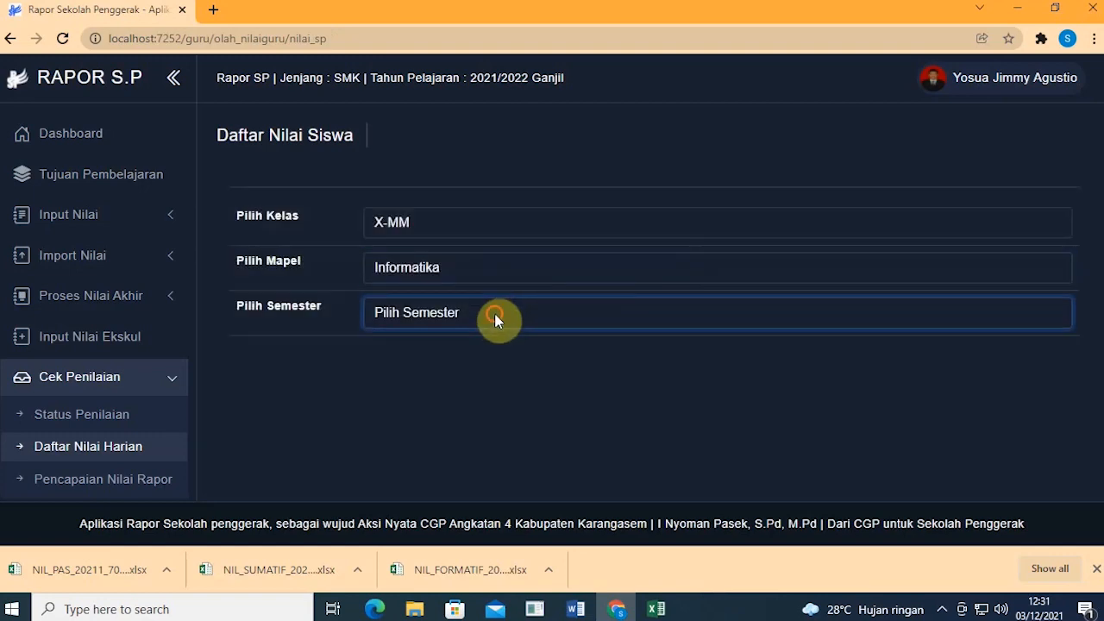
left_click(488, 352)
scroll(505, 287, "down", 2)
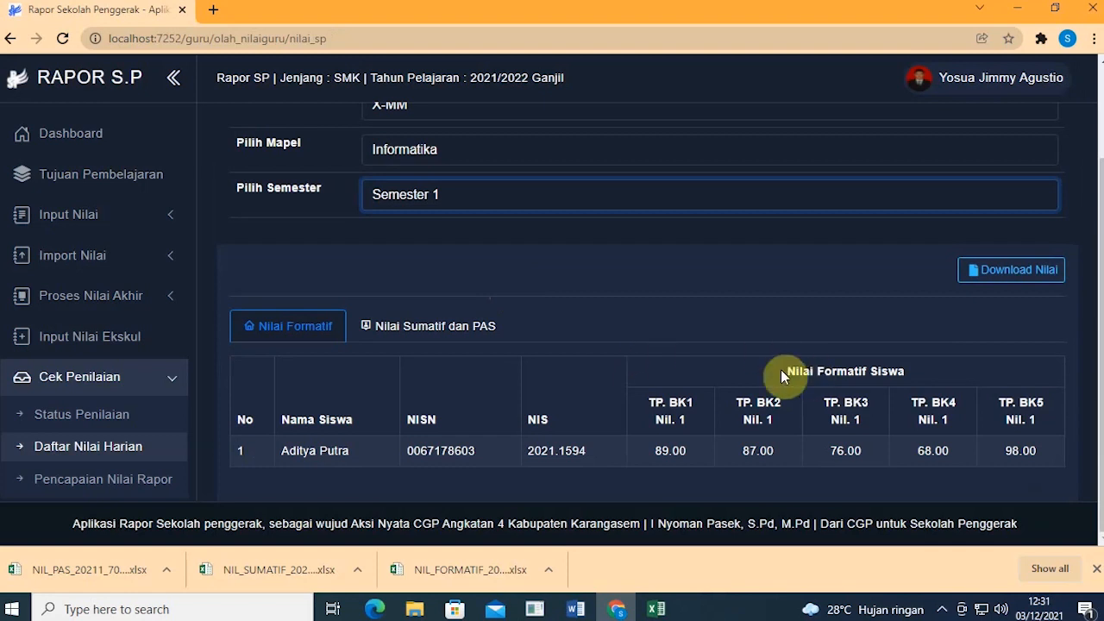
Step: View the summative/PAS and formative score tabs, then download the scores as Nilai_Siswa_X-MM.xlsx
left_click(466, 337)
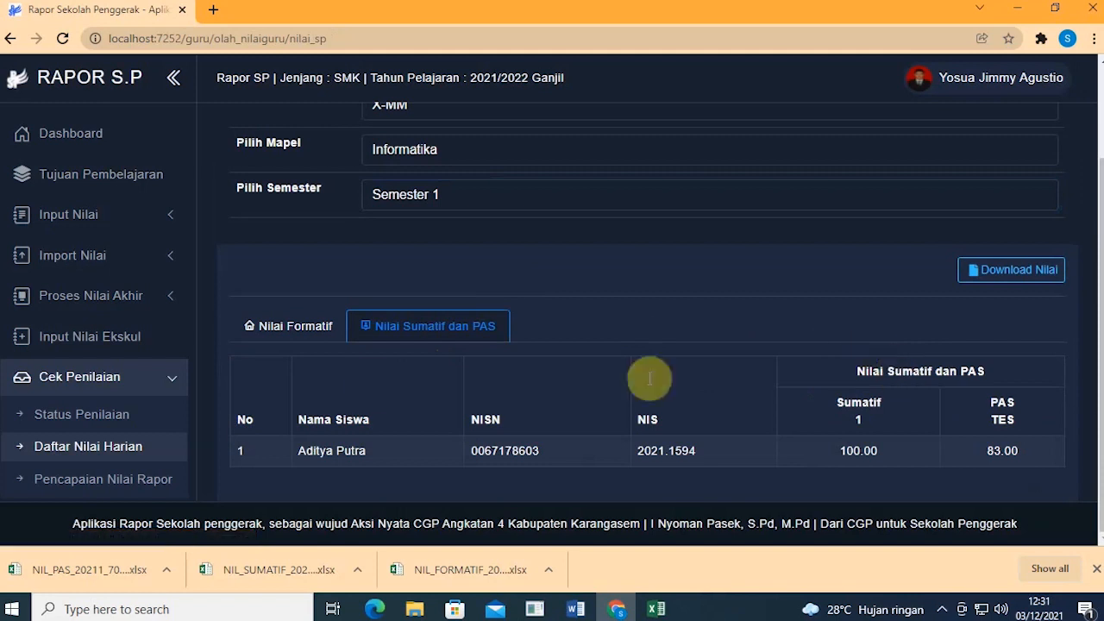
left_click(312, 328)
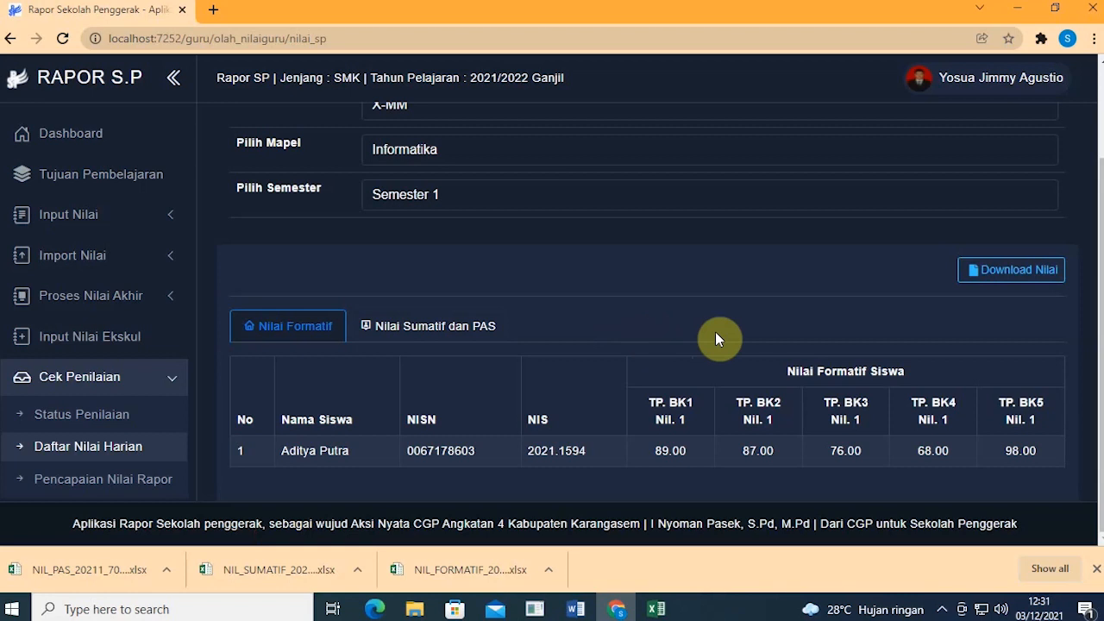
left_click(1008, 271)
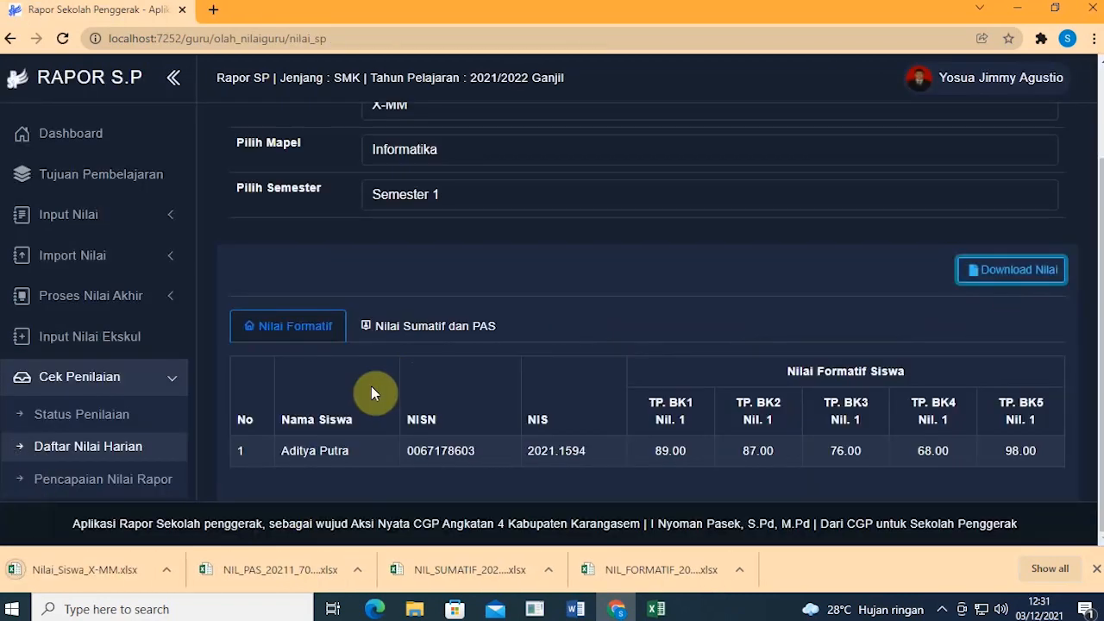
Step: Open Nilai_Siswa_X-MM.xlsx in Excel to check it, then go back to Rapor SP in Chrome
left_click(107, 568)
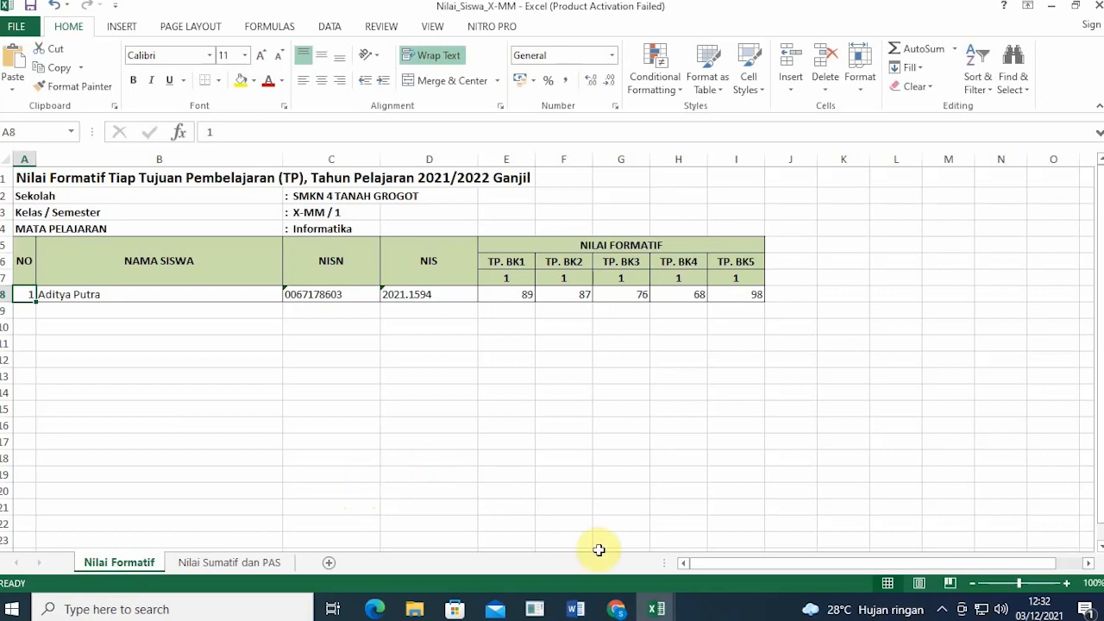
left_click(625, 609)
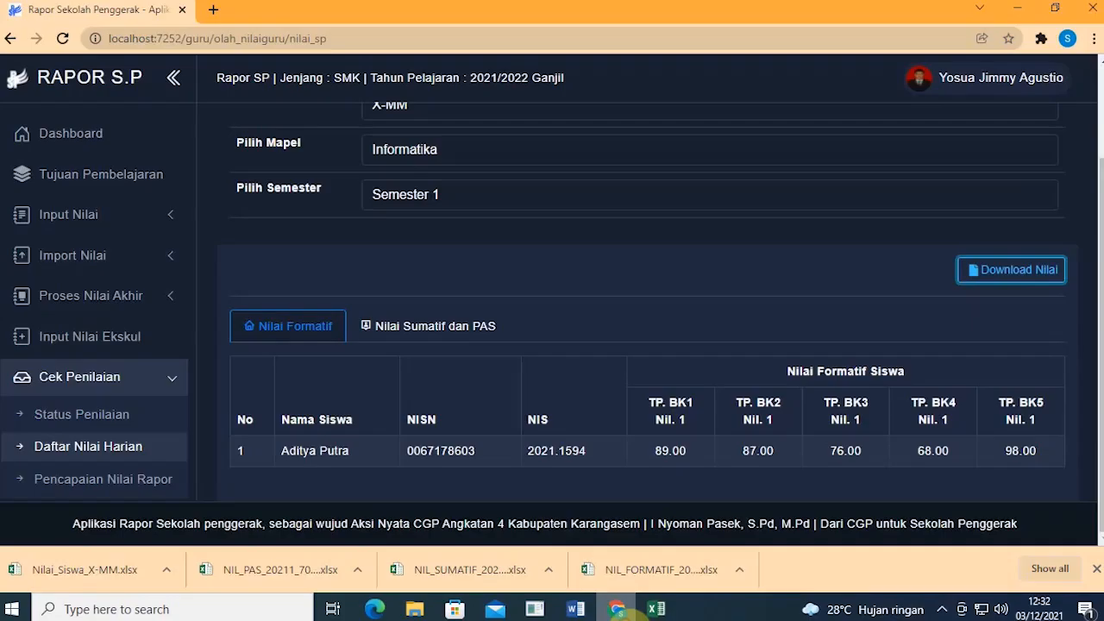
Step: Open Pencapaian Nilai Rapor and show the semester grades for class X-MM in Informatika
left_click(122, 489)
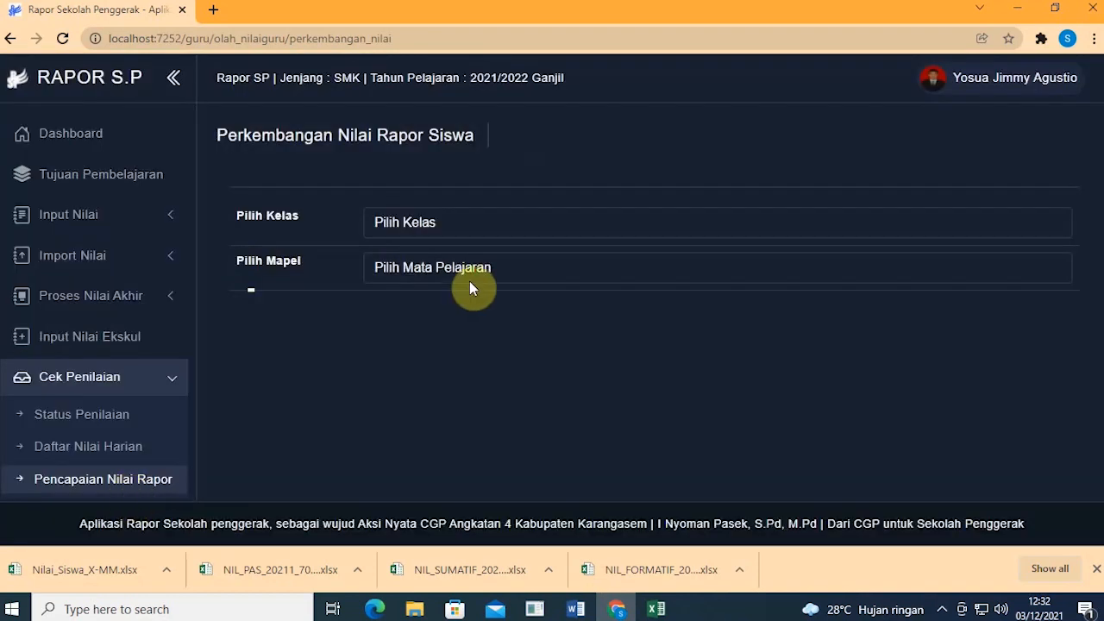
left_click(473, 227)
left_click(468, 275)
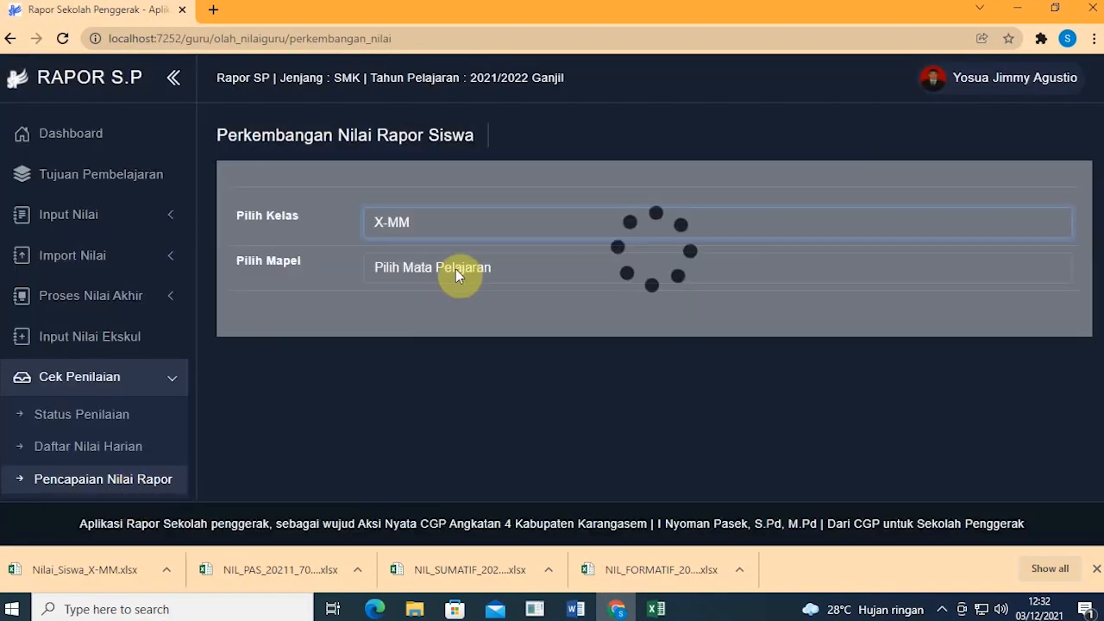
left_click(455, 269)
left_click(456, 307)
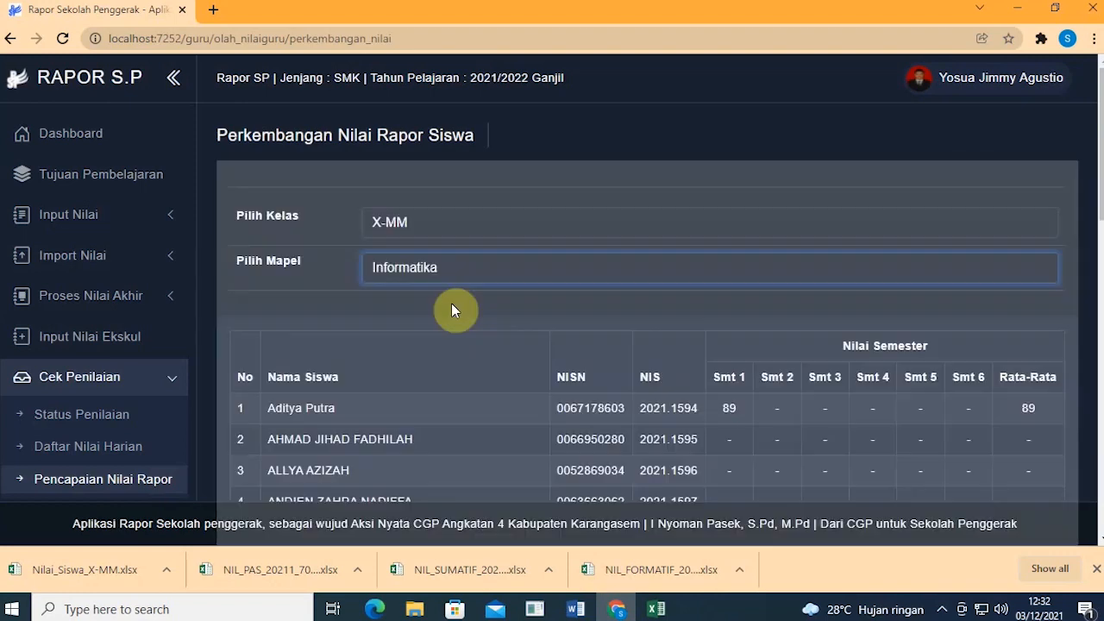
scroll(453, 309, "down", 4)
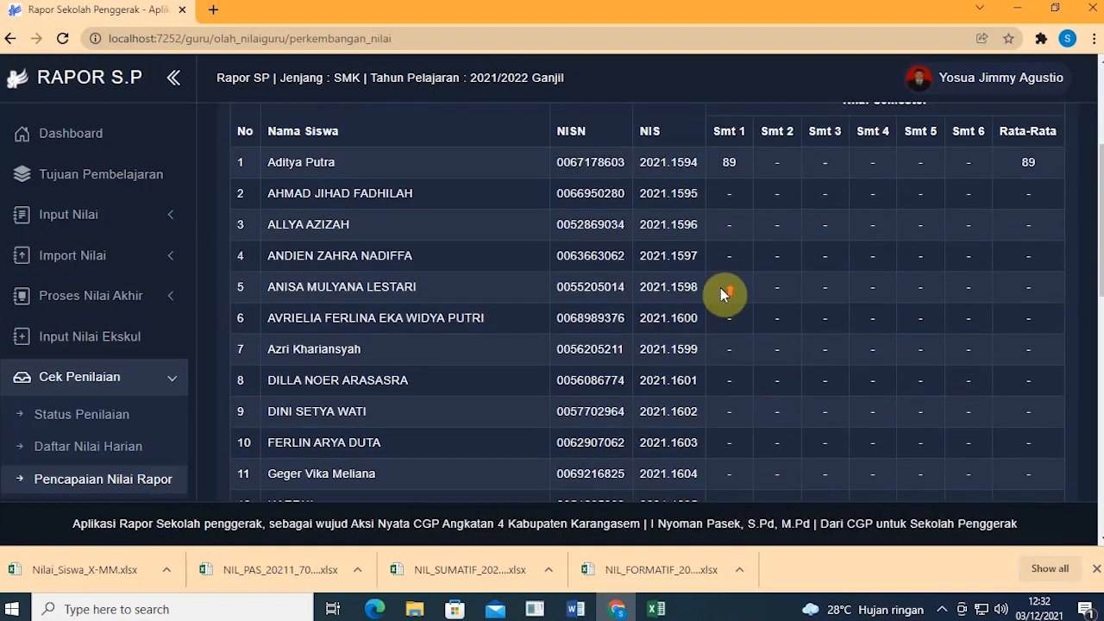
scroll(733, 276, "up", 2)
Step: Highlight the first student's name and Smt 1 score of 89, then scroll through the table
left_click_drag(742, 247, 723, 249)
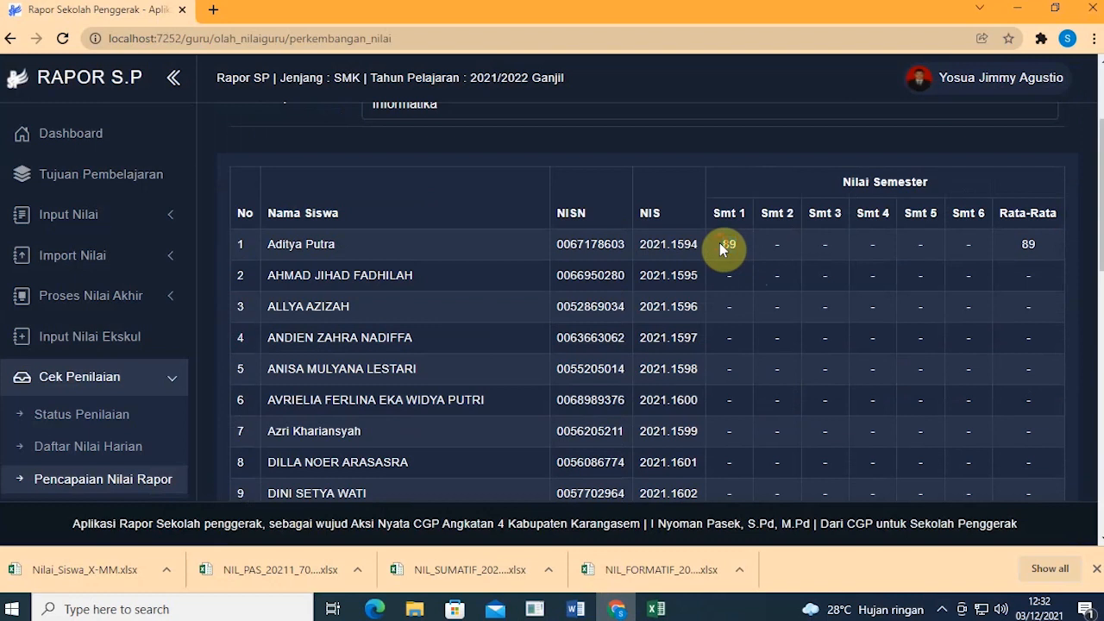
left_click(724, 248)
left_click_drag(346, 246, 255, 244)
left_click_drag(738, 249, 724, 249)
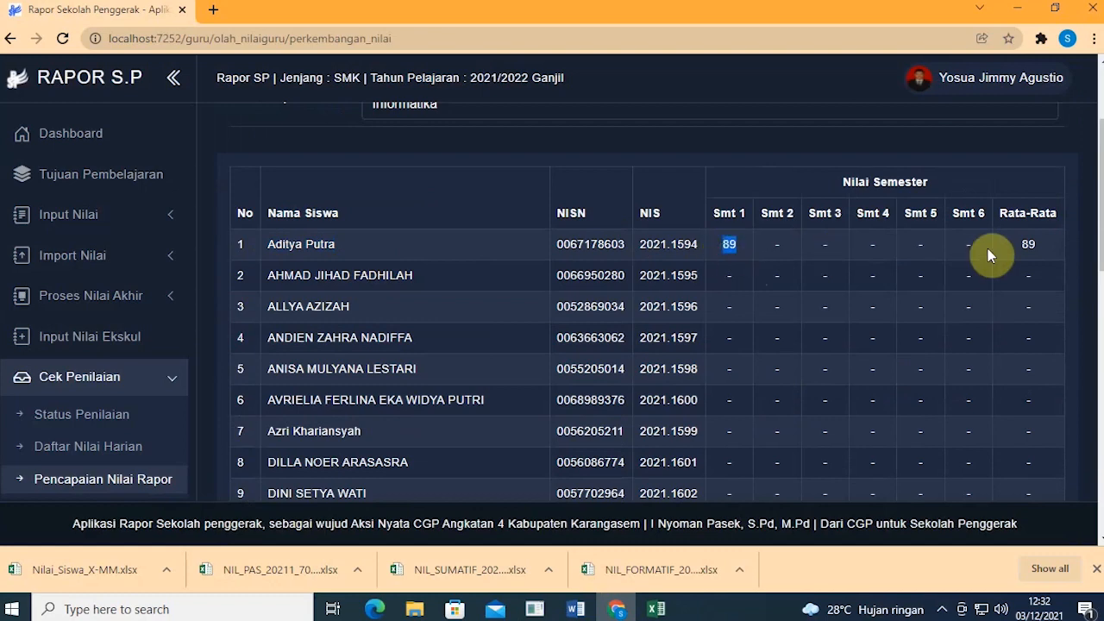
left_click(1036, 244)
scroll(1027, 328, "down", 10)
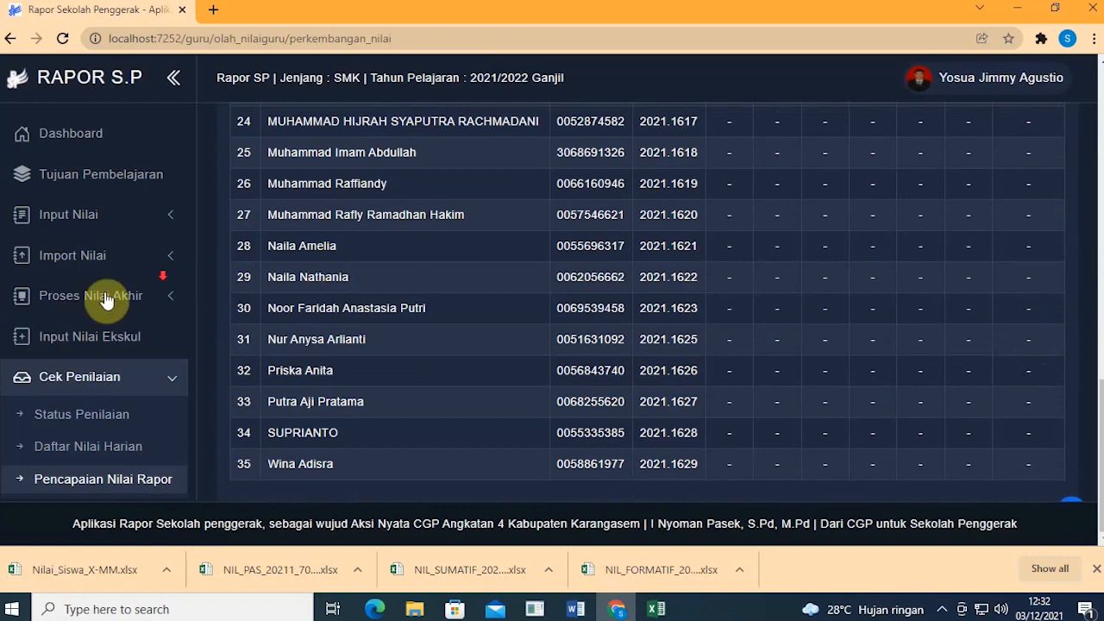
scroll(91, 302, "down", 1)
scroll(84, 313, "up", 1)
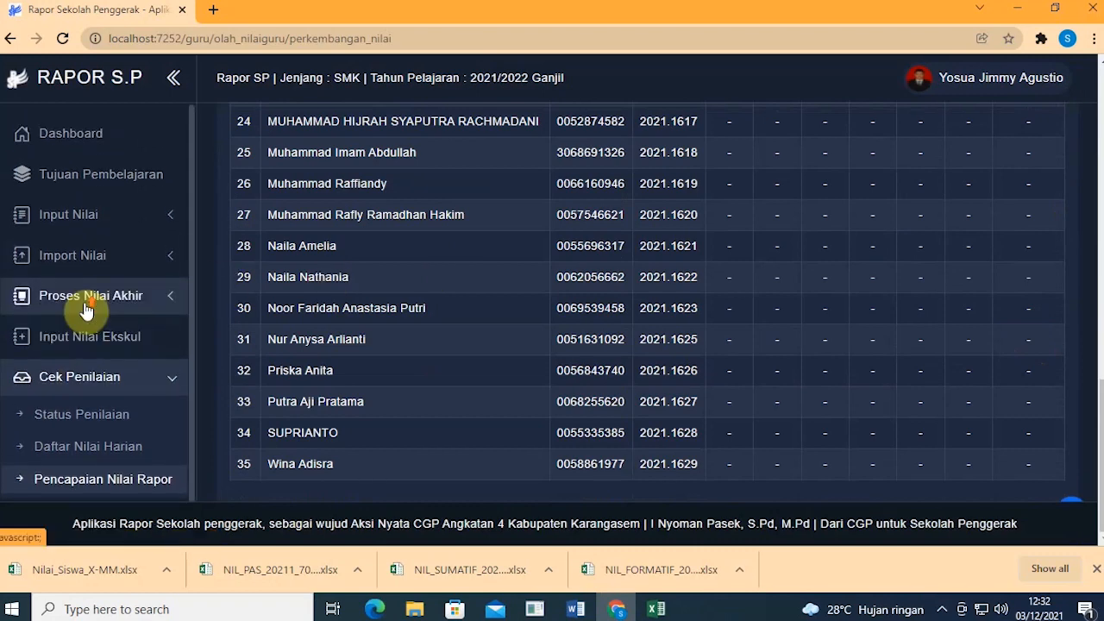
Step: Return to the dashboard and review its summary of 124 students, 5 classes and 3 subjects
left_click(105, 145)
scroll(315, 216, "down", 3)
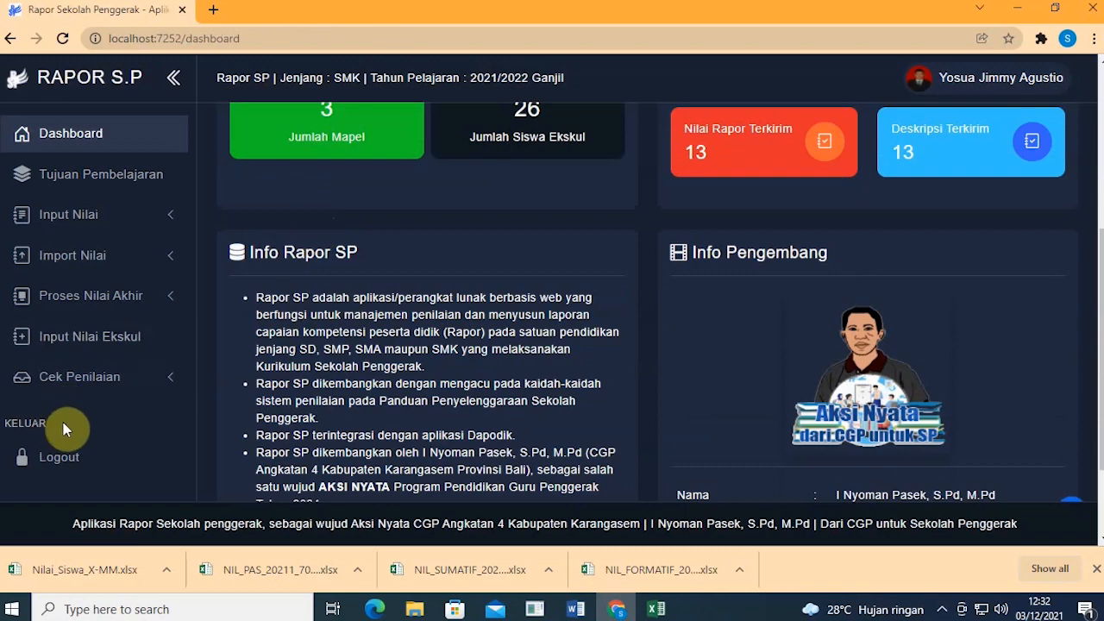
scroll(68, 427, "up", 2)
scroll(71, 415, "up", 1)
scroll(73, 414, "down", 3)
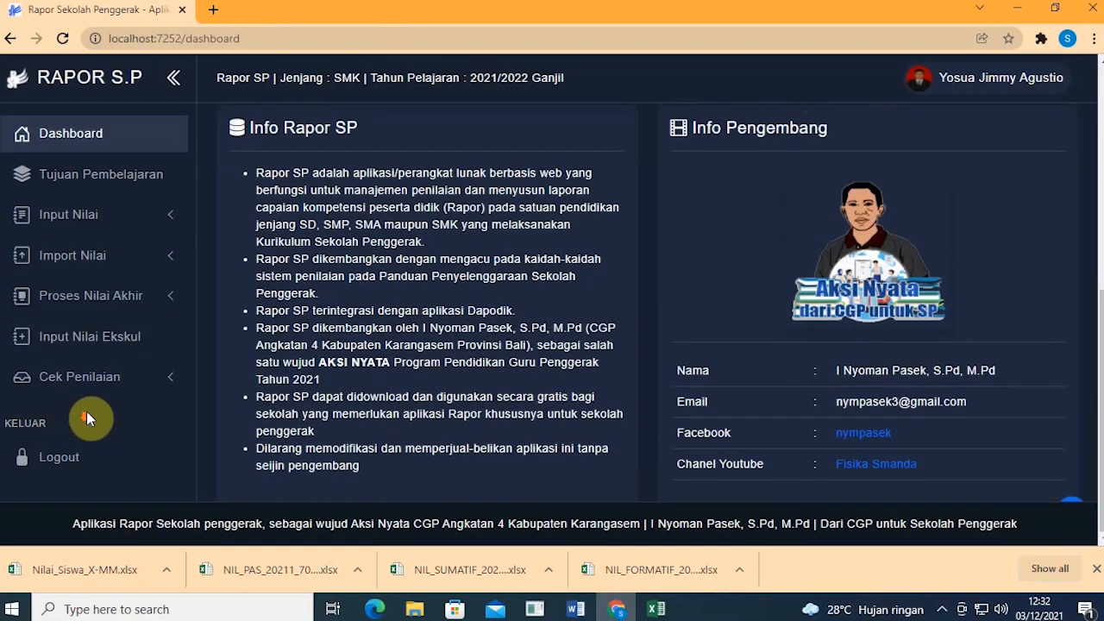
scroll(141, 394, "up", 4)
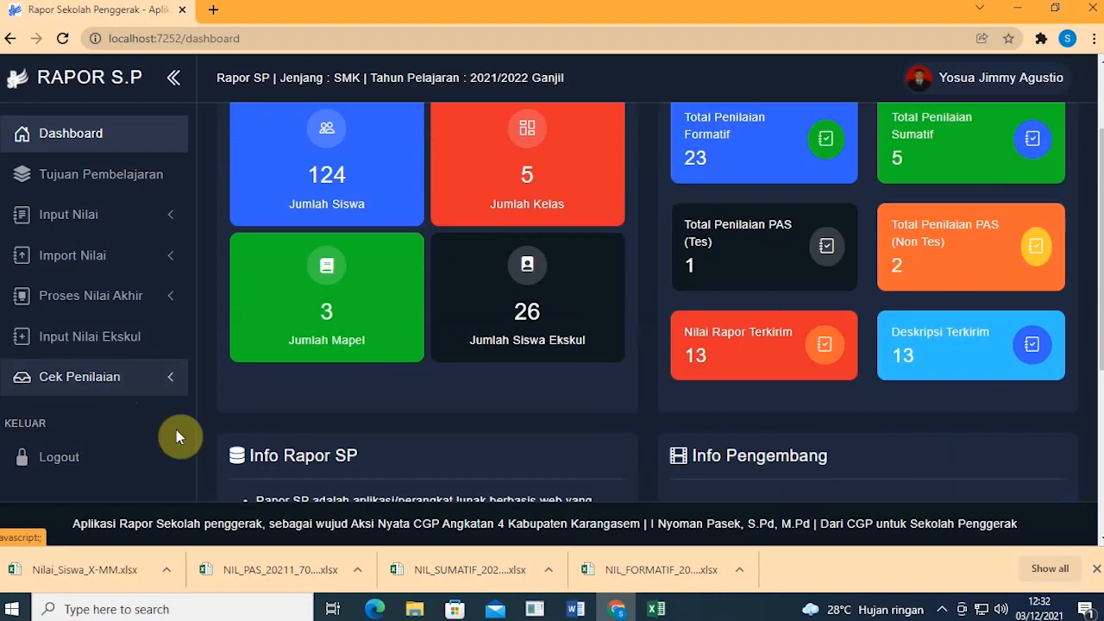
Step: Expand and collapse Cek Penilaian, then open the user account dropdown
left_click(124, 391)
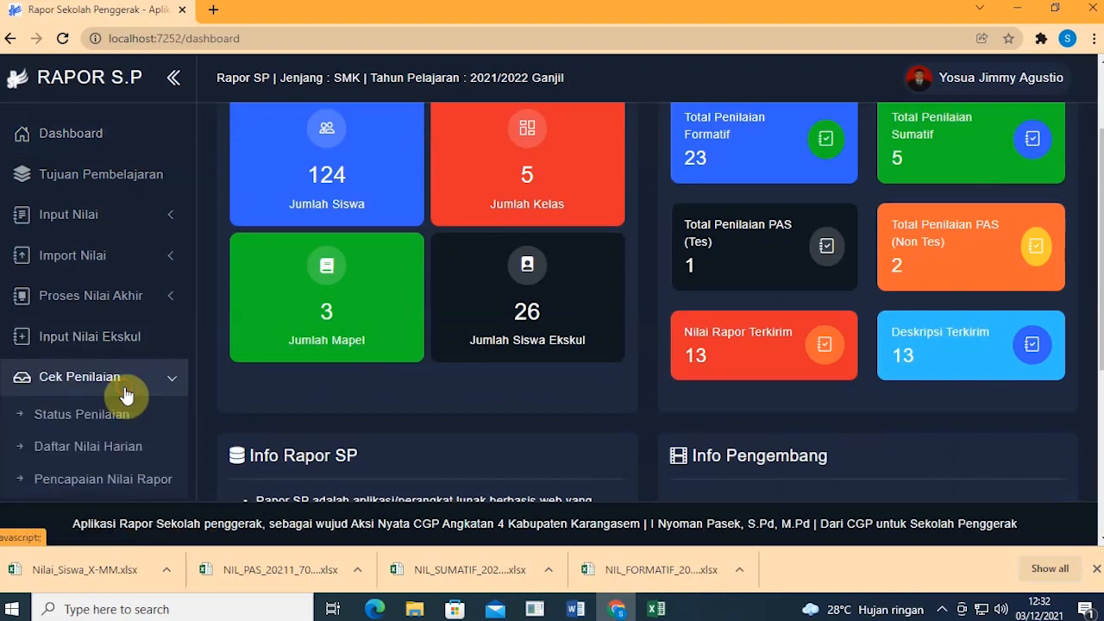
left_click(125, 388)
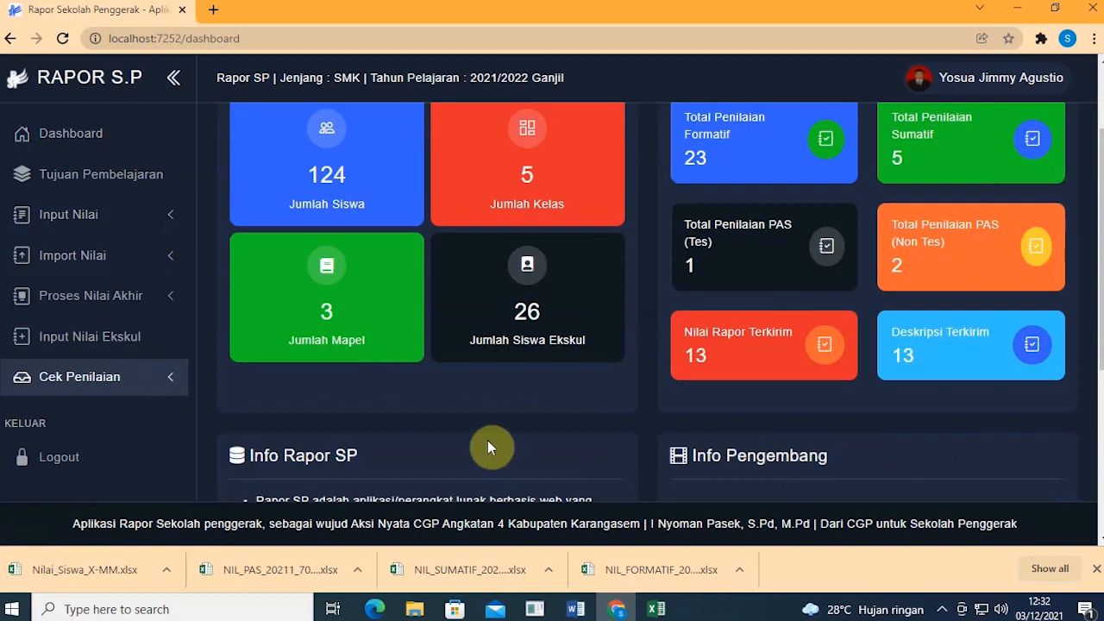
scroll(482, 437, "up", 2)
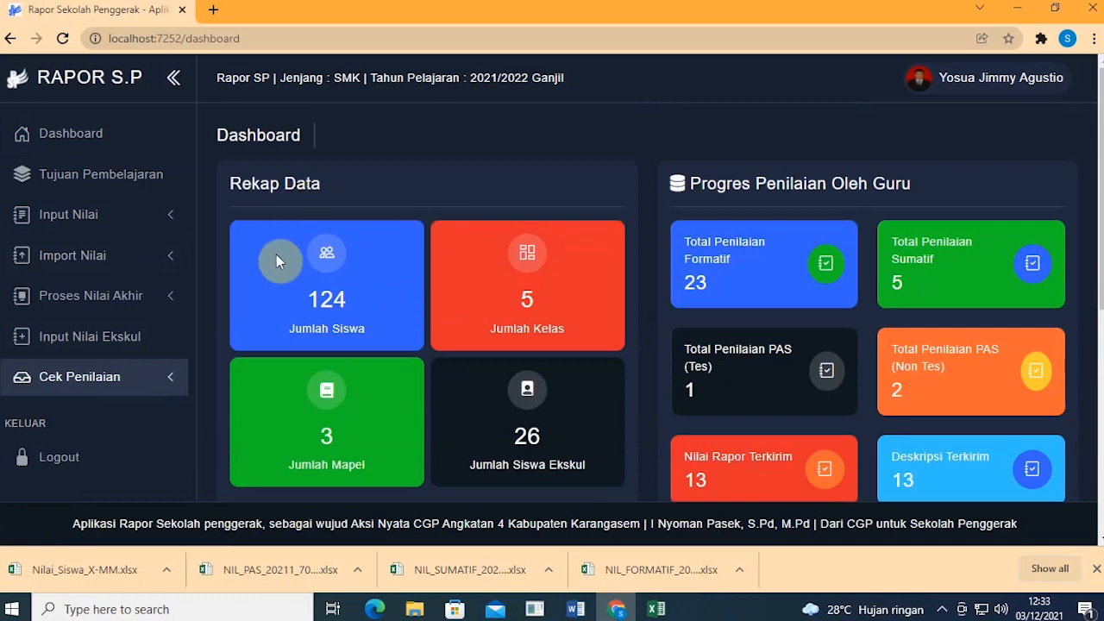
left_click(970, 86)
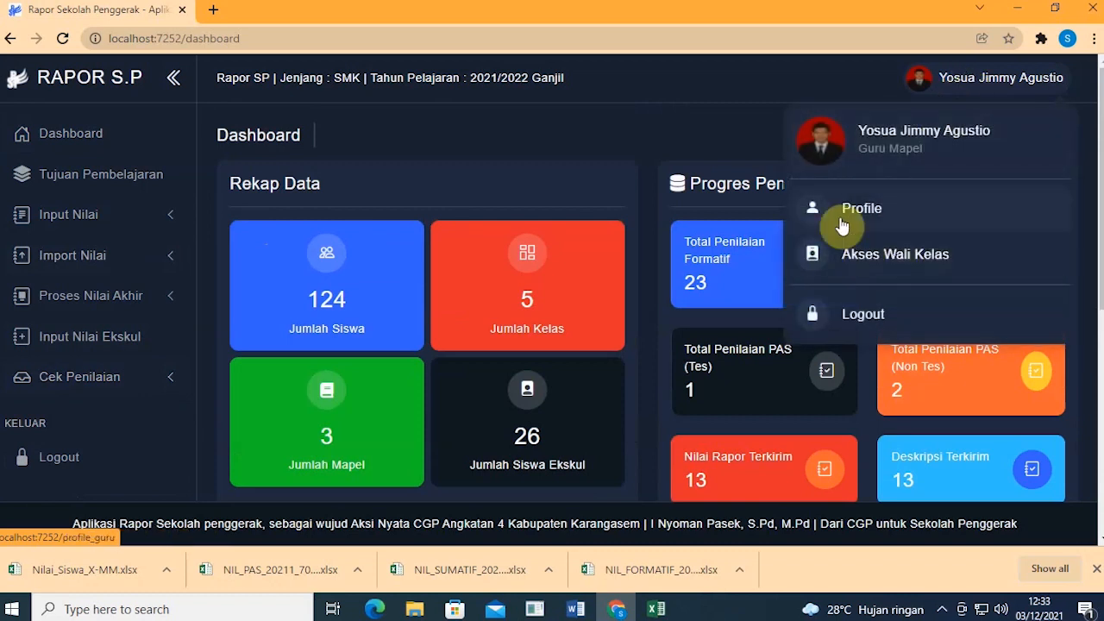
Step: Request Akses Wali Kelas, which fails for a non-class-teacher account, then log out
left_click(901, 251)
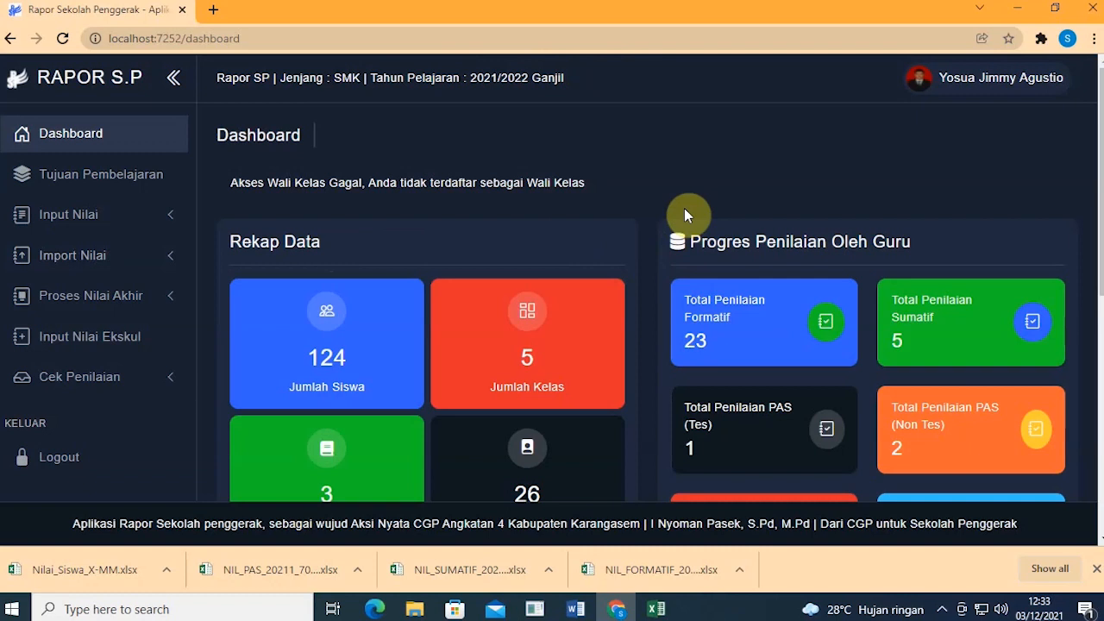
left_click(958, 88)
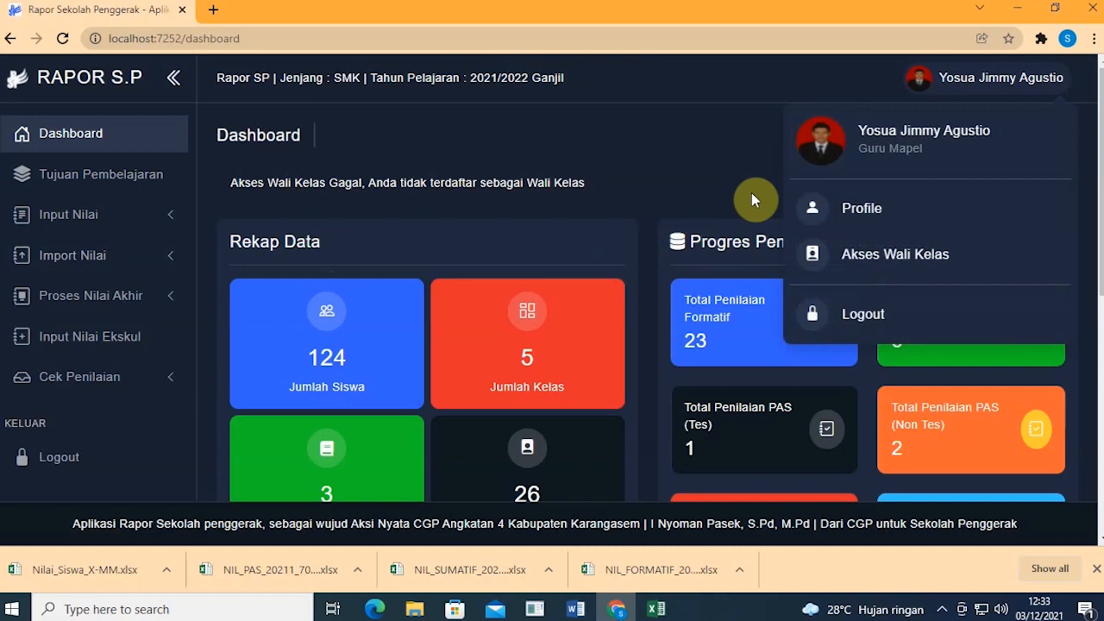
left_click(868, 314)
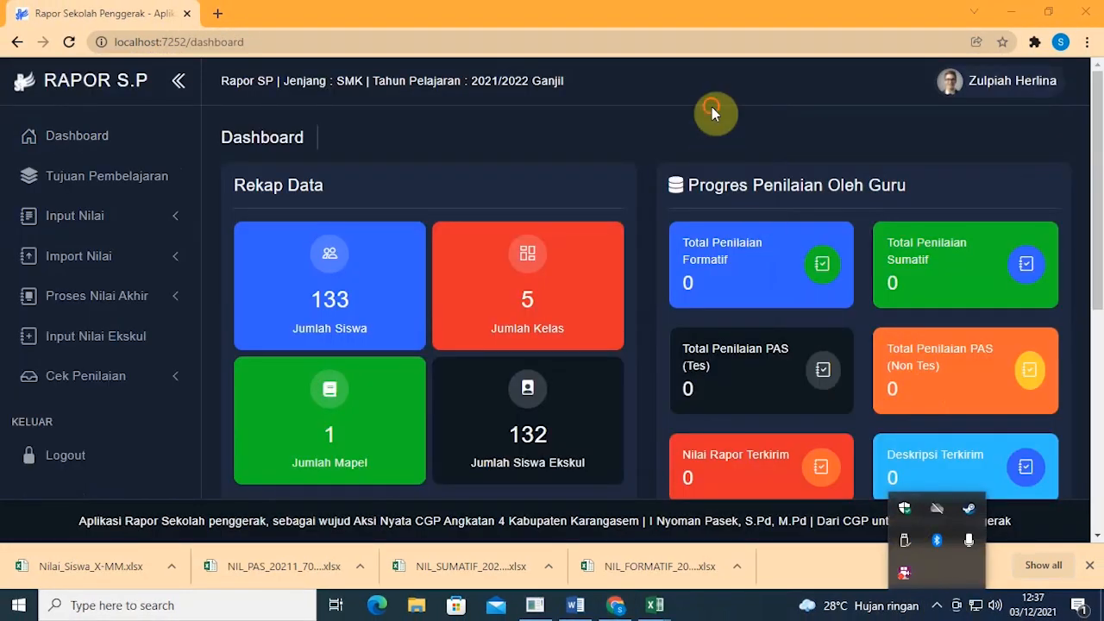
Step: Signed in as another teacher, choose Akses Wali Kelas from the account dropdown
left_click(712, 111)
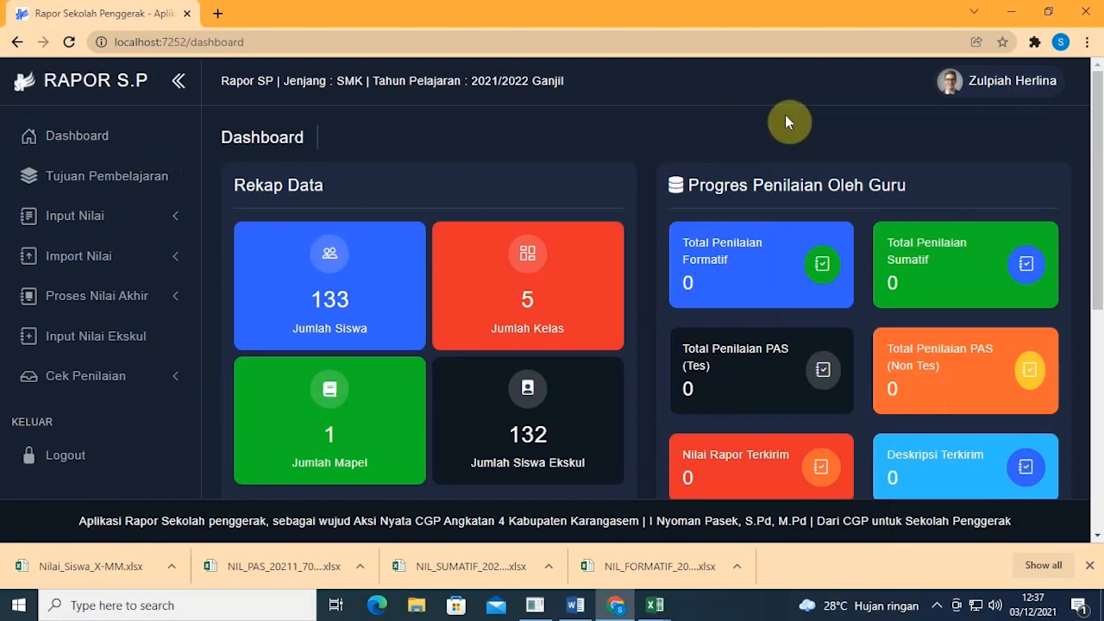
left_click(984, 82)
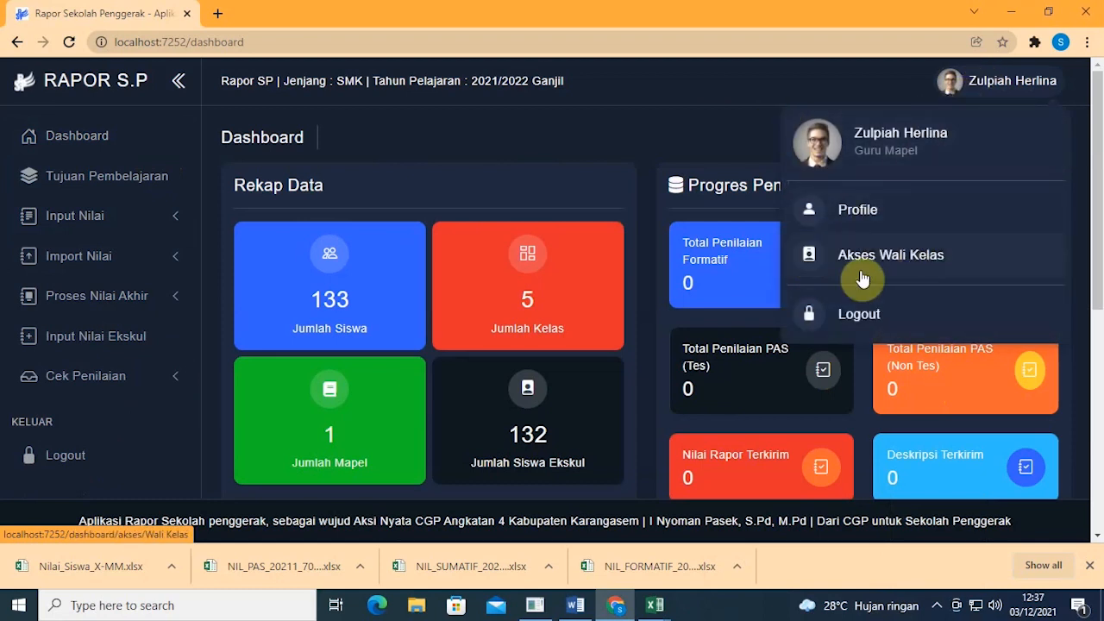
left_click(413, 122)
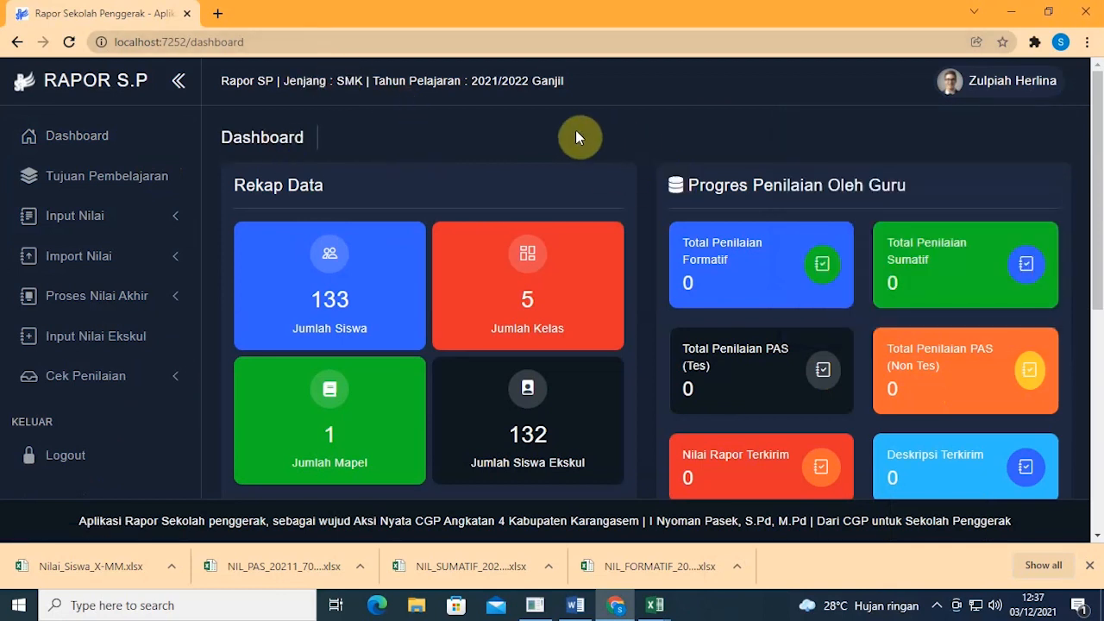
left_click(1016, 87)
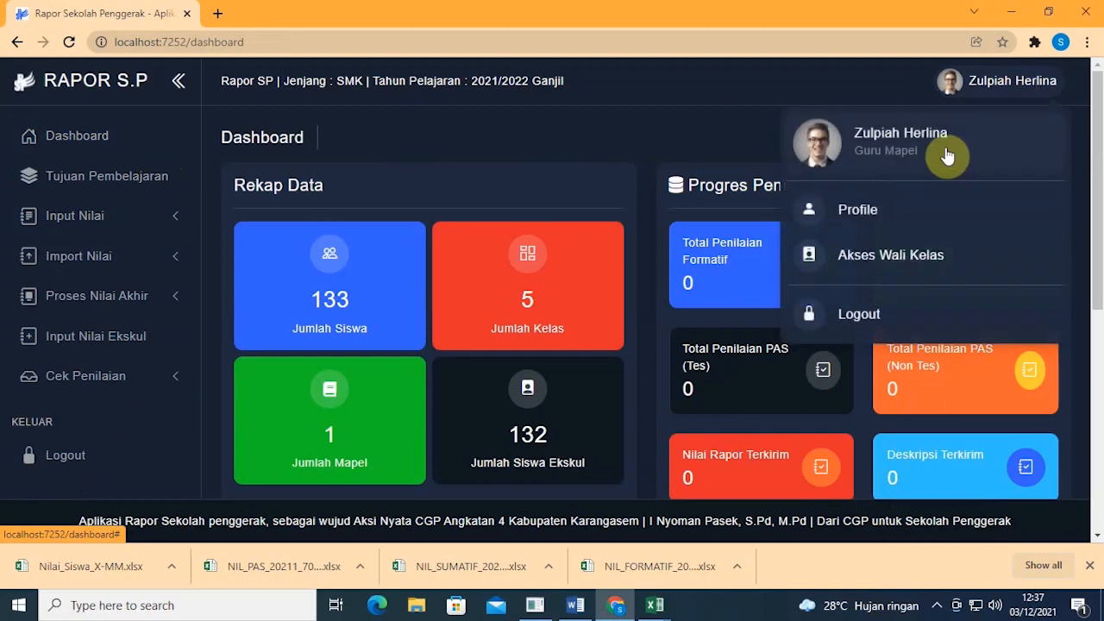
left_click(924, 257)
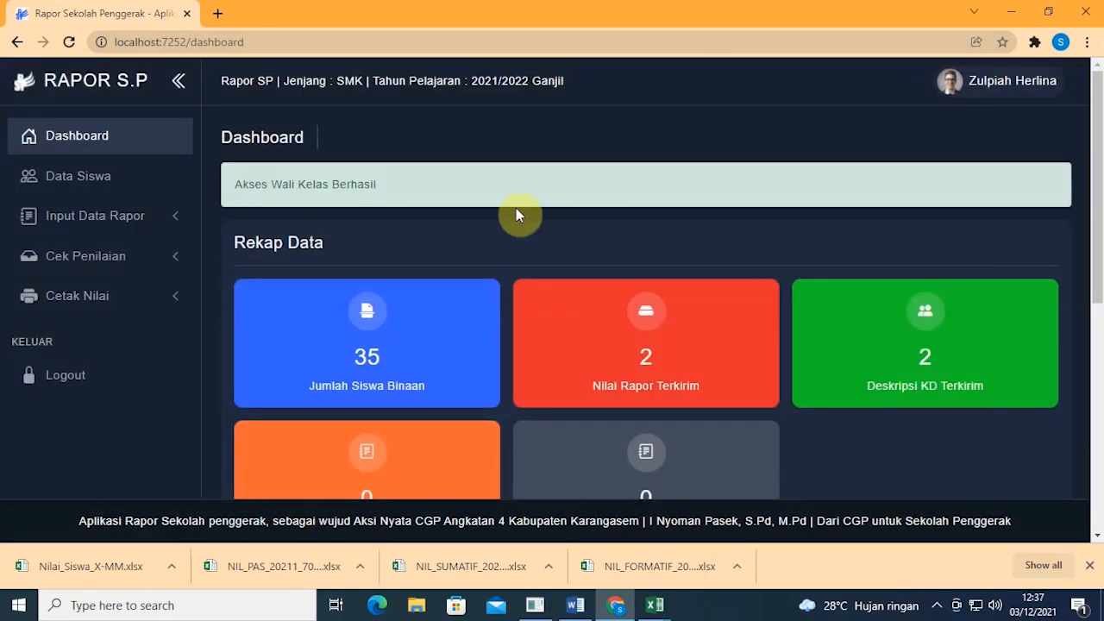
Step: Review the class-teacher Rekap Data, highlighting its heading and the Jumlah Siswa Binaan count
left_click(993, 86)
left_click(592, 114)
scroll(662, 157, "down", 1)
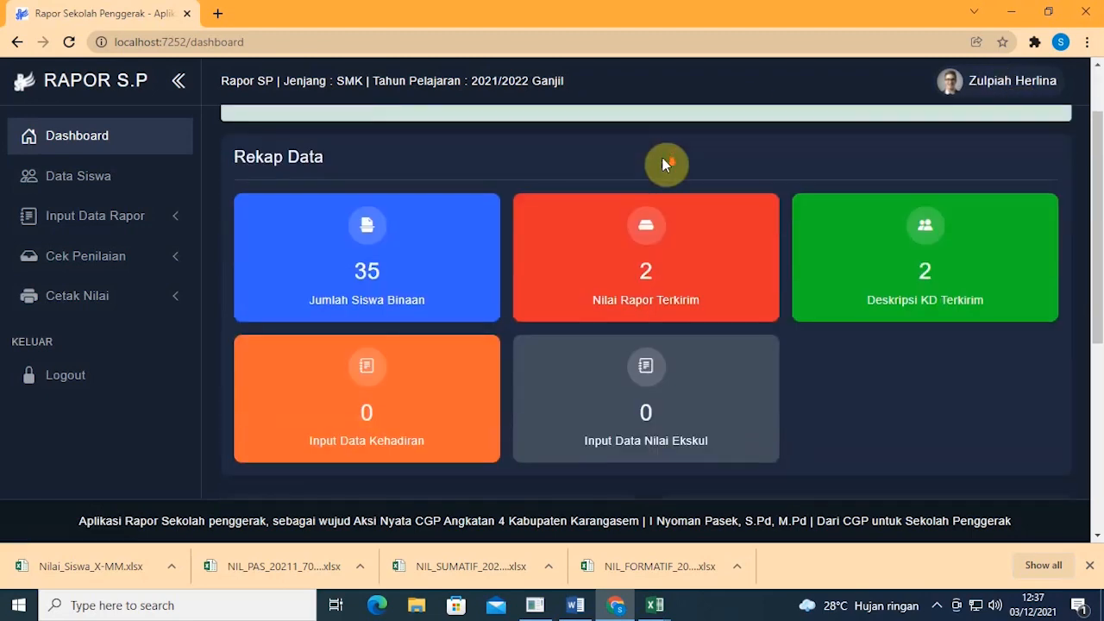
scroll(664, 164, "down", 1)
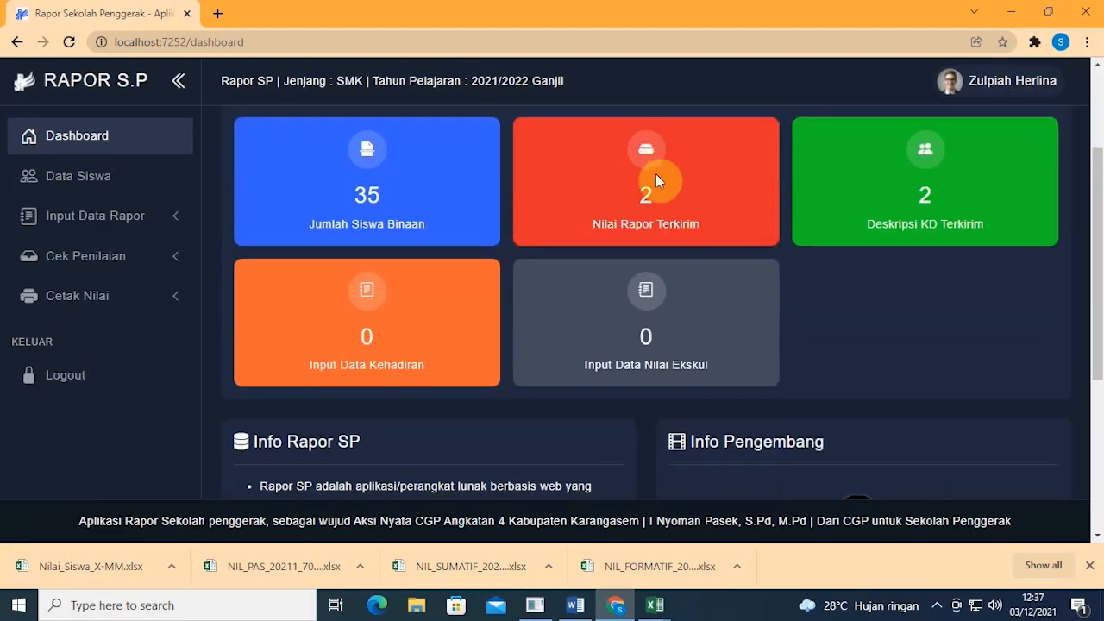
scroll(655, 175, "up", 1)
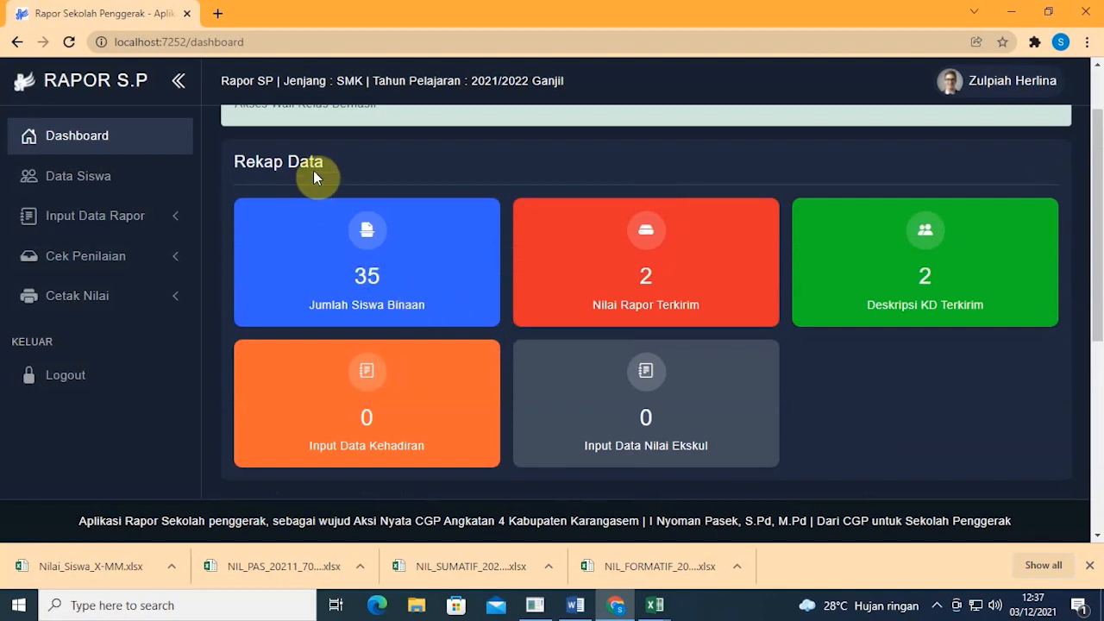
left_click_drag(325, 164, 207, 170)
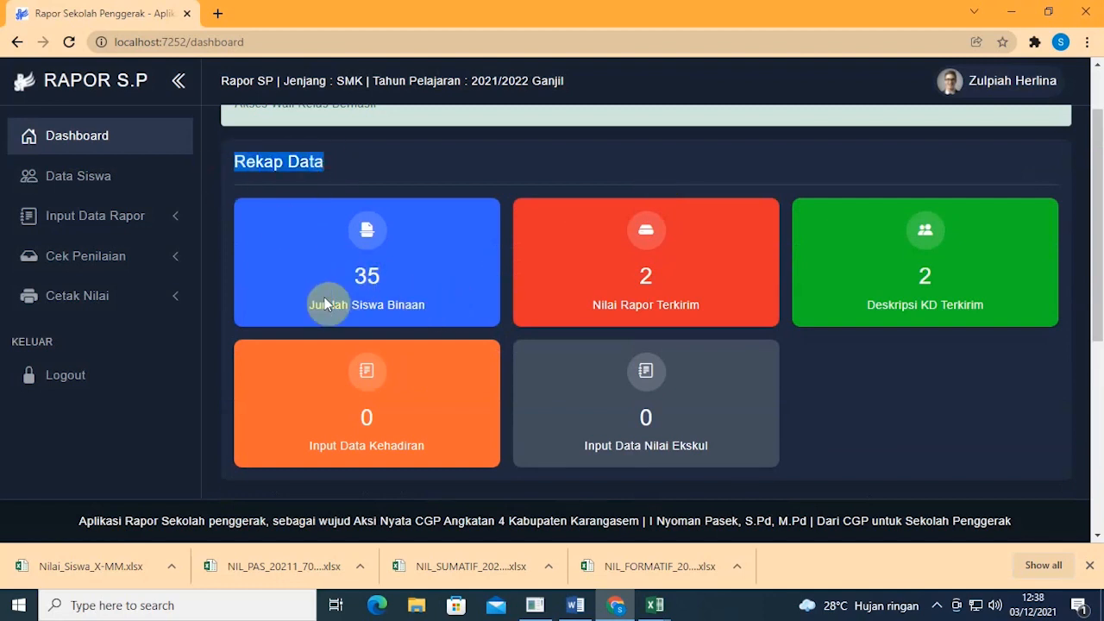
left_click_drag(309, 304, 466, 304)
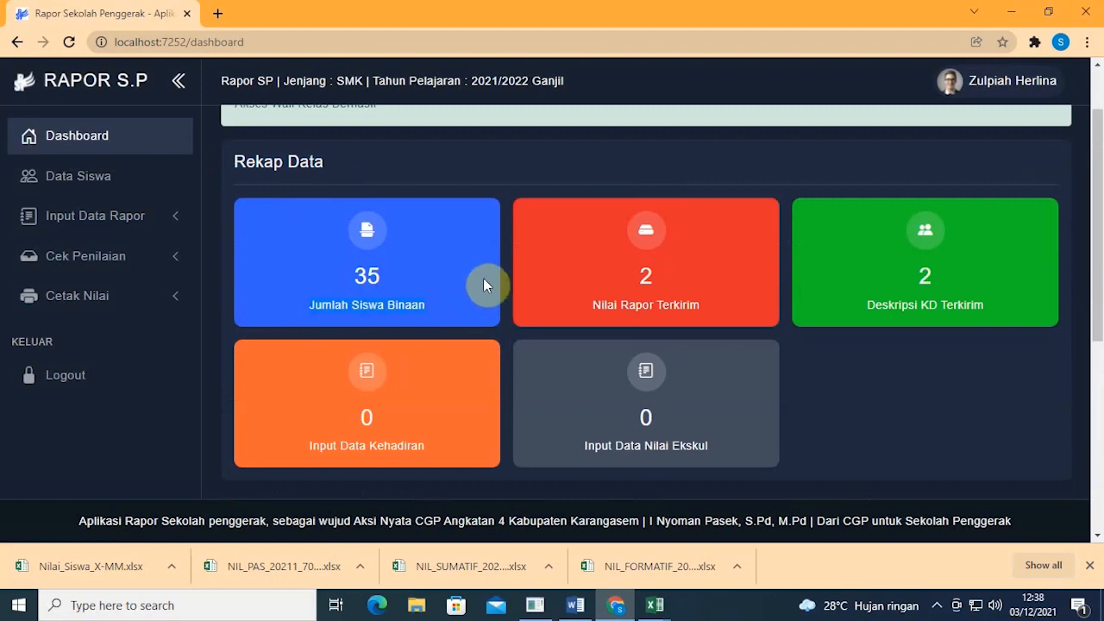
left_click(400, 279)
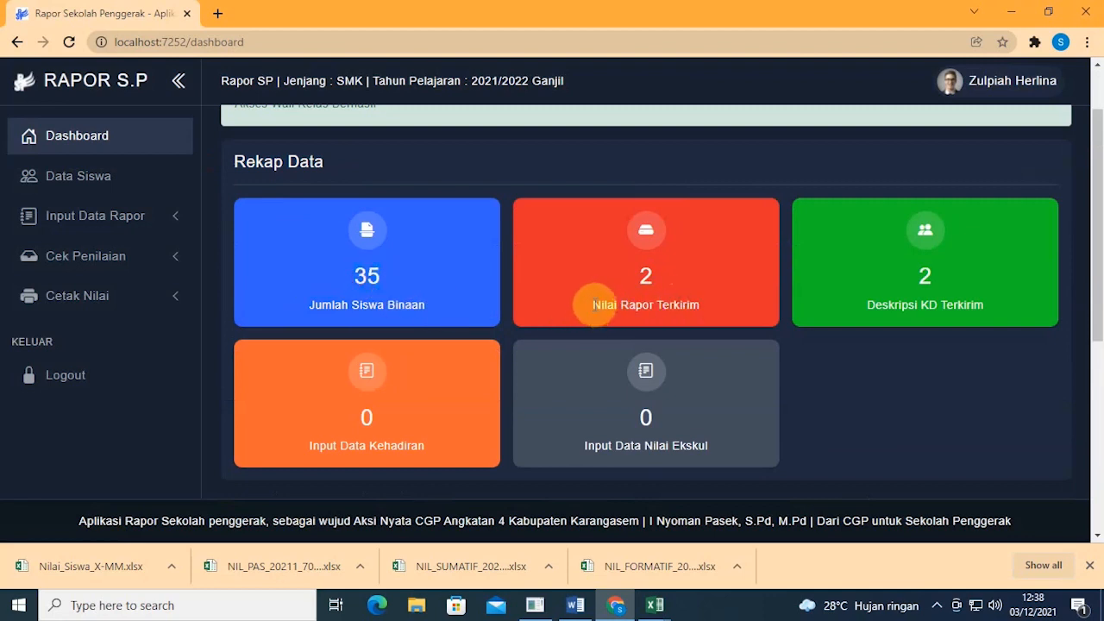
Step: Highlight the Nilai Rapor Terkirim and Deskripsi KD Terkirim counts on the recap
left_click_drag(590, 304, 724, 311)
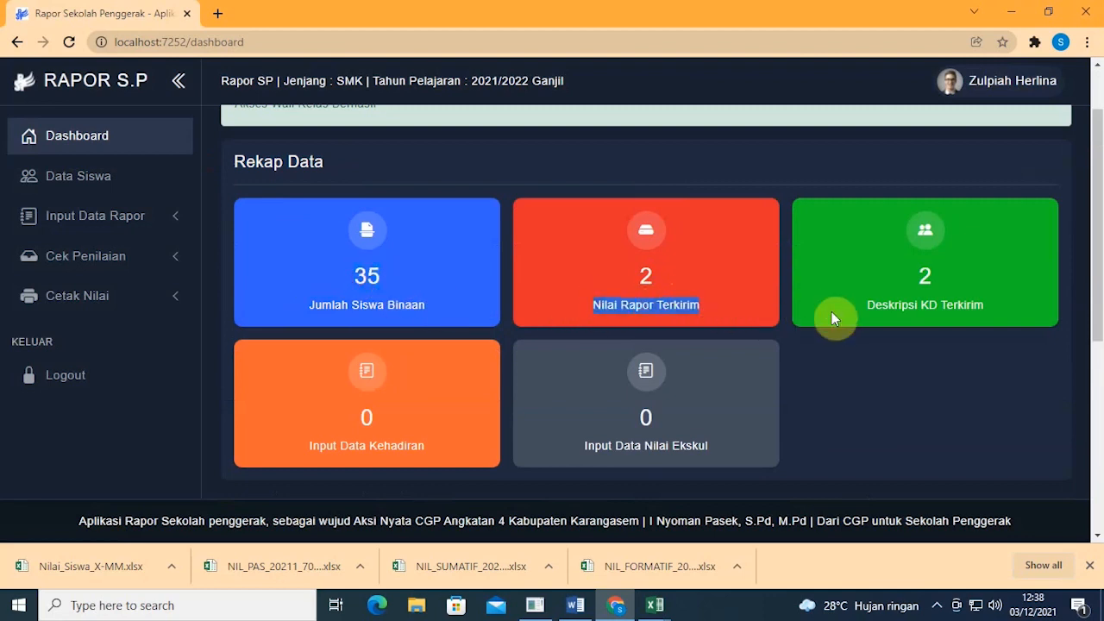
left_click_drag(868, 311, 997, 313)
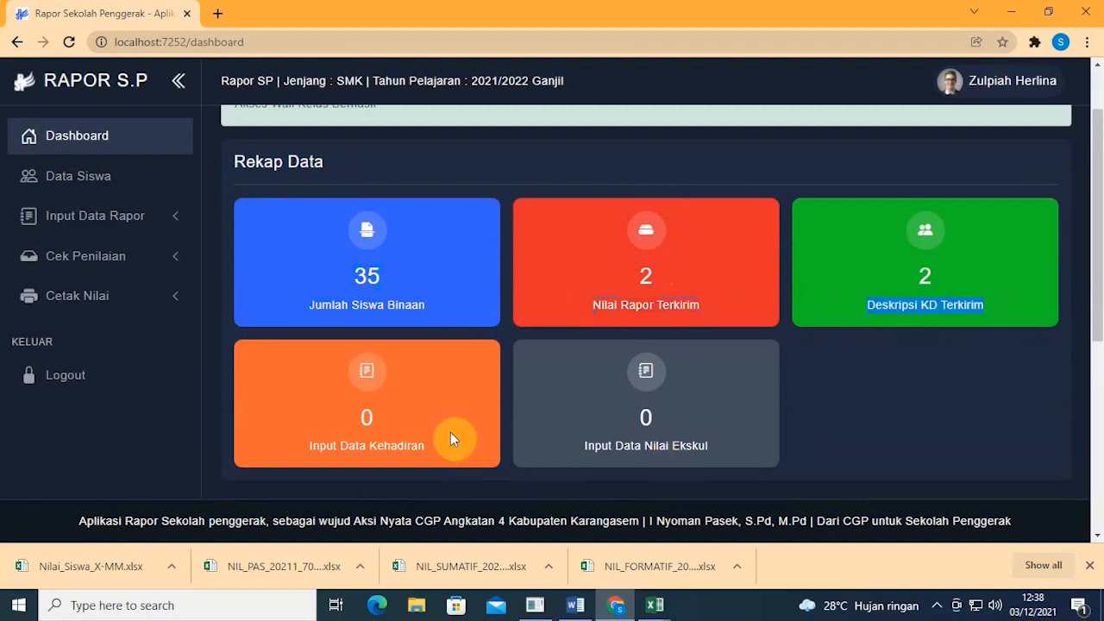
left_click(846, 450)
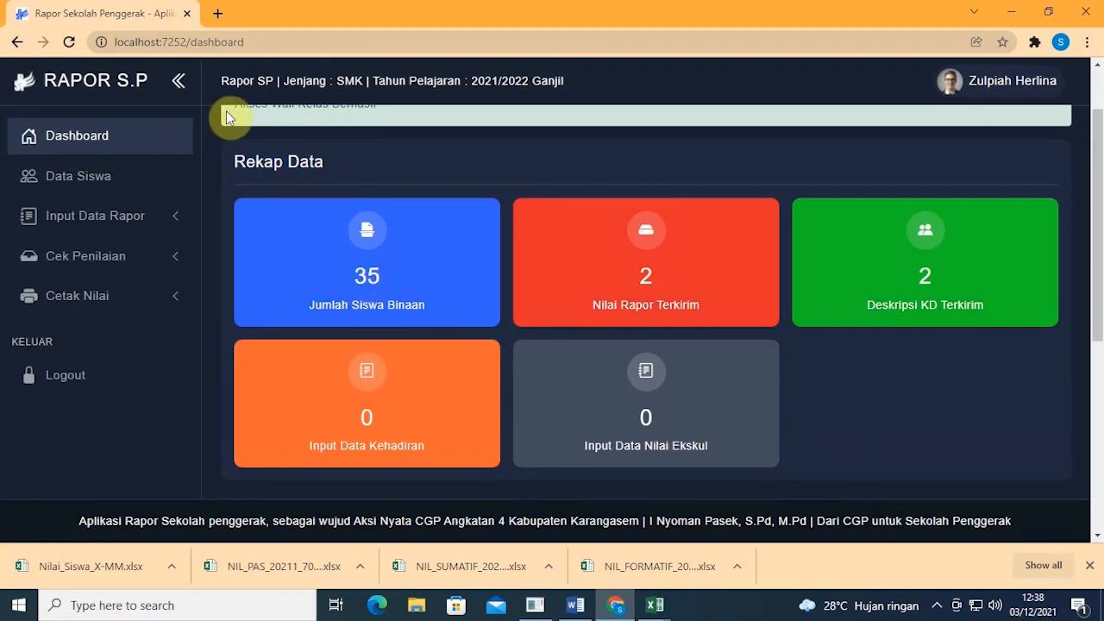
scroll(227, 117, "up", 2)
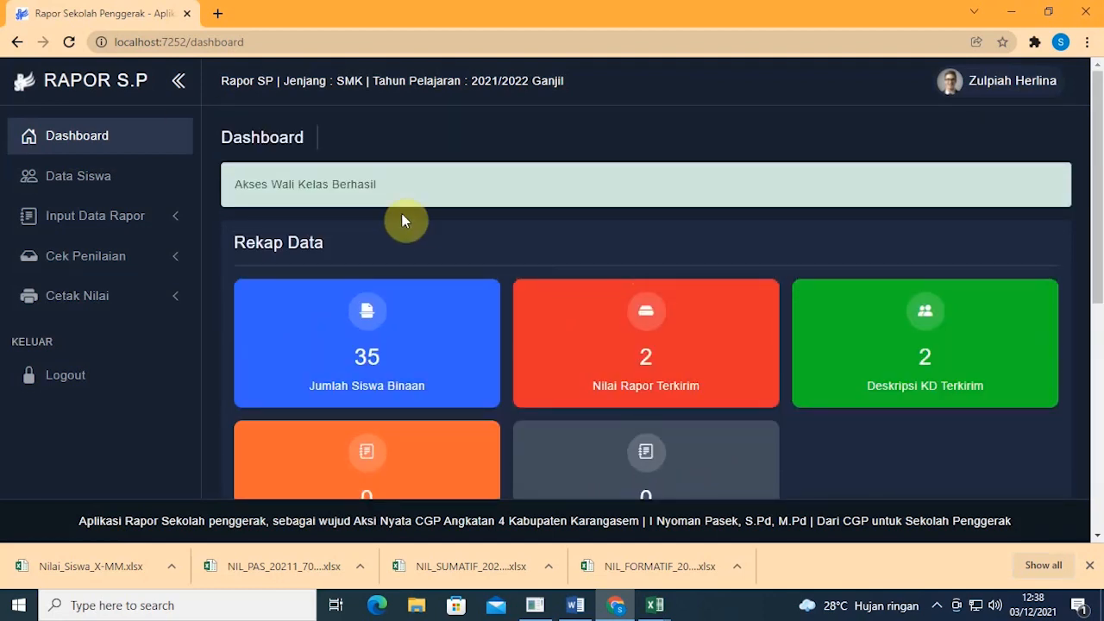
Step: Open Data Siswa and view the first student's full details
left_click(142, 182)
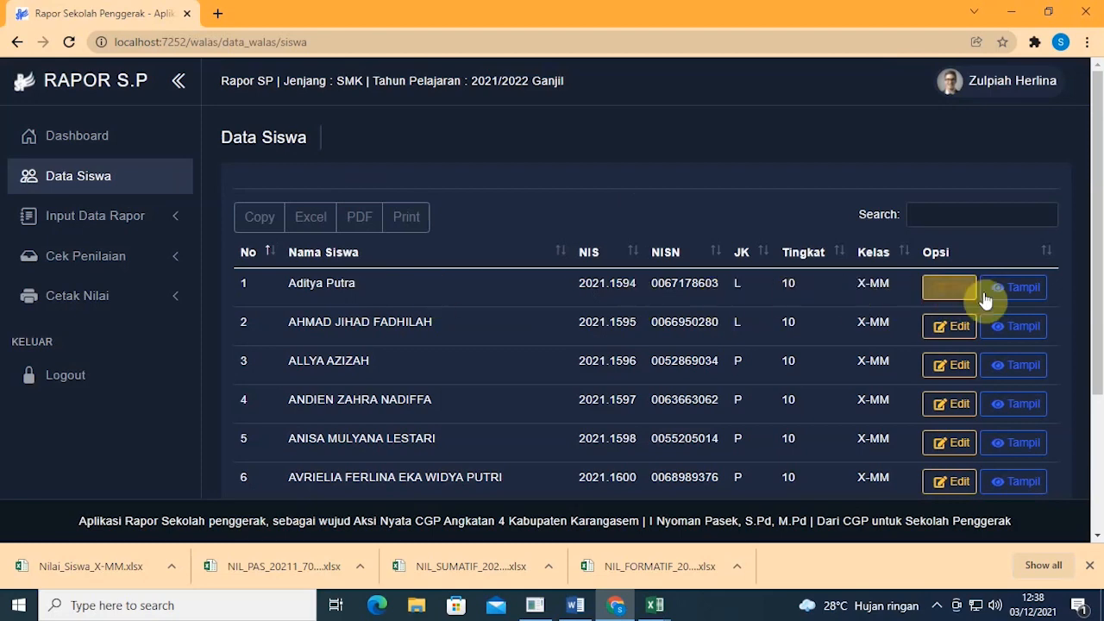
left_click(1019, 292)
scroll(754, 295, "down", 5)
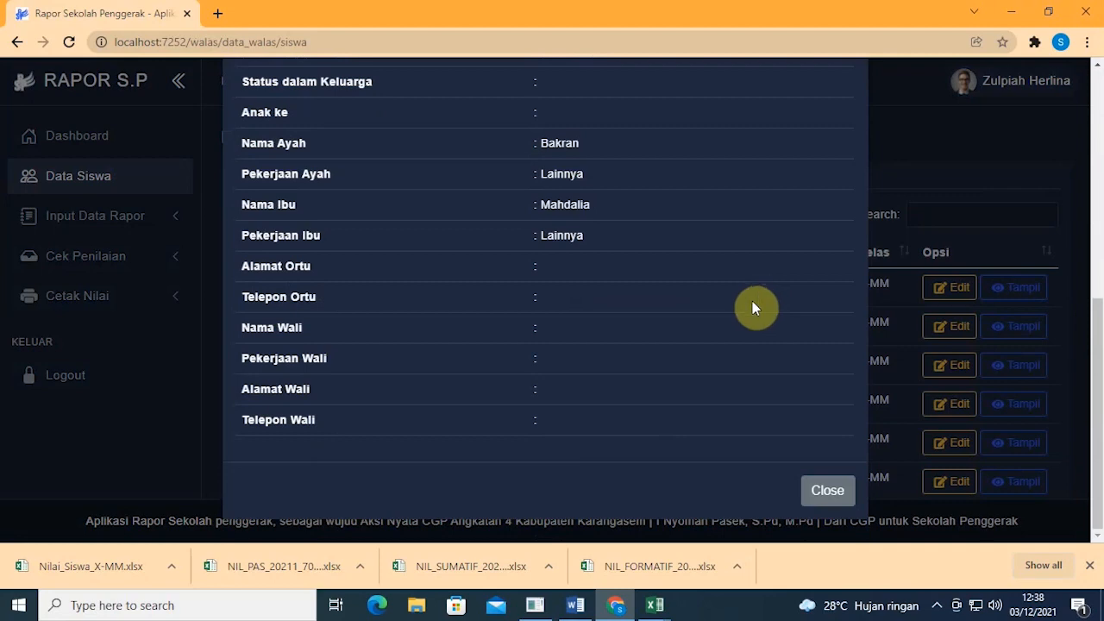
scroll(598, 328, "up", 3)
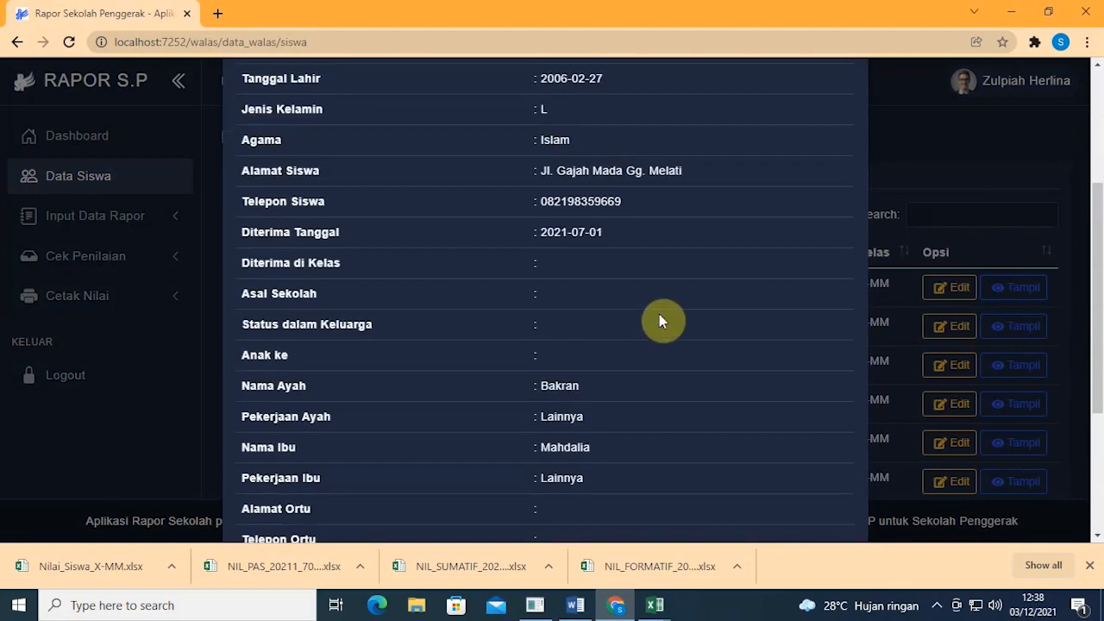
scroll(616, 312, "up", 3)
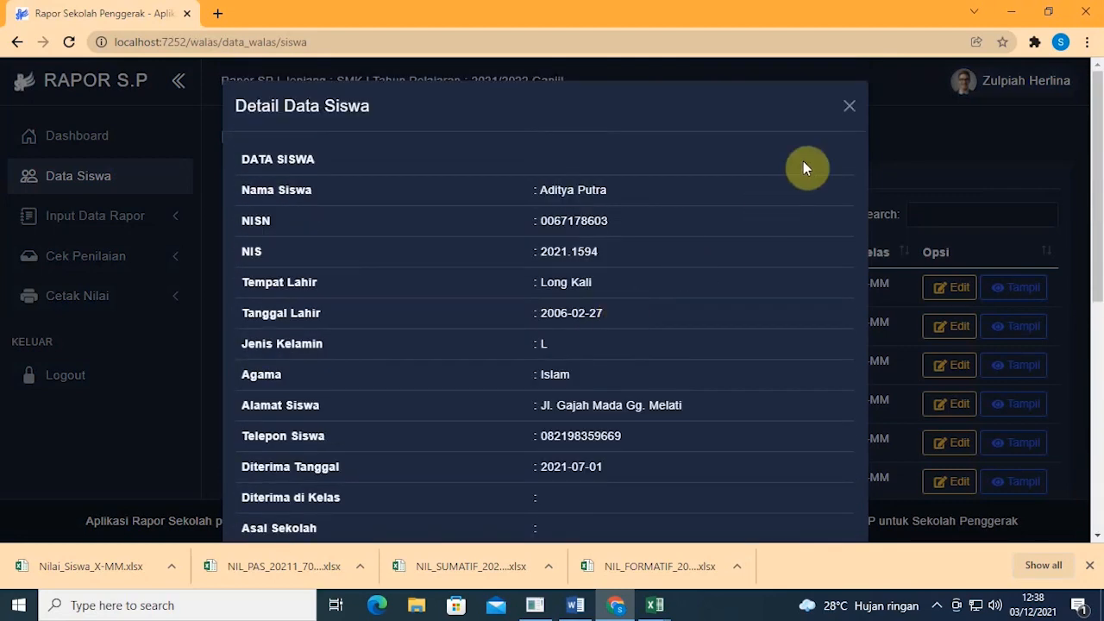
left_click(851, 110)
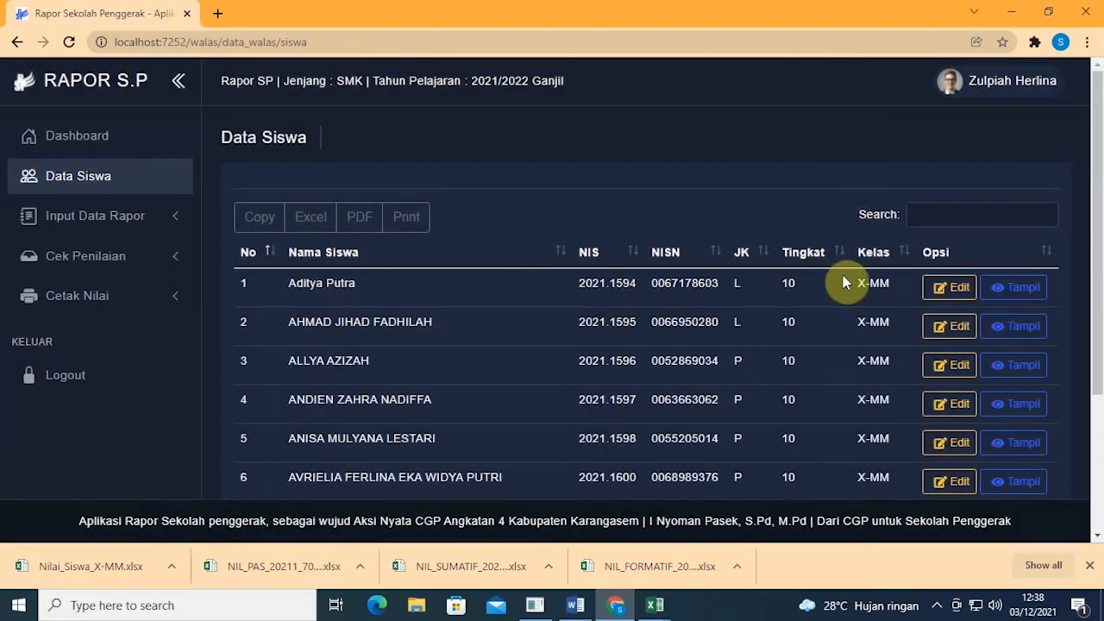
Step: Edit the first student's supplementary data, checking the parent and guardian address and phone fields
left_click(956, 287)
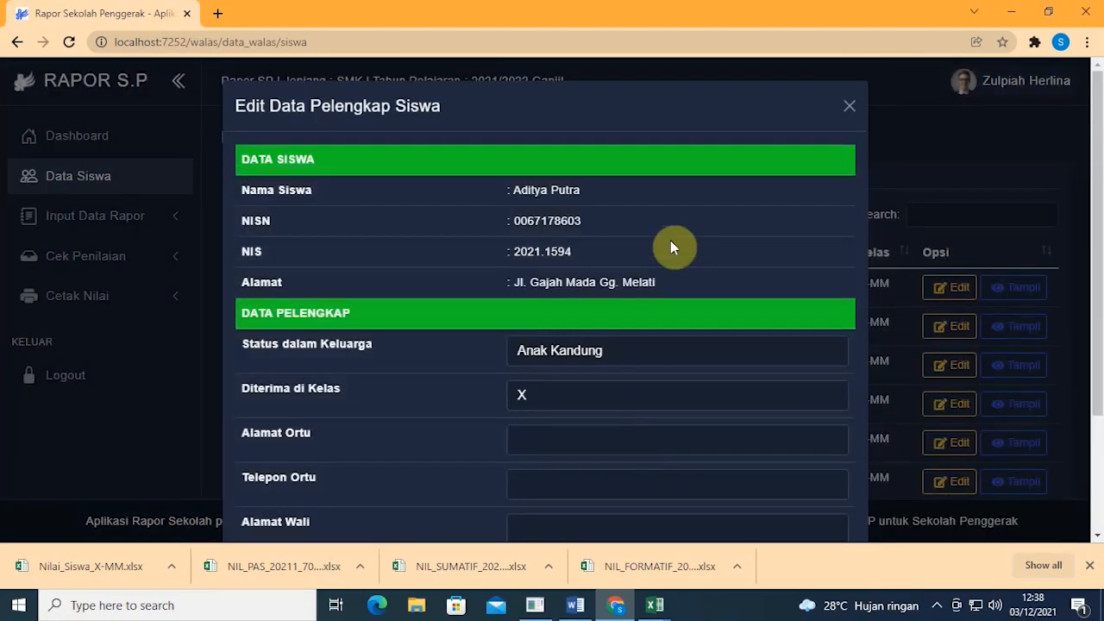
scroll(655, 257, "down", 2)
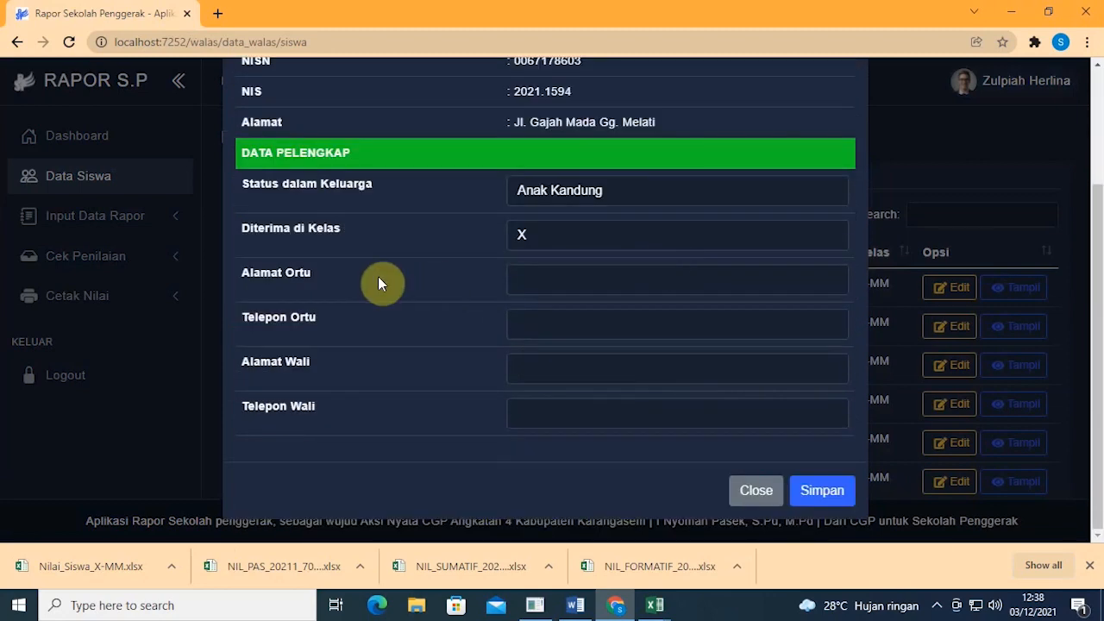
scroll(380, 277, "up", 1)
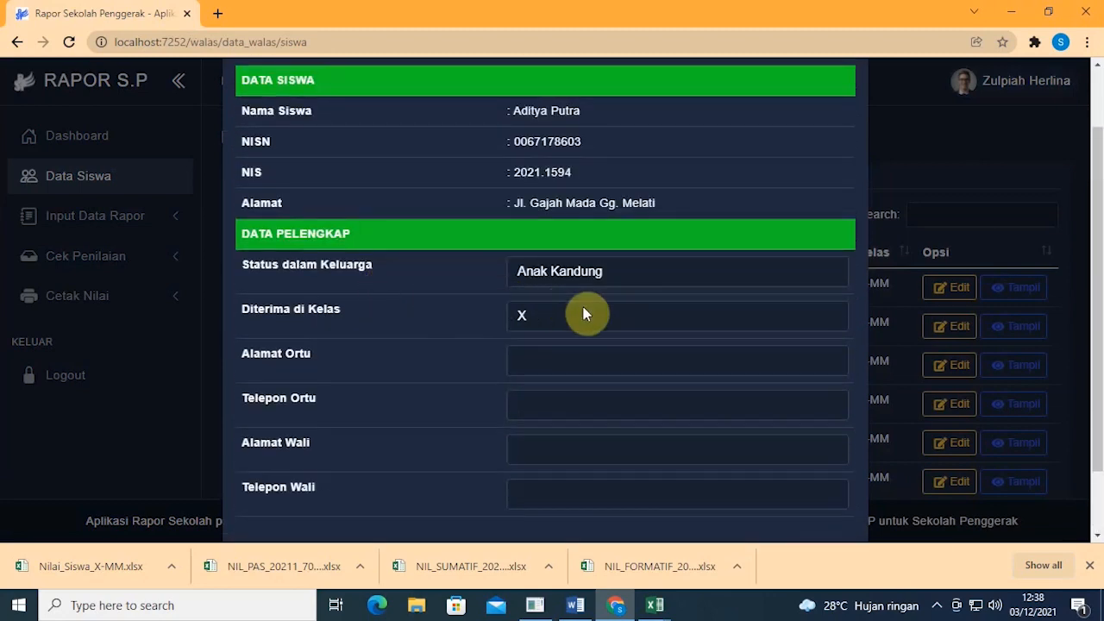
left_click(520, 356)
left_click(576, 403)
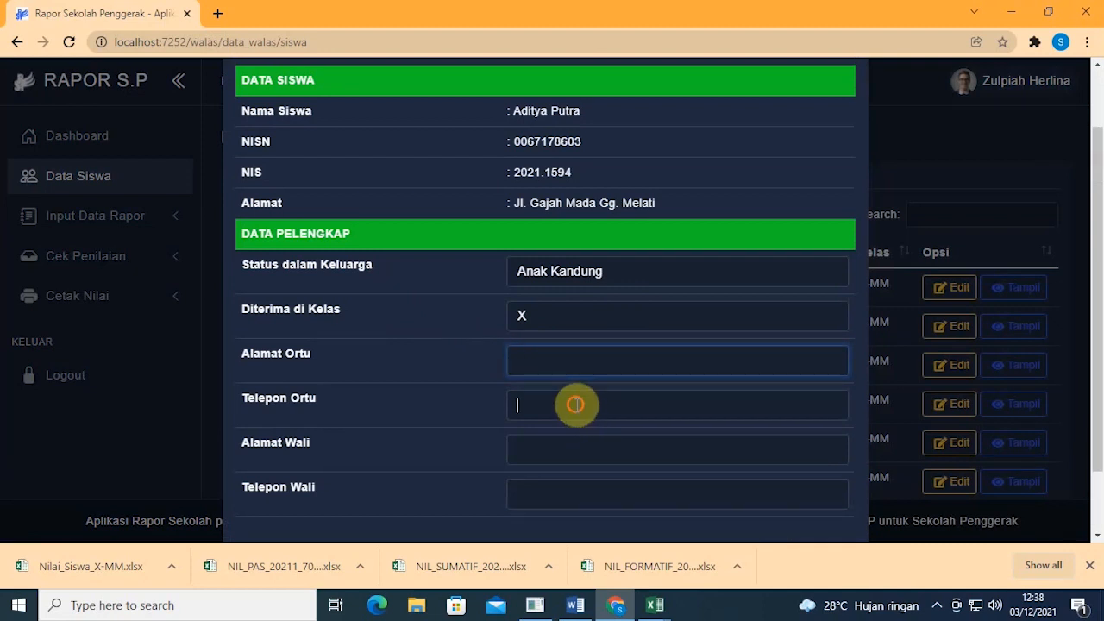
left_click(593, 457)
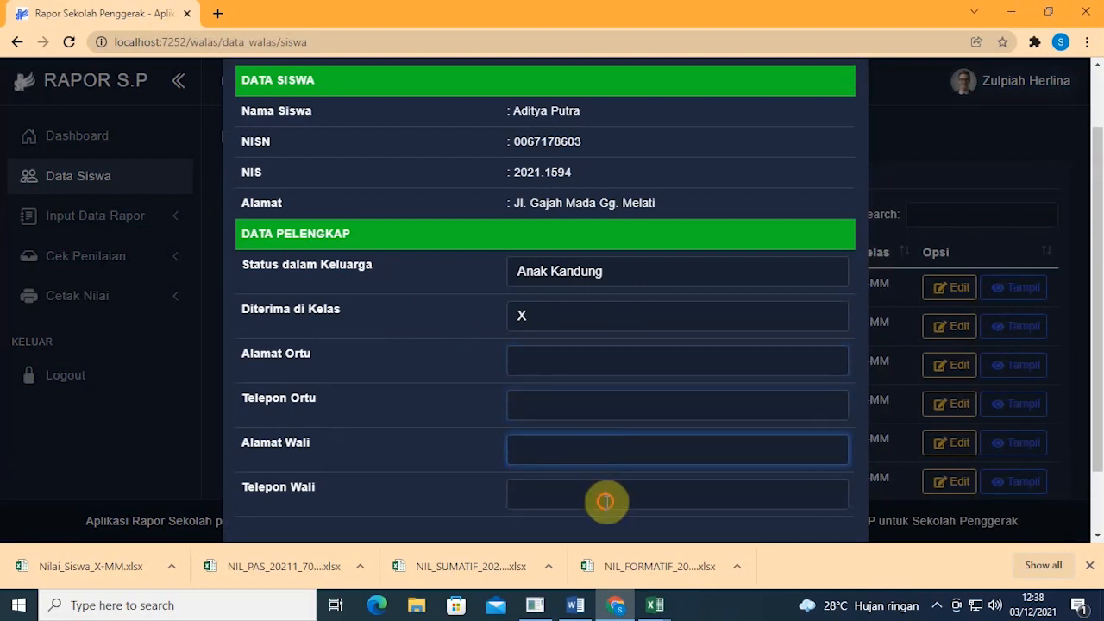
left_click(604, 498)
scroll(579, 341, "down", 1)
left_click(559, 276)
scroll(565, 275, "up", 2)
scroll(568, 271, "down", 2)
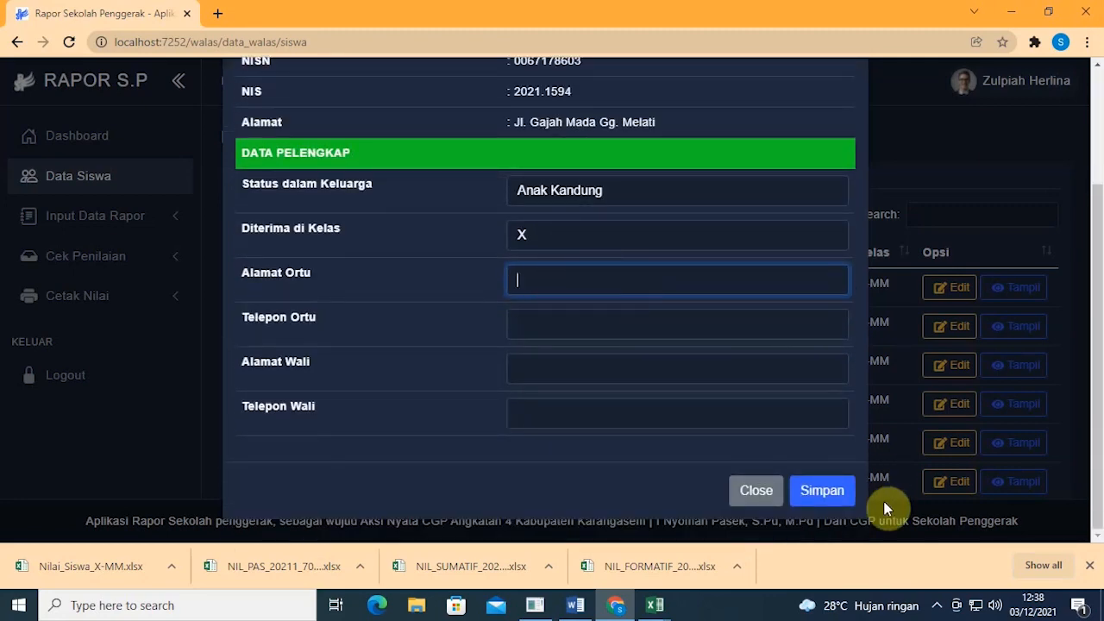
Step: Save the supplementary data, getting the 'Berhasil Menyimpan Data' confirmation
left_click(844, 492)
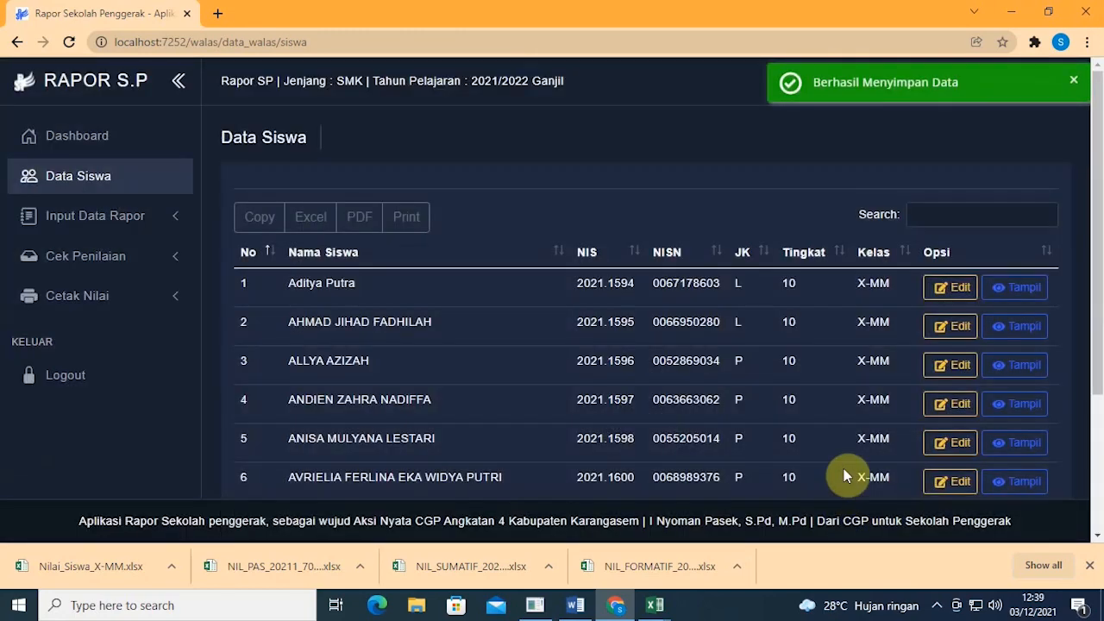
scroll(893, 316, "down", 3)
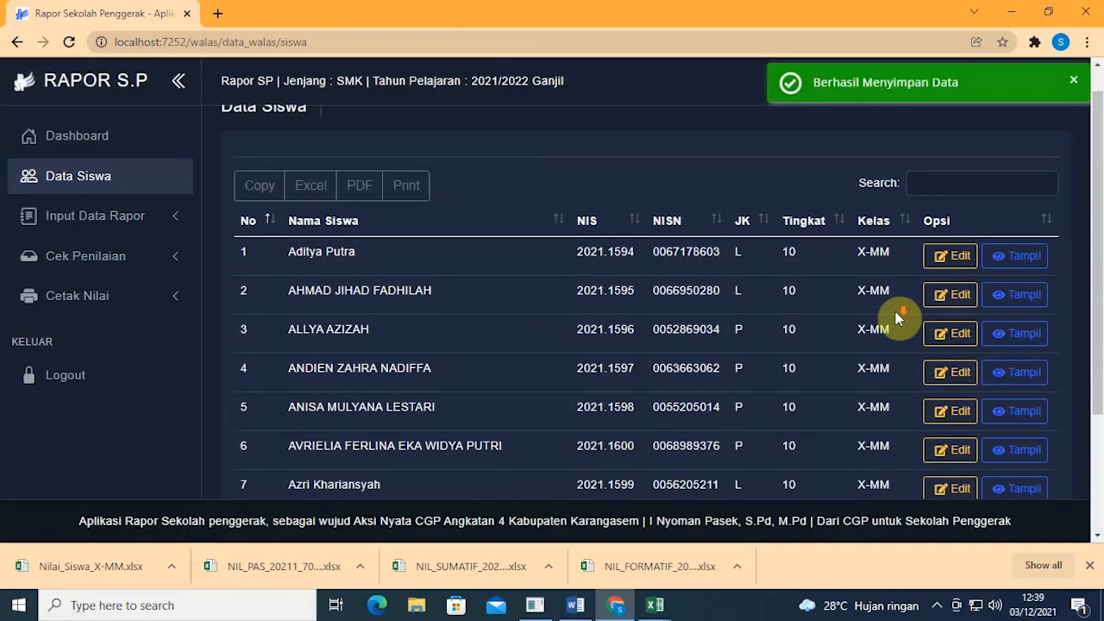
scroll(892, 316, "up", 3)
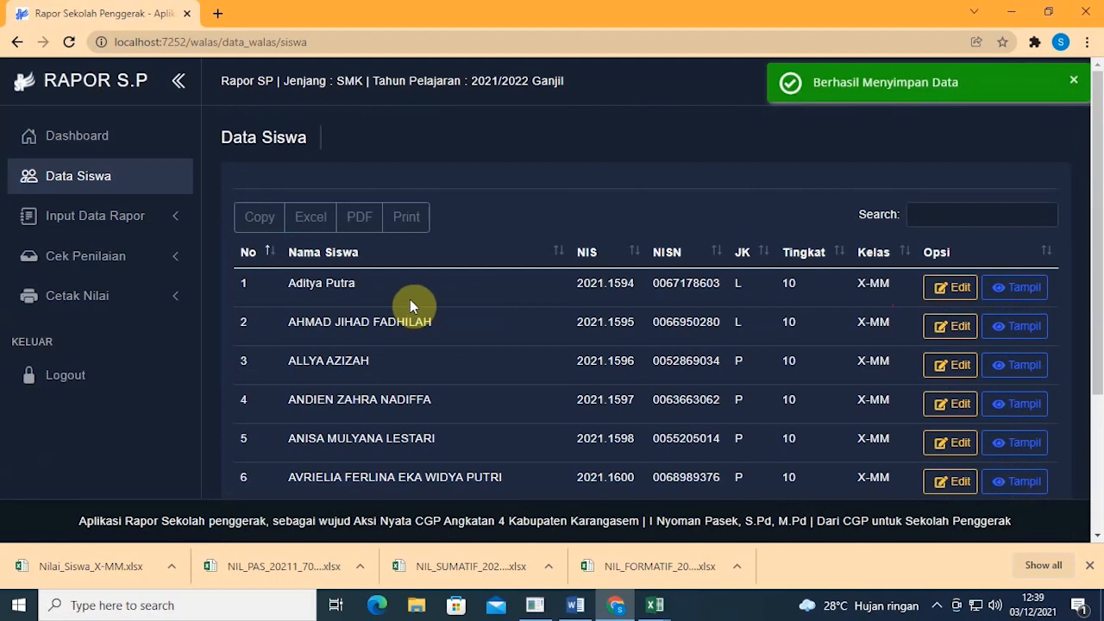
Step: Open Input Kehadiran under Input Data Rapor and load class X-MM, Semester 1
left_click(163, 232)
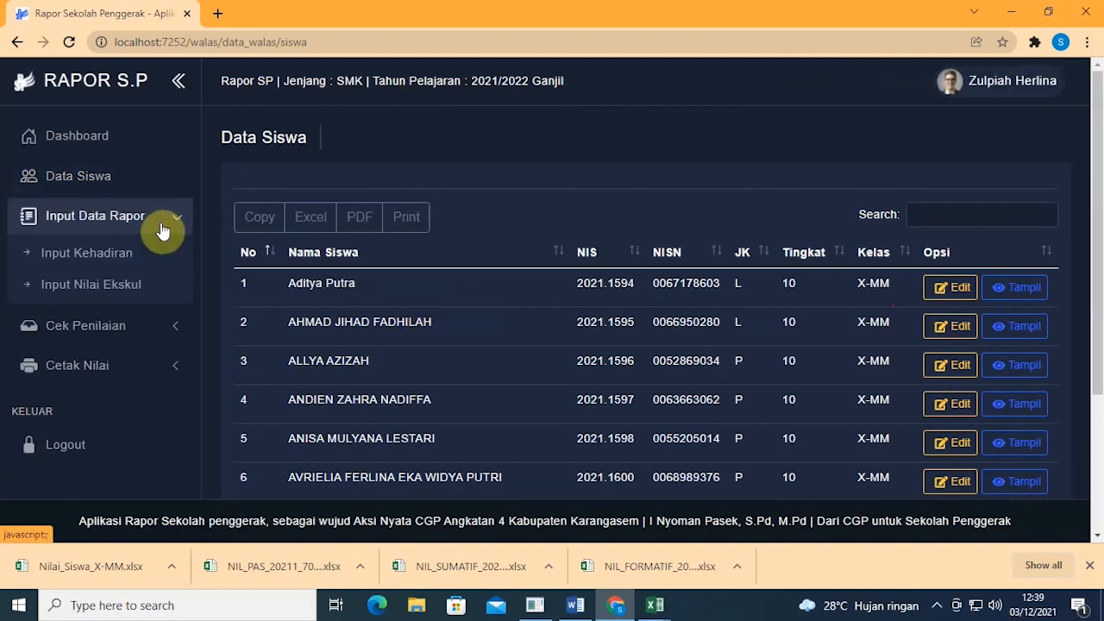
left_click(163, 231)
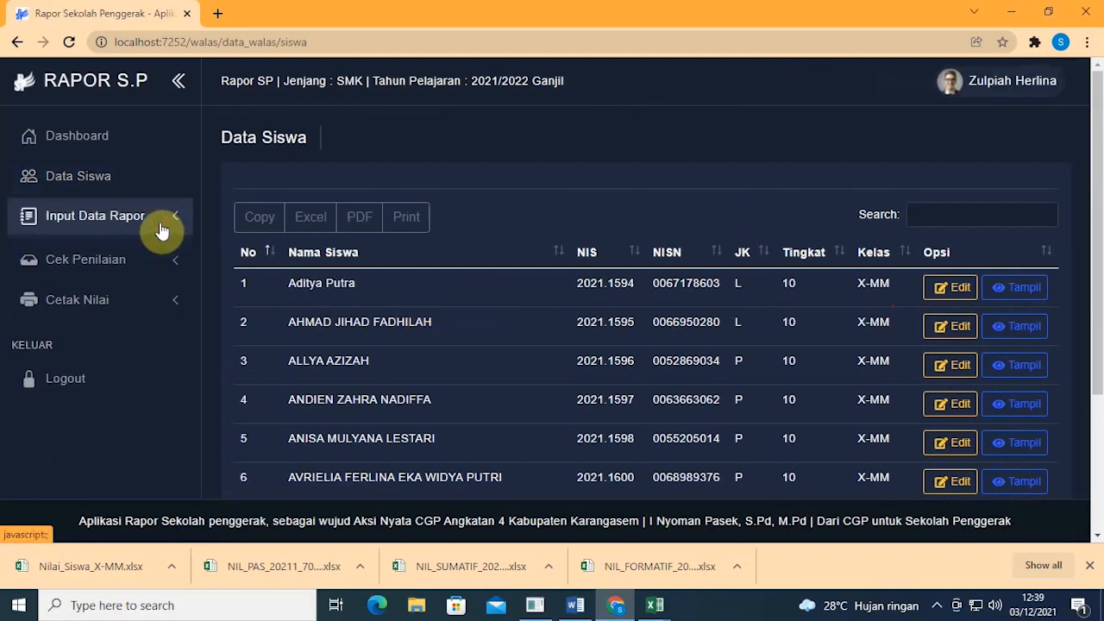
left_click(95, 225)
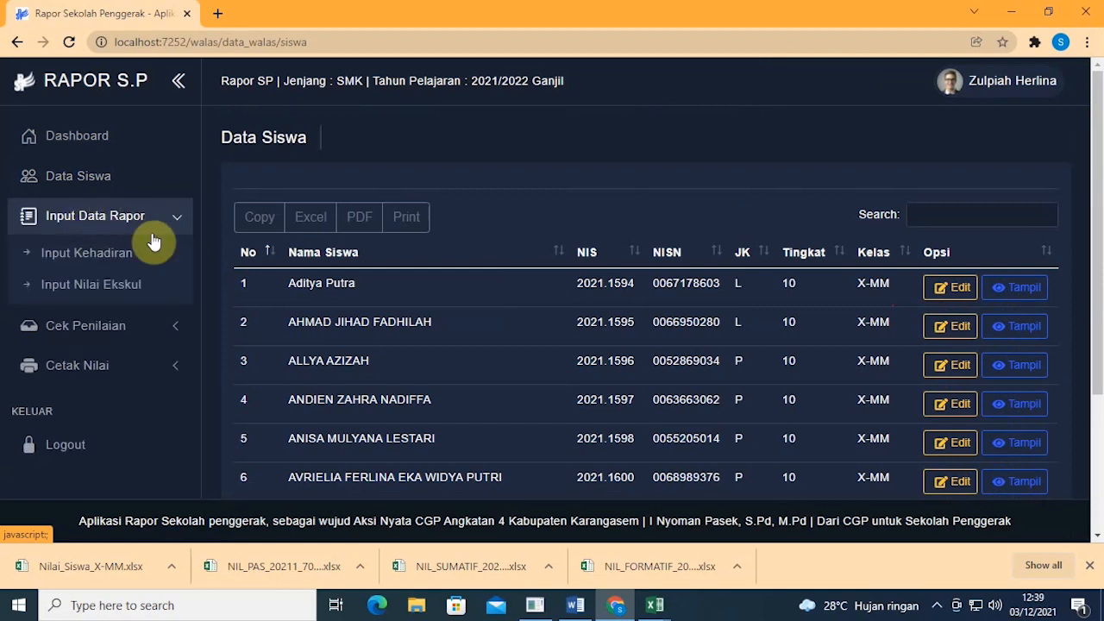
left_click(127, 262)
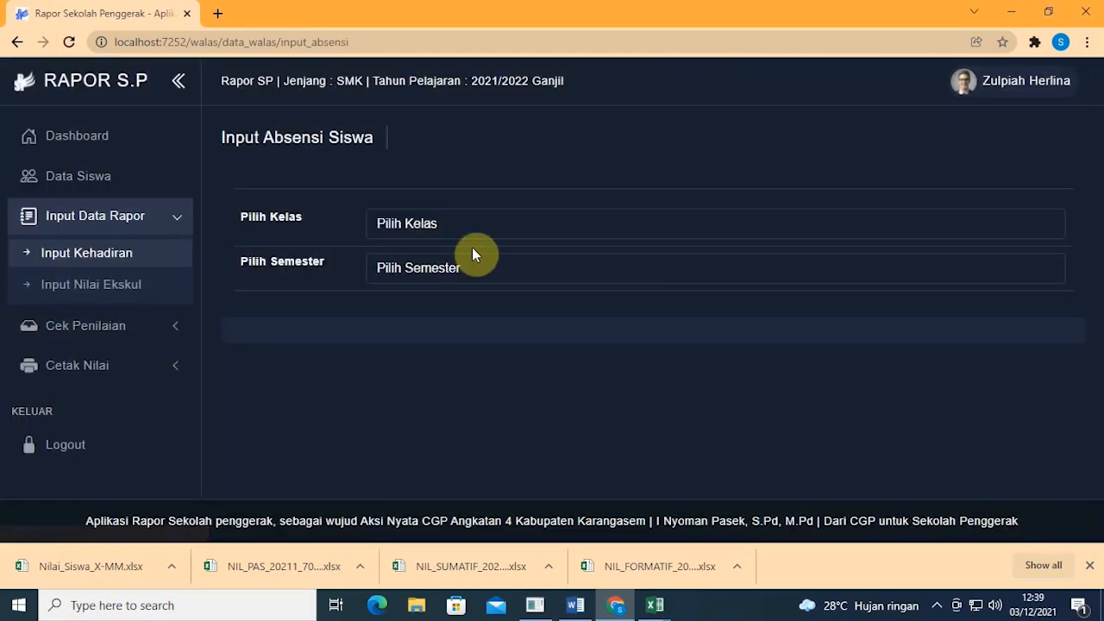
left_click(475, 225)
left_click(468, 259)
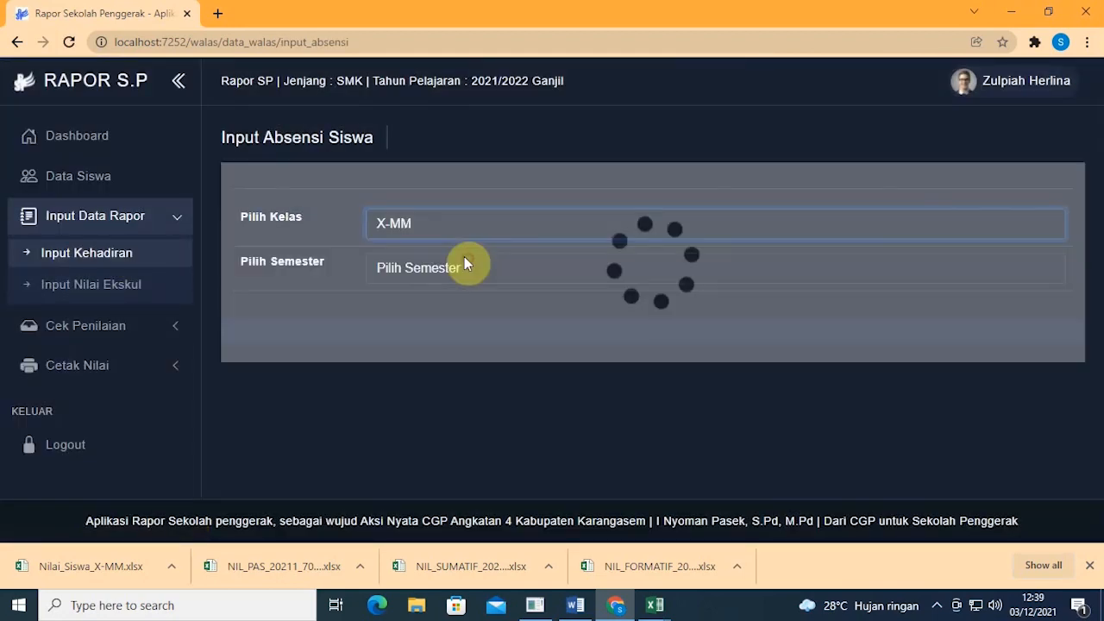
left_click(457, 263)
left_click(451, 304)
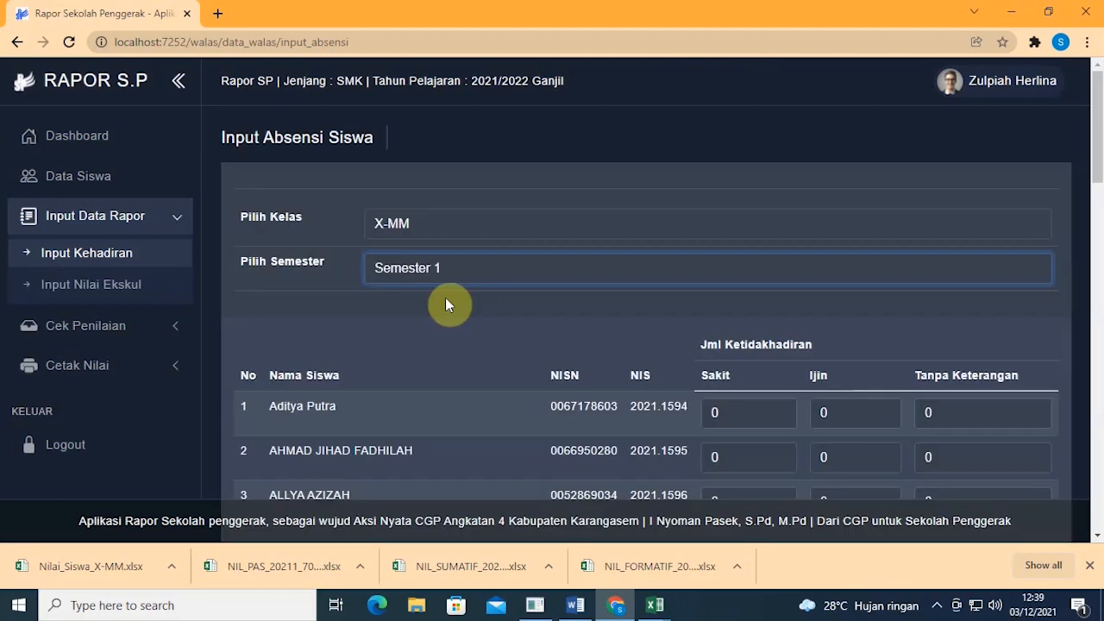
Step: Check the first student's sick, permitted and unexcused absence counts, then go to Input Nilai Ekskul
scroll(446, 298, "down", 2)
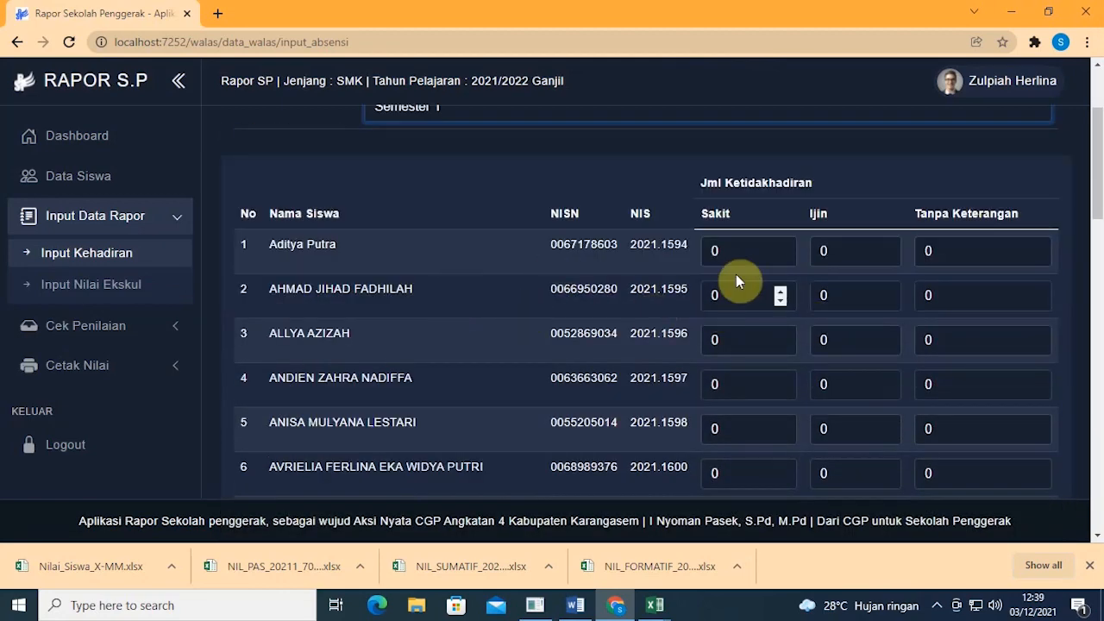
left_click_drag(744, 254, 715, 252)
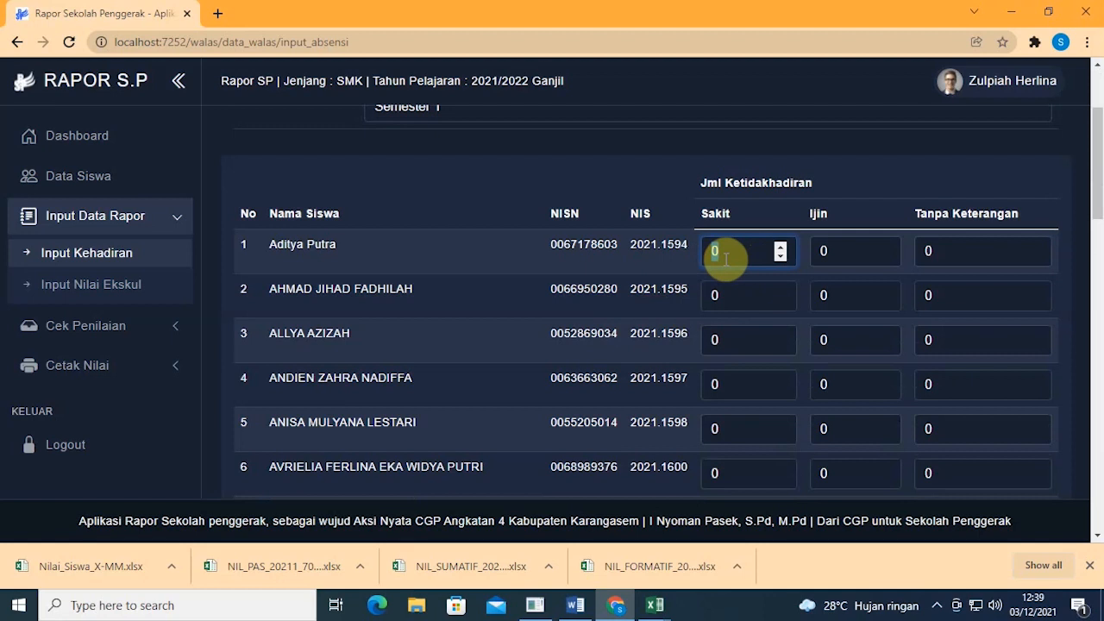
left_click(851, 256)
left_click(1006, 257)
scroll(878, 289, "down", 8)
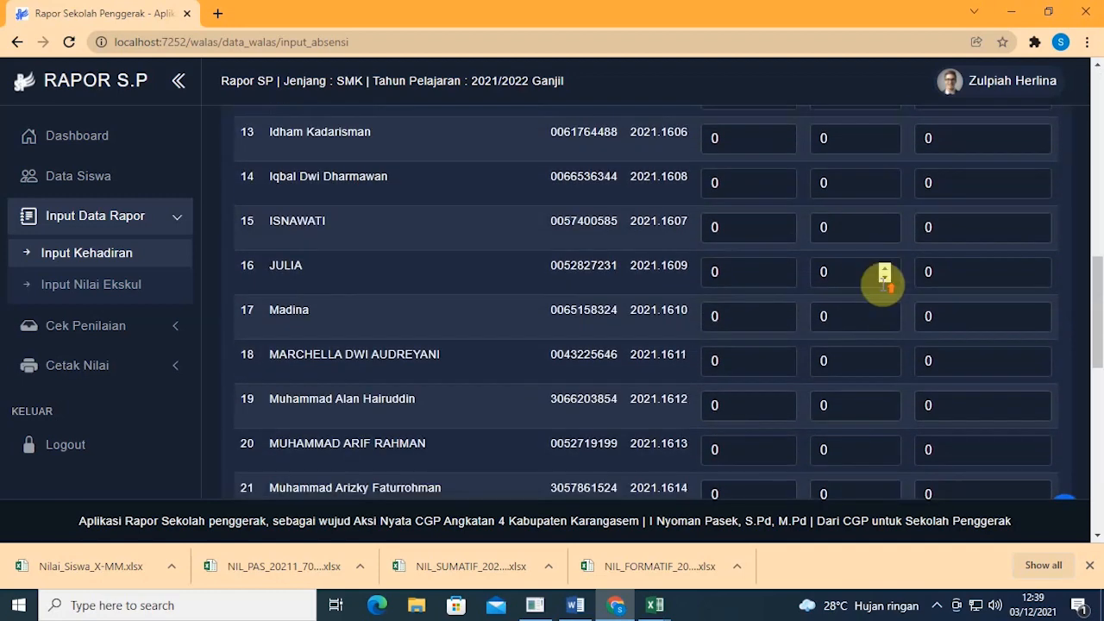
scroll(878, 289, "up", 6)
scroll(878, 285, "up", 4)
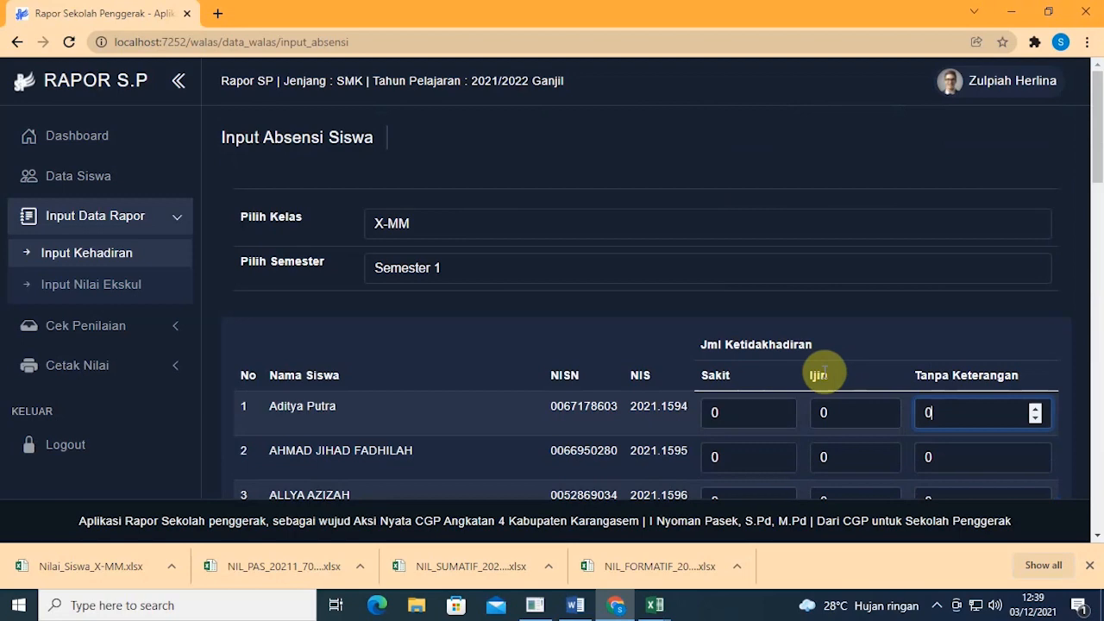
scroll(848, 379, "down", 1)
left_click(93, 287)
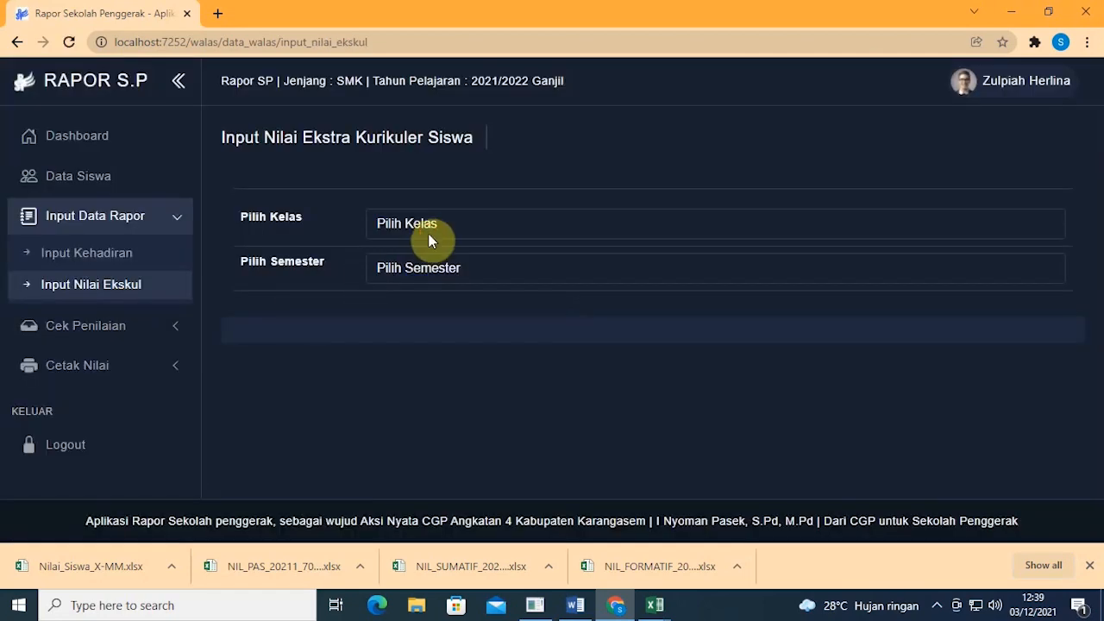
Step: Select class X-MM and Semester 1 so the extracurricular list loads showing "Data Kosong."
left_click(428, 236)
left_click(429, 262)
left_click(428, 267)
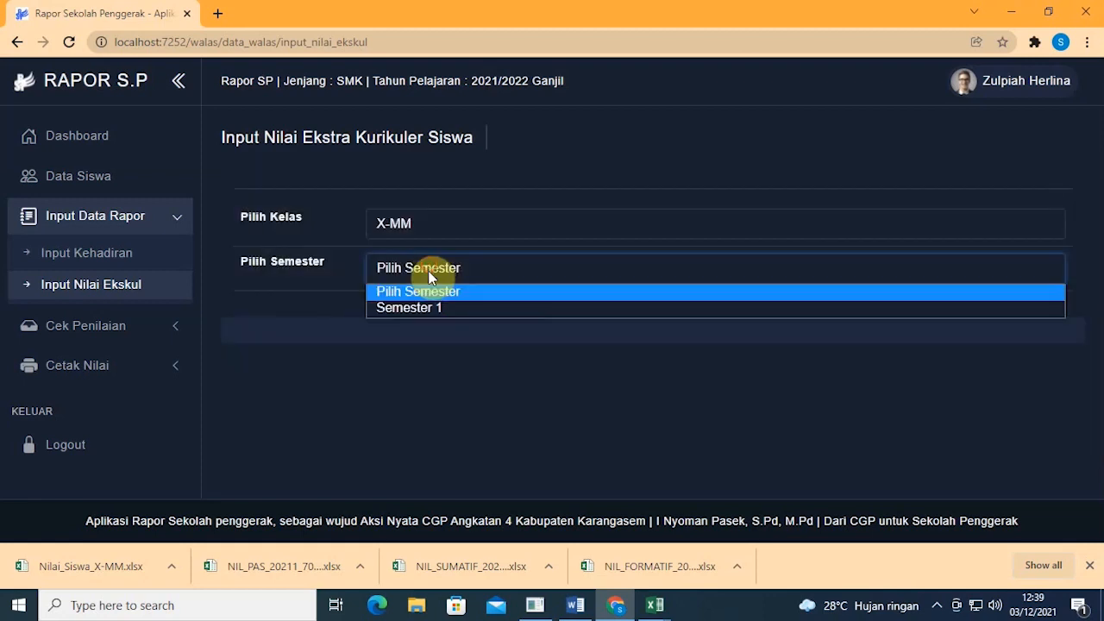
left_click(428, 311)
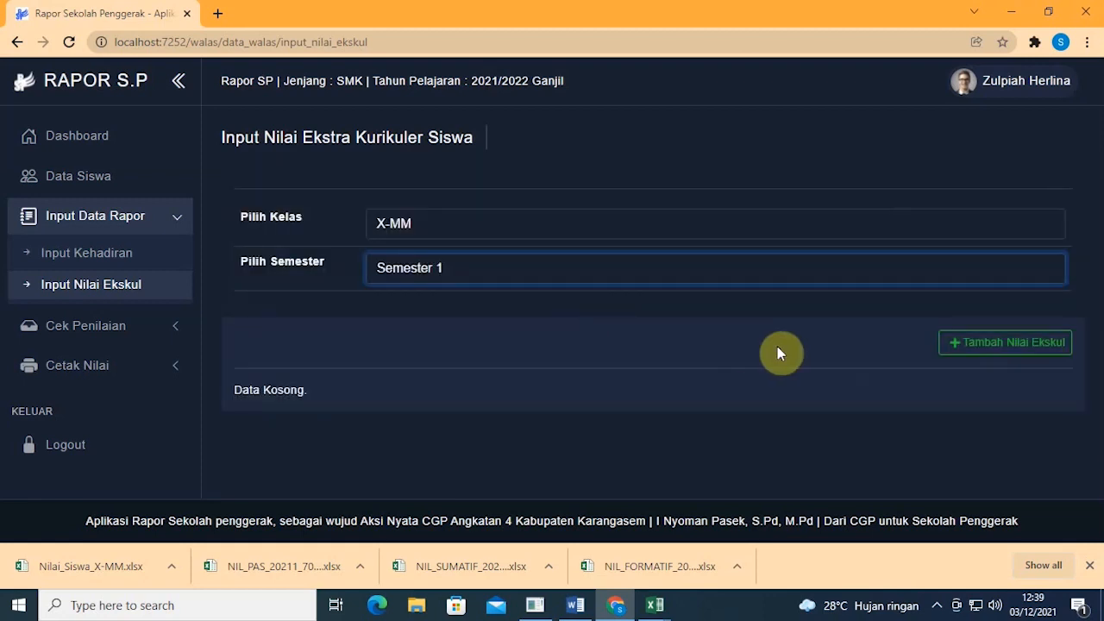
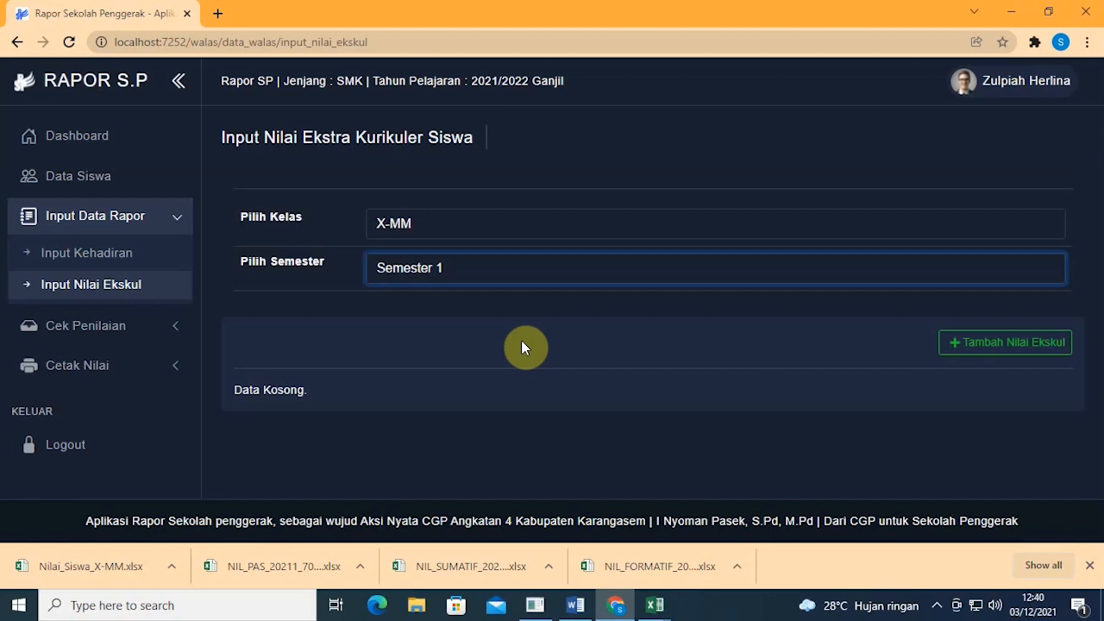
Step: Open the Tambah Nilai Ekskul entry table for the X-MM students
left_click(956, 345)
scroll(950, 348, "down", 1)
scroll(918, 349, "down", 4)
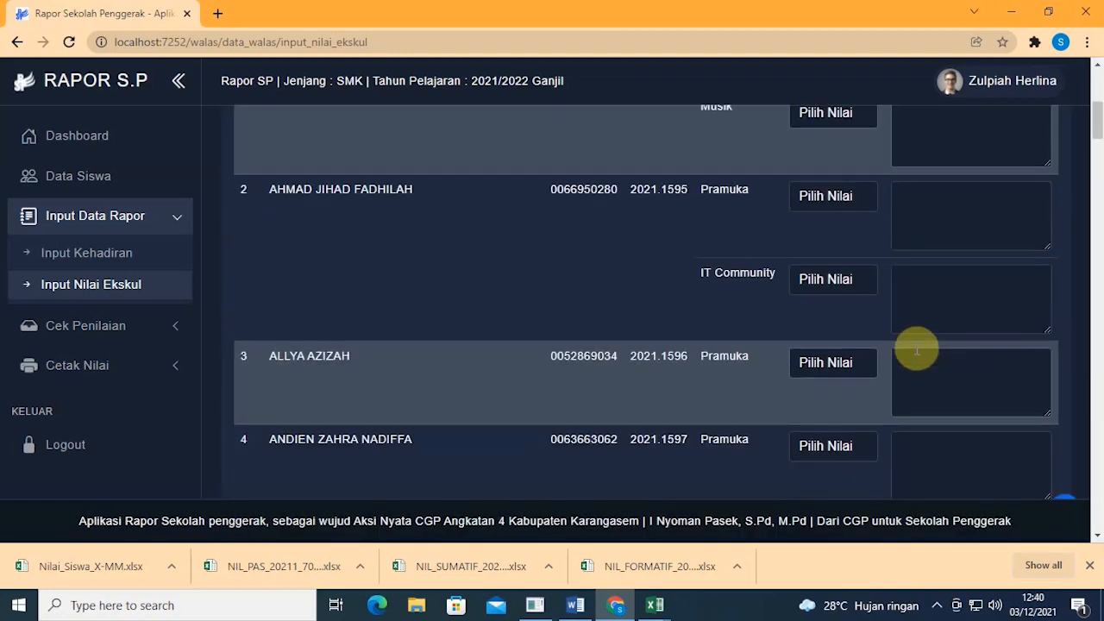
scroll(905, 353, "up", 2)
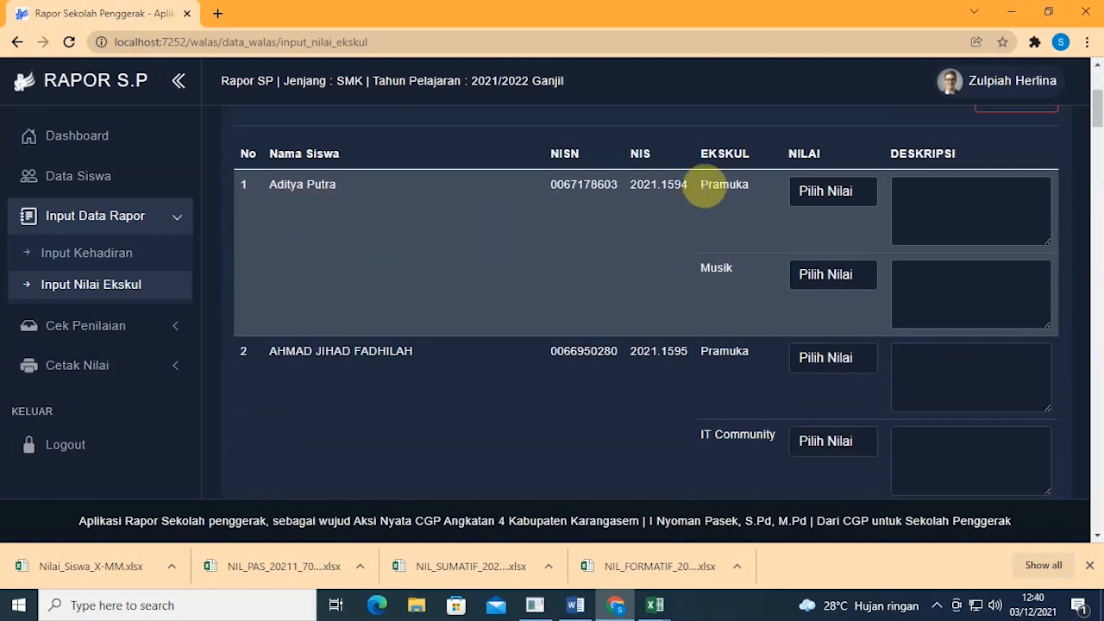
Step: Look over the students' Pramuka and Musik activity rows in the table
left_click_drag(703, 187, 755, 191)
left_click(699, 272)
double_click(700, 273)
scroll(561, 287, "down", 2)
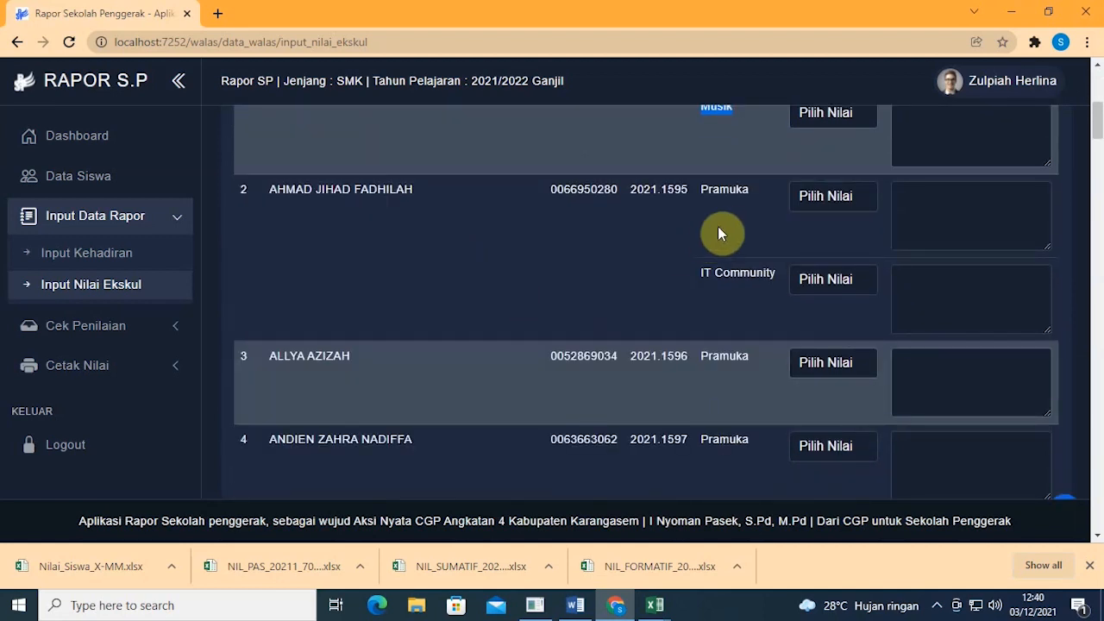
left_click_drag(703, 207, 747, 198)
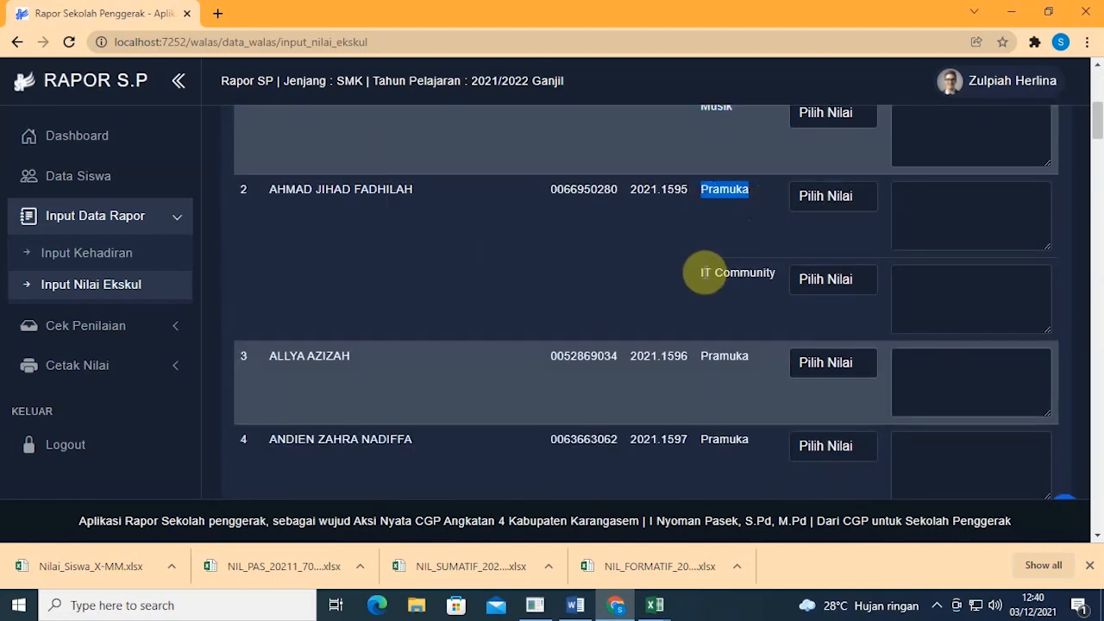
left_click(702, 273)
left_click_drag(724, 272, 787, 272)
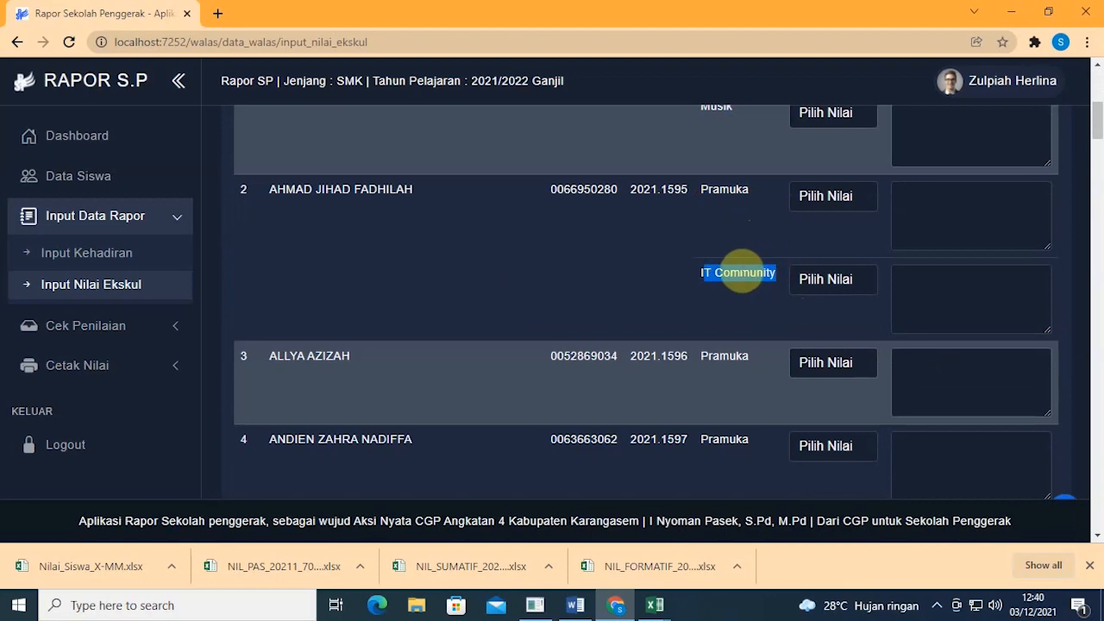
scroll(740, 277, "down", 5)
scroll(738, 280, "down", 12)
scroll(734, 283, "up", 14)
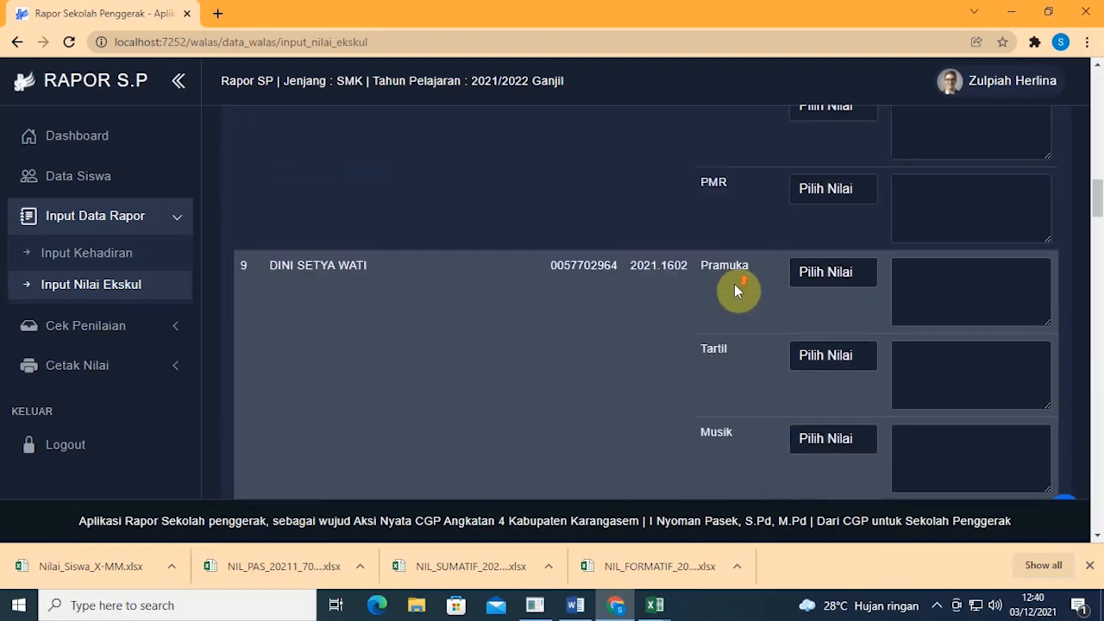
scroll(733, 281, "up", 5)
scroll(732, 279, "up", 2)
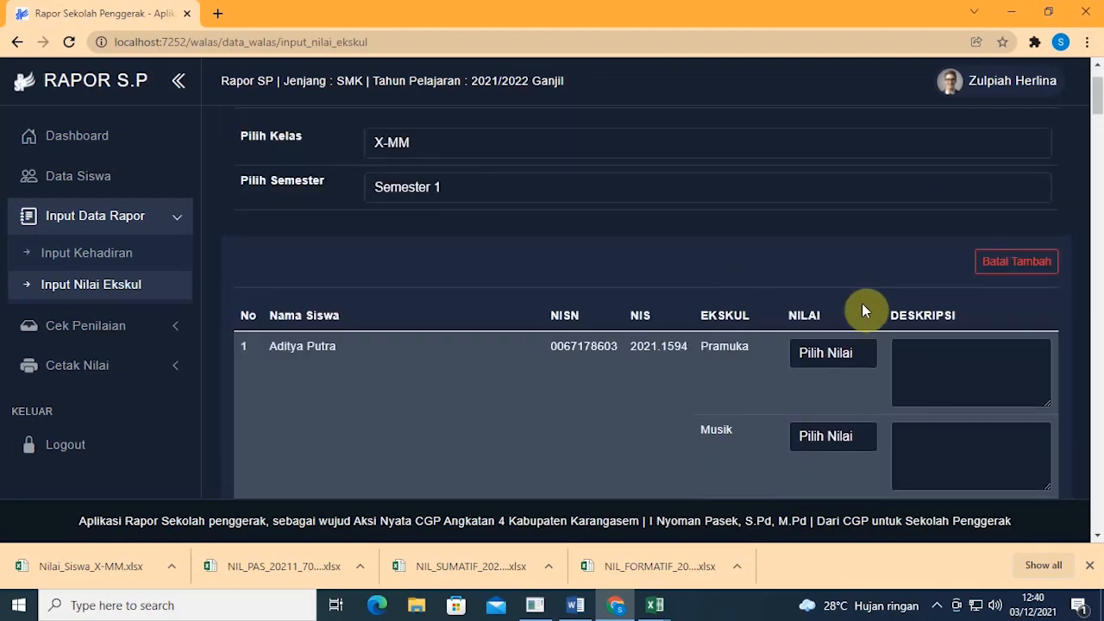
Step: Grade the first student's Pramuka as Sangat Baik and Musik as Baik
left_click(829, 358)
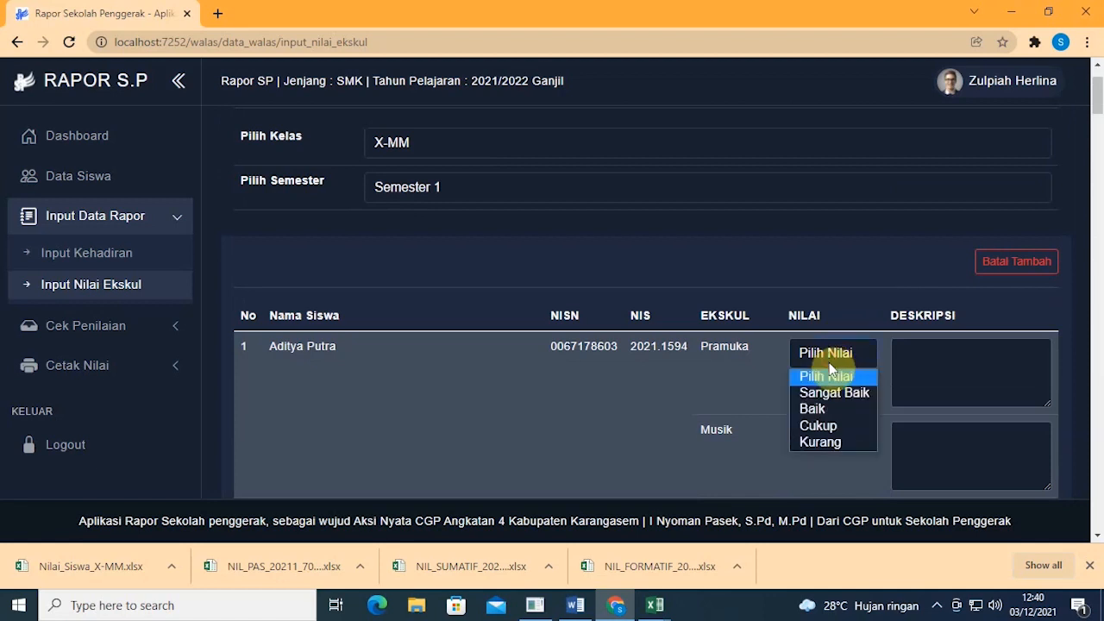
left_click(829, 392)
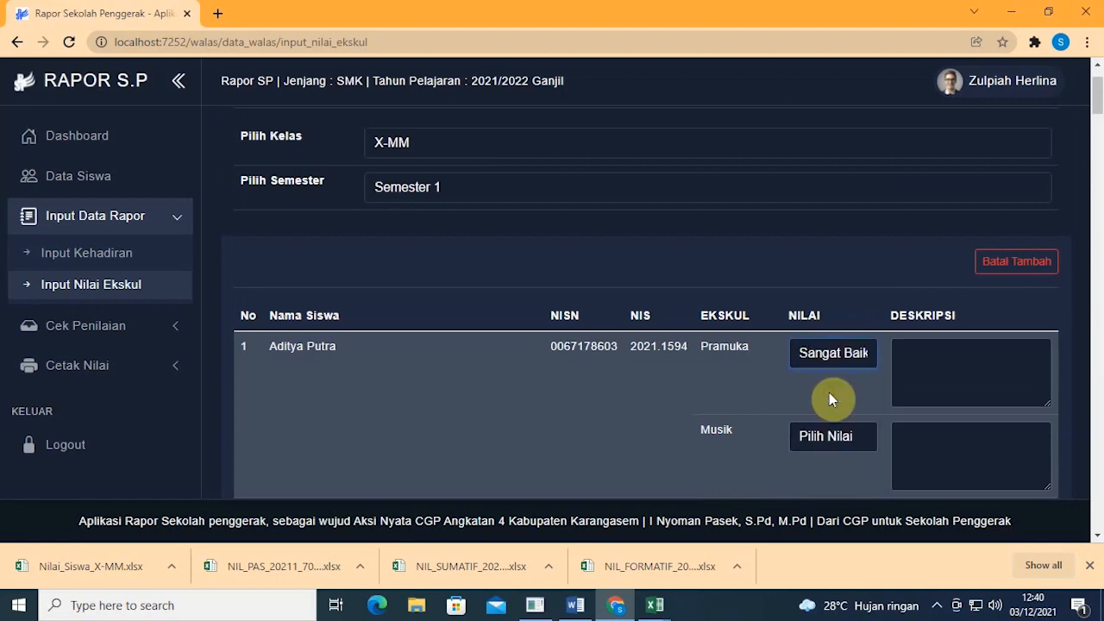
scroll(830, 392, "down", 1)
left_click(829, 363)
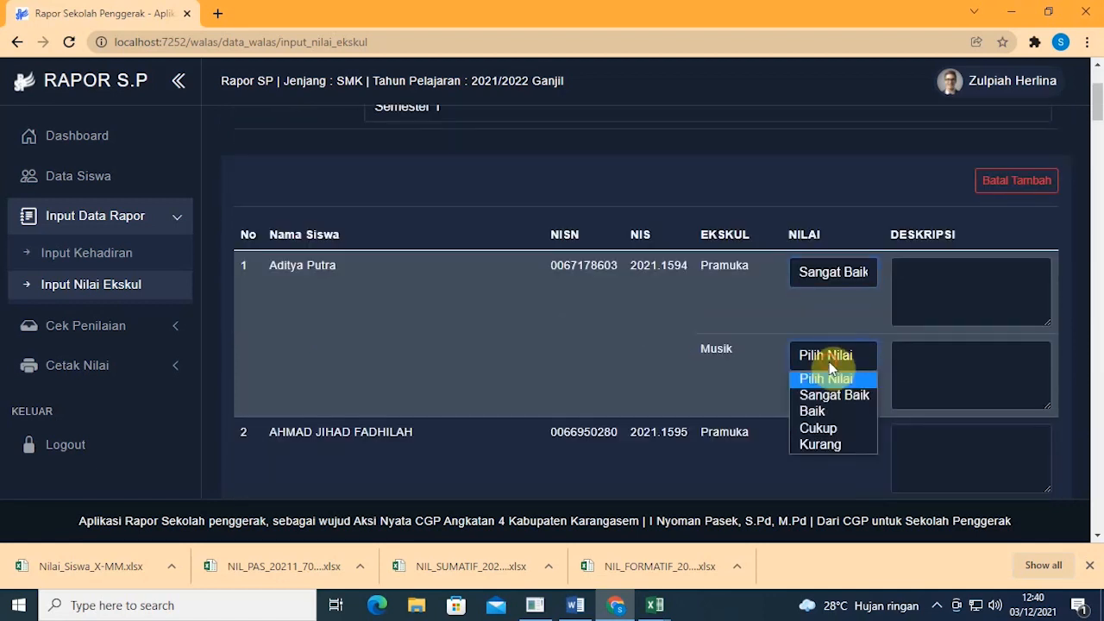
left_click(832, 410)
Step: Enter the Pramuka description 'Ananda adalah siswa yang rajin' and save with Simpan Nilai
left_click(925, 308)
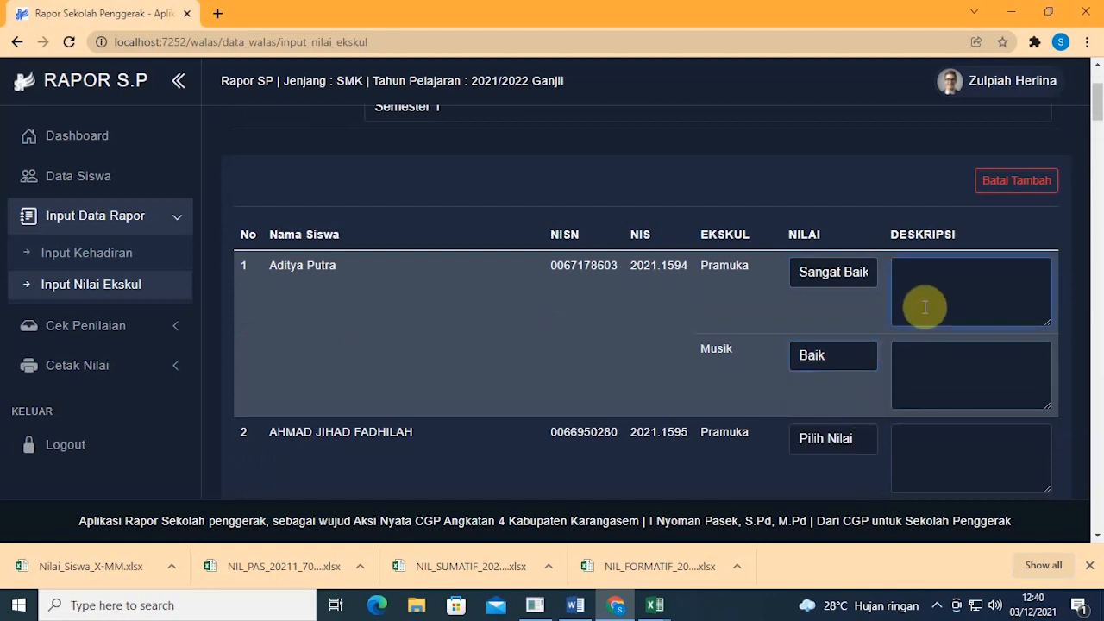
type("Ananda adalah sisw")
scroll(925, 307, "down", 1)
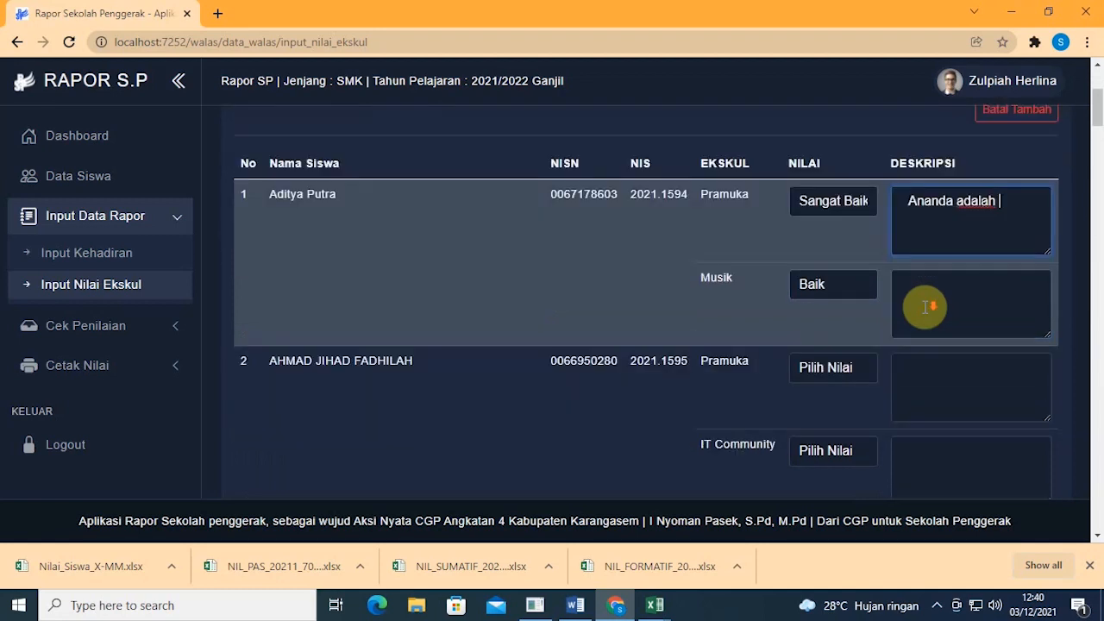
type("a yang rajin")
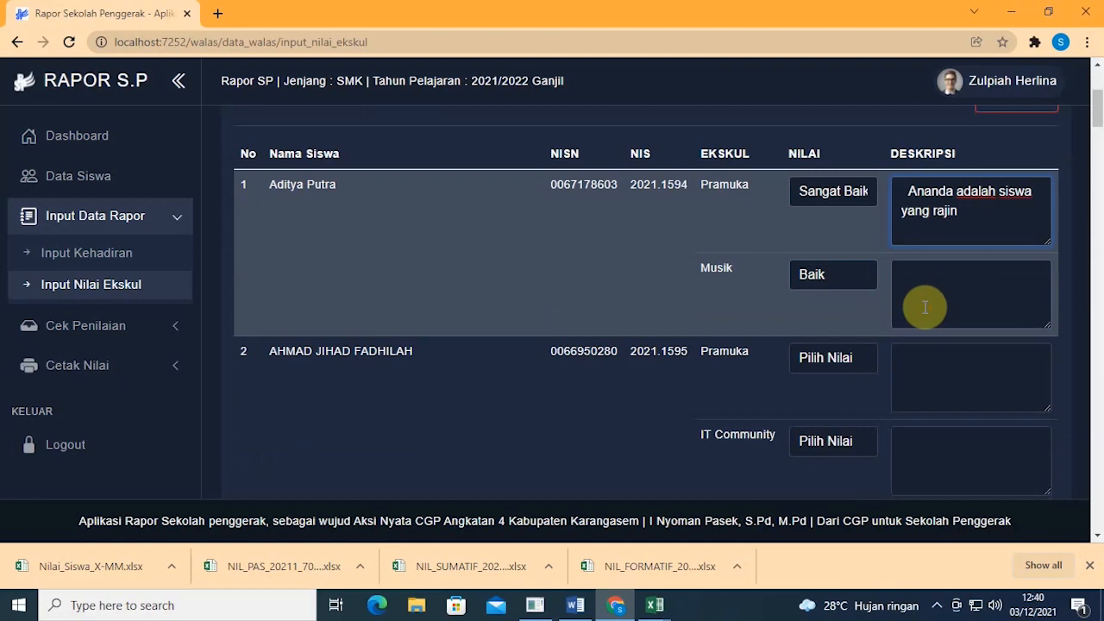
left_click(925, 307)
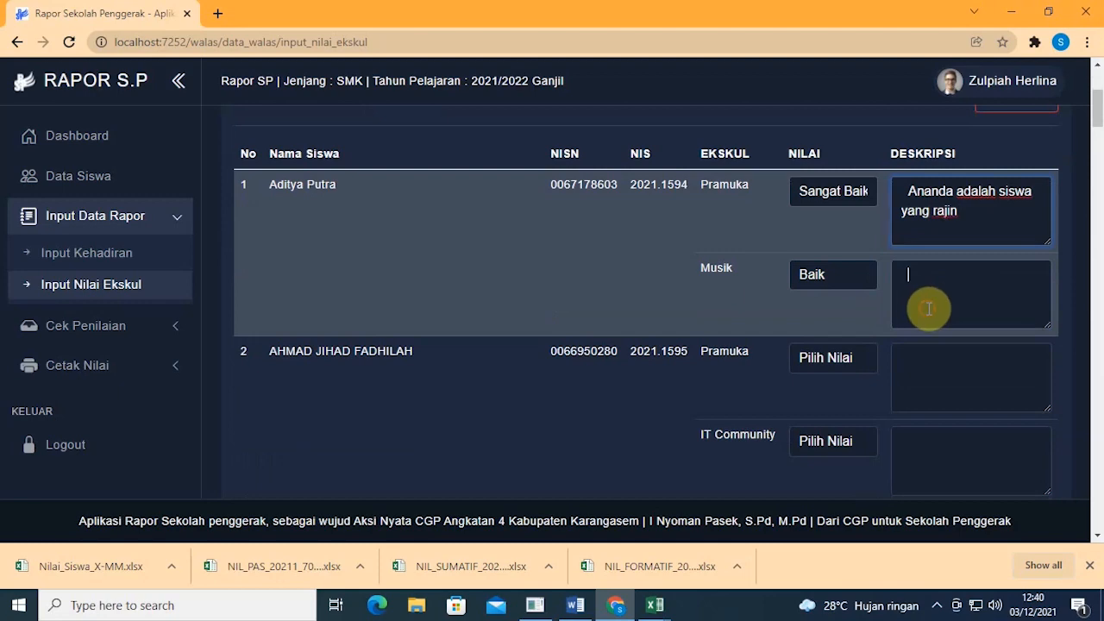
scroll(1020, 279, "down", 1)
scroll(1020, 279, "down", 3)
left_click_drag(1097, 142, 1074, 523)
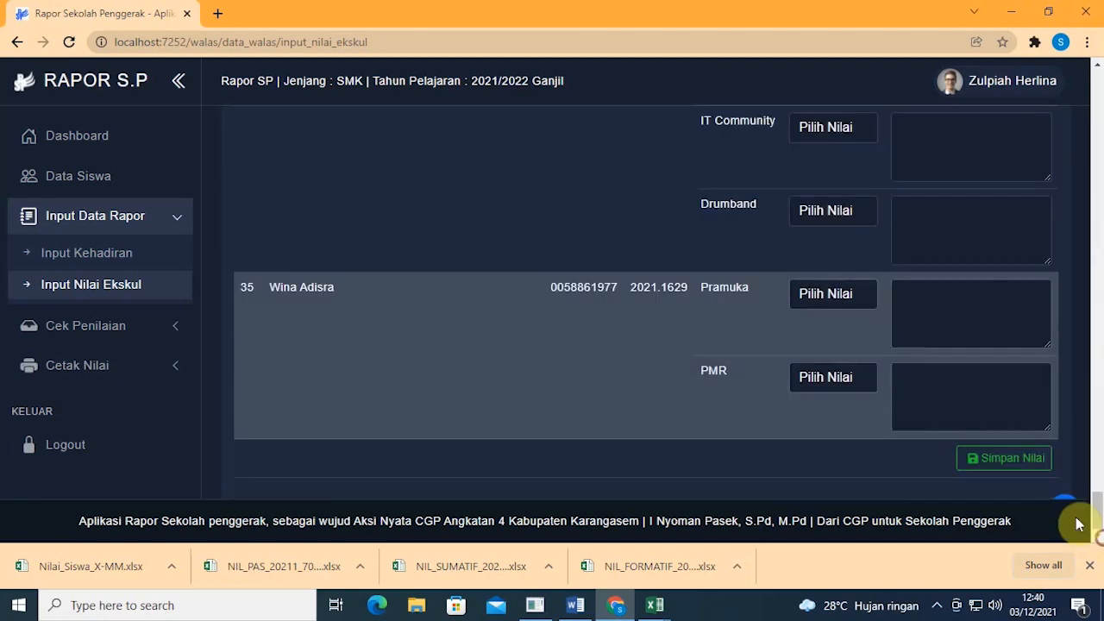
left_click(1017, 466)
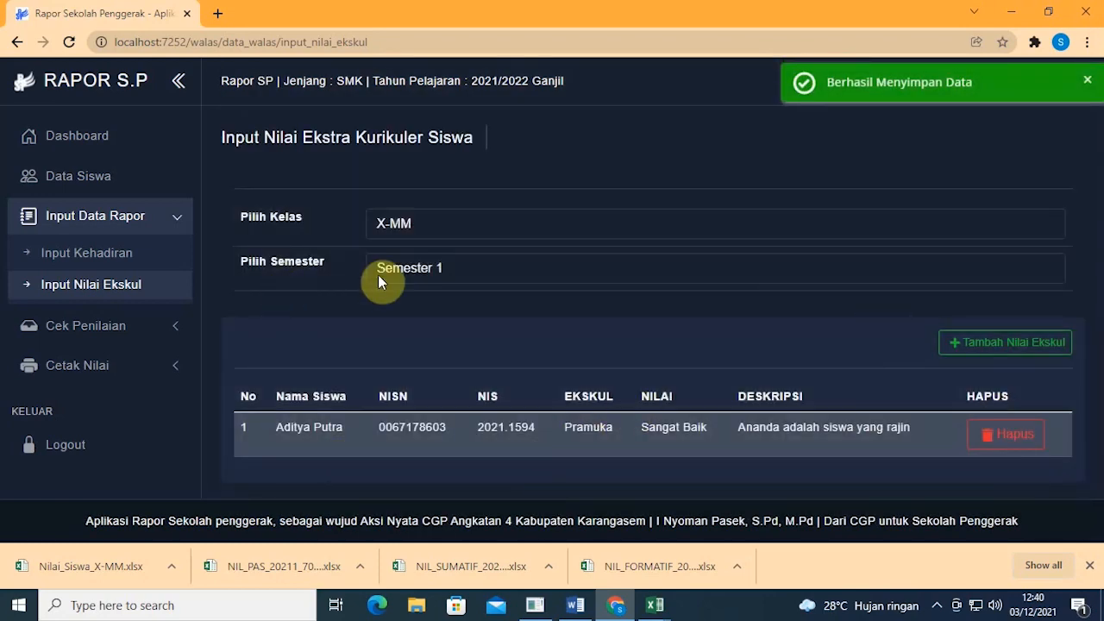
Step: Go to Cek Penilaian > Status Penilaian, collapsing Input Data Rapor
left_click(178, 218)
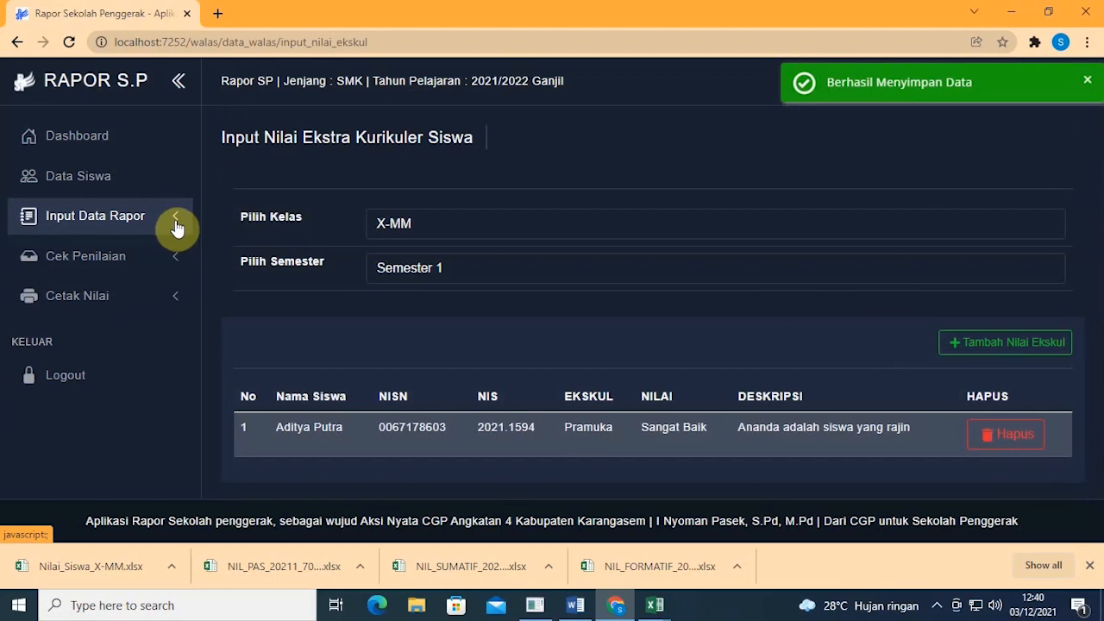
left_click(181, 259)
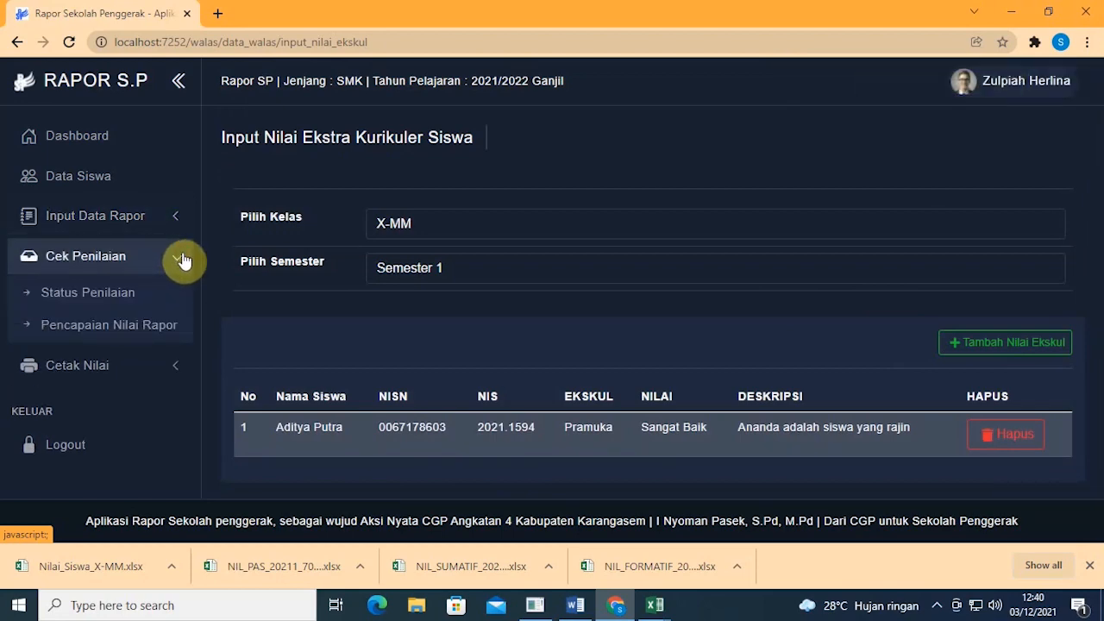
left_click(143, 299)
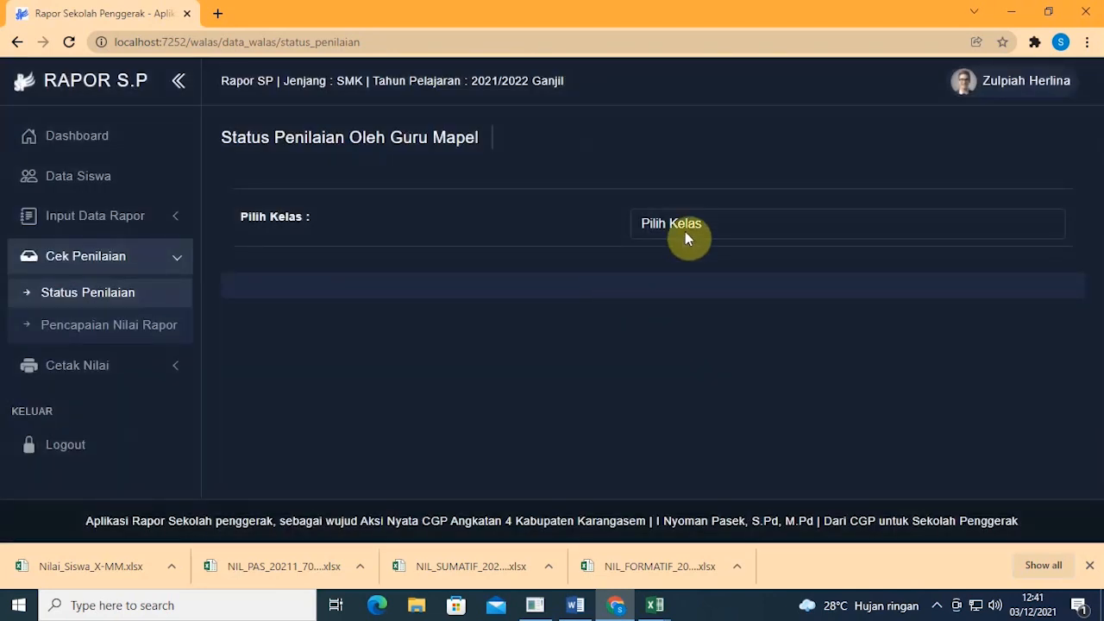
Step: Show the per-subject grading status for class X-MM
left_click(685, 227)
left_click(686, 264)
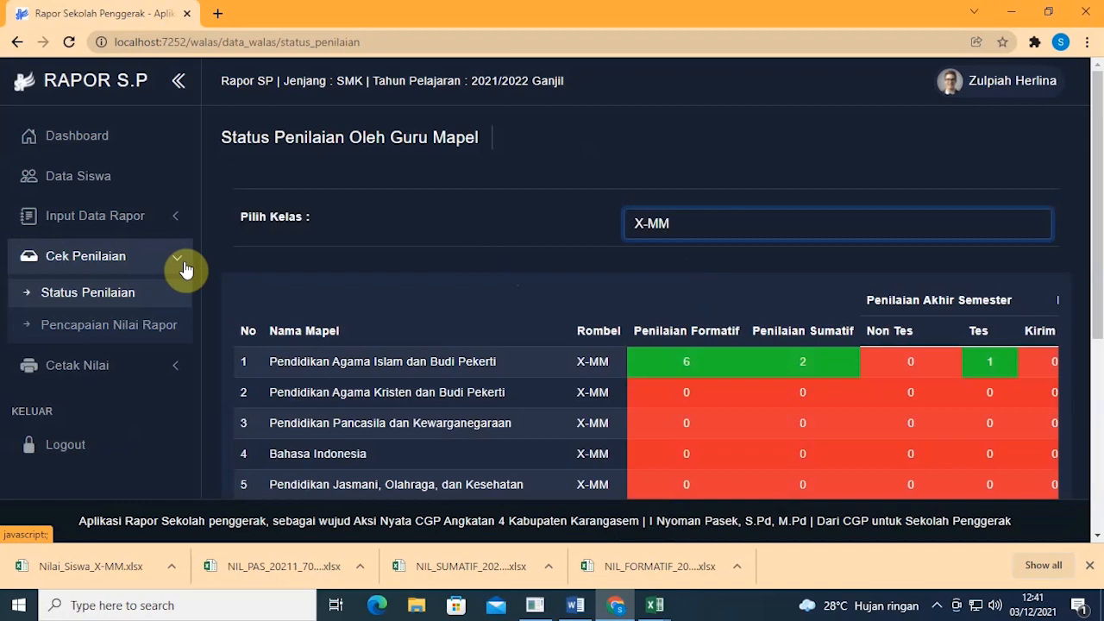
scroll(362, 263, "down", 4)
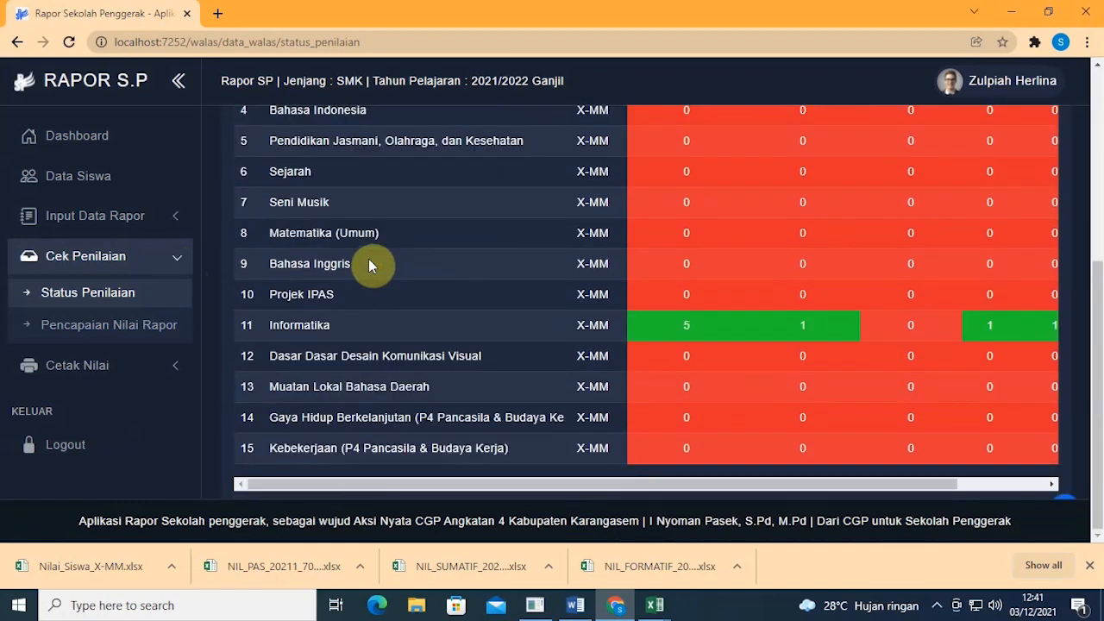
scroll(368, 259, "up", 3)
left_click_drag(279, 260, 503, 263)
left_click(708, 261)
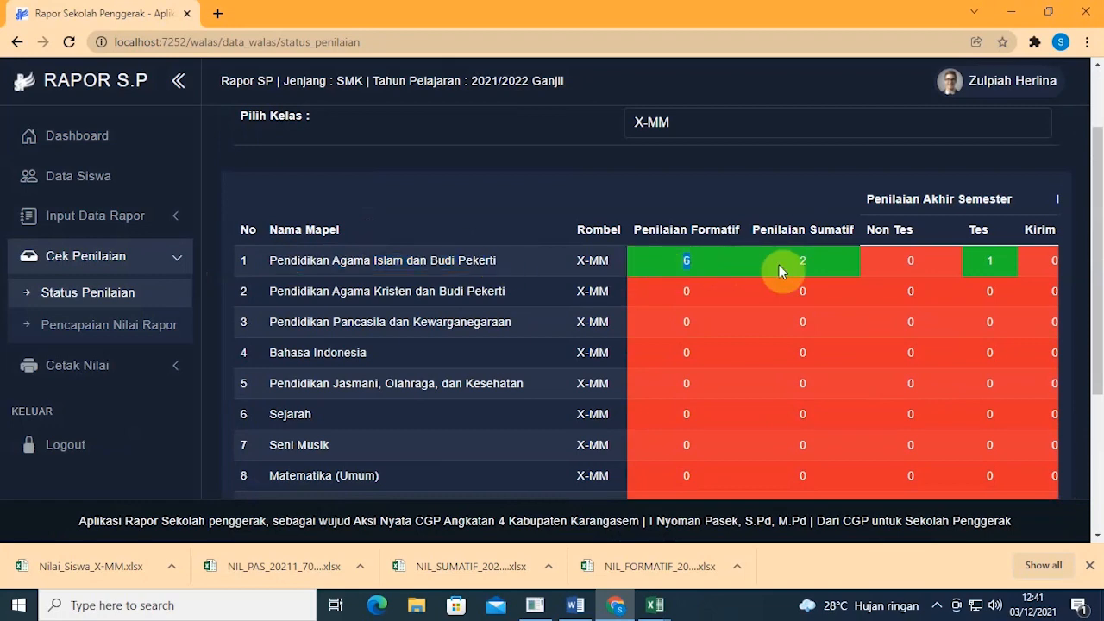
Step: Review the remaining subjects' formative counts, then go to Pencapaian Nilai Rapor
scroll(780, 271, "down", 3)
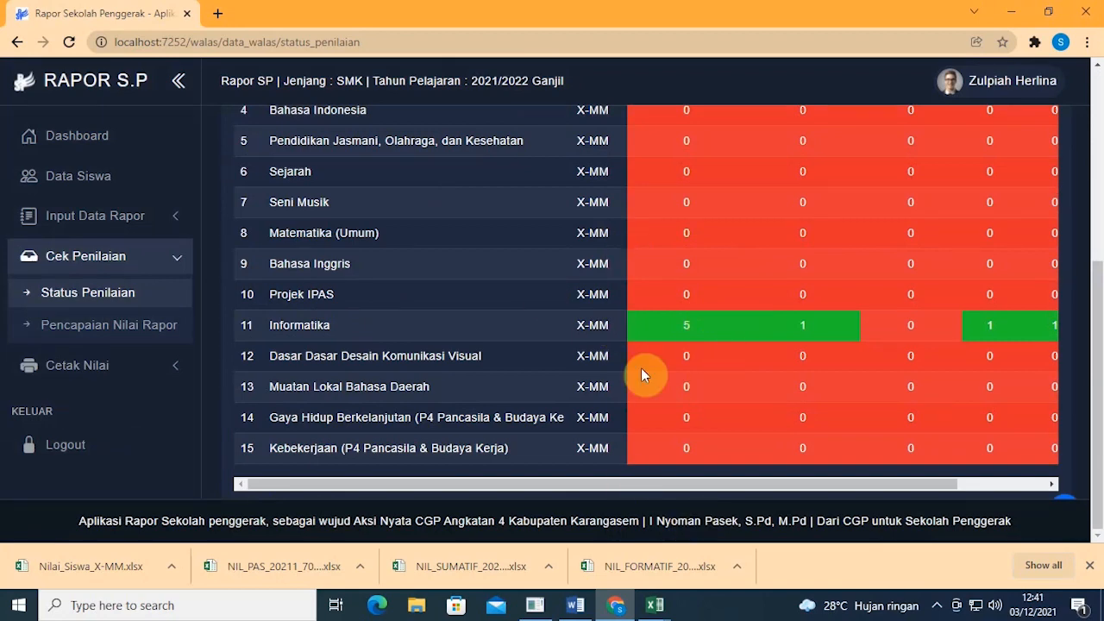
left_click_drag(648, 484, 755, 500)
scroll(744, 347, "up", 3)
scroll(744, 345, "down", 1)
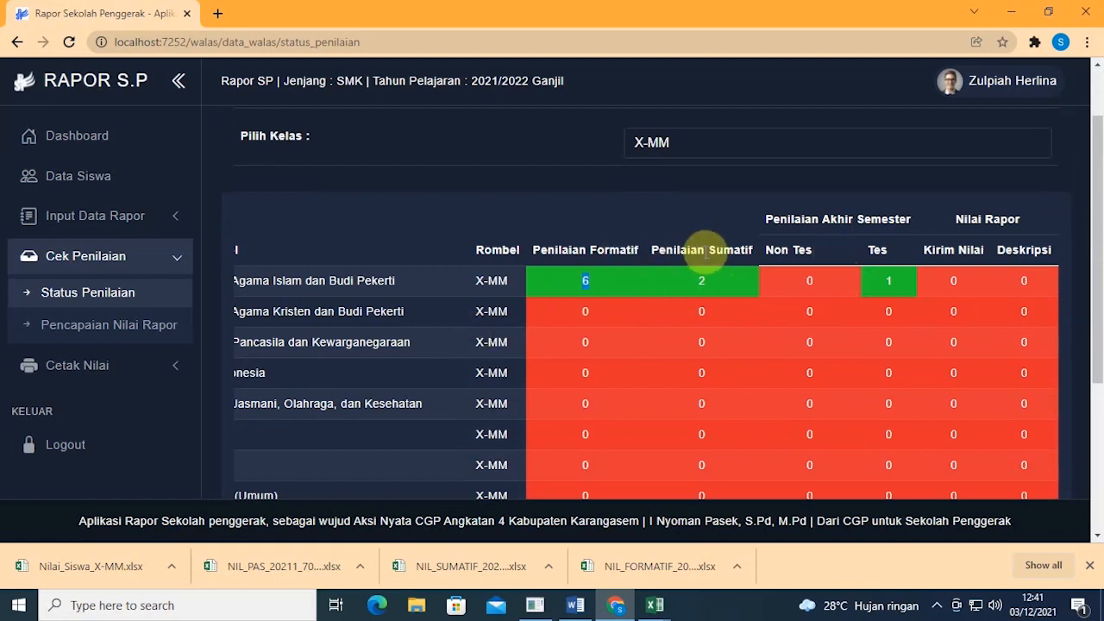
left_click(643, 212)
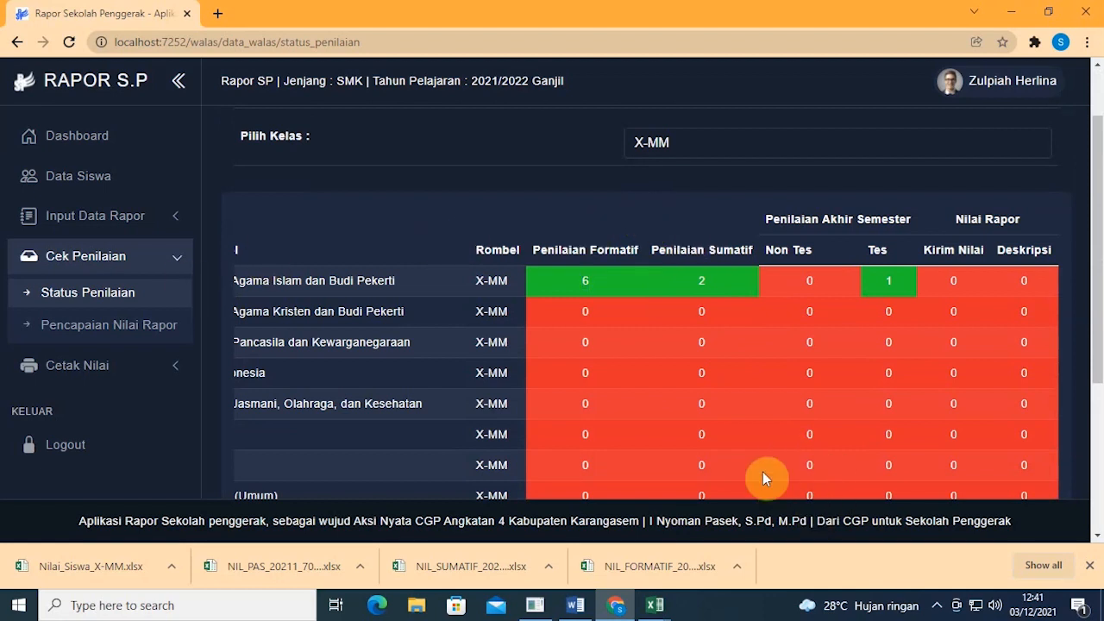
left_click(132, 327)
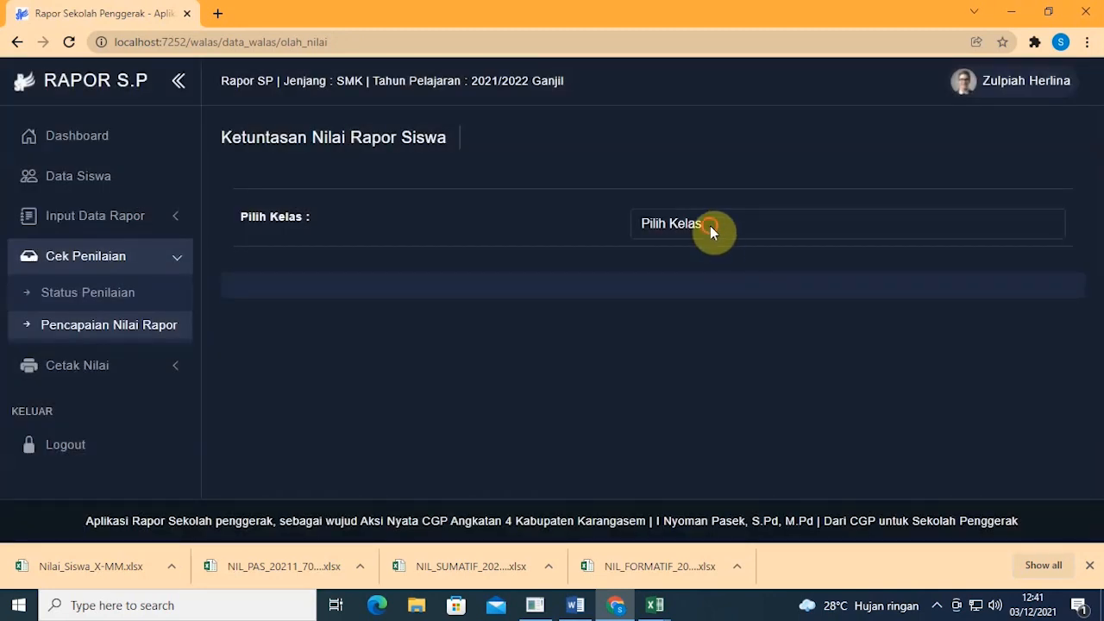
Step: Load X-MM report completion and check the first student's Informatika score of 89
left_click(710, 226)
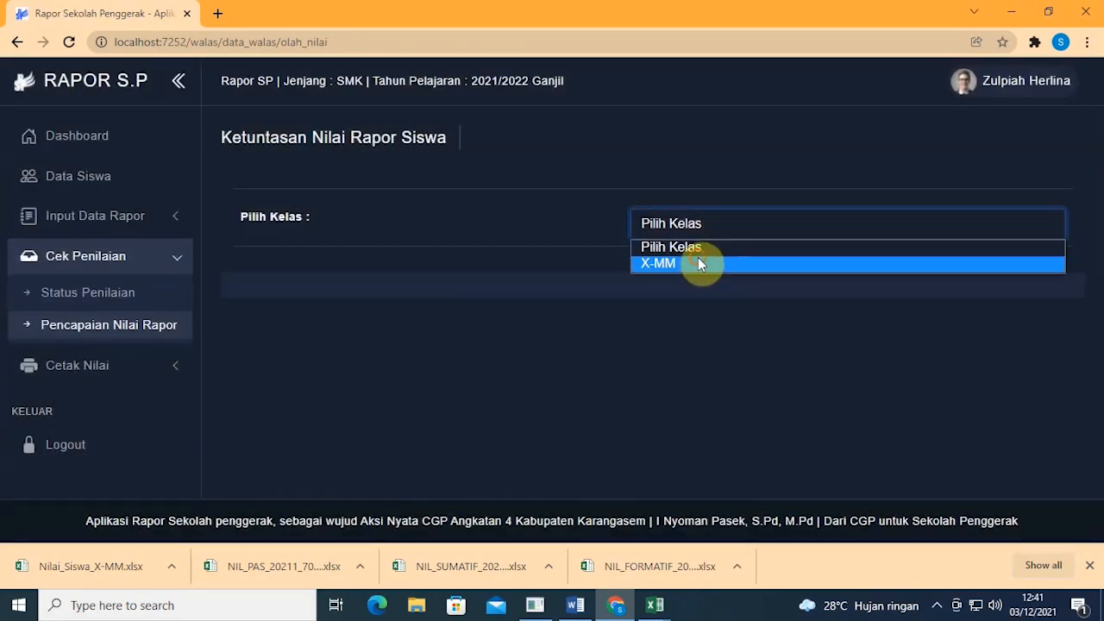
left_click(698, 257)
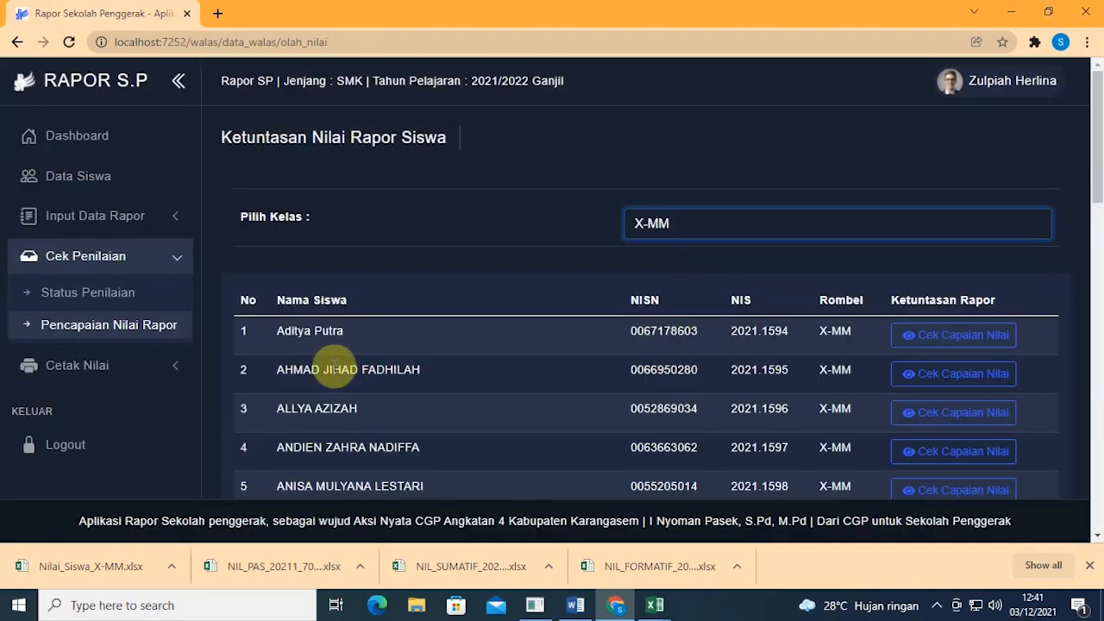
left_click(938, 342)
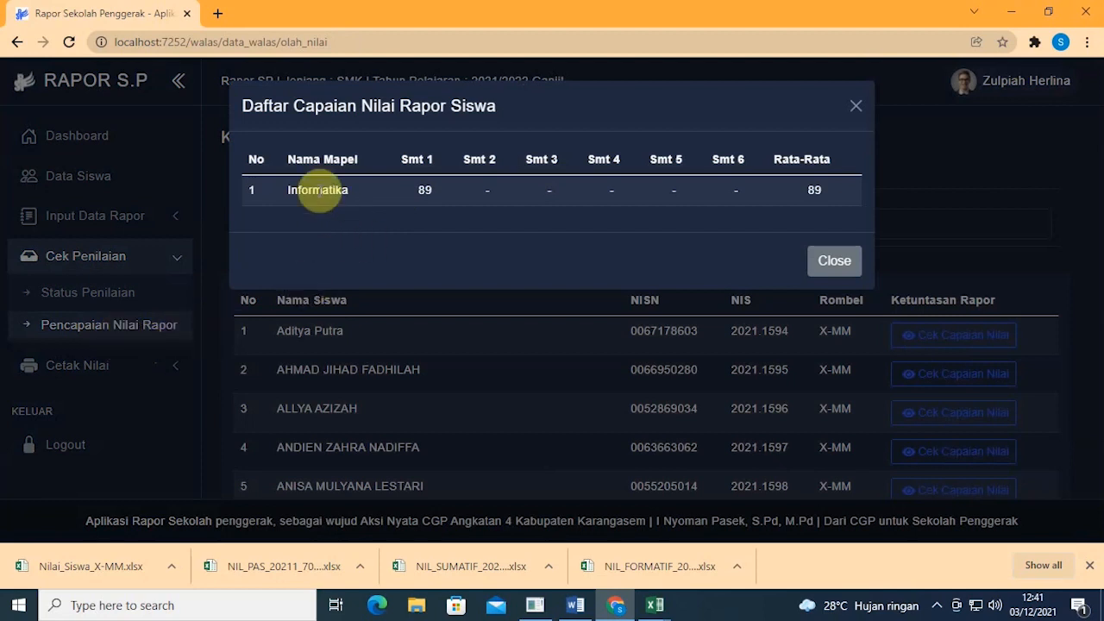
left_click_drag(286, 197, 388, 197)
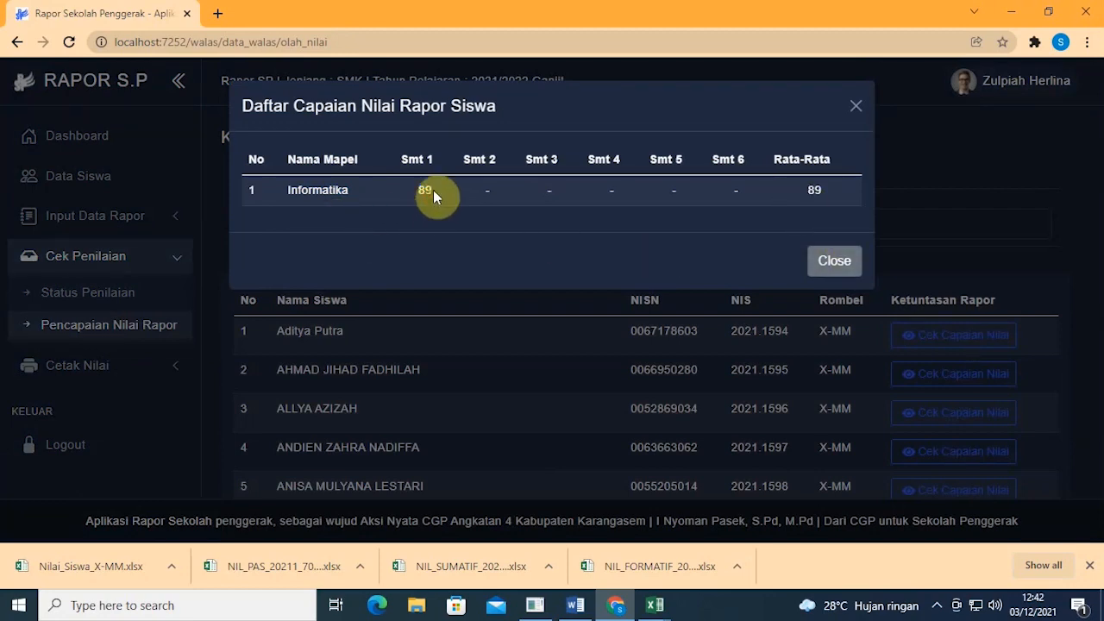
left_click(830, 260)
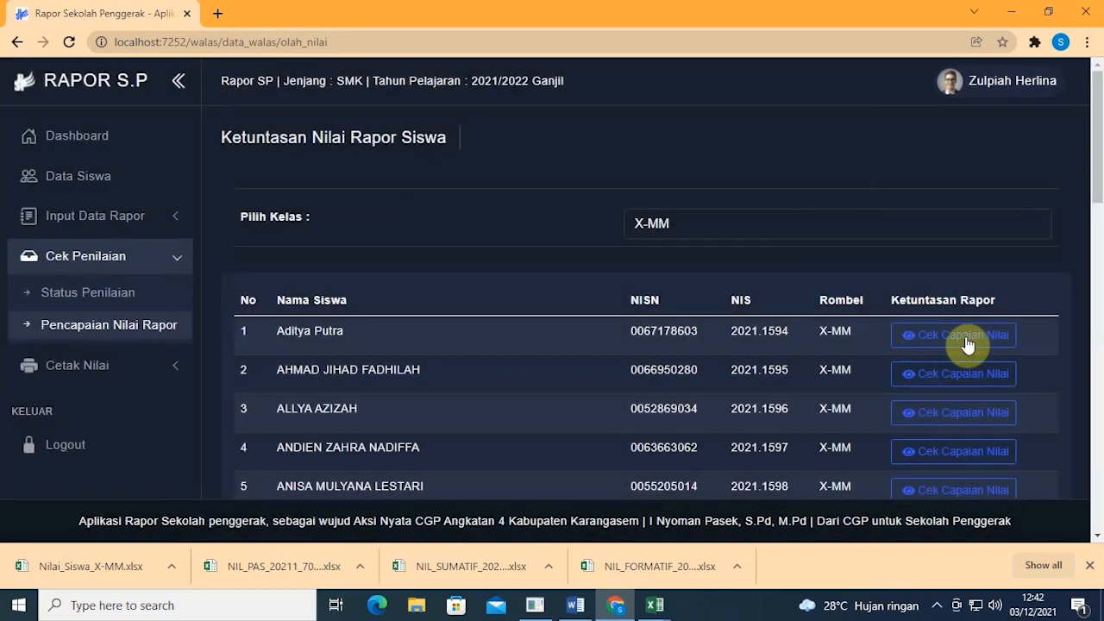
Step: Confirm the second student has no grade data, then collapse Cek Penilaian
left_click(967, 374)
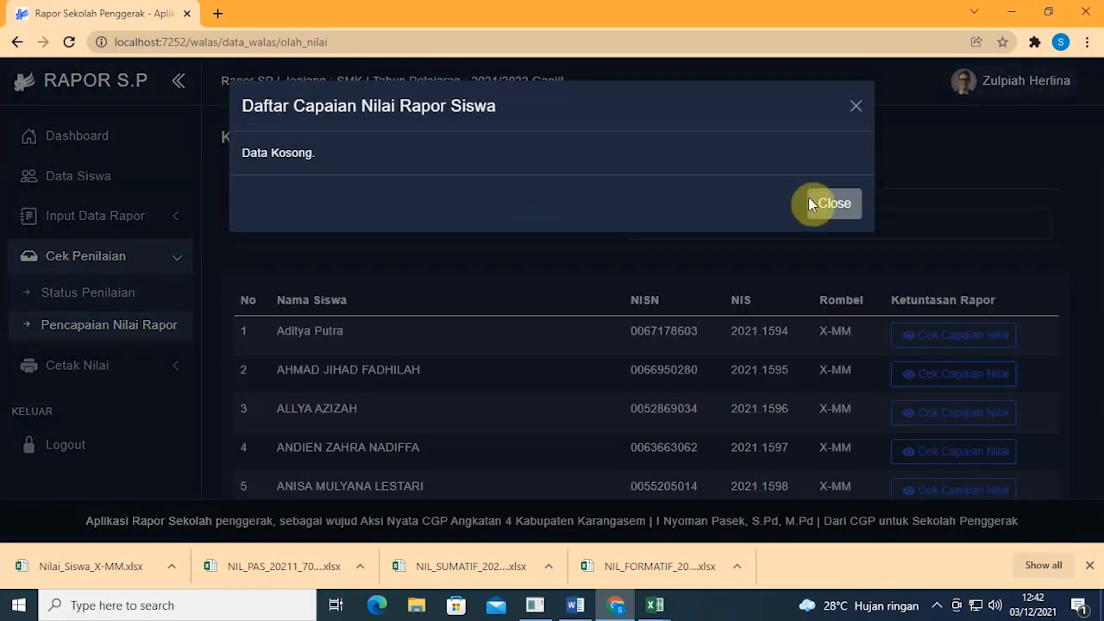
left_click(833, 207)
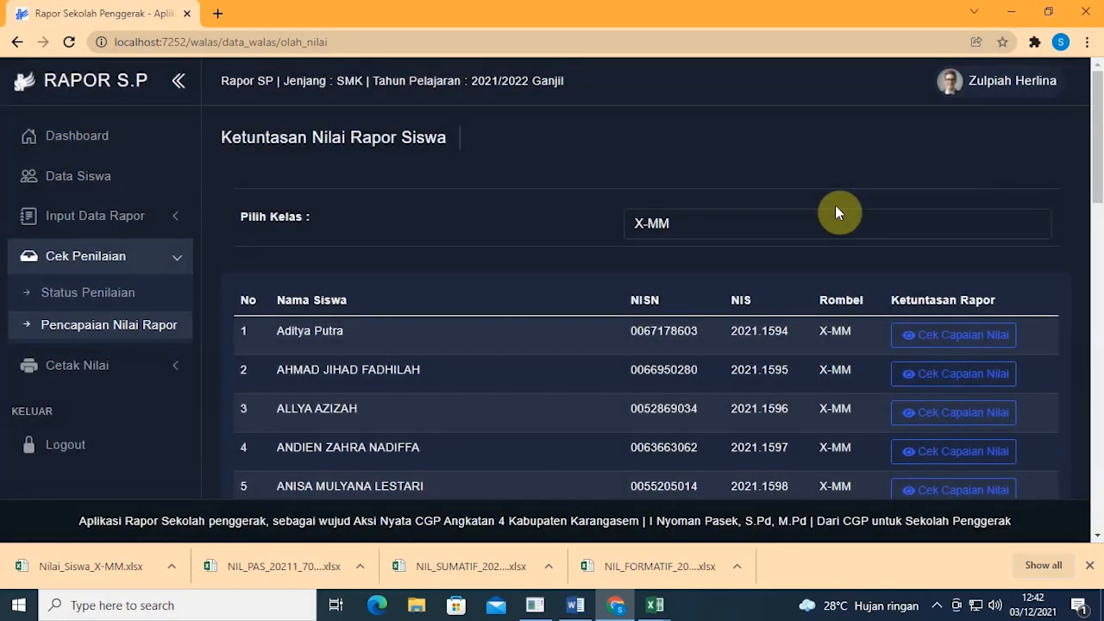
left_click(183, 257)
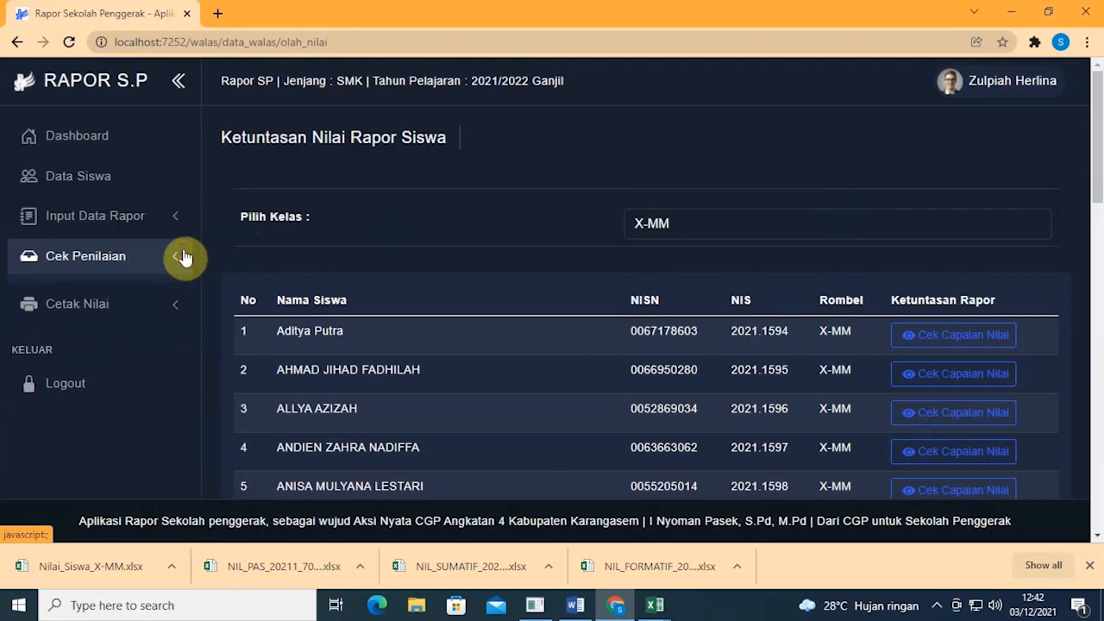
Step: Download Leger_20211_X-MM.xlsx from Cetak Nilai > Cetak Leger for class X-MM
left_click(92, 298)
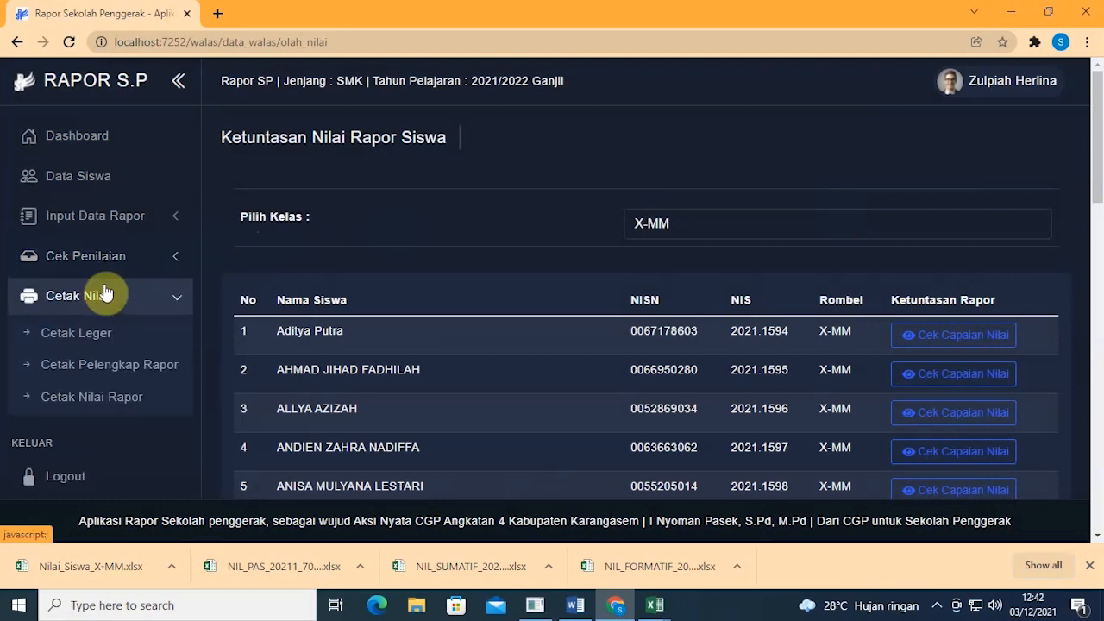
scroll(120, 274, "down", 2)
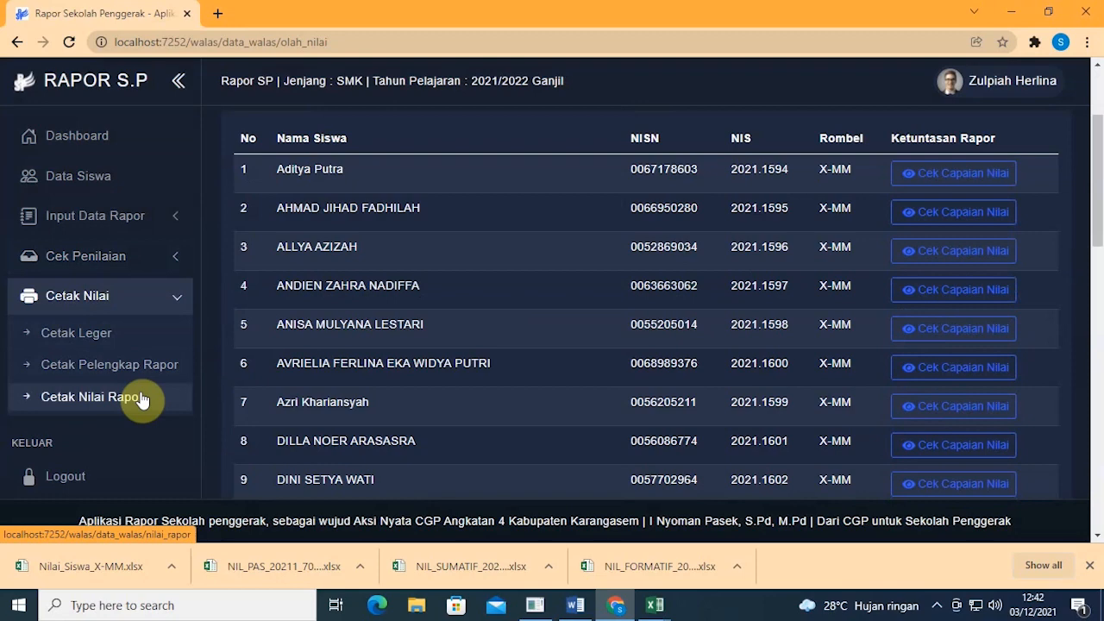
left_click(122, 342)
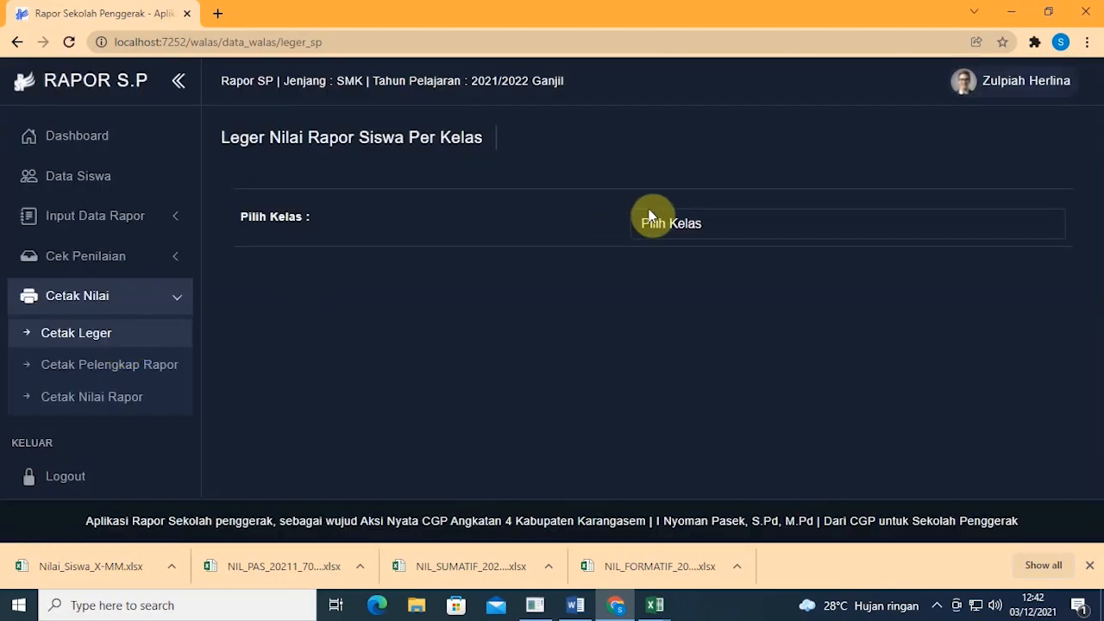
left_click(653, 219)
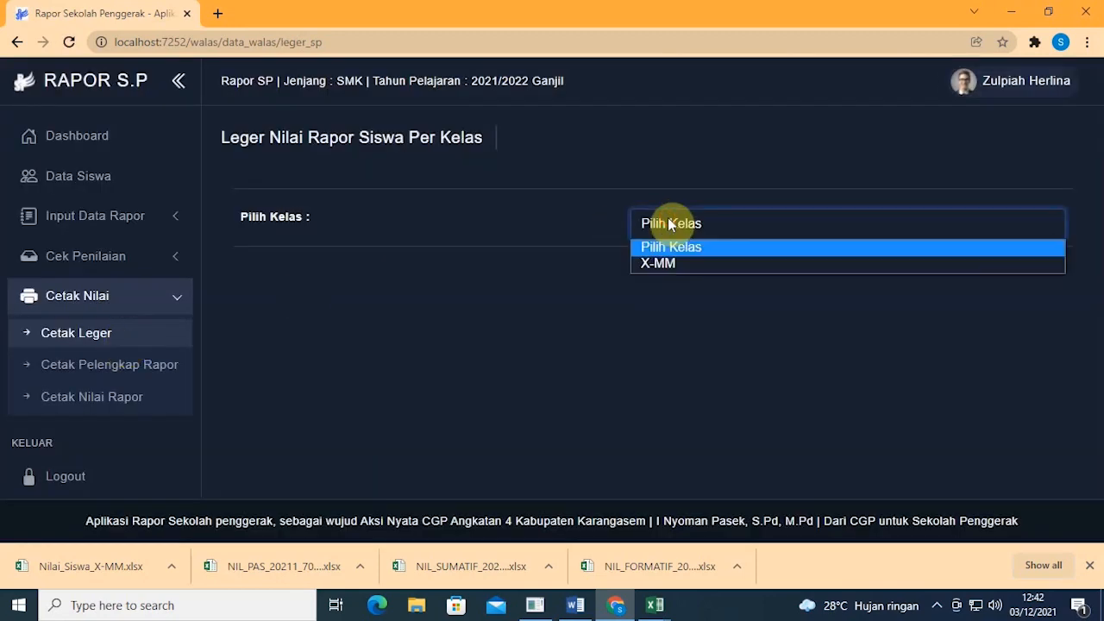
left_click(682, 265)
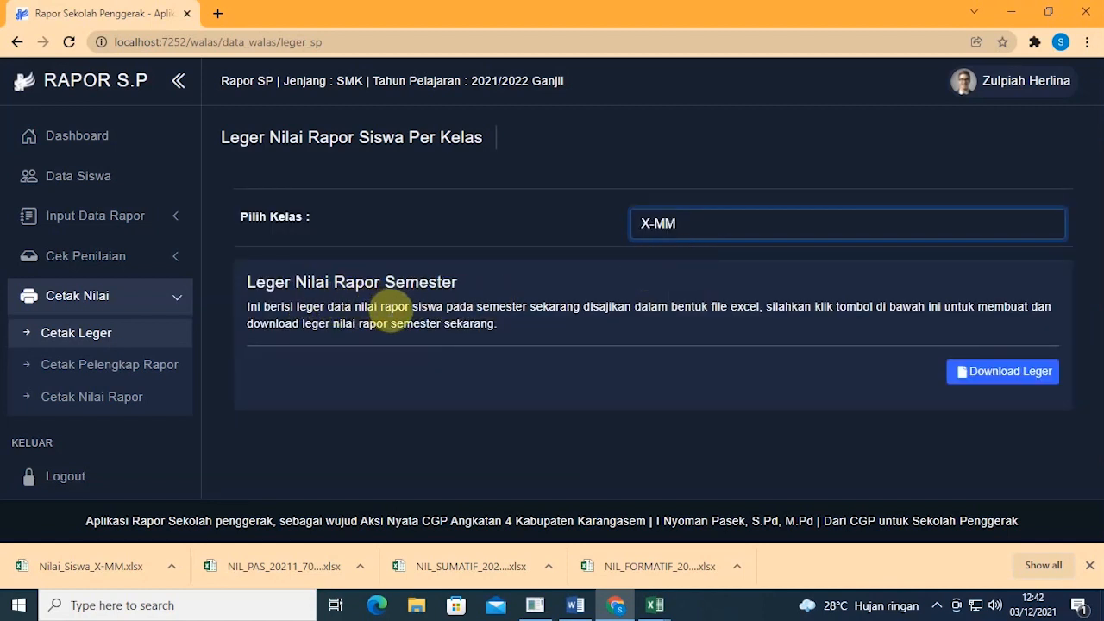
left_click(1016, 376)
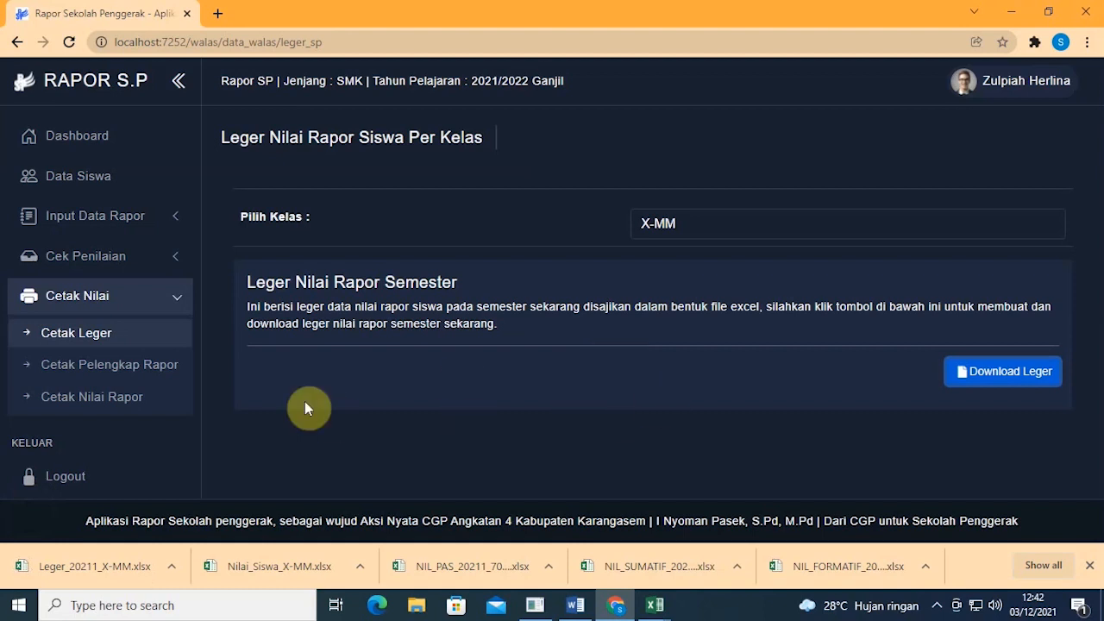
Step: Open the leger and verify Informatika 89 in O8 and Pramuka SB in W8
left_click(86, 566)
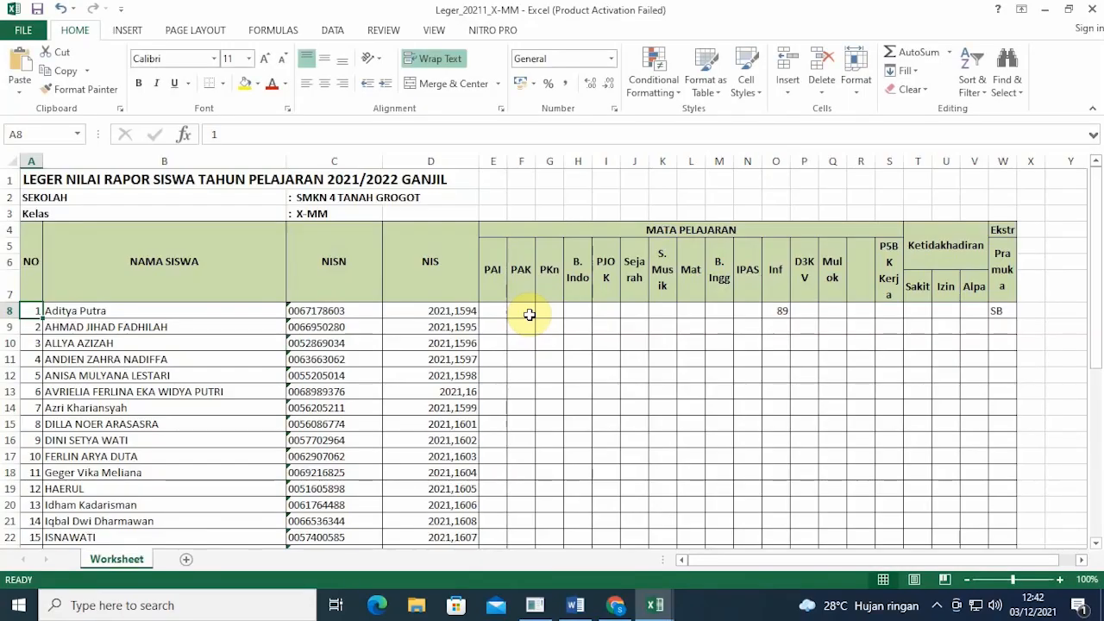
scroll(535, 316, "down", 2)
scroll(544, 302, "up", 2)
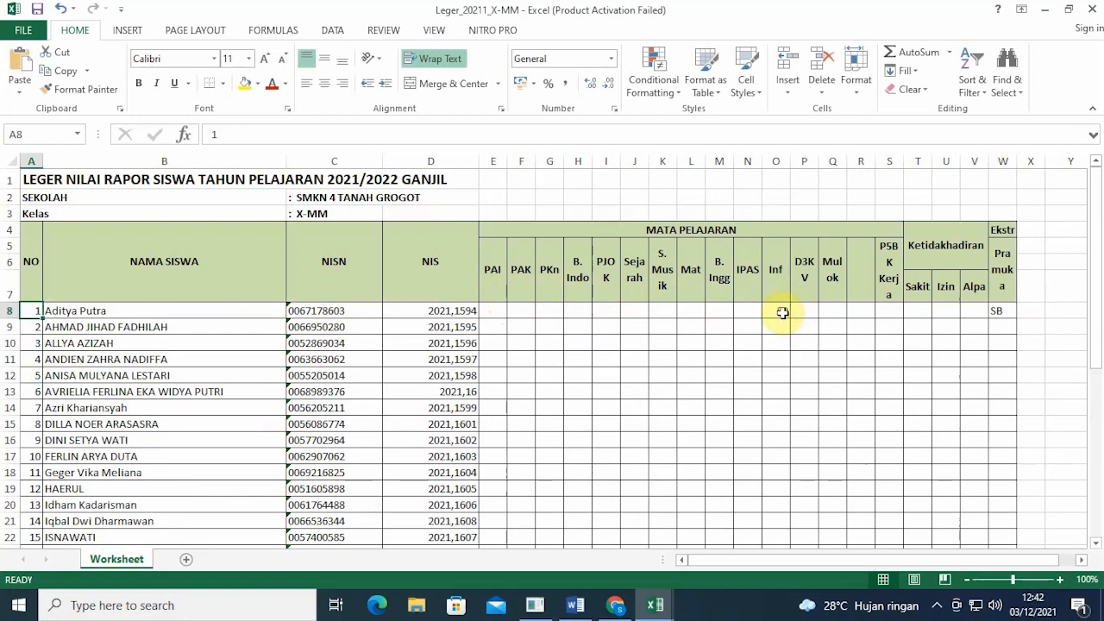
left_click(781, 312)
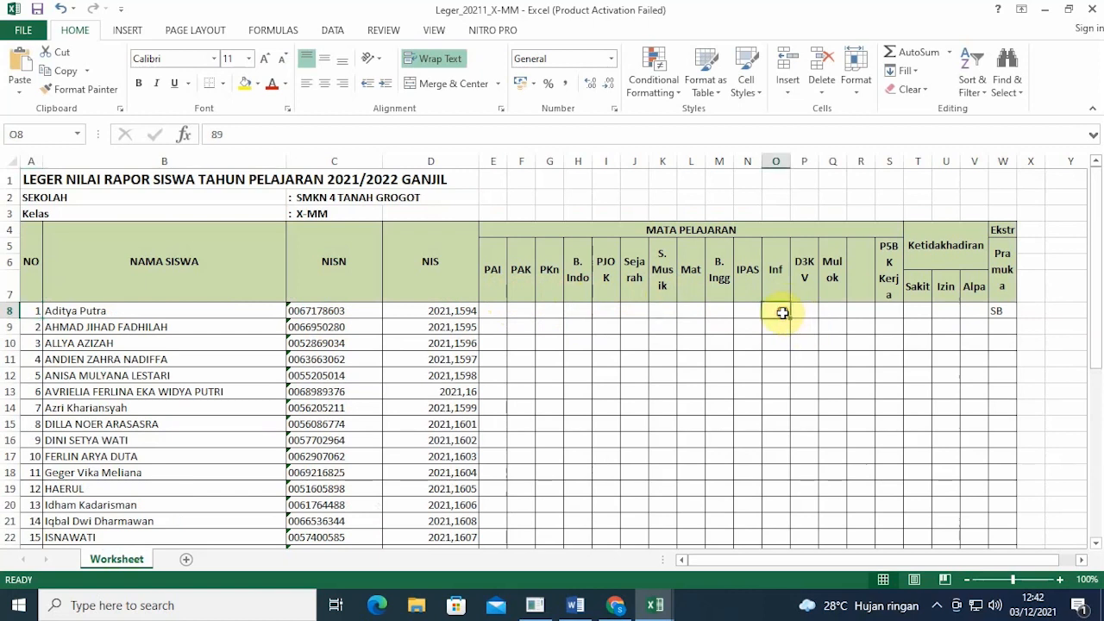
left_click(1007, 315)
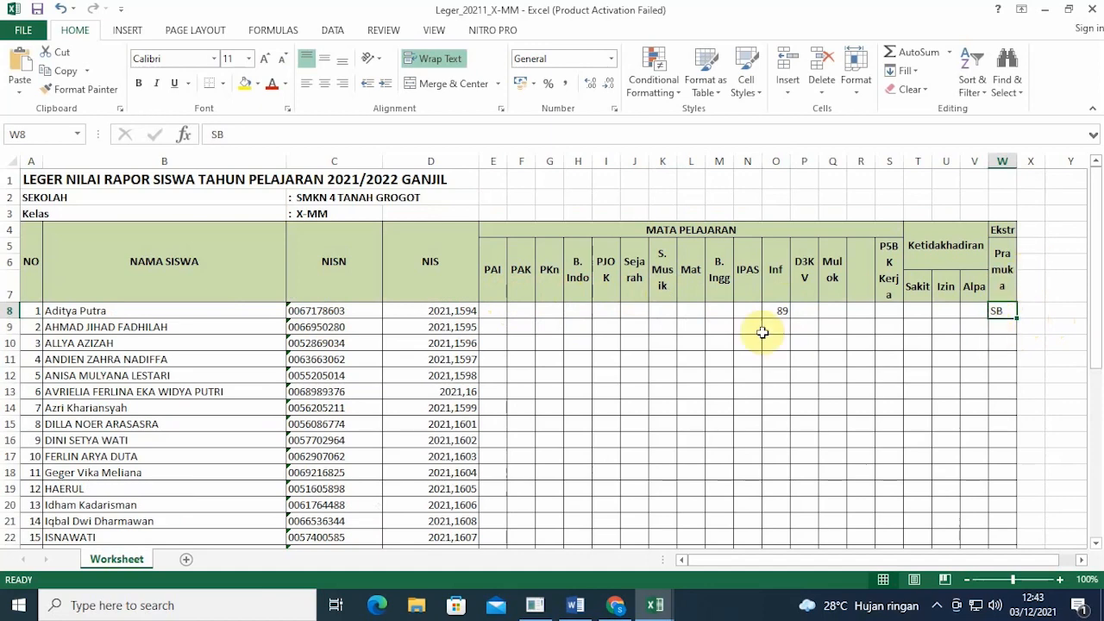
Step: Close the leger and Nilai_Siswa workbooks and return to Rapor SP in Chrome
left_click(1099, 7)
left_click(1099, 7)
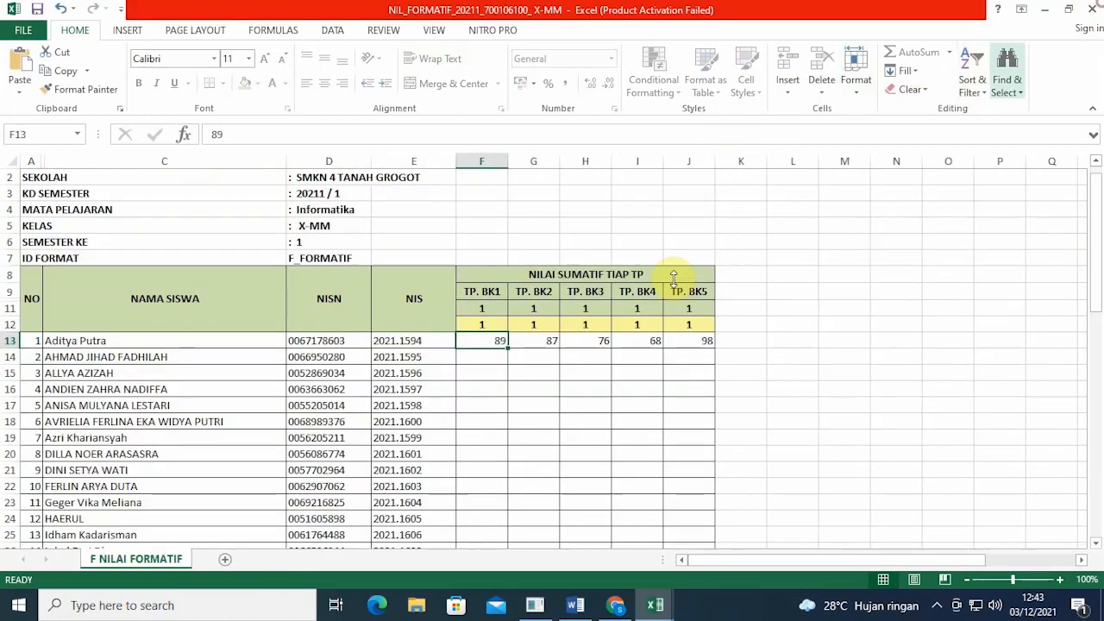
left_click(614, 603)
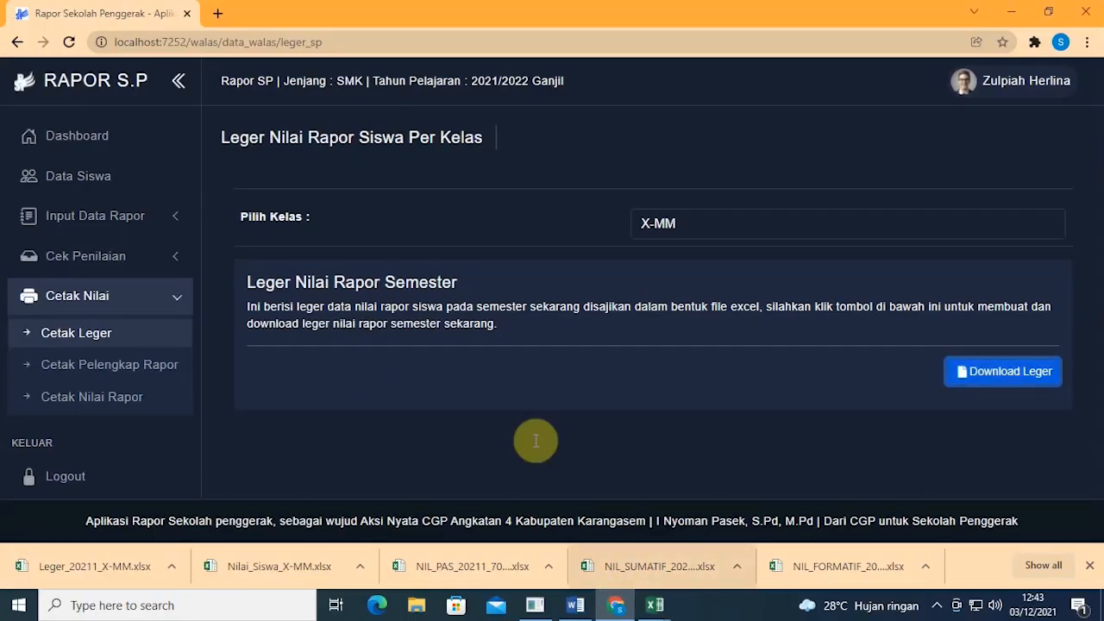
Step: On Cetak Pelengkap Rapor, pick X-MM and generate supplements for all 35 students
left_click(154, 380)
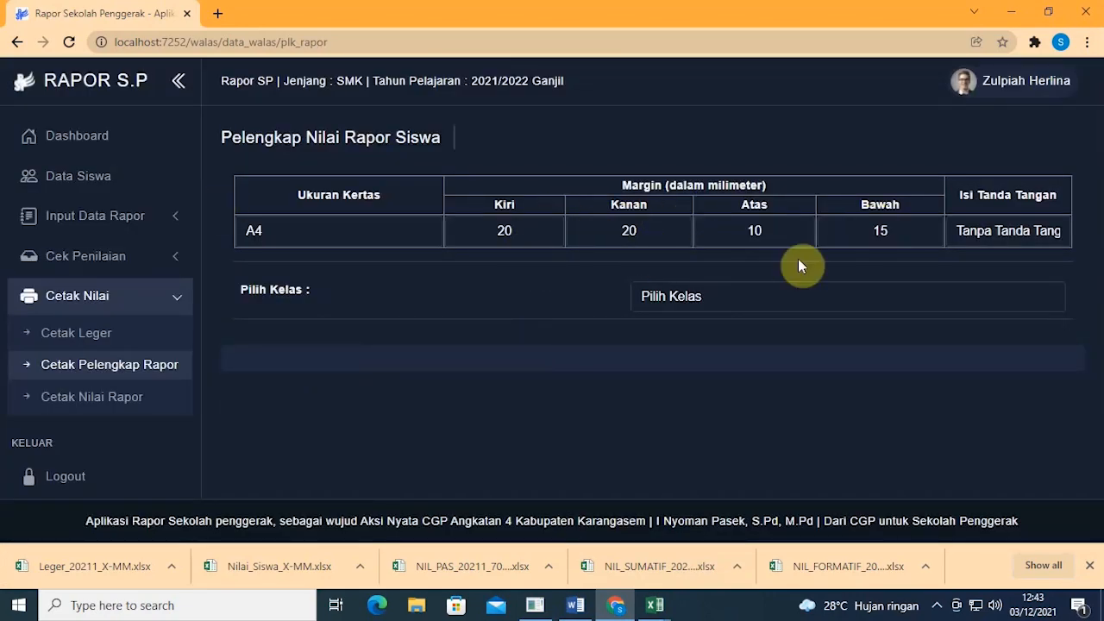
left_click(798, 292)
left_click(749, 342)
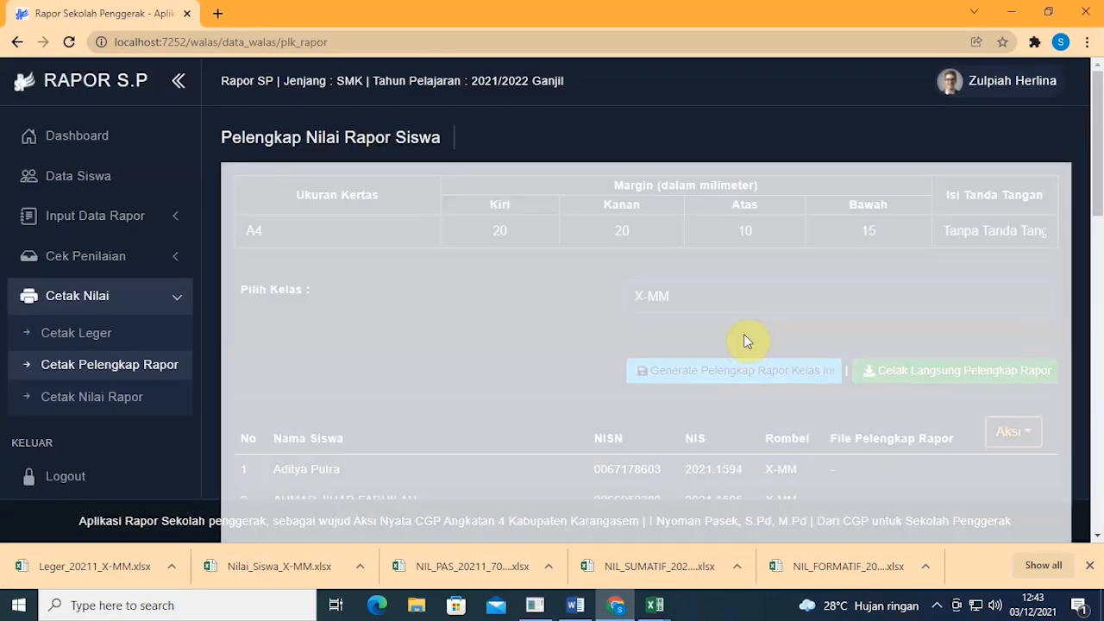
scroll(751, 302, "down", 3)
scroll(759, 267, "up", 2)
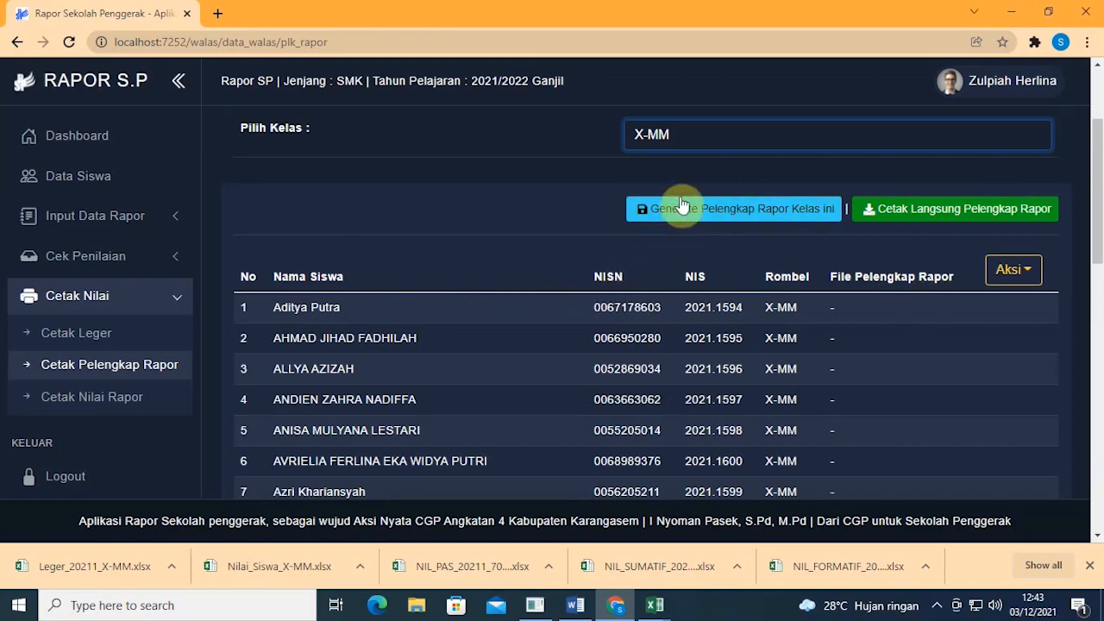
left_click(726, 212)
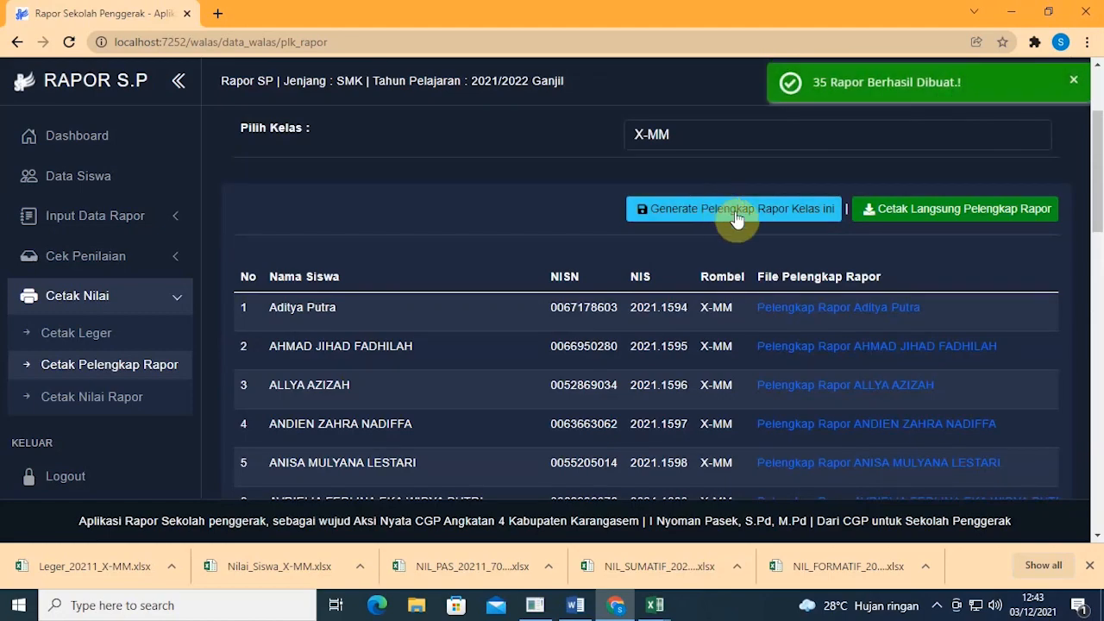
scroll(889, 270, "down", 13)
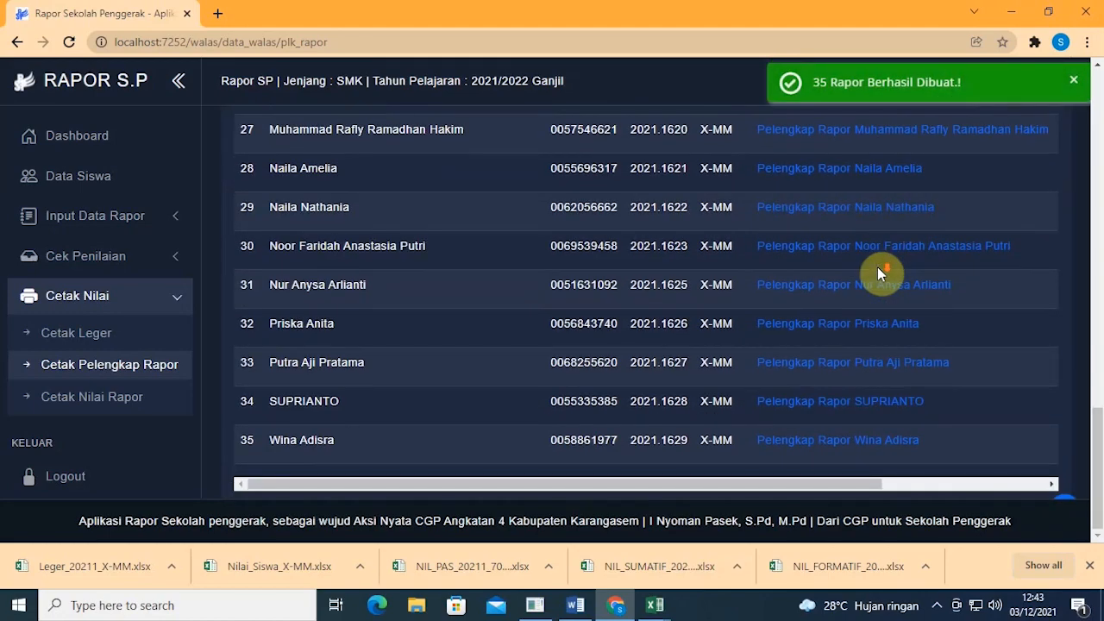
scroll(878, 266, "up", 5)
scroll(877, 269, "up", 10)
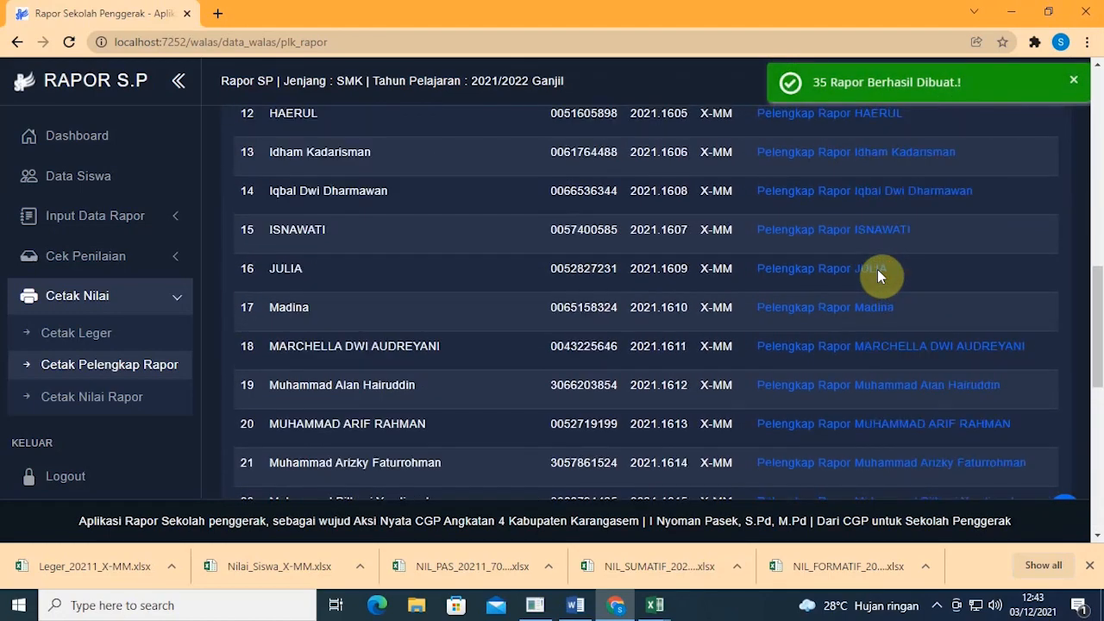
scroll(794, 270, "up", 1)
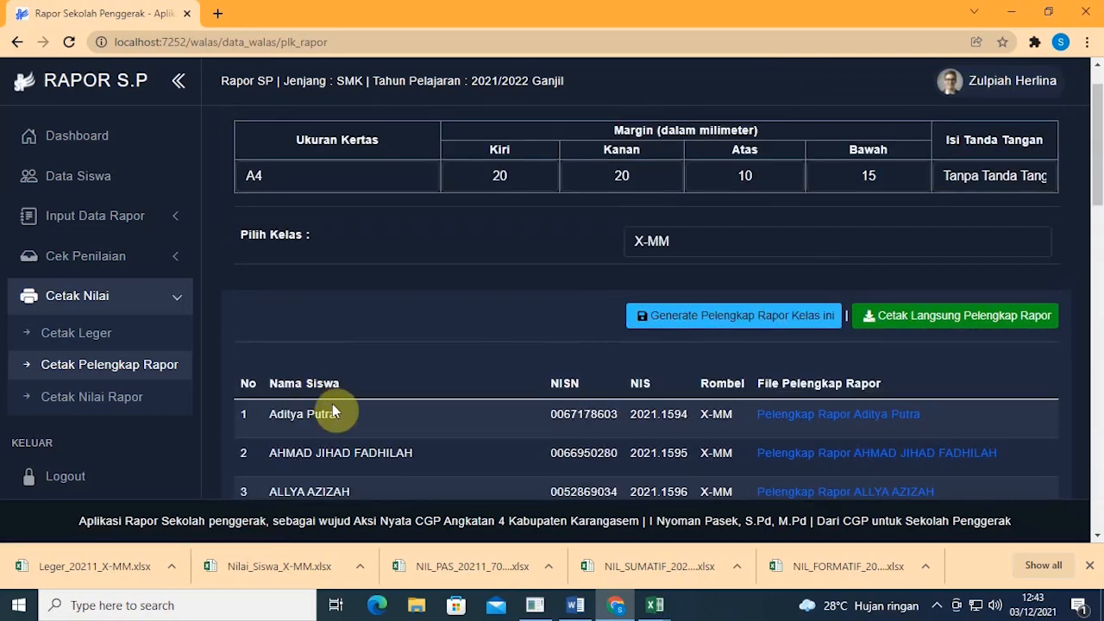
scroll(397, 405, "down", 2)
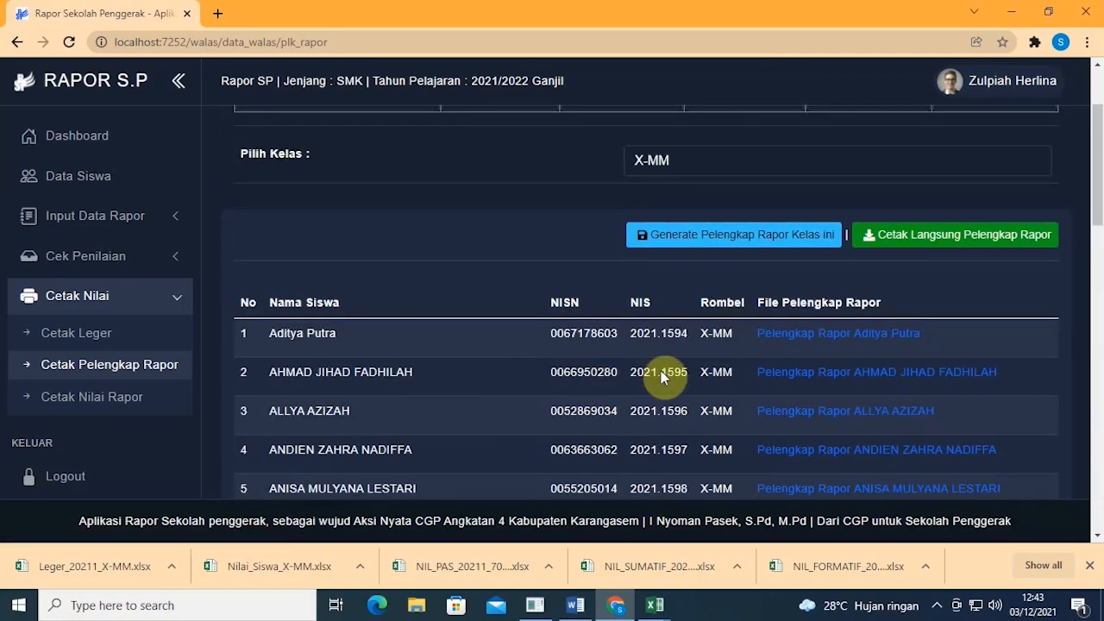
Step: Open the first student's Plk_Rapor supplement PDF and scroll through its opening pages
left_click(799, 333)
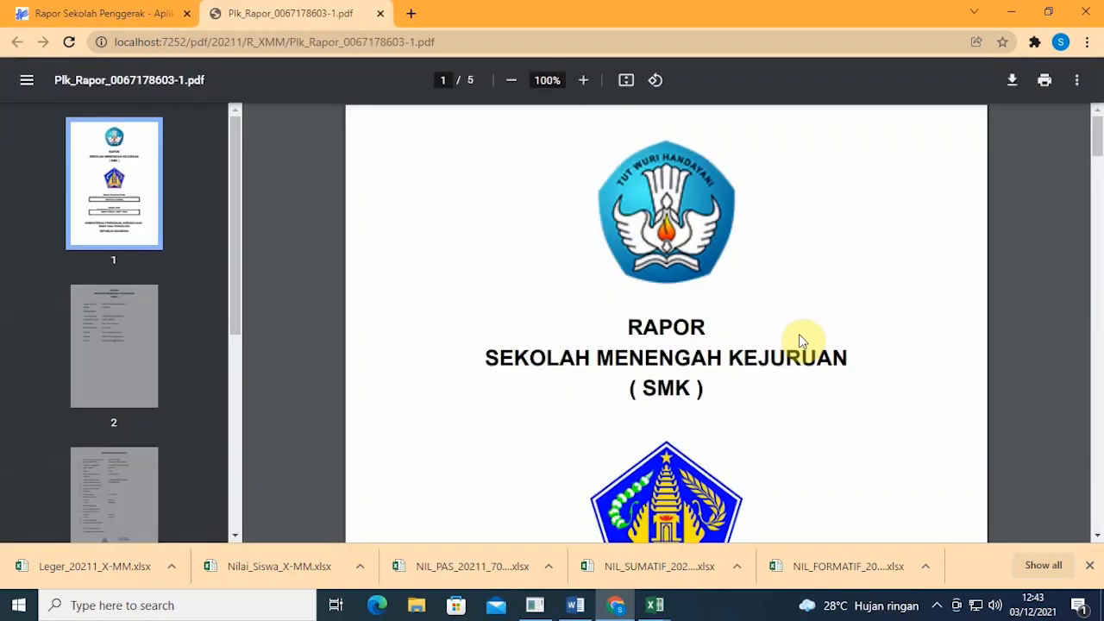
scroll(413, 344, "down", 2)
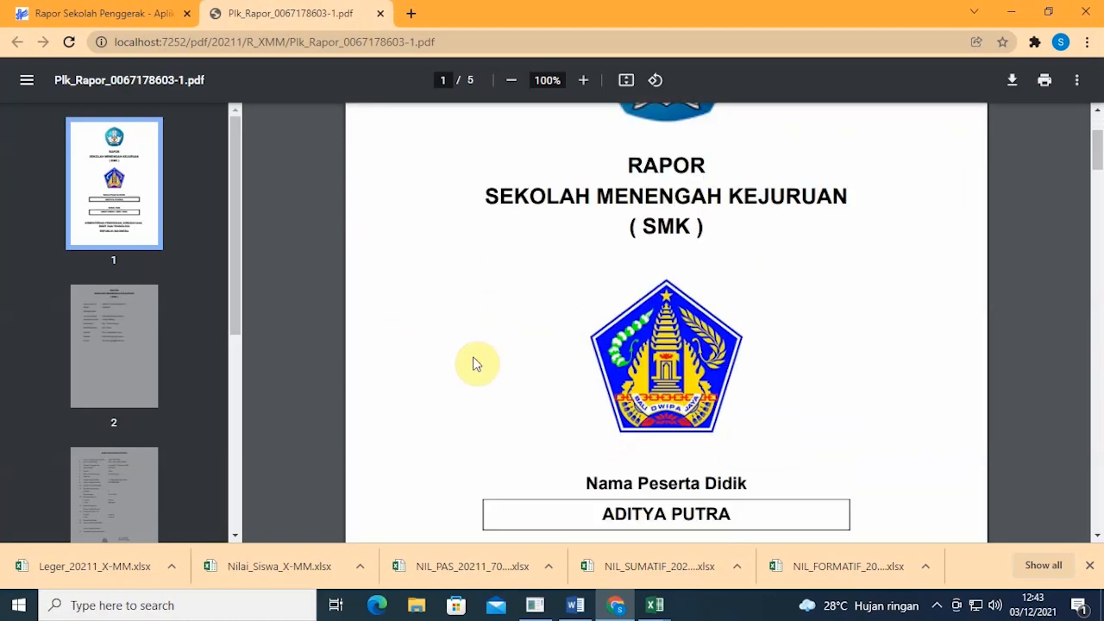
scroll(641, 403, "up", 1)
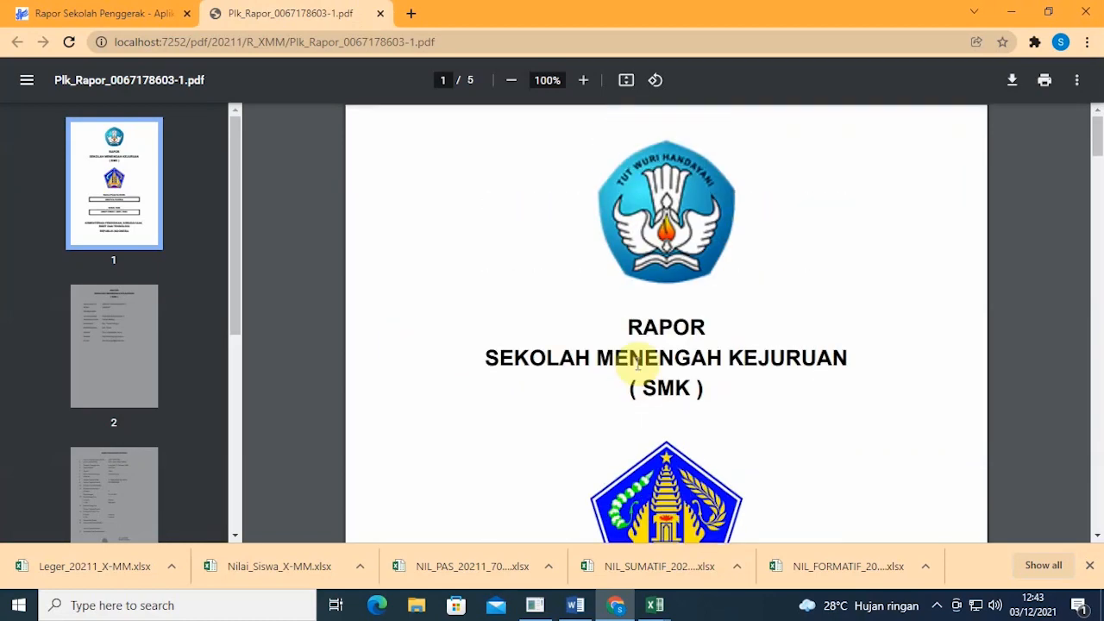
scroll(656, 392, "down", 1)
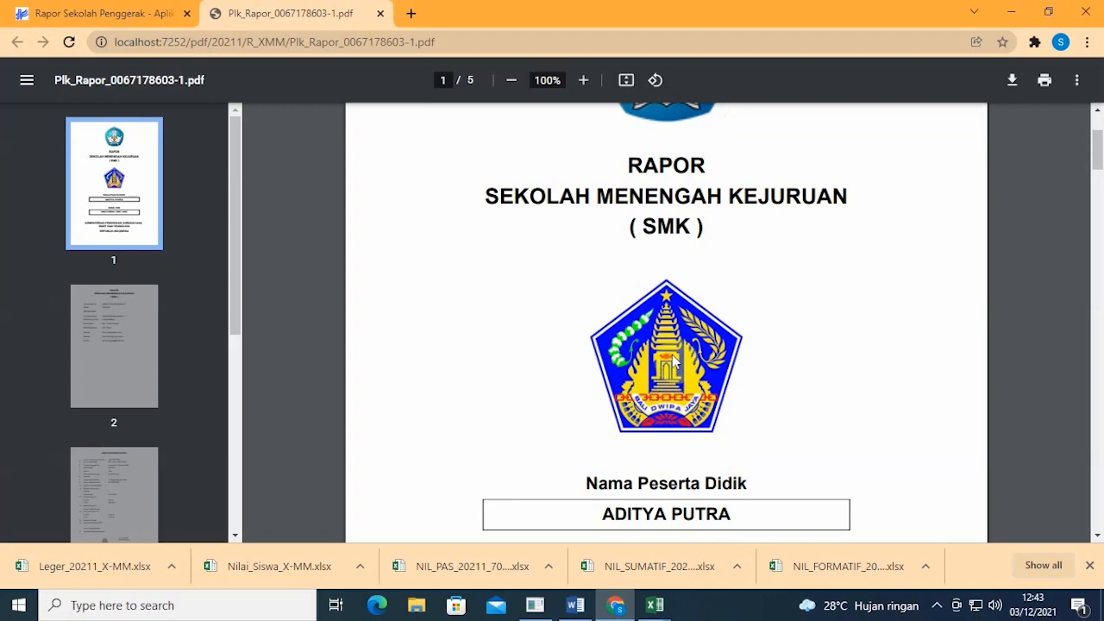
scroll(674, 363, "up", 2)
scroll(675, 270, "down", 1)
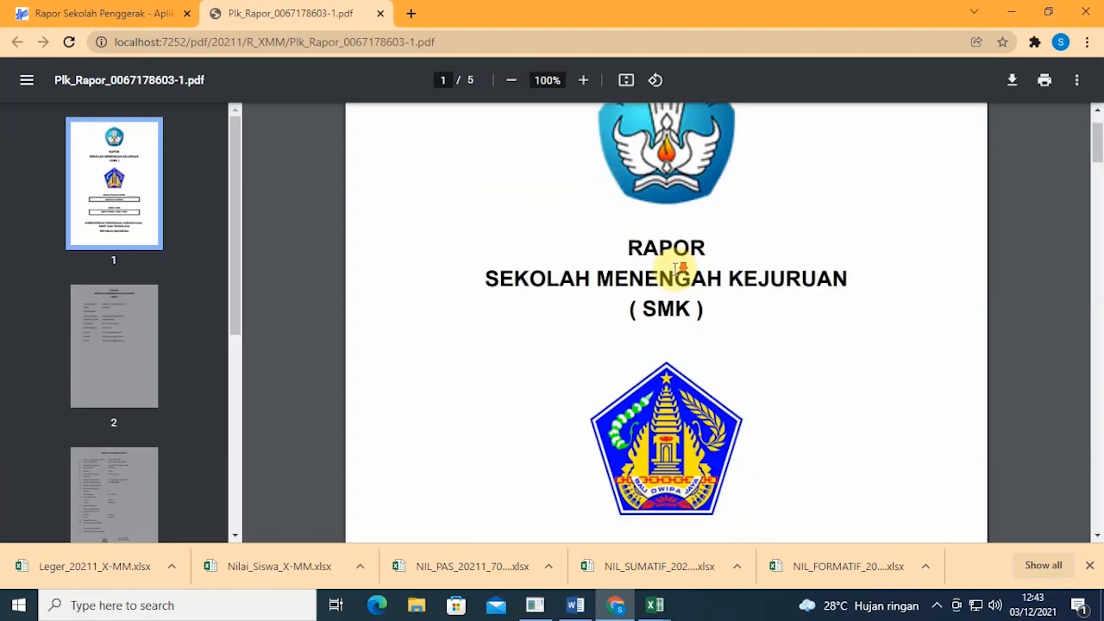
scroll(696, 287, "down", 4)
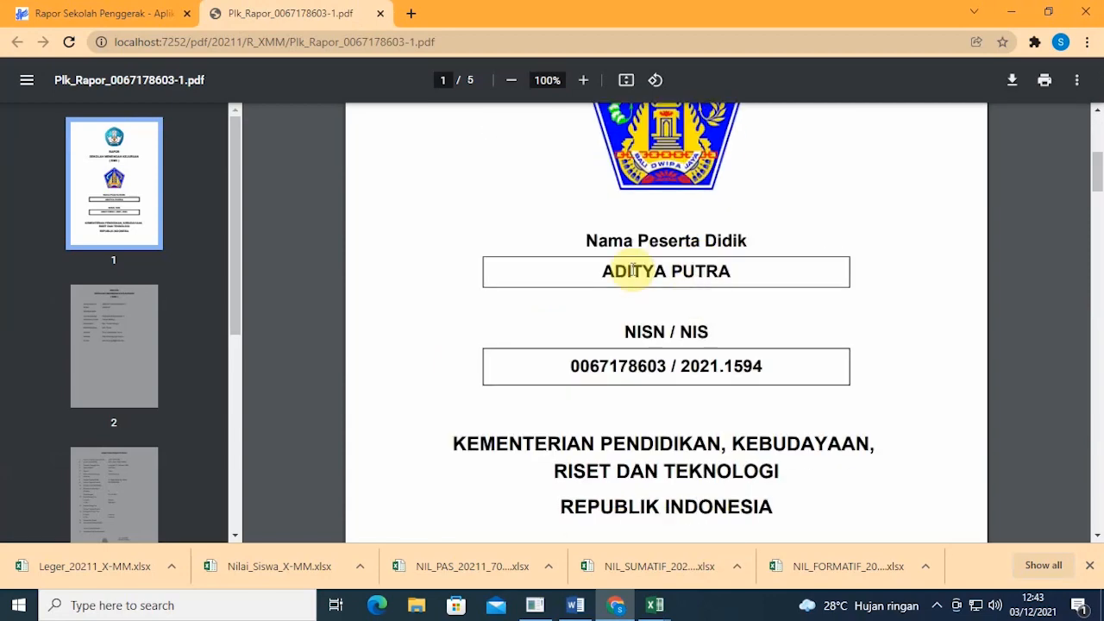
scroll(729, 380, "down", 6)
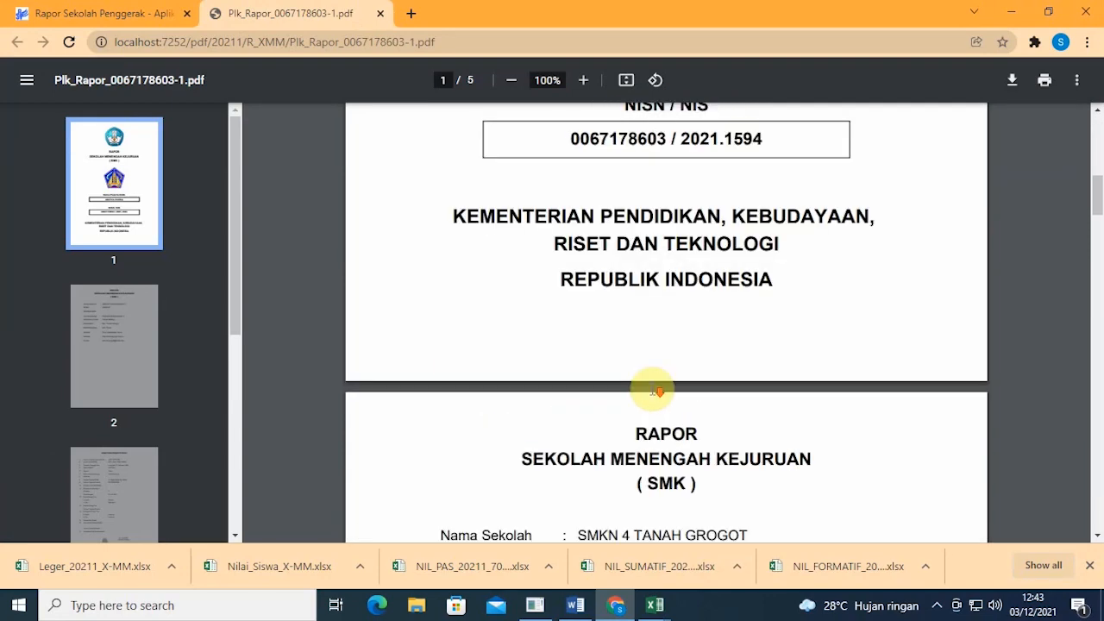
scroll(681, 272, "down", 2)
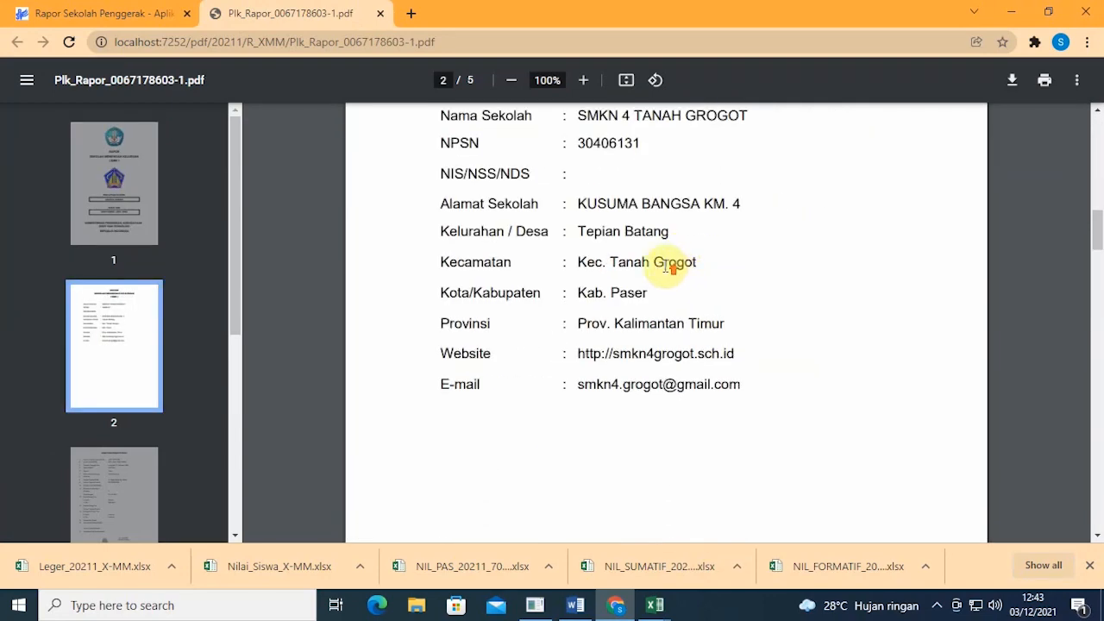
scroll(682, 269, "up", 1)
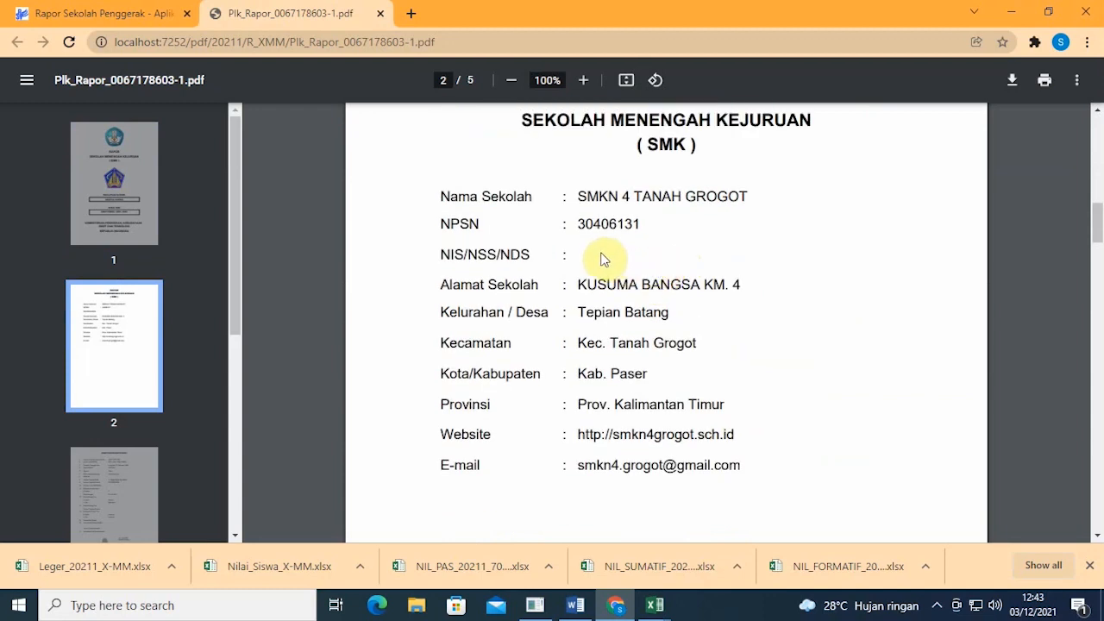
scroll(608, 258, "up", 1)
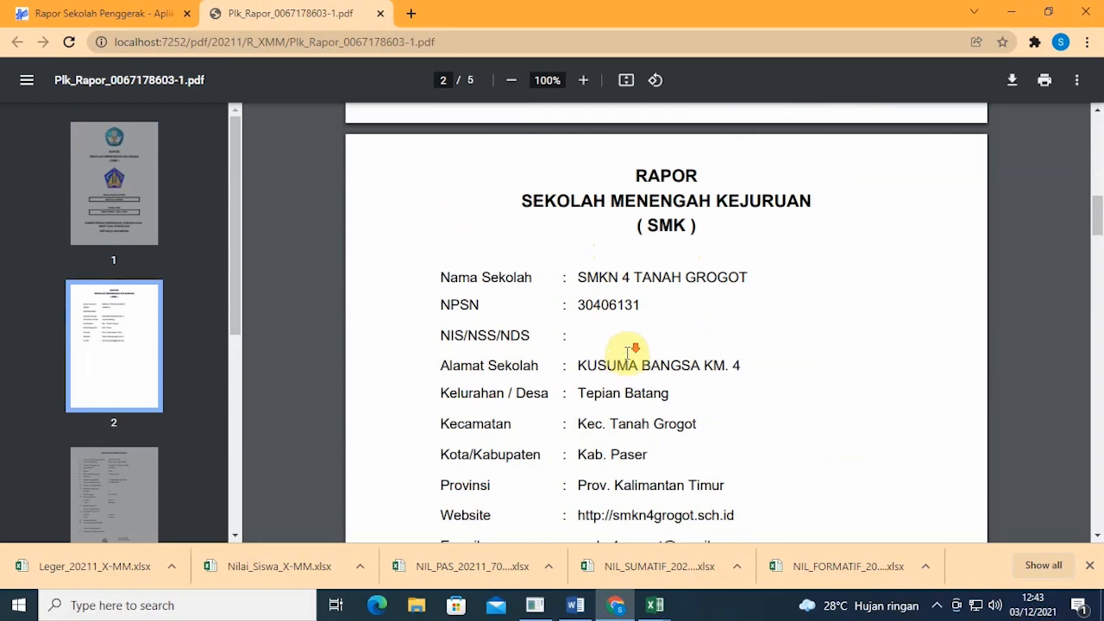
scroll(628, 352, "down", 1)
scroll(626, 345, "down", 4)
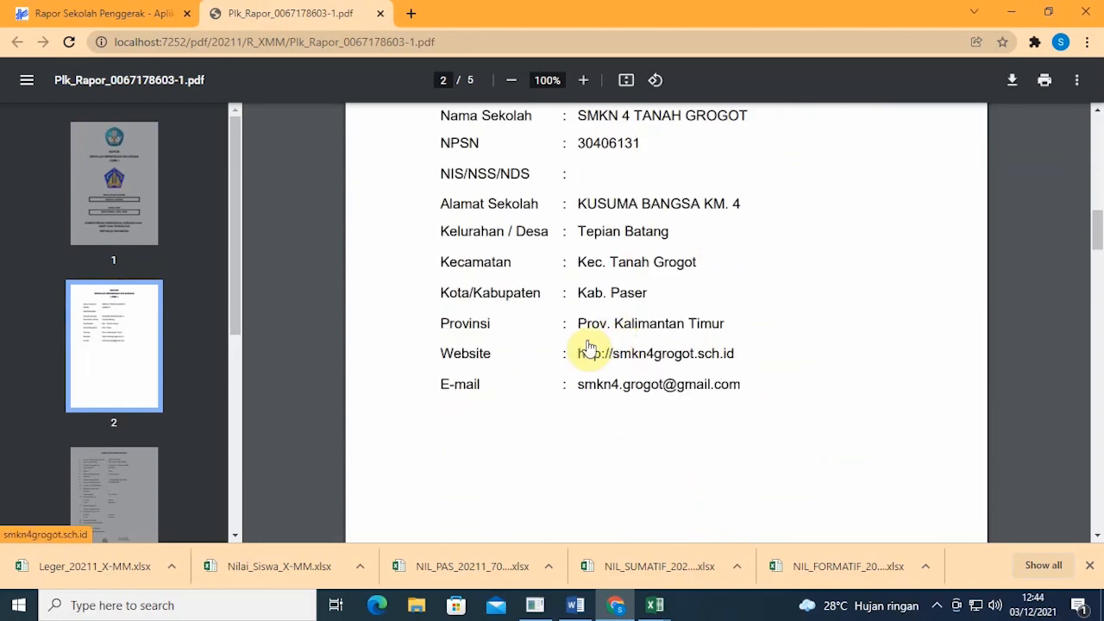
Step: Jump to page 3's identity details, read through page 5, then close the PDF
left_click(155, 486)
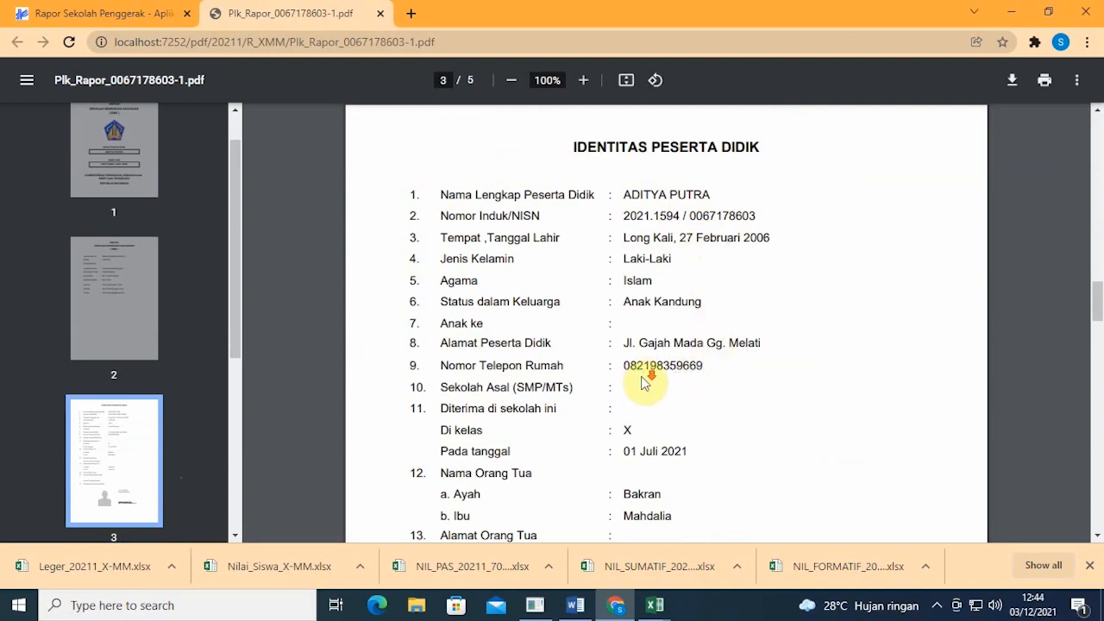
scroll(643, 362, "down", 1)
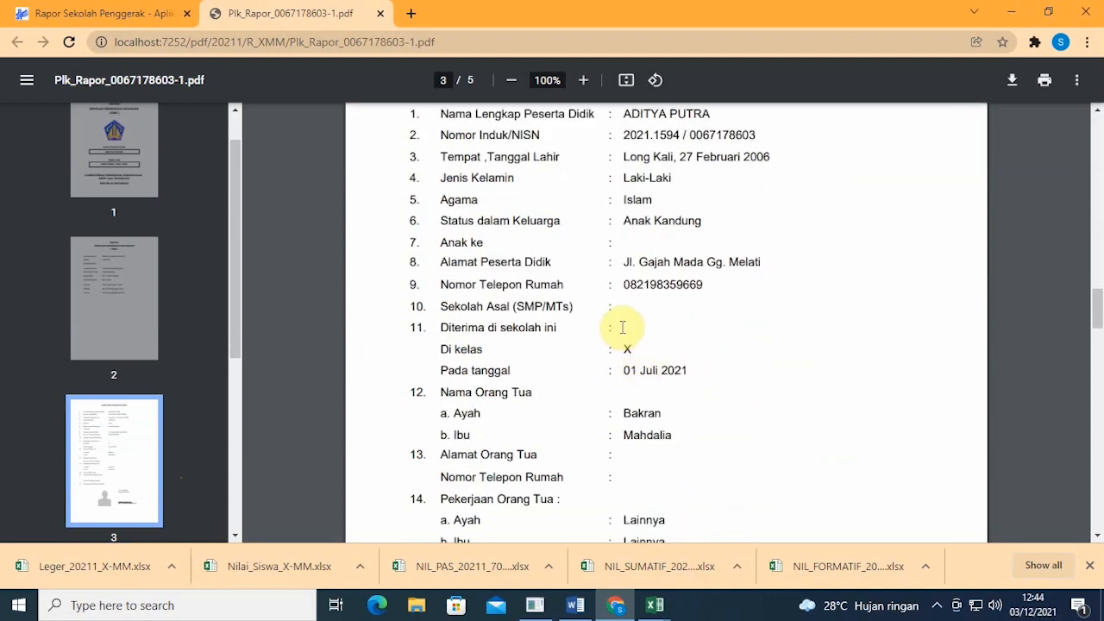
scroll(623, 328, "down", 7)
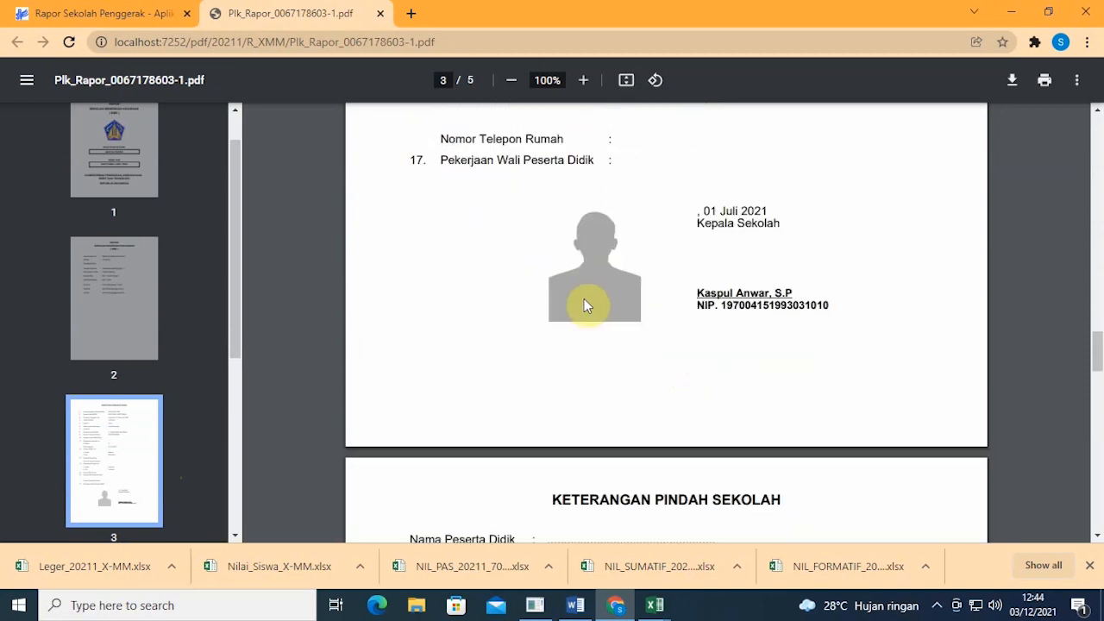
scroll(601, 303, "down", 8)
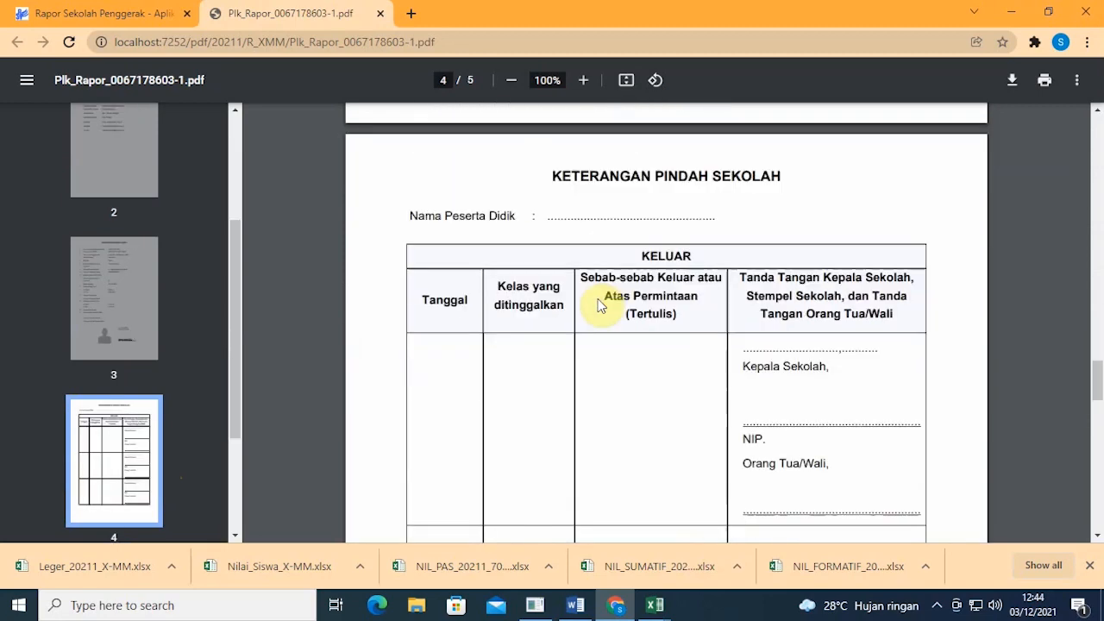
scroll(601, 304, "down", 6)
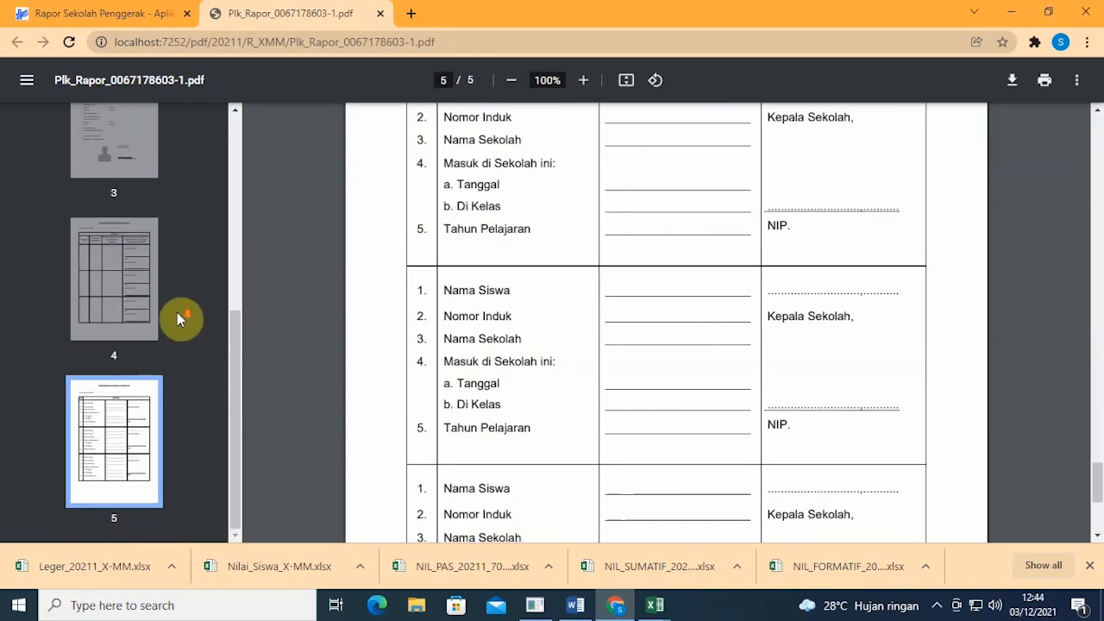
left_click(381, 15)
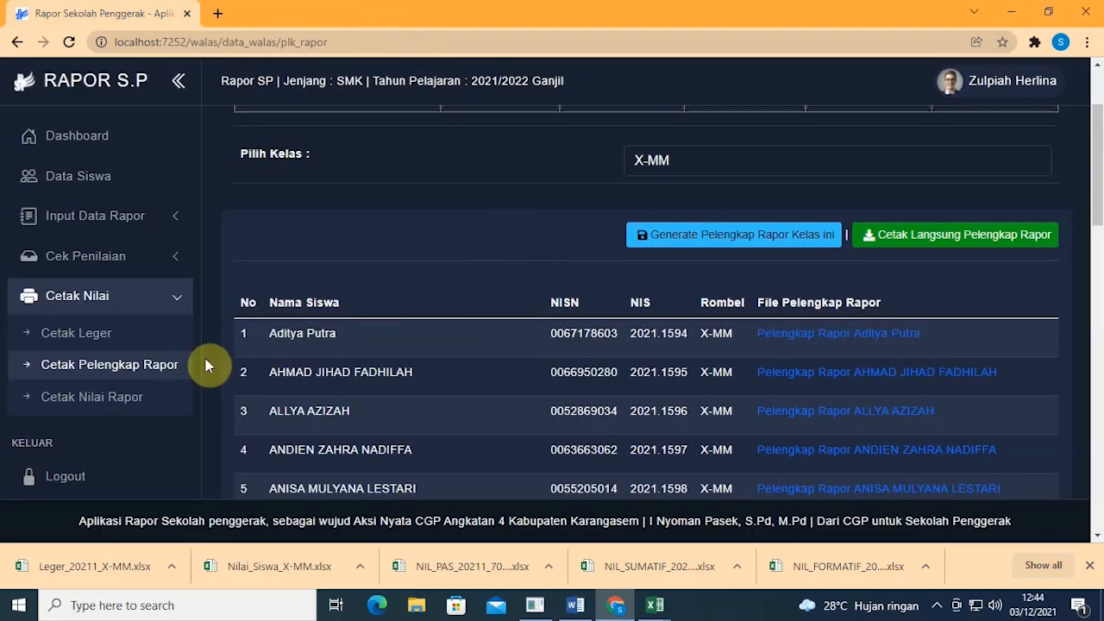
Step: Generate X-MM grade reports on Cetak Nilai Rapor and open the first student's report PDF
left_click(85, 401)
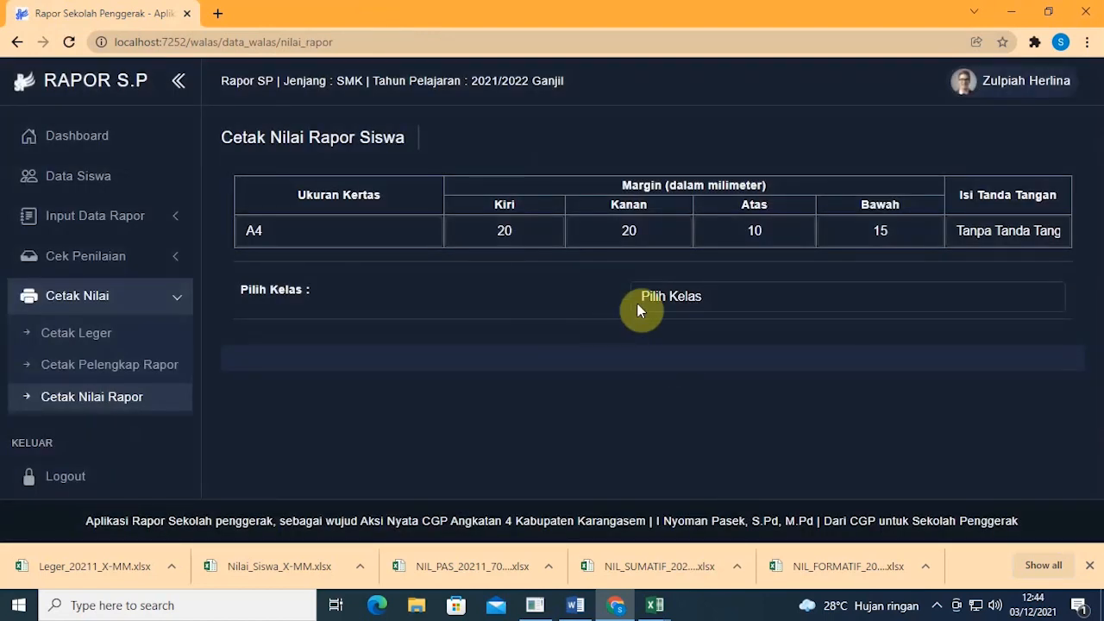
left_click(639, 306)
left_click(666, 334)
scroll(664, 336, "down", 3)
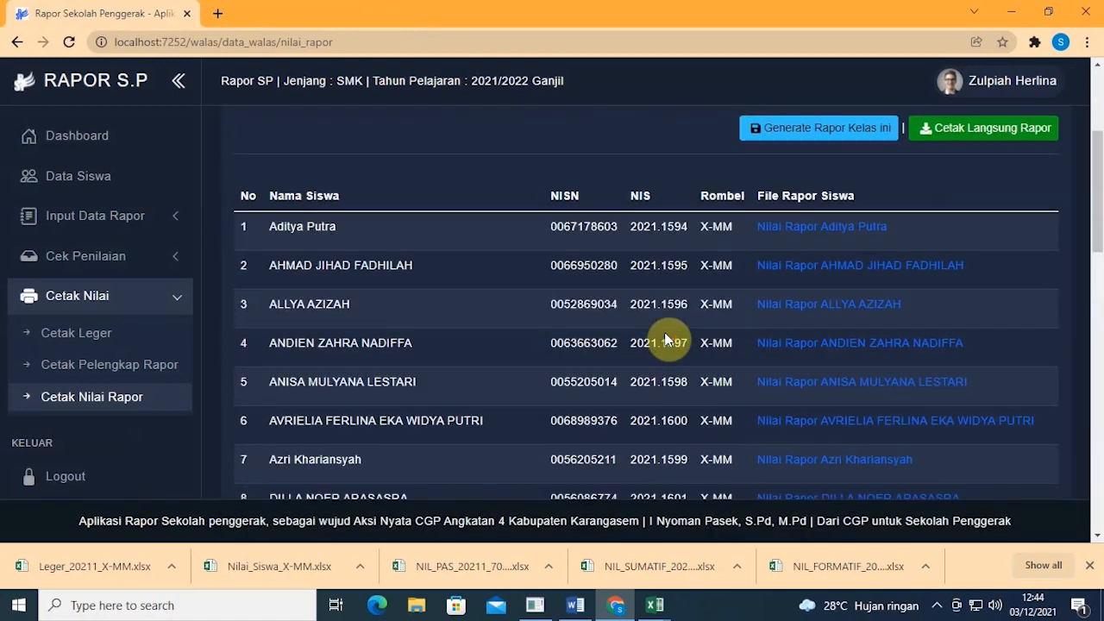
left_click(802, 127)
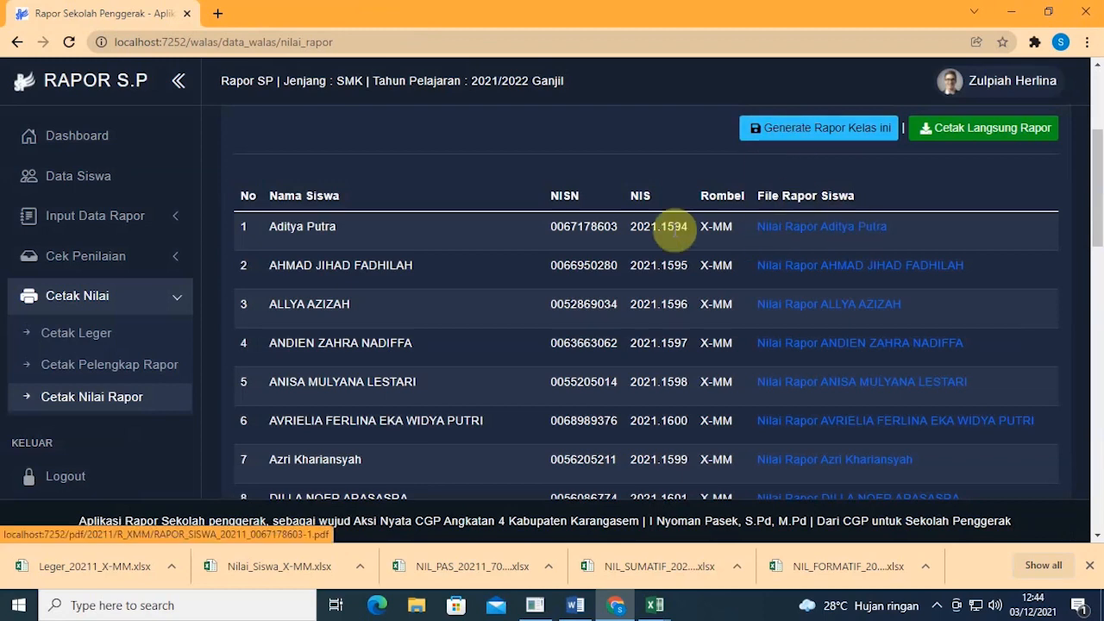
left_click(788, 239)
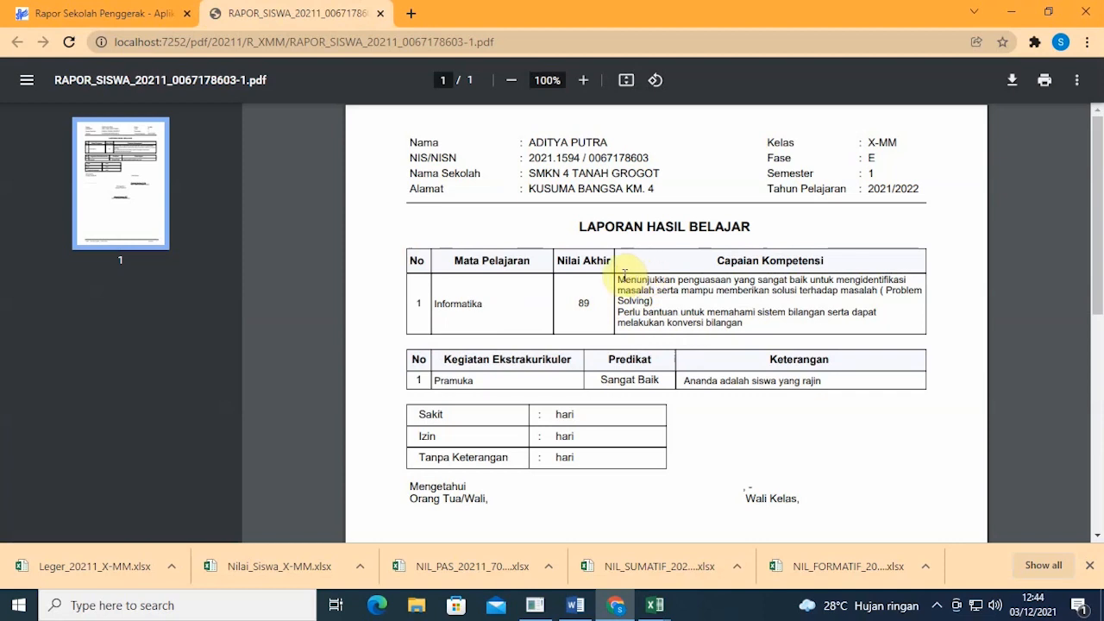
Step: Review the competency description, Pramuka's Sangat Baik grade and the signatures, then close the report PDF
left_click_drag(620, 277, 738, 323)
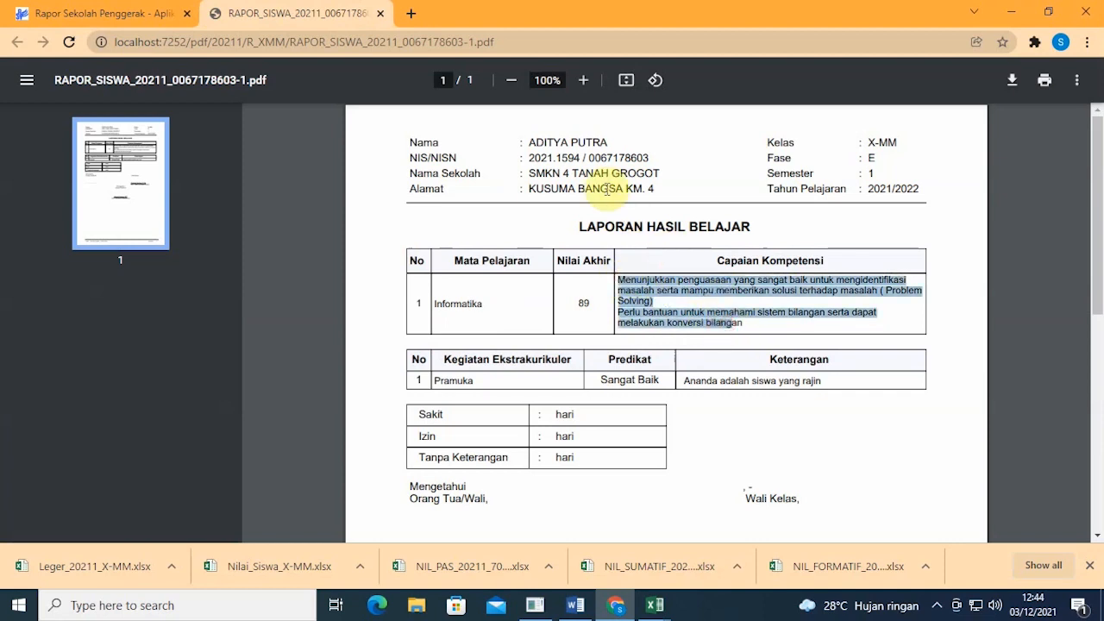
left_click(496, 378)
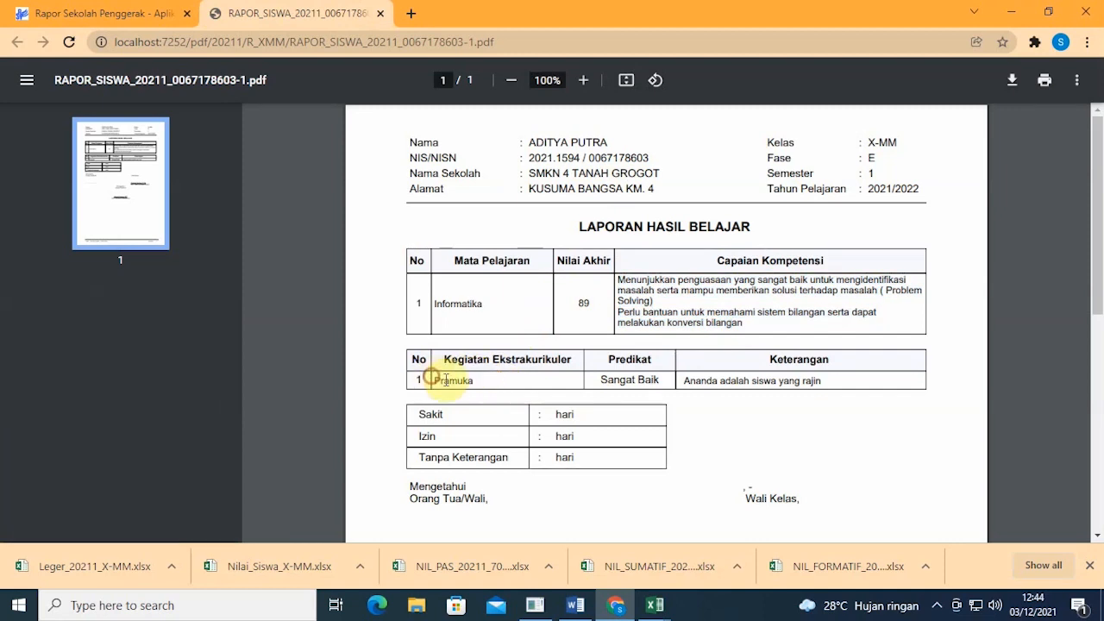
left_click_drag(596, 378, 660, 380)
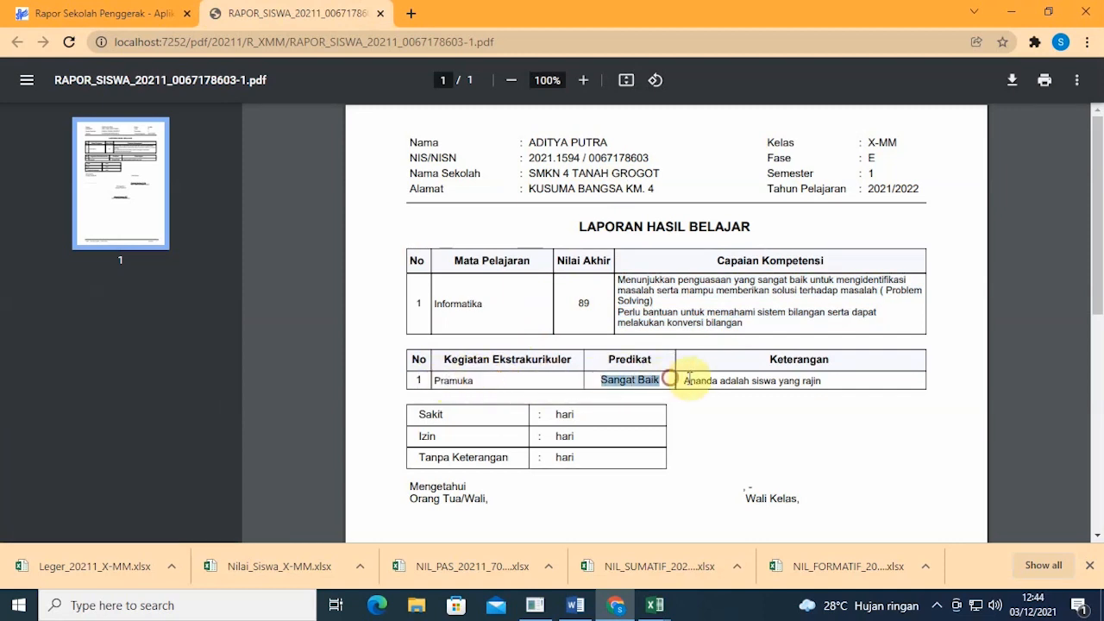
scroll(767, 367, "down", 5)
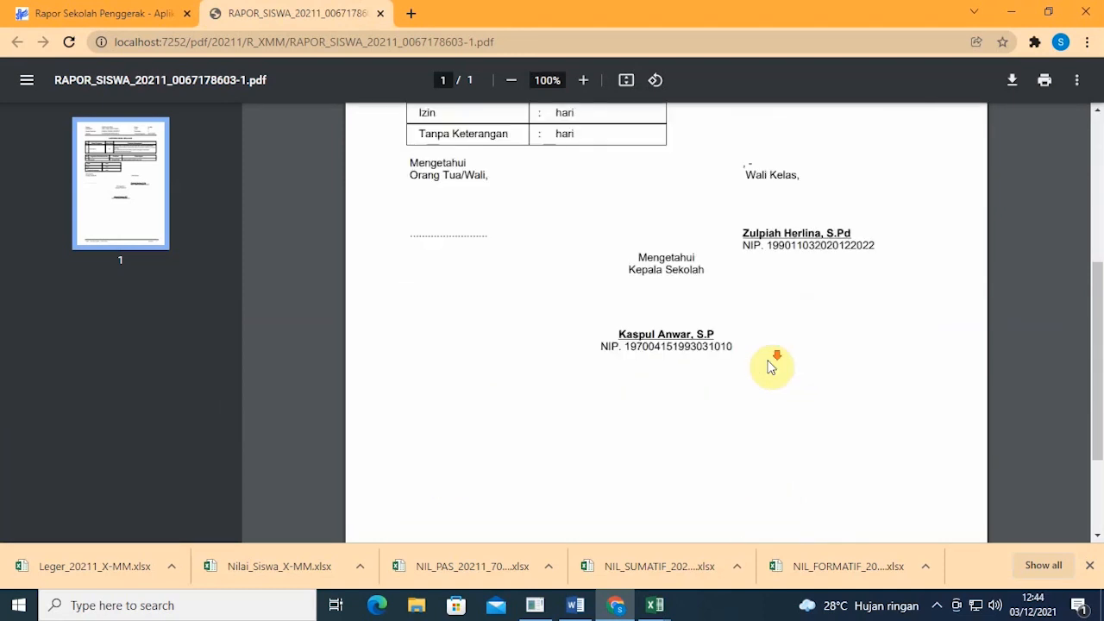
scroll(768, 362, "up", 5)
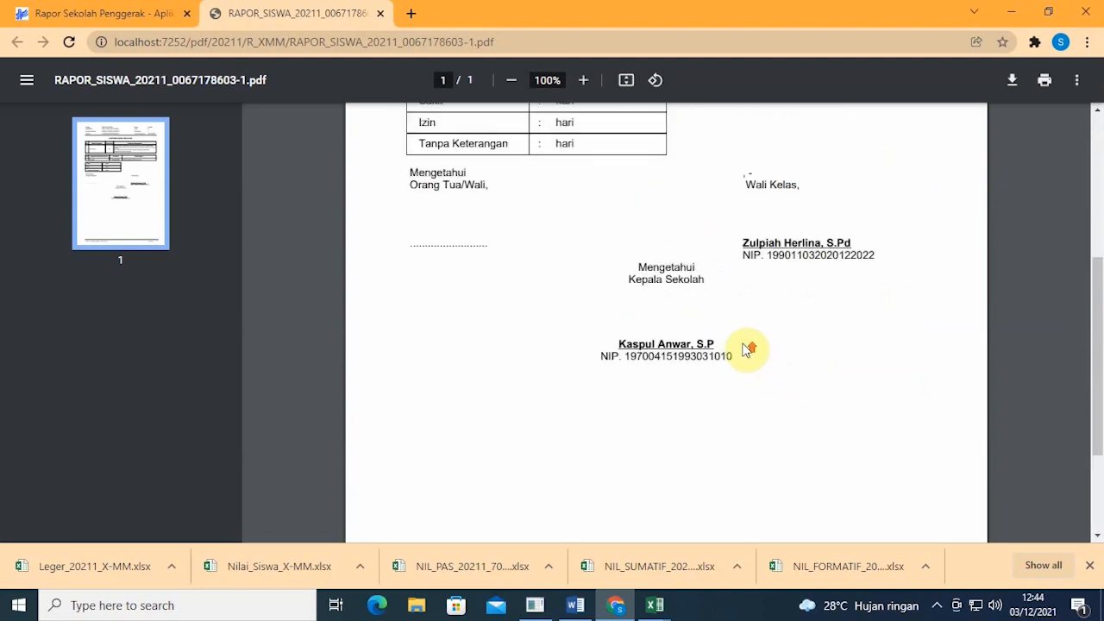
left_click(379, 13)
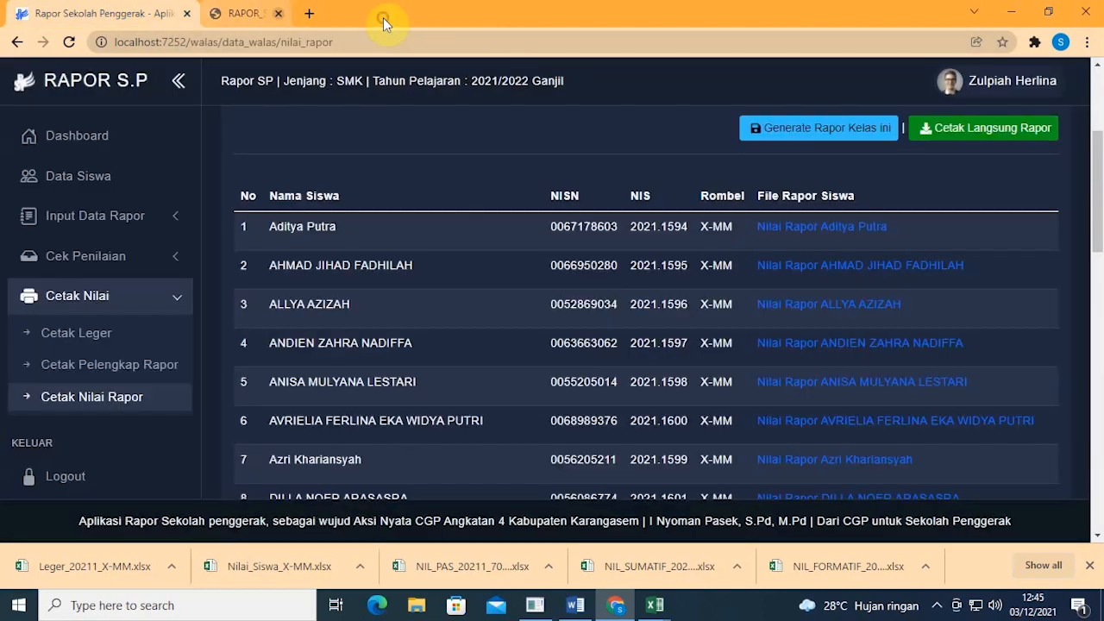
Step: Return to the Dashboard showing 35 students, 2 grades sent, 1 extracurricular, then log out
left_click(91, 149)
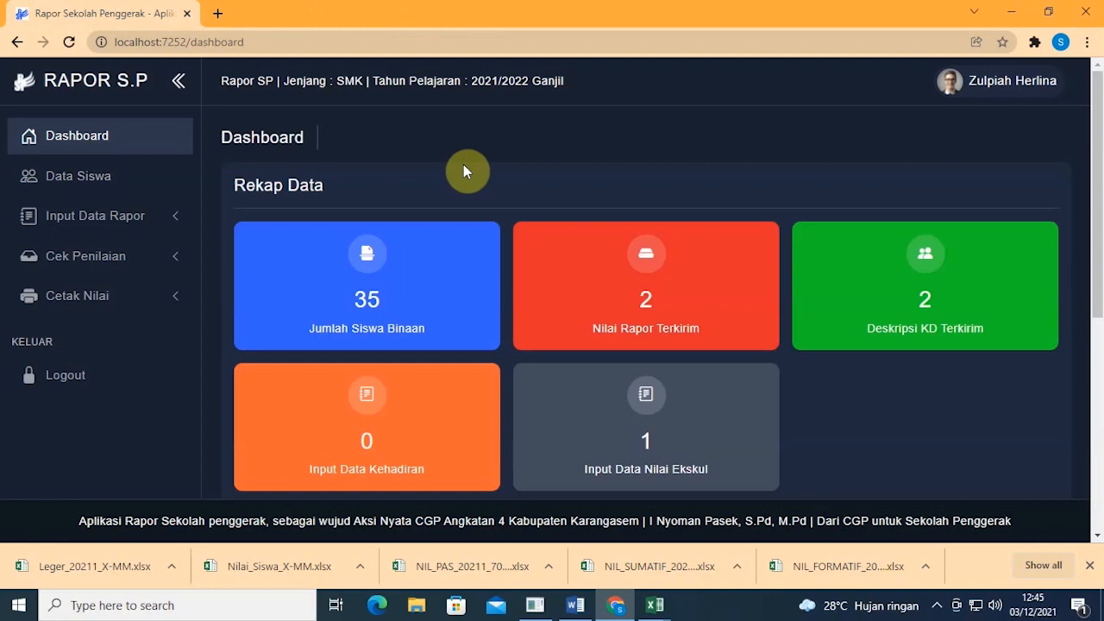
left_click_drag(217, 135, 305, 133)
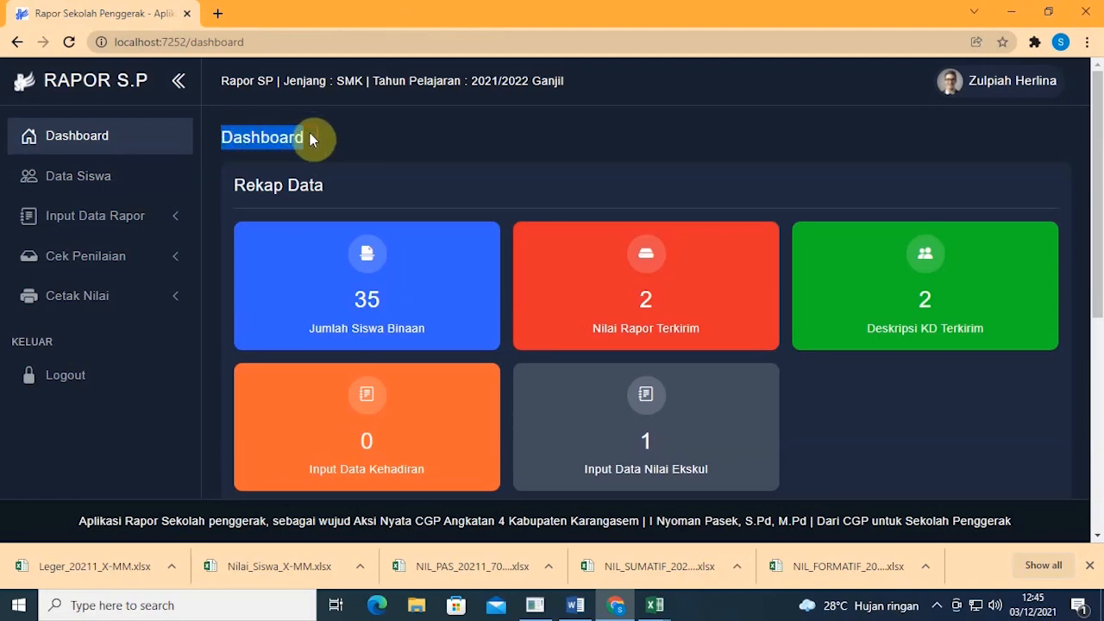
left_click(130, 376)
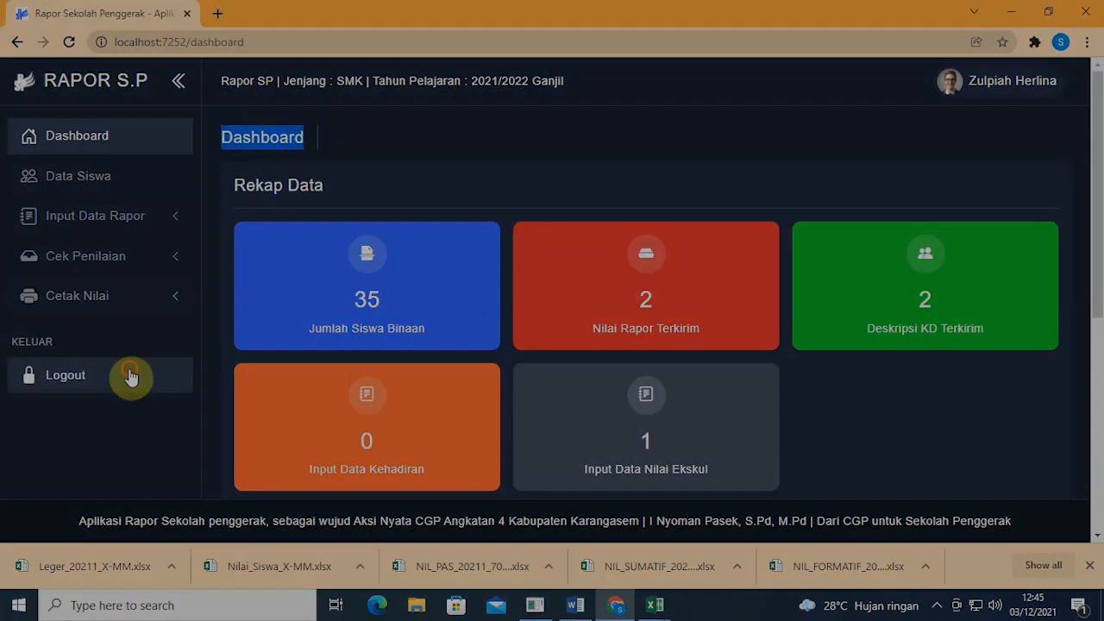